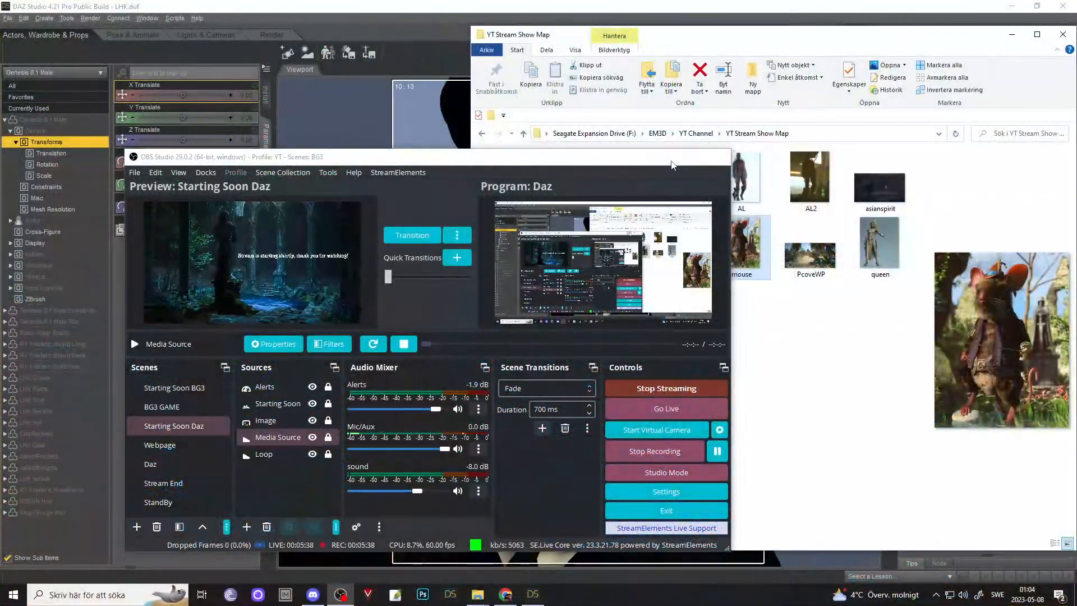
- Put the OBS window out of the way and view the mouse render maximized, closing the image when done
{"action": "left_click", "coordinate": [667, 157]}
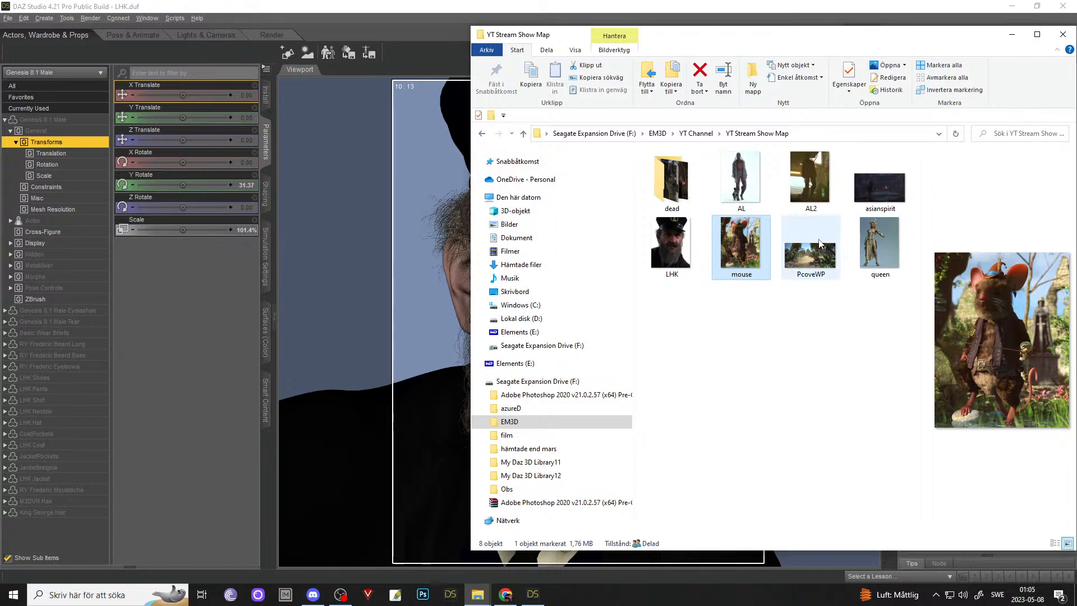
{"action": "double_click", "coordinate": [739, 243]}
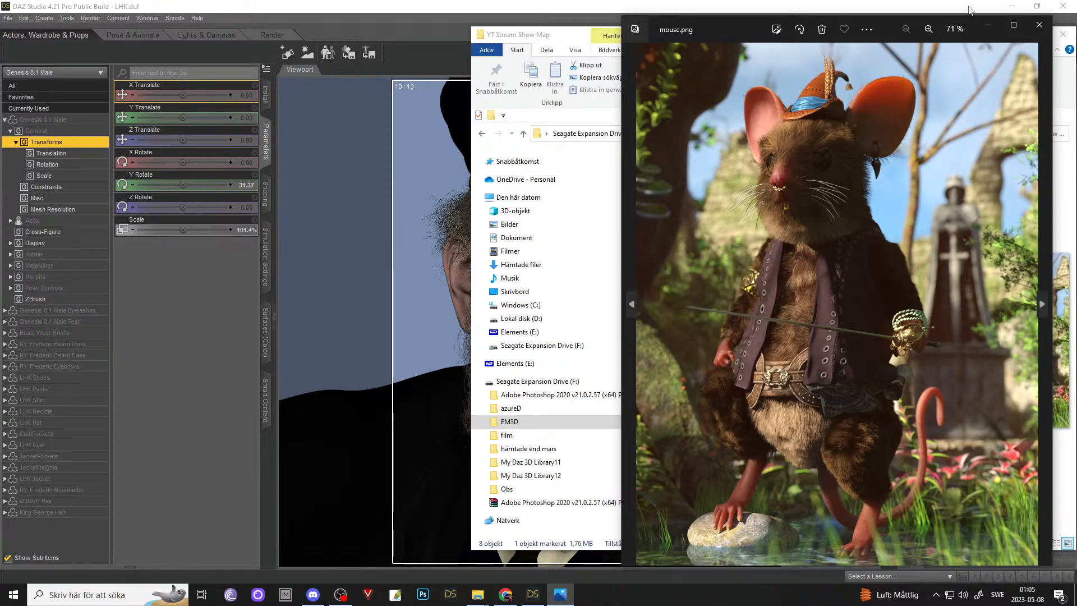
{"action": "left_click", "coordinate": [1013, 25]}
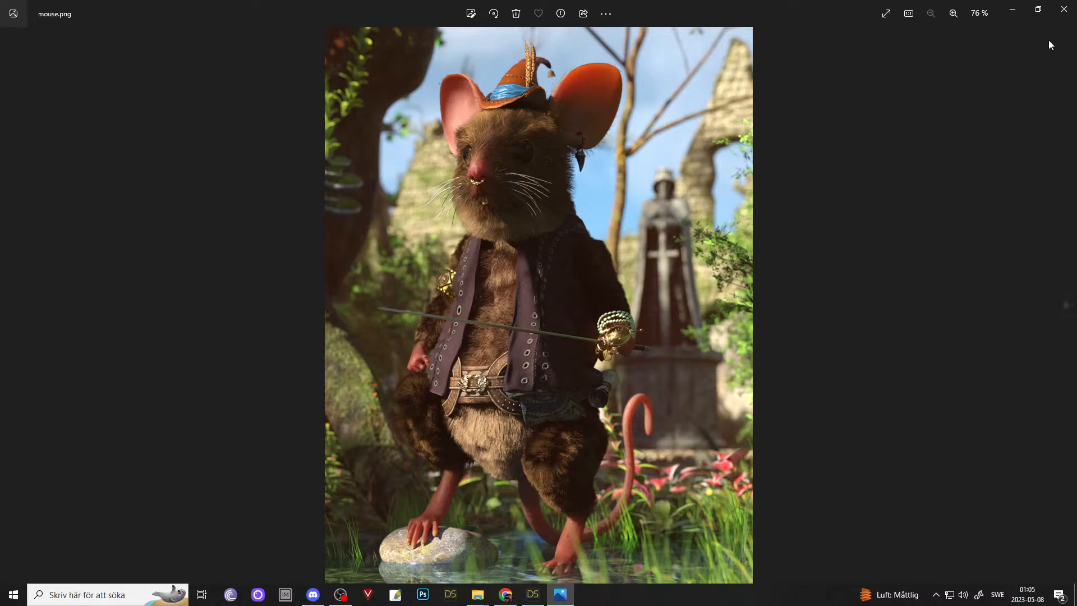
{"action": "left_click", "coordinate": [1038, 9]}
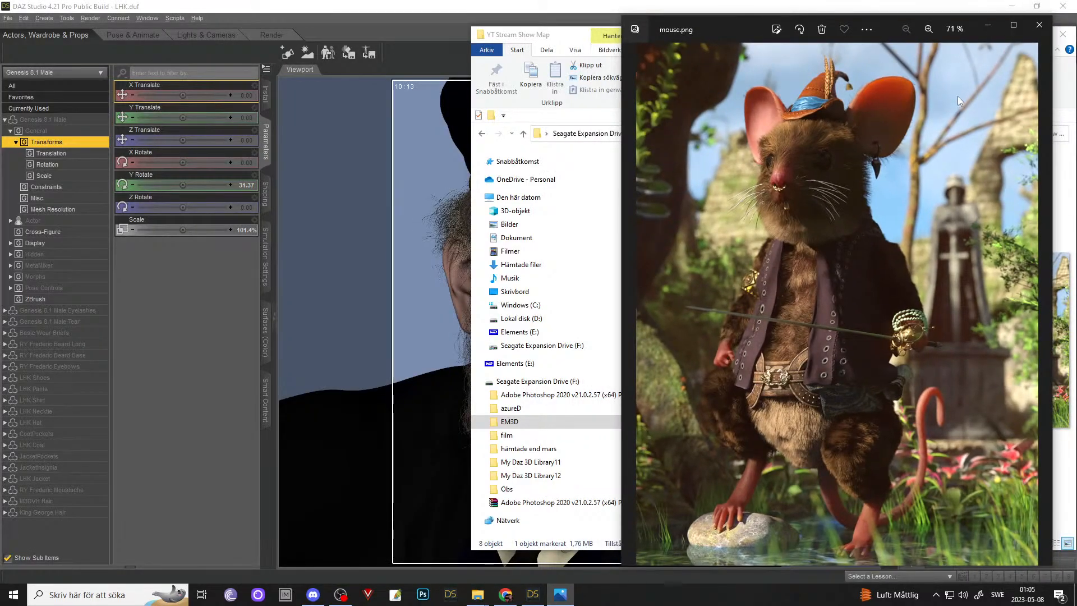
{"action": "left_click", "coordinate": [1039, 25]}
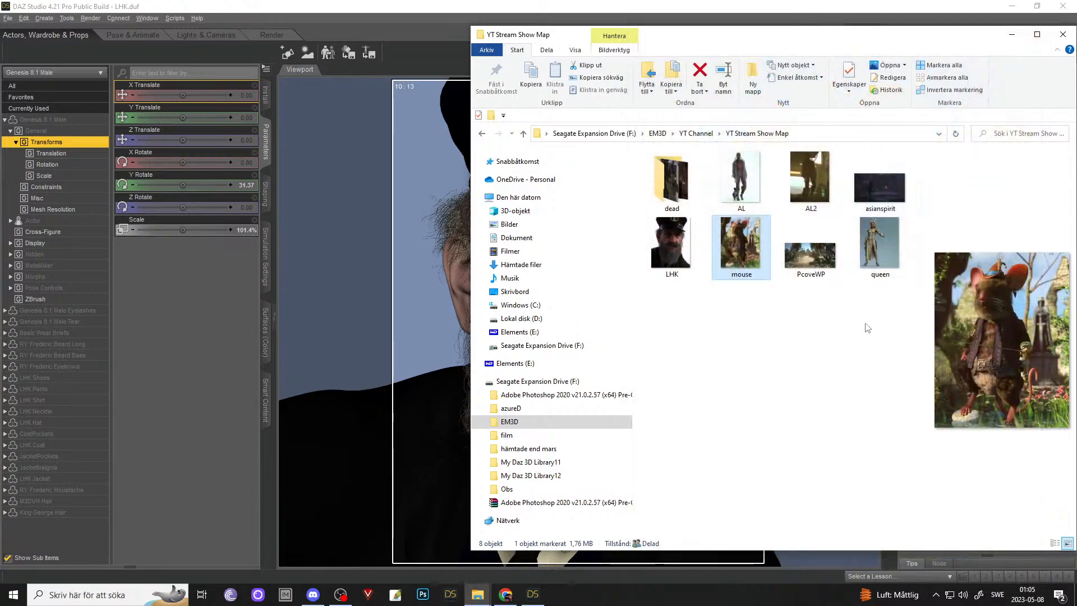
- View the asianspirit render at full-window size, then close it to return to the image folder
{"action": "double_click", "coordinate": [868, 187]}
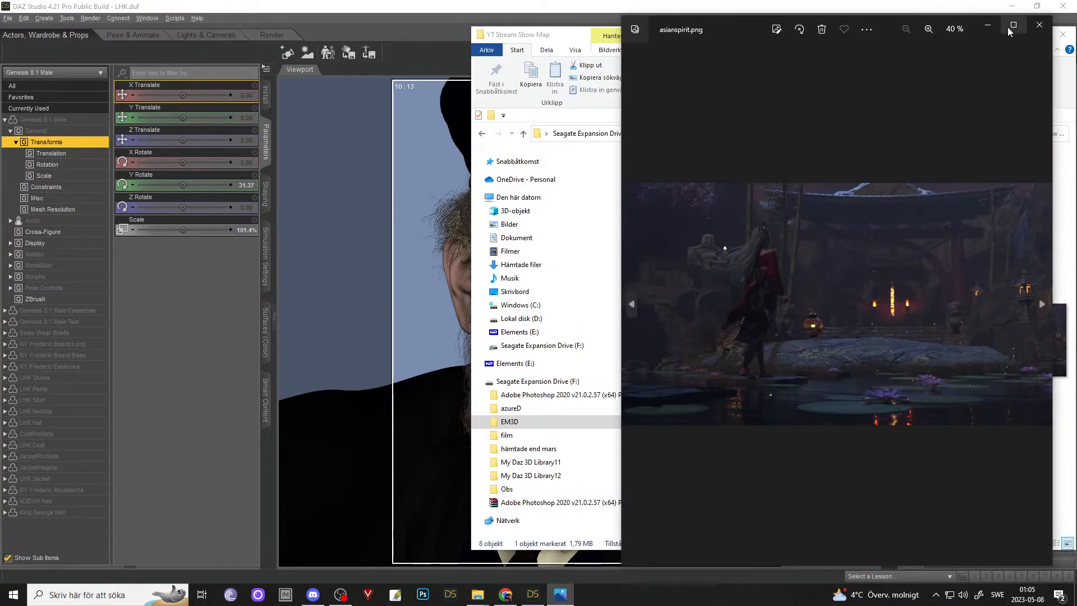
{"action": "left_click", "coordinate": [1012, 25]}
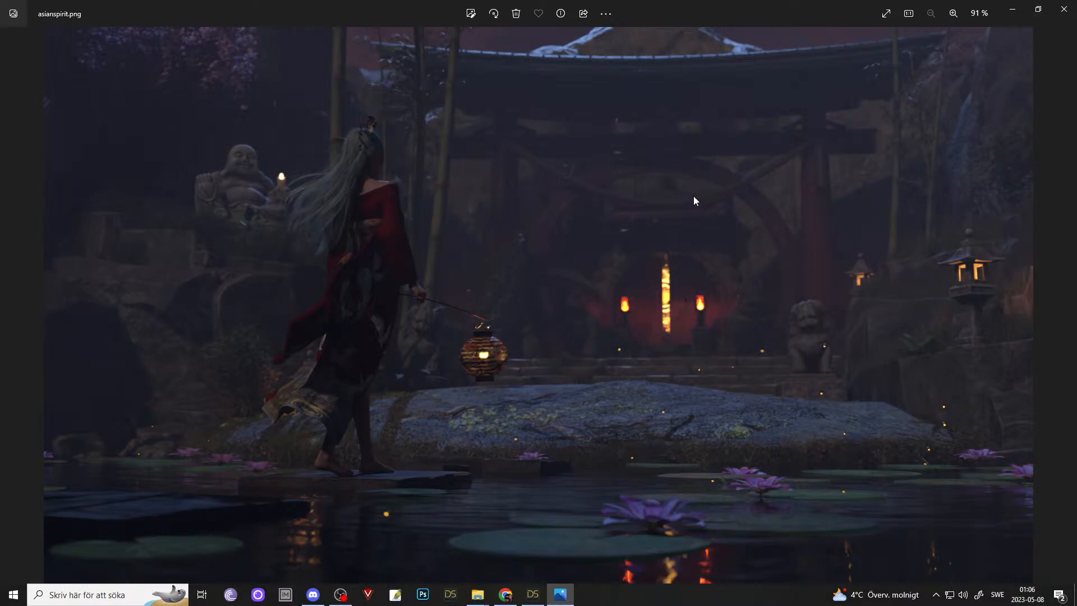
{"action": "left_click", "coordinate": [1039, 9]}
{"action": "left_click", "coordinate": [1041, 32]}
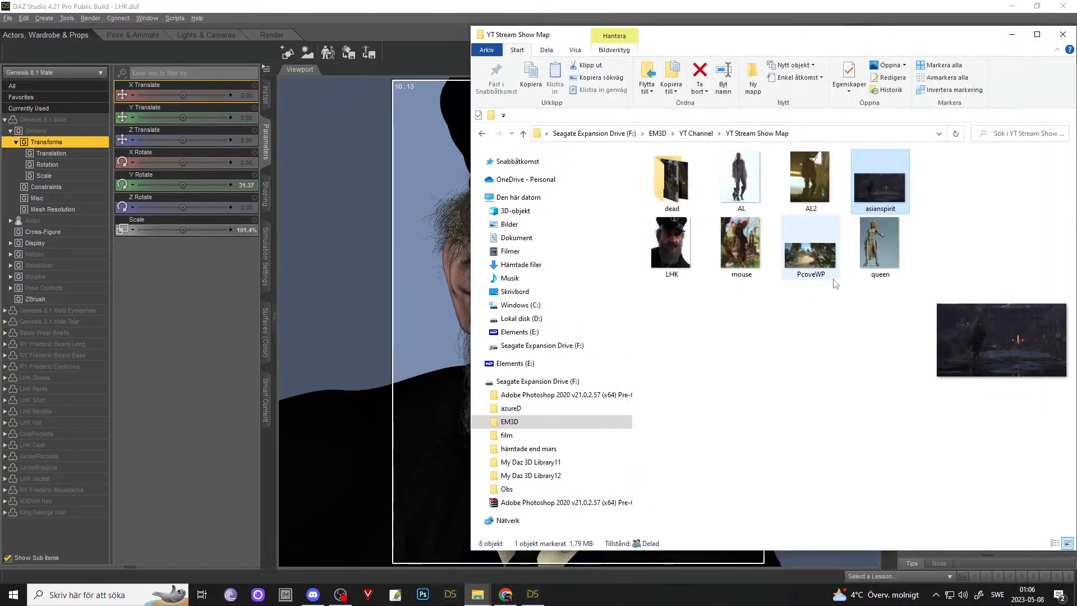
- Compare the AL and AL2 renders of the veiled man with the cat, then close the image viewer
{"action": "double_click", "coordinate": [742, 175]}
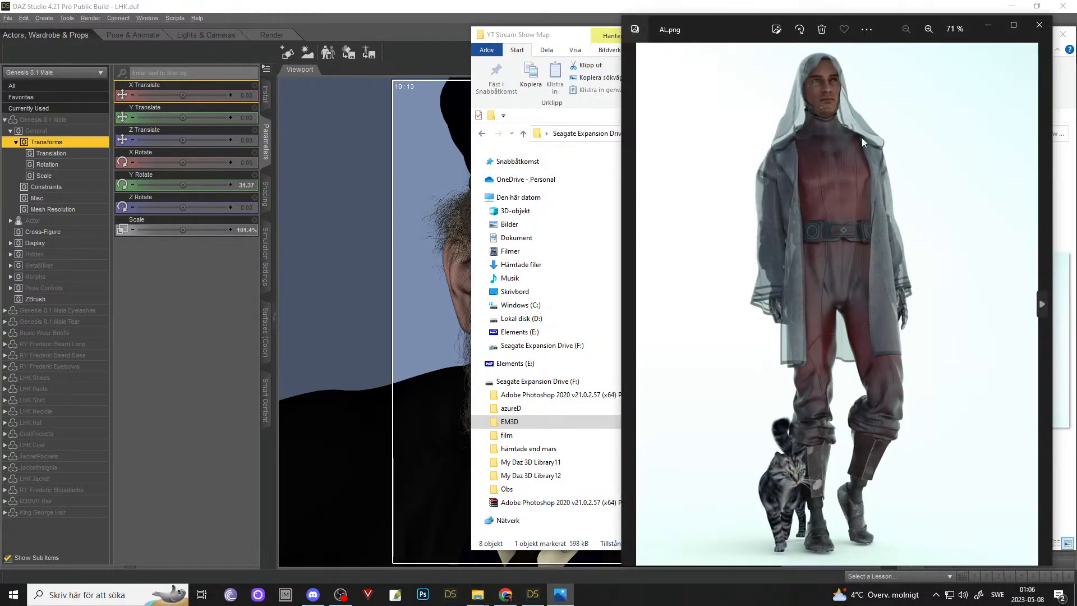
{"action": "left_click", "coordinate": [1037, 26]}
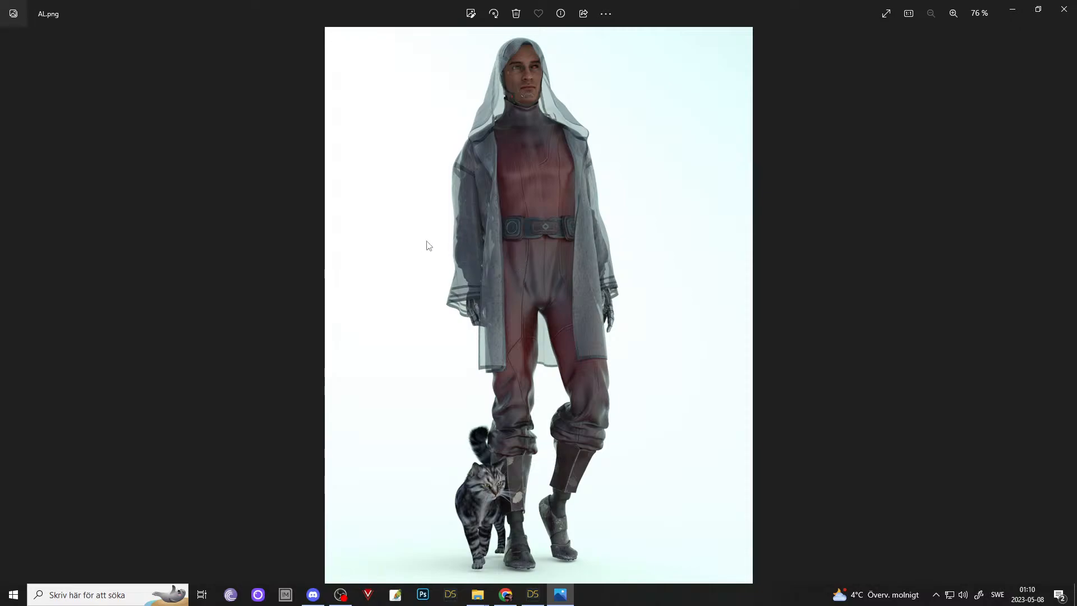
{"action": "left_click", "coordinate": [1064, 306]}
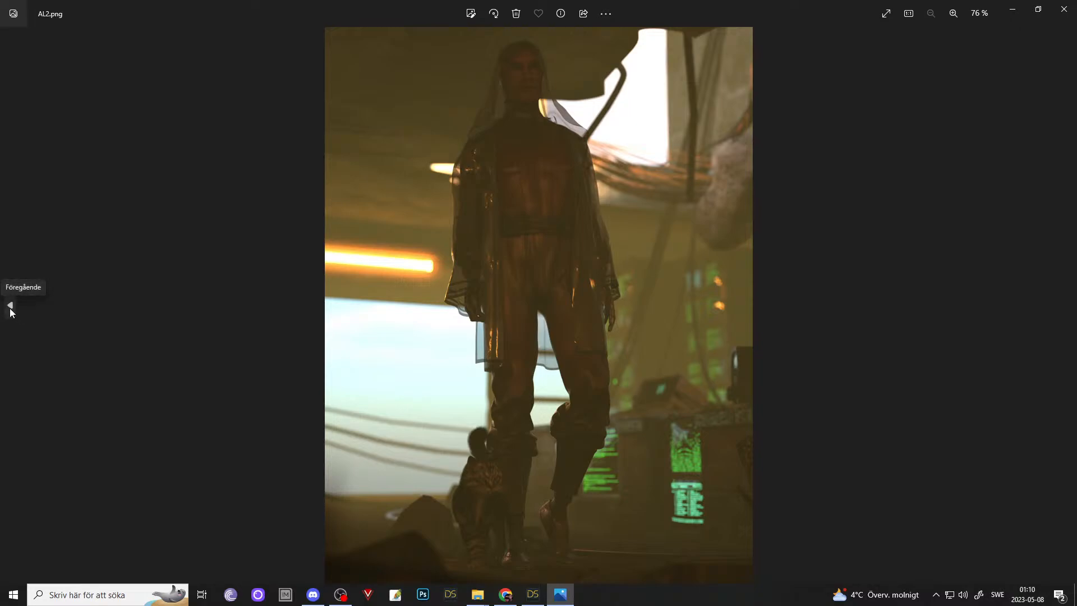
{"action": "left_click", "coordinate": [10, 308]}
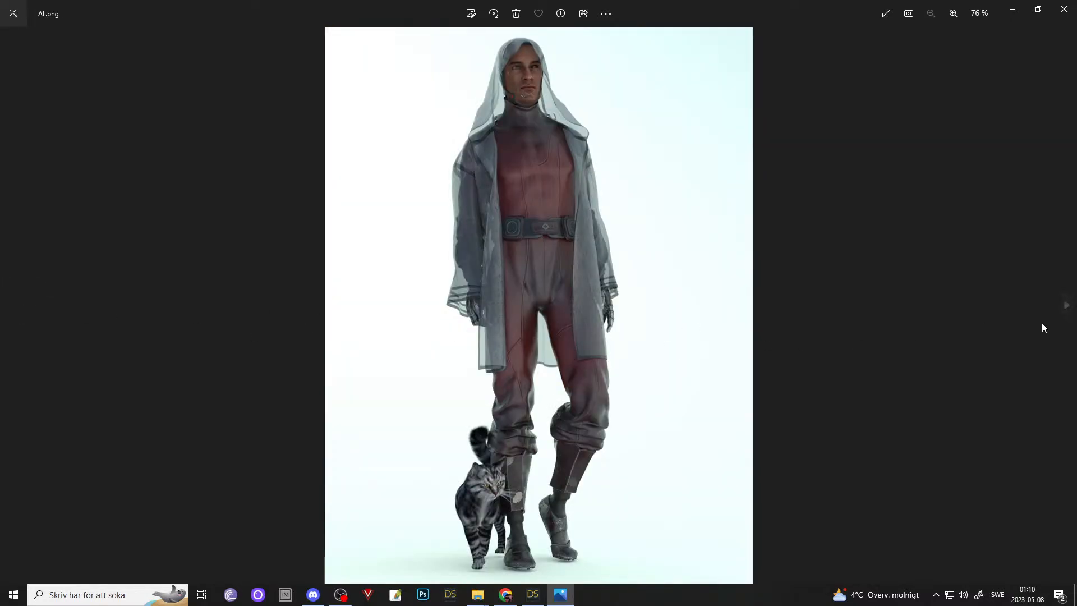
{"action": "left_click", "coordinate": [1065, 306]}
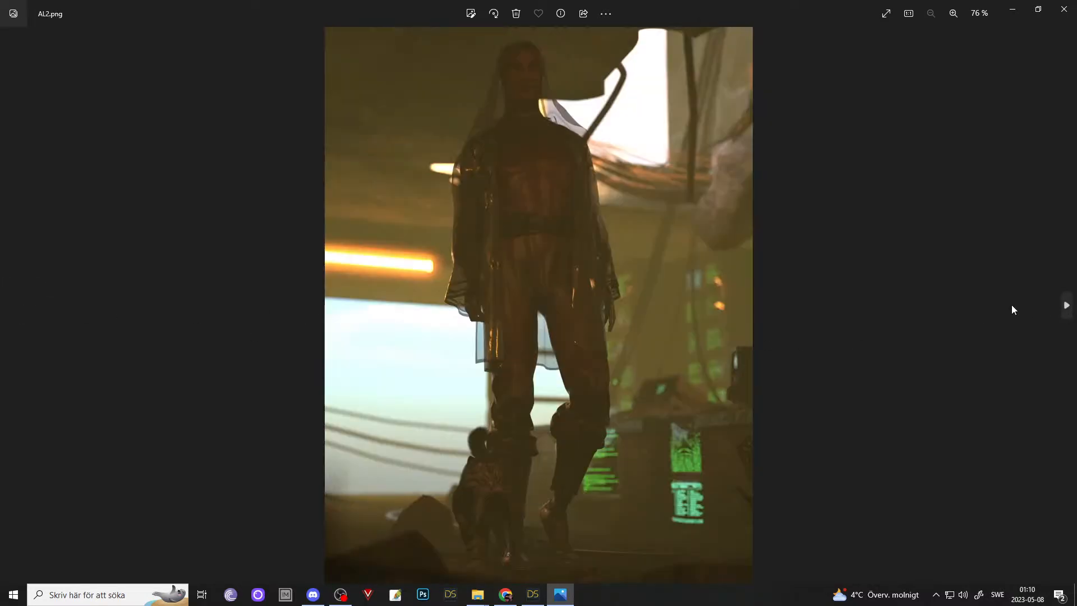
{"action": "left_click", "coordinate": [1038, 9]}
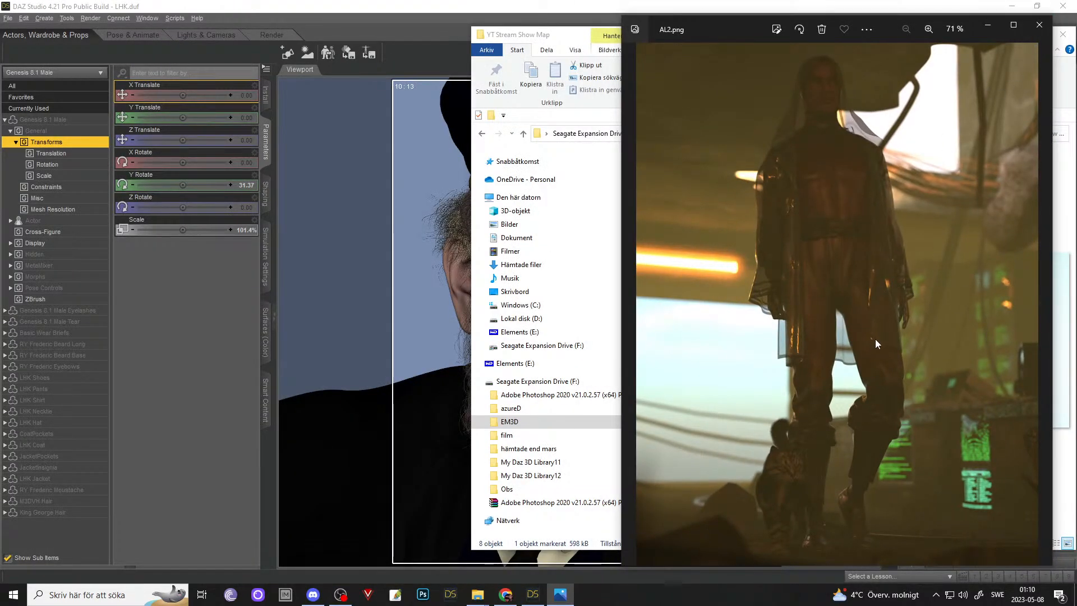
{"action": "left_click", "coordinate": [1036, 30]}
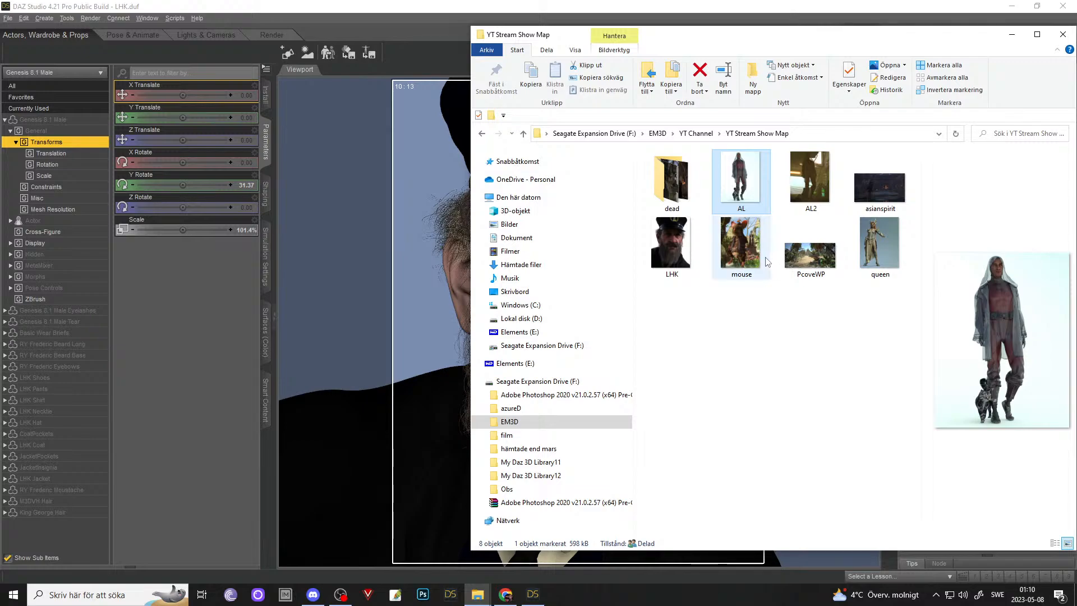
- Open the queen render maximized and examine the character's armour and outfit enlarged to 152%
{"action": "left_click", "coordinate": [873, 248]}
{"action": "double_click", "coordinate": [871, 247]}
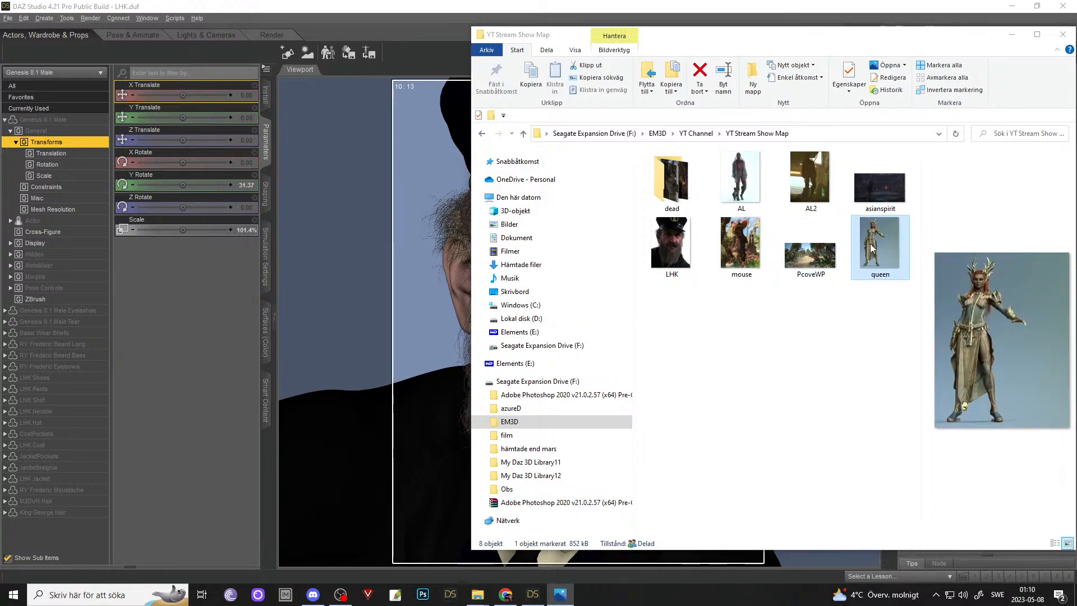
{"action": "left_click", "coordinate": [1013, 26]}
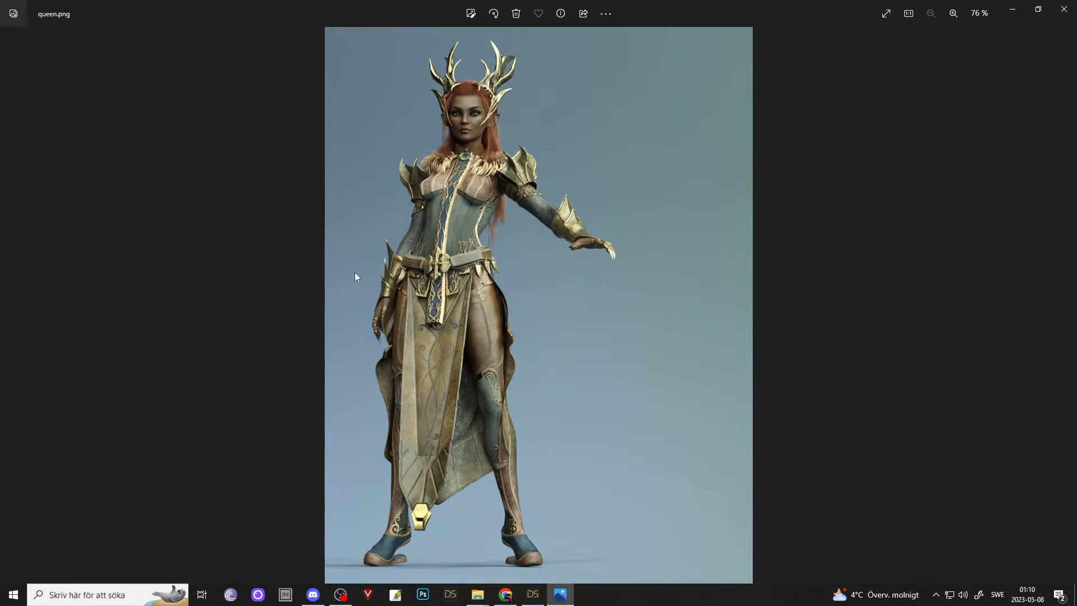
{"action": "scroll", "coordinate": [361, 274], "scroll_direction": "up", "scroll_amount": 2, "text": "ctrl"}
{"action": "mouse_move", "coordinate": [385, 385]}
{"action": "left_mouse_down"}
{"action": "mouse_move", "coordinate": [475, 118]}
{"action": "mouse_move", "coordinate": [488, 389]}
{"action": "left_mouse_up"}
{"action": "left_click_drag", "start_coordinate": [468, 230], "coordinate": [466, 319]}
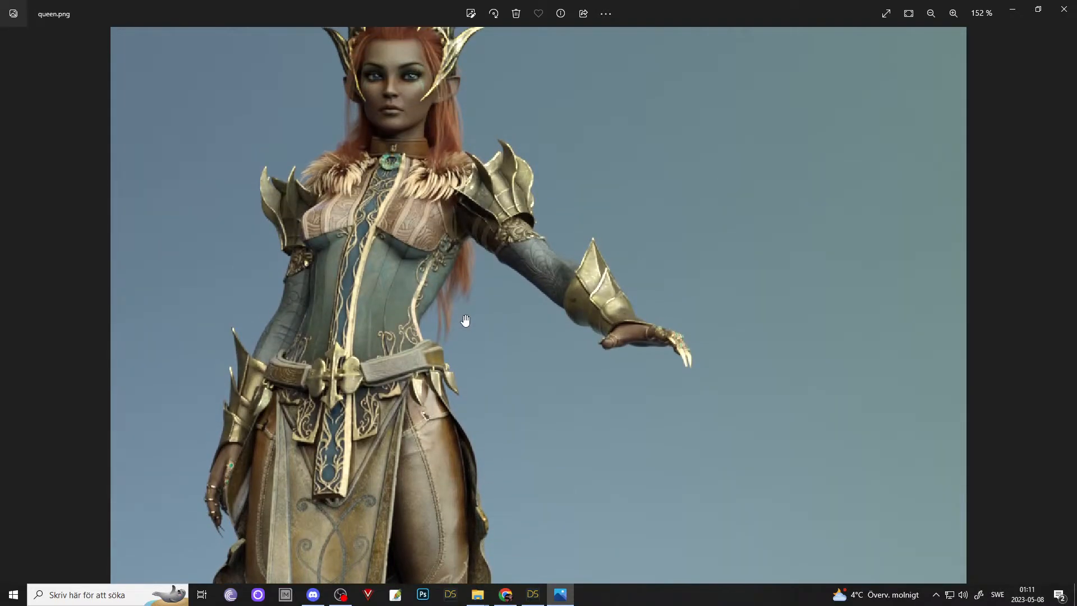
{"action": "scroll", "coordinate": [465, 317], "scroll_direction": "down", "scroll_amount": 2, "text": "ctrl"}
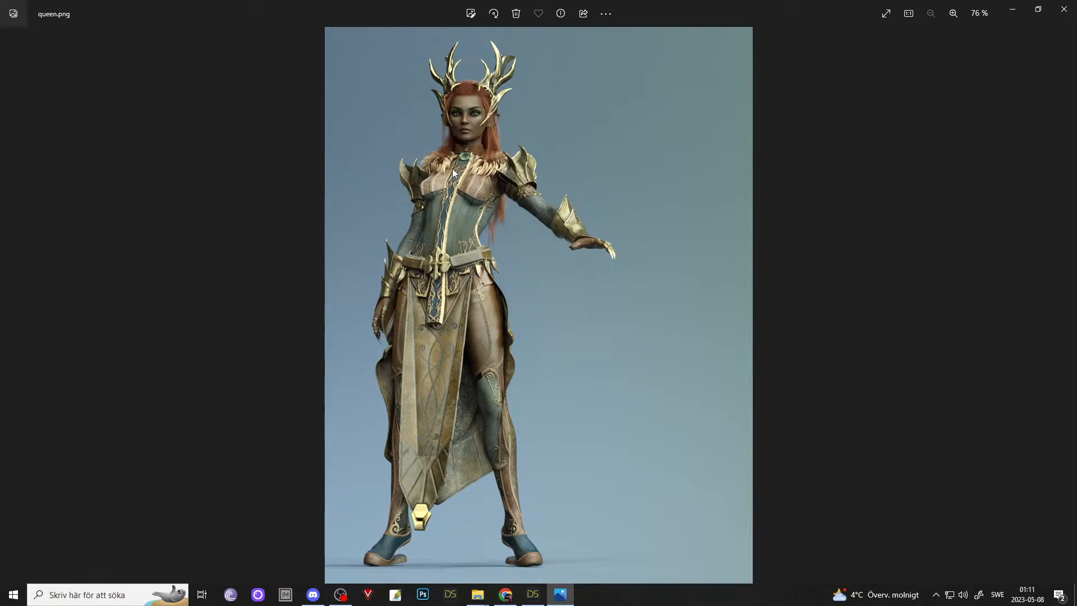
- Examine the queen's face and antler crown up close, then close the image
{"action": "scroll", "coordinate": [465, 388], "scroll_direction": "up", "scroll_amount": 2, "text": "ctrl"}
{"action": "left_click_drag", "start_coordinate": [410, 89], "coordinate": [418, 163]}
{"action": "scroll", "coordinate": [427, 260], "scroll_direction": "down", "scroll_amount": 2, "text": "ctrl"}
{"action": "left_click", "coordinate": [1038, 9]}
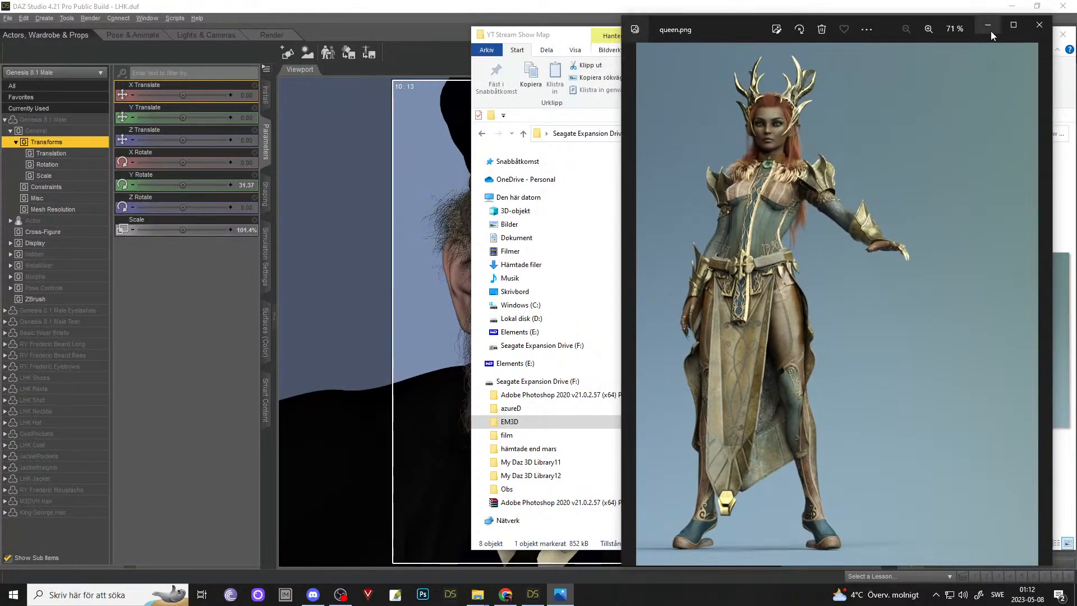
{"action": "left_click", "coordinate": [1039, 24]}
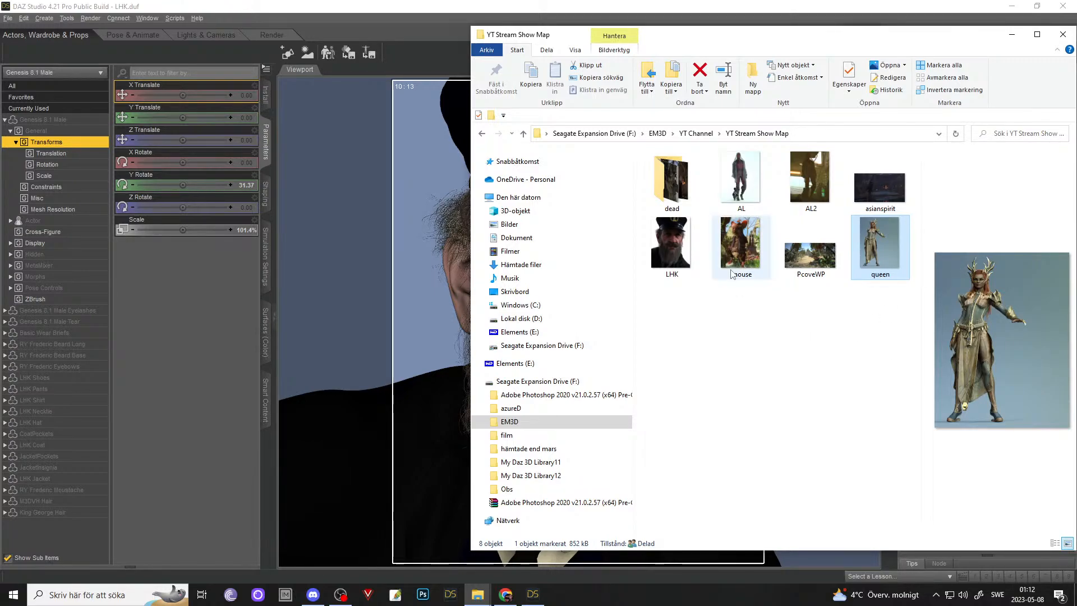
- View the LHK portrait of the lighthouse keeper maximized, then return to the image folder
{"action": "double_click", "coordinate": [673, 246]}
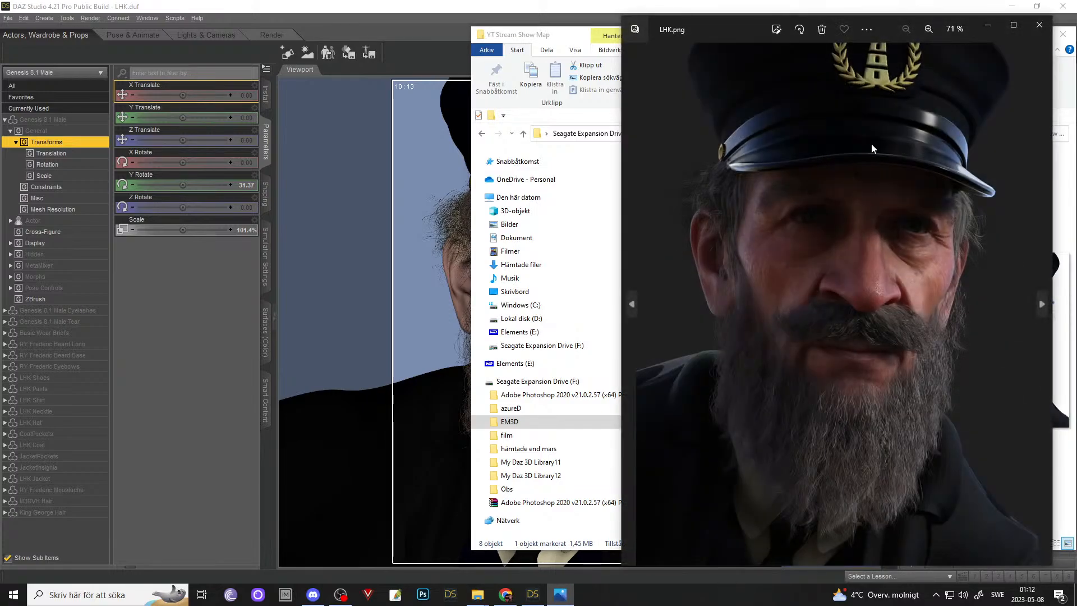
{"action": "left_click", "coordinate": [1014, 25]}
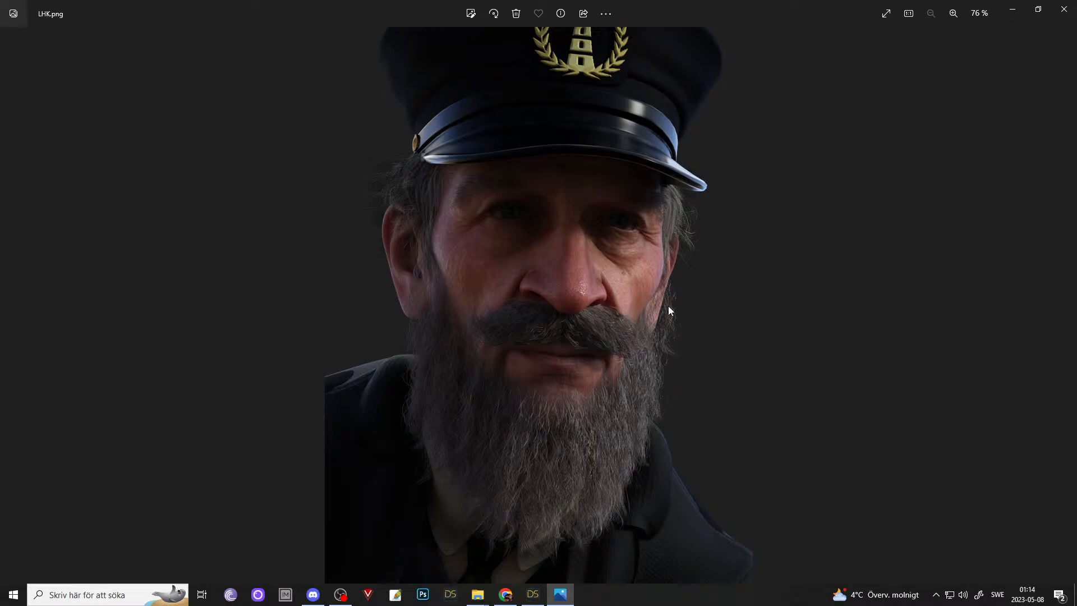
{"action": "left_click", "coordinate": [1032, 11]}
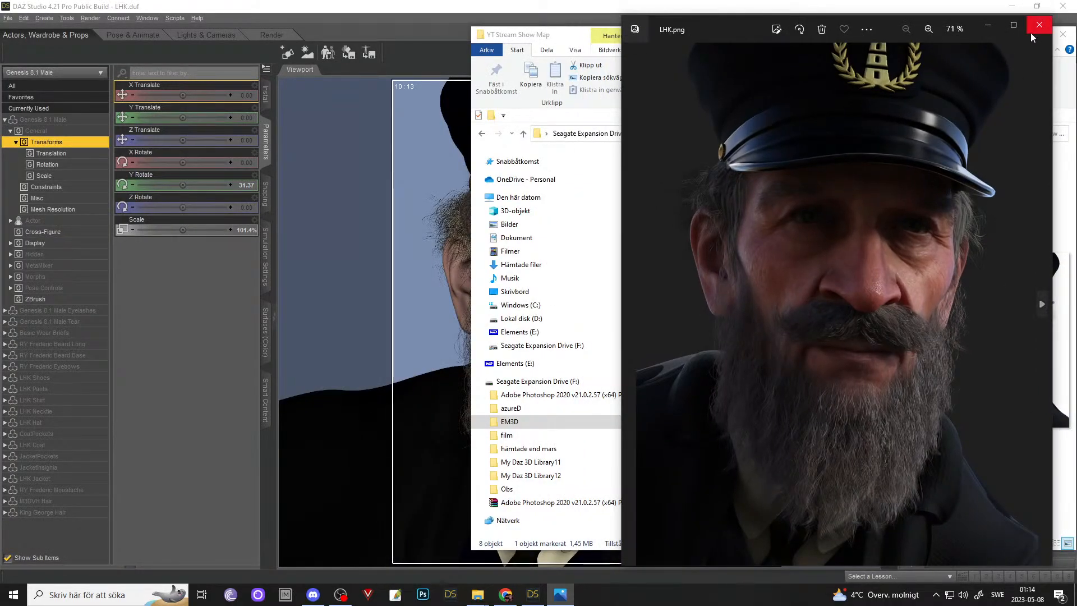
{"action": "left_click", "coordinate": [986, 29]}
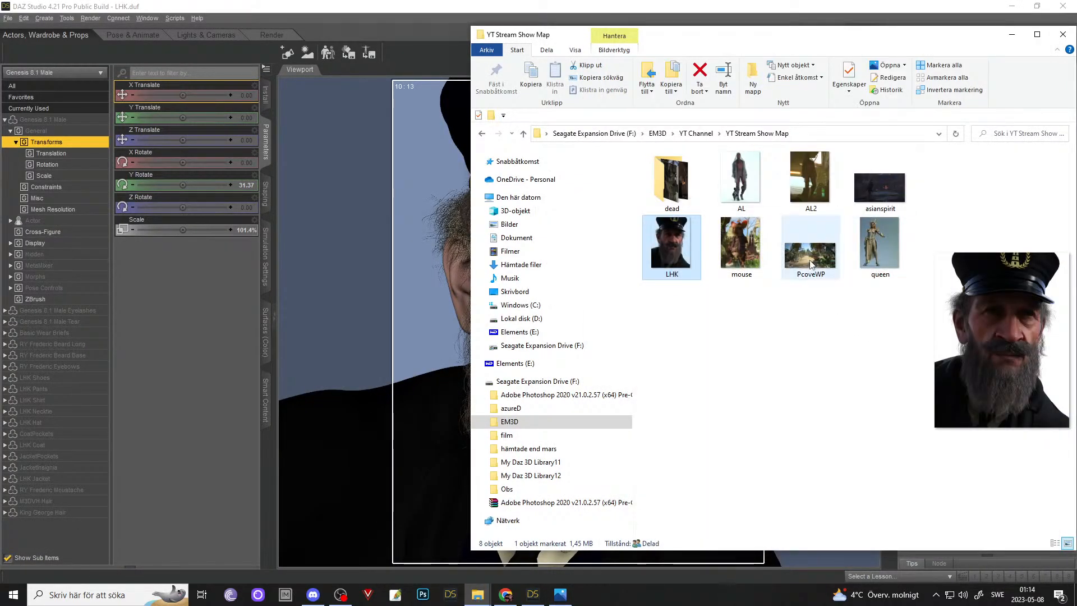
- View the PcoveWP render maximized, then switch to Chrome and bring up the Pirates Cove product page
{"action": "double_click", "coordinate": [809, 260]}
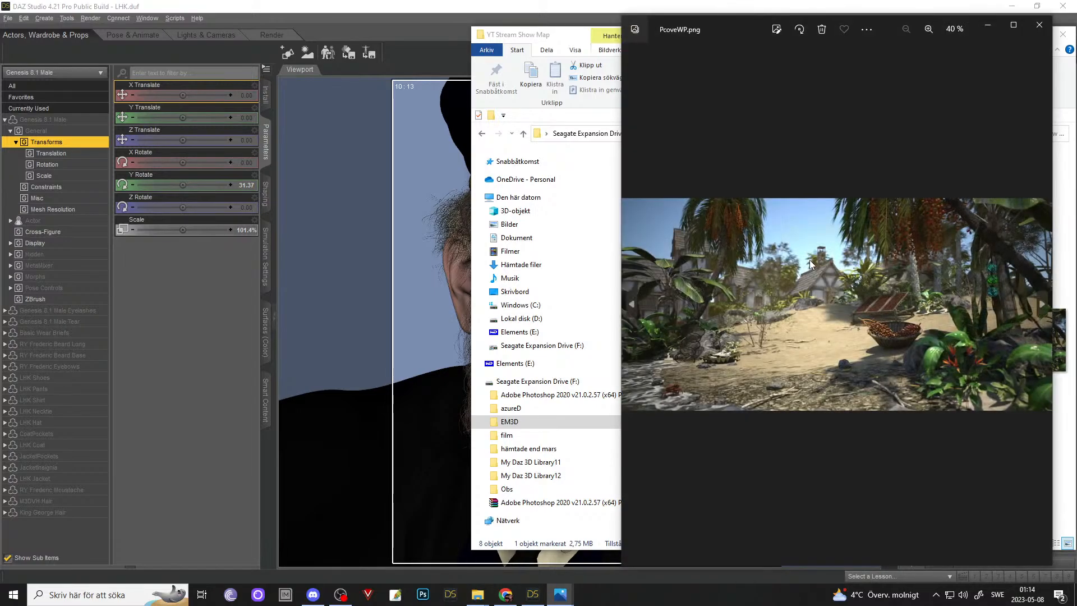
{"action": "left_click", "coordinate": [1013, 25]}
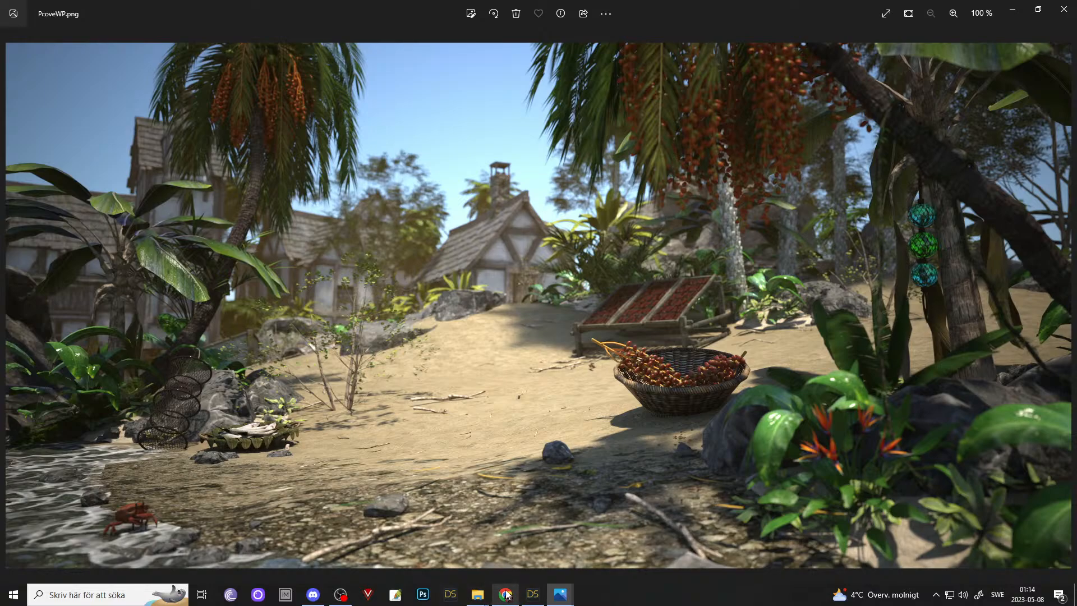
{"action": "mouse_move", "coordinate": [506, 595]}
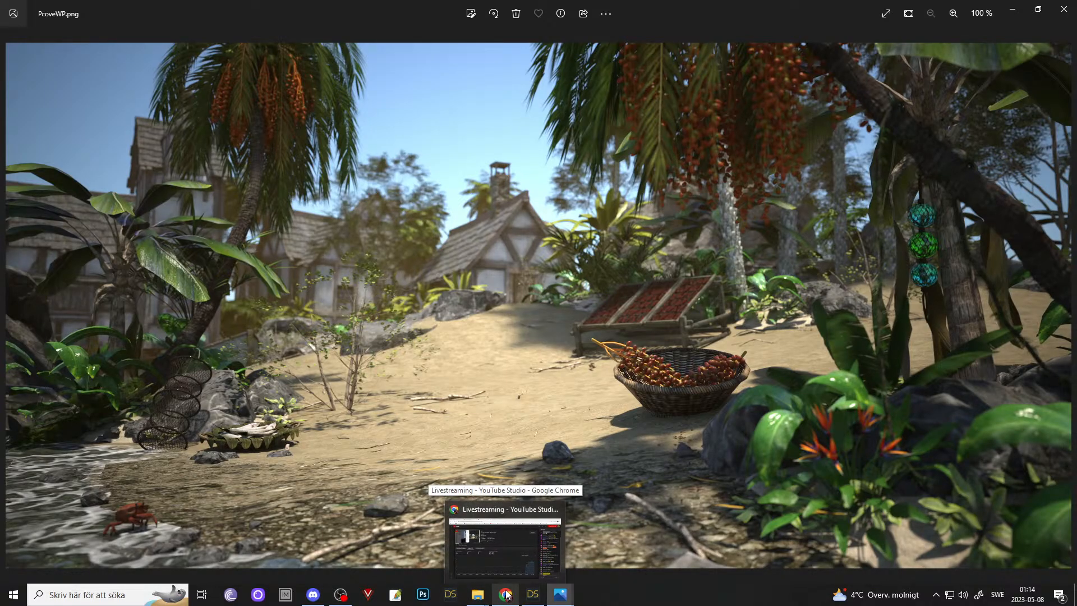
{"action": "left_click", "coordinate": [505, 594]}
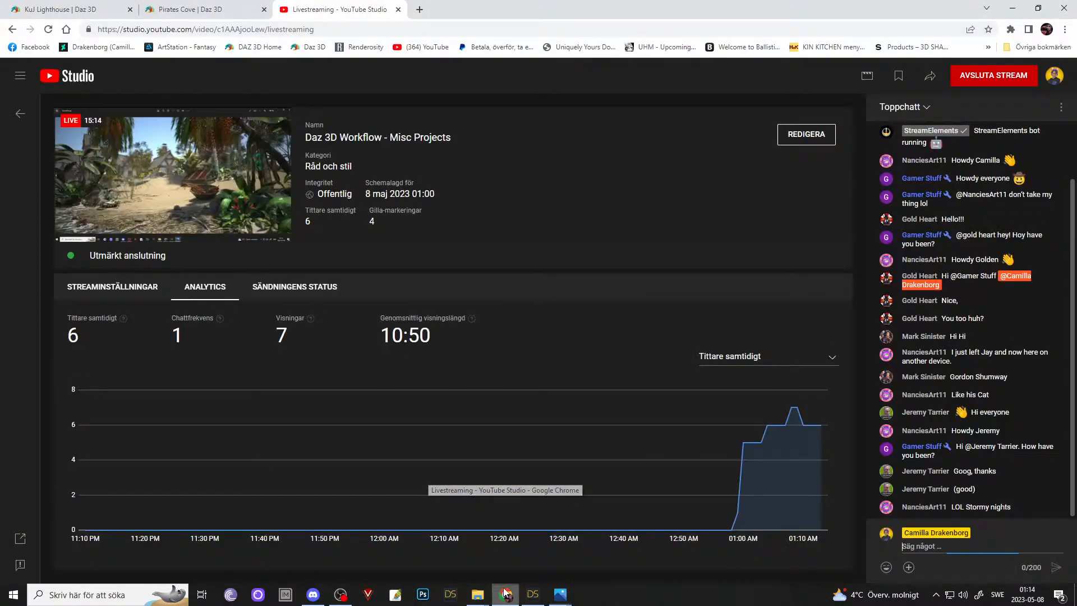
{"action": "left_click", "coordinate": [80, 6]}
{"action": "left_click", "coordinate": [190, 8]}
{"action": "scroll", "coordinate": [128, 331], "scroll_direction": "down", "scroll_amount": 1}
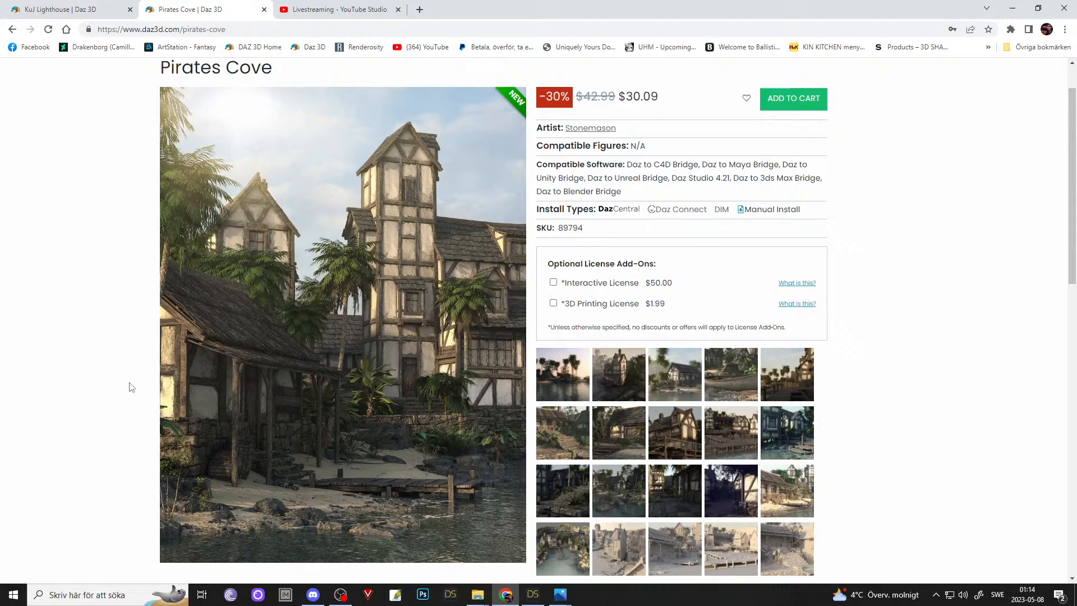
- Open the Pirates Cove gallery images enlarged and browse the views of the cottages, rowboat, stone steps and barrel dock
{"action": "left_click", "coordinate": [590, 384]}
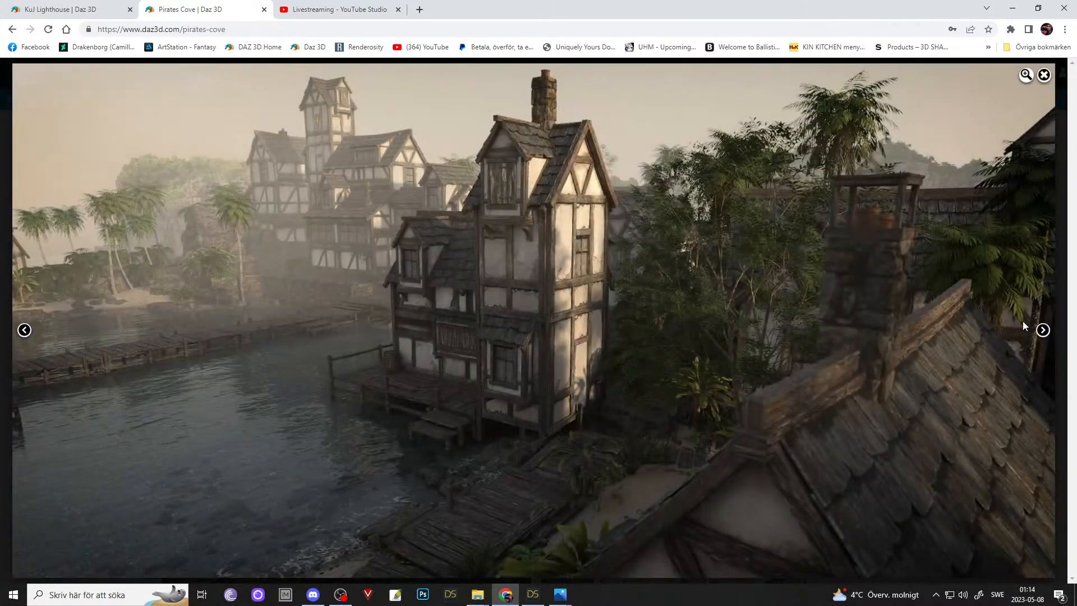
{"action": "left_click", "coordinate": [1045, 331]}
{"action": "left_click", "coordinate": [1044, 330]}
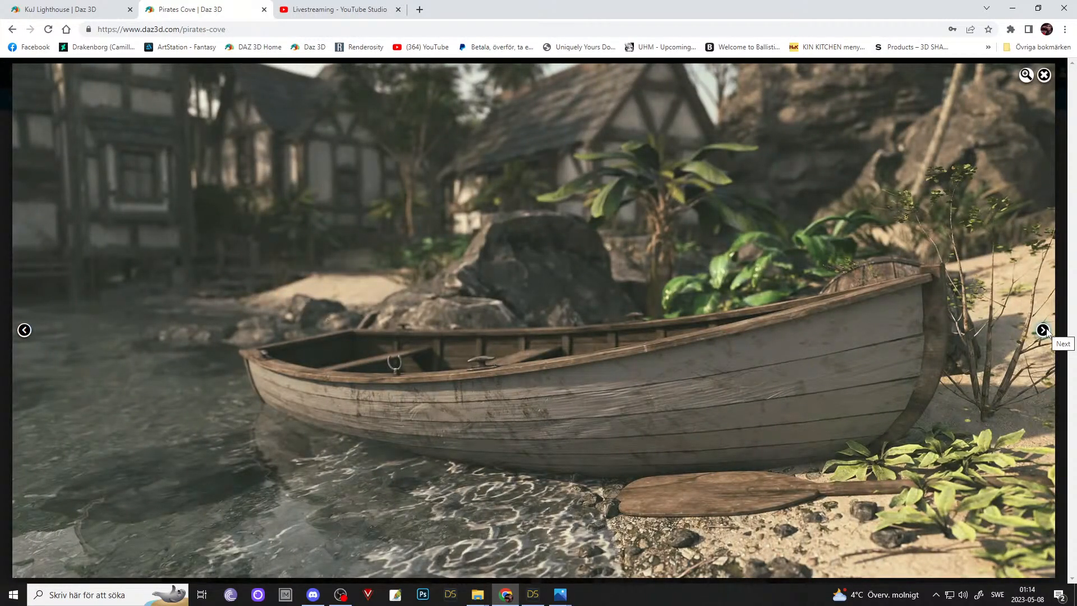
{"action": "left_click", "coordinate": [1044, 330]}
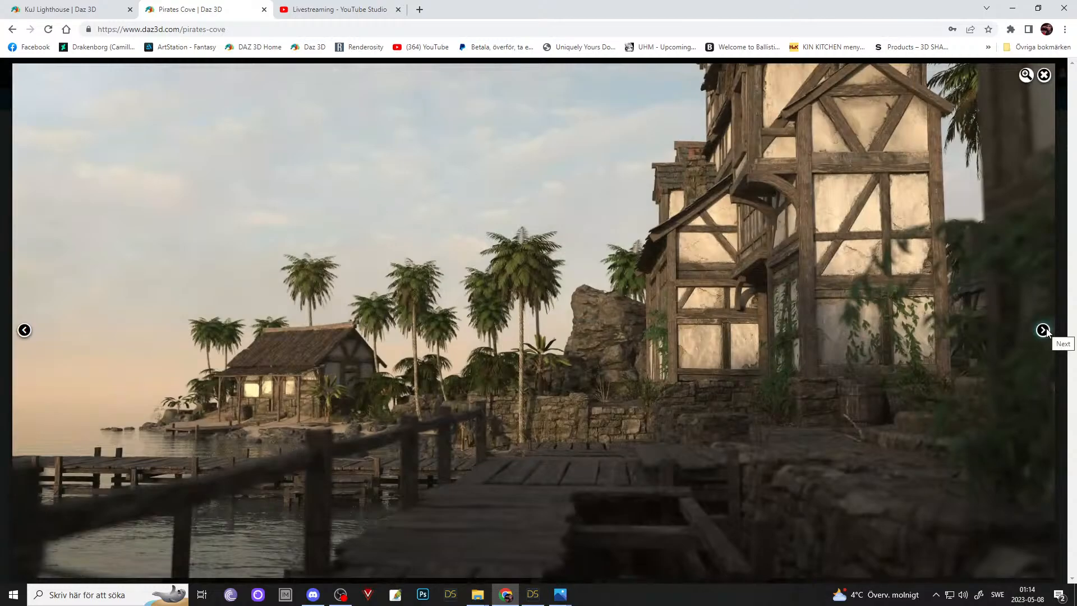
{"action": "left_click", "coordinate": [1043, 330]}
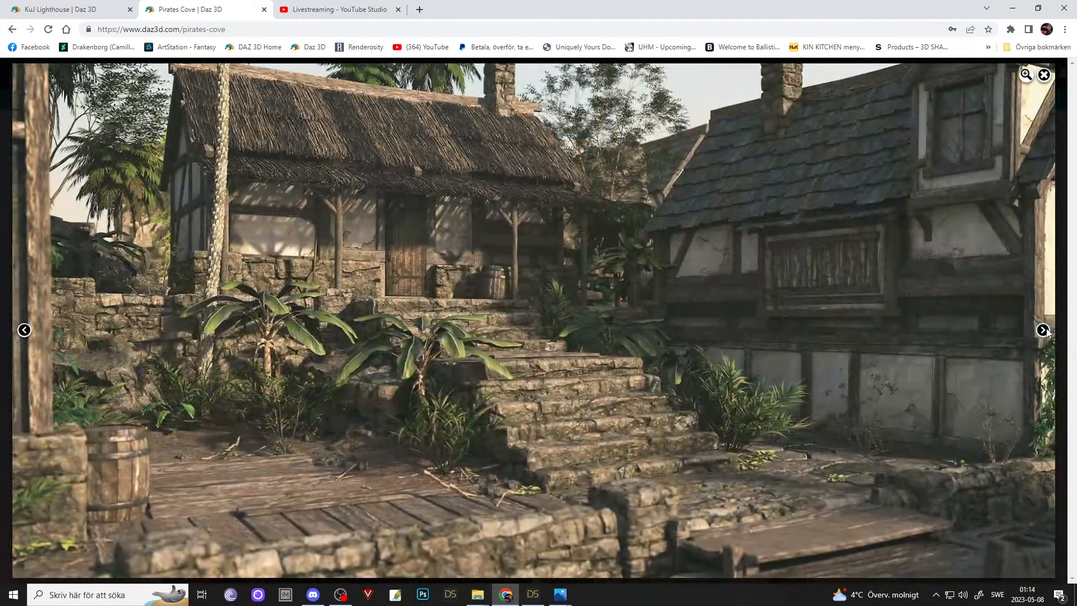
{"action": "left_click", "coordinate": [1044, 331]}
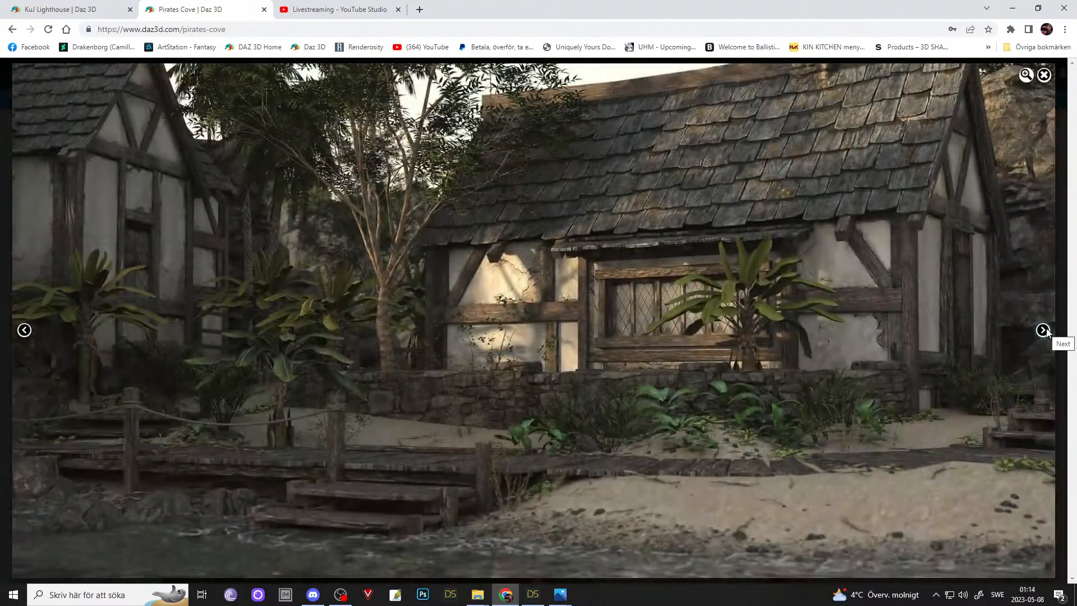
{"action": "left_click", "coordinate": [1043, 330]}
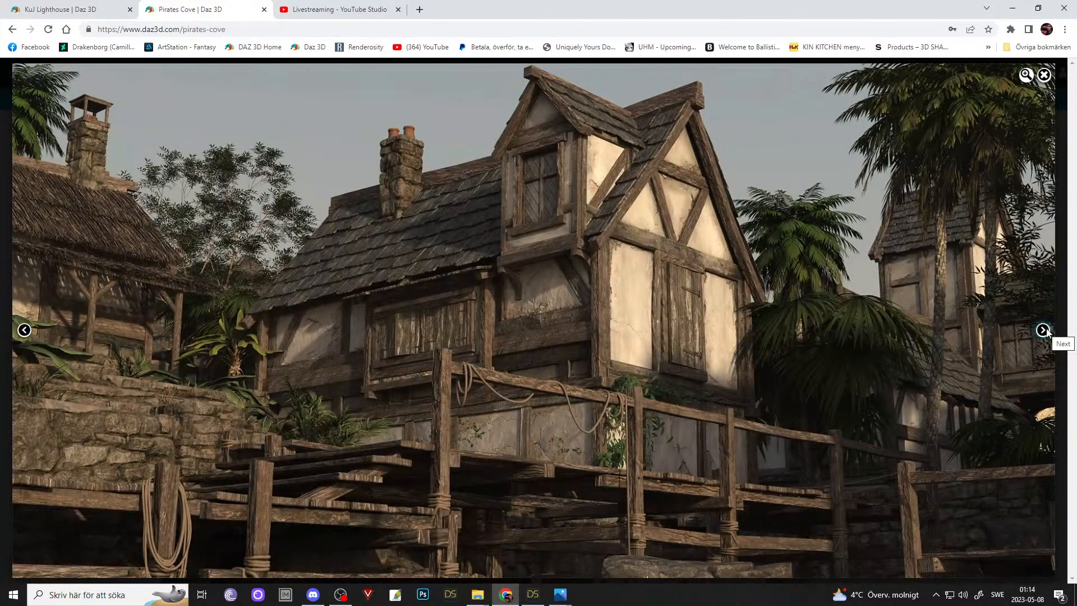
{"action": "left_click", "coordinate": [1044, 331]}
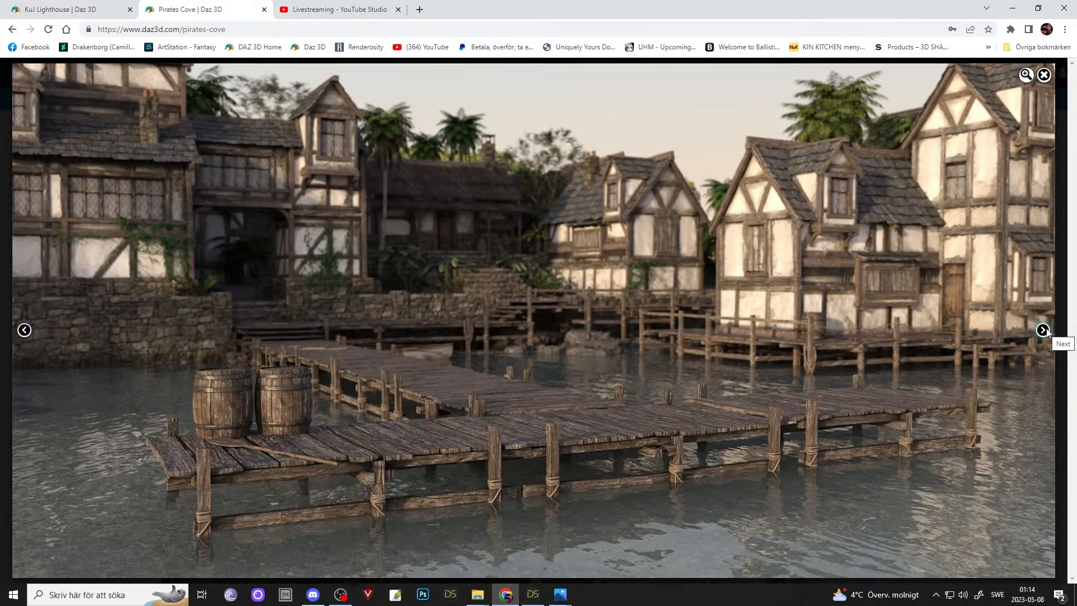
- Continue through the Pirates Cove promo images up to the aerial overview of the whole island set
{"action": "left_click", "coordinate": [1043, 330]}
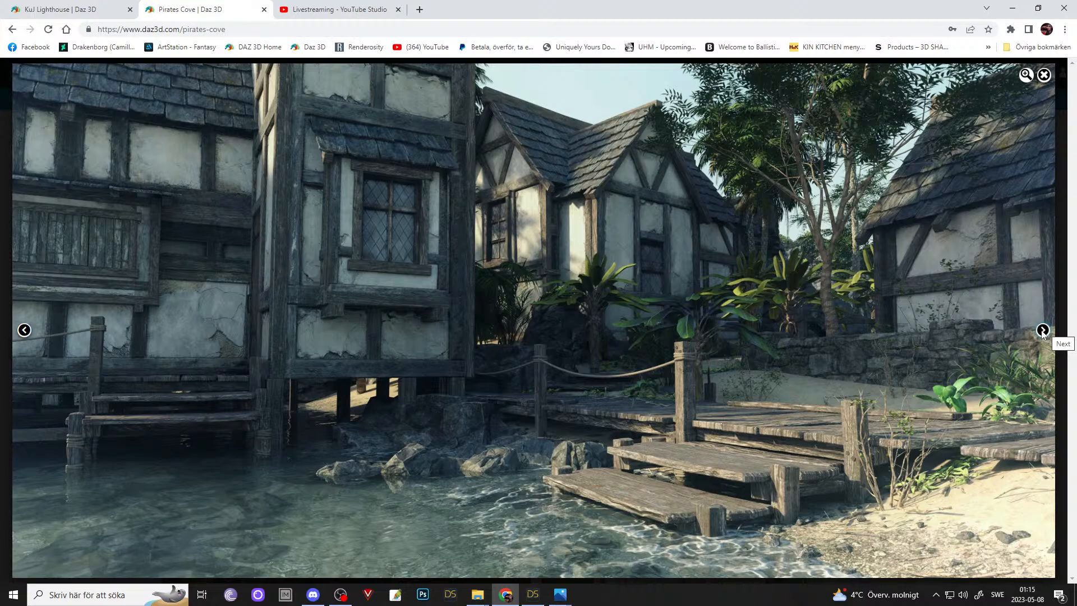
{"action": "left_click", "coordinate": [1043, 331]}
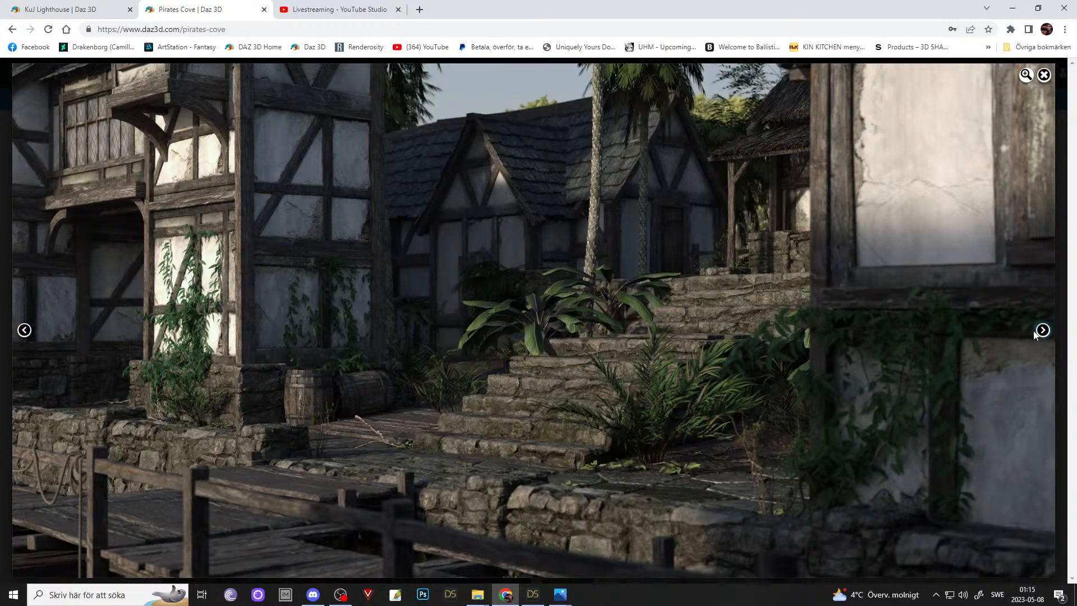
{"action": "left_click", "coordinate": [1043, 331]}
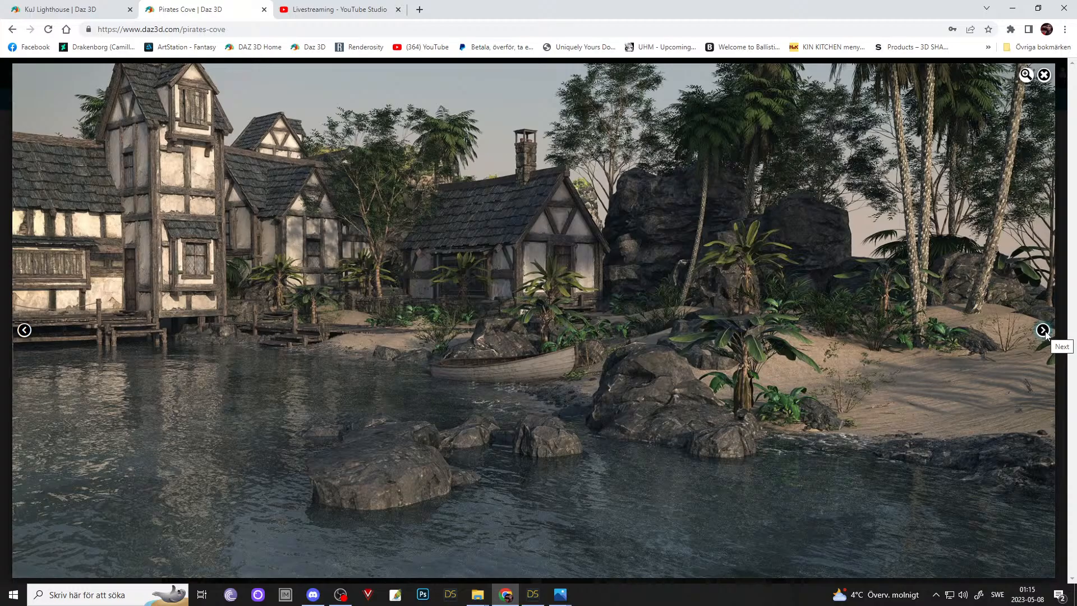
{"action": "left_click", "coordinate": [1045, 333]}
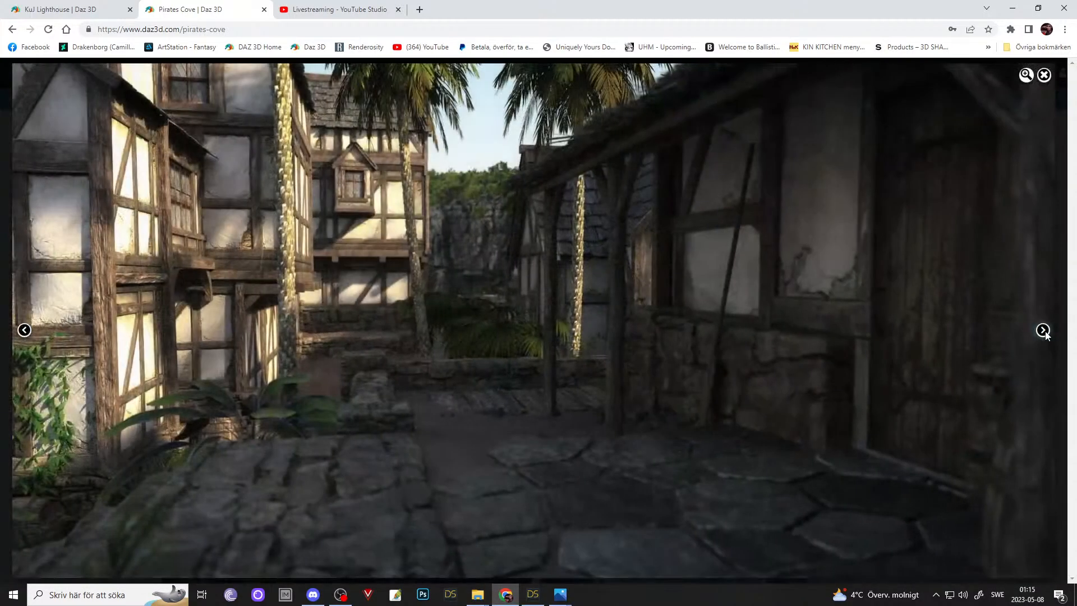
{"action": "left_click", "coordinate": [1045, 334]}
{"action": "left_click", "coordinate": [1043, 331]}
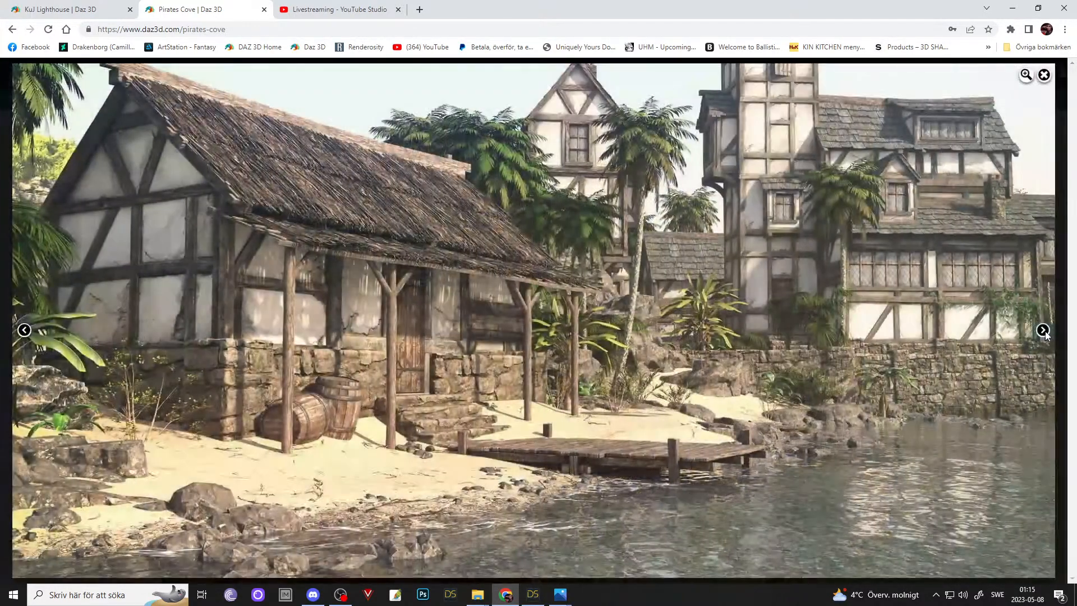
{"action": "left_click", "coordinate": [1043, 331]}
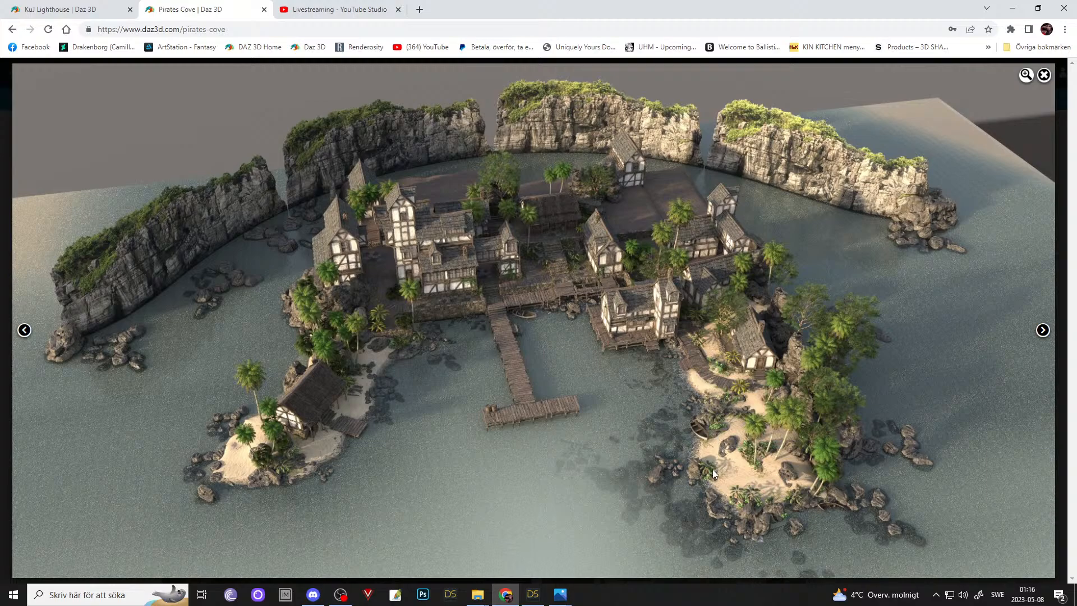
- View the untextured grey renders of Pirates Cove and continue round to the main product image
{"action": "left_click", "coordinate": [1044, 332]}
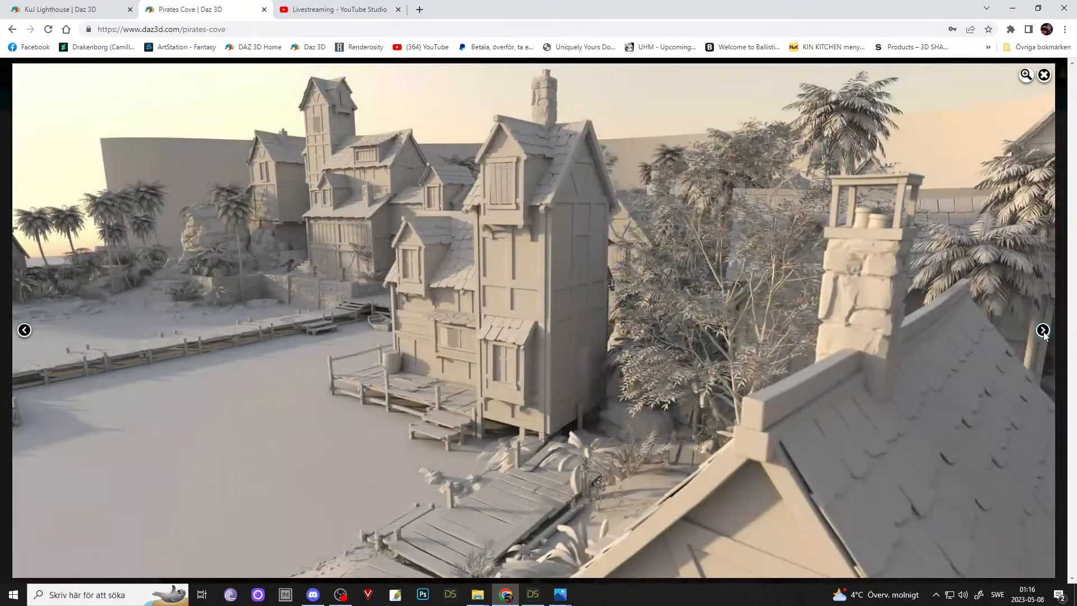
{"action": "left_click", "coordinate": [1044, 331]}
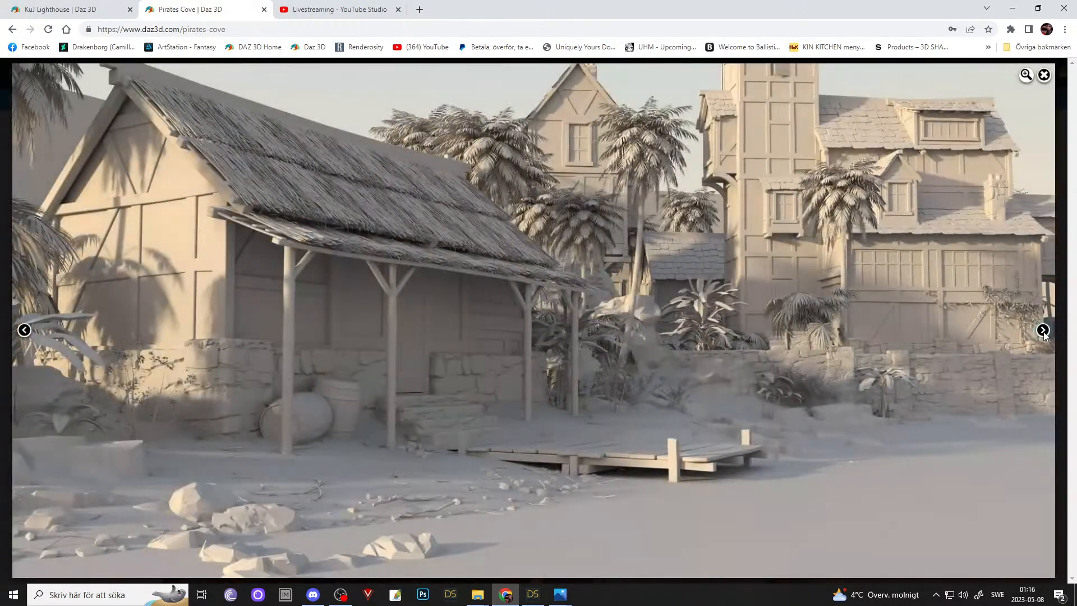
{"action": "left_click", "coordinate": [1043, 332]}
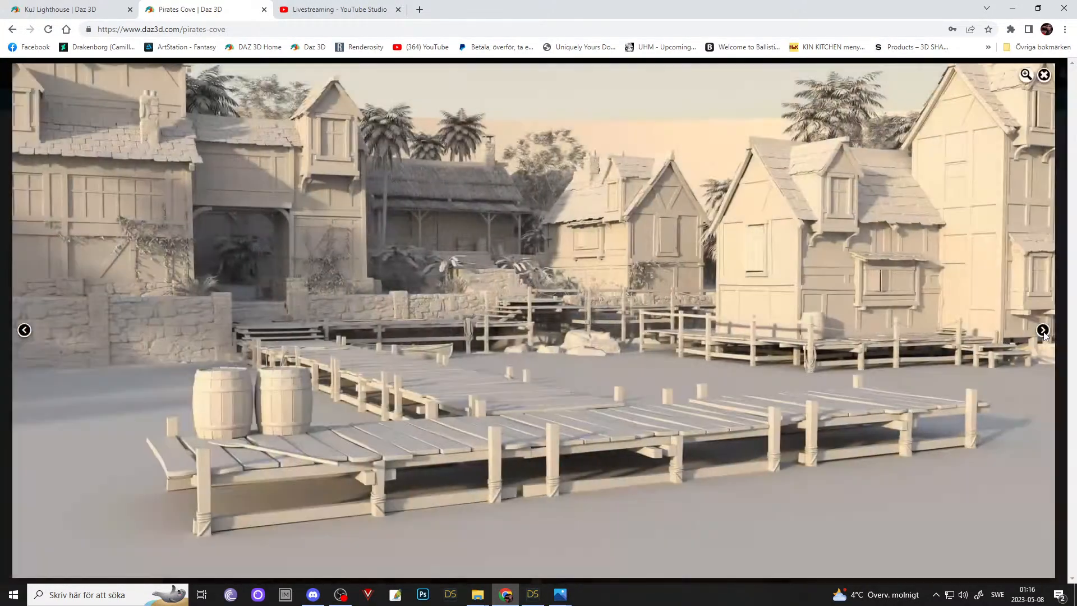
{"action": "left_click", "coordinate": [1044, 332]}
{"action": "left_click", "coordinate": [1044, 332]}
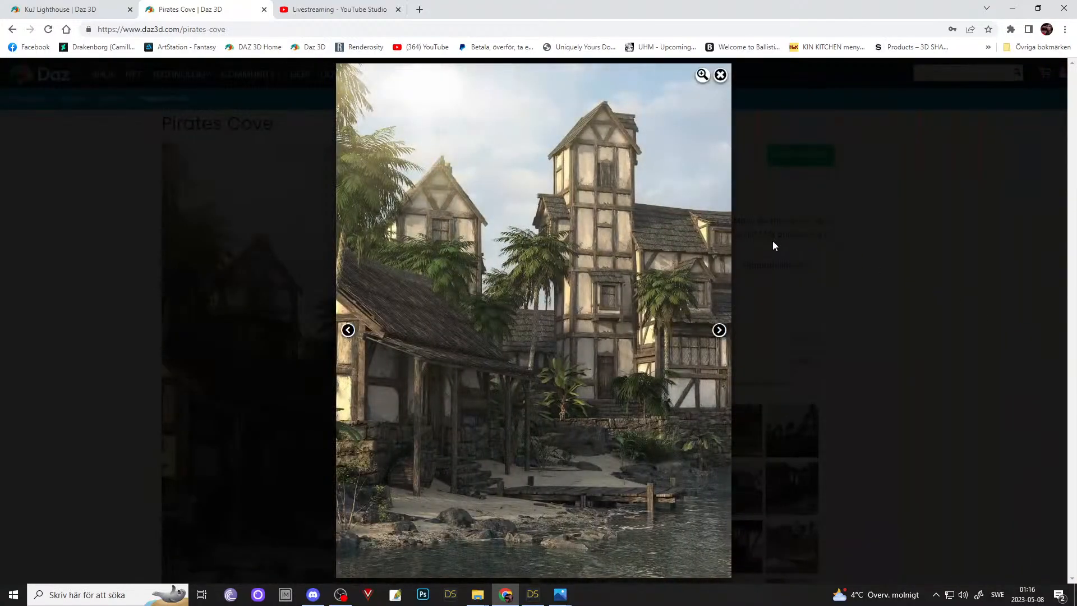
- Switch to the PcoveWP render in Photos, examine the fish basket, net traps and crab at 200%, then minimize it
{"action": "left_click", "coordinate": [533, 595]}
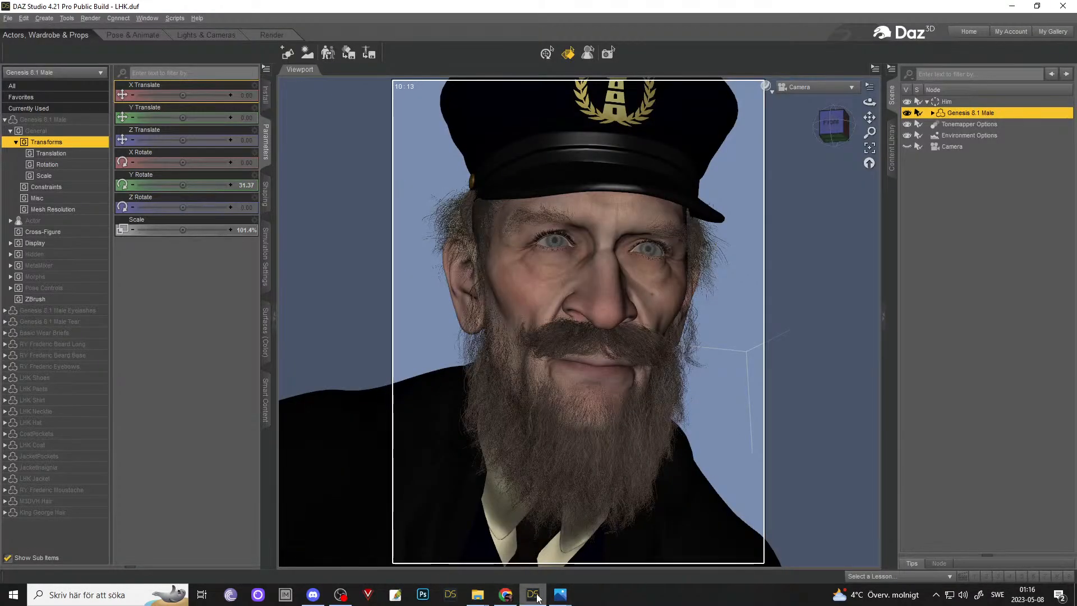
{"action": "mouse_move", "coordinate": [559, 595]}
{"action": "left_click", "coordinate": [581, 540]}
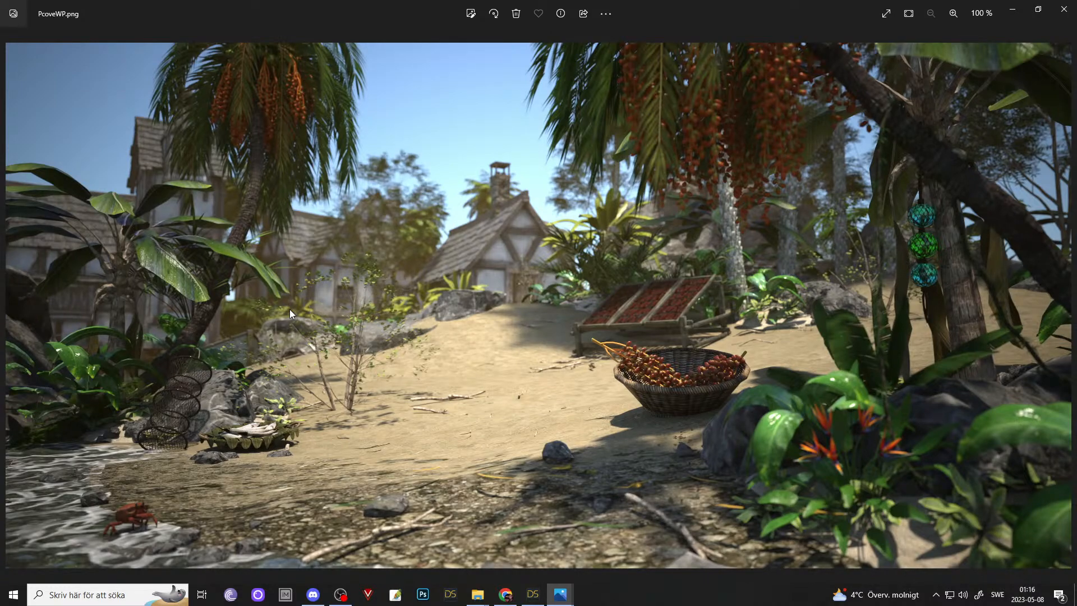
{"action": "scroll", "coordinate": [228, 469], "scroll_direction": "up", "scroll_amount": 2}
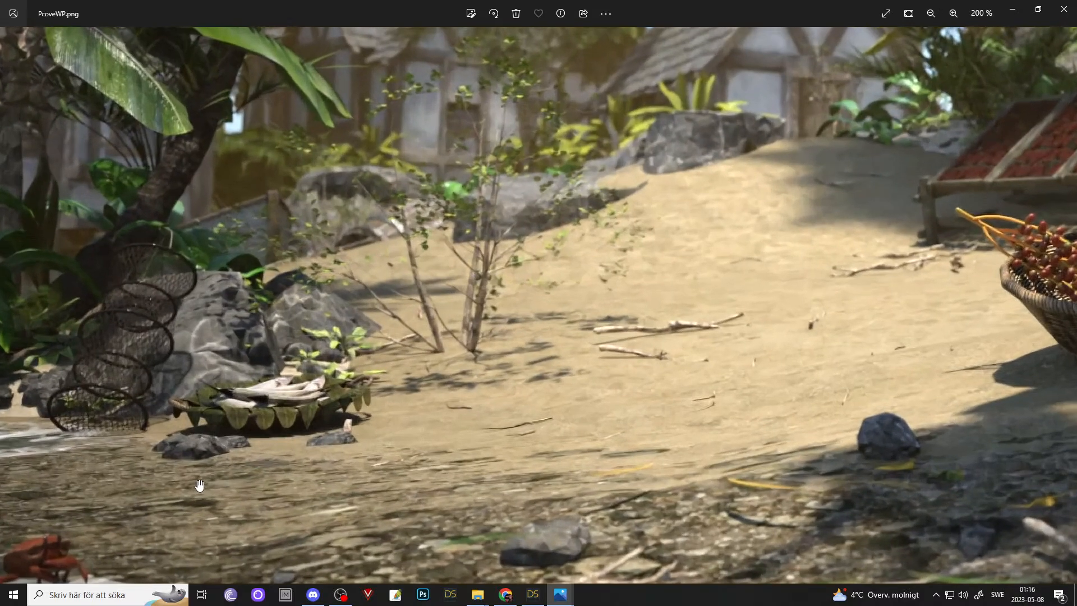
{"action": "left_click_drag", "start_coordinate": [179, 491], "coordinate": [308, 410]}
{"action": "left_click_drag", "start_coordinate": [399, 326], "coordinate": [355, 391]}
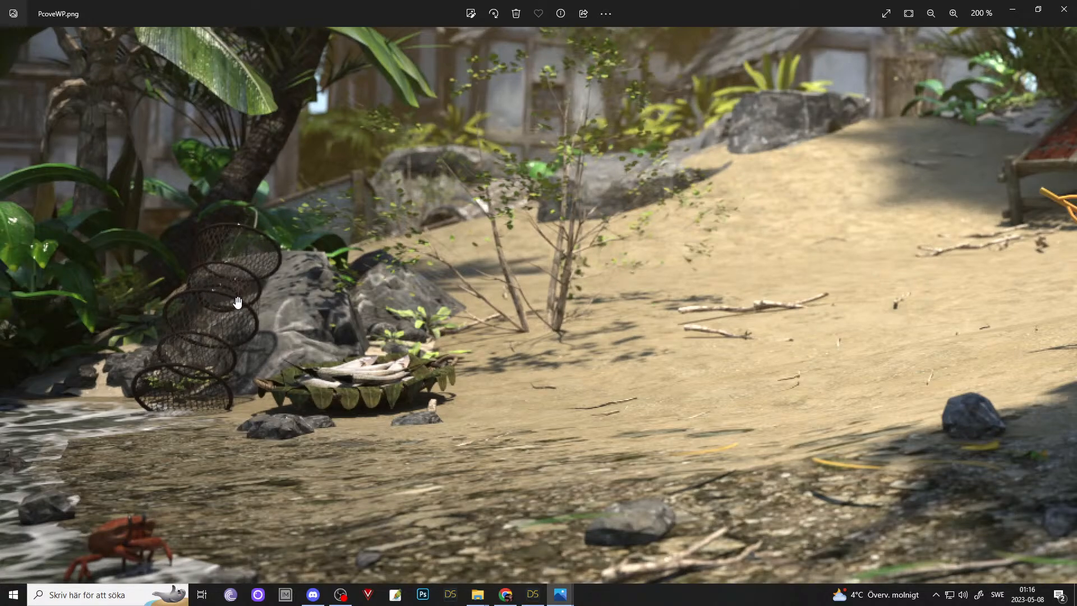
{"action": "scroll", "coordinate": [238, 303], "scroll_direction": "down", "scroll_amount": 3}
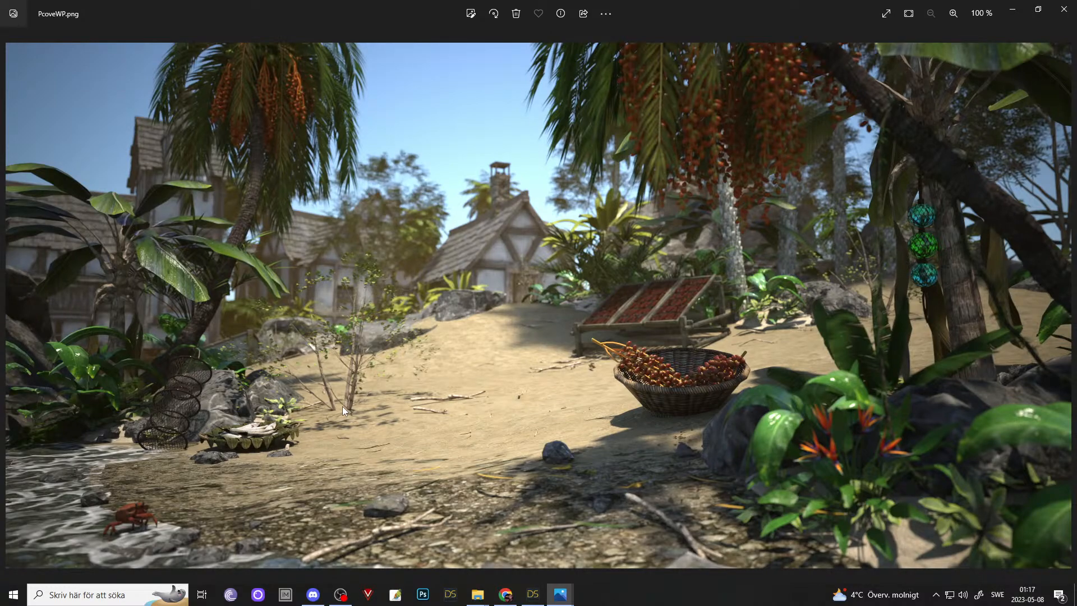
{"action": "left_click", "coordinate": [1033, 13]}
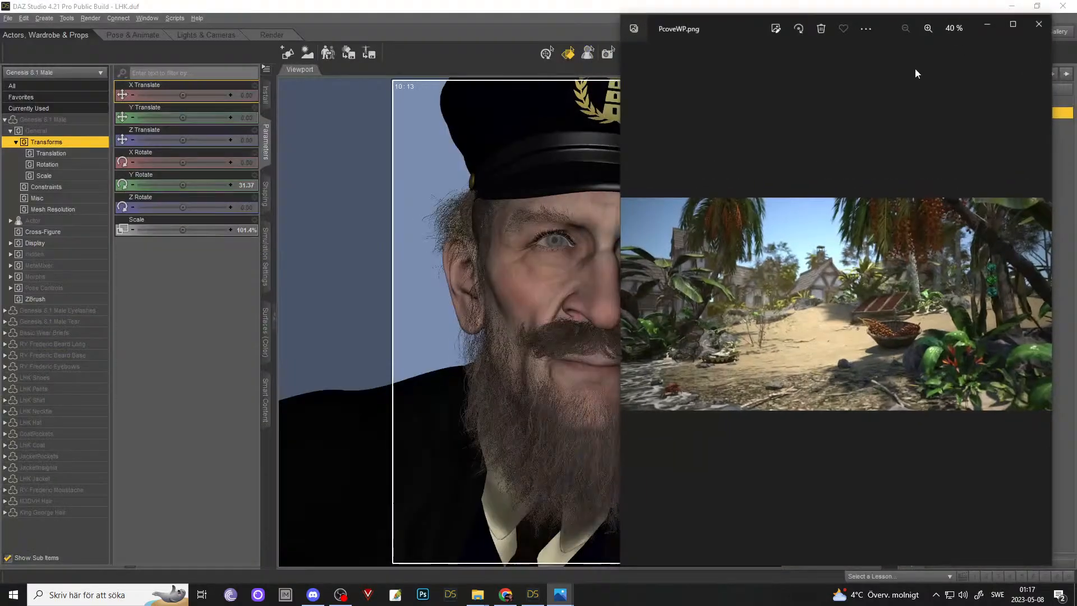
{"action": "left_click", "coordinate": [987, 26]}
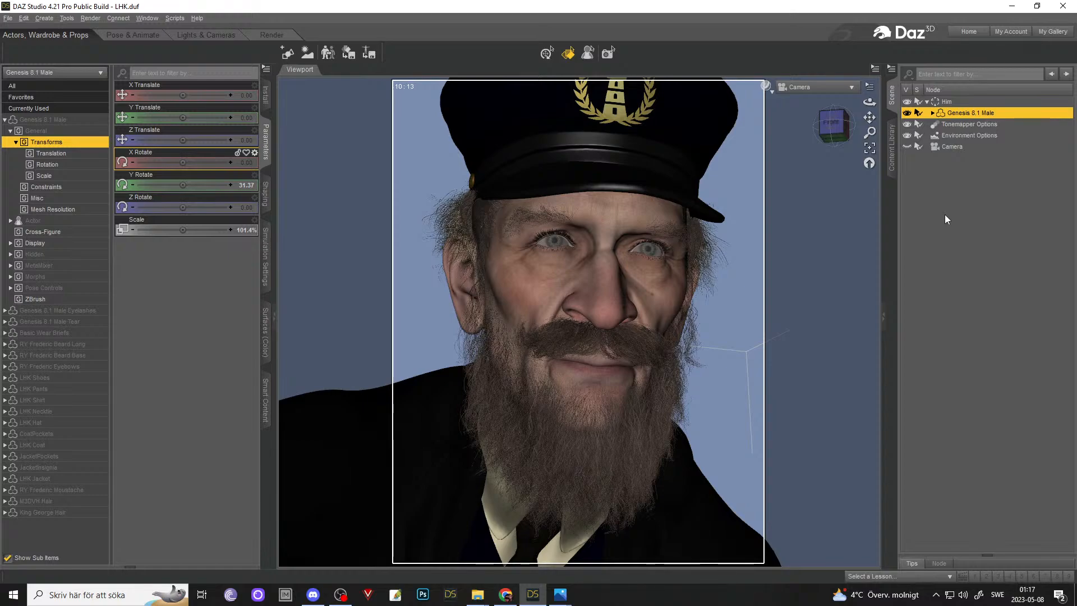
- Activate the Universal Tool in the DAZ Studio lighthouse keeper scene and change the viewport to Perspective View
{"action": "left_click", "coordinate": [547, 53]}
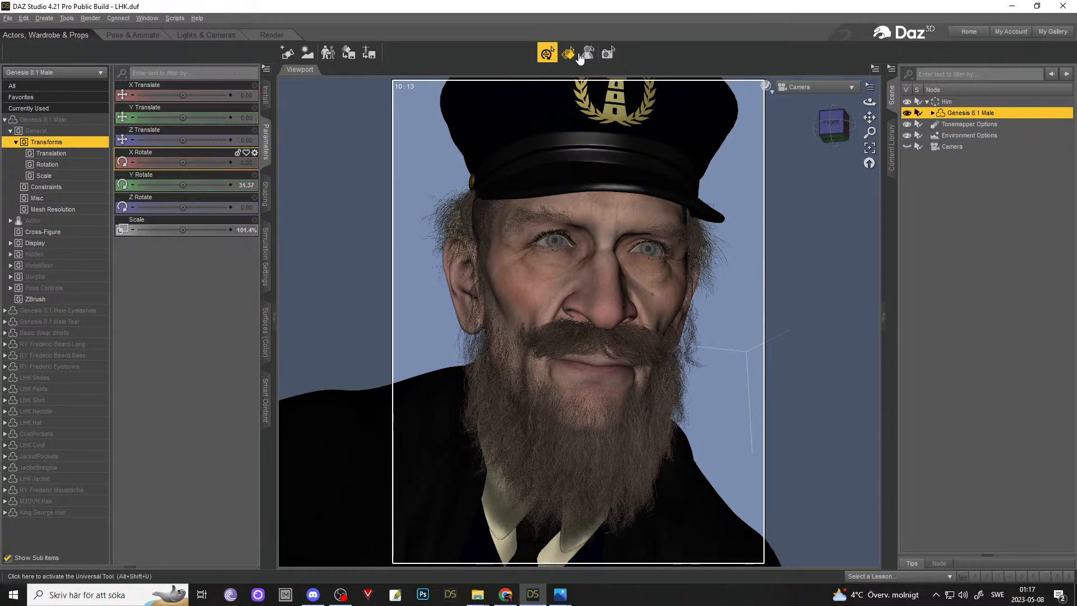
{"action": "left_click", "coordinate": [818, 87]}
{"action": "left_click", "coordinate": [814, 91]}
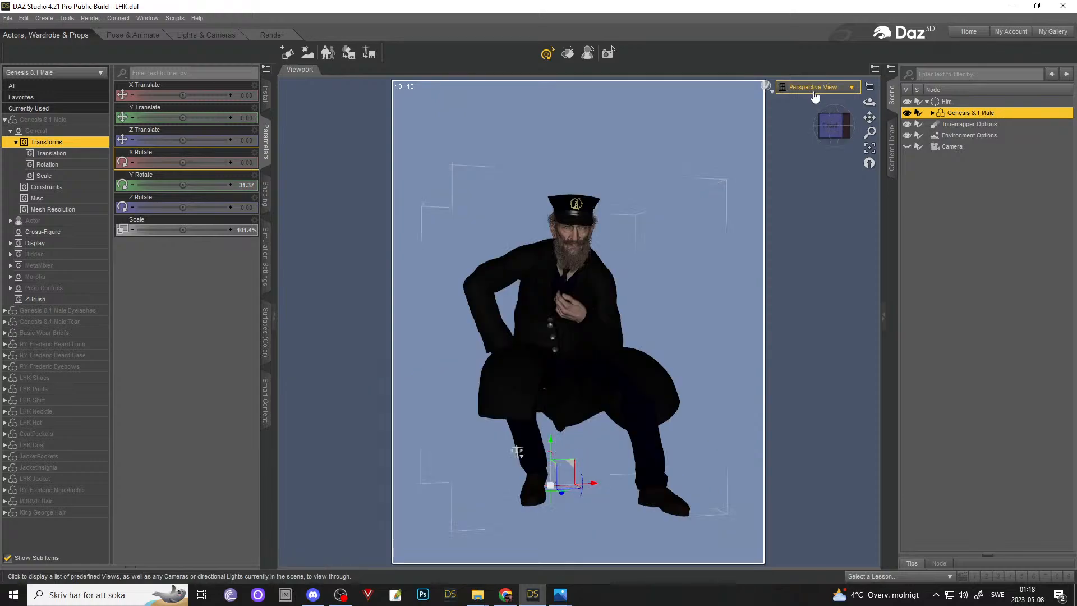
- Examine the seated lighthouse keeper's pose, coat and hand in the viewport from several angles and distances
{"action": "scroll", "coordinate": [516, 452], "scroll_direction": "up", "scroll_amount": 4}
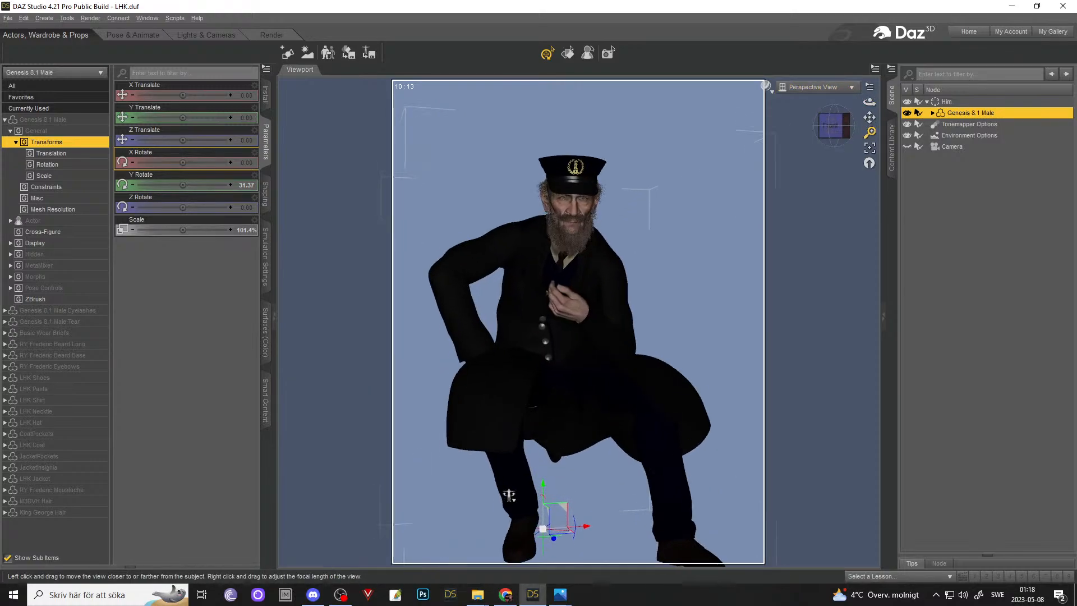
{"action": "scroll", "coordinate": [504, 449], "scroll_direction": "up", "scroll_amount": 3}
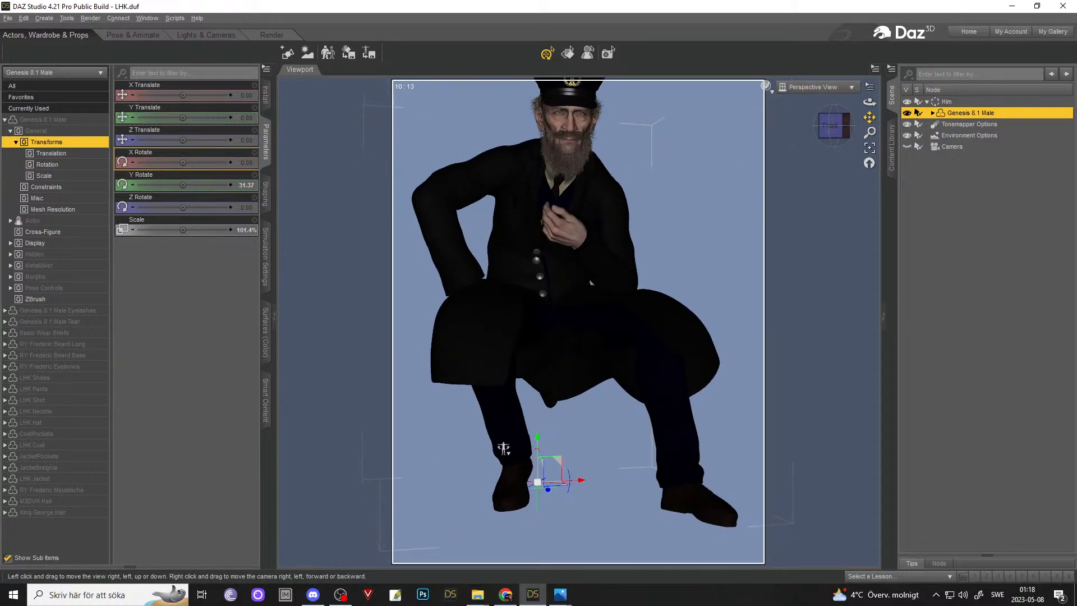
{"action": "left_click_drag", "start_coordinate": [869, 117], "coordinate": [865, 146]}
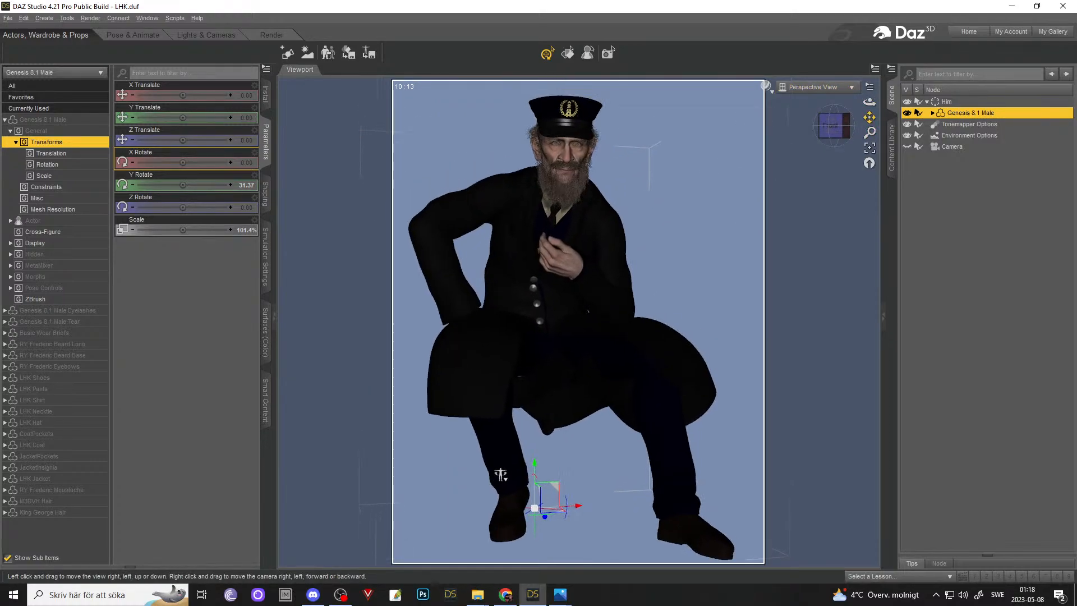
{"action": "scroll", "coordinate": [846, 125], "scroll_direction": "down", "scroll_amount": 3}
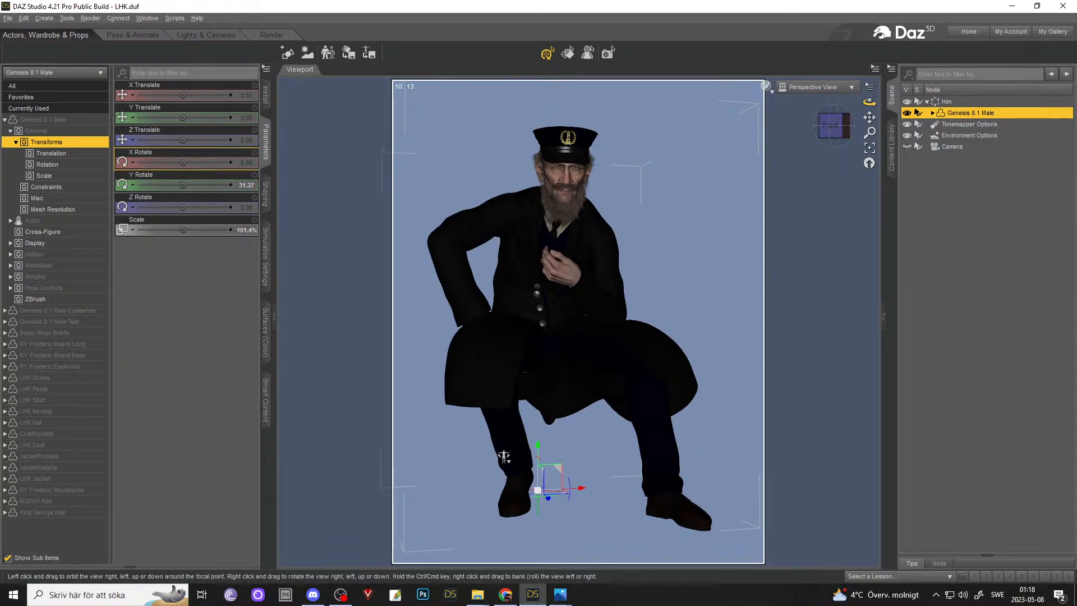
{"action": "mouse_move", "coordinate": [503, 456]}
{"action": "left_mouse_down", "text": "alt"}
{"action": "mouse_move", "coordinate": [523, 449]}
{"action": "mouse_move", "coordinate": [505, 453]}
{"action": "left_mouse_up", "text": "alt"}
{"action": "middle_click_drag", "start_coordinate": [504, 453], "coordinate": [510, 434]}
{"action": "scroll", "coordinate": [510, 434], "scroll_direction": "down", "scroll_amount": 2}
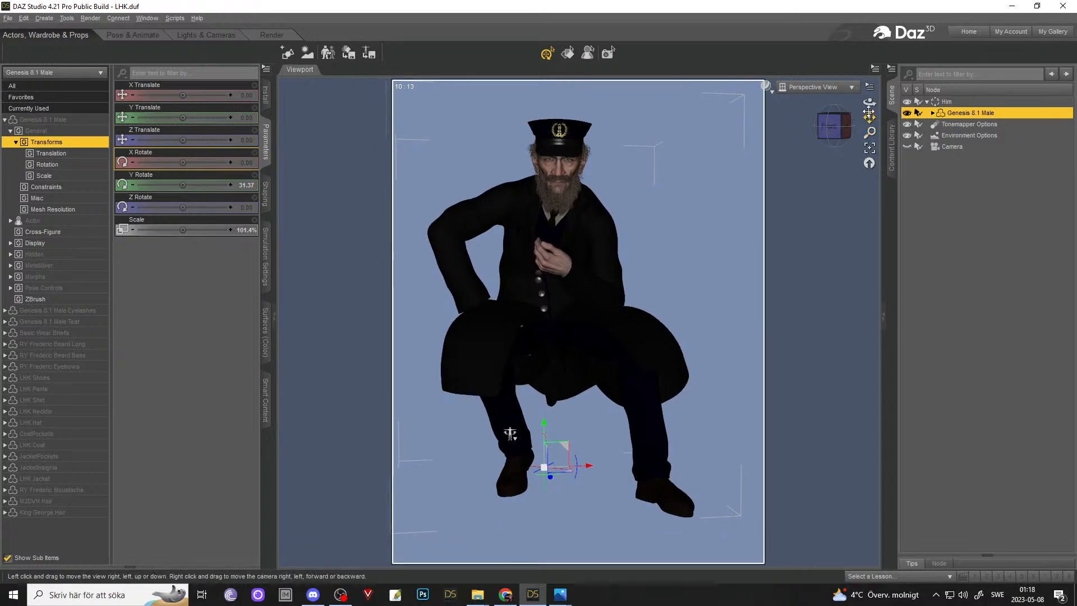
{"action": "left_click_drag", "start_coordinate": [510, 433], "coordinate": [512, 426], "text": "alt"}
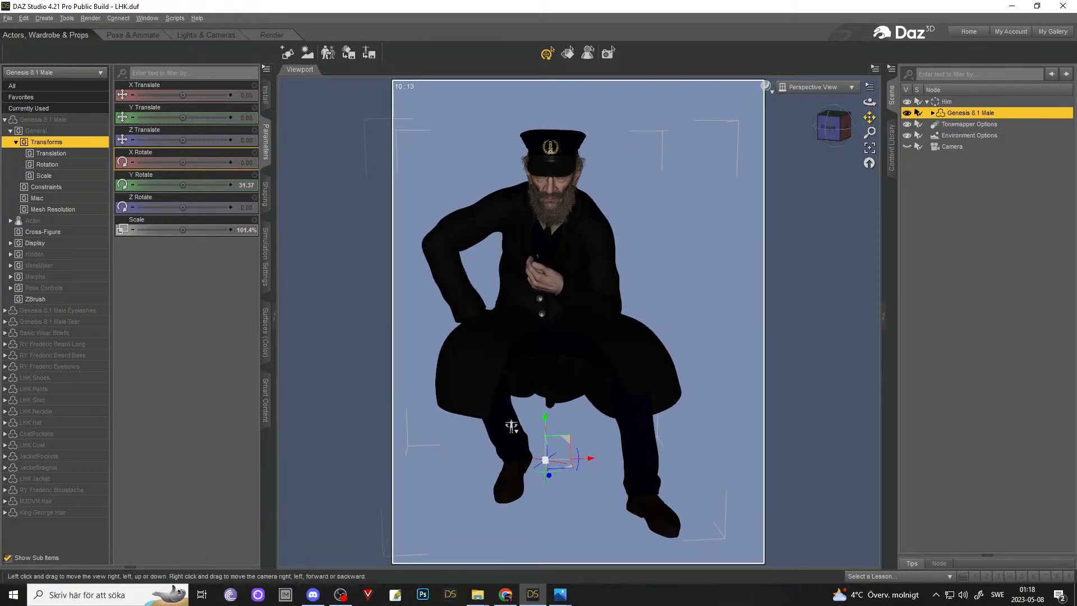
{"action": "middle_click_drag", "start_coordinate": [511, 427], "coordinate": [515, 412]}
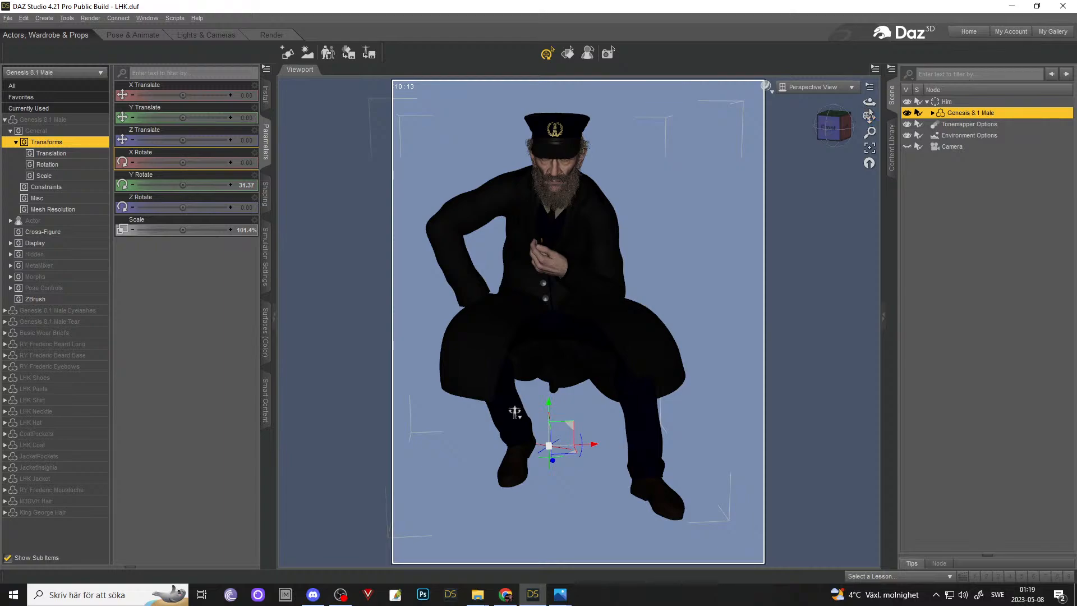
{"action": "left_click_drag", "start_coordinate": [869, 102], "coordinate": [864, 102]}
{"action": "left_click_drag", "start_coordinate": [512, 421], "coordinate": [511, 441]}
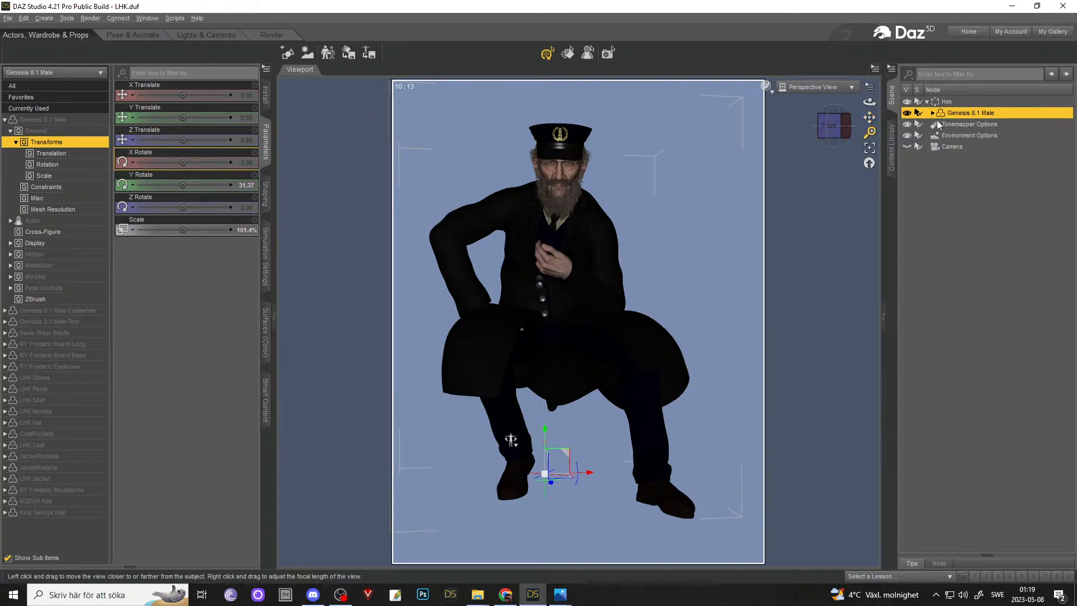
{"action": "scroll", "coordinate": [873, 125], "scroll_direction": "up", "scroll_amount": 5}
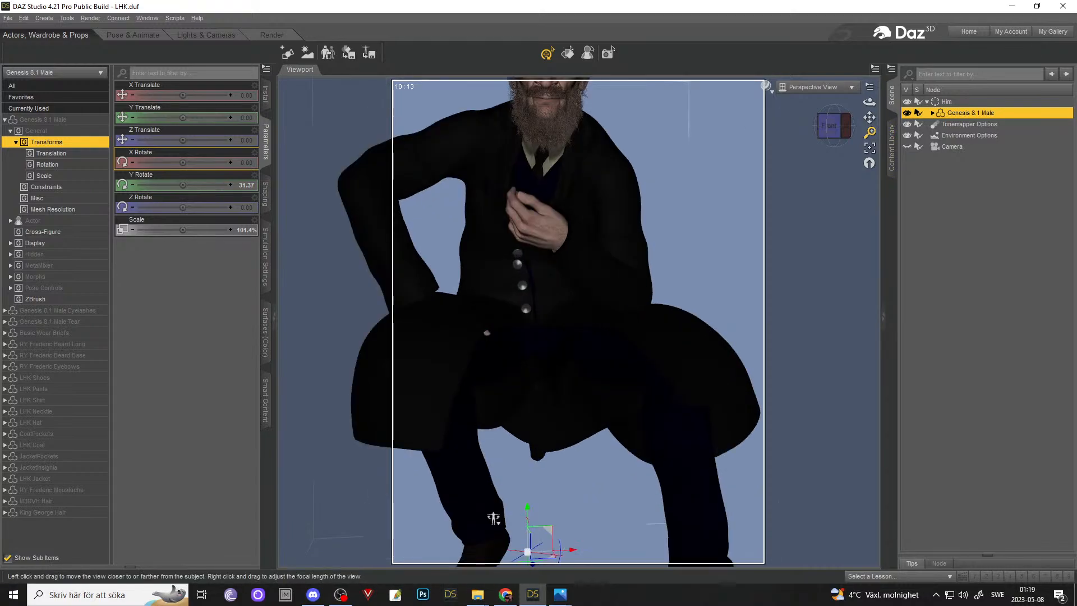
- Locate the keeper's left hand in the scene hierarchy and make its LHK SmokingPipe visible
{"action": "scroll", "coordinate": [870, 118], "scroll_direction": "down", "scroll_amount": 5}
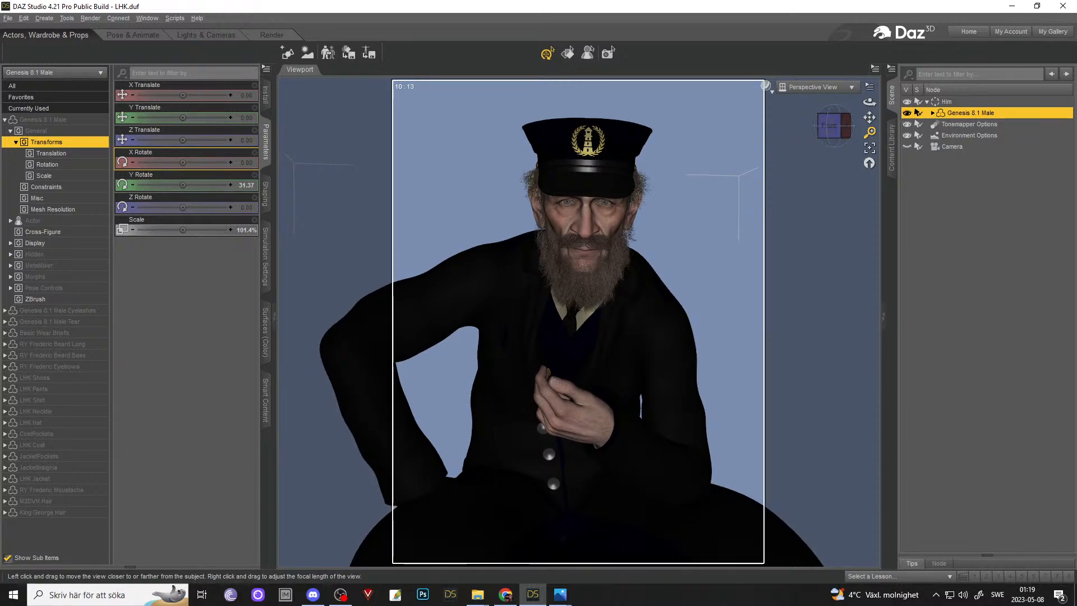
{"action": "mouse_move", "coordinate": [529, 472]}
{"action": "left_mouse_down"}
{"action": "mouse_move", "coordinate": [529, 556]}
{"action": "mouse_move", "coordinate": [516, 445]}
{"action": "mouse_move", "coordinate": [516, 461]}
{"action": "left_mouse_up"}
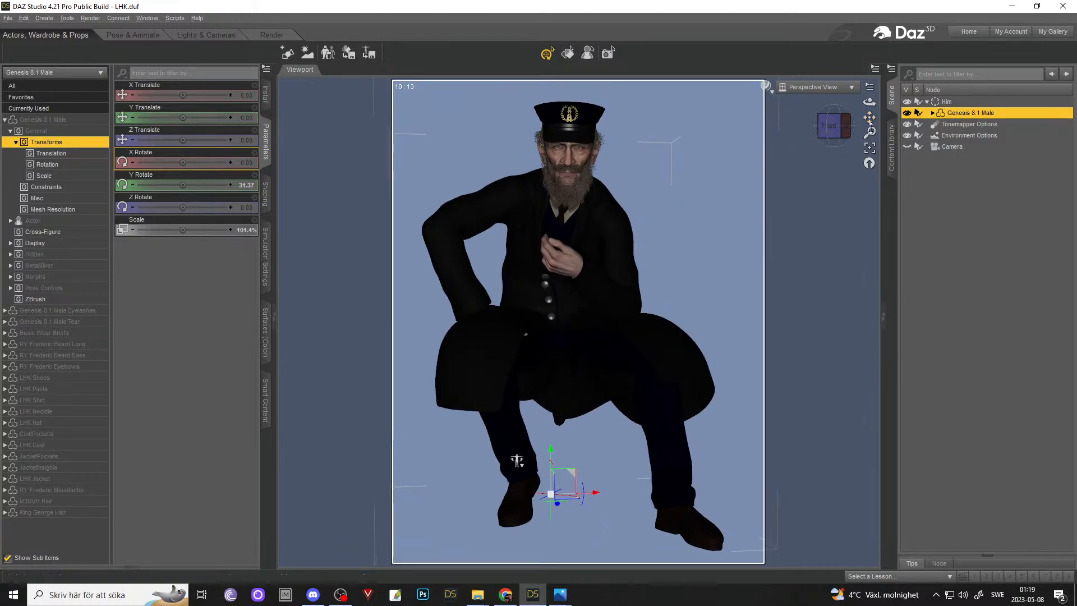
{"action": "scroll", "coordinate": [517, 461], "scroll_direction": "up", "scroll_amount": 5}
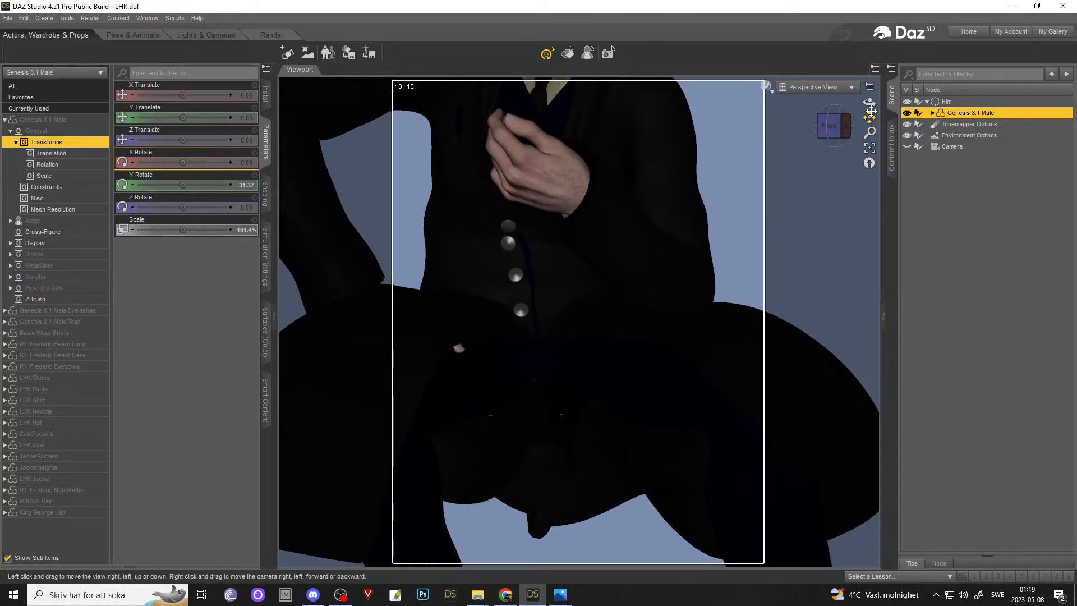
{"action": "left_click_drag", "start_coordinate": [870, 111], "coordinate": [871, 98]}
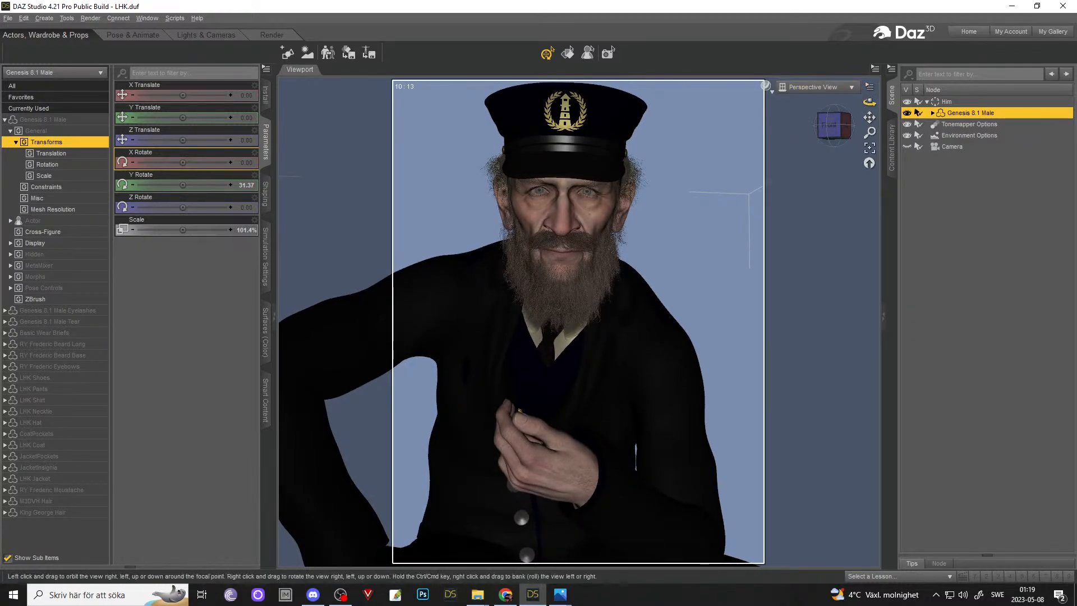
{"action": "left_click_drag", "start_coordinate": [870, 102], "coordinate": [873, 139]}
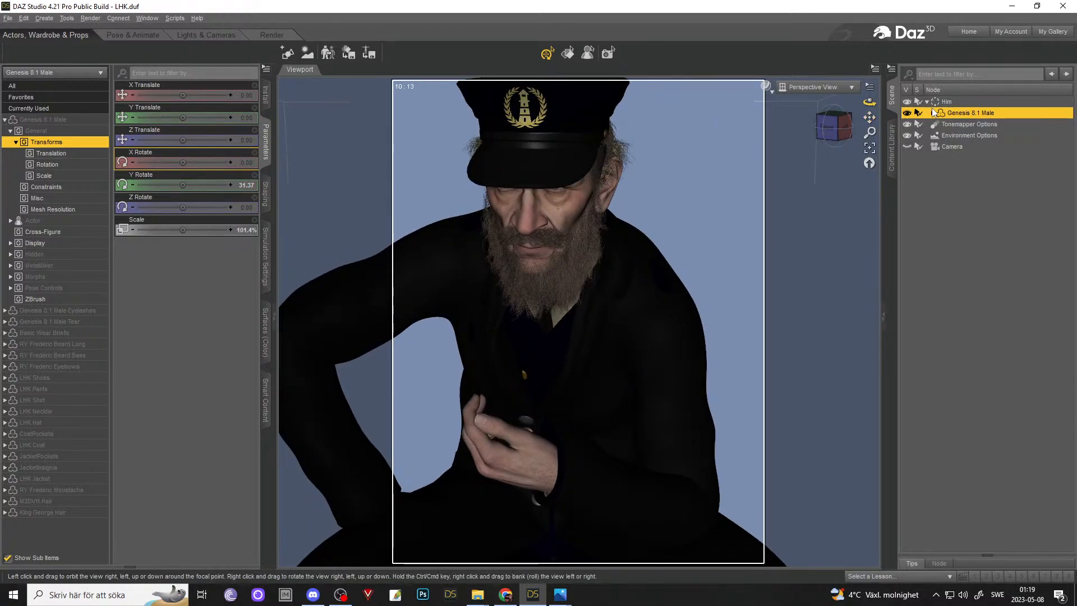
{"action": "left_click", "coordinate": [525, 456]}
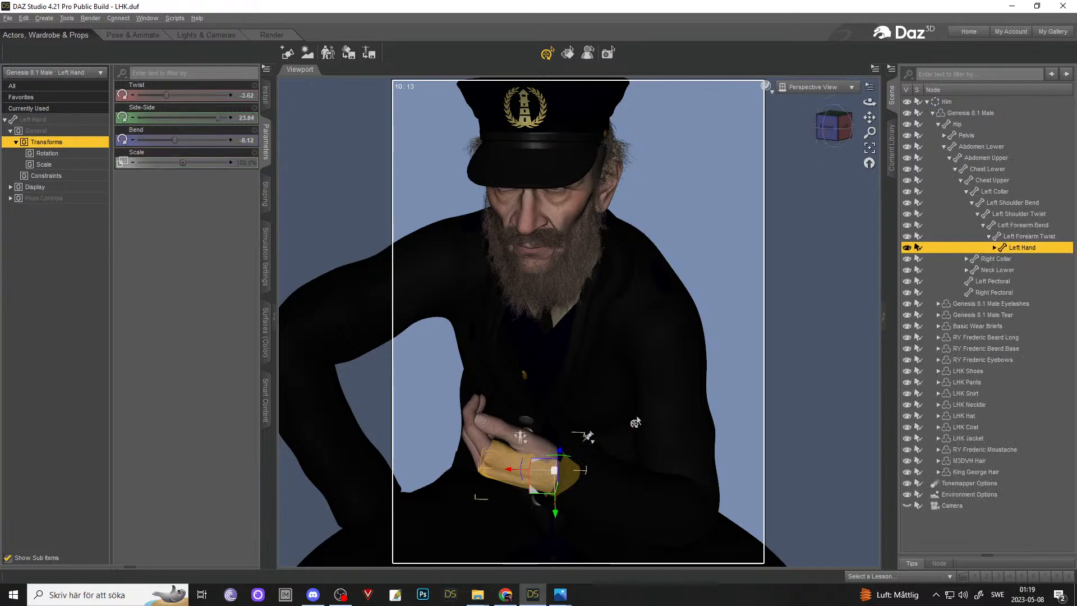
{"action": "left_click", "coordinate": [993, 247]}
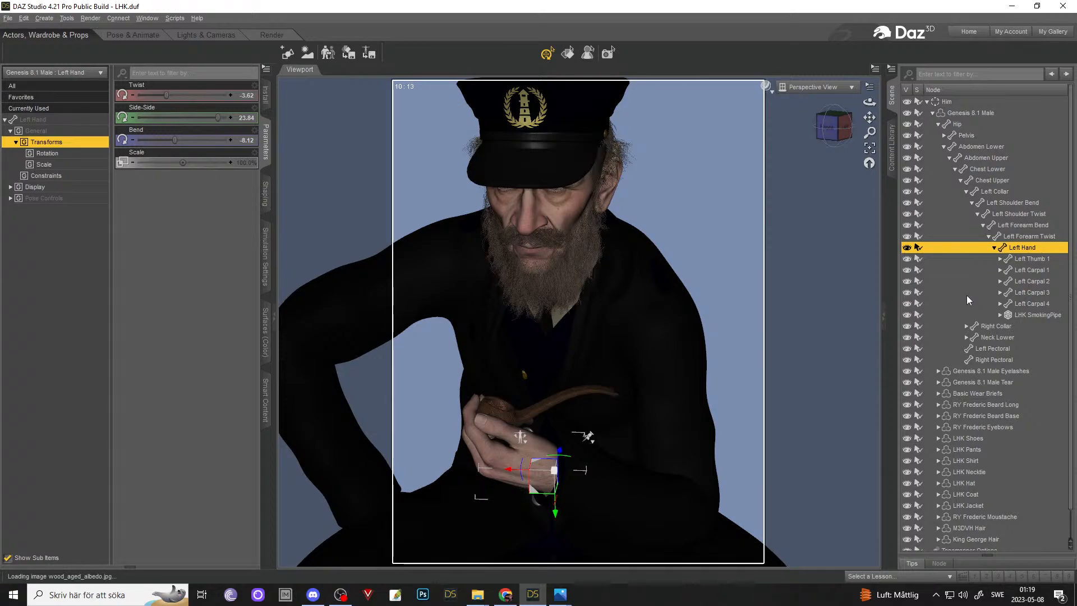
- Expand LHK SmokingPipe under the left hand and make its MedWallBrazCoals child prop visible
{"action": "left_click_drag", "start_coordinate": [869, 102], "coordinate": [891, 96]}
{"action": "scroll", "coordinate": [775, 132], "scroll_direction": "up", "scroll_amount": 3}
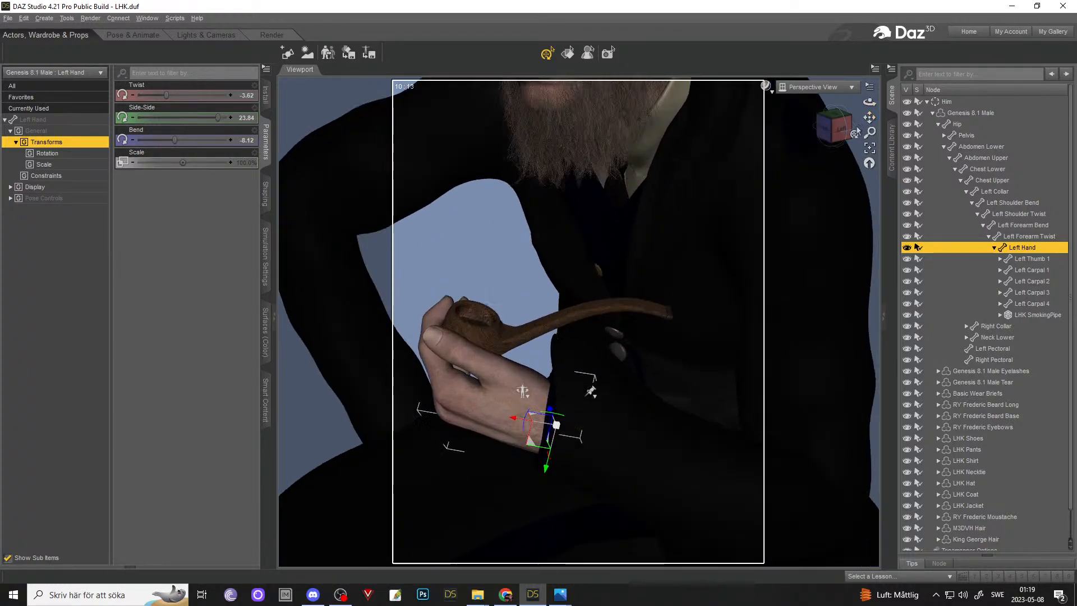
{"action": "left_click", "coordinate": [568, 54]}
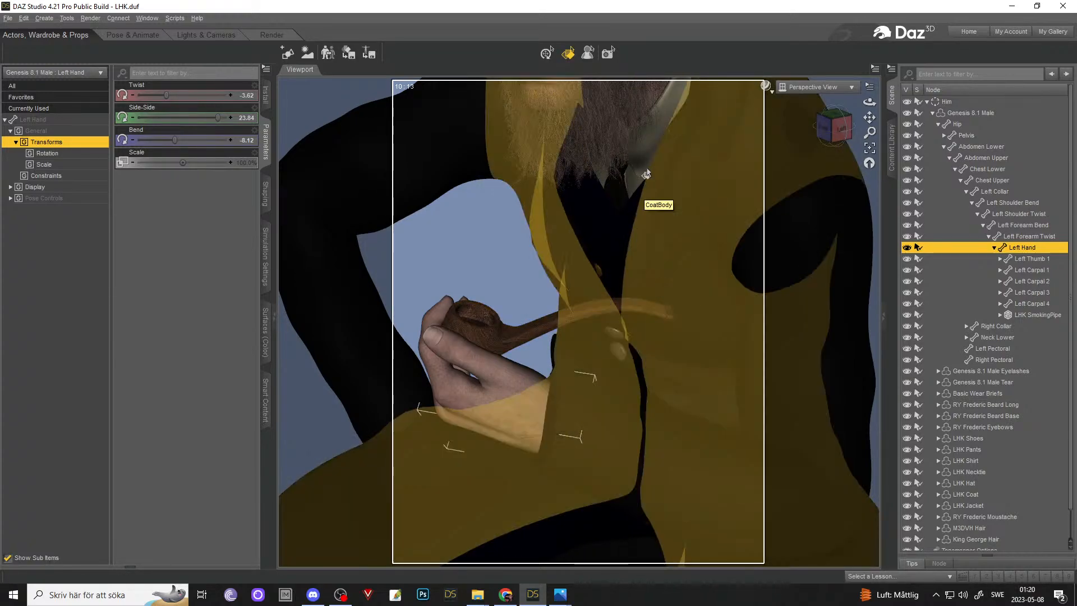
{"action": "left_click", "coordinate": [547, 53]}
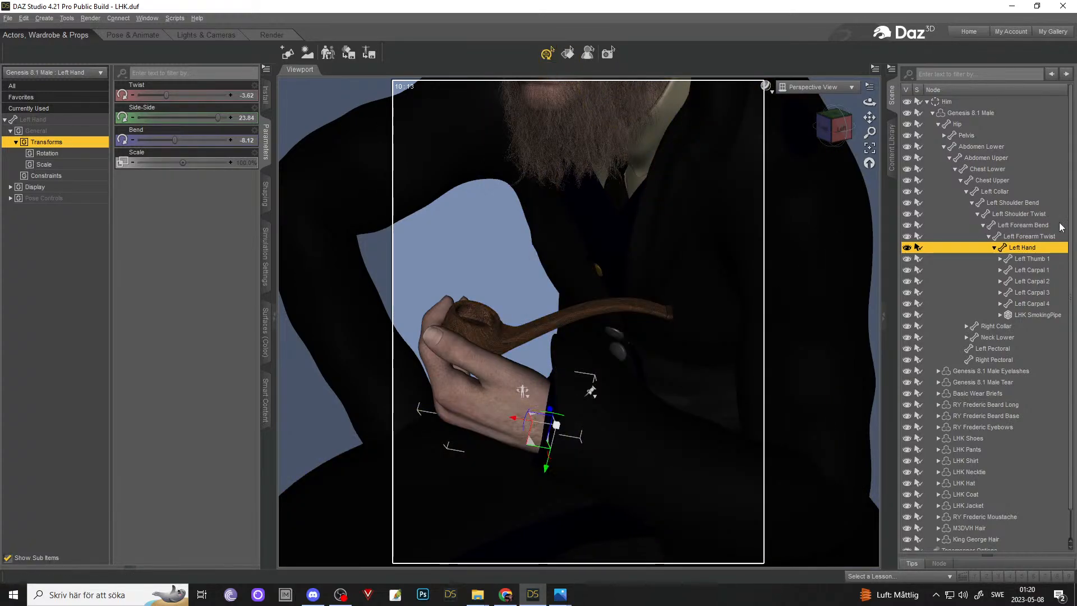
{"action": "left_click", "coordinate": [999, 315]}
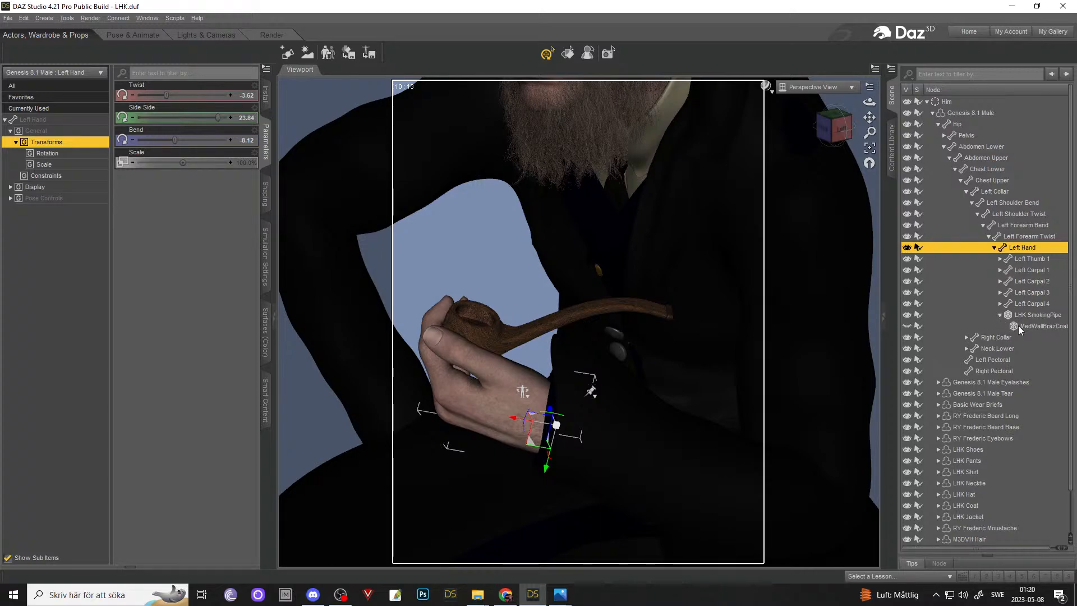
{"action": "left_click", "coordinate": [1018, 326]}
{"action": "left_click", "coordinate": [904, 326]}
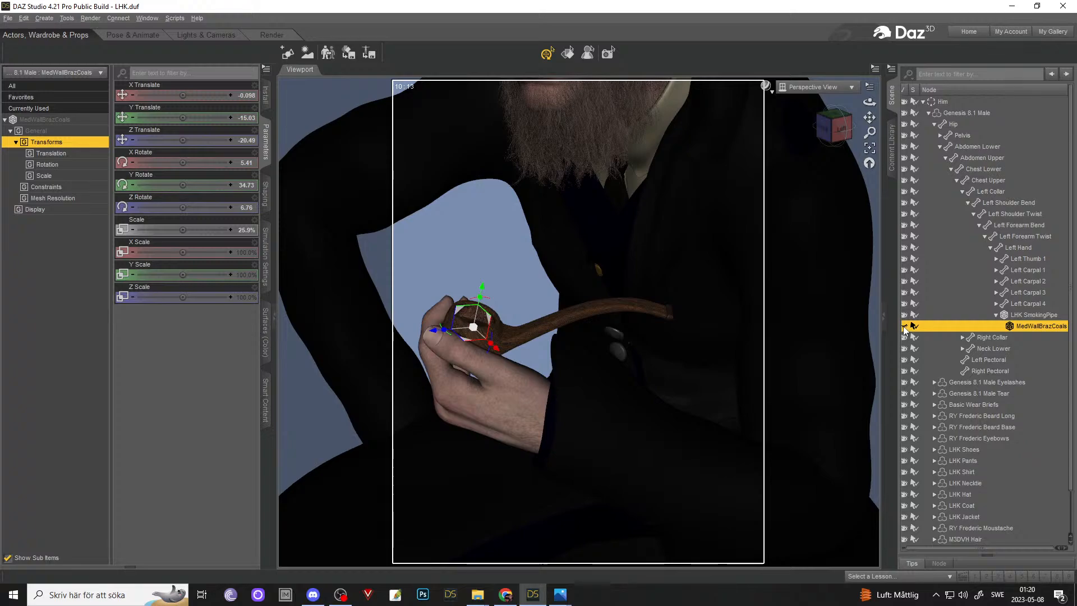
- Examine the coals in the pipe bowl up close from several angles and return to a wider view of the keeper
{"action": "mouse_move", "coordinate": [869, 118]}
{"action": "left_mouse_down"}
{"action": "mouse_move", "coordinate": [869, 106]}
{"action": "mouse_move", "coordinate": [869, 119]}
{"action": "left_mouse_up"}
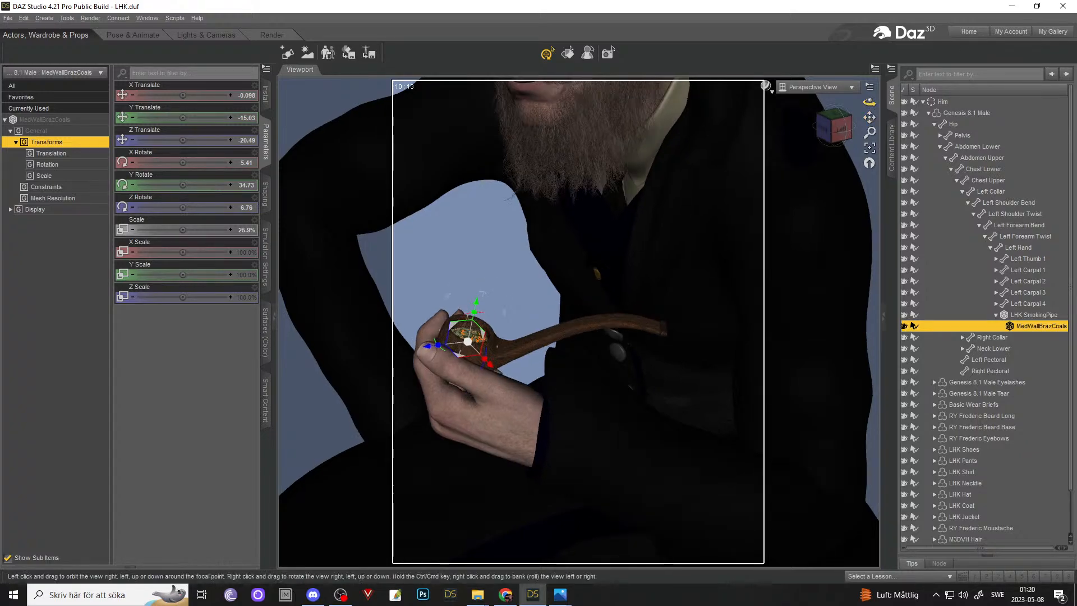
{"action": "right_click_drag", "start_coordinate": [869, 119], "coordinate": [868, 121]}
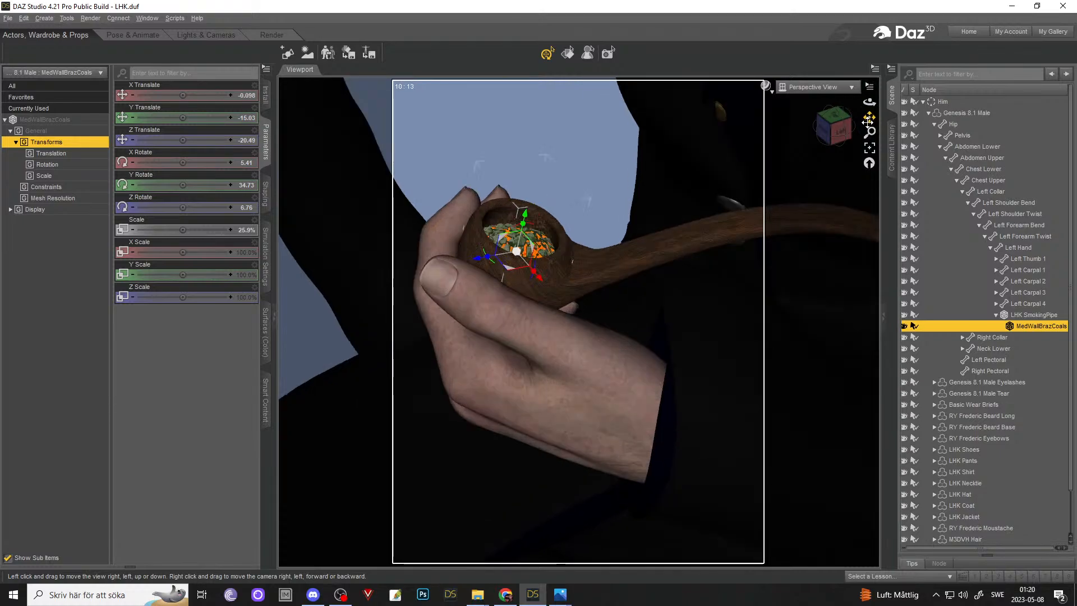
{"action": "left_click", "coordinate": [568, 53]}
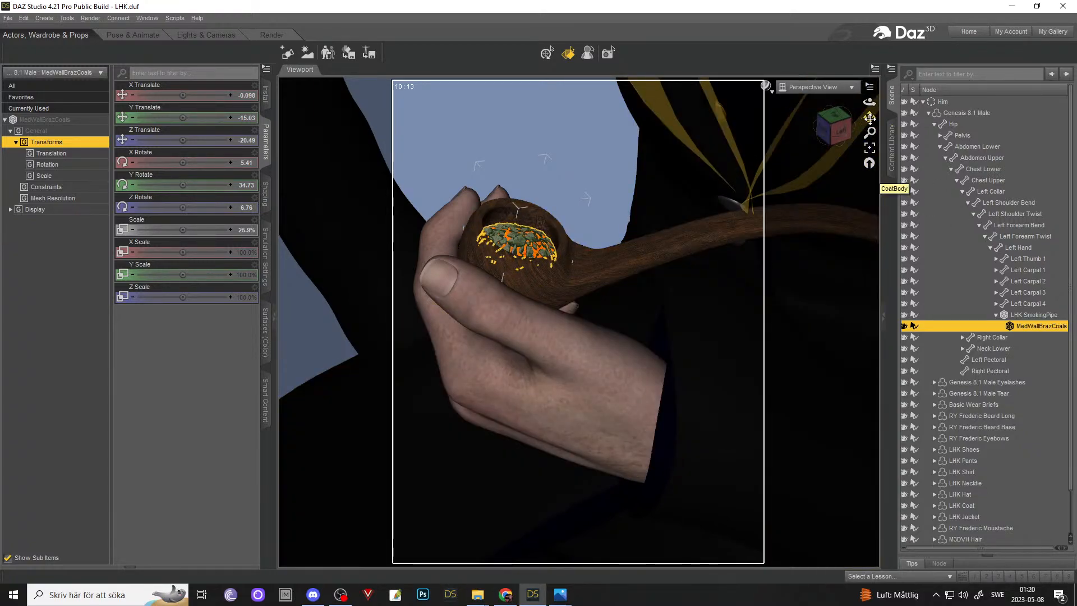
{"action": "left_click_drag", "start_coordinate": [869, 102], "coordinate": [876, 174]}
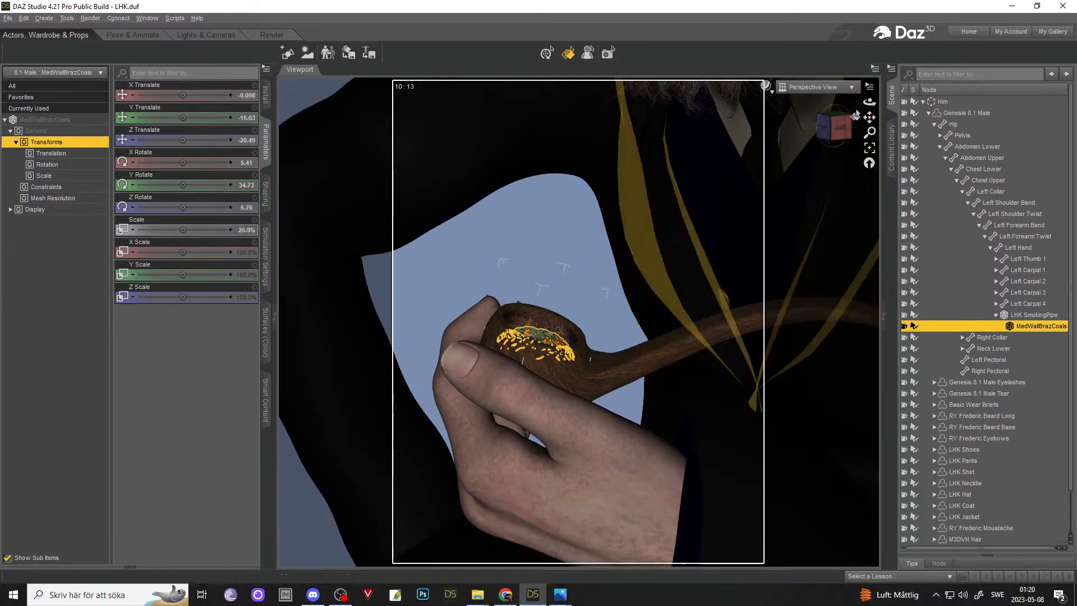
{"action": "left_click_drag", "start_coordinate": [869, 103], "coordinate": [863, 112]}
{"action": "left_click", "coordinate": [548, 56]}
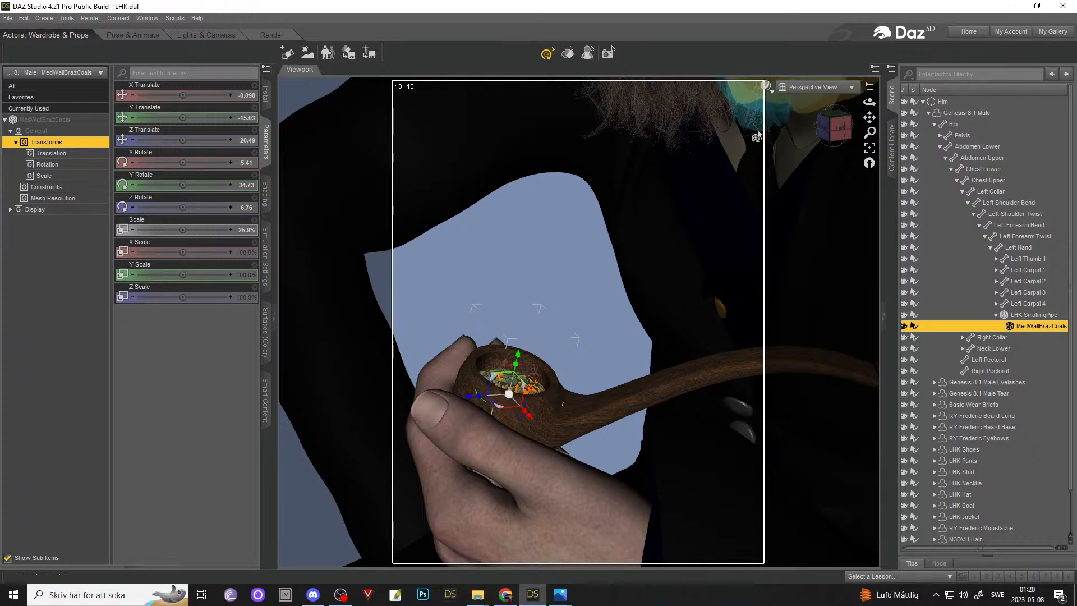
{"action": "scroll", "coordinate": [816, 131], "scroll_direction": "down", "scroll_amount": 5}
{"action": "mouse_move", "coordinate": [870, 103]}
{"action": "left_mouse_down"}
{"action": "mouse_move", "coordinate": [854, 104]}
{"action": "mouse_move", "coordinate": [870, 120]}
{"action": "left_mouse_up"}
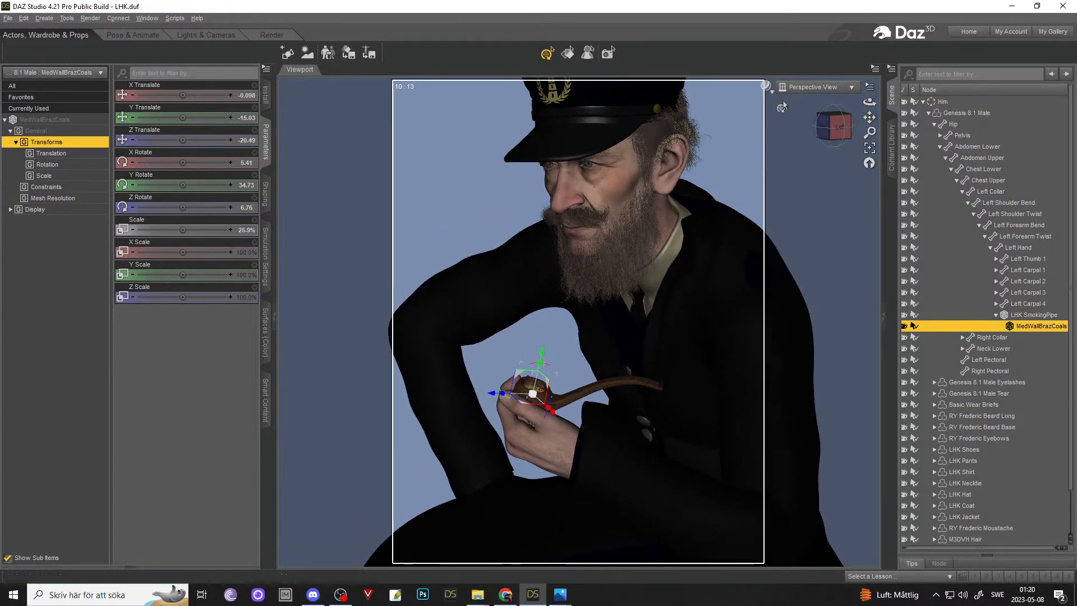
- Change the viewport draw style to NVIDIA Iray, collapse the Genesis 8.1 Male hierarchy and clear the selection
{"action": "left_click", "coordinate": [783, 88]}
{"action": "left_click", "coordinate": [748, 228]}
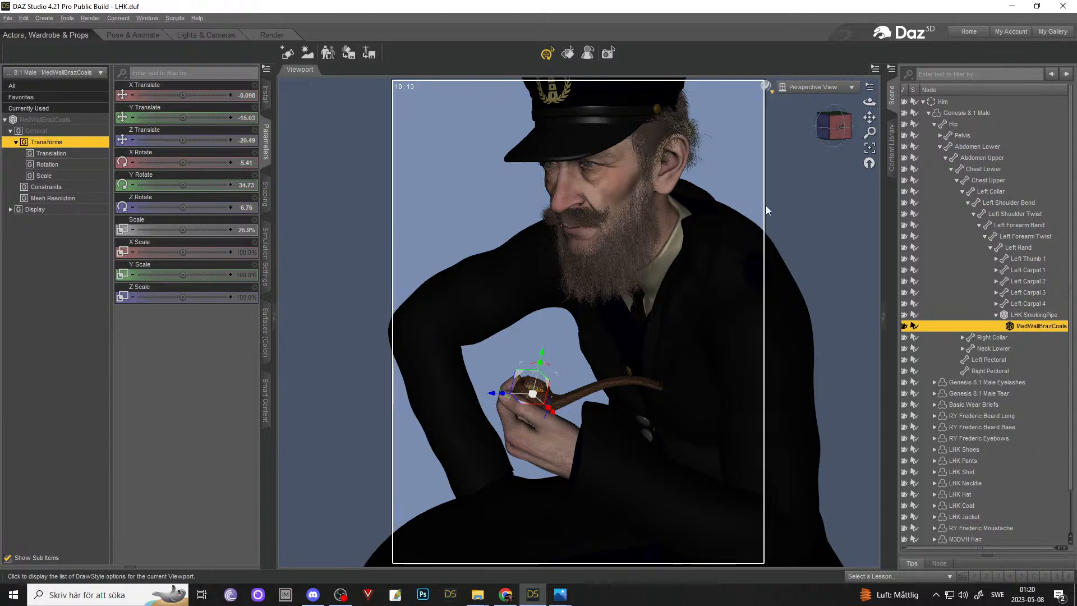
{"action": "left_click", "coordinate": [930, 112]}
{"action": "left_click", "coordinate": [966, 216]}
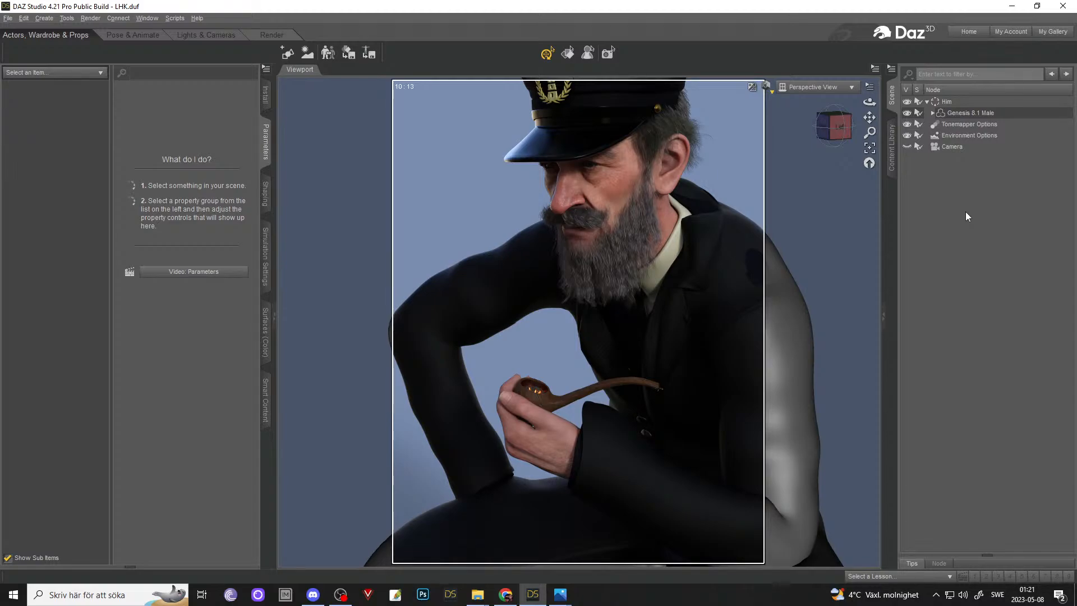
- Examine the keeper's face, beard, cap and pipe in the NVIDIA Iray preview from several angles and distances
{"action": "left_click_drag", "start_coordinate": [870, 101], "coordinate": [870, 135]}
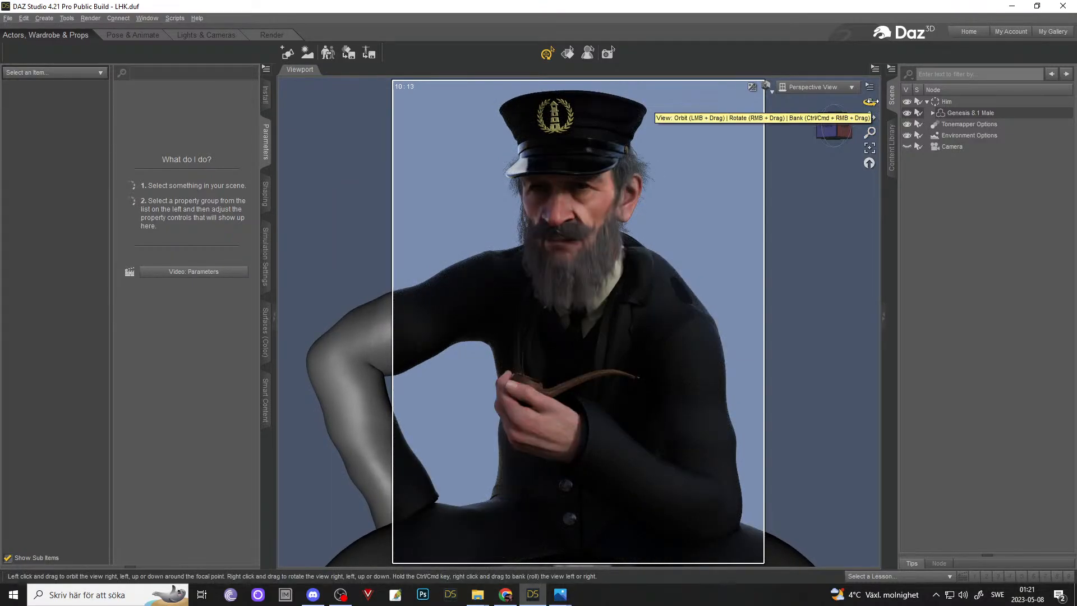
{"action": "left_click_drag", "start_coordinate": [870, 102], "coordinate": [869, 118]}
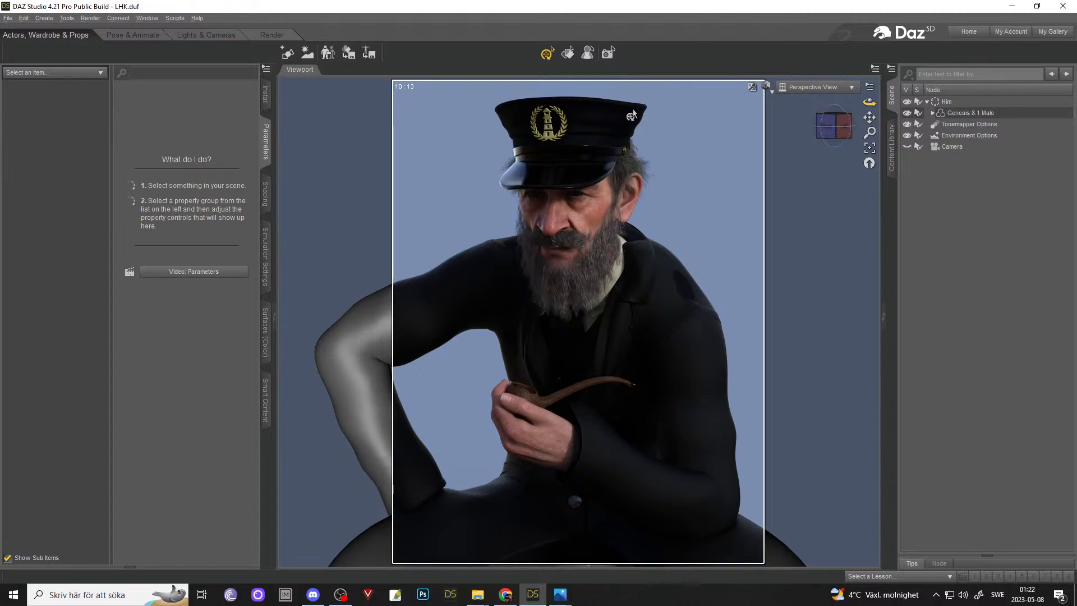
{"action": "scroll", "coordinate": [645, 129], "scroll_direction": "up", "scroll_amount": 3}
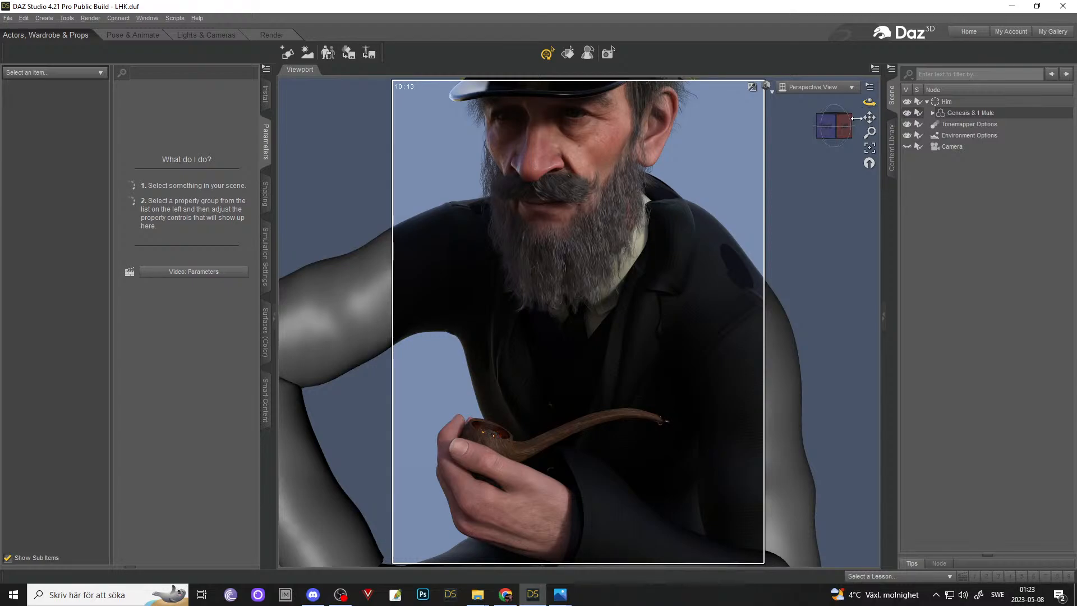
{"action": "scroll", "coordinate": [725, 214], "scroll_direction": "down", "scroll_amount": 3}
{"action": "scroll", "coordinate": [725, 214], "scroll_direction": "down", "scroll_amount": 2}
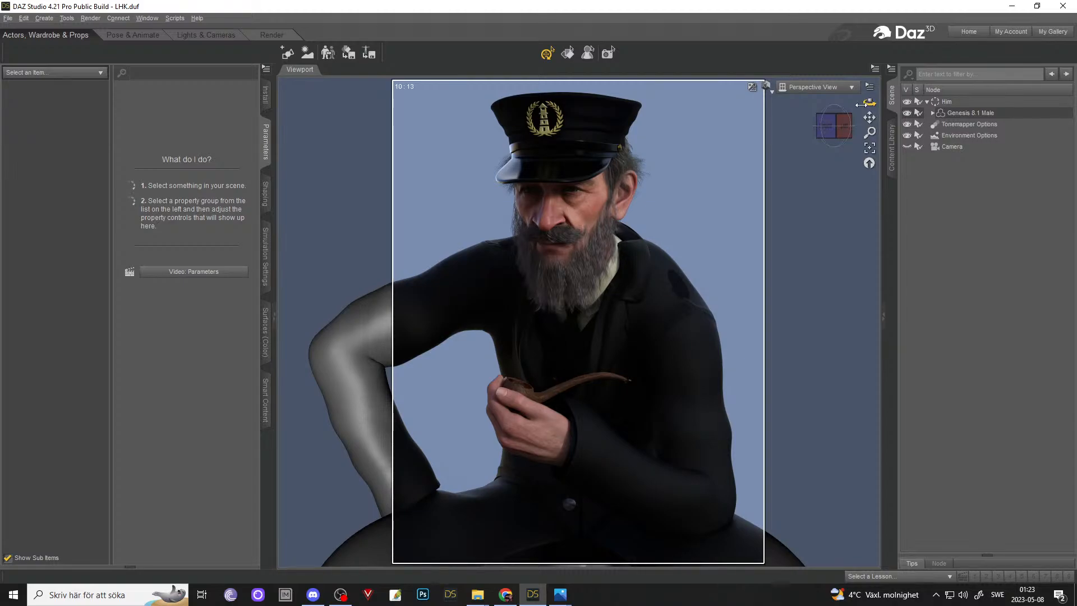
{"action": "left_click", "coordinate": [770, 92]}
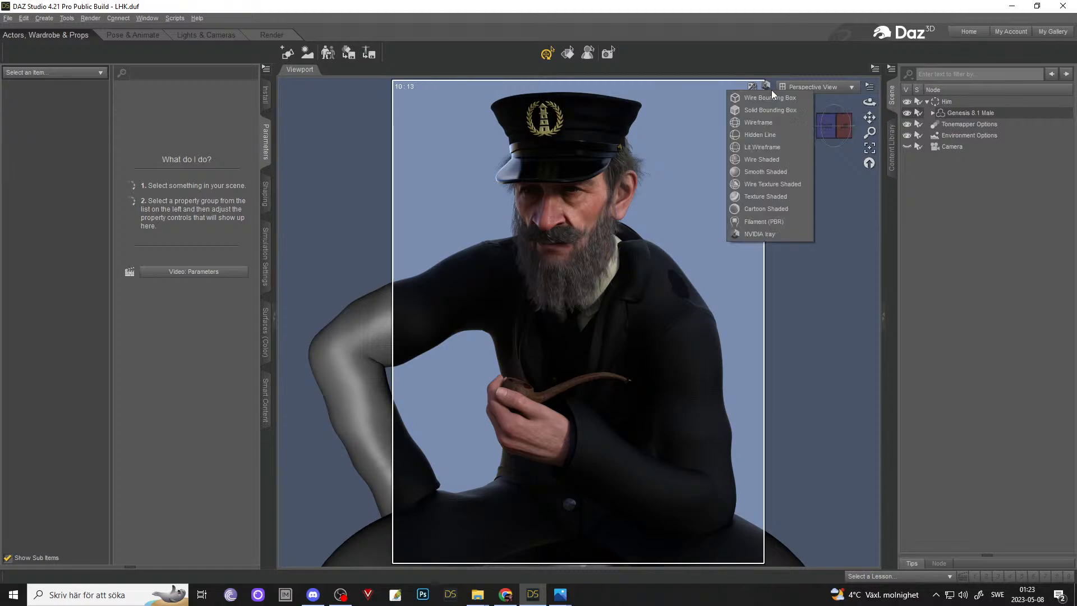
{"action": "left_click", "coordinate": [759, 234]}
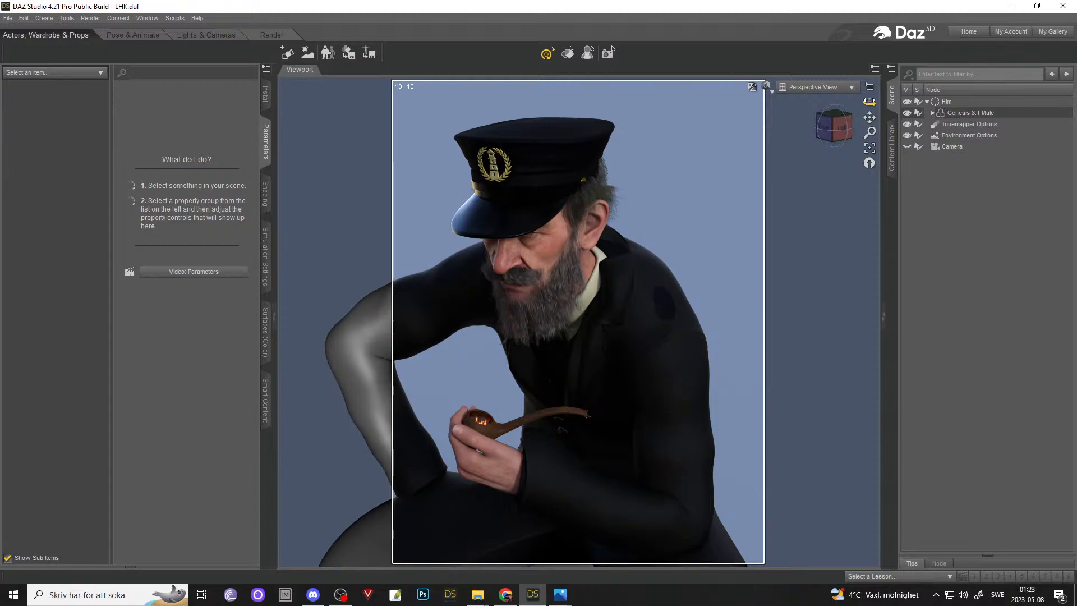
{"action": "mouse_move", "coordinate": [869, 102]}
{"action": "left_mouse_down"}
{"action": "mouse_move", "coordinate": [856, 103]}
{"action": "mouse_move", "coordinate": [871, 148]}
{"action": "mouse_move", "coordinate": [896, 98]}
{"action": "mouse_move", "coordinate": [866, 104]}
{"action": "left_mouse_up"}
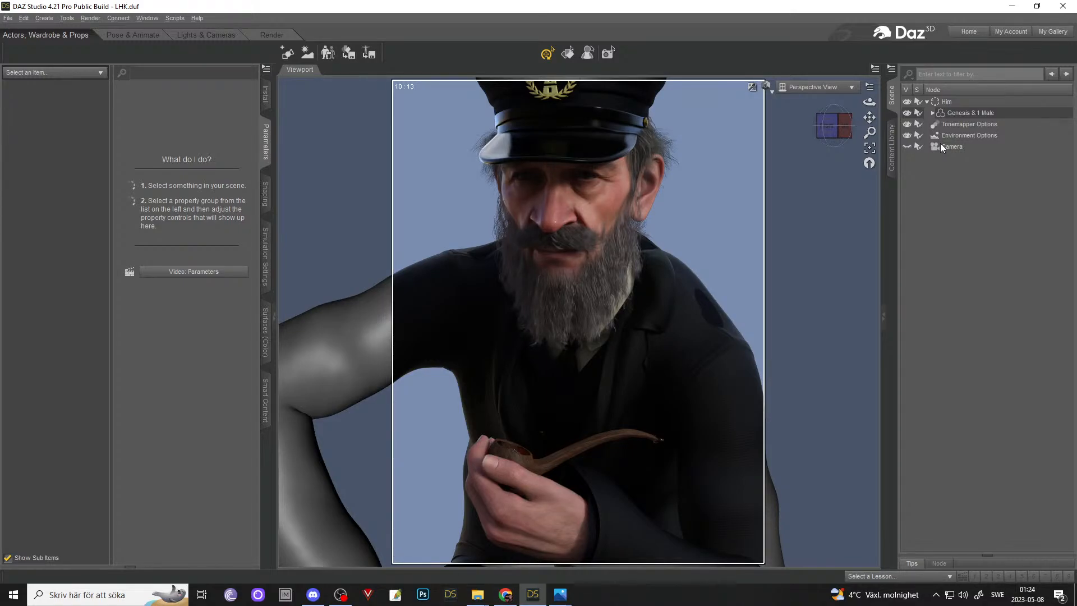
{"action": "scroll", "coordinate": [812, 201], "scroll_direction": "down", "scroll_amount": 3}
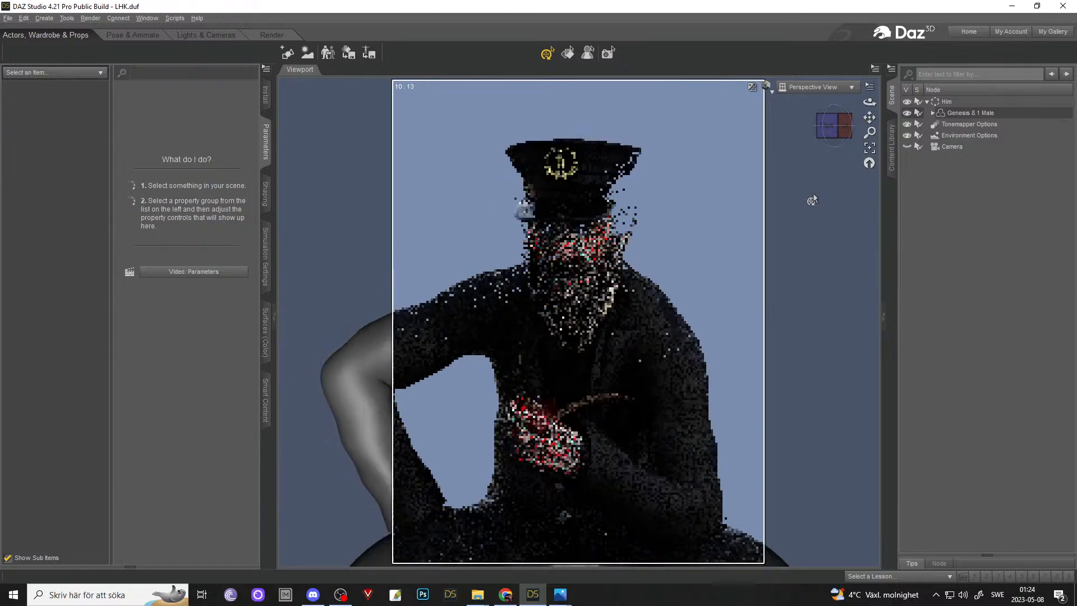
- Return the viewport to Texture Shaded and hide the LHK SmokingPipe in the keeper's left hand
{"action": "left_click", "coordinate": [766, 86]}
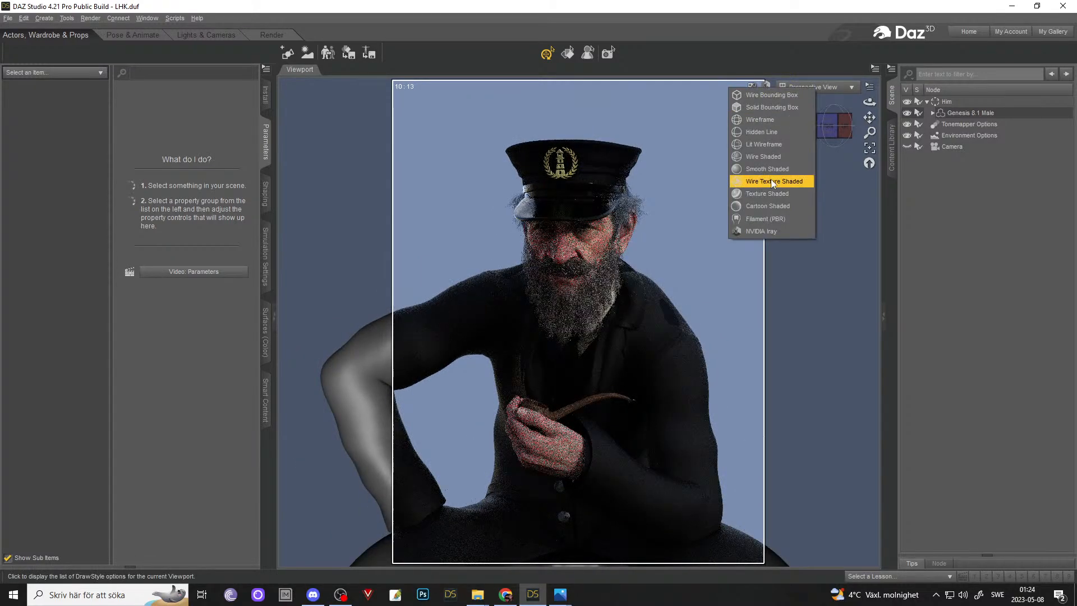
{"action": "left_click", "coordinate": [773, 181]}
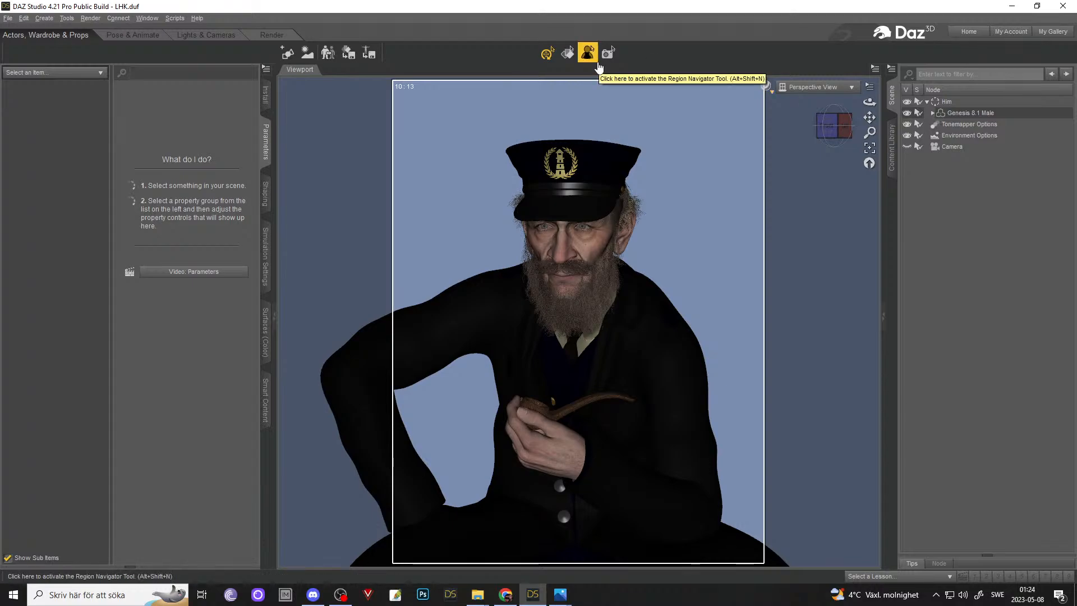
{"action": "left_click", "coordinate": [559, 415]}
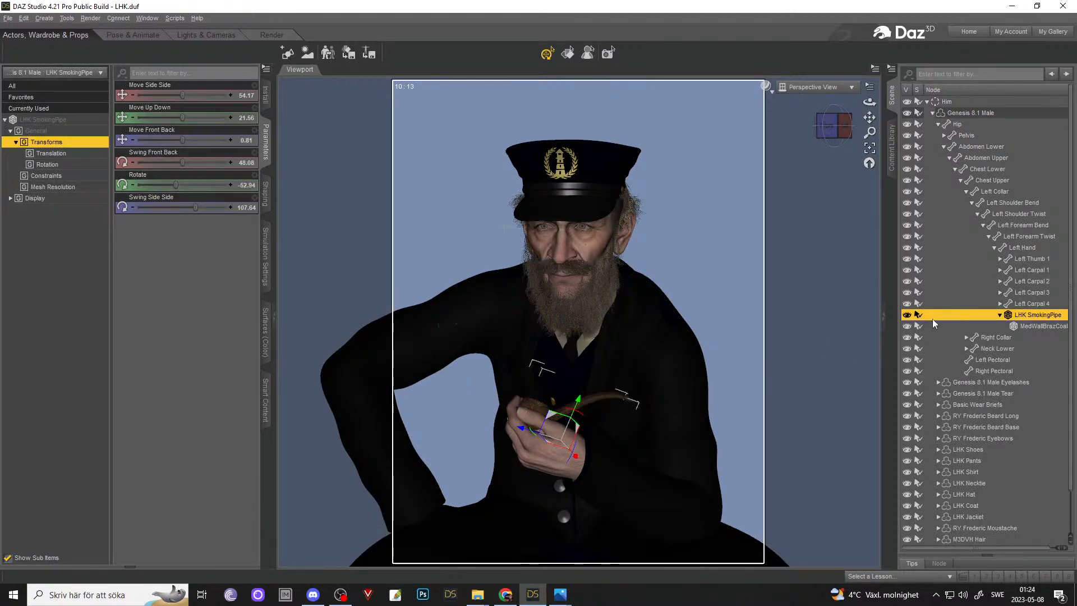
{"action": "left_click", "coordinate": [907, 314]}
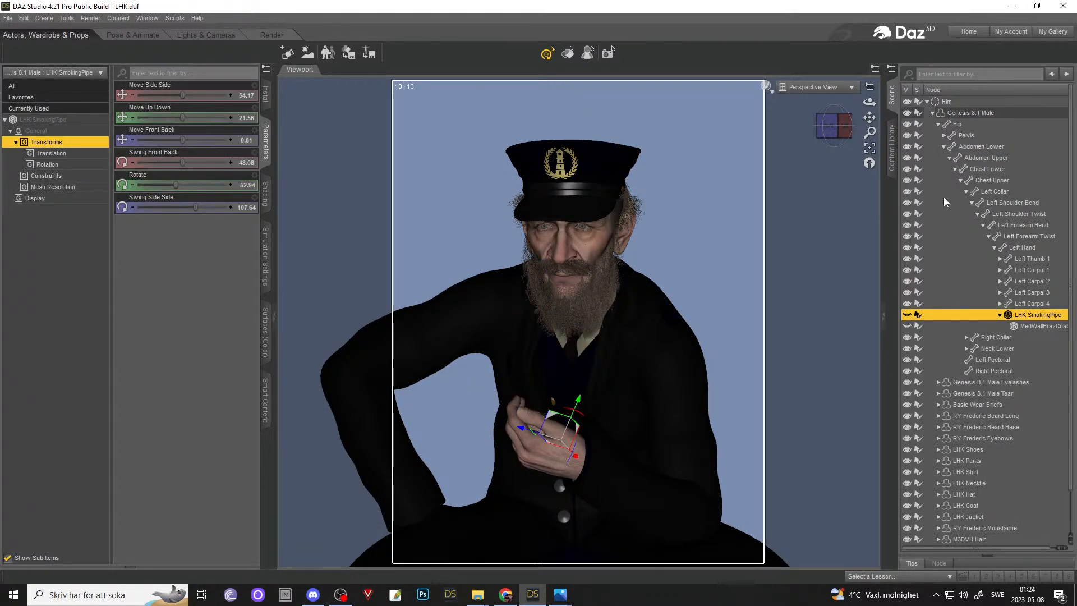
- Collapse the figure's Abdomen Lower and Hip branches in the scene hierarchy and view the keeper from the front
{"action": "left_click", "coordinate": [944, 146]}
{"action": "left_click", "coordinate": [938, 125]}
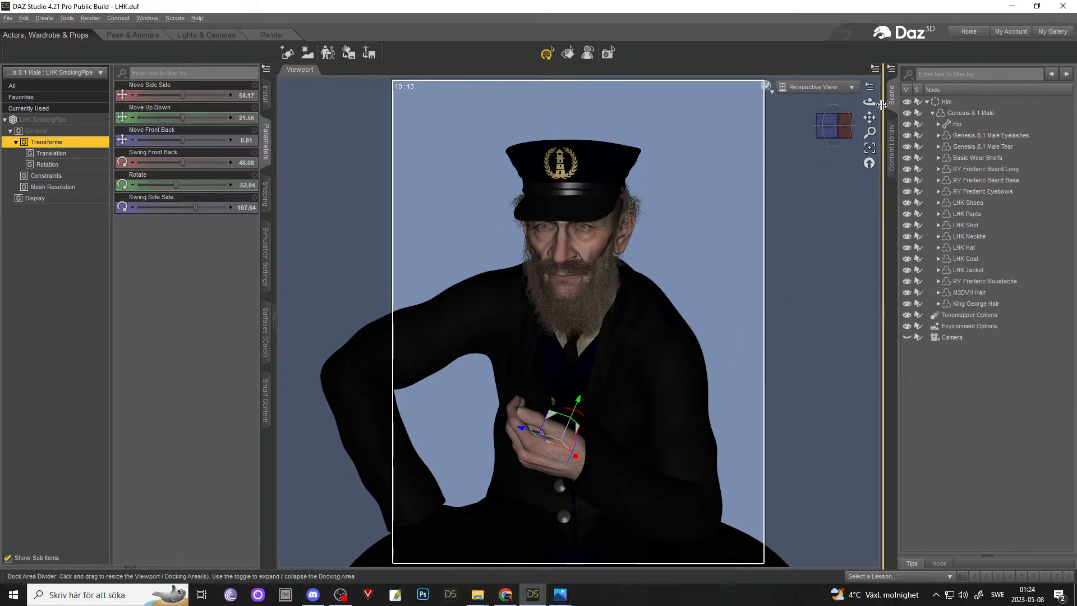
{"action": "mouse_move", "coordinate": [870, 102]}
{"action": "left_mouse_down"}
{"action": "mouse_move", "coordinate": [903, 106]}
{"action": "mouse_move", "coordinate": [857, 118]}
{"action": "left_mouse_up"}
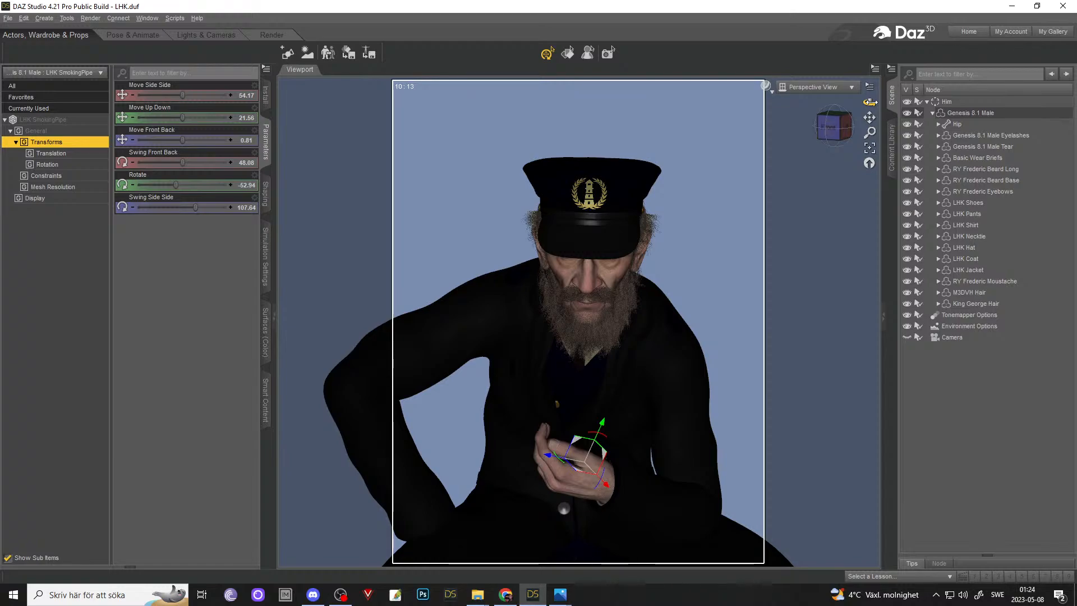
{"action": "left_click_drag", "start_coordinate": [872, 103], "coordinate": [870, 101]}
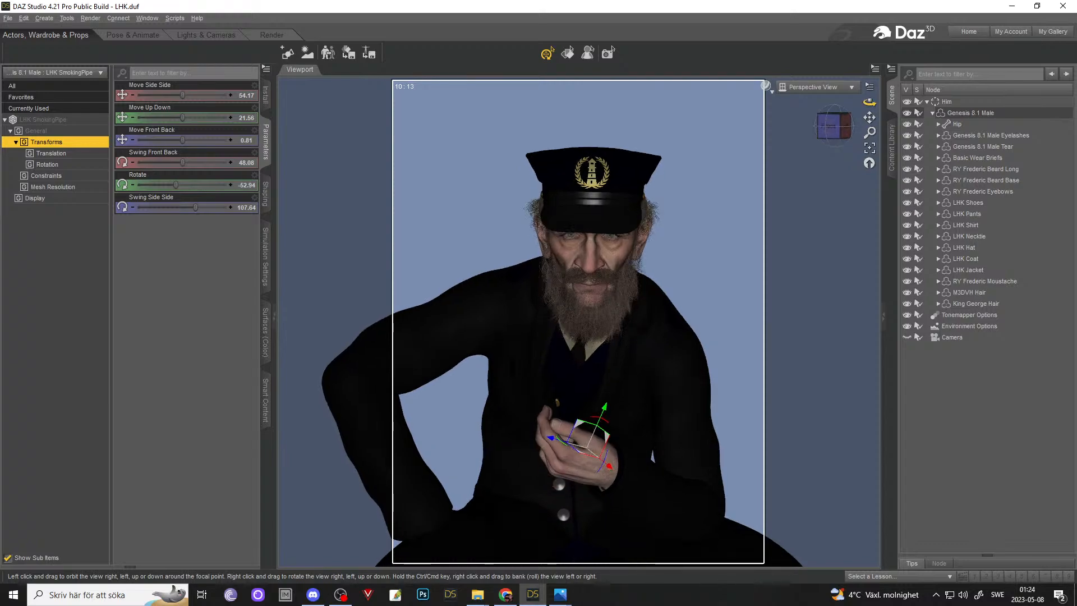
- Hide the LHK Hat and frame the keeper's bare head and beard in a close front view
{"action": "scroll", "coordinate": [618, 224], "scroll_direction": "up", "scroll_amount": 5}
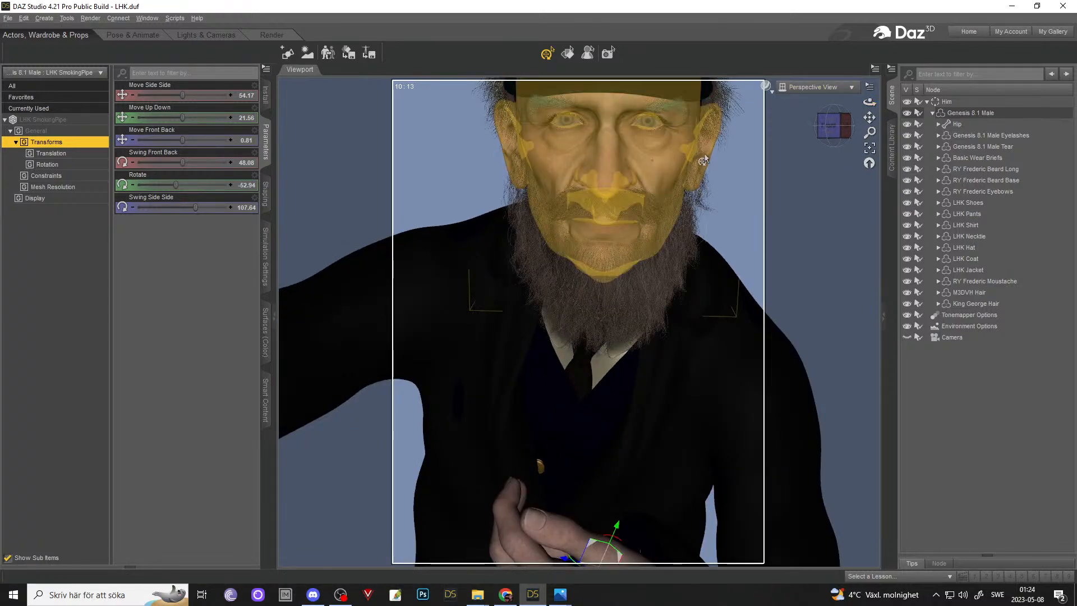
{"action": "scroll", "coordinate": [612, 172], "scroll_direction": "down", "scroll_amount": 5}
{"action": "left_click", "coordinate": [611, 171]}
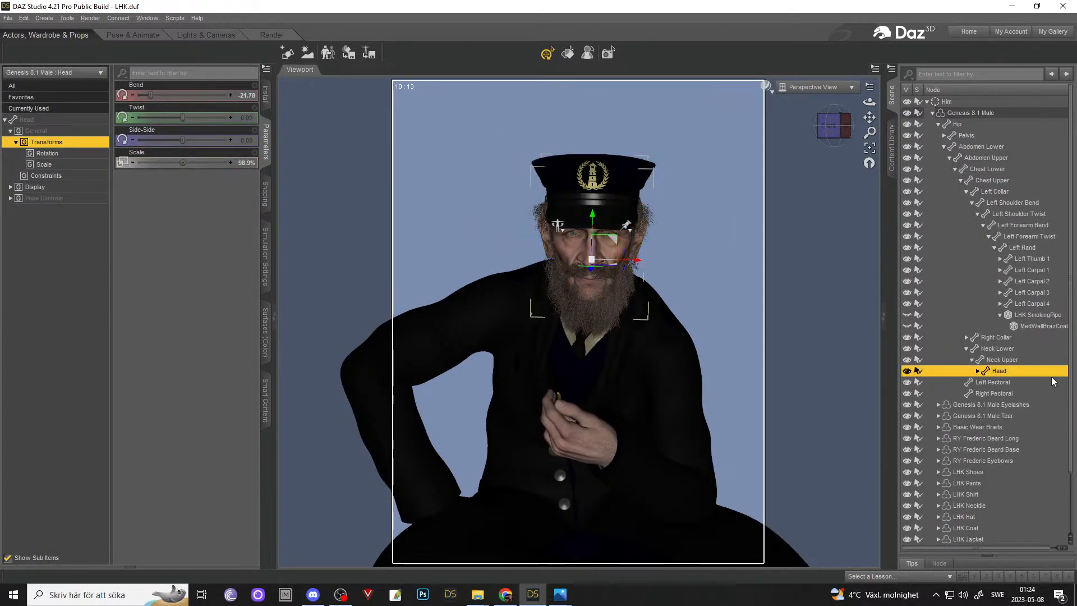
{"action": "scroll", "coordinate": [982, 382], "scroll_direction": "down", "scroll_amount": 2}
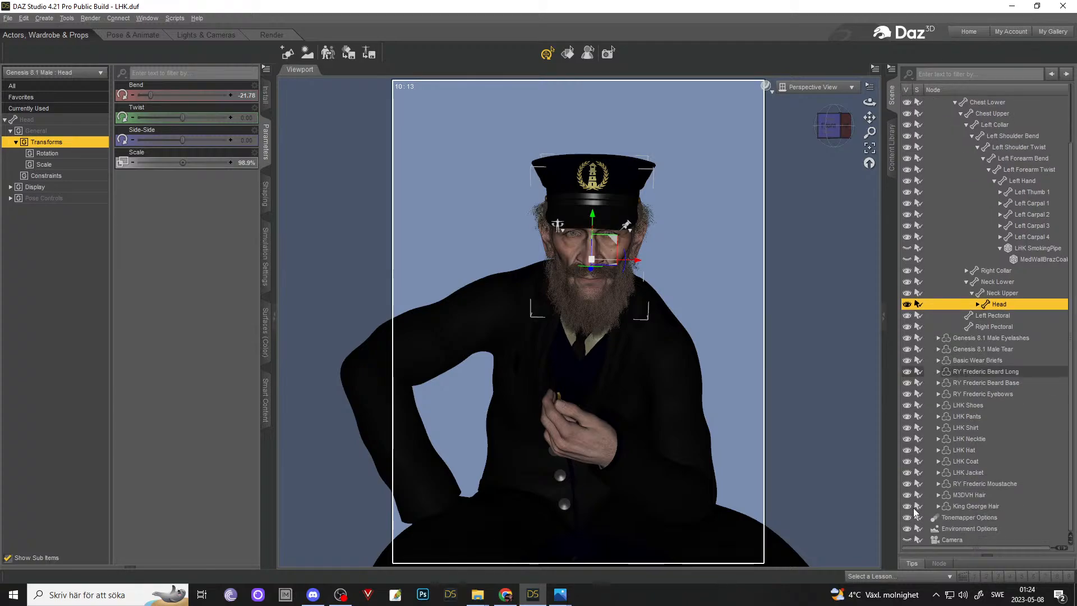
{"action": "left_click", "coordinate": [907, 450]}
{"action": "scroll", "coordinate": [793, 354], "scroll_direction": "up", "scroll_amount": 5}
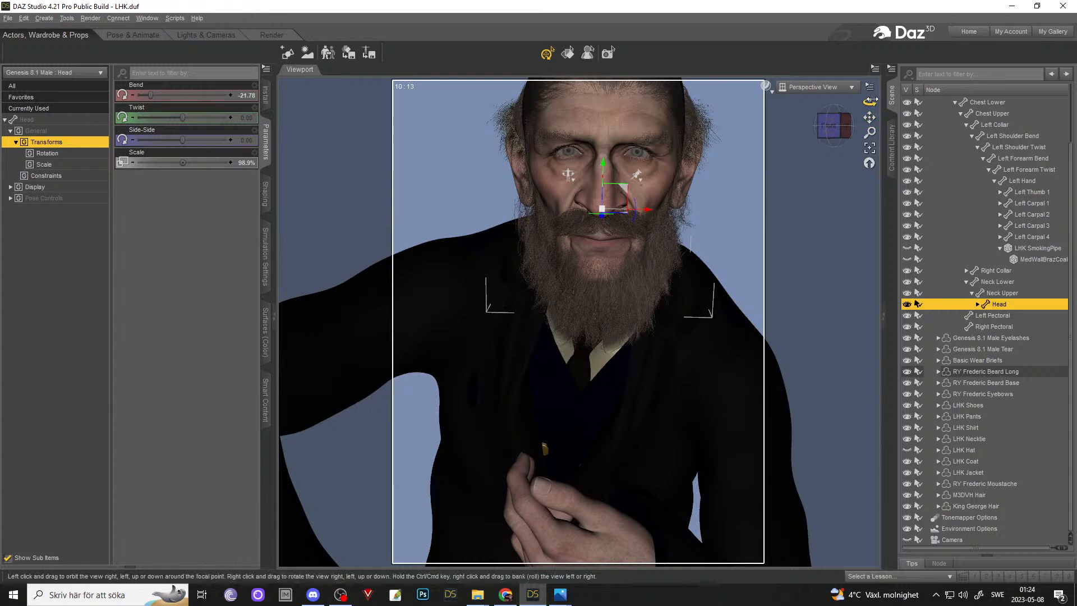
{"action": "left_click_drag", "start_coordinate": [871, 101], "coordinate": [854, 213]}
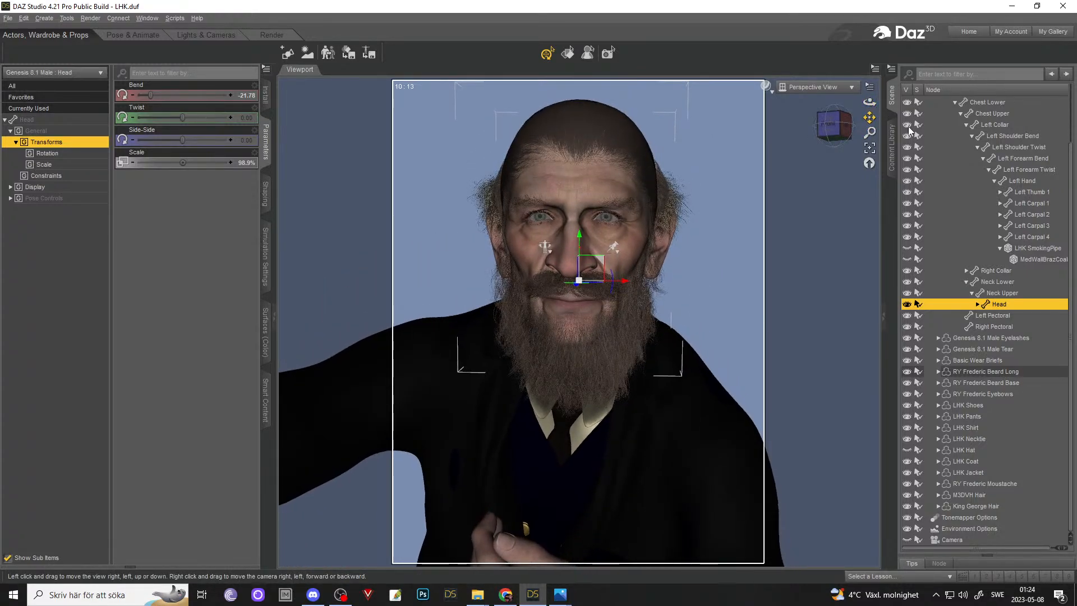
- Select the Genesis 8.1 Male figure and filter its parameters to those currently used
{"action": "scroll", "coordinate": [995, 201], "scroll_direction": "up", "scroll_amount": 2}
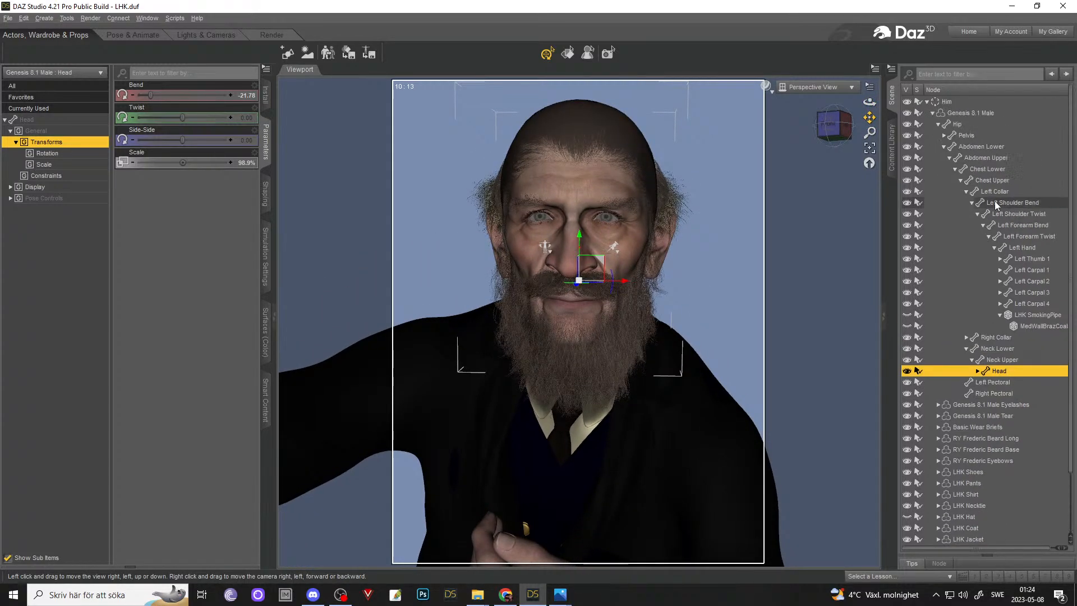
{"action": "left_click", "coordinate": [969, 114]}
{"action": "left_click", "coordinate": [265, 393]}
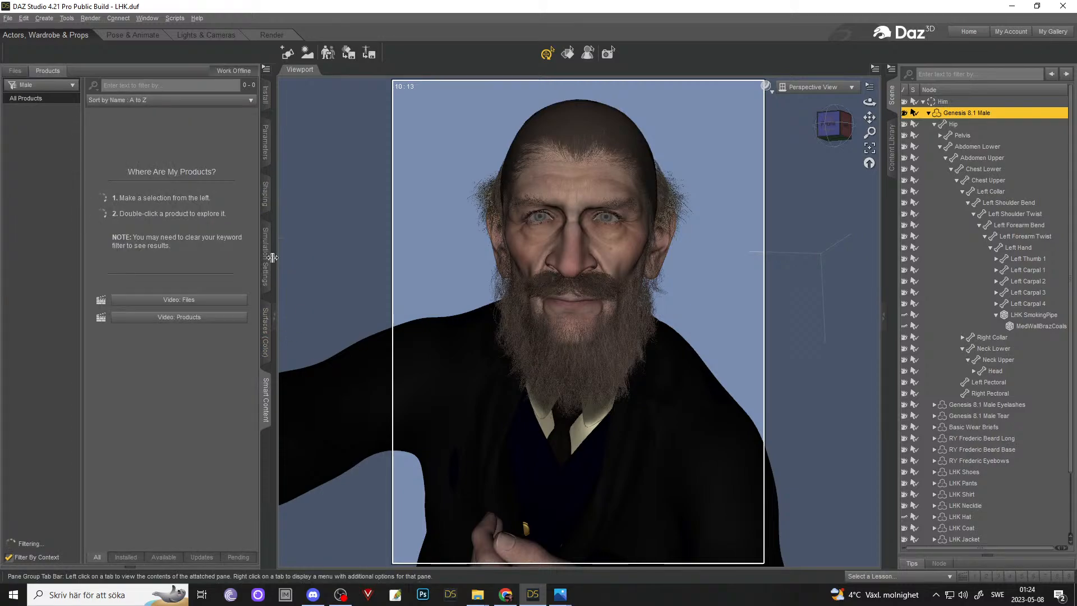
{"action": "left_click", "coordinate": [269, 163]}
{"action": "left_click", "coordinate": [37, 130]}
{"action": "left_click", "coordinate": [28, 108]}
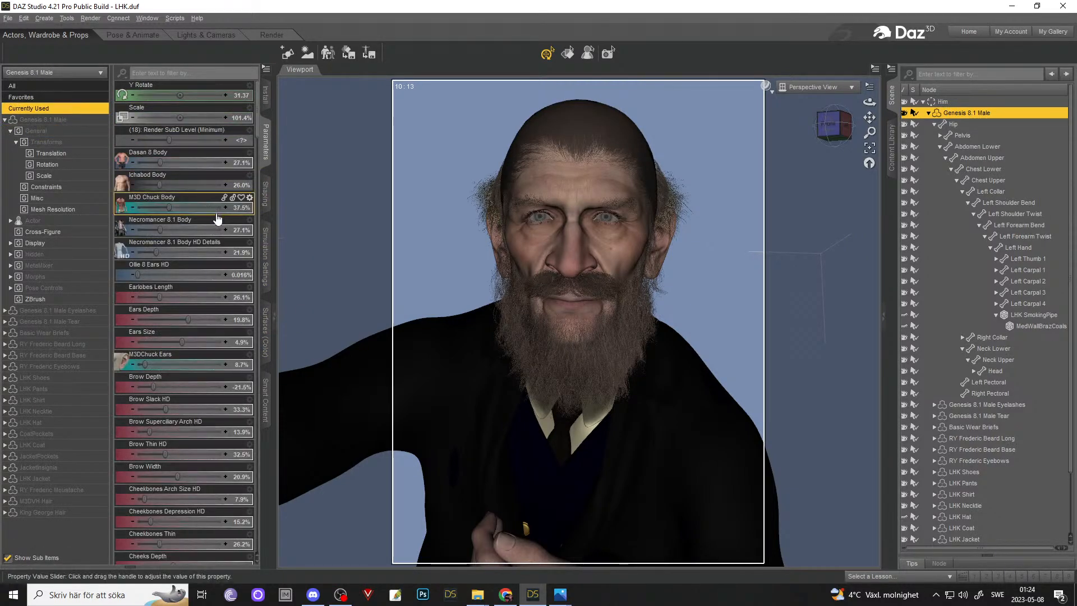
- Examine the figure's currently used morphs, from the body and facial shapes through to the character heads and HD skin details
{"action": "scroll", "coordinate": [231, 221], "scroll_direction": "down", "scroll_amount": 5}
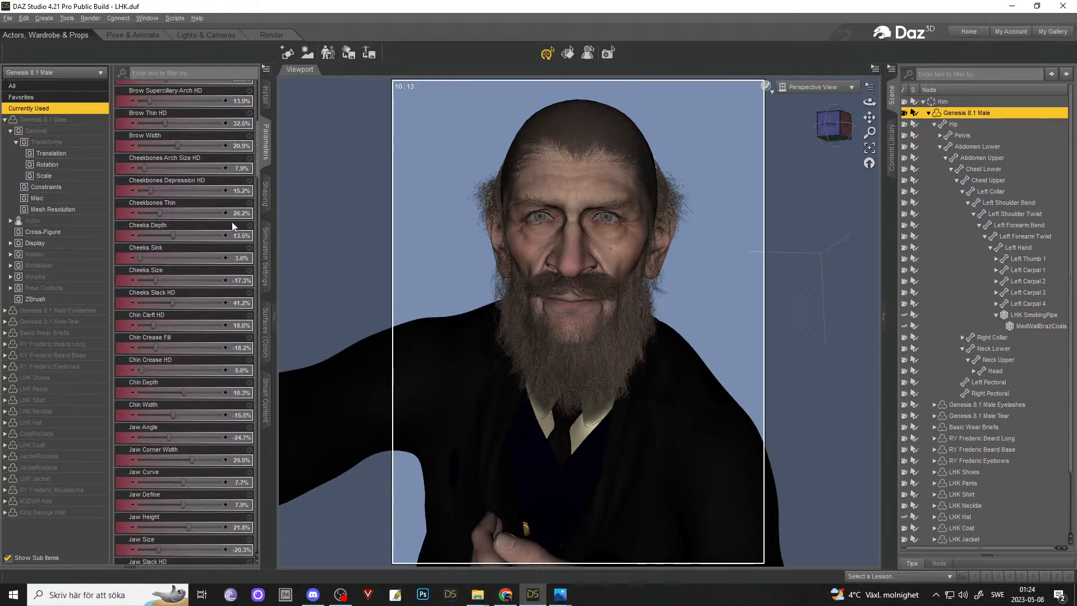
{"action": "scroll", "coordinate": [232, 221], "scroll_direction": "down", "scroll_amount": 10}
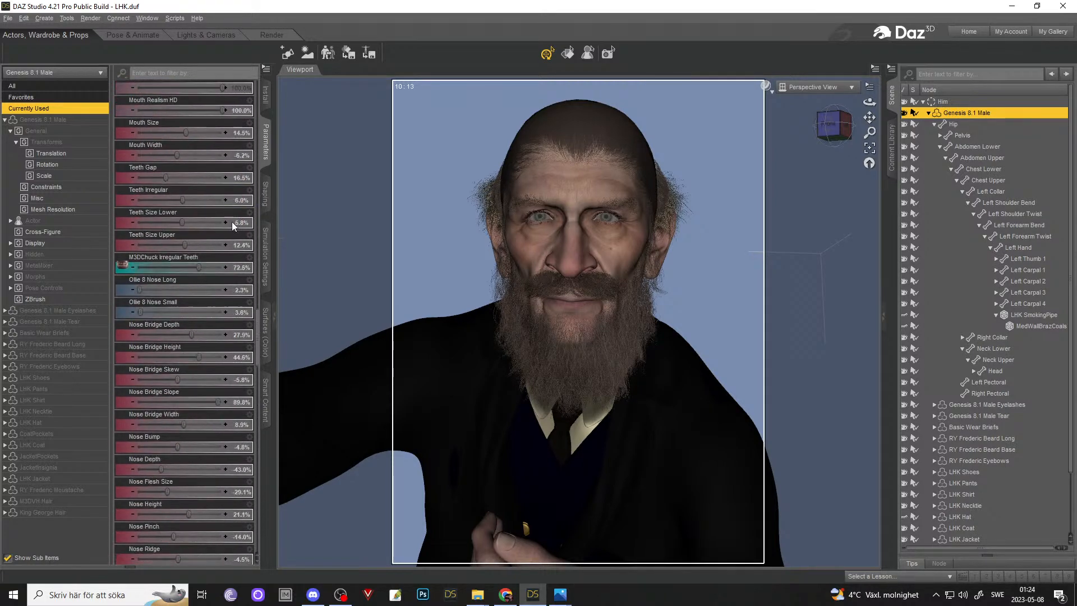
{"action": "scroll", "coordinate": [231, 221], "scroll_direction": "down", "scroll_amount": 12}
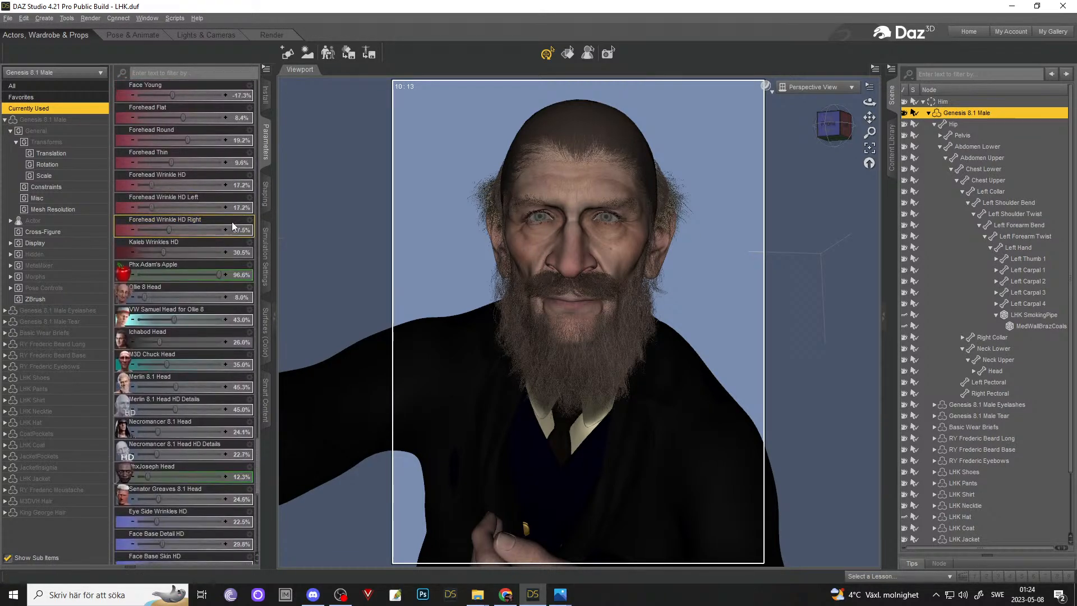
{"action": "scroll", "coordinate": [231, 221], "scroll_direction": "down", "scroll_amount": 3}
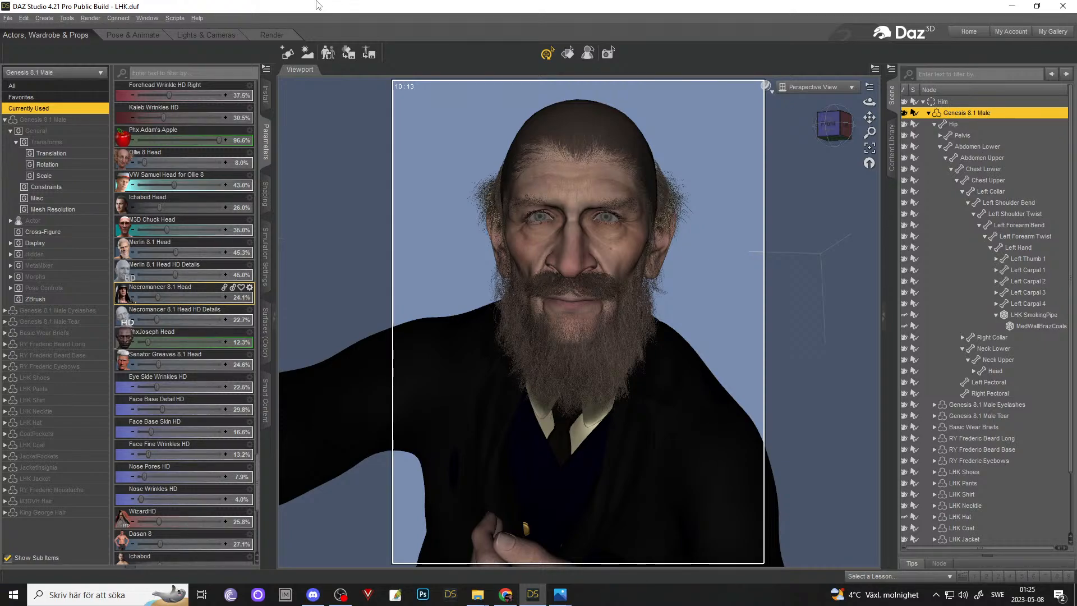
{"action": "scroll", "coordinate": [211, 260], "scroll_direction": "down", "scroll_amount": 5}
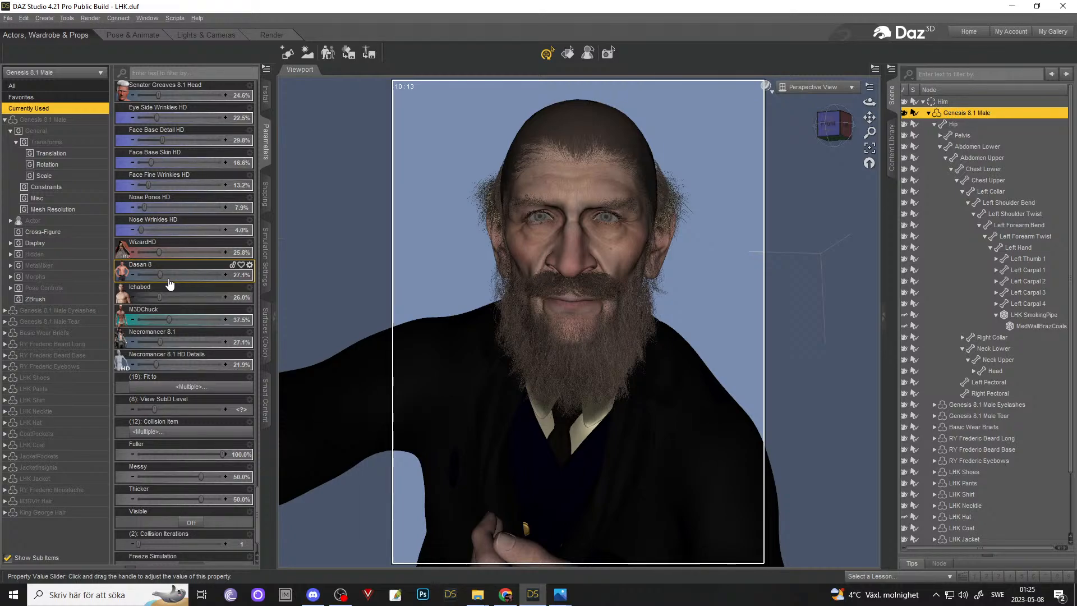
{"action": "scroll", "coordinate": [166, 279], "scroll_direction": "up", "scroll_amount": 1}
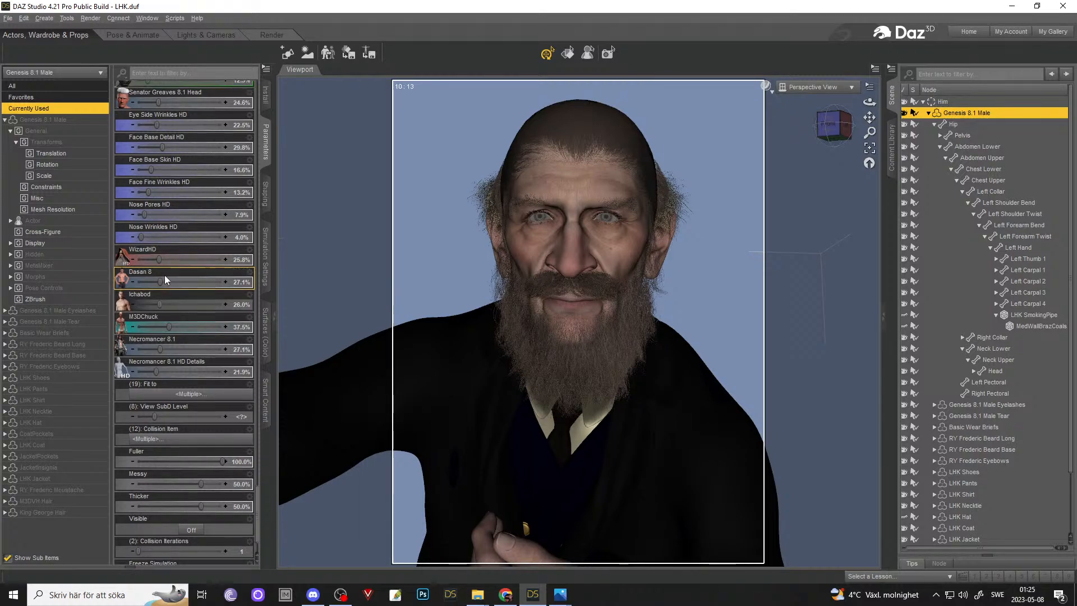
- Review the forehead, face, nose, mouth, eye, cheek, ear and body morph settings again, ending at the teeth and nose shapes
{"action": "scroll", "coordinate": [164, 274], "scroll_direction": "up", "scroll_amount": 10}
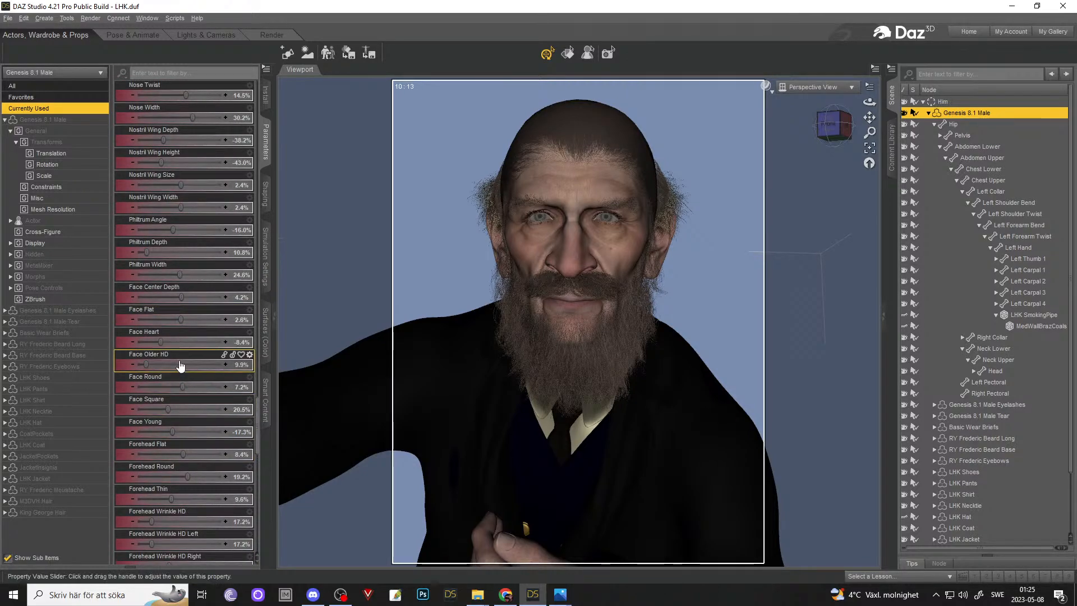
{"action": "mouse_move", "coordinate": [180, 365]}
{"action": "scroll", "coordinate": [180, 365], "scroll_direction": "down", "scroll_amount": 6}
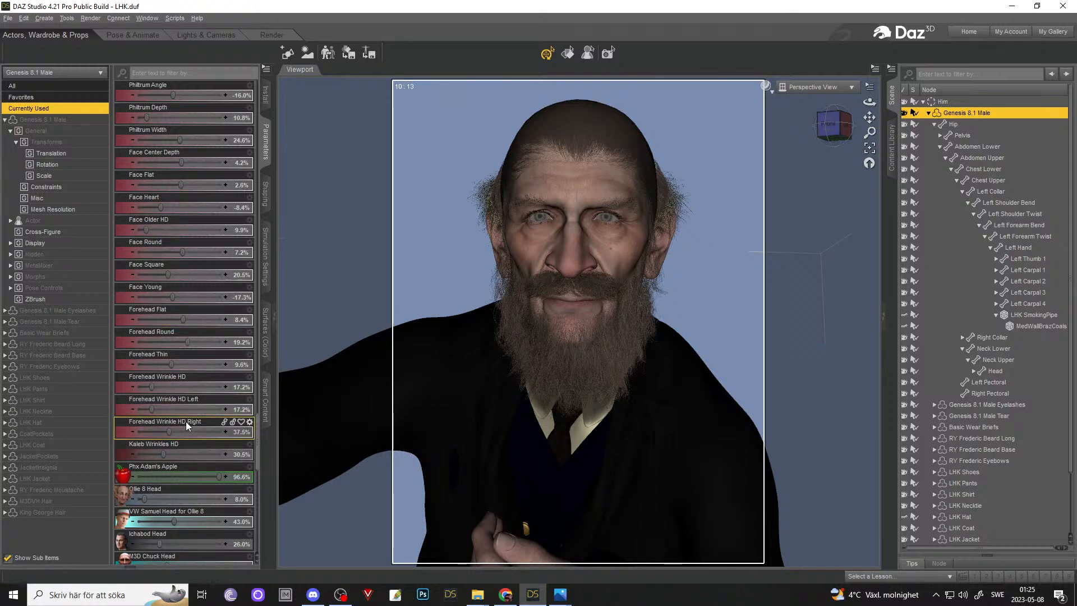
{"action": "scroll", "coordinate": [194, 409], "scroll_direction": "up", "scroll_amount": 9}
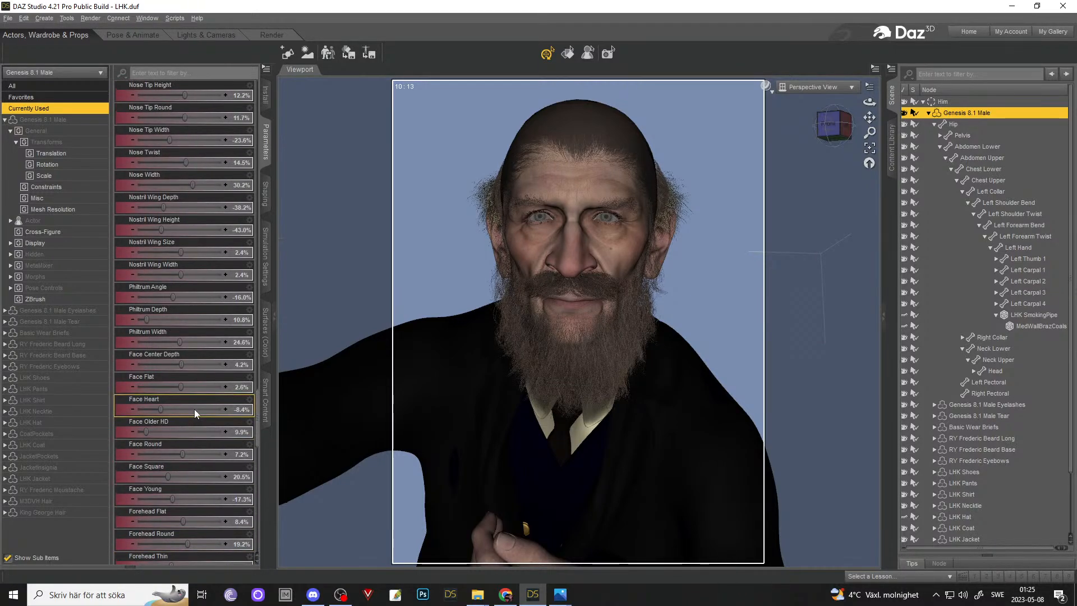
{"action": "scroll", "coordinate": [194, 409], "scroll_direction": "up", "scroll_amount": 4}
{"action": "scroll", "coordinate": [195, 413], "scroll_direction": "up", "scroll_amount": 2}
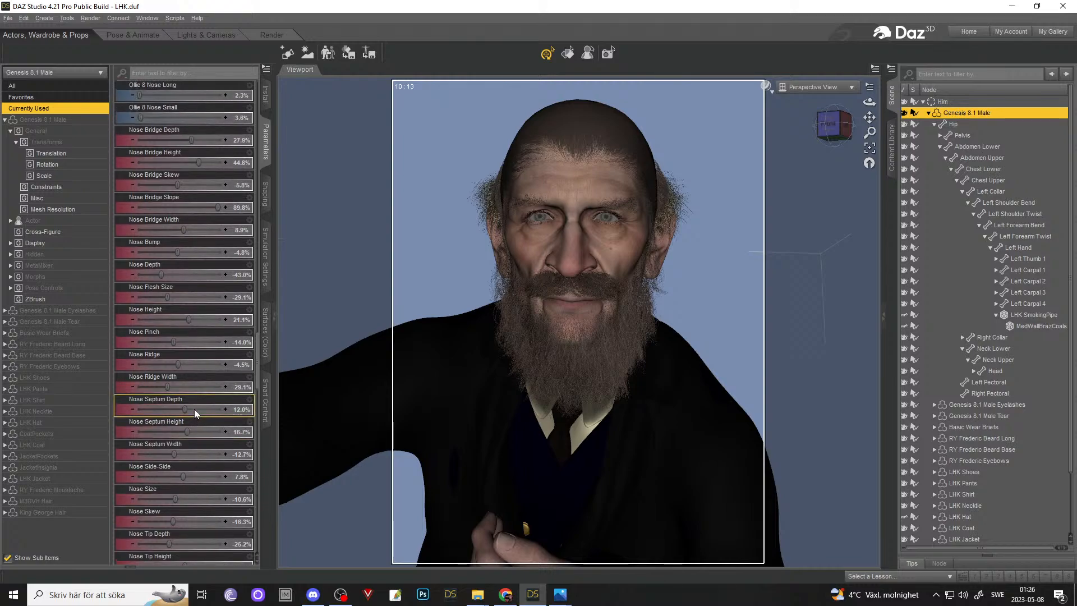
{"action": "scroll", "coordinate": [194, 413], "scroll_direction": "up", "scroll_amount": 3}
{"action": "scroll", "coordinate": [195, 414], "scroll_direction": "up", "scroll_amount": 1}
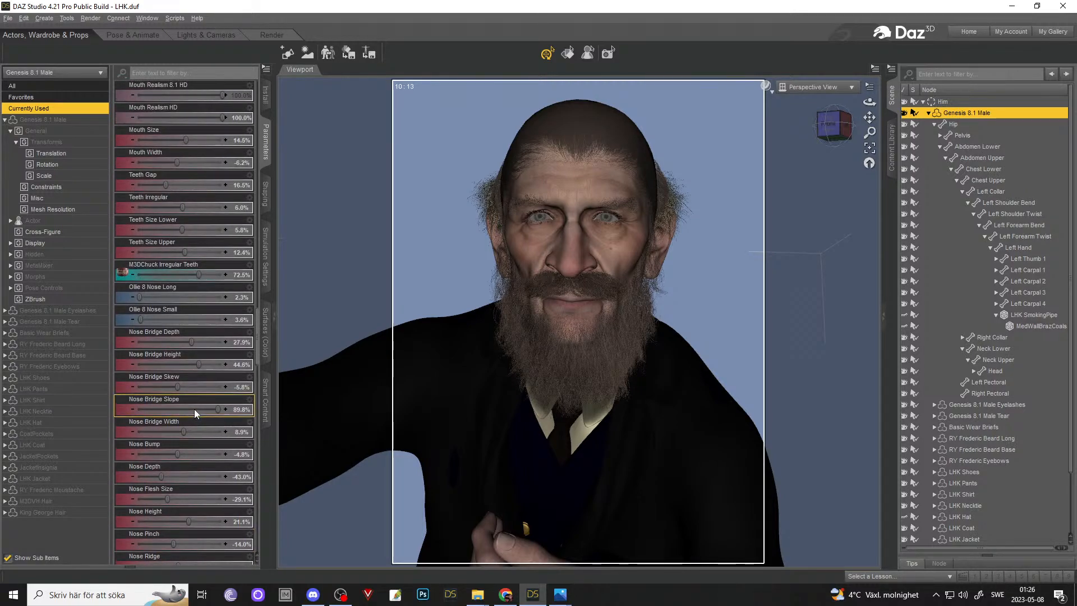
{"action": "scroll", "coordinate": [194, 409], "scroll_direction": "up", "scroll_amount": 5}
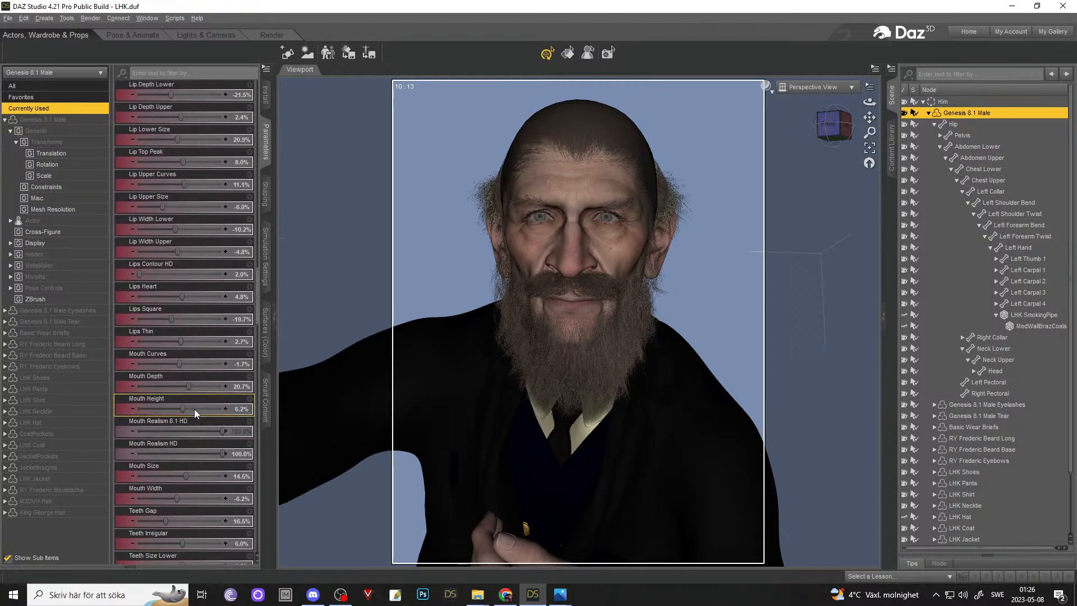
{"action": "scroll", "coordinate": [194, 409], "scroll_direction": "up", "scroll_amount": 10}
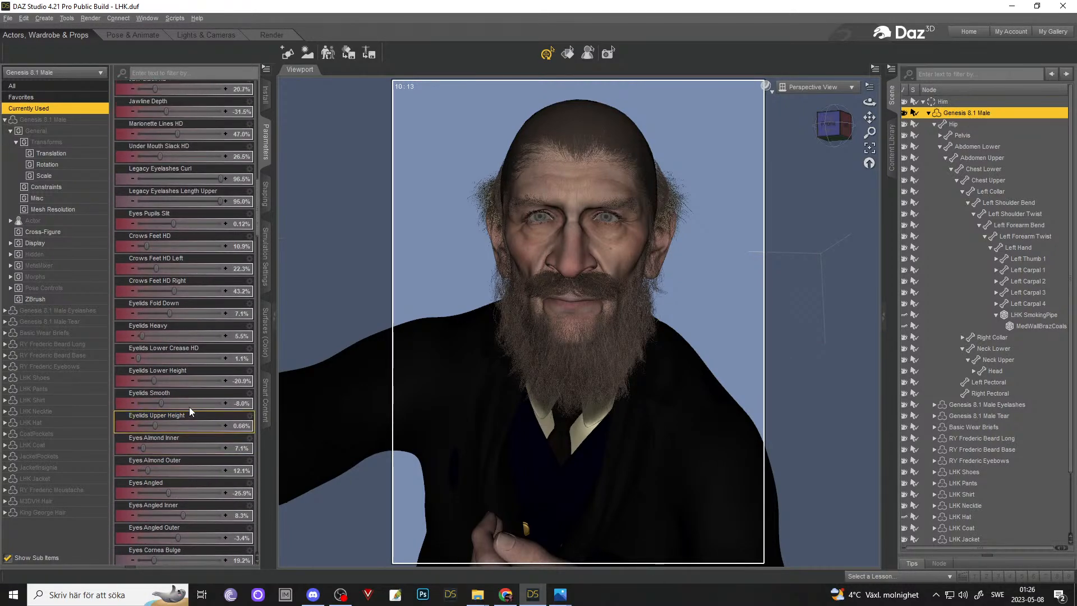
{"action": "scroll", "coordinate": [190, 406], "scroll_direction": "up", "scroll_amount": 10}
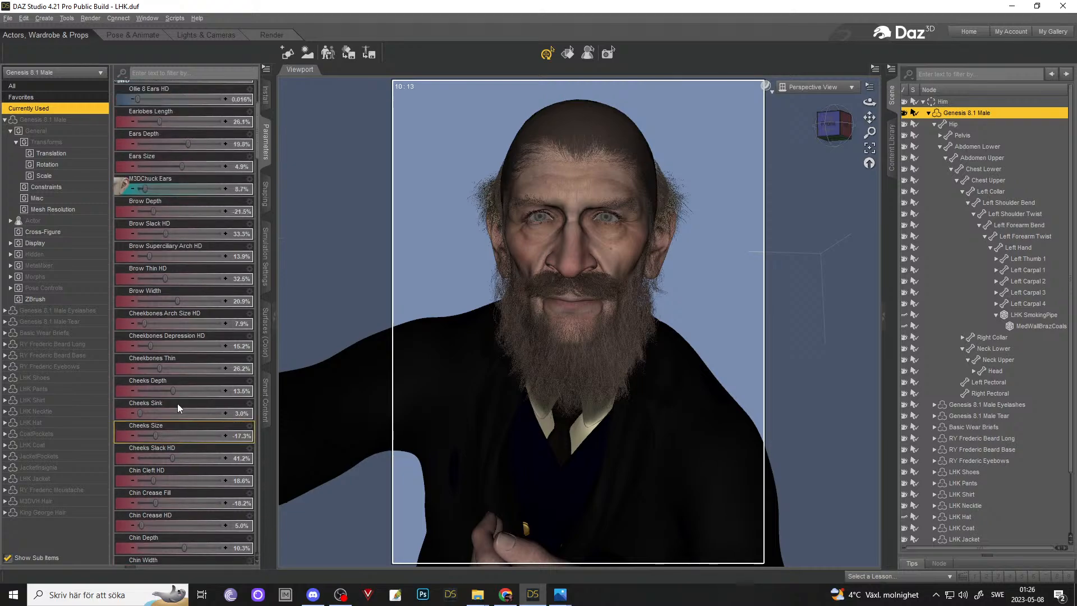
{"action": "scroll", "coordinate": [177, 404], "scroll_direction": "up", "scroll_amount": 3}
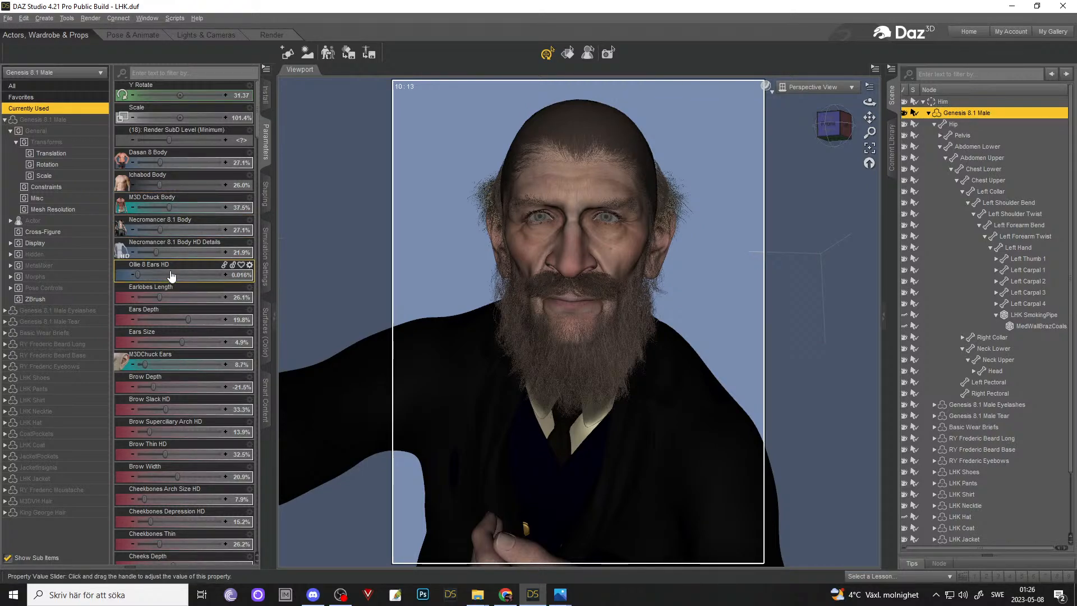
{"action": "mouse_move", "coordinate": [172, 275]}
{"action": "scroll", "coordinate": [171, 276], "scroll_direction": "down", "scroll_amount": 20}
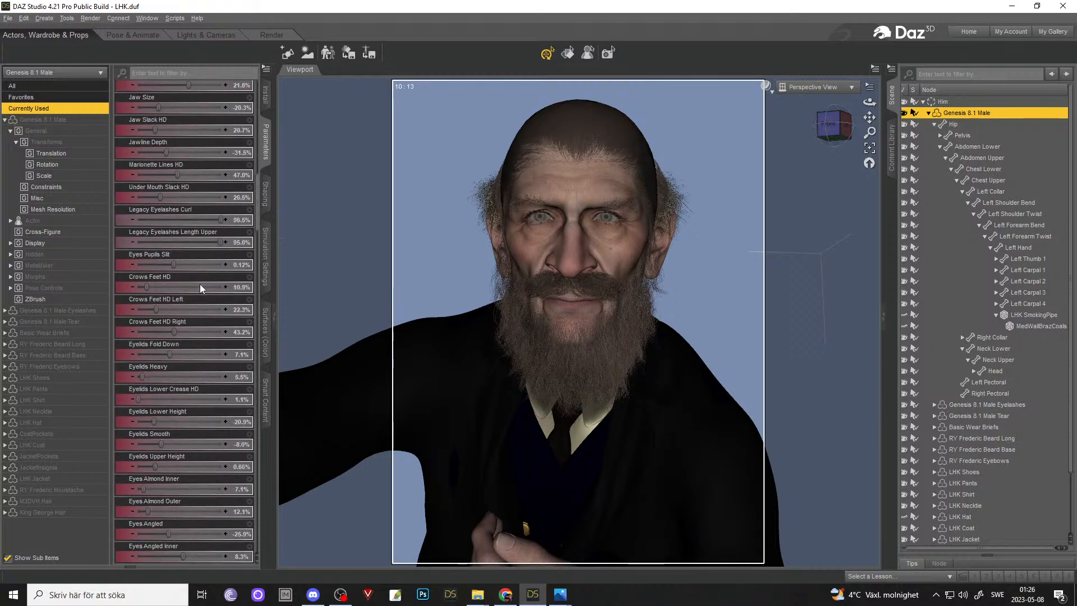
{"action": "scroll", "coordinate": [688, 392], "scroll_direction": "down", "scroll_amount": 5}
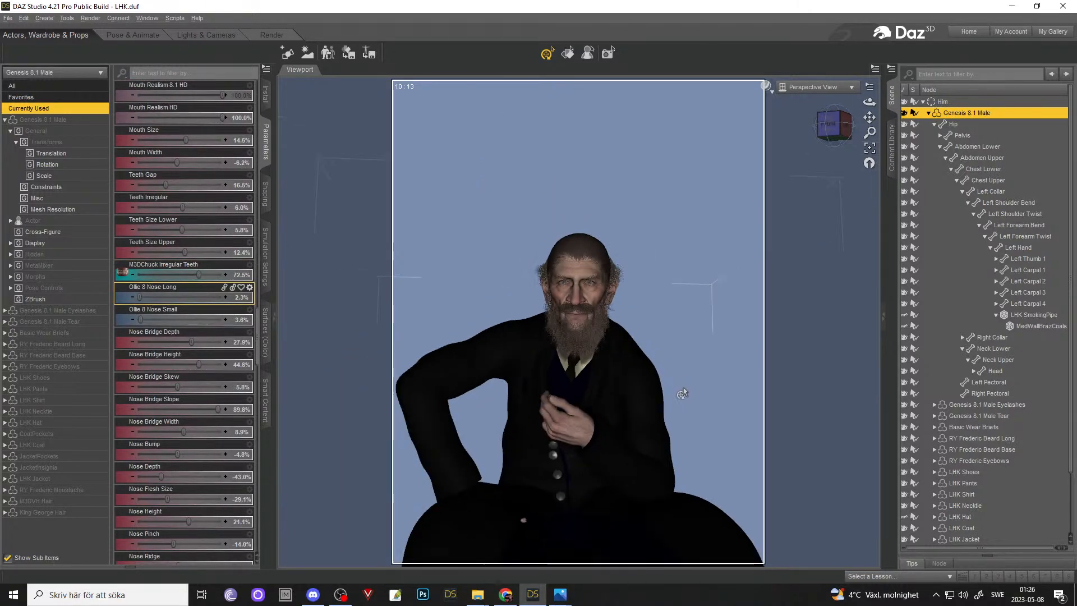
- Collapse the figure's Hip branch and hide the M3DVH Hair and King George Hair, viewing the head from the side
{"action": "scroll", "coordinate": [684, 392], "scroll_direction": "up", "scroll_amount": 3}
{"action": "left_click_drag", "start_coordinate": [870, 102], "coordinate": [869, 106]}
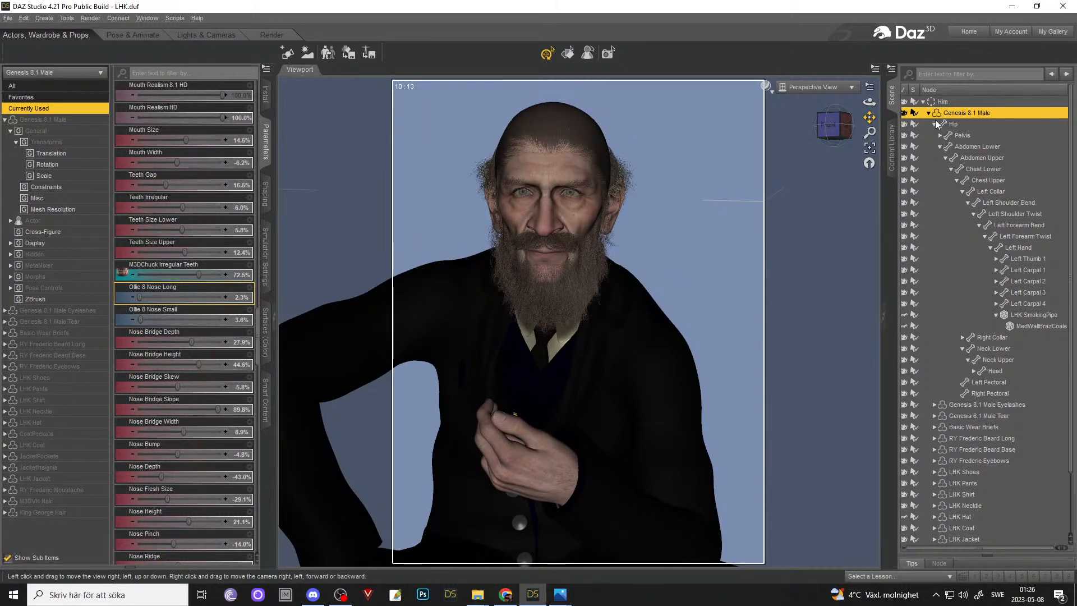
{"action": "left_click", "coordinate": [934, 124]}
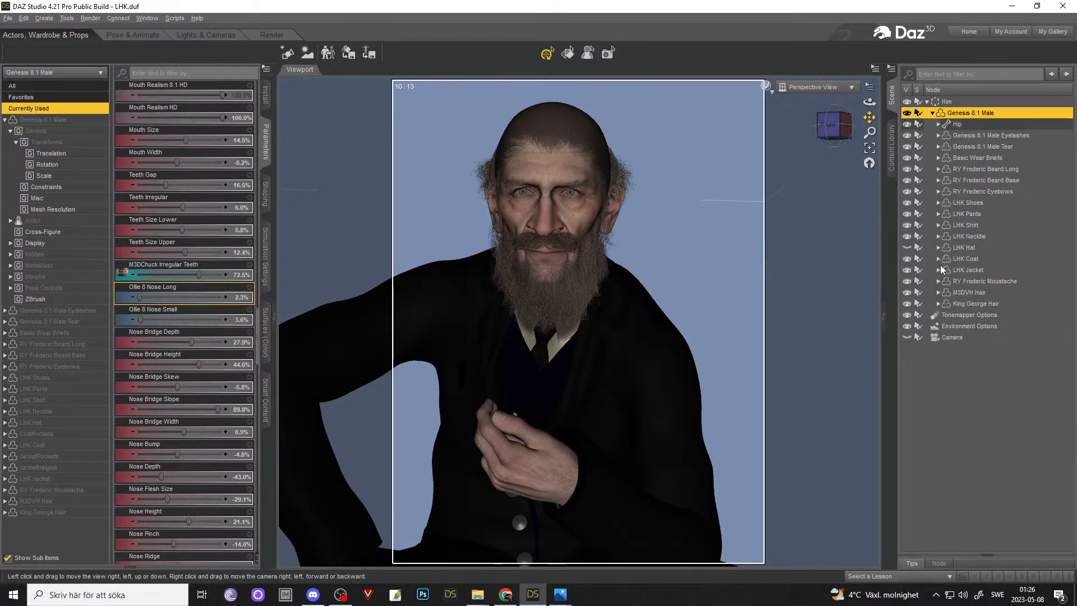
{"action": "left_click", "coordinate": [908, 293]}
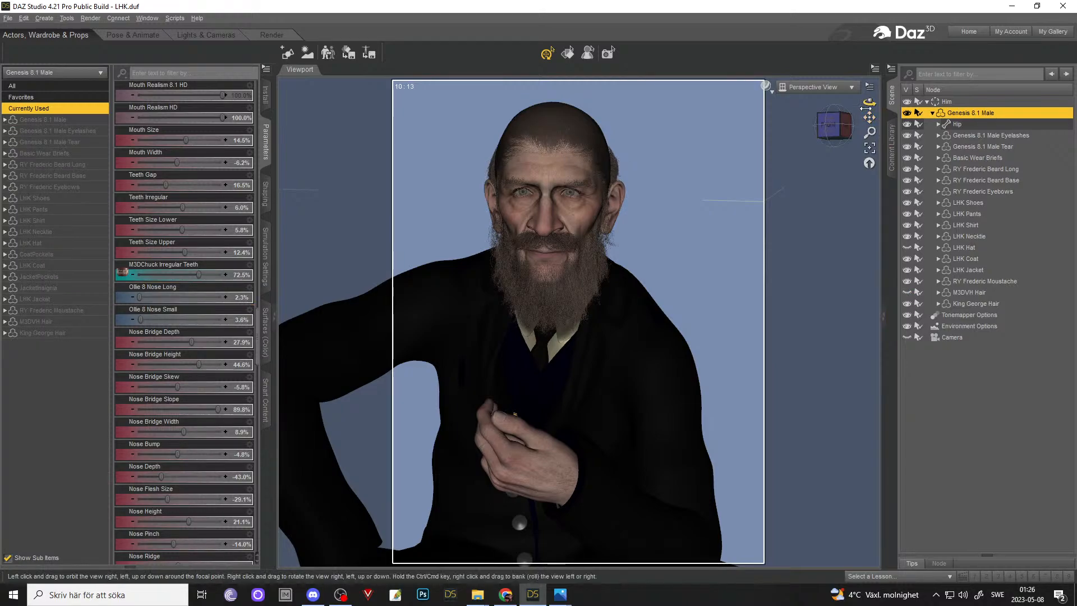
{"action": "left_click_drag", "start_coordinate": [866, 106], "coordinate": [903, 112]}
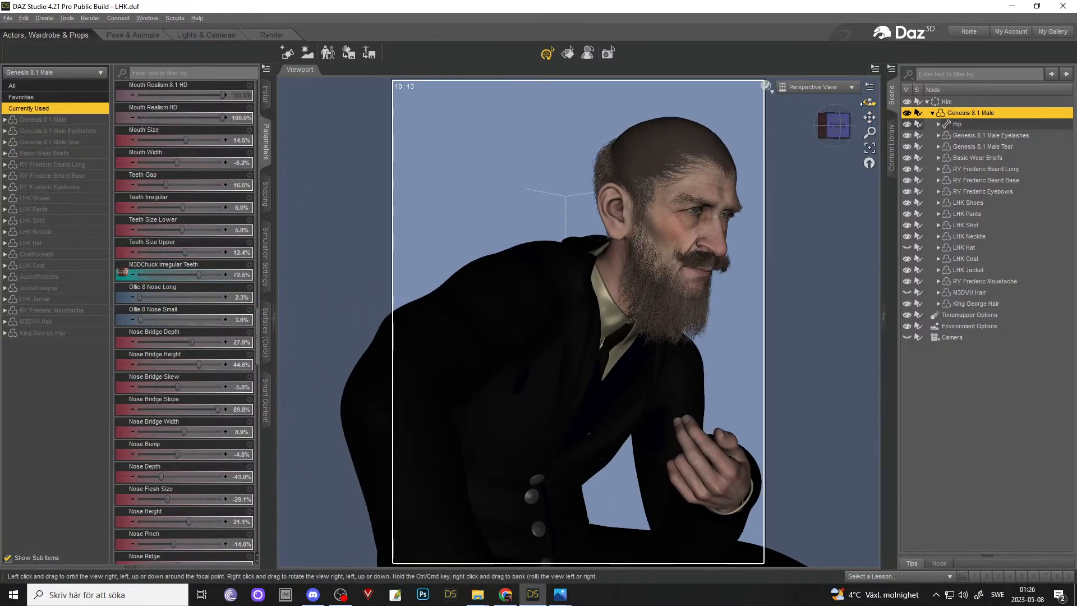
{"action": "left_click", "coordinate": [907, 304]}
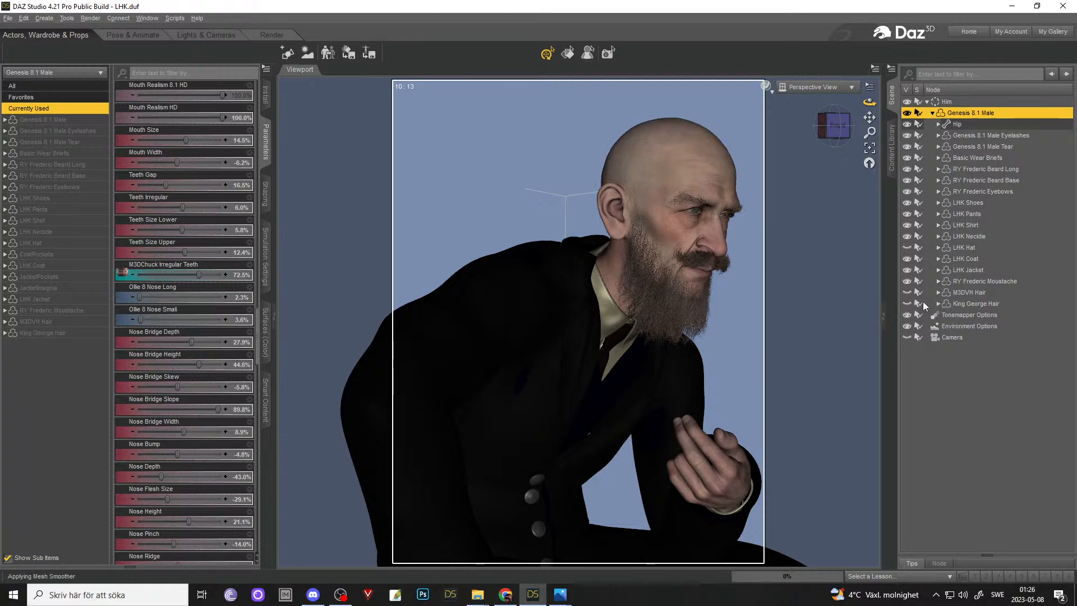
- Hide the RY Frederic Moustache item and expand its branch in the scene hierarchy, with the keeper's mouth and beard framed close up
{"action": "left_click", "coordinate": [954, 281]}
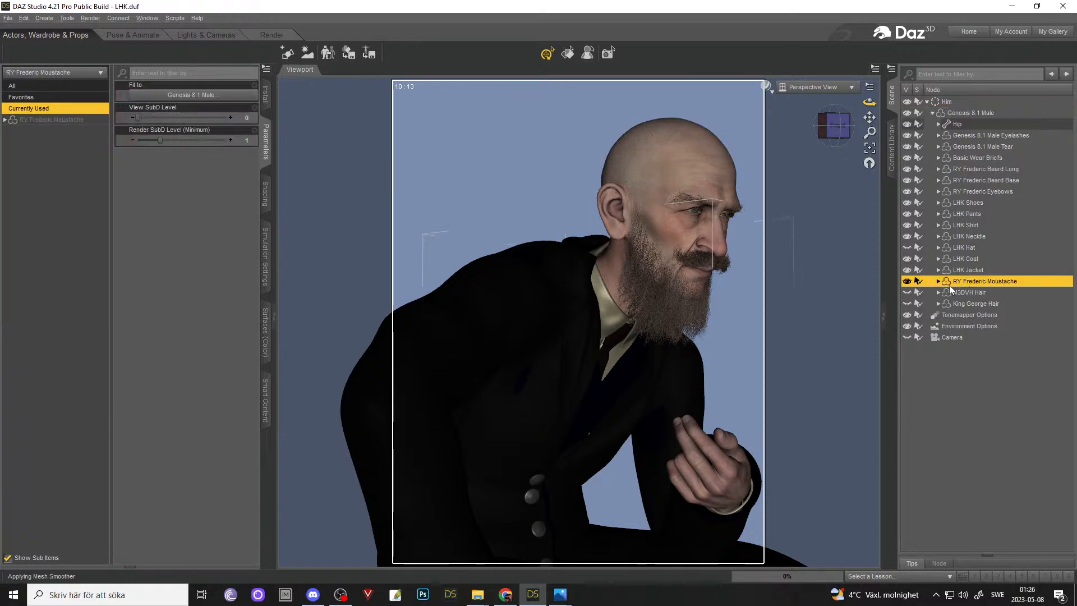
{"action": "left_click", "coordinate": [908, 281]}
{"action": "scroll", "coordinate": [766, 209], "scroll_direction": "up", "scroll_amount": 5}
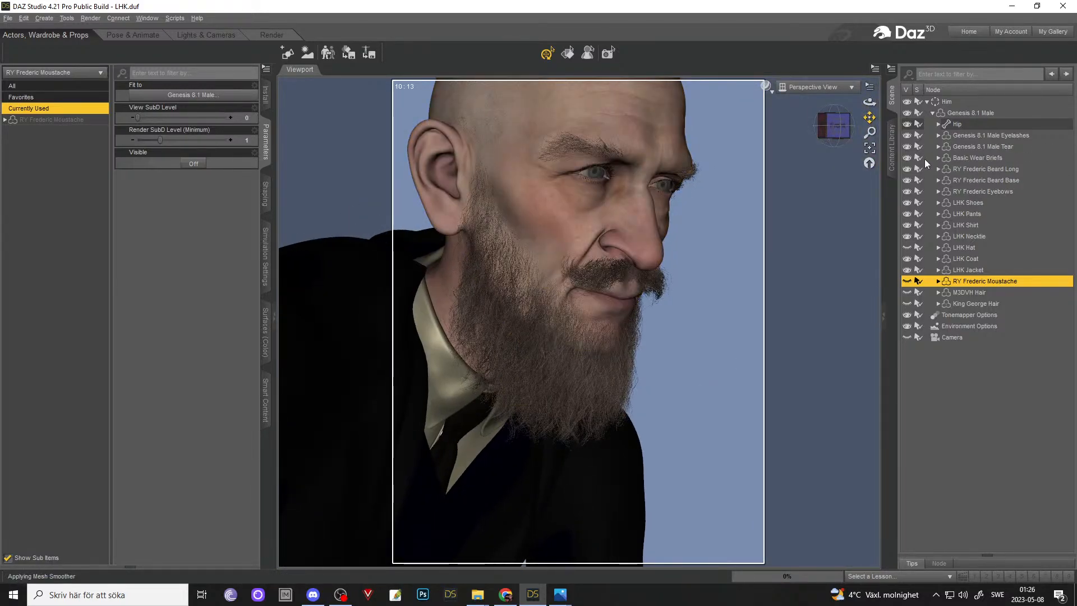
{"action": "scroll", "coordinate": [820, 143], "scroll_direction": "up", "scroll_amount": 5}
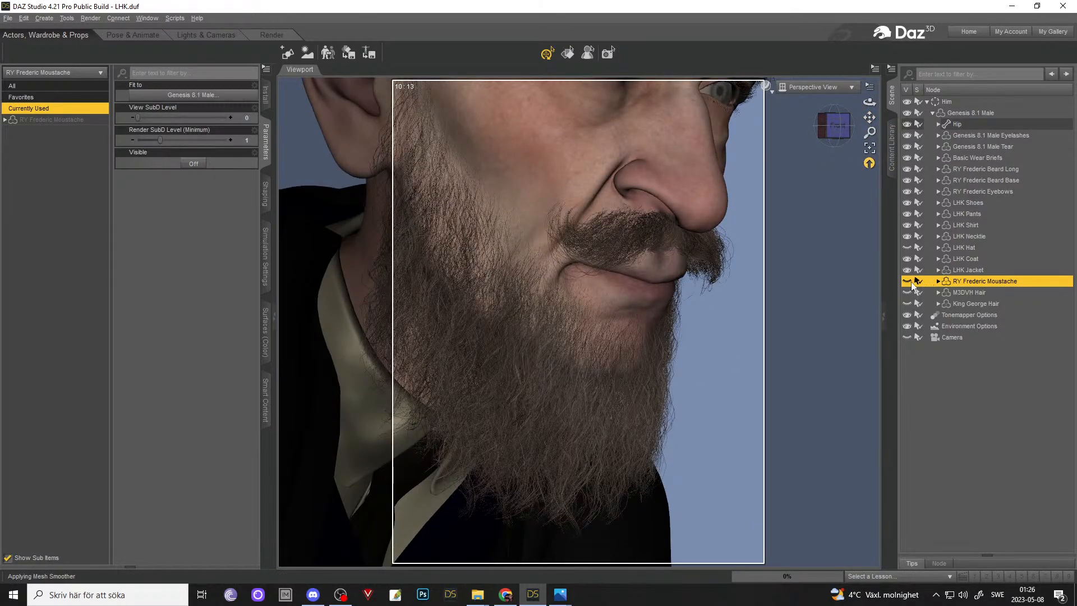
{"action": "left_click_drag", "start_coordinate": [870, 102], "coordinate": [844, 104]}
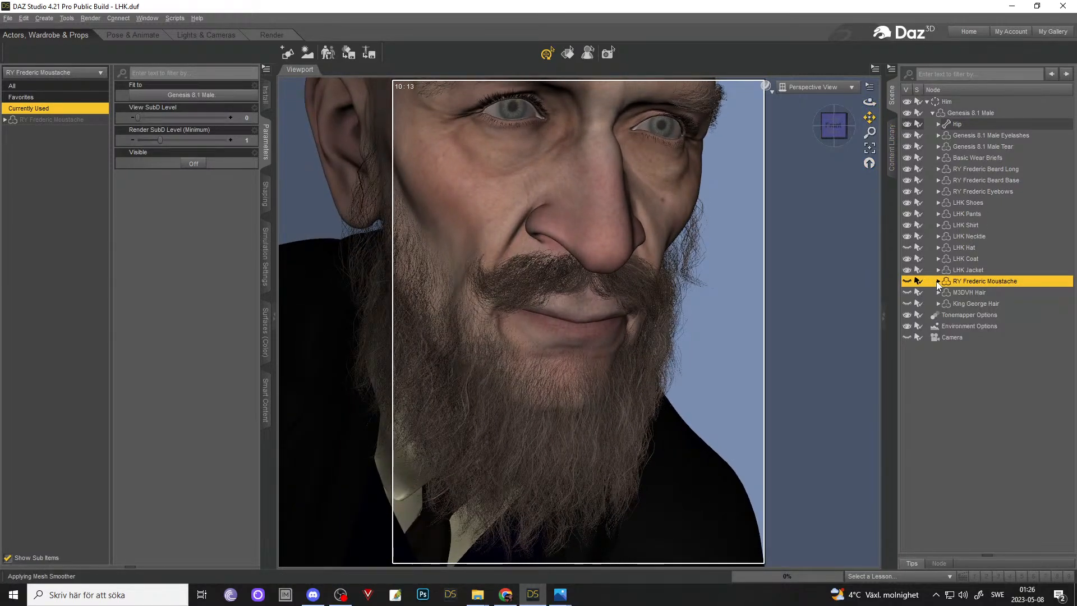
{"action": "left_click", "coordinate": [937, 281]}
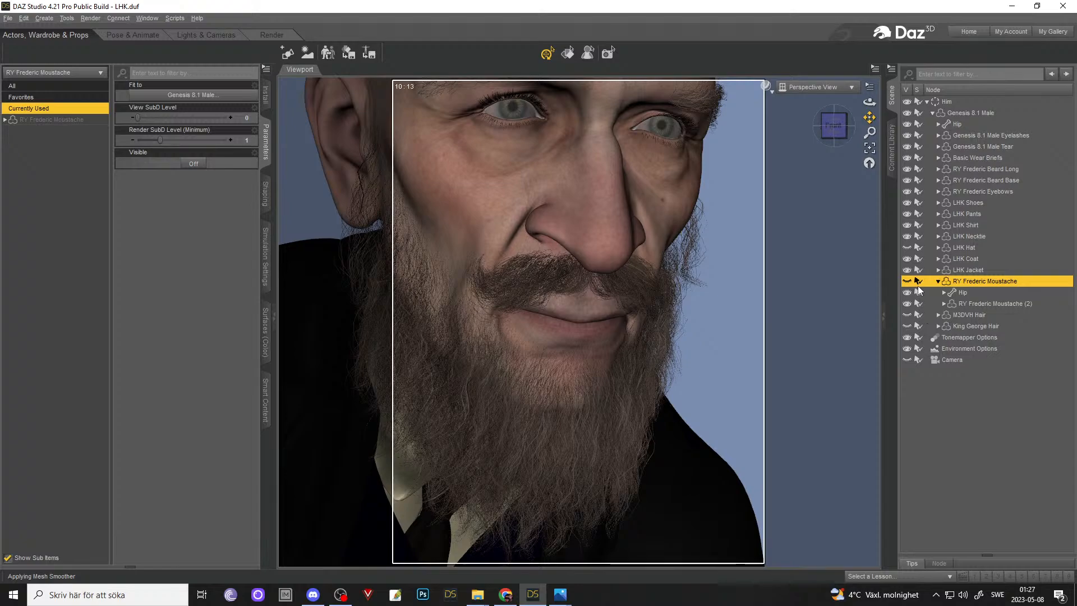
- Hide RY Frederic Moustache (2), show its parent RY Frederic Moustache alone, and examine the moustache hairs up close under the nose
{"action": "left_click", "coordinate": [906, 304]}
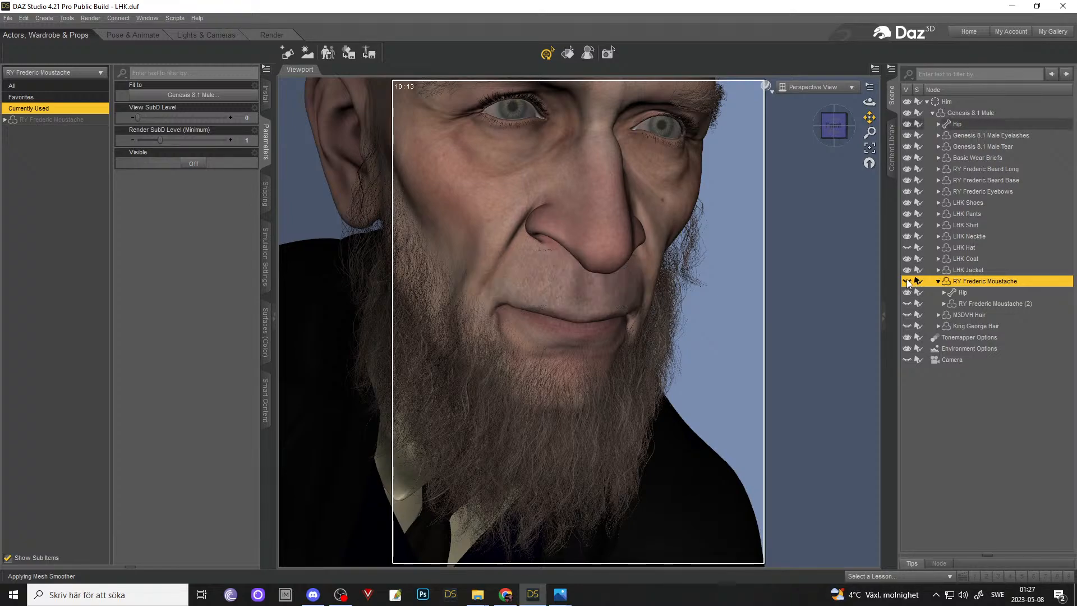
{"action": "left_click", "coordinate": [906, 281]}
{"action": "scroll", "coordinate": [548, 270], "scroll_direction": "up", "scroll_amount": 3}
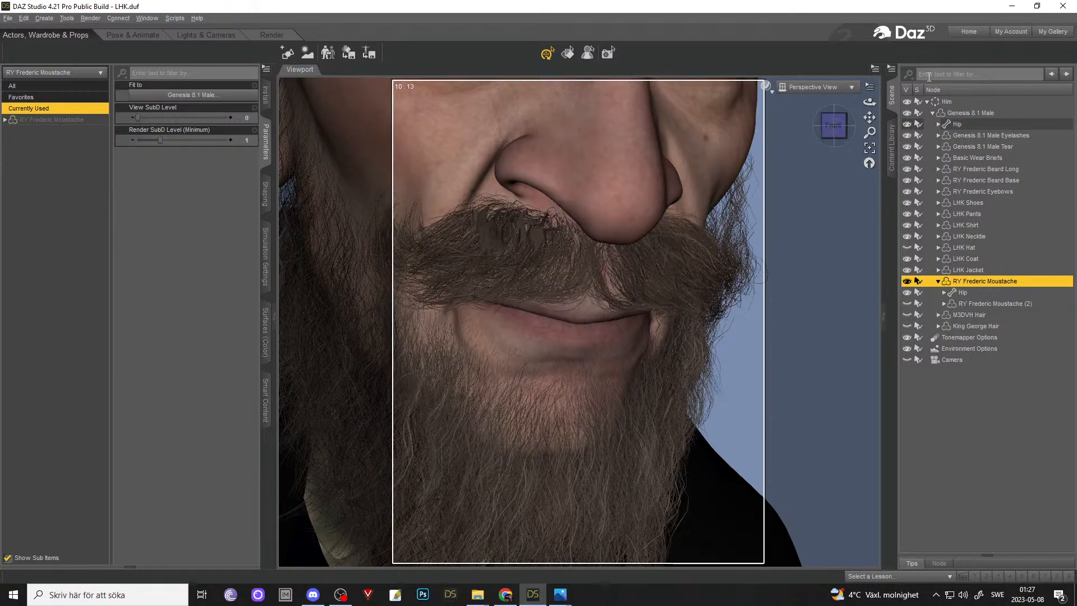
{"action": "left_click_drag", "start_coordinate": [869, 102], "coordinate": [858, 121]}
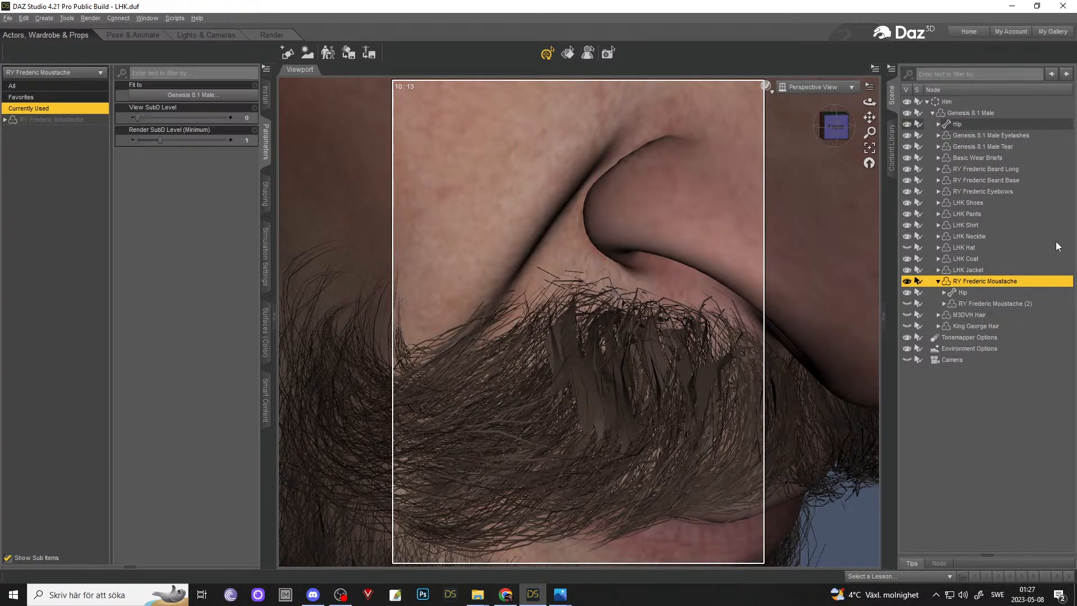
{"action": "key", "text": "ctrl+f"}
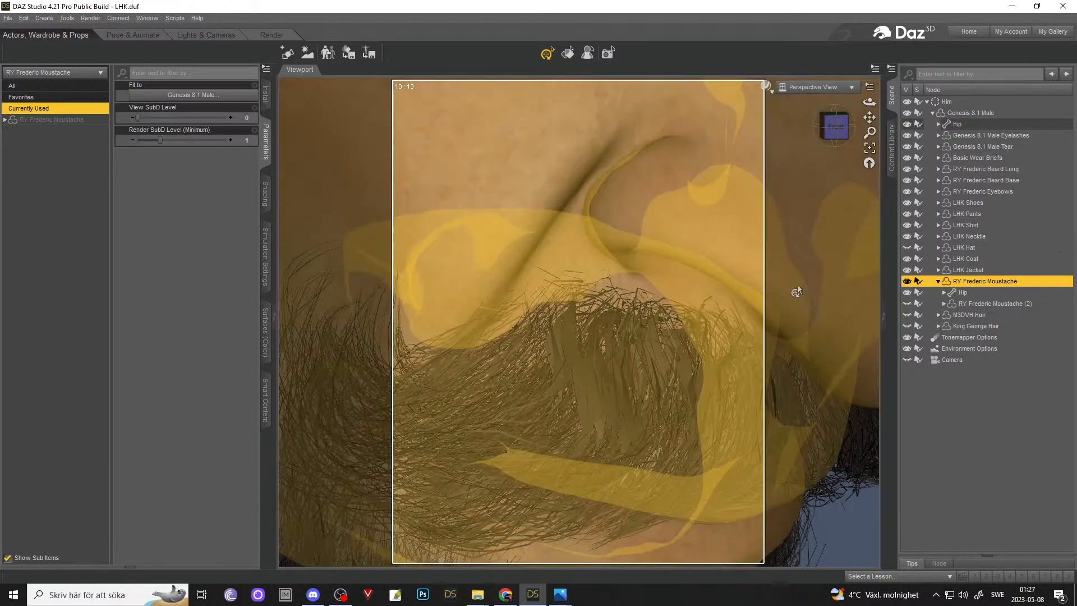
{"action": "left_click_drag", "start_coordinate": [870, 101], "coordinate": [850, 103]}
{"action": "right_click_drag", "start_coordinate": [870, 117], "coordinate": [870, 98]}
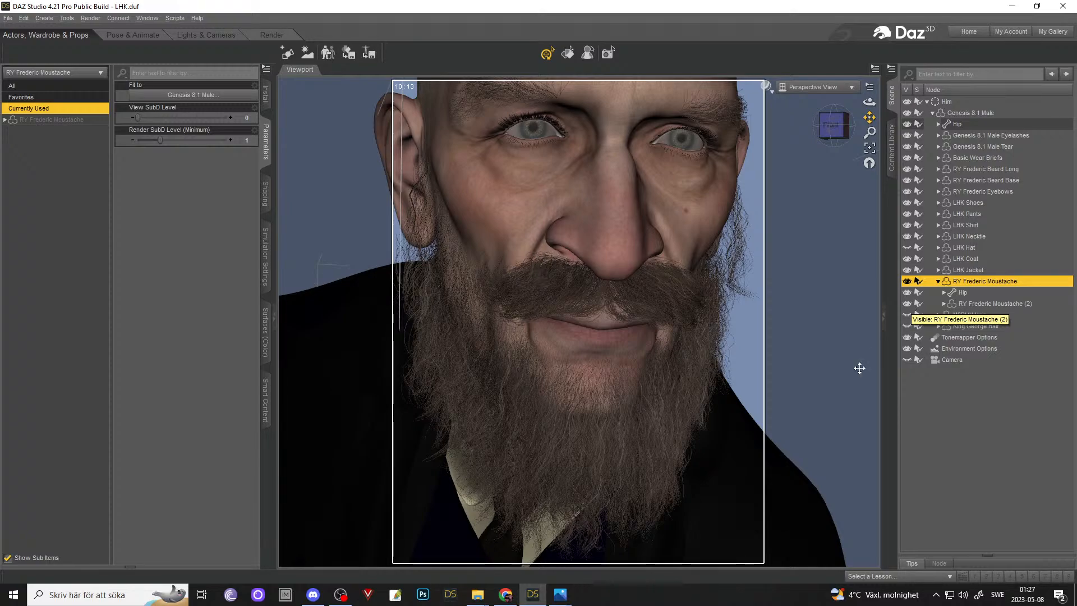
- Bring up the finished render LHK.png, examine the keeper's moustache and beard closely, and return to the DAZ Studio scene
{"action": "mouse_move", "coordinate": [560, 593]}
{"action": "left_click", "coordinate": [533, 527]}
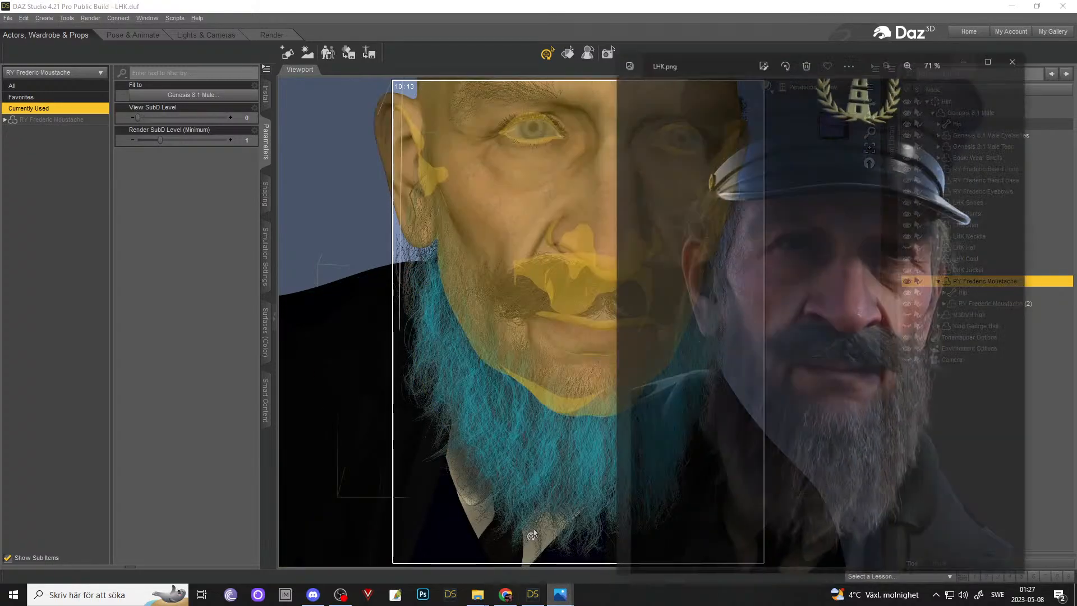
{"action": "scroll", "coordinate": [870, 300], "scroll_direction": "up", "scroll_amount": 2}
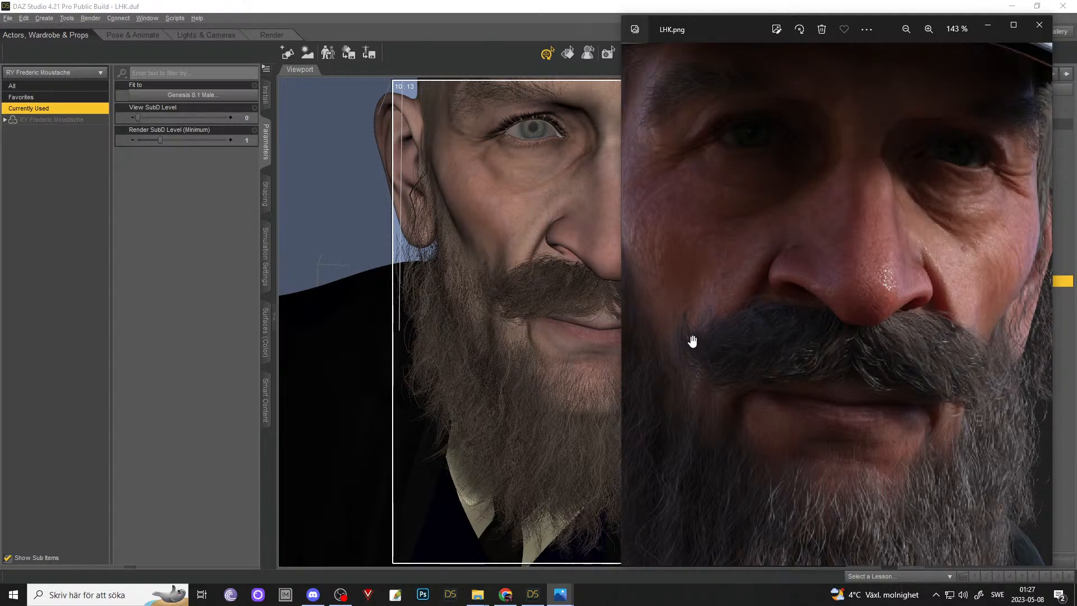
{"action": "scroll", "coordinate": [693, 341], "scroll_direction": "down", "scroll_amount": 3}
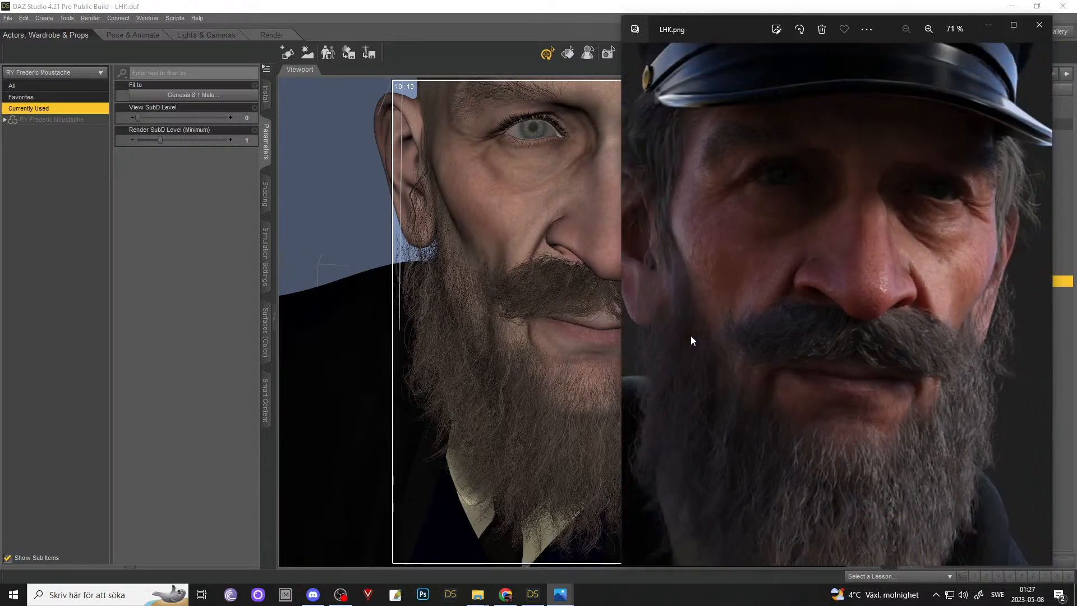
{"action": "left_click", "coordinate": [988, 26]}
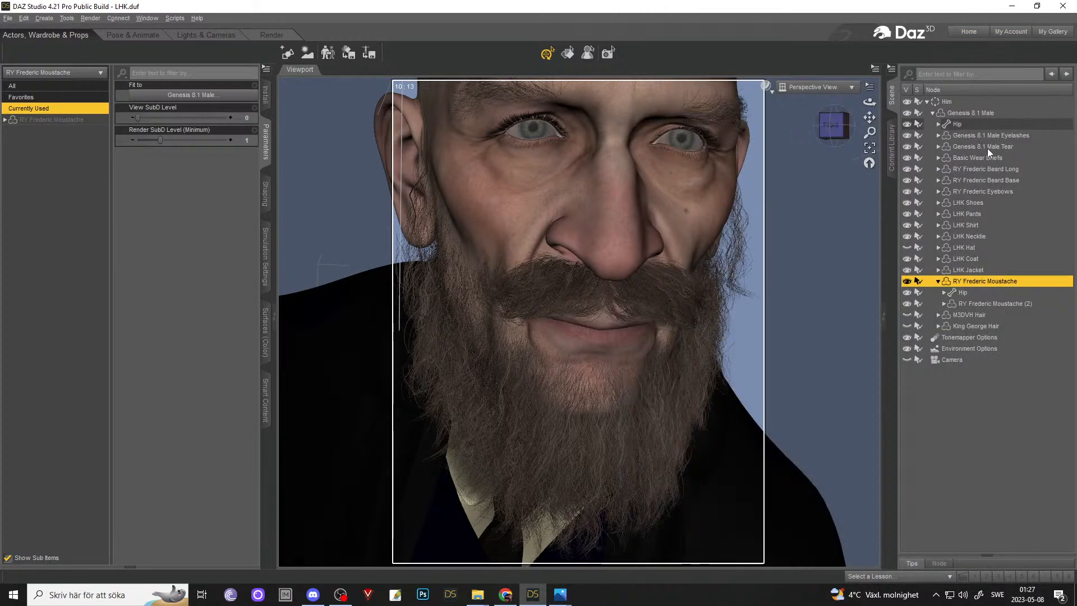
- Hide the RY Frederic Moustache, RY Frederic Beard Long and RY Frederic Beard Base, and collapse the moustache's scene branch
{"action": "scroll", "coordinate": [798, 213], "scroll_direction": "down", "scroll_amount": 2}
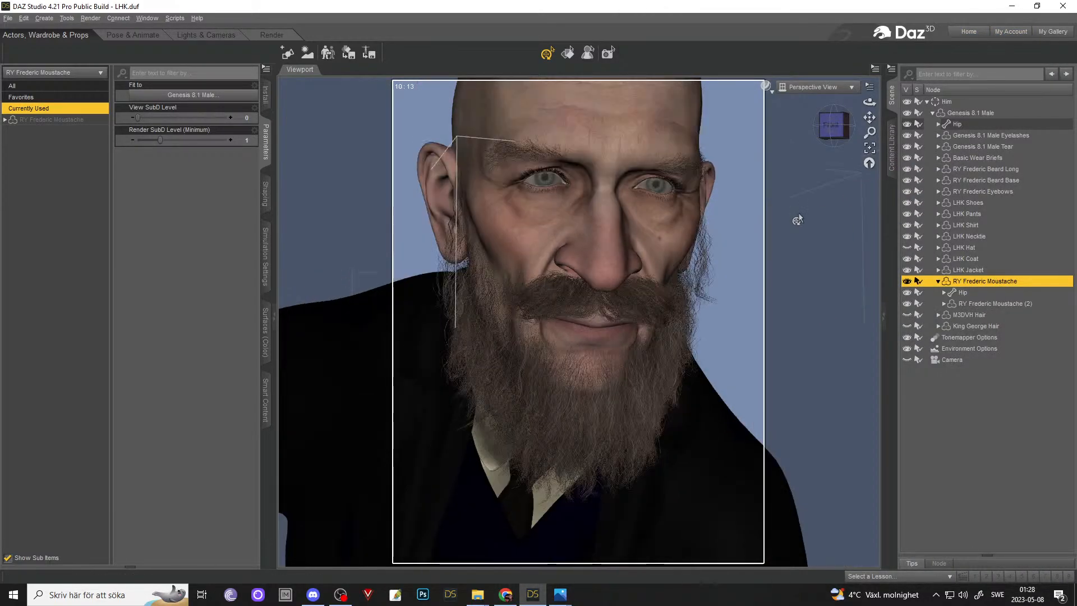
{"action": "left_click", "coordinate": [910, 284]}
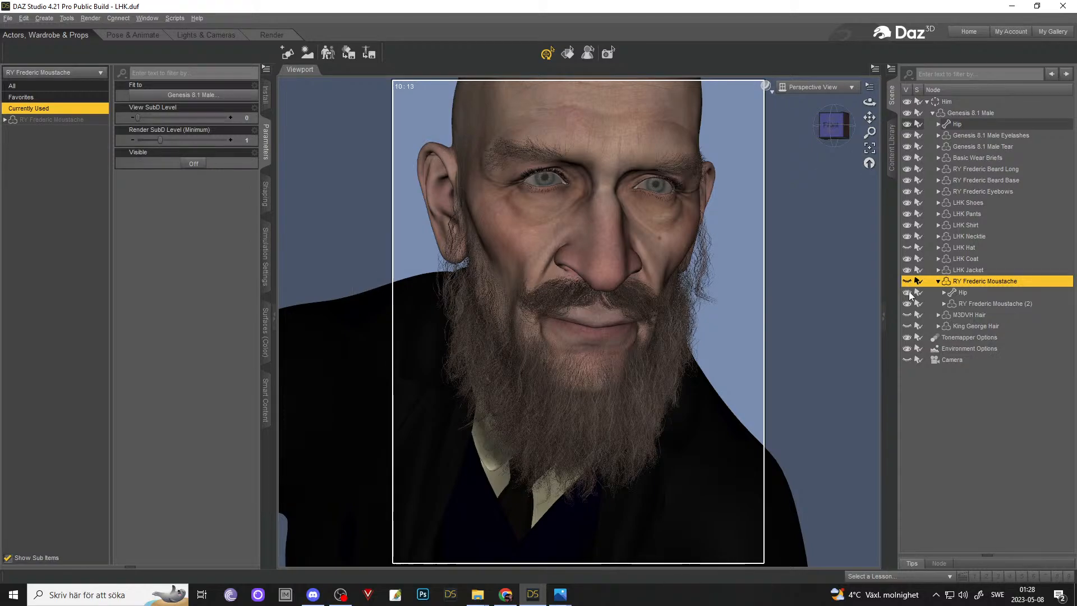
{"action": "left_click", "coordinate": [938, 281]}
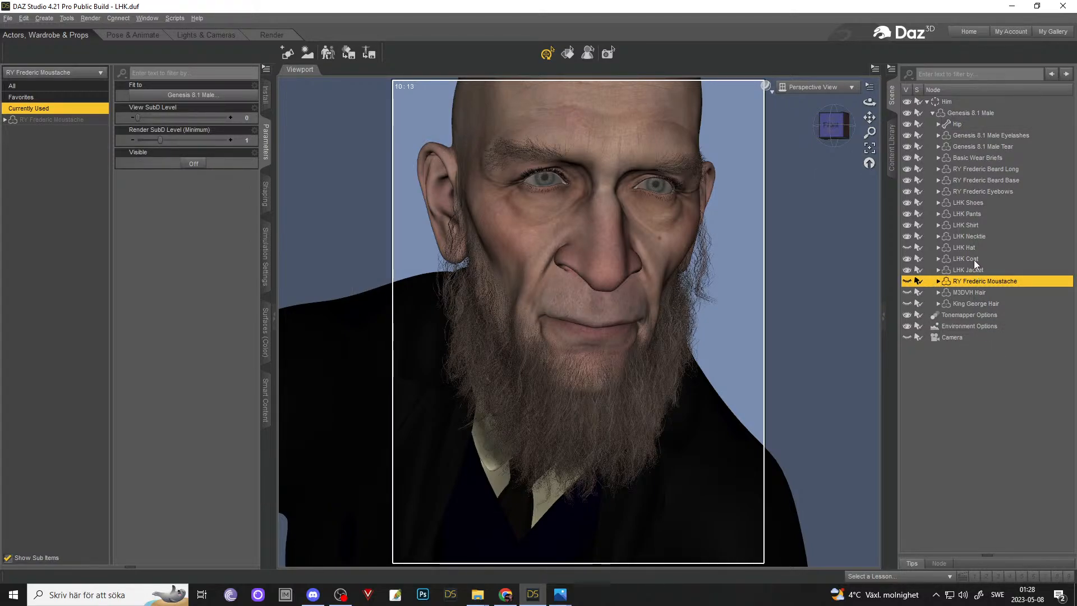
{"action": "left_click", "coordinate": [981, 180]}
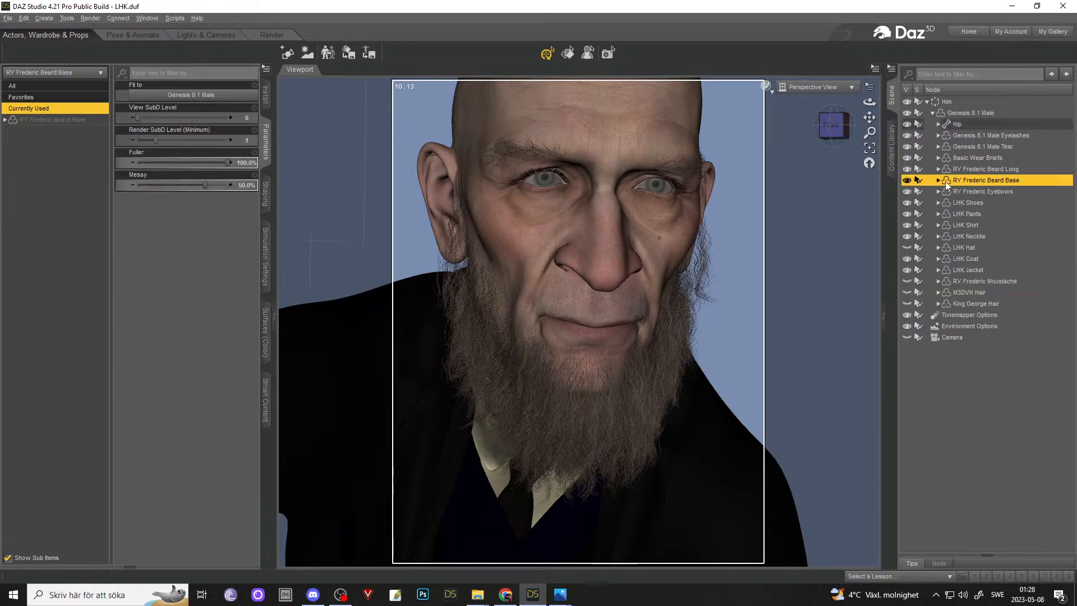
{"action": "left_click", "coordinate": [908, 169]}
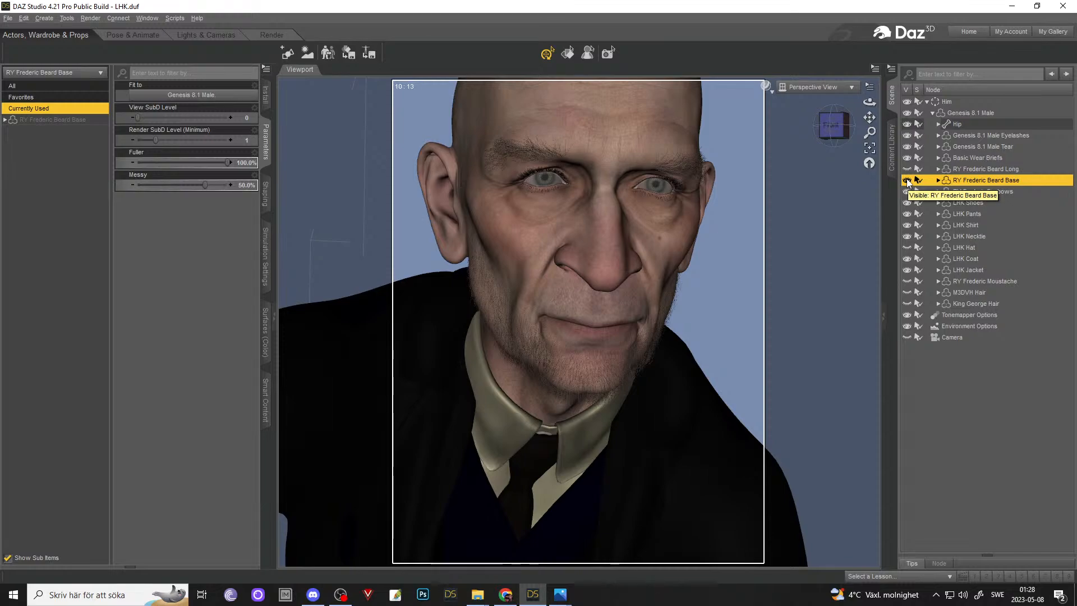
{"action": "left_click", "coordinate": [907, 180]}
- Explore the RY Frederic for Genesis 8 Male product and view its Anatomy attachments of beards, moustache and eyebrows
{"action": "left_click", "coordinate": [265, 399]}
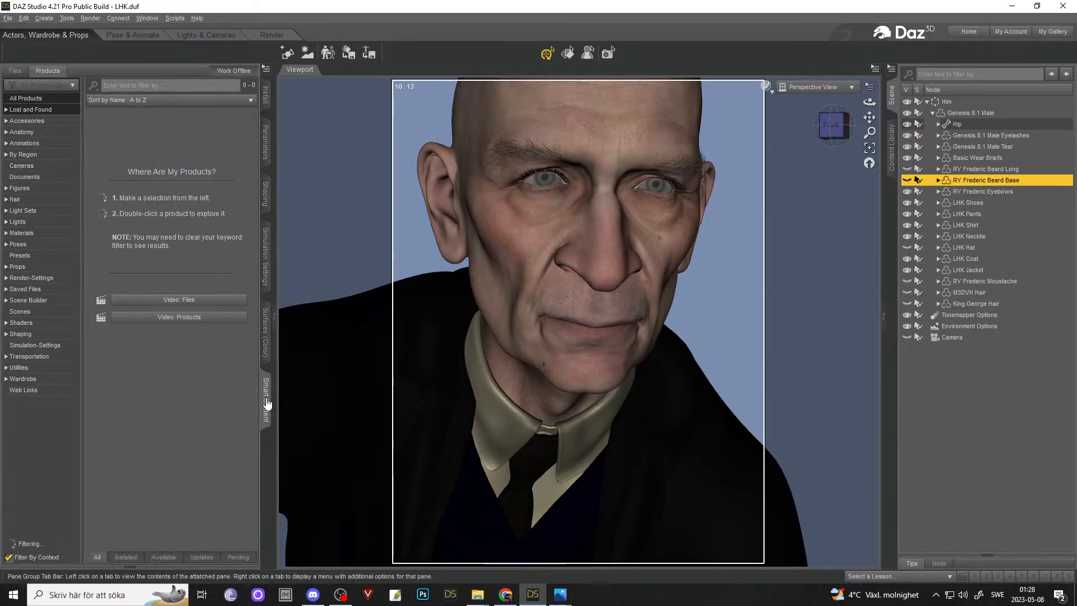
{"action": "left_click", "coordinate": [39, 233]}
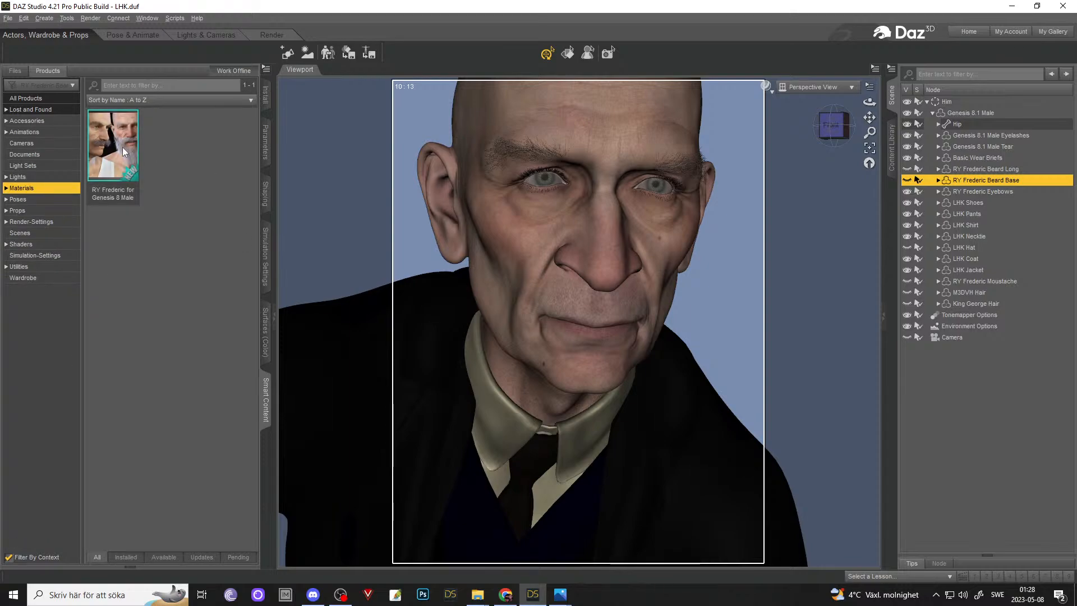
{"action": "mouse_move", "coordinate": [123, 148]}
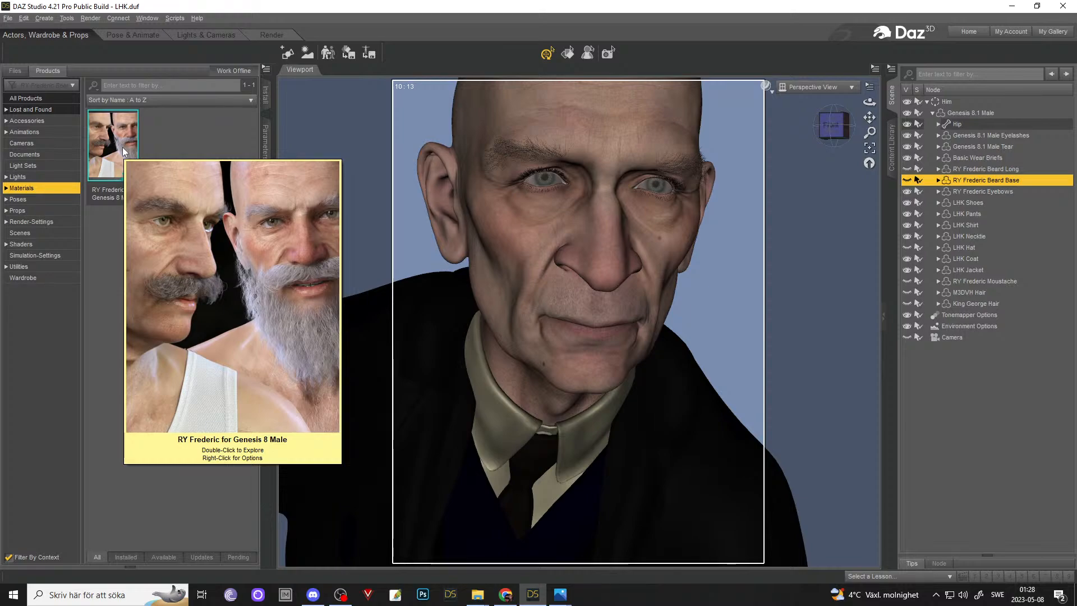
{"action": "double_click", "coordinate": [122, 147]}
{"action": "left_click", "coordinate": [29, 186]}
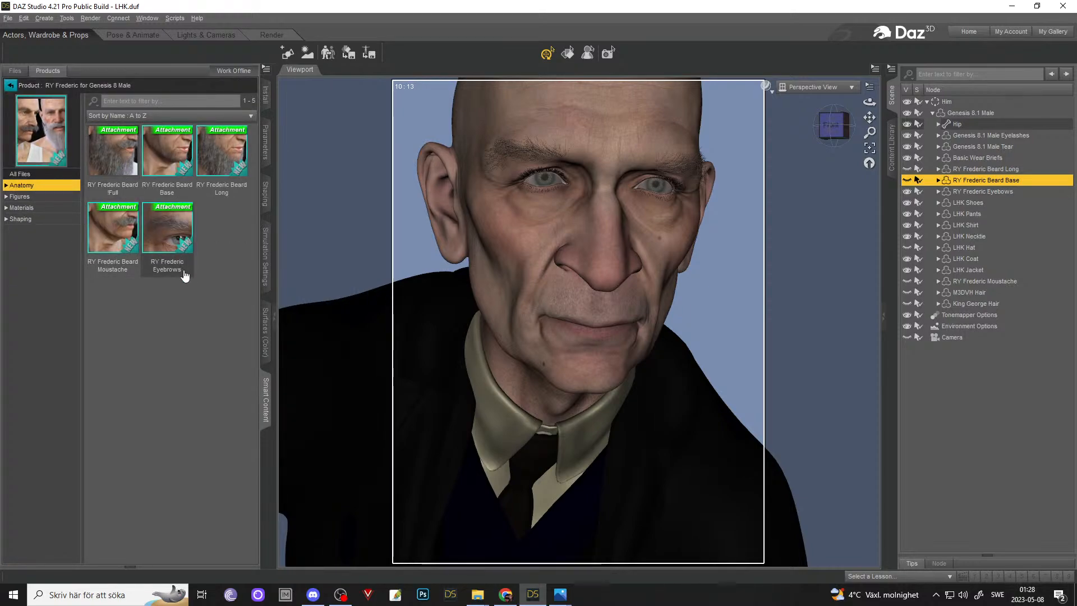
{"action": "mouse_move", "coordinate": [207, 163]}
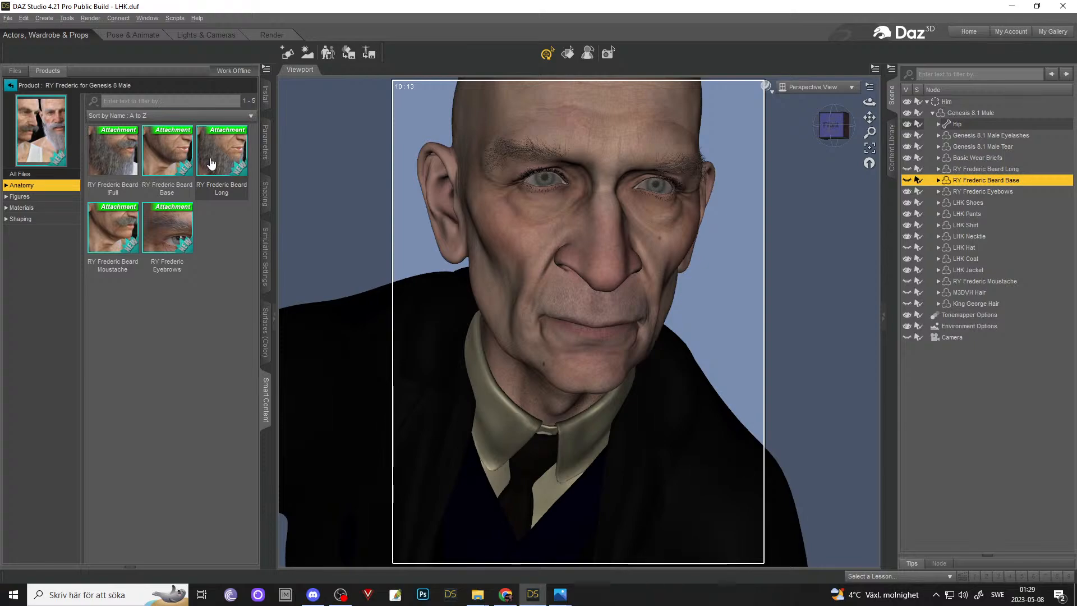
- Review the clean-shaven Genesis 8.1 Male's currently used shape values, continuing through to the blended character head morphs
{"action": "left_click", "coordinate": [981, 113]}
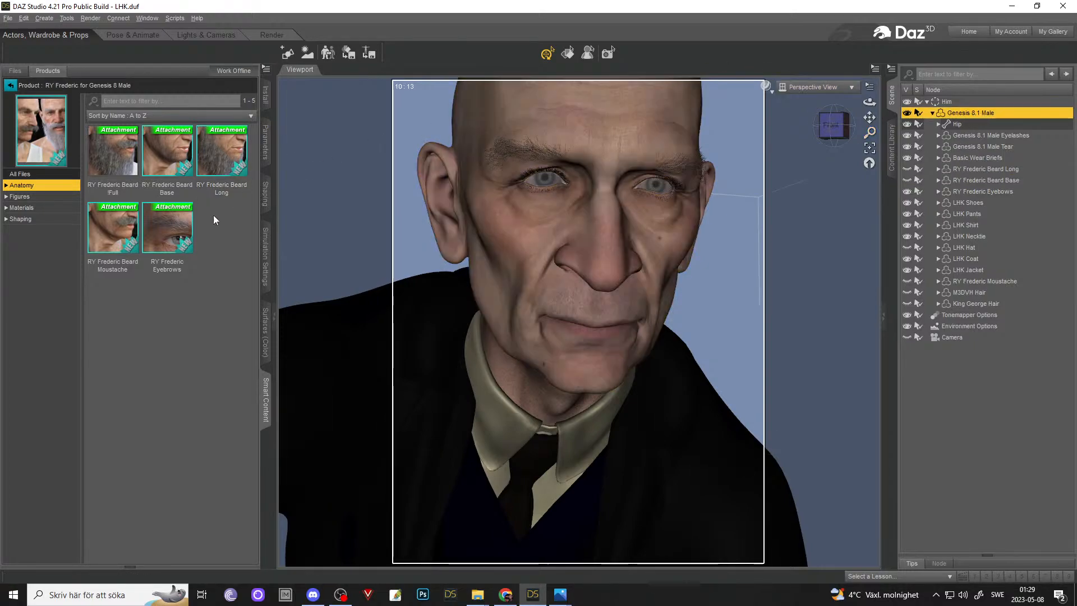
{"action": "left_click", "coordinate": [266, 151]}
{"action": "scroll", "coordinate": [220, 254], "scroll_direction": "down", "scroll_amount": 10}
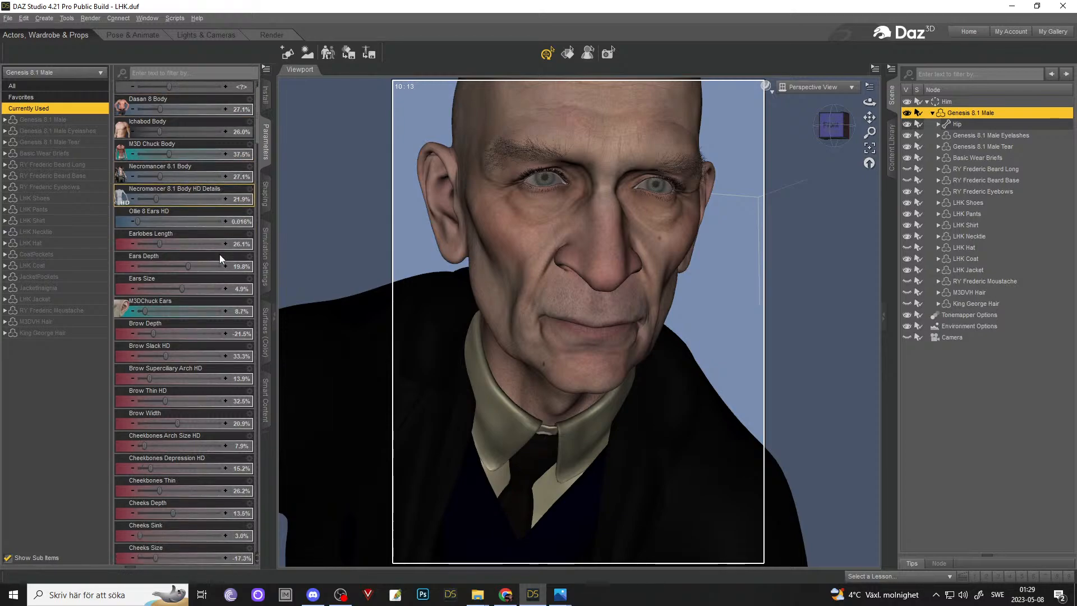
{"action": "scroll", "coordinate": [217, 248], "scroll_direction": "down", "scroll_amount": 10}
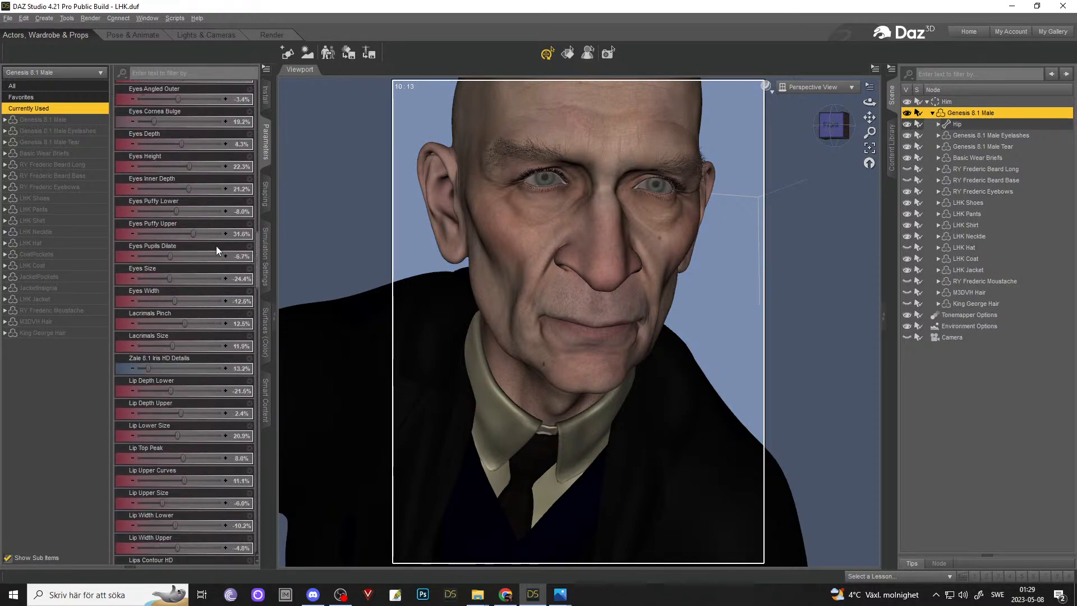
{"action": "scroll", "coordinate": [207, 241], "scroll_direction": "down", "scroll_amount": 15}
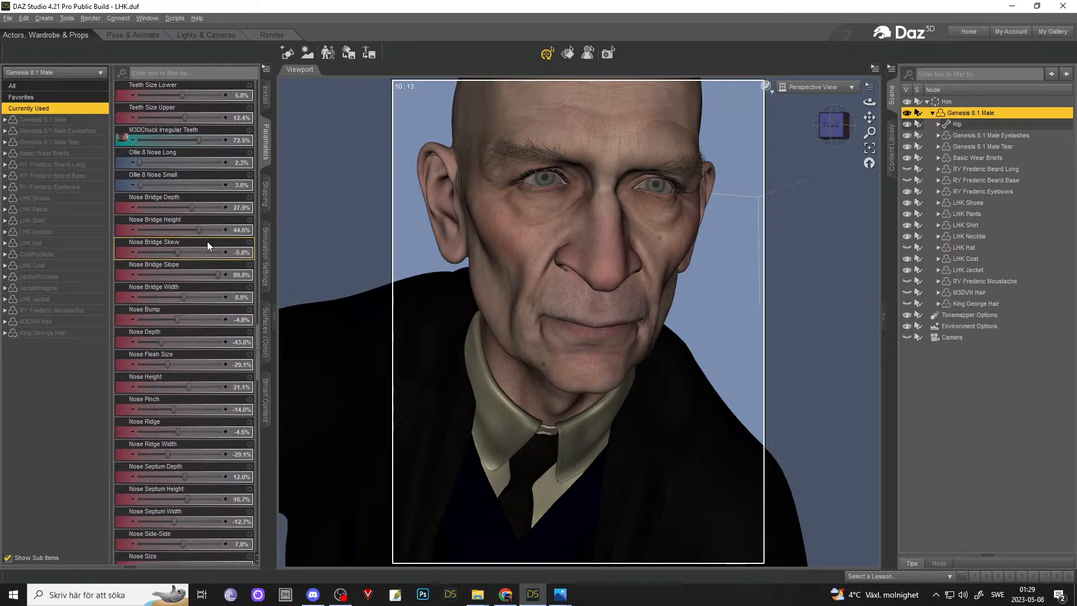
{"action": "scroll", "coordinate": [207, 242], "scroll_direction": "down", "scroll_amount": 5}
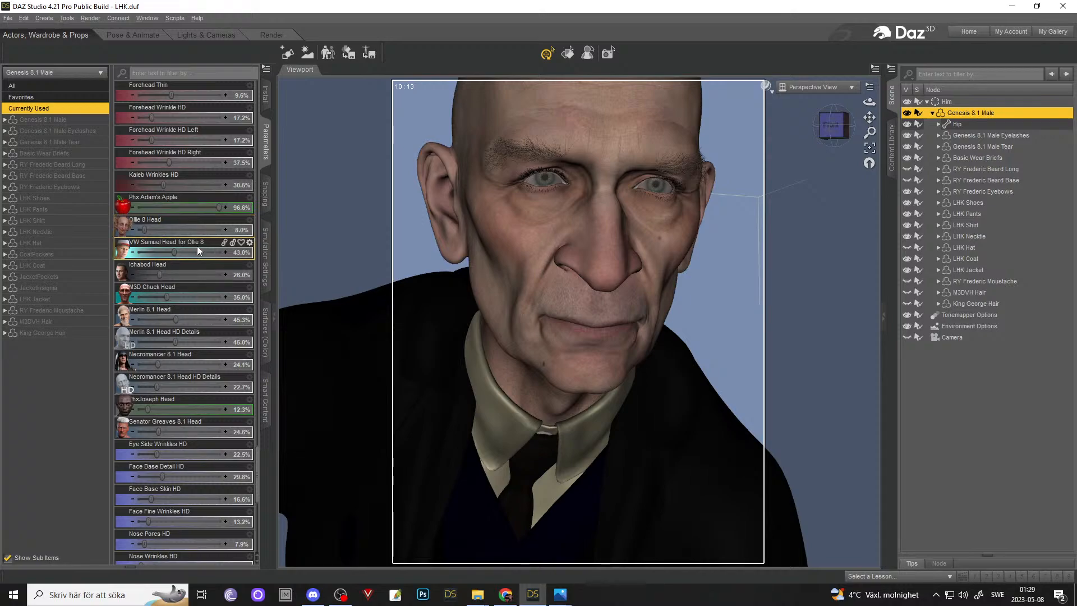
{"action": "mouse_move", "coordinate": [185, 300]}
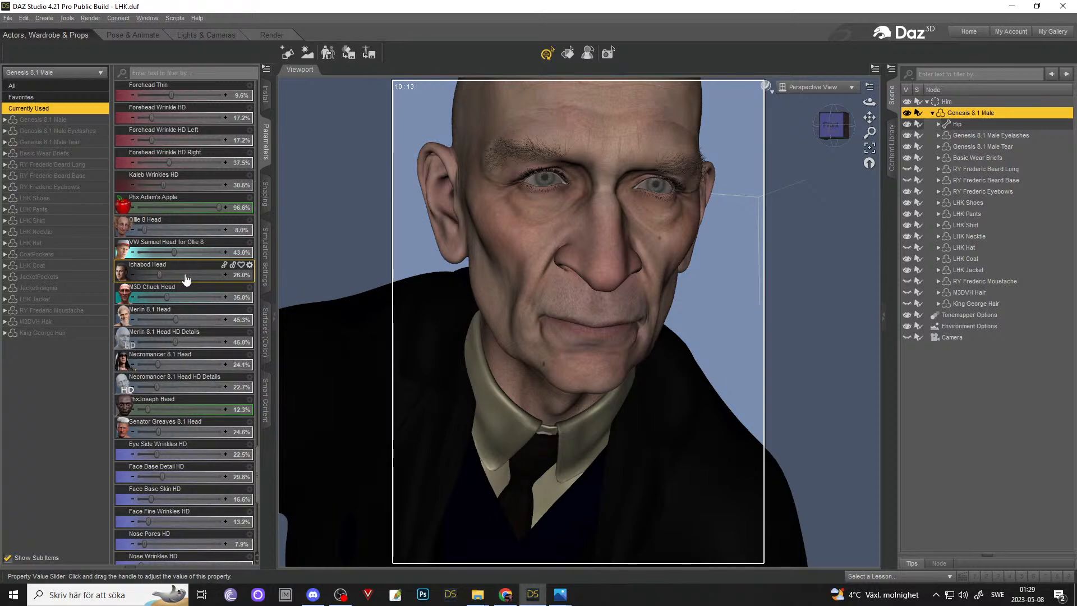
- Frame the whole seated figure from a slight angle and clear the scene selection
{"action": "scroll", "coordinate": [354, 312], "scroll_direction": "down", "scroll_amount": 10}
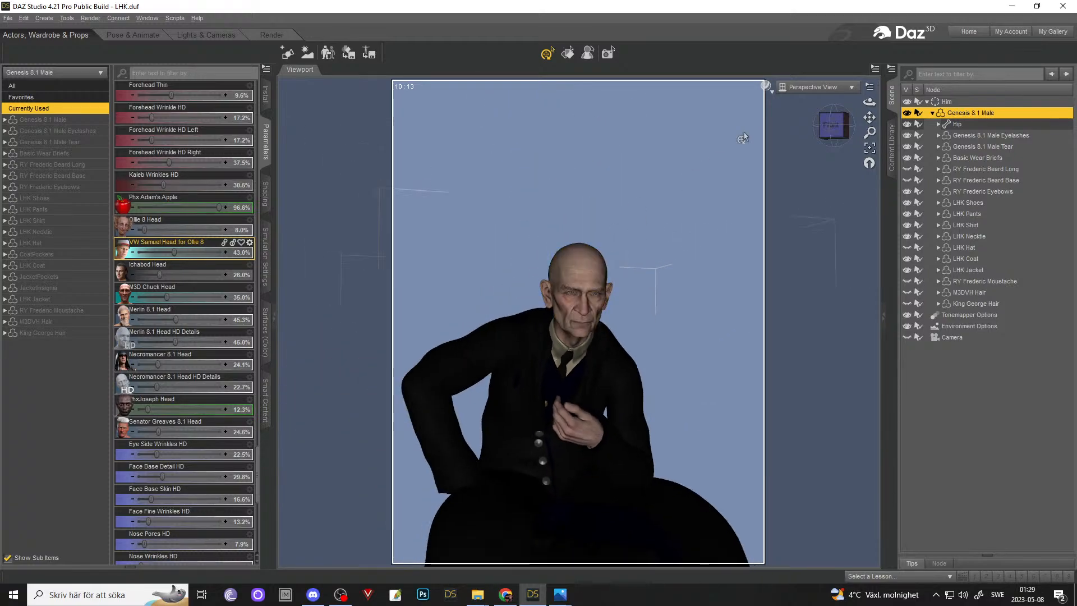
{"action": "left_click_drag", "start_coordinate": [869, 117], "coordinate": [806, 173]}
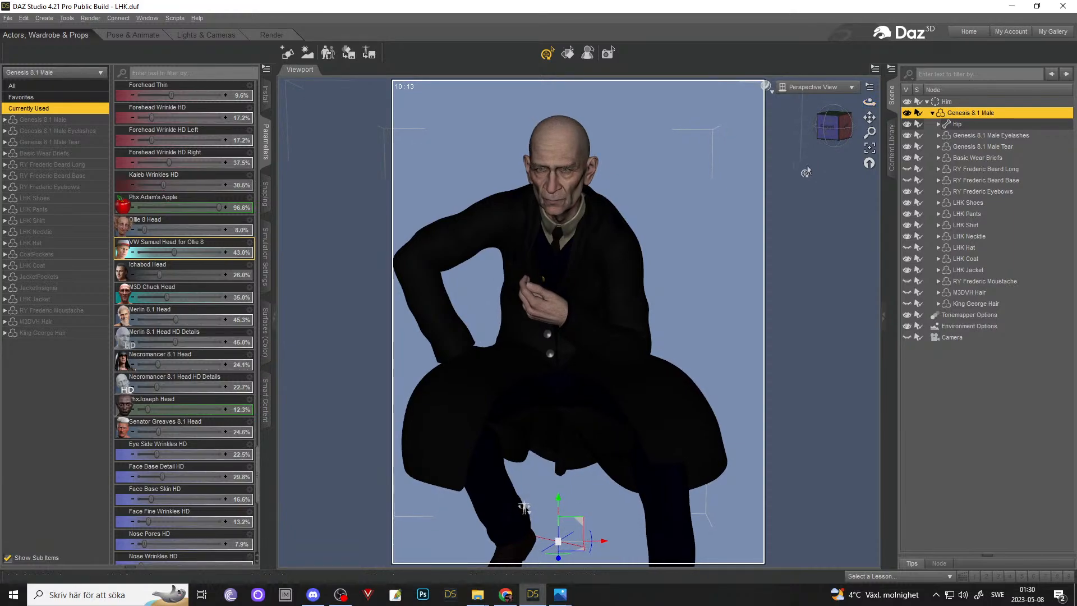
{"action": "mouse_move", "coordinate": [869, 102]}
{"action": "left_mouse_down"}
{"action": "mouse_move", "coordinate": [853, 119]}
{"action": "mouse_move", "coordinate": [868, 106]}
{"action": "left_mouse_up"}
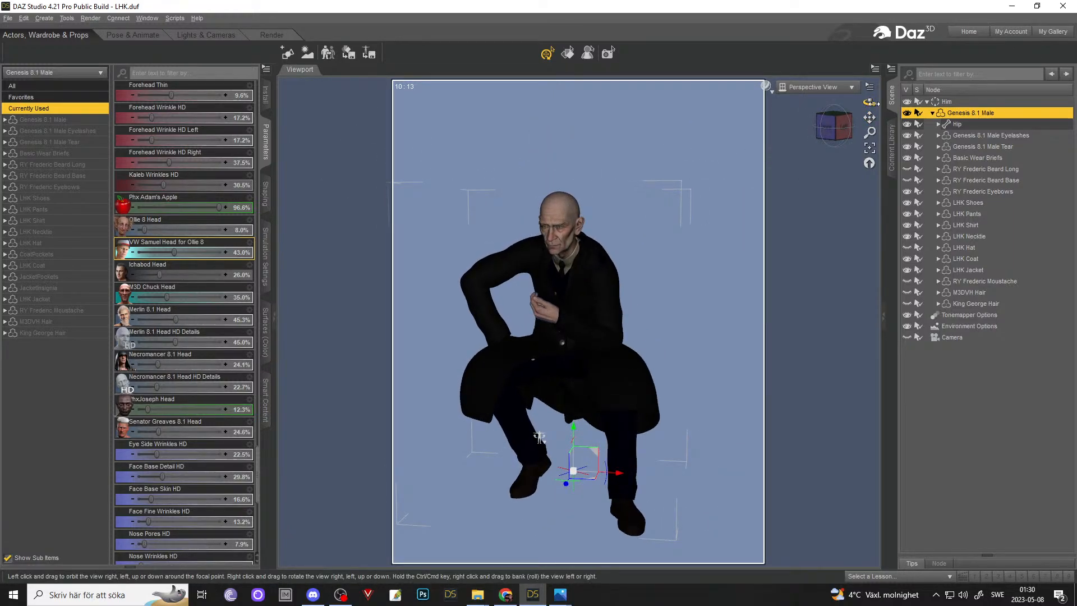
{"action": "left_click", "coordinate": [1051, 398]}
- Search the Smart Content files for "chair"
{"action": "left_click", "coordinate": [266, 399]}
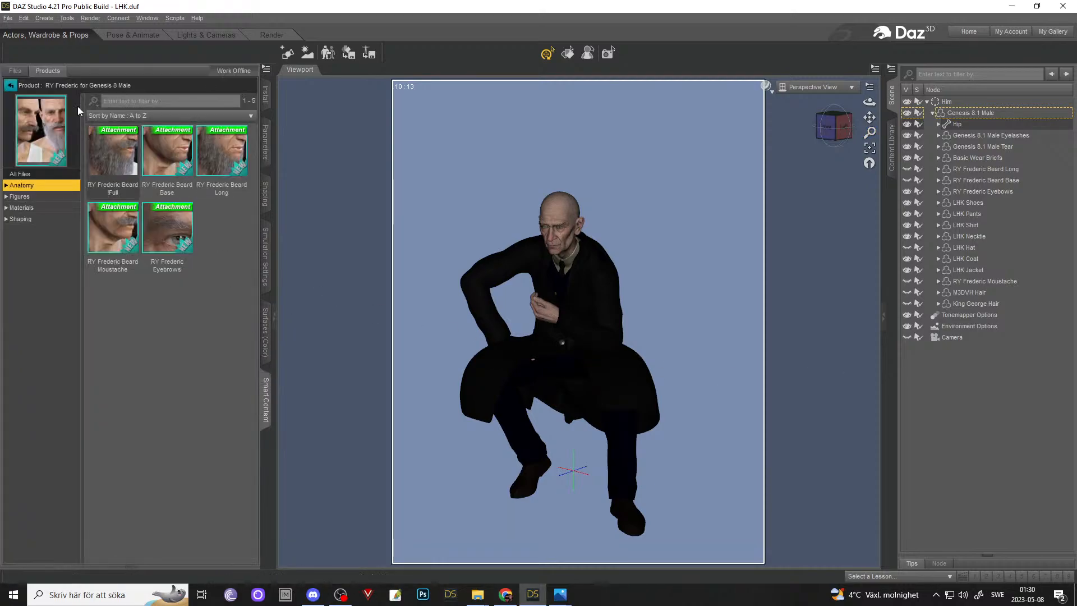
{"action": "left_click", "coordinate": [14, 71]}
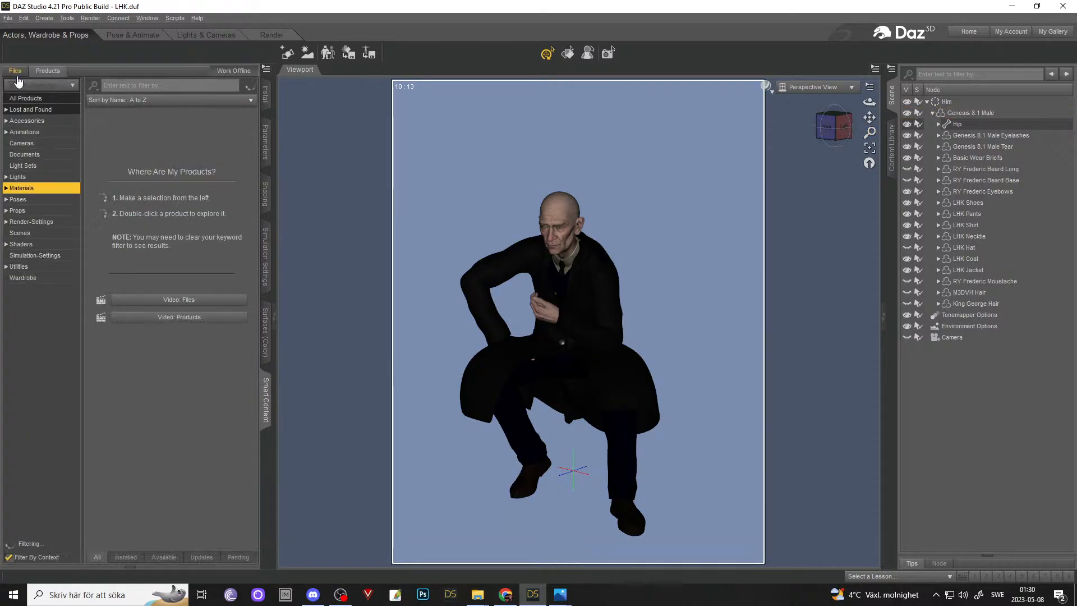
{"action": "left_click", "coordinate": [130, 86]}
{"action": "type", "text": "chair"}
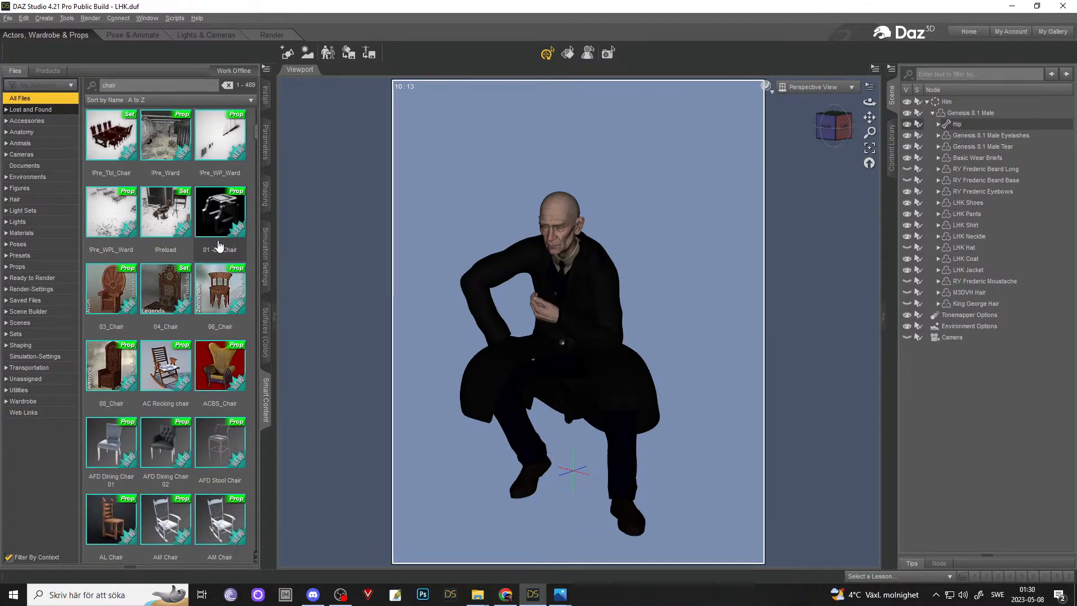
- Find the dark grey ladder-back Chair prop among the results and load it into the scene
{"action": "scroll", "coordinate": [223, 245], "scroll_direction": "down", "scroll_amount": 5}
{"action": "scroll", "coordinate": [228, 242], "scroll_direction": "down", "scroll_amount": 2}
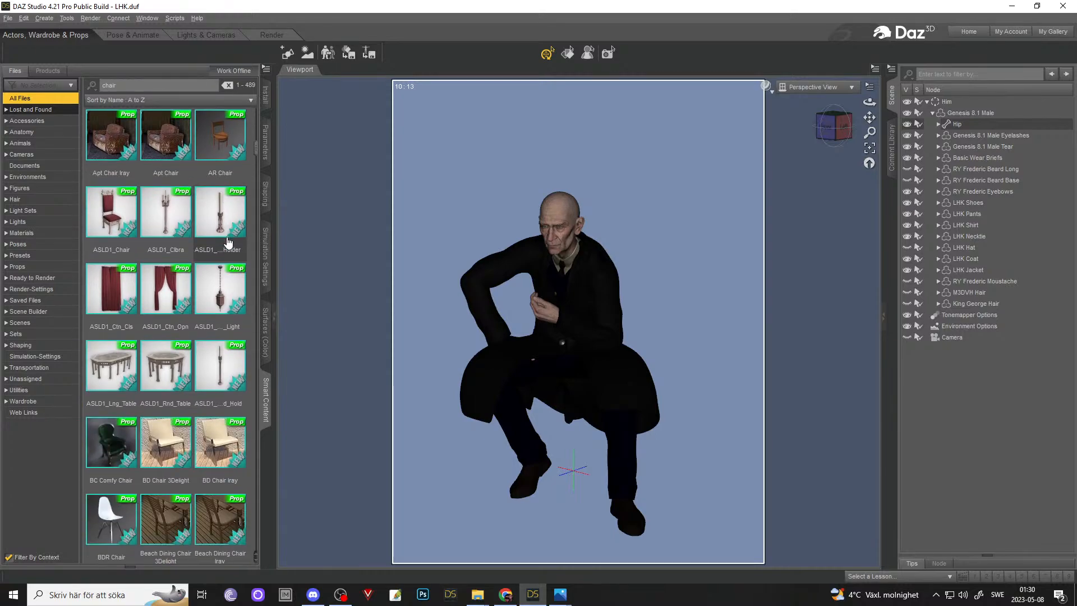
{"action": "scroll", "coordinate": [229, 242], "scroll_direction": "down", "scroll_amount": 7}
{"action": "scroll", "coordinate": [228, 242], "scroll_direction": "up", "scroll_amount": 4}
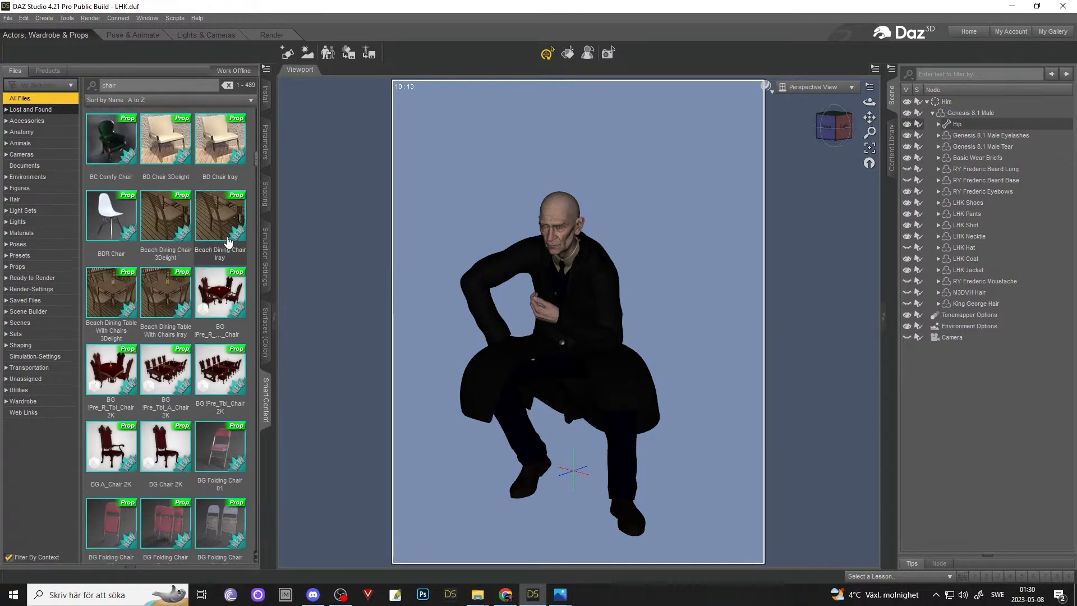
{"action": "scroll", "coordinate": [228, 241], "scroll_direction": "down", "scroll_amount": 10}
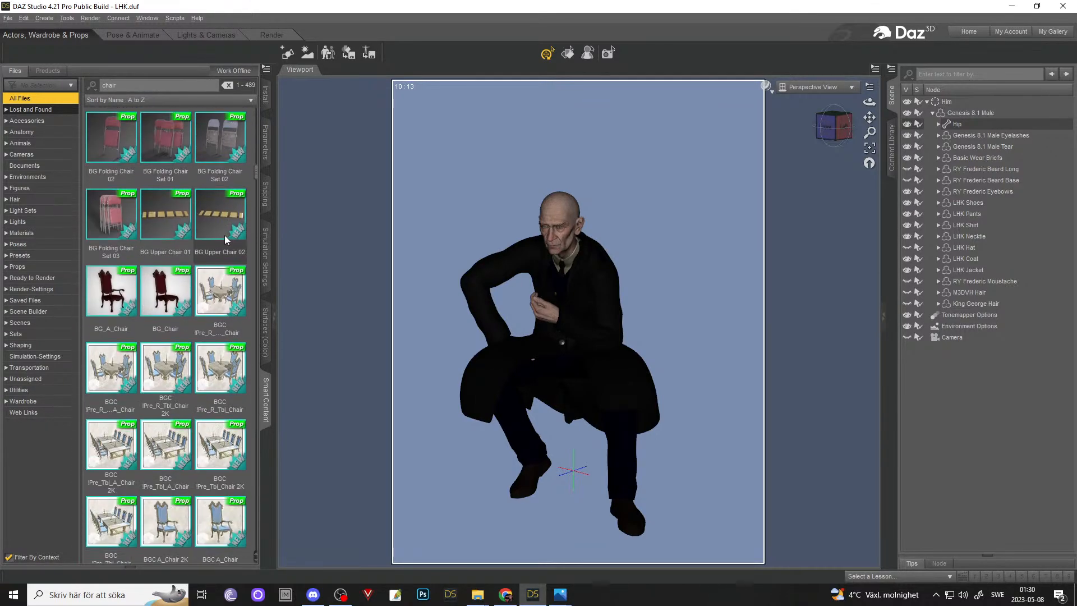
{"action": "scroll", "coordinate": [225, 240], "scroll_direction": "down", "scroll_amount": 5}
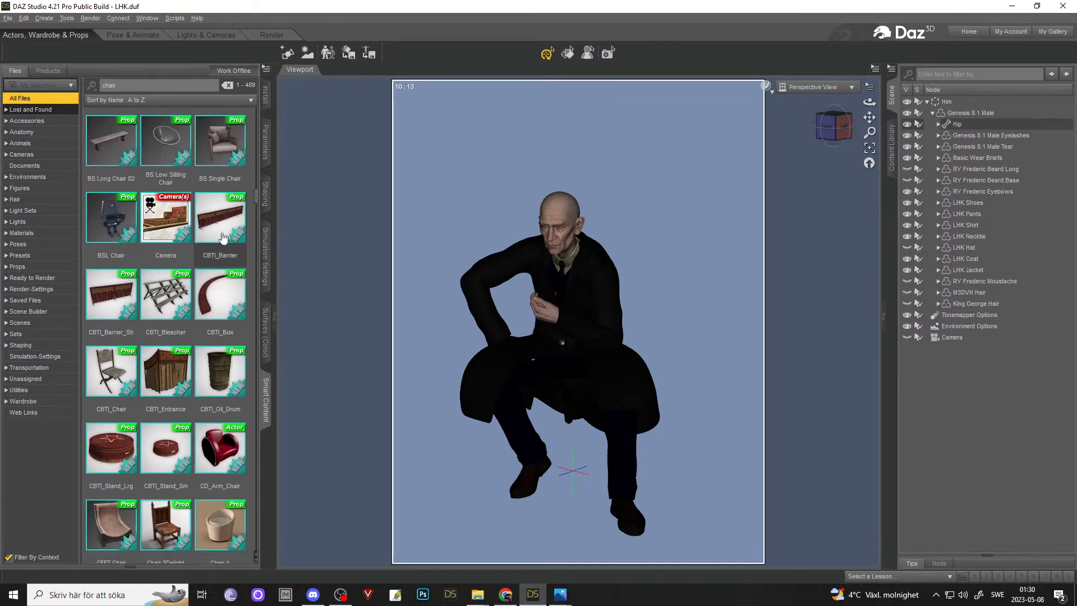
{"action": "scroll", "coordinate": [221, 235], "scroll_direction": "down", "scroll_amount": 2}
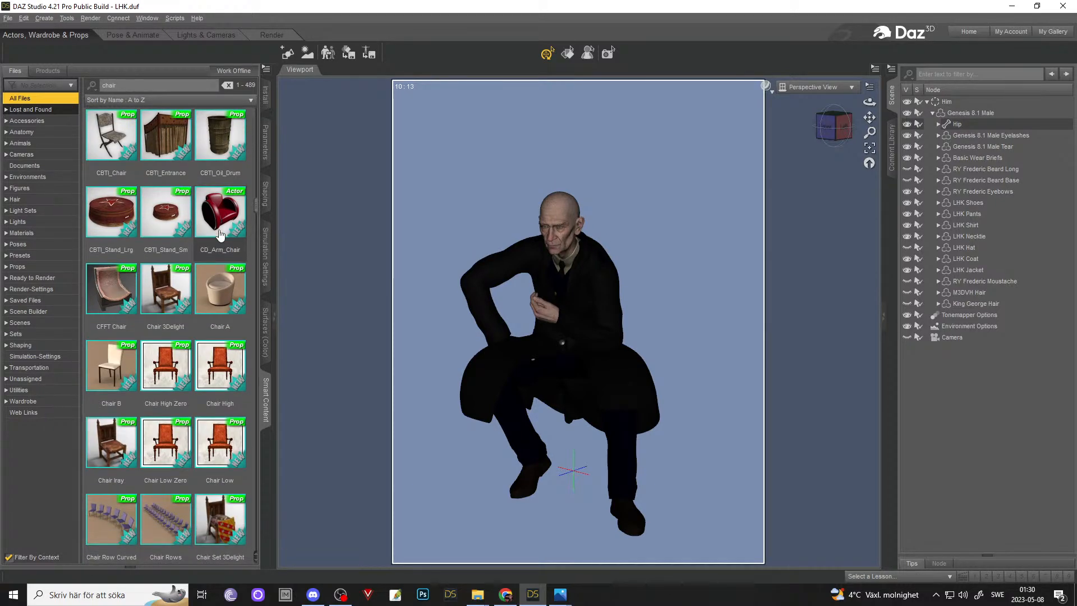
{"action": "scroll", "coordinate": [220, 234], "scroll_direction": "down", "scroll_amount": 6}
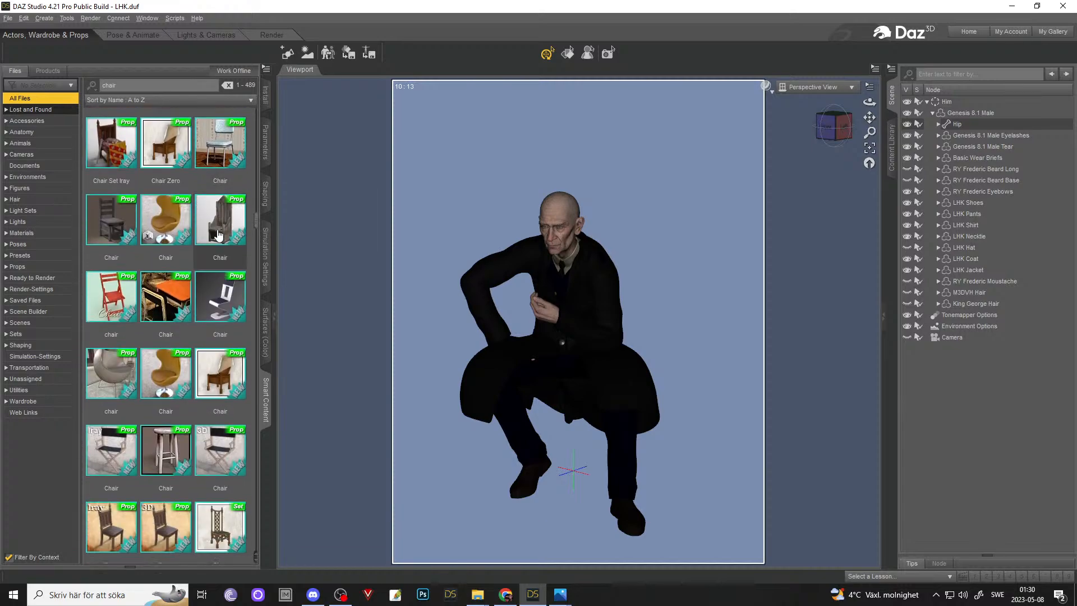
{"action": "left_click", "coordinate": [102, 213]}
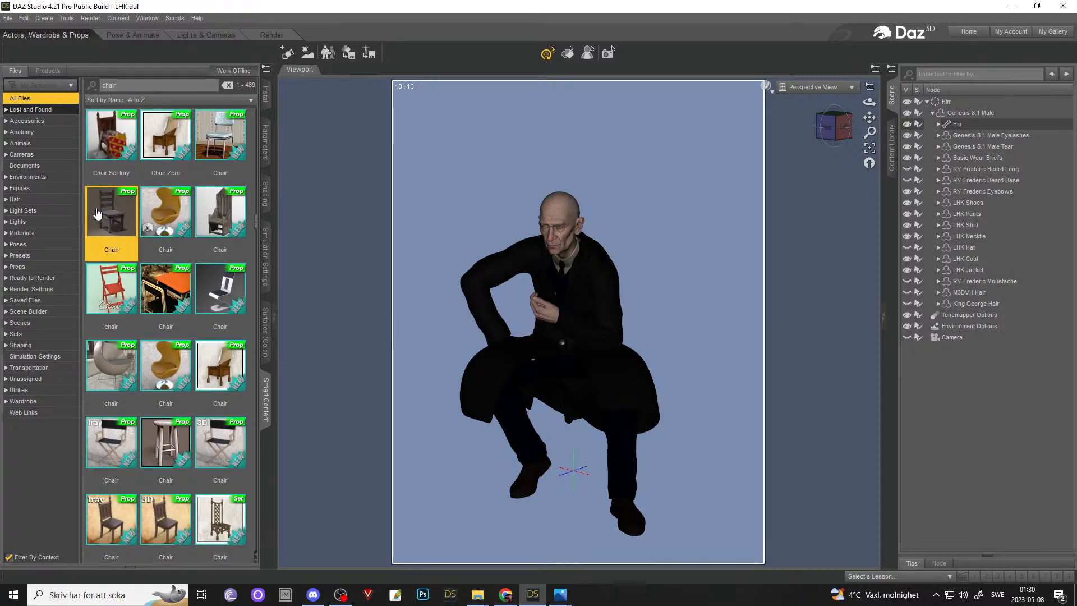
{"action": "double_click", "coordinate": [98, 214]}
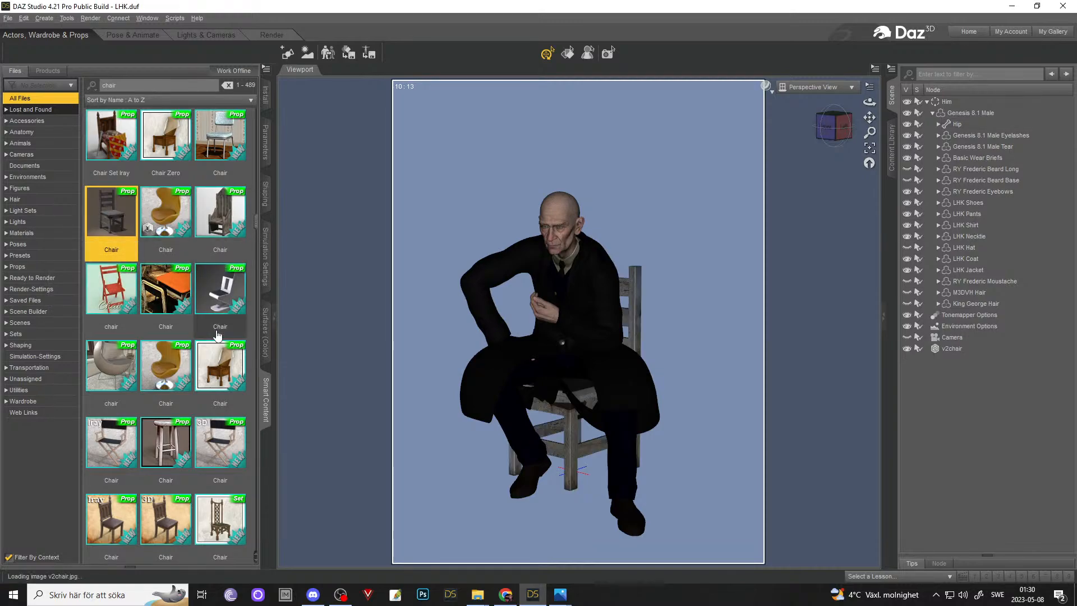
- Load the brown wooden Chair prop with the arched carved back and the CI Chair prop into the scene
{"action": "scroll", "coordinate": [219, 335], "scroll_direction": "down", "scroll_amount": 3}
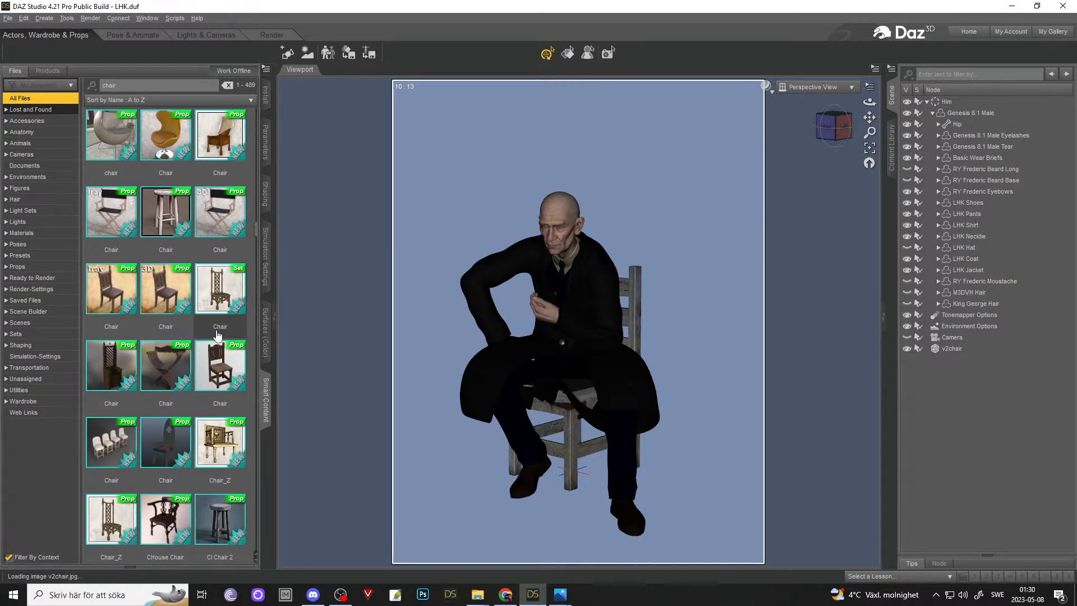
{"action": "double_click", "coordinate": [224, 371]}
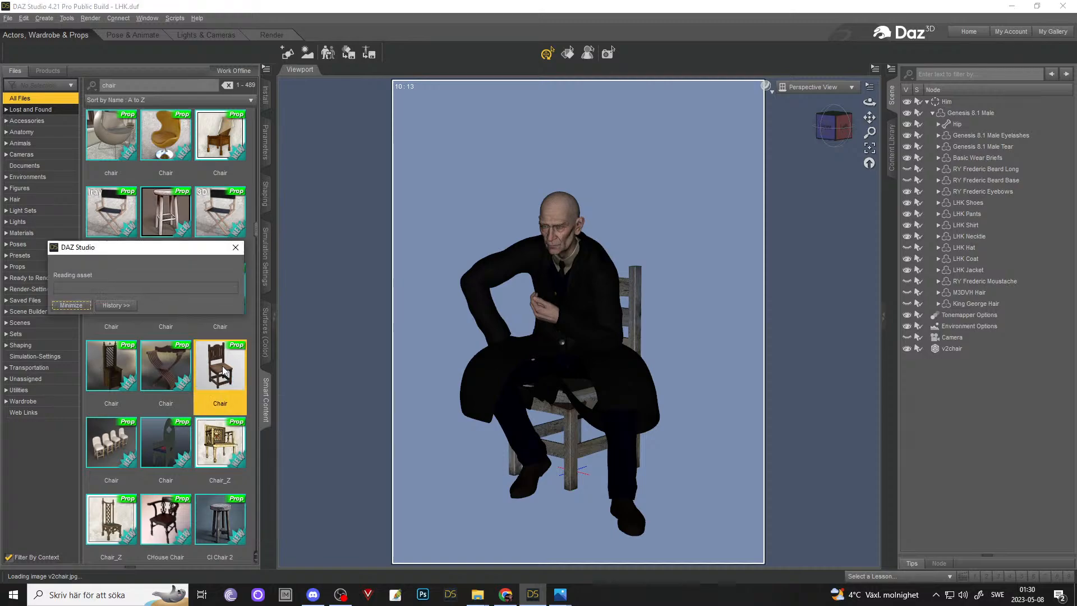
{"action": "scroll", "coordinate": [203, 335], "scroll_direction": "down", "scroll_amount": 3}
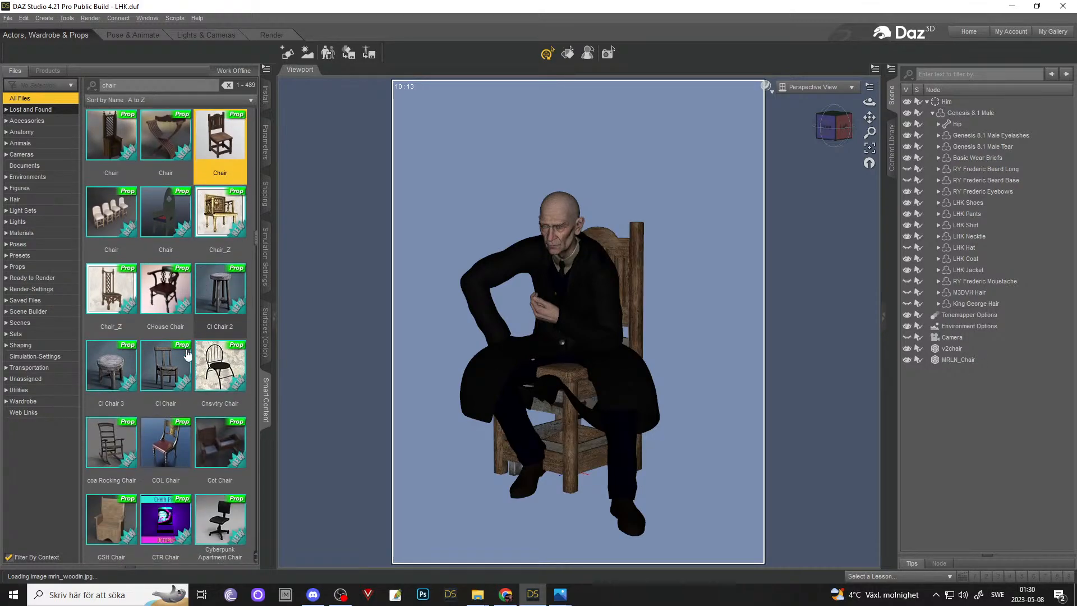
{"action": "mouse_move", "coordinate": [166, 375]}
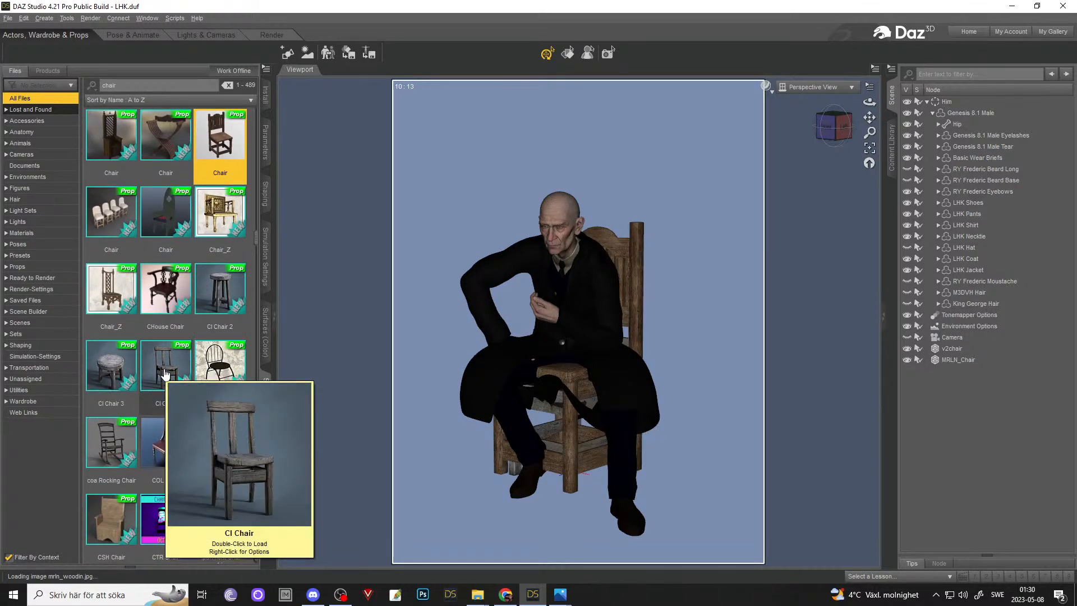
{"action": "double_click", "coordinate": [165, 374]}
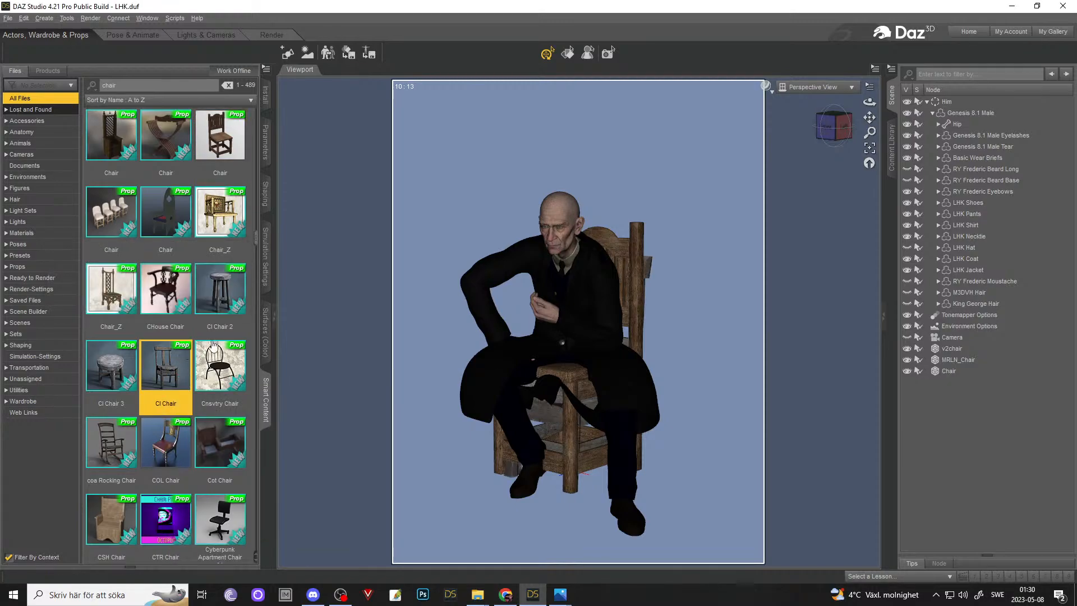
- Browse further through the chair results, from the CI Chair on to the MOP Wooden Chair variants, for more old wooden chairs
{"action": "scroll", "coordinate": [244, 370], "scroll_direction": "down", "scroll_amount": 3}
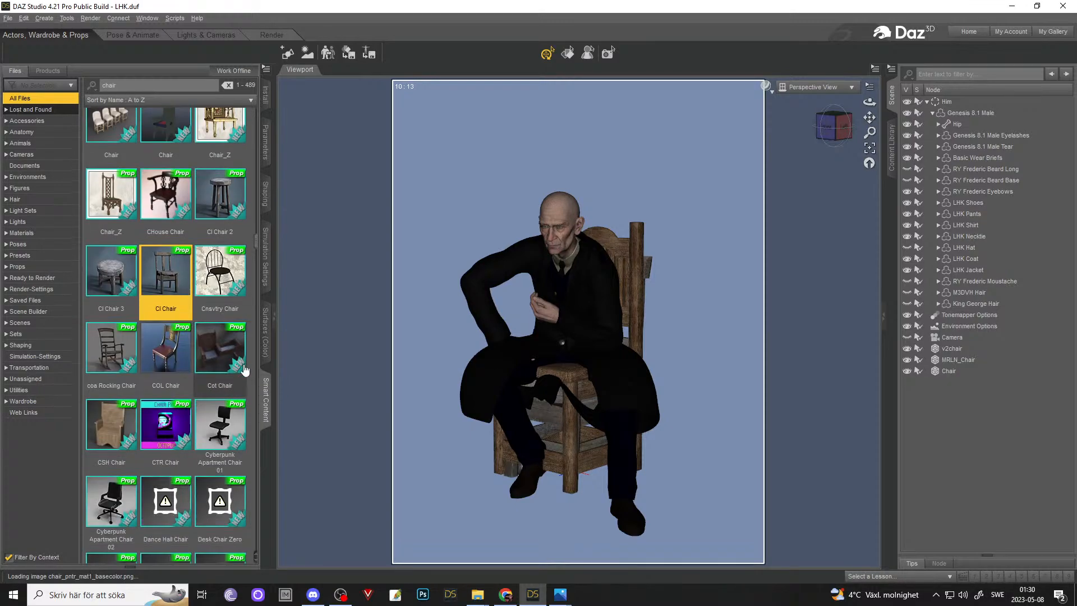
{"action": "scroll", "coordinate": [245, 371], "scroll_direction": "down", "scroll_amount": 8}
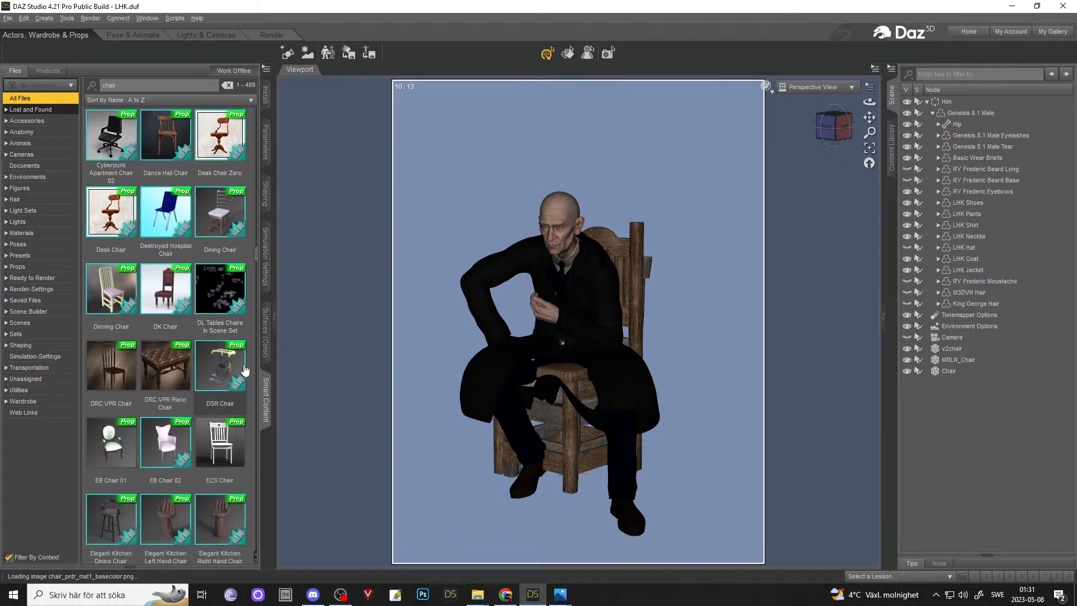
{"action": "scroll", "coordinate": [245, 370], "scroll_direction": "down", "scroll_amount": 5}
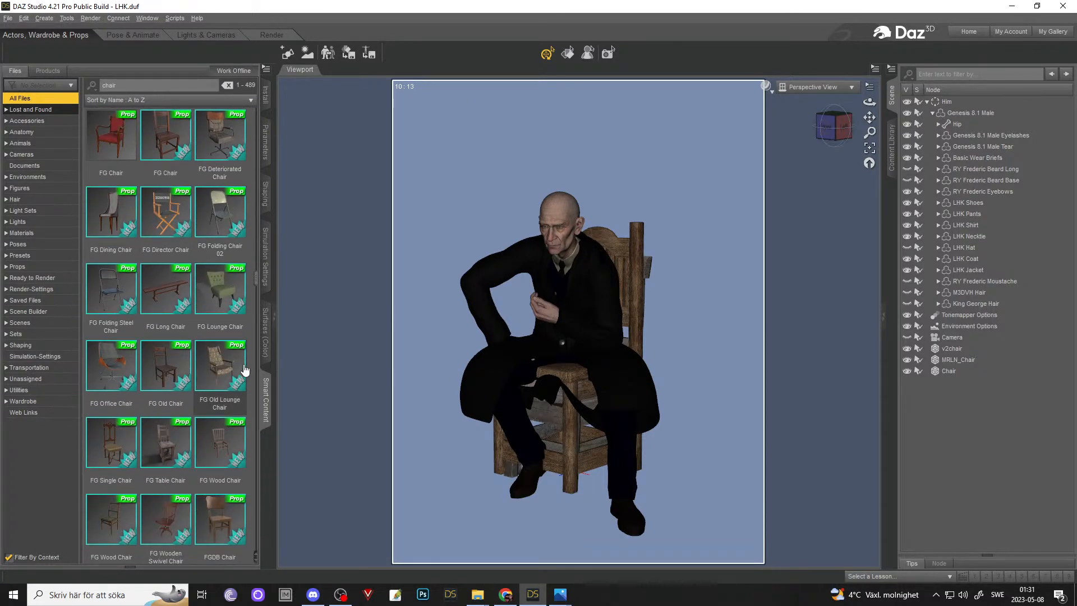
{"action": "scroll", "coordinate": [245, 370], "scroll_direction": "down", "scroll_amount": 3}
{"action": "scroll", "coordinate": [245, 370], "scroll_direction": "down", "scroll_amount": 3}
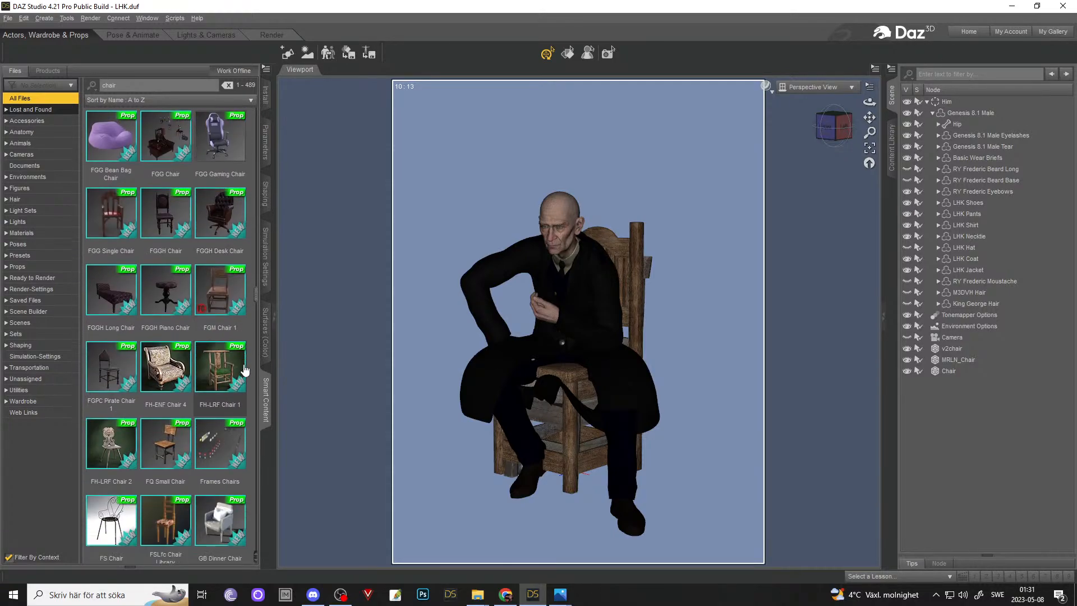
{"action": "scroll", "coordinate": [244, 370], "scroll_direction": "down", "scroll_amount": 3}
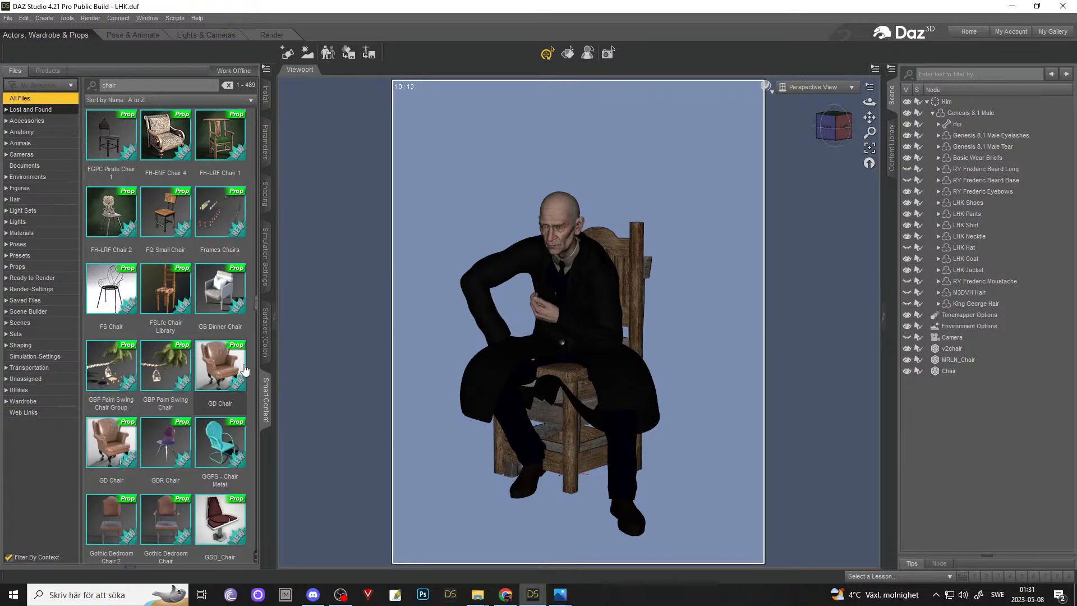
{"action": "scroll", "coordinate": [245, 371], "scroll_direction": "down", "scroll_amount": 3}
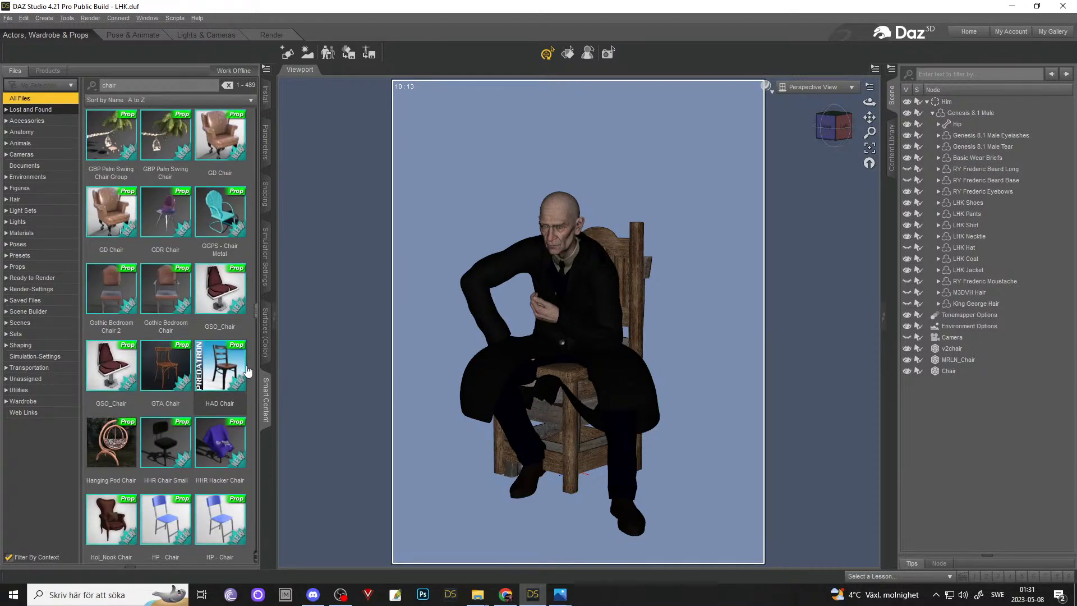
{"action": "scroll", "coordinate": [246, 371], "scroll_direction": "down", "scroll_amount": 3}
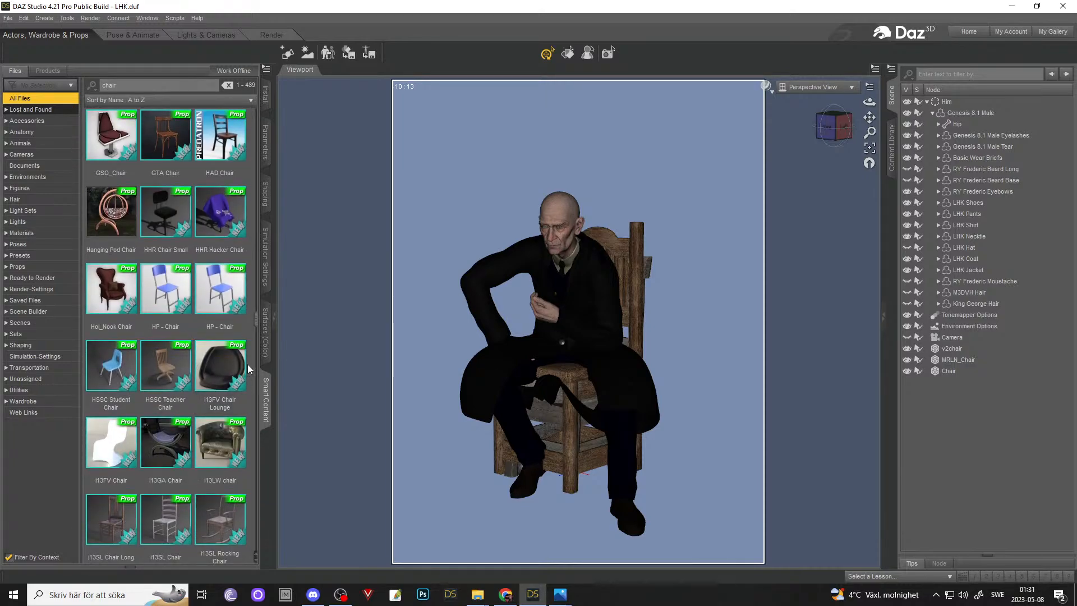
{"action": "scroll", "coordinate": [250, 367], "scroll_direction": "down", "scroll_amount": 3}
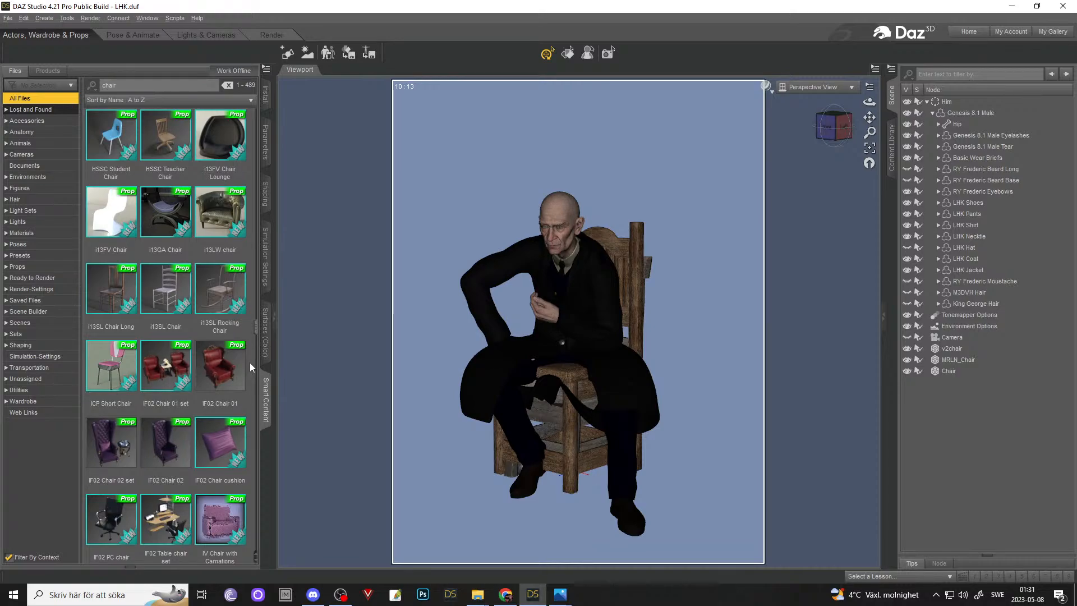
{"action": "scroll", "coordinate": [250, 363], "scroll_direction": "down", "scroll_amount": 3}
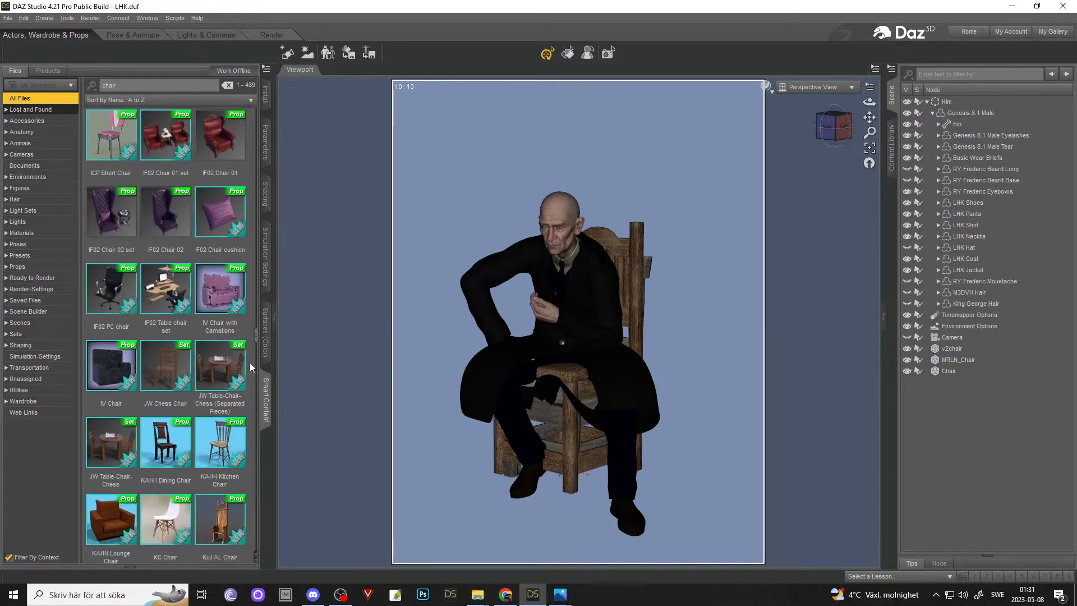
{"action": "scroll", "coordinate": [250, 362], "scroll_direction": "down", "scroll_amount": 3}
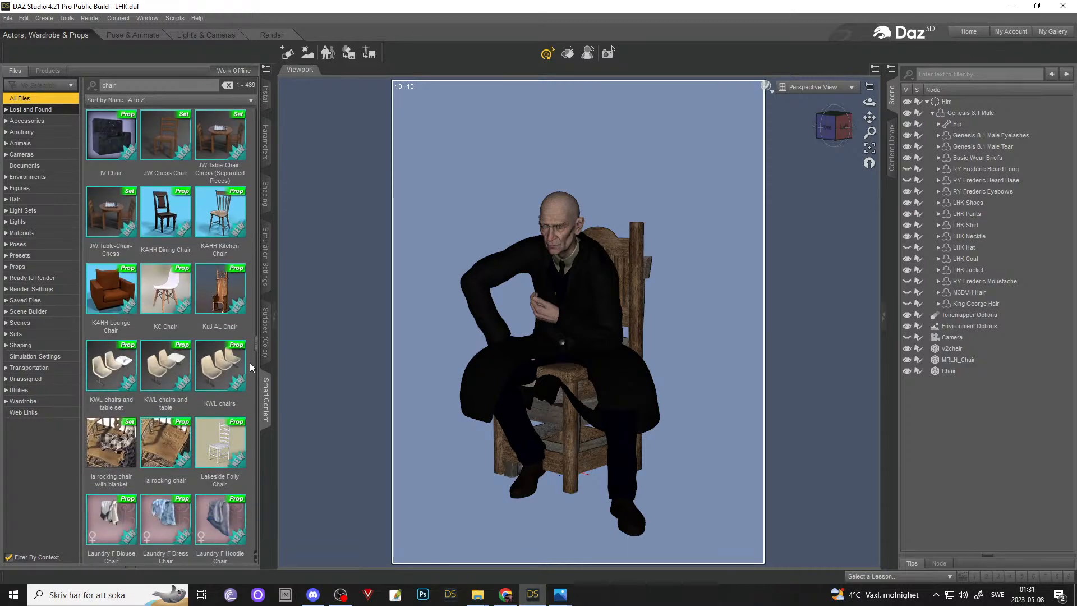
{"action": "scroll", "coordinate": [250, 362], "scroll_direction": "down", "scroll_amount": 3}
{"action": "scroll", "coordinate": [251, 362], "scroll_direction": "down", "scroll_amount": 6}
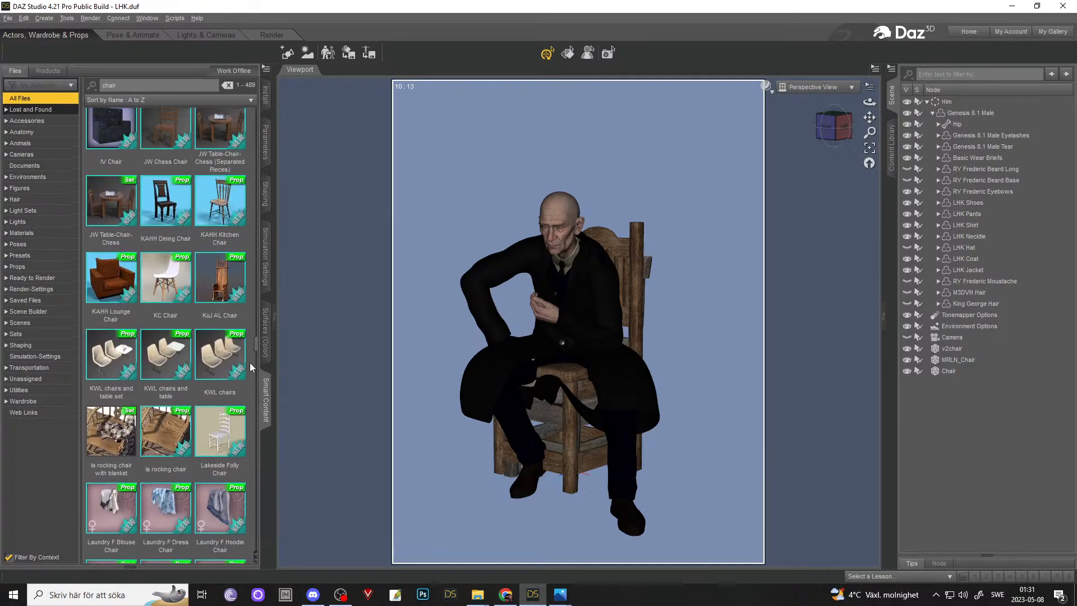
{"action": "scroll", "coordinate": [250, 363], "scroll_direction": "down", "scroll_amount": 6}
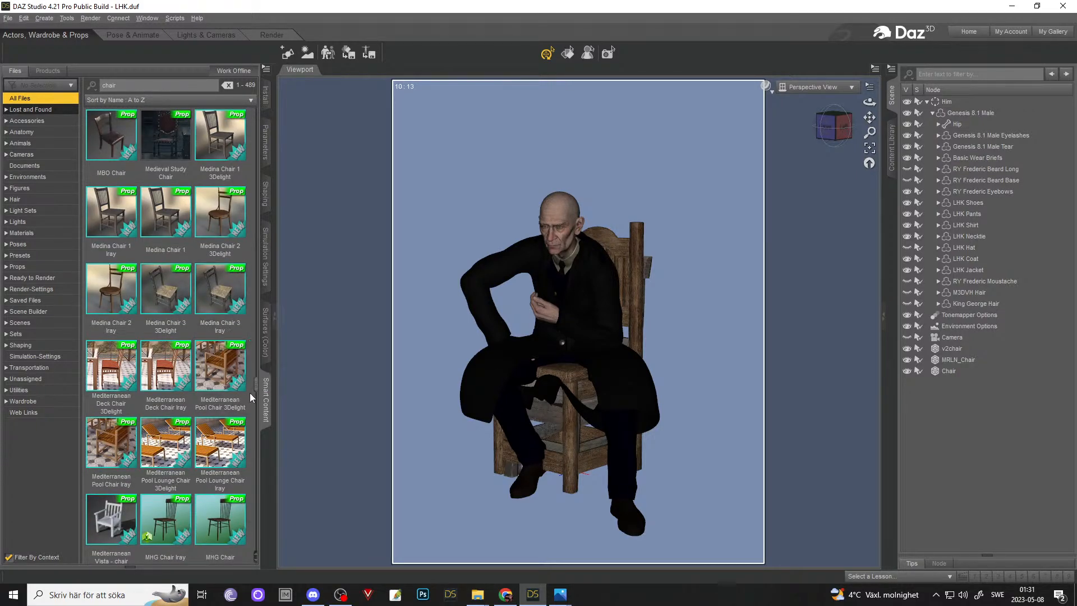
{"action": "scroll", "coordinate": [252, 380], "scroll_direction": "down", "scroll_amount": 8}
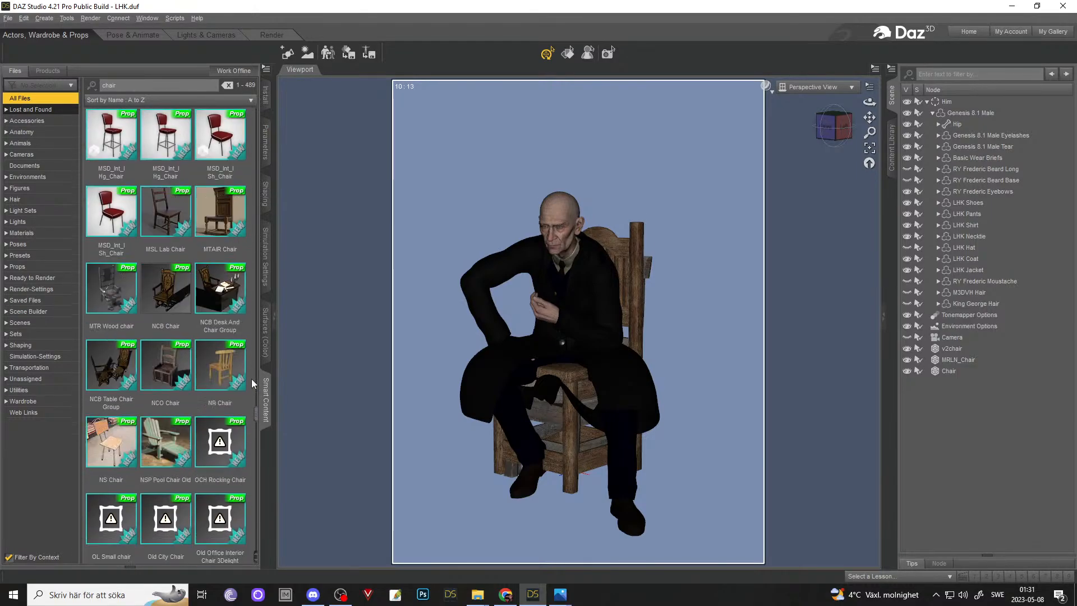
{"action": "scroll", "coordinate": [252, 379], "scroll_direction": "up", "scroll_amount": 4}
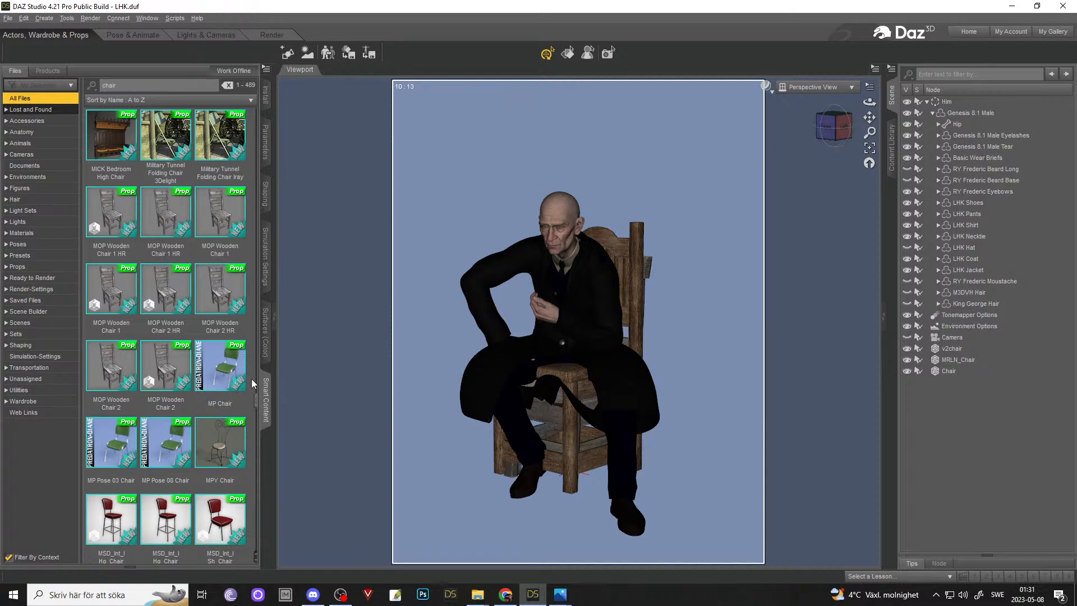
- Compare the MOP Wooden Chair variants and load MOP Wooden Chair 1 into the scene
{"action": "left_click", "coordinate": [112, 229]}
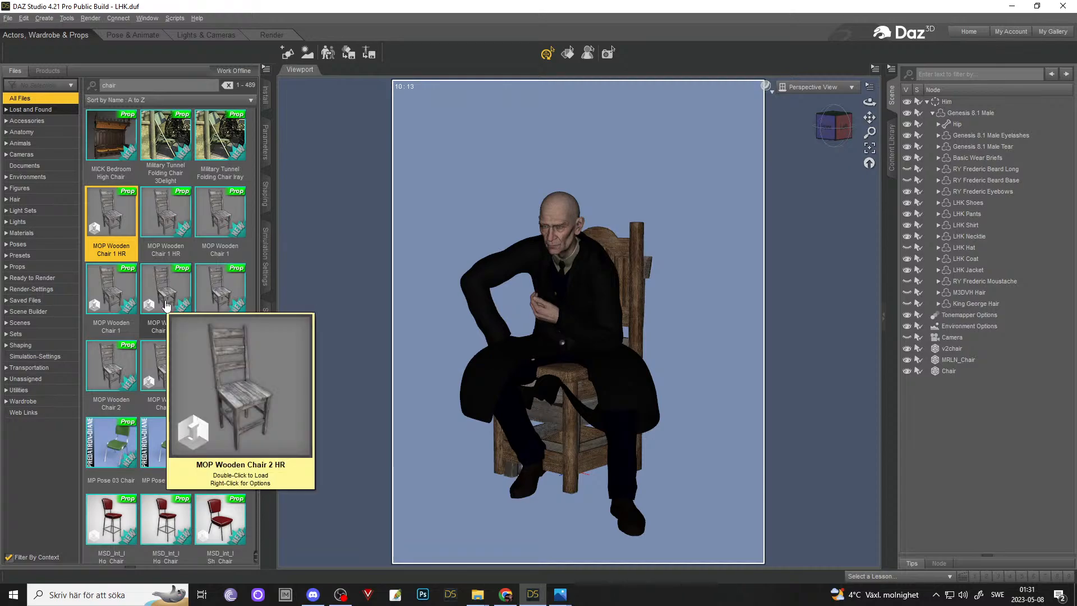
{"action": "mouse_move", "coordinate": [110, 296]}
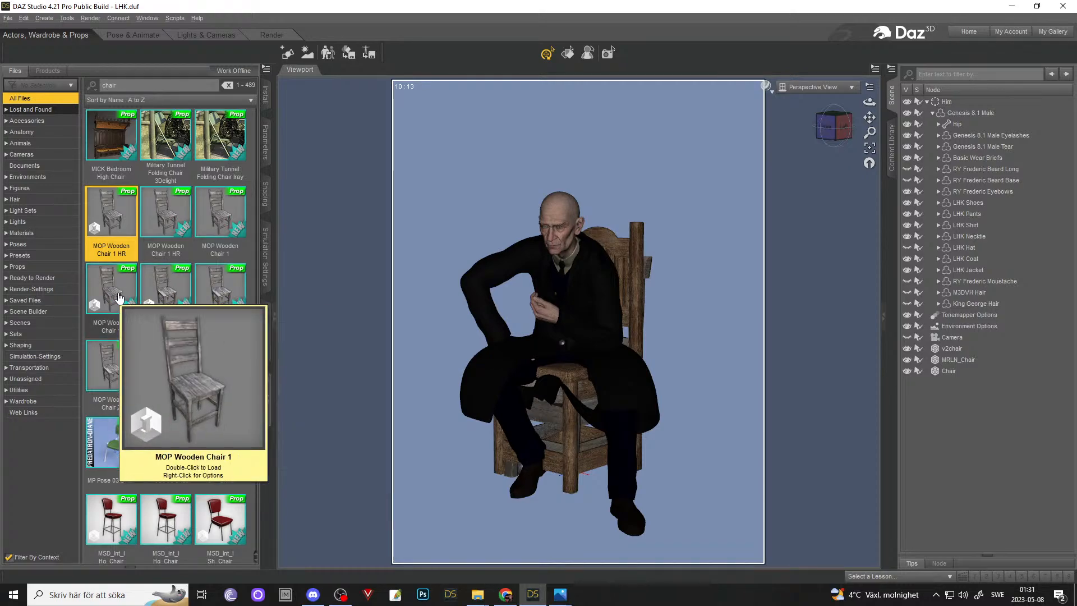
{"action": "double_click", "coordinate": [127, 296]}
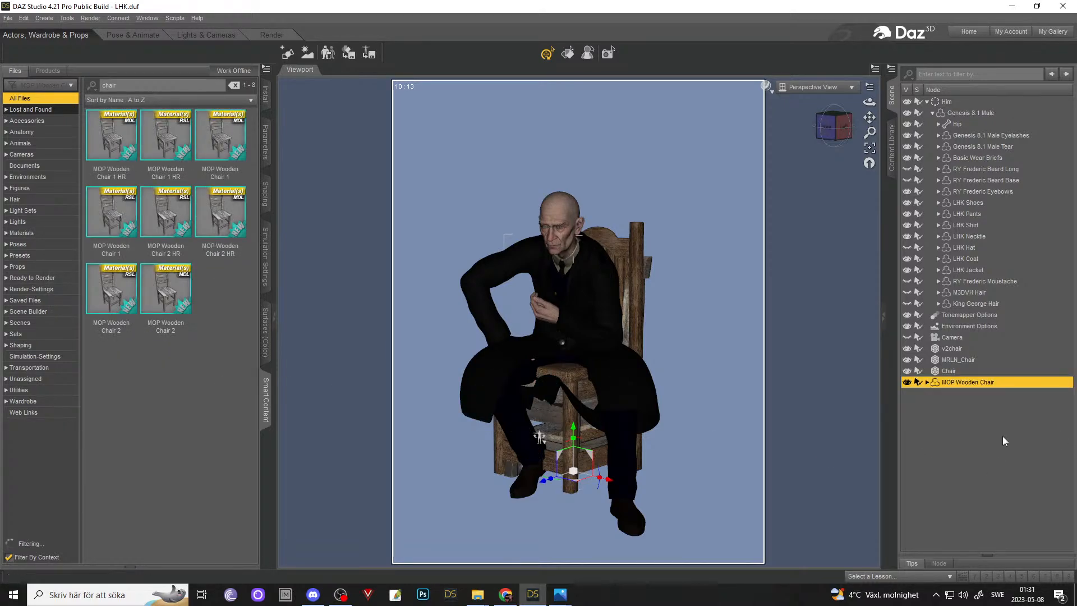
- Move the MRLN_Chair out from behind the seated figure to compare it, and delete it from the scene
{"action": "left_click", "coordinate": [981, 423]}
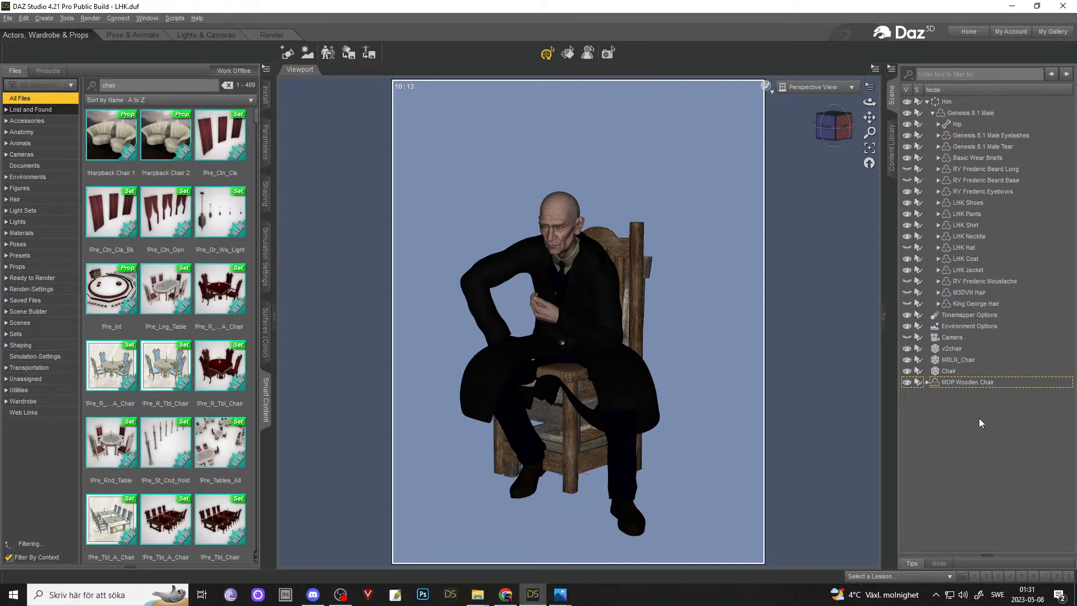
{"action": "left_click", "coordinate": [950, 360]}
{"action": "left_click", "coordinate": [266, 141]}
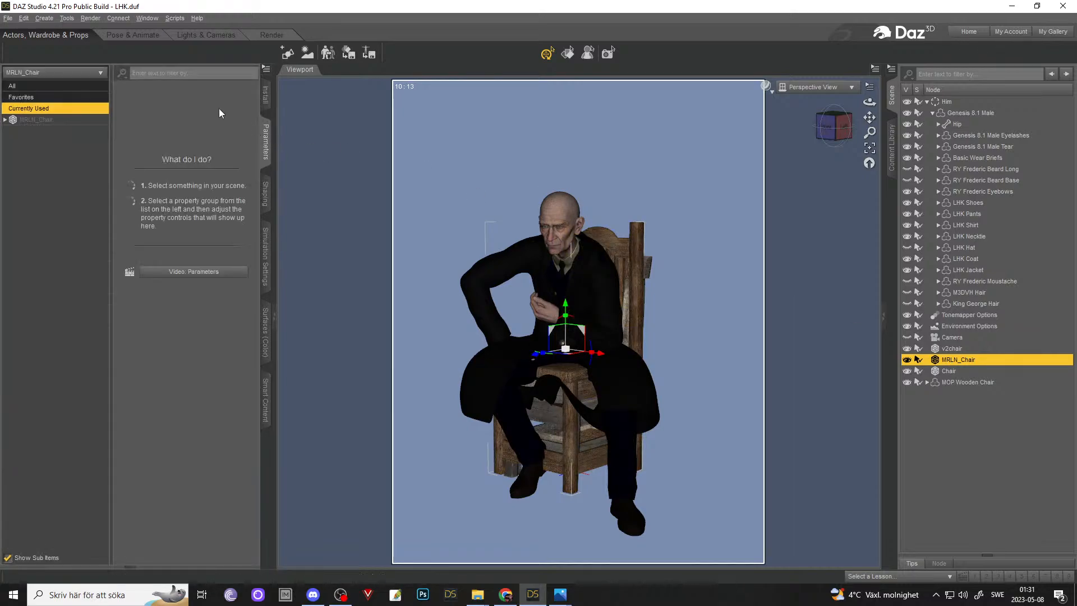
{"action": "left_click_drag", "start_coordinate": [599, 352], "coordinate": [716, 368]}
{"action": "right_click", "coordinate": [952, 359]}
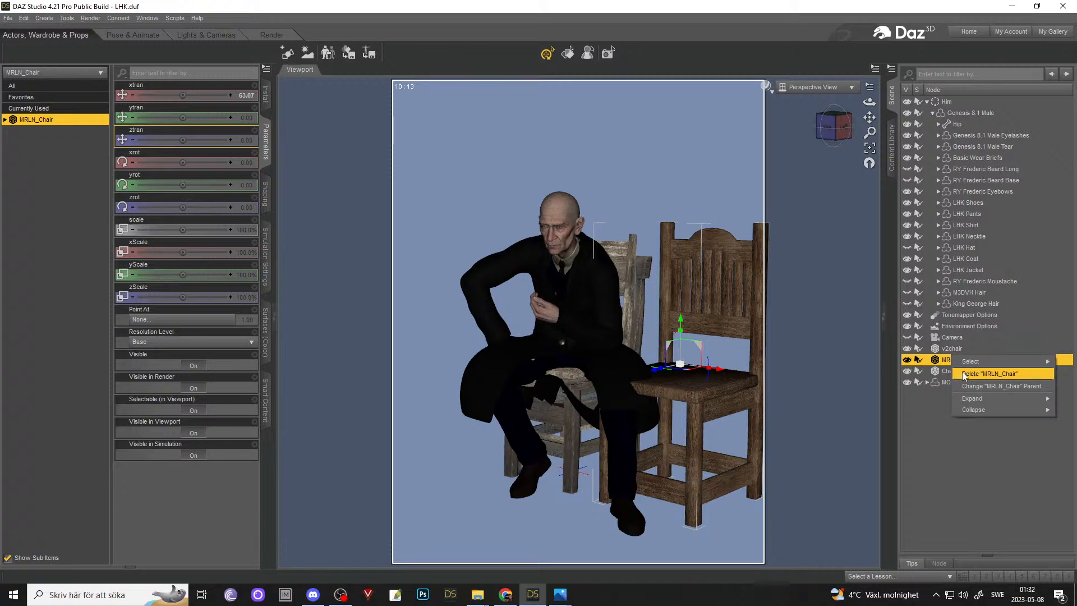
{"action": "left_click", "coordinate": [990, 373]}
- Move the v2chair out beside the figure along X to compare it, and delete it from the scene
{"action": "left_click", "coordinate": [952, 349]}
{"action": "left_click_drag", "start_coordinate": [183, 95], "coordinate": [205, 95]}
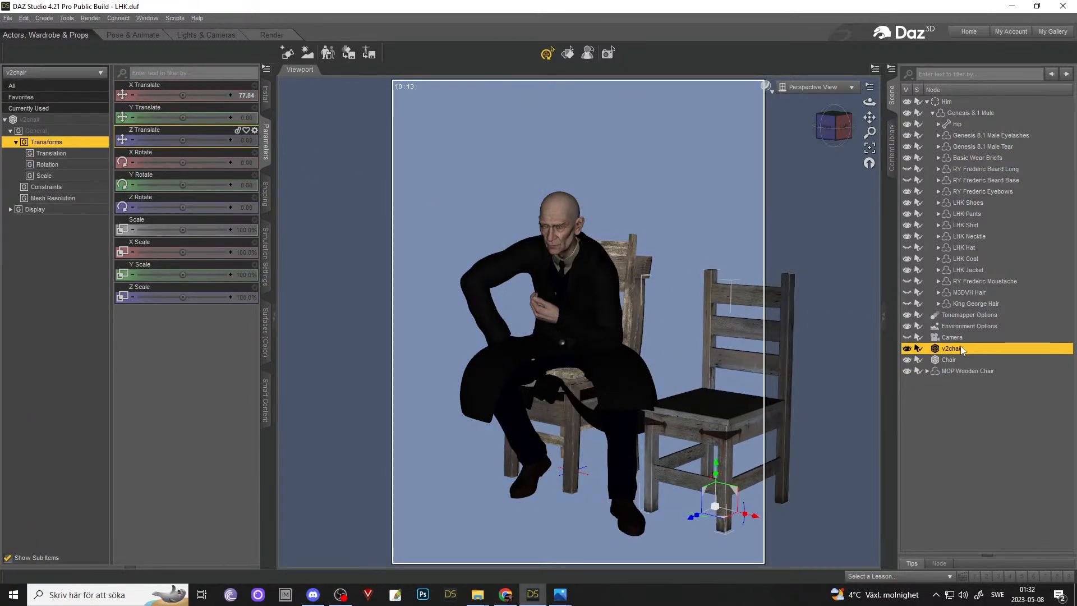
{"action": "right_click", "coordinate": [942, 348]}
{"action": "left_click", "coordinate": [951, 363]}
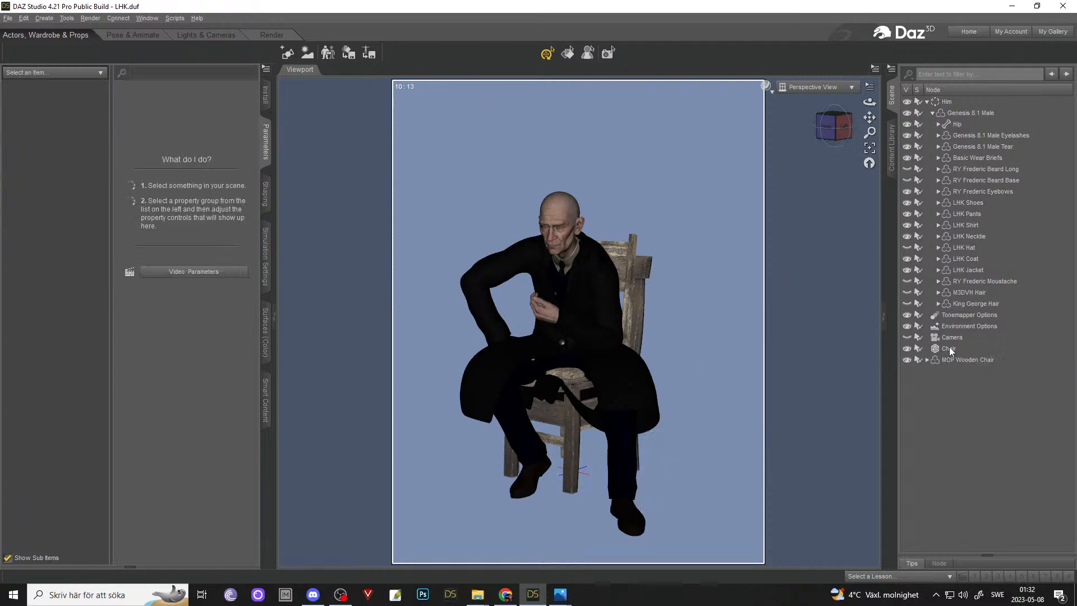
- Place the two remaining chairs on opposite sides of the figure, Chair at about X 60 and MOP Wooden Chair at about X -86
{"action": "left_click", "coordinate": [949, 348]}
{"action": "left_click_drag", "start_coordinate": [174, 94], "coordinate": [826, 280]}
{"action": "left_click", "coordinate": [954, 359]}
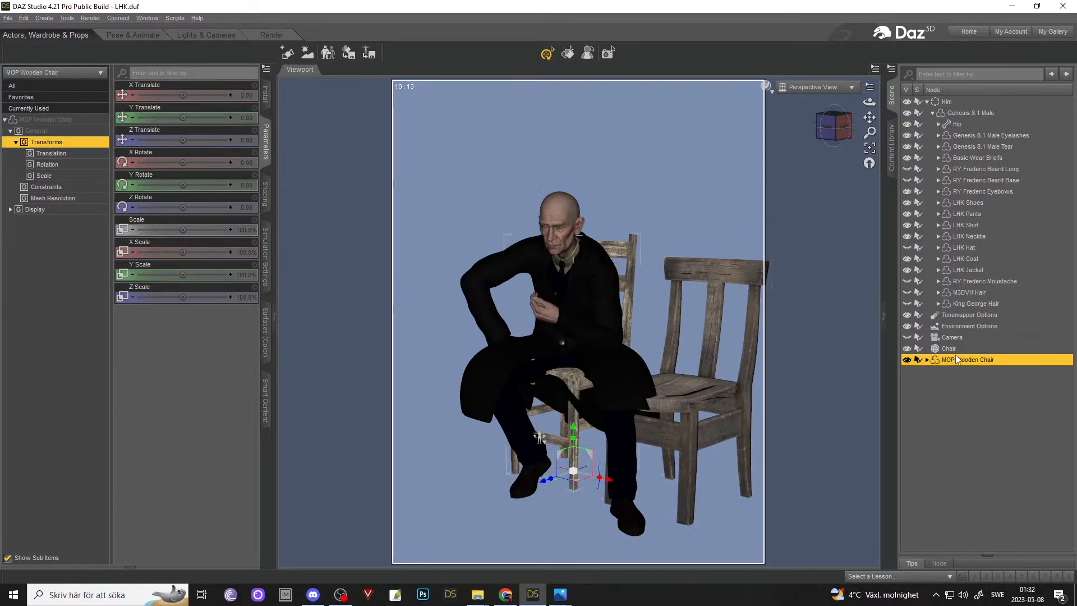
{"action": "left_click_drag", "start_coordinate": [539, 438], "coordinate": [418, 407]}
{"action": "left_click", "coordinate": [945, 349]}
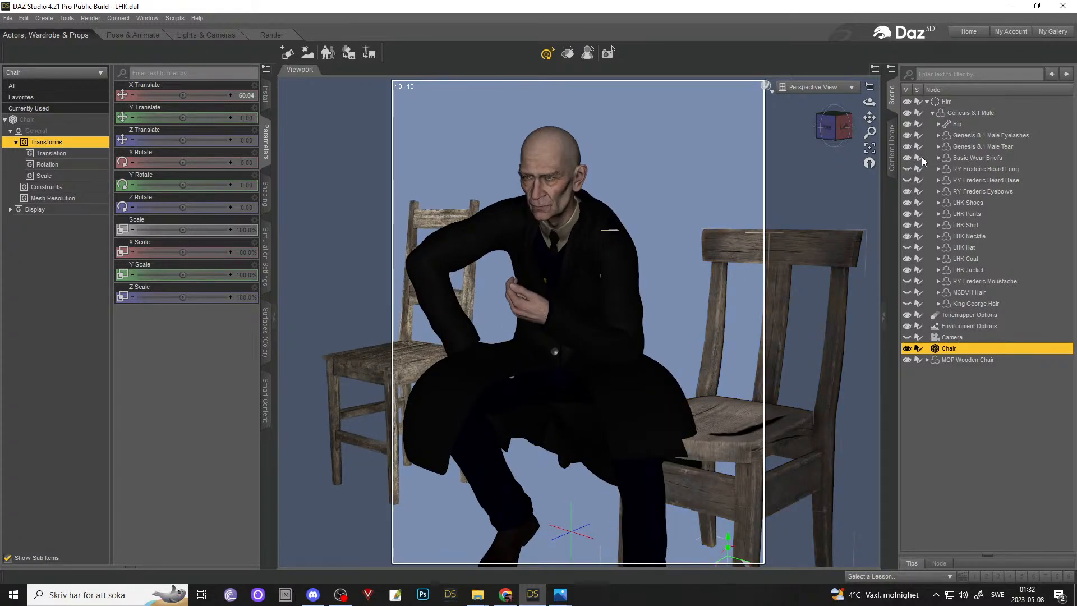
{"action": "mouse_move", "coordinate": [869, 117]}
{"action": "left_mouse_down"}
{"action": "mouse_move", "coordinate": [870, 148]}
{"action": "mouse_move", "coordinate": [890, 102]}
{"action": "mouse_move", "coordinate": [864, 103]}
{"action": "mouse_move", "coordinate": [875, 103]}
{"action": "left_mouse_up"}
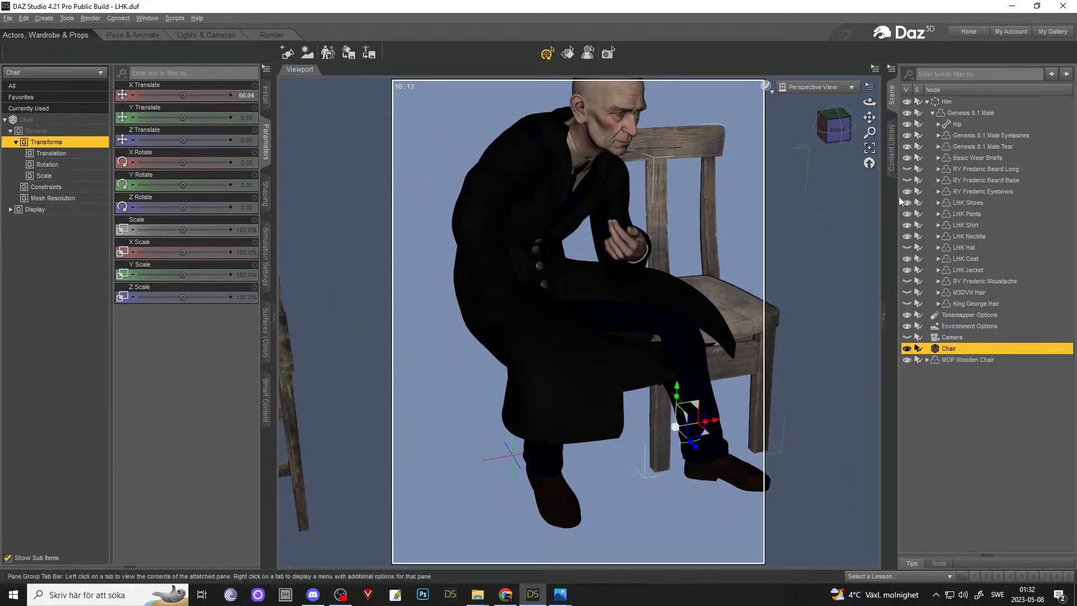
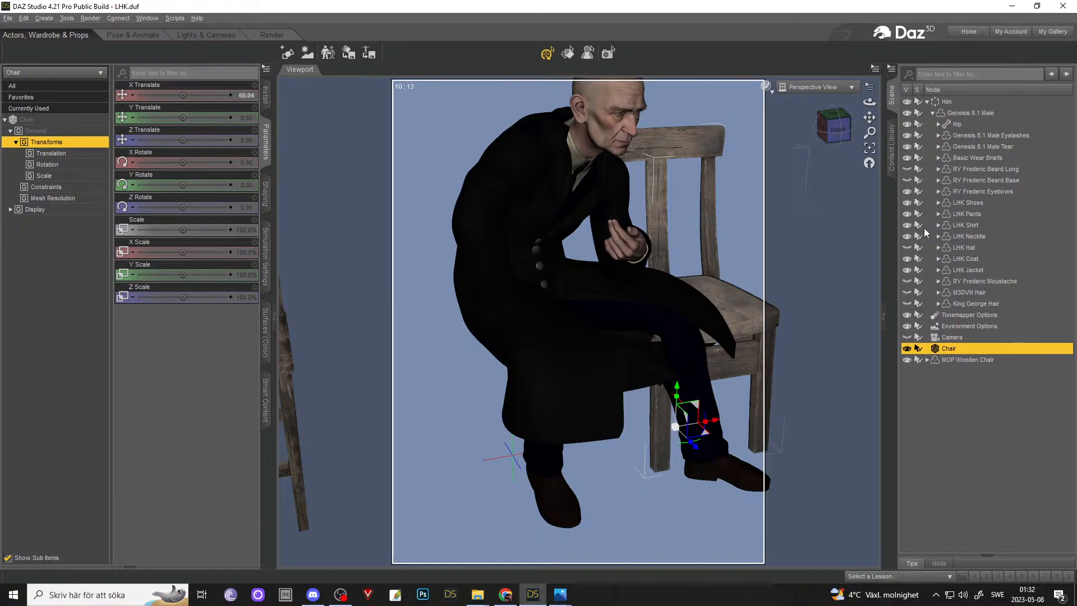
- Hide the LHK Coat so the figure's seated pose can be judged against the chairs
{"action": "left_click", "coordinate": [963, 260]}
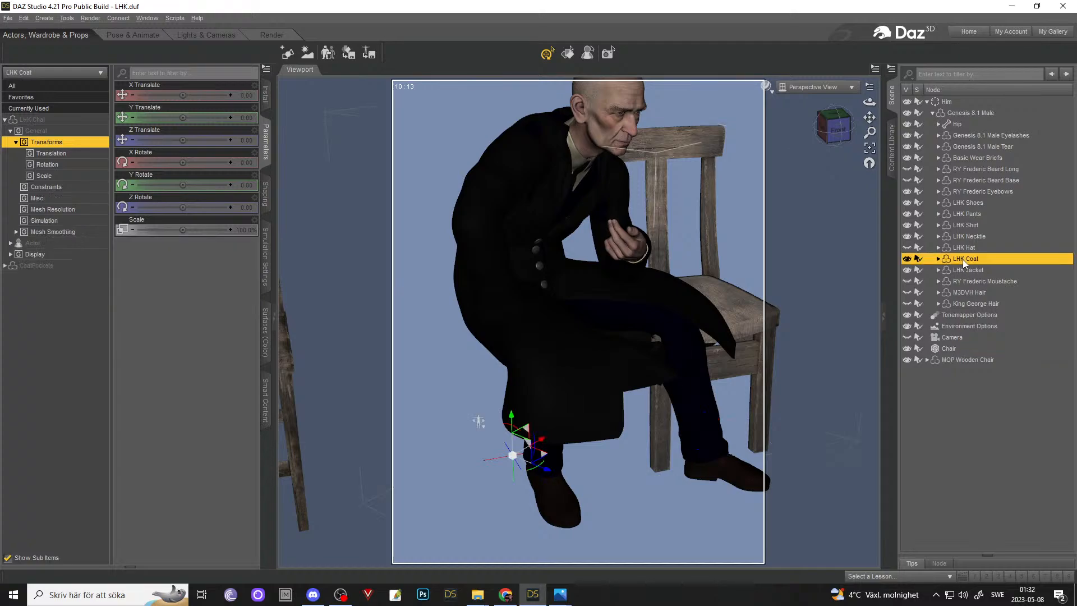
{"action": "left_click", "coordinate": [907, 258]}
{"action": "left_click_drag", "start_coordinate": [869, 102], "coordinate": [871, 102]}
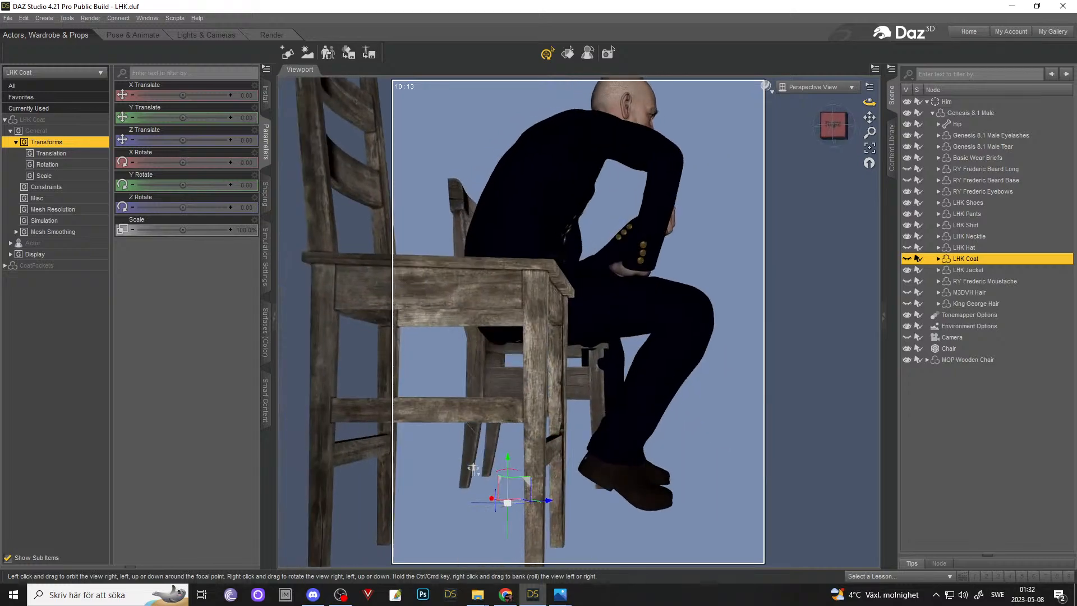
{"action": "left_click_drag", "start_coordinate": [473, 468], "coordinate": [584, 432]}
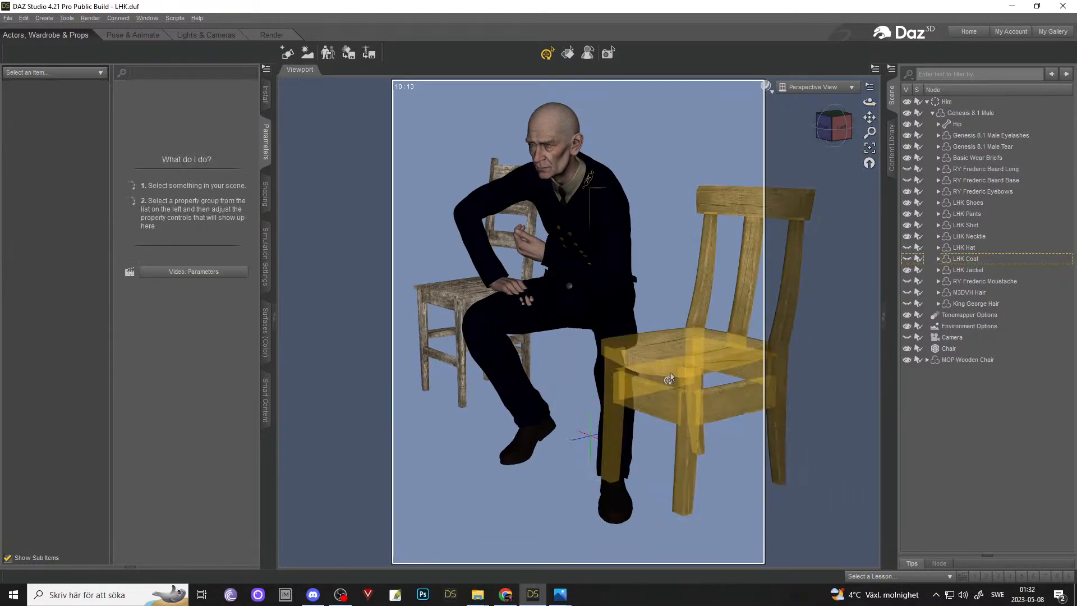
- Create a plane primitive as a floor at the world center, with Y Positive axis, size 1 m and 1 division
{"action": "left_click", "coordinate": [43, 18]}
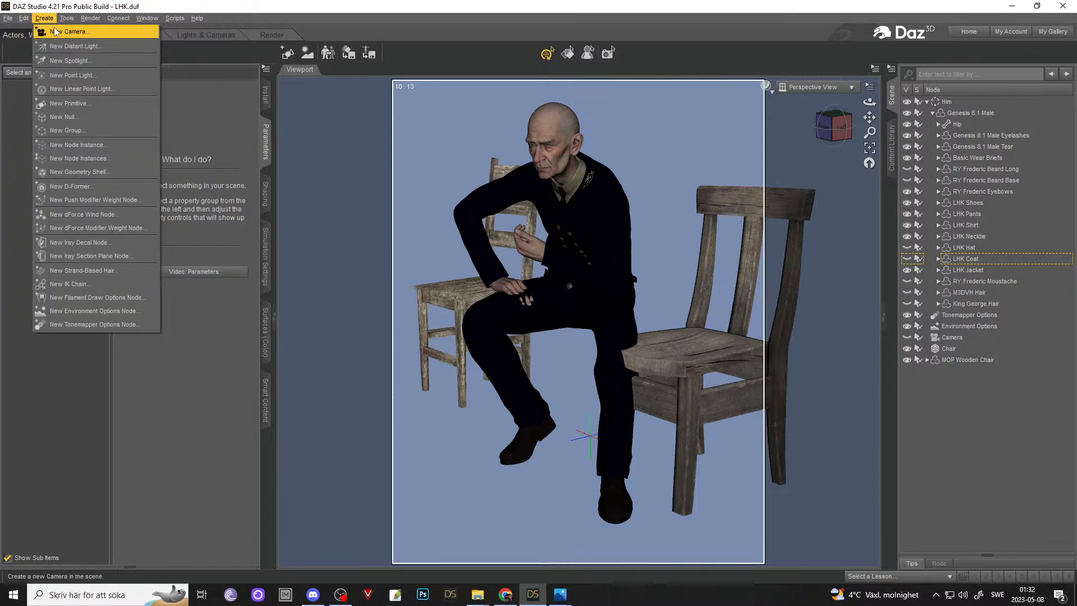
{"action": "left_click", "coordinate": [44, 18]}
{"action": "left_click", "coordinate": [44, 18]}
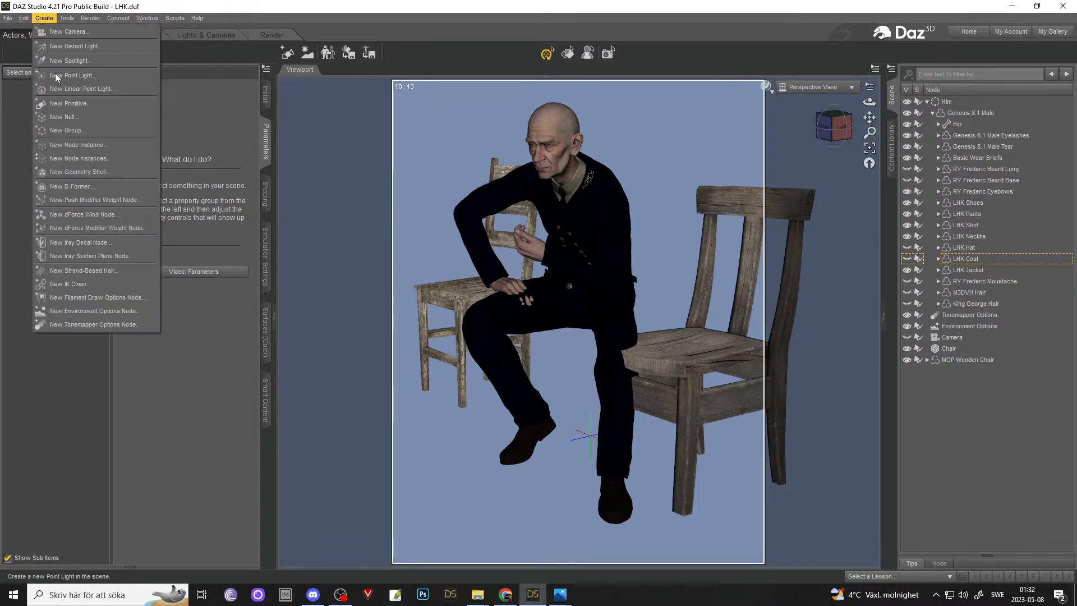
{"action": "left_click", "coordinate": [67, 103]}
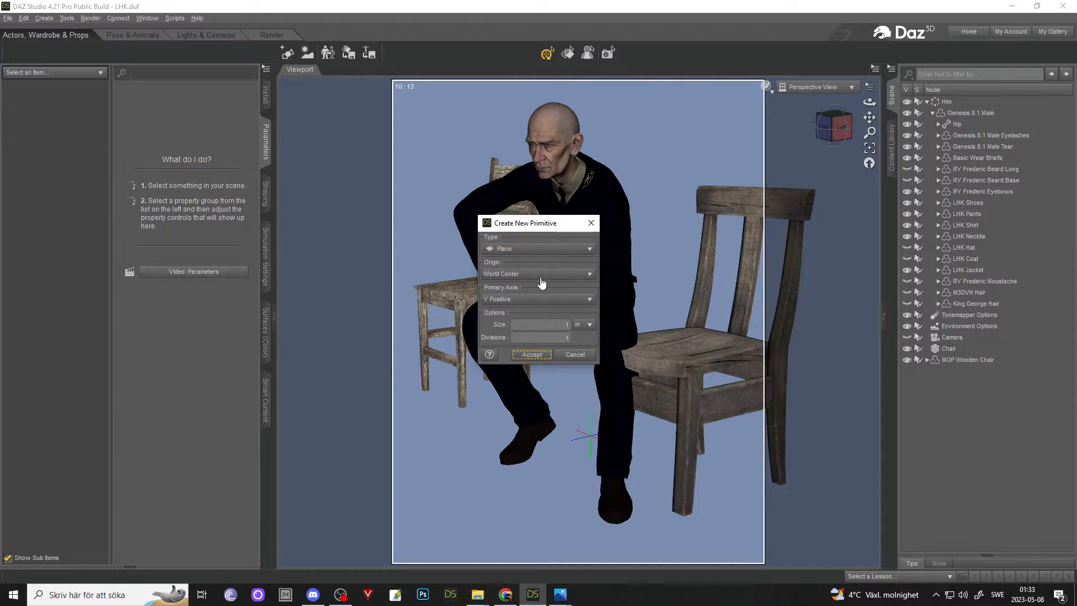
{"action": "left_click", "coordinate": [533, 355]}
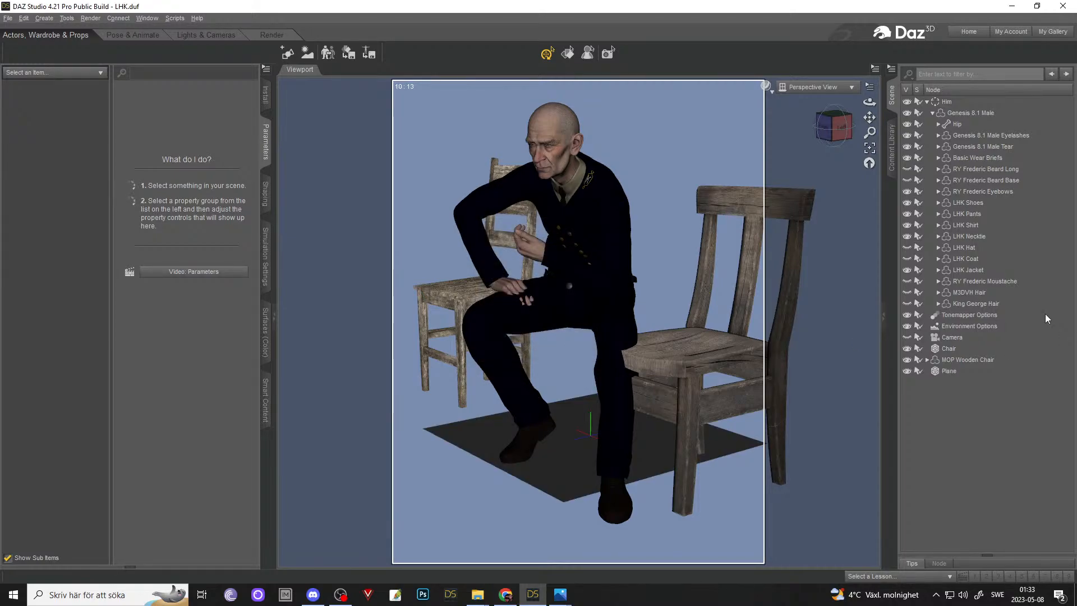
- Enlarge the floor plane to about 294% X Scale and 337% Z Scale
{"action": "left_click", "coordinate": [960, 374]}
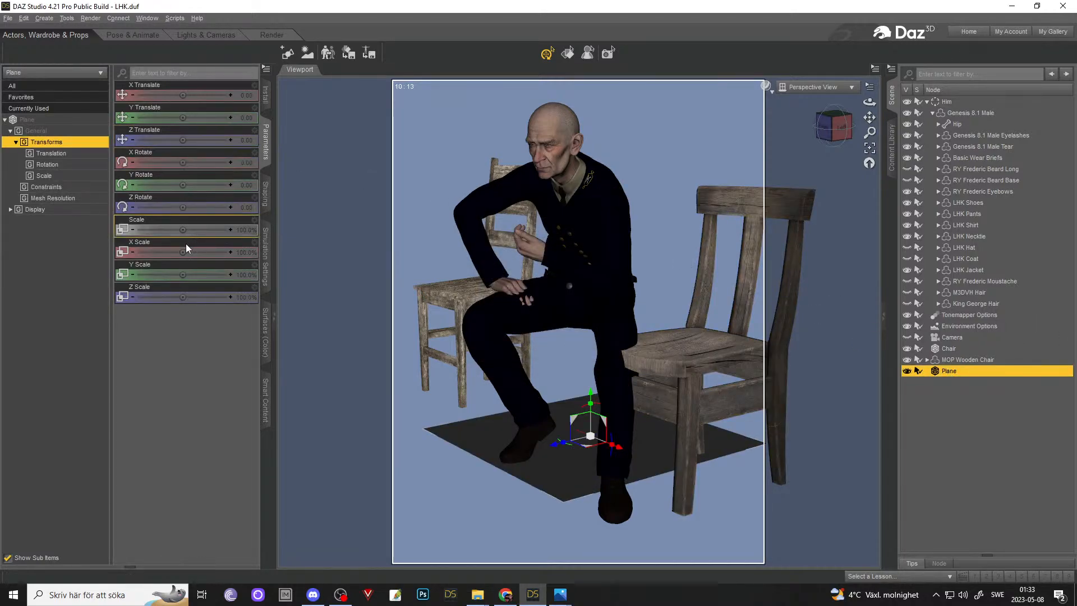
{"action": "left_click_drag", "start_coordinate": [183, 252], "coordinate": [209, 252]}
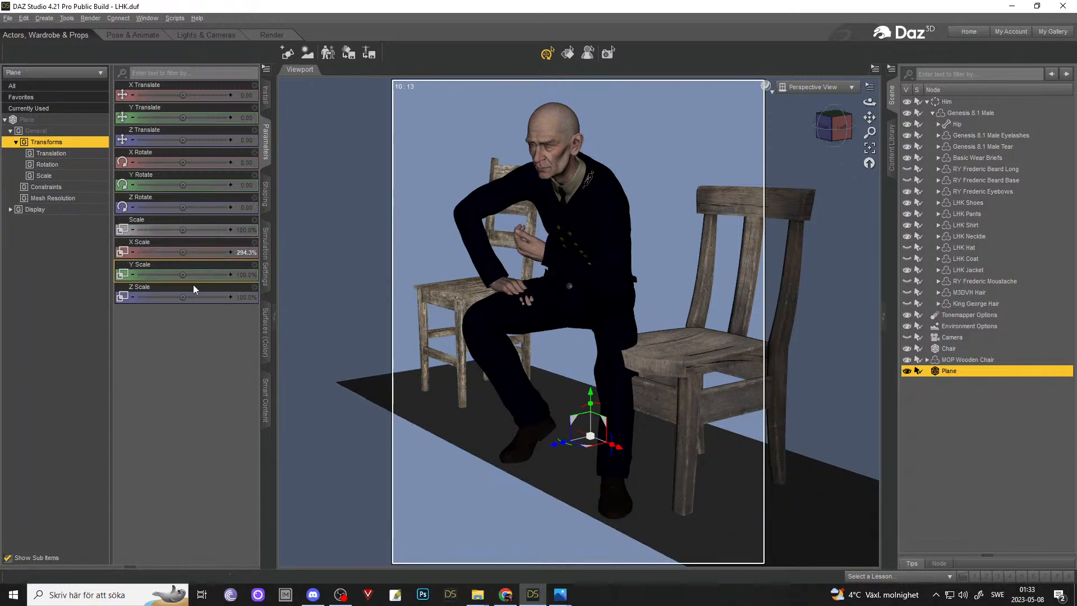
{"action": "left_click_drag", "start_coordinate": [195, 289], "coordinate": [222, 289]}
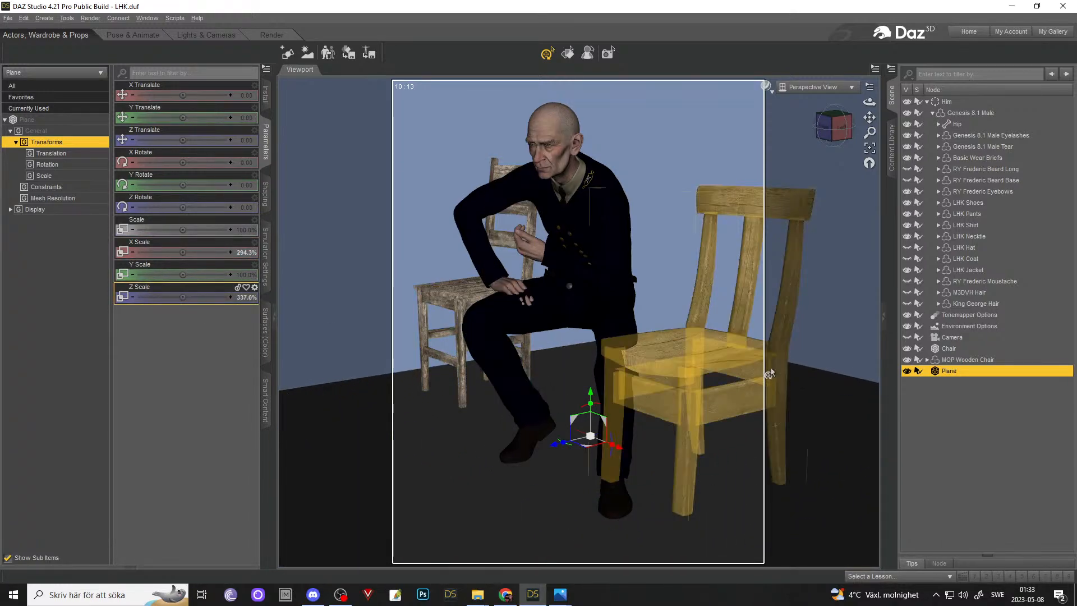
- Check the chair legs against the floor plane and raise the Chair slightly along Y
{"action": "scroll", "coordinate": [699, 362], "scroll_direction": "up", "scroll_amount": 3}
{"action": "left_click_drag", "start_coordinate": [869, 118], "coordinate": [839, 93]}
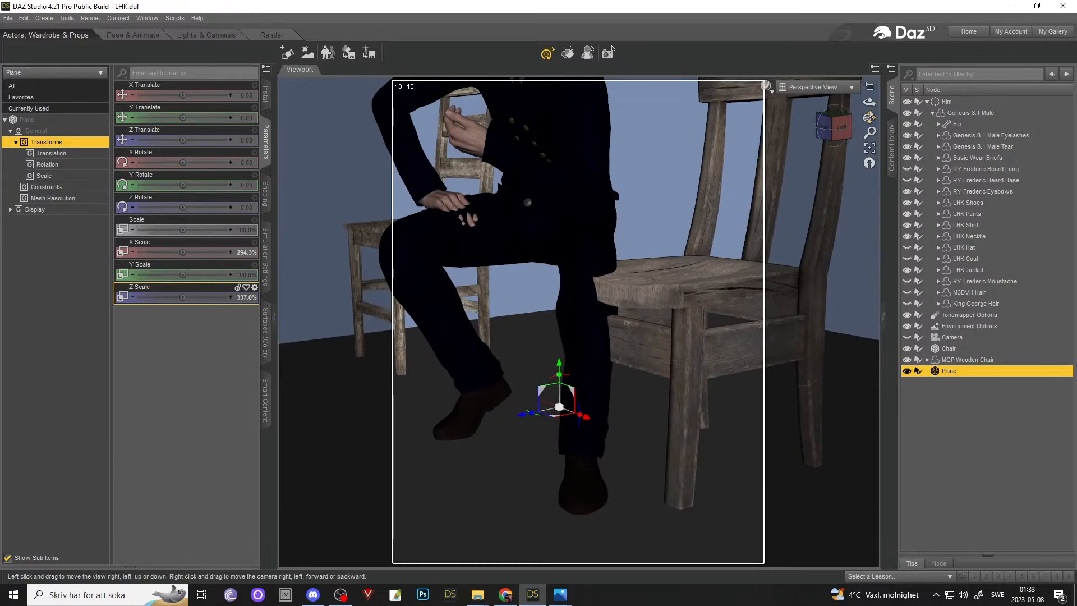
{"action": "left_click", "coordinate": [973, 359]}
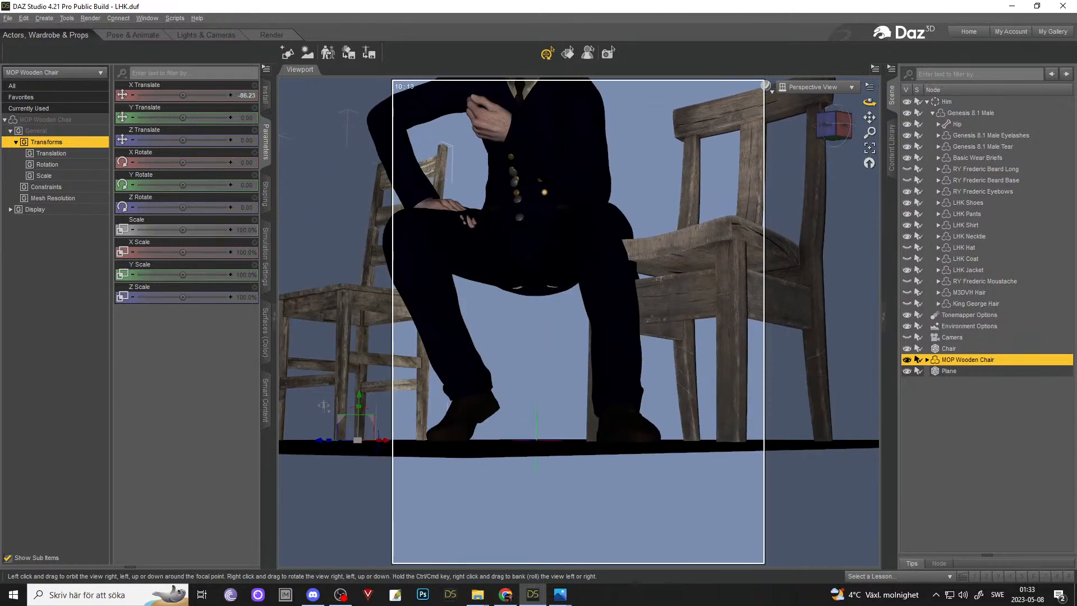
{"action": "left_click", "coordinate": [953, 372]}
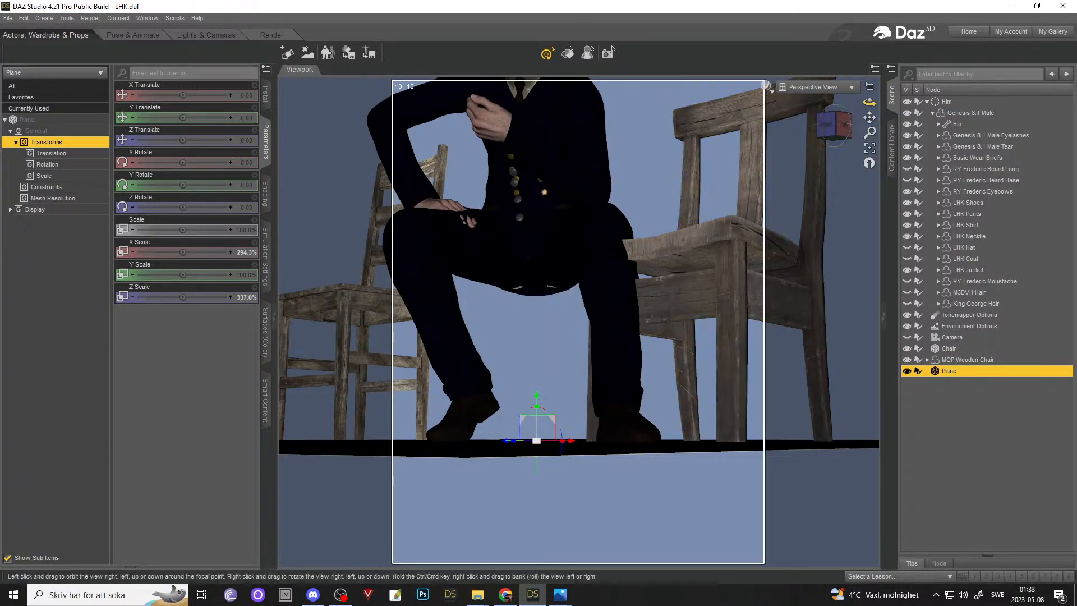
{"action": "left_click", "coordinate": [961, 350]}
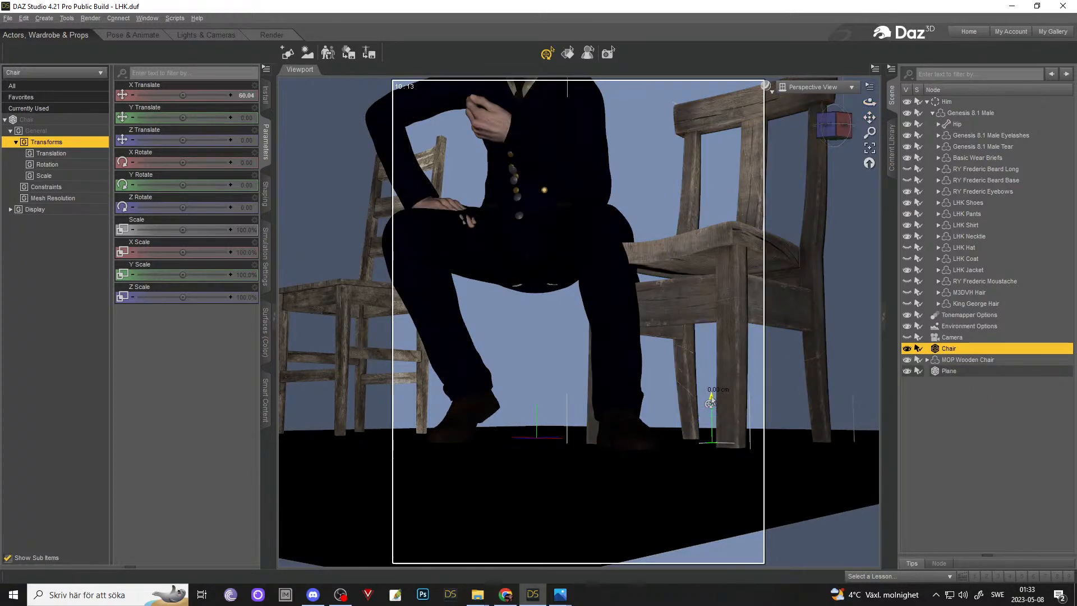
{"action": "left_click_drag", "start_coordinate": [710, 403], "coordinate": [713, 401]}
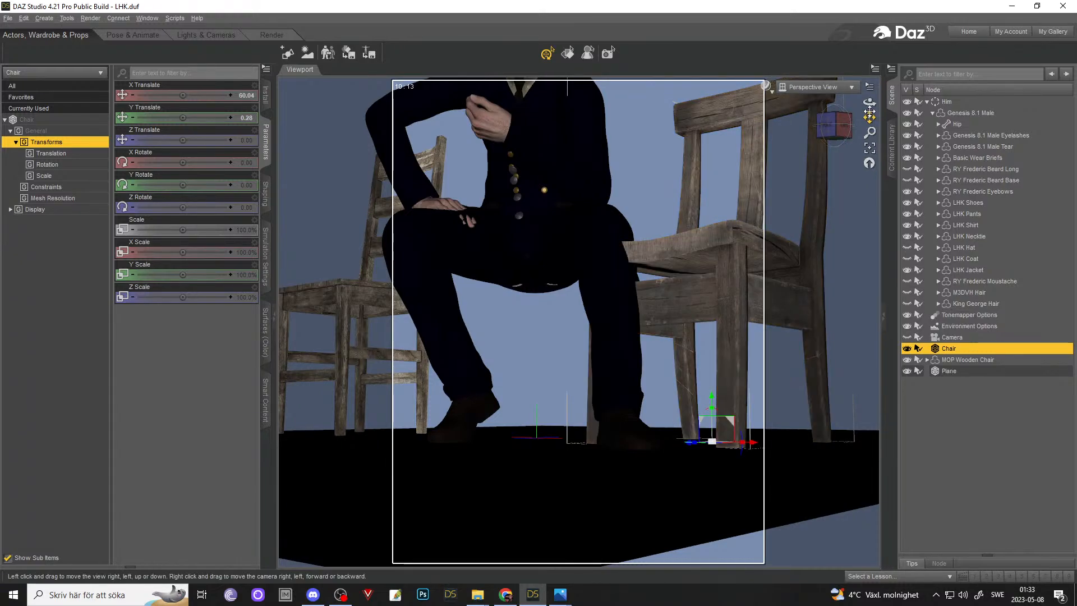
- Position the Chair under the figure at about X 14.6 and Z -7.3, turned about 16° around Y
{"action": "left_click", "coordinate": [744, 206]}
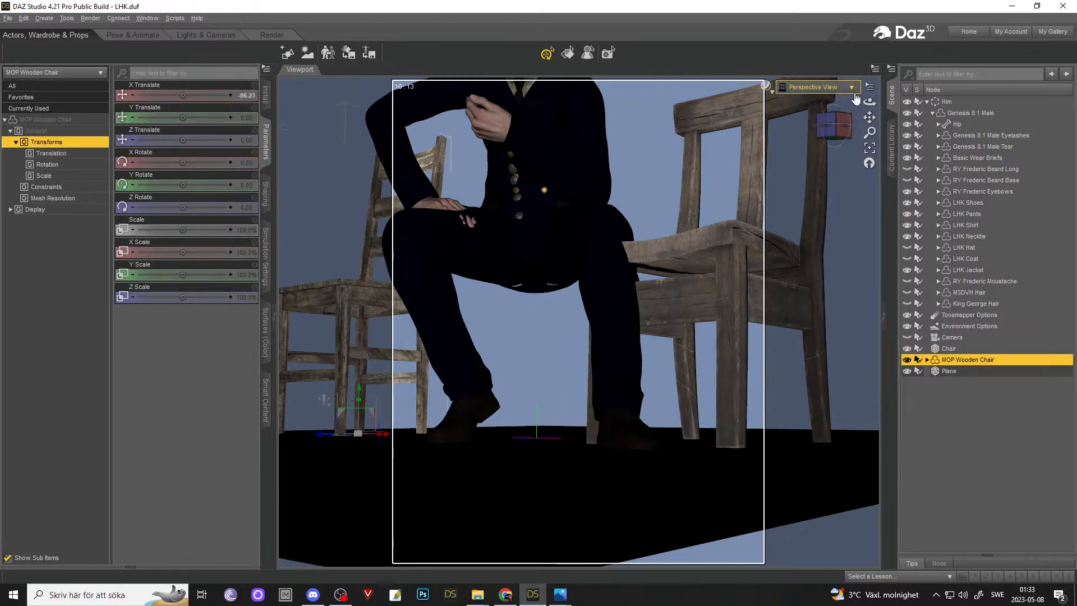
{"action": "left_click_drag", "start_coordinate": [869, 102], "coordinate": [820, 104]}
{"action": "left_click_drag", "start_coordinate": [578, 218], "coordinate": [577, 253]}
{"action": "left_click", "coordinate": [956, 348]}
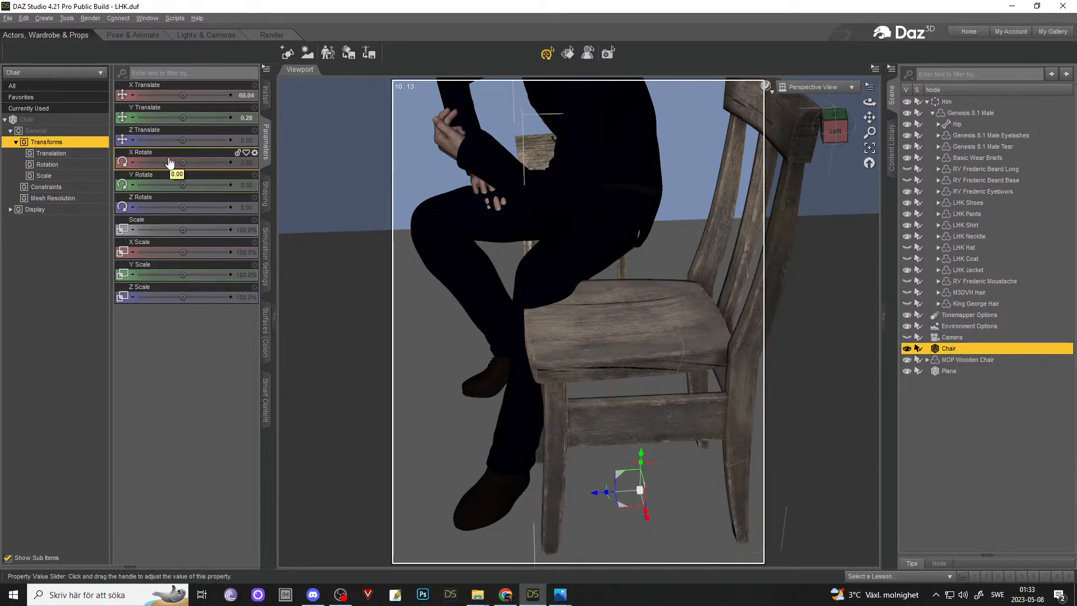
{"action": "mouse_move", "coordinate": [170, 140]}
{"action": "left_mouse_down"}
{"action": "mouse_move", "coordinate": [152, 139]}
{"action": "mouse_move", "coordinate": [166, 140]}
{"action": "left_mouse_up"}
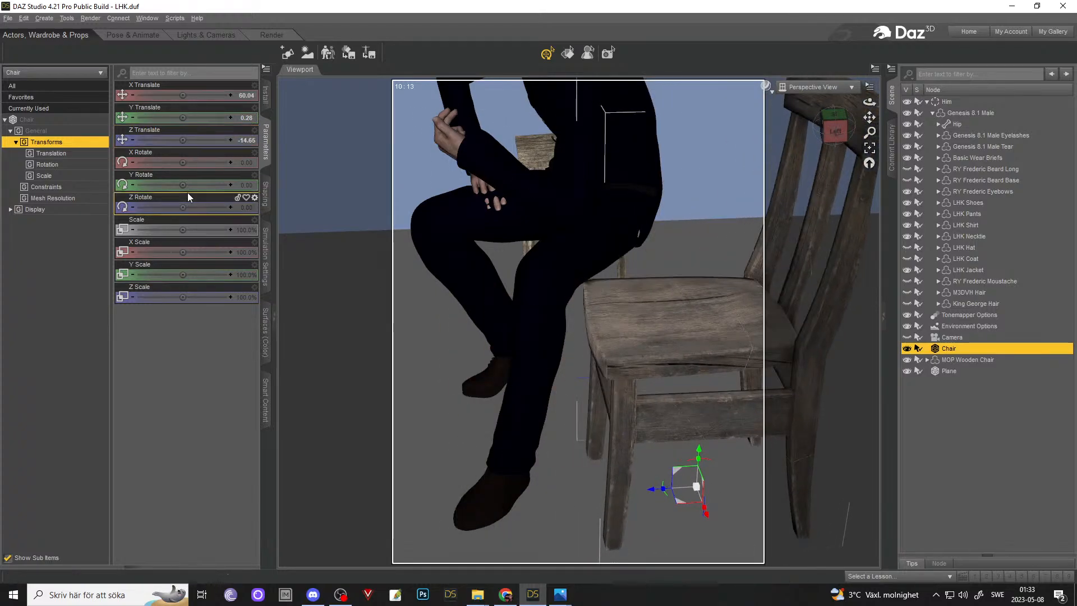
{"action": "left_click_drag", "start_coordinate": [179, 185], "coordinate": [195, 185]}
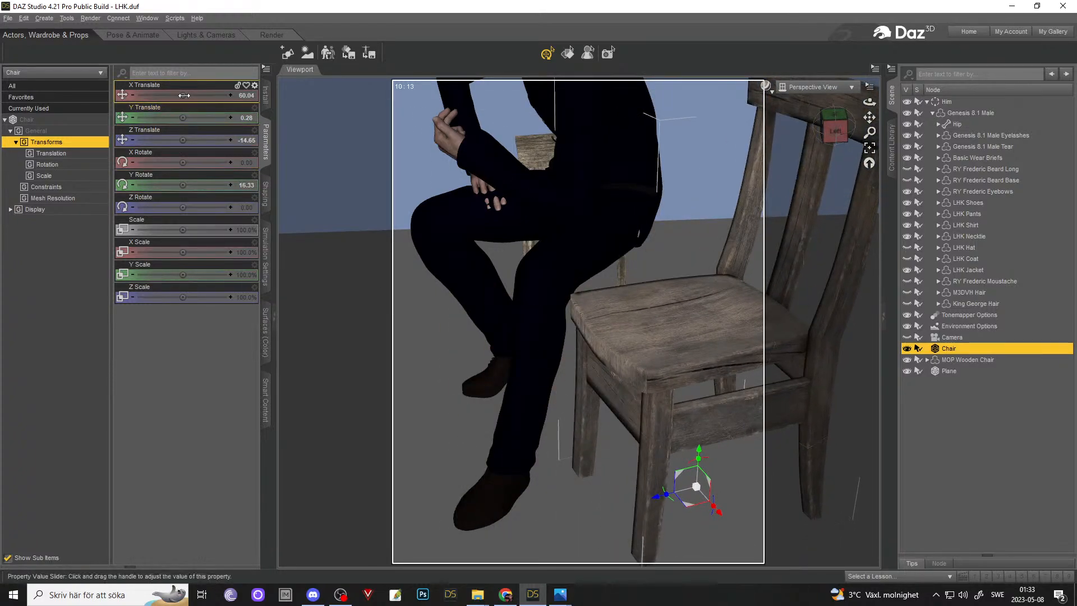
{"action": "left_click_drag", "start_coordinate": [182, 95], "coordinate": [169, 95]}
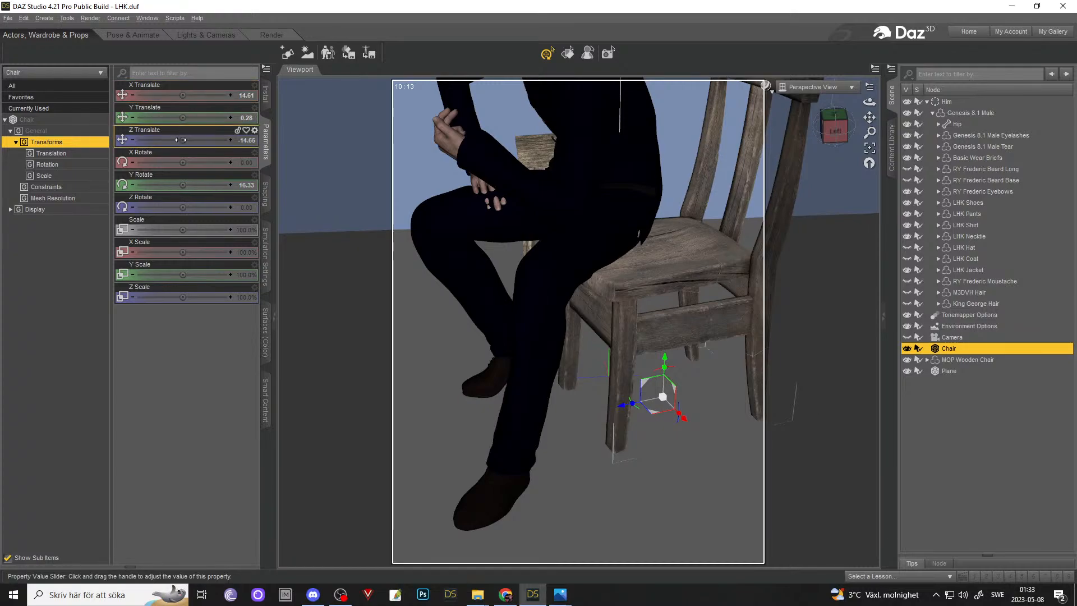
{"action": "left_click_drag", "start_coordinate": [182, 139], "coordinate": [178, 140]}
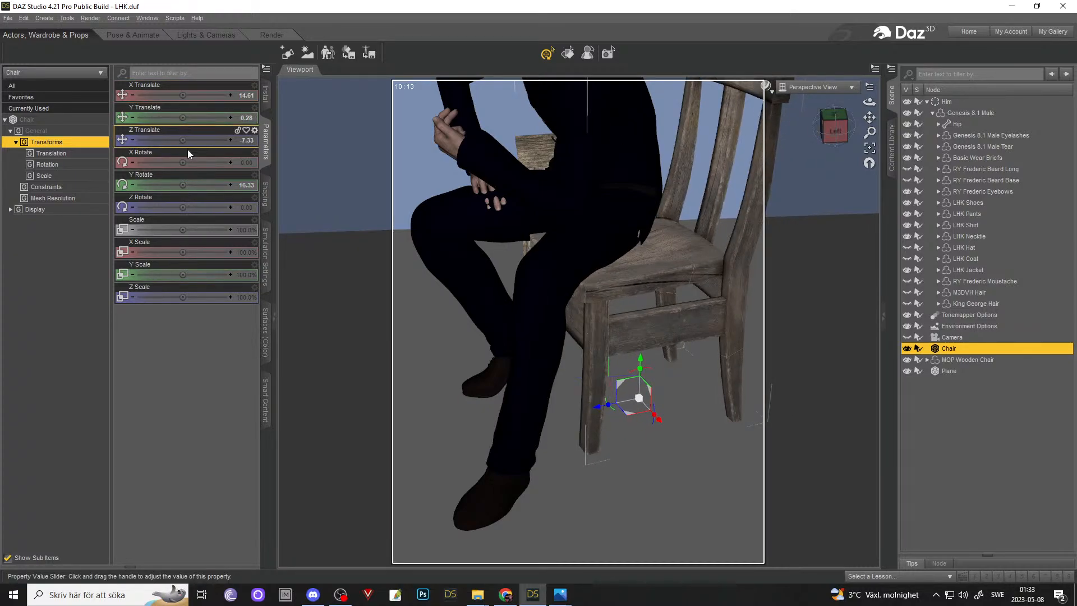
- Check the Chair's fit under the figure, shift it to about X 9 and Z -5.7, and turn it to about 42° around Y
{"action": "left_click_drag", "start_coordinate": [870, 102], "coordinate": [828, 173]}
{"action": "scroll", "coordinate": [869, 117], "scroll_direction": "up", "scroll_amount": 1}
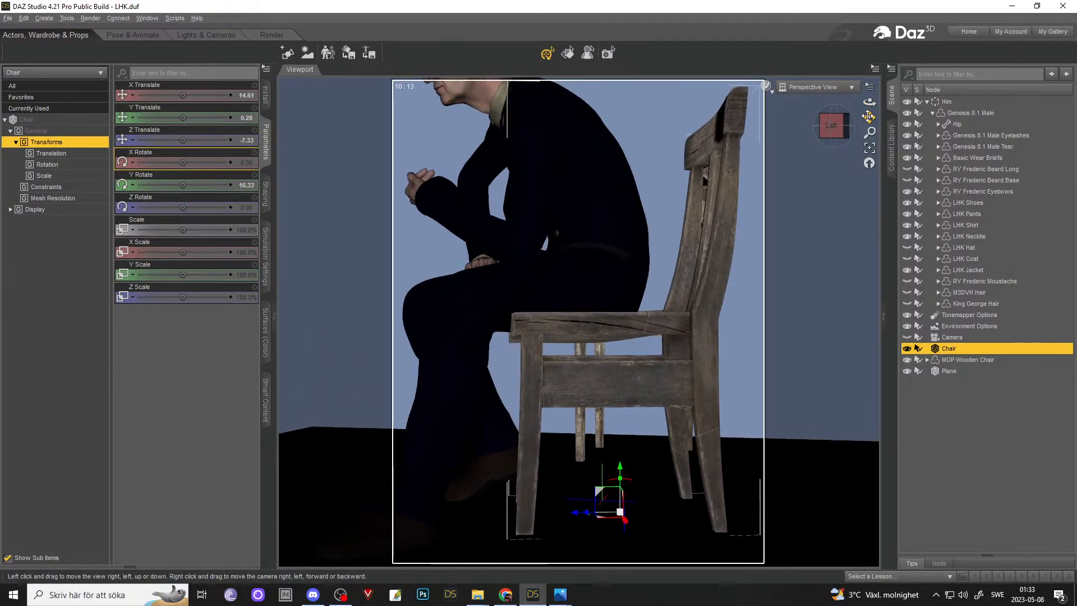
{"action": "left_click_drag", "start_coordinate": [870, 102], "coordinate": [868, 109]}
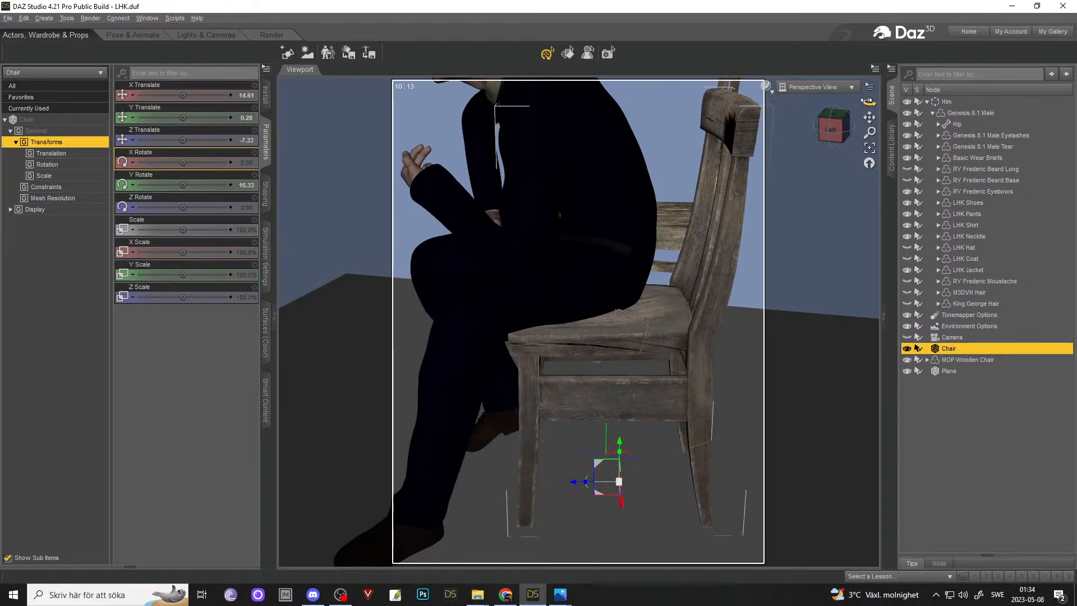
{"action": "left_click_drag", "start_coordinate": [870, 102], "coordinate": [869, 102]}
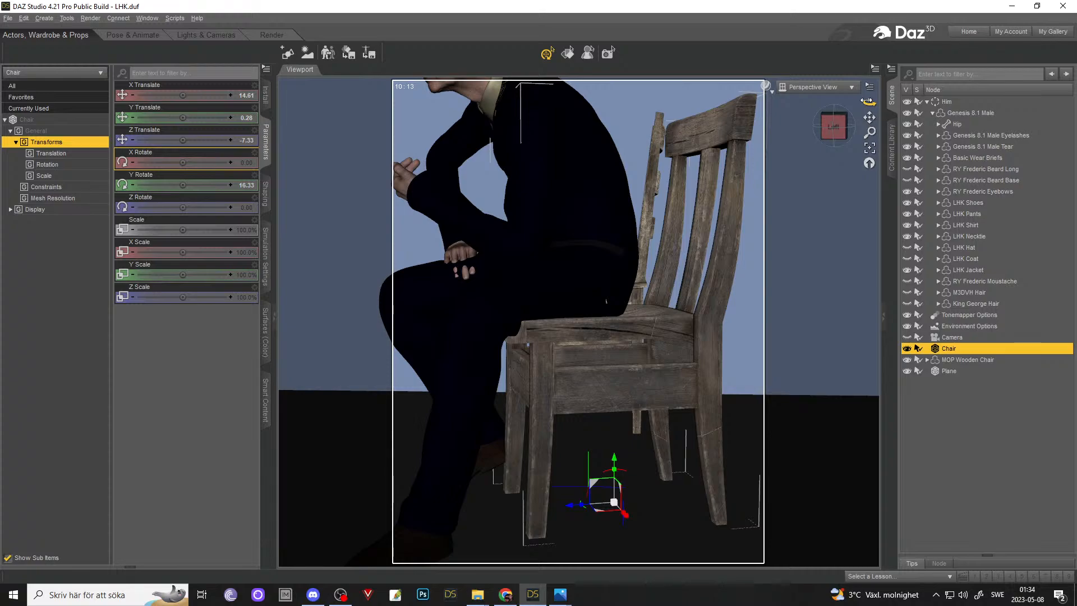
{"action": "left_click_drag", "start_coordinate": [868, 102], "coordinate": [869, 102]}
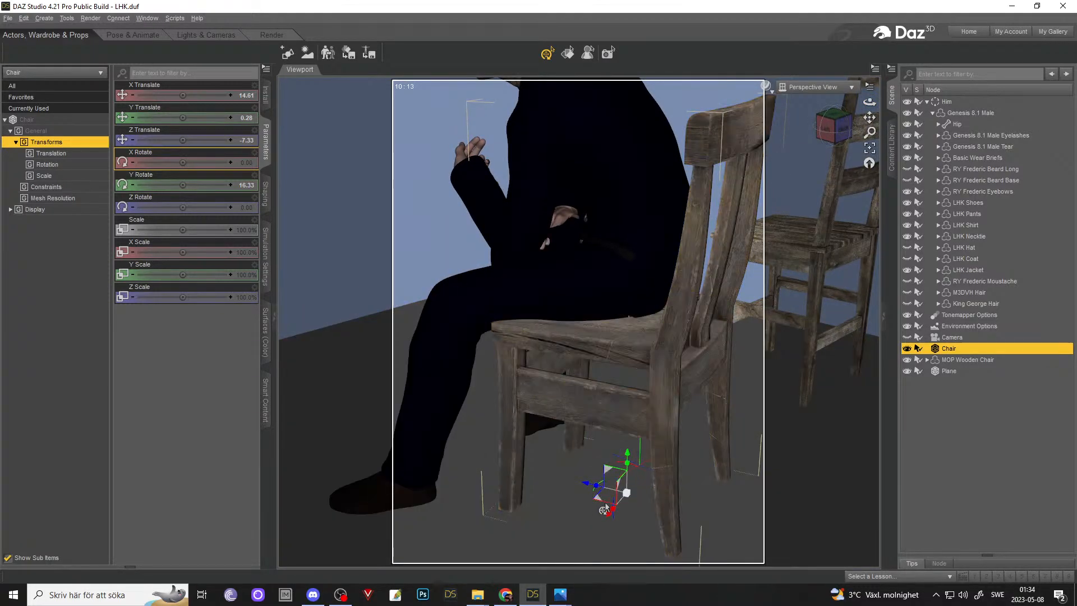
{"action": "mouse_move", "coordinate": [607, 507]}
{"action": "left_mouse_down"}
{"action": "mouse_move", "coordinate": [629, 499]}
{"action": "mouse_move", "coordinate": [620, 505]}
{"action": "left_mouse_up"}
{"action": "left_click_drag", "start_coordinate": [183, 184], "coordinate": [206, 185]}
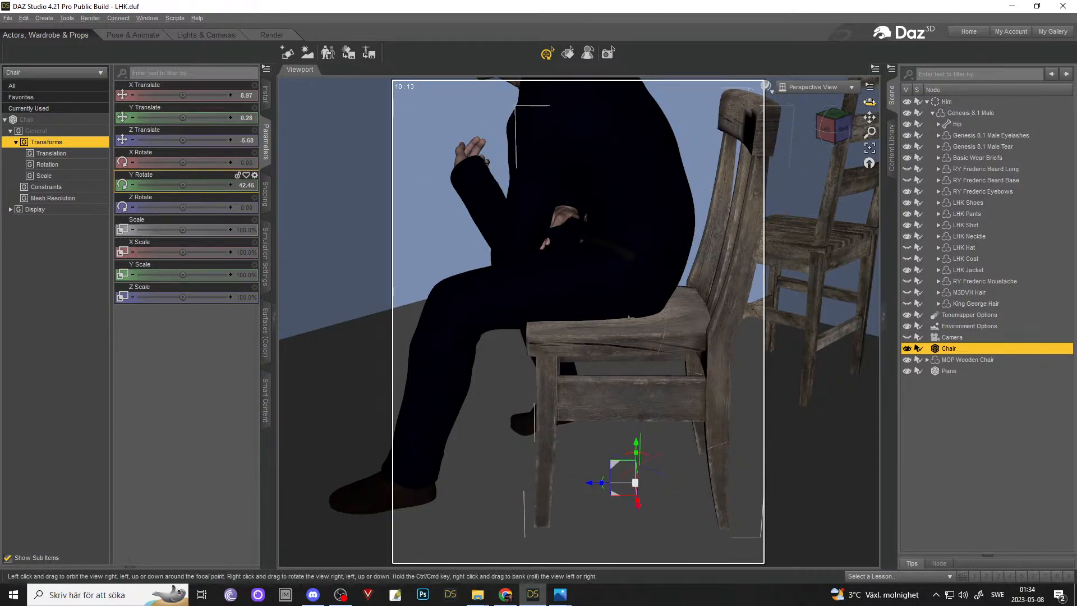
- Move the Chair to about X 0.5 and Z 2.1, and scale it to about 96% X, 99% Y and 94% Z
{"action": "left_click_drag", "start_coordinate": [870, 102], "coordinate": [822, 103]}
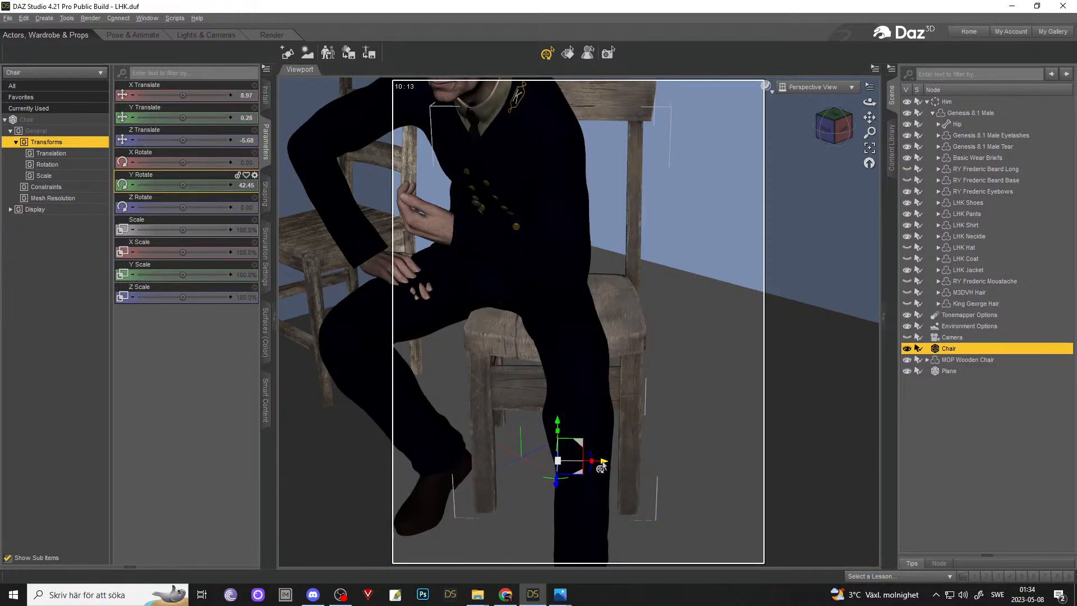
{"action": "left_click_drag", "start_coordinate": [568, 455], "coordinate": [554, 453]}
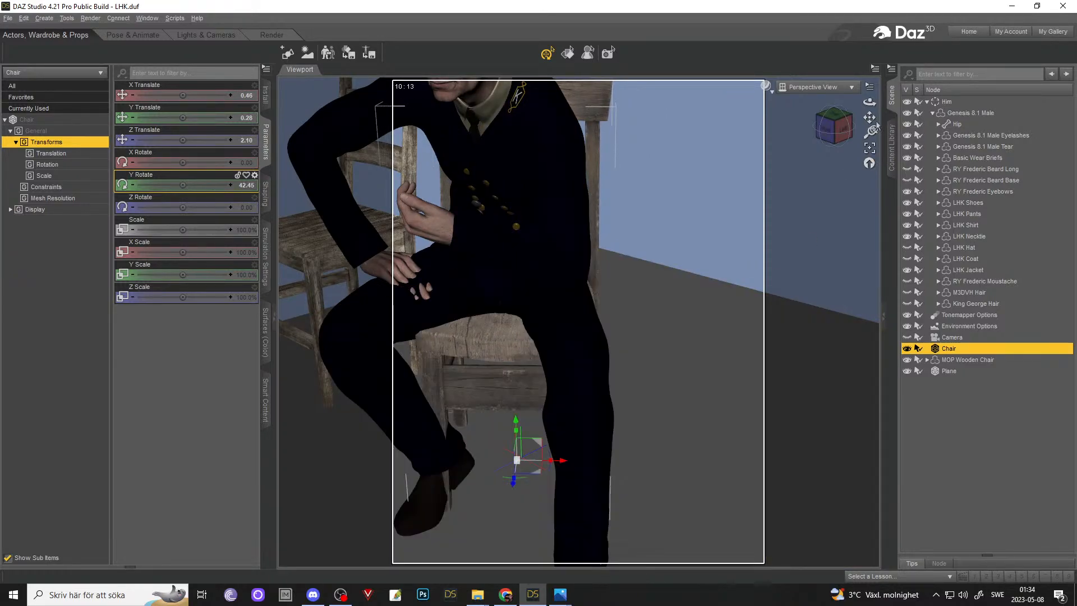
{"action": "left_click_drag", "start_coordinate": [869, 101], "coordinate": [836, 104]}
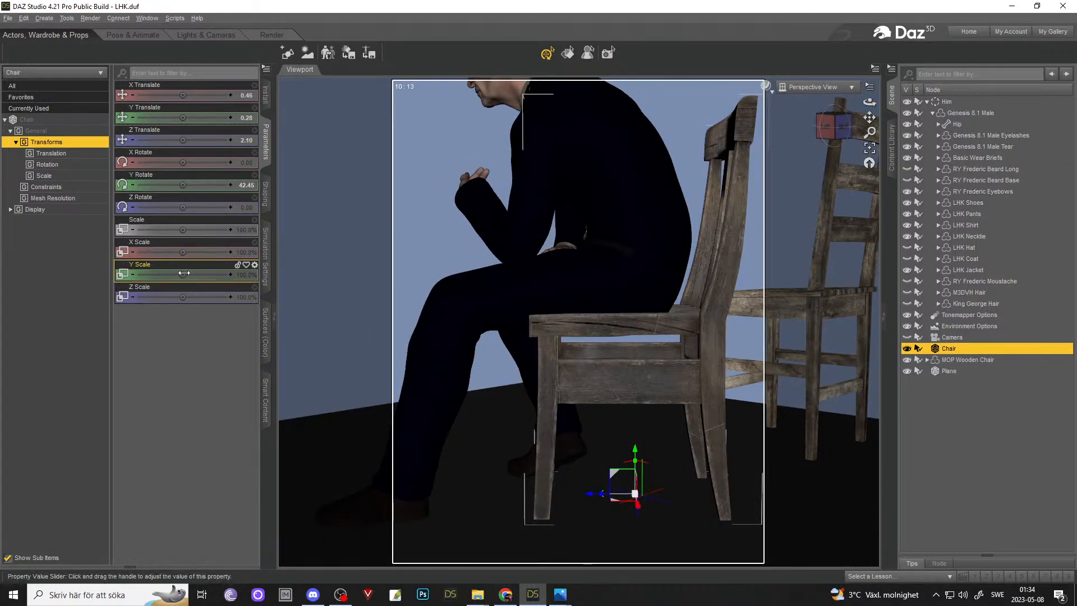
{"action": "left_click_drag", "start_coordinate": [184, 273], "coordinate": [170, 298]}
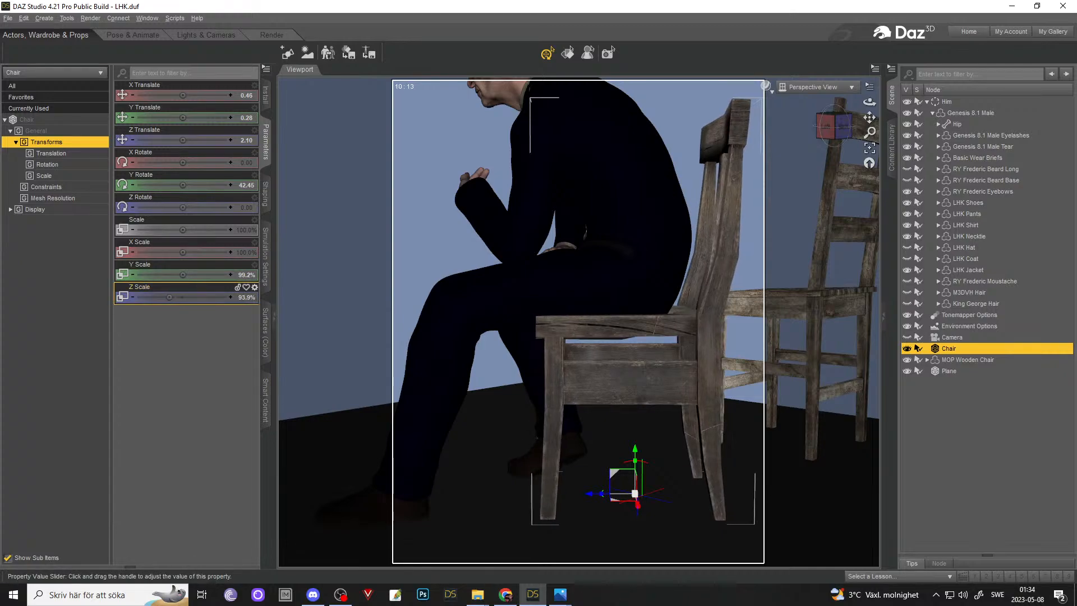
{"action": "left_click_drag", "start_coordinate": [193, 252], "coordinate": [182, 252]}
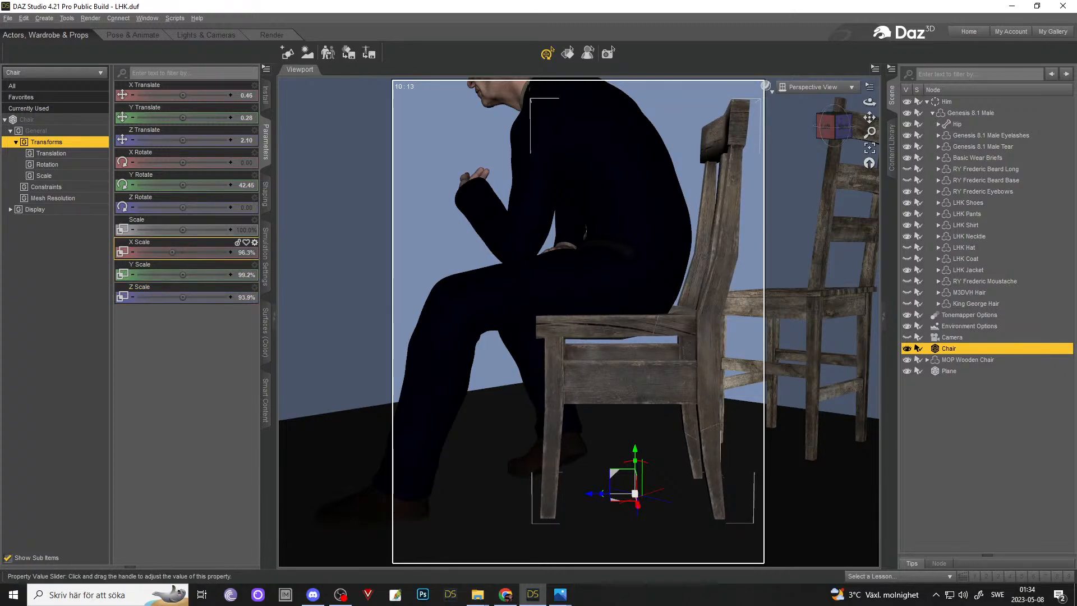
- Move the MOP Wooden Chair to the other side of the figure, at about X 61.6 and Z -69.2
{"action": "left_click_drag", "start_coordinate": [869, 101], "coordinate": [686, 108]}
{"action": "scroll", "coordinate": [777, 140], "scroll_direction": "down", "scroll_amount": 3}
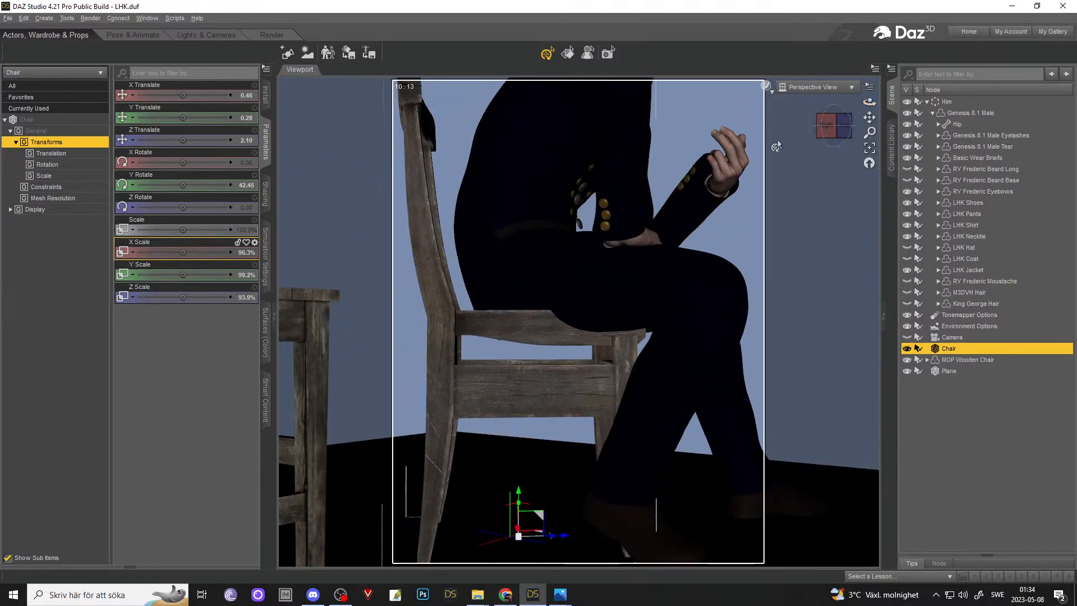
{"action": "left_click_drag", "start_coordinate": [870, 100], "coordinate": [752, 103]}
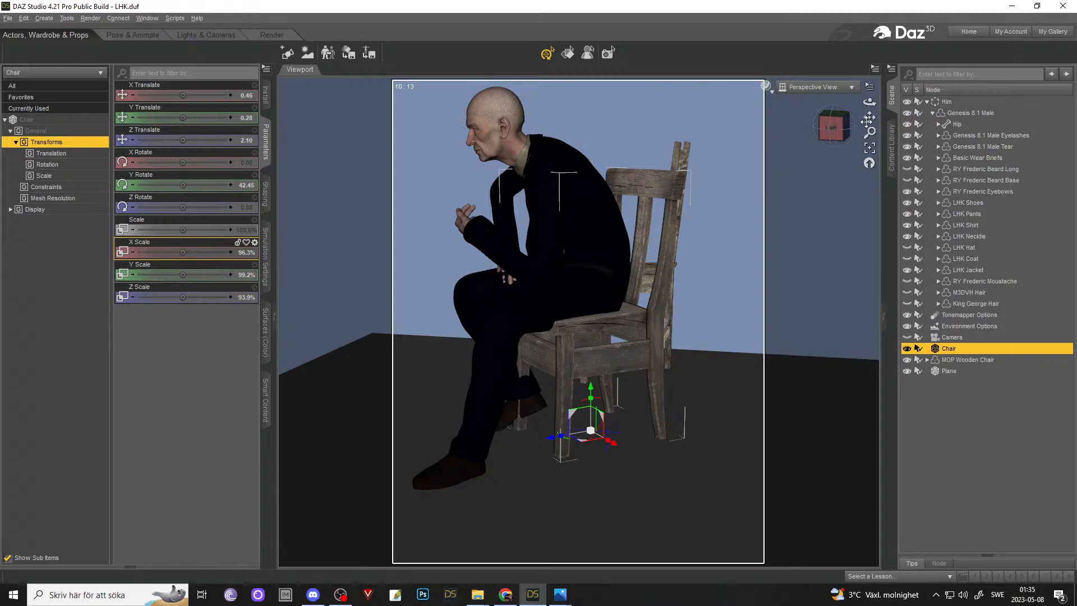
{"action": "left_click_drag", "start_coordinate": [869, 103], "coordinate": [810, 104]}
{"action": "left_click", "coordinate": [949, 360]}
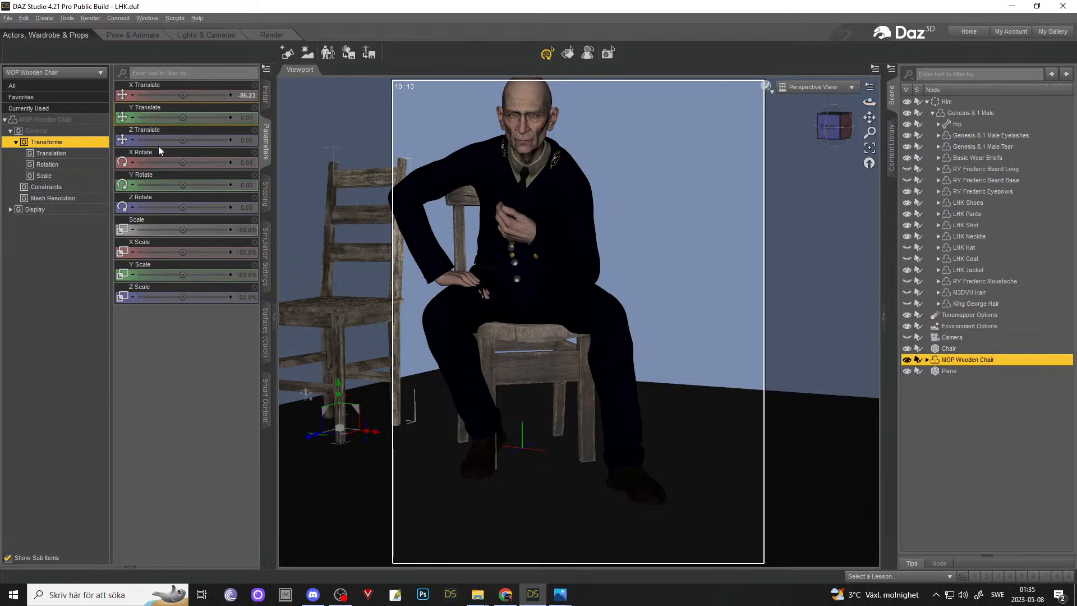
{"action": "left_click_drag", "start_coordinate": [184, 140], "coordinate": [161, 139]}
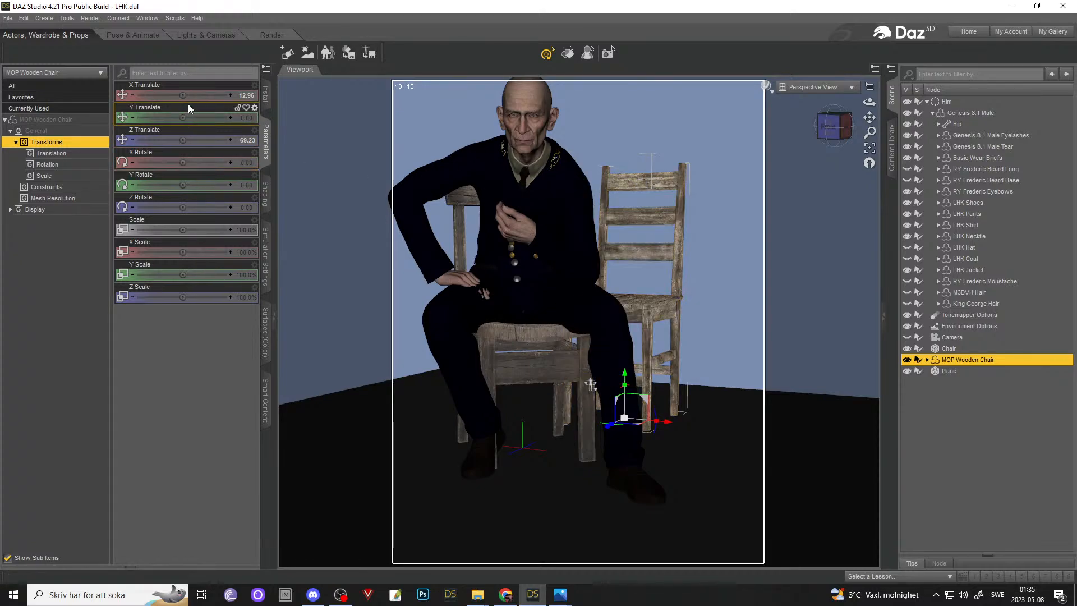
{"action": "mouse_move", "coordinate": [187, 95]}
{"action": "left_mouse_down"}
{"action": "mouse_move", "coordinate": [205, 95]}
{"action": "mouse_move", "coordinate": [187, 96]}
{"action": "left_mouse_up"}
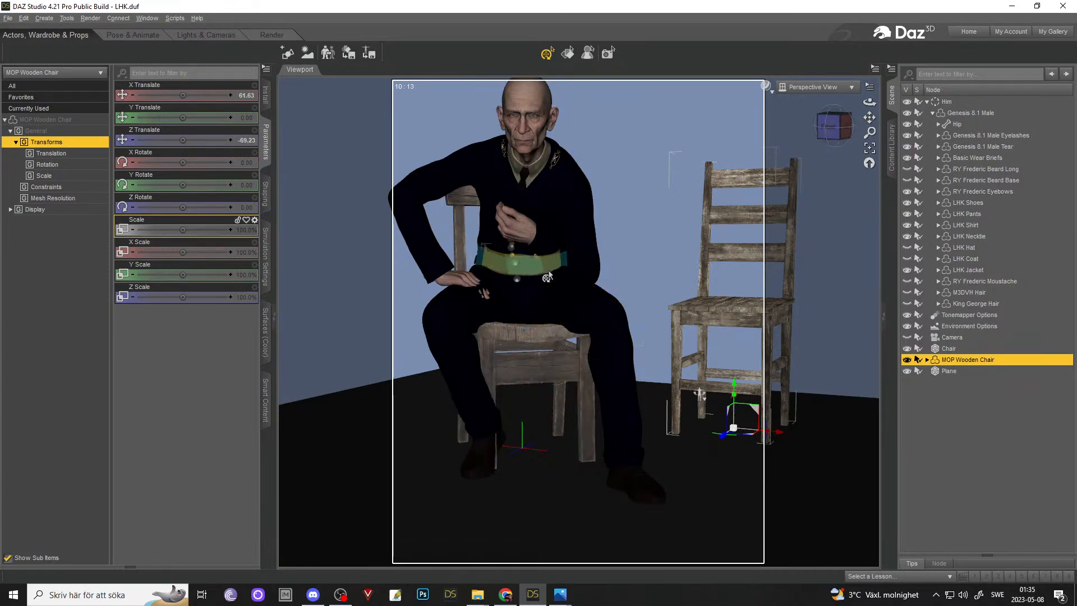
- Compare the two chairs beside the figure and hide the Chair, keeping the MOP Wooden Chair visible
{"action": "scroll", "coordinate": [556, 218], "scroll_direction": "up", "scroll_amount": 2}
{"action": "scroll", "coordinate": [555, 217], "scroll_direction": "up", "scroll_amount": 2}
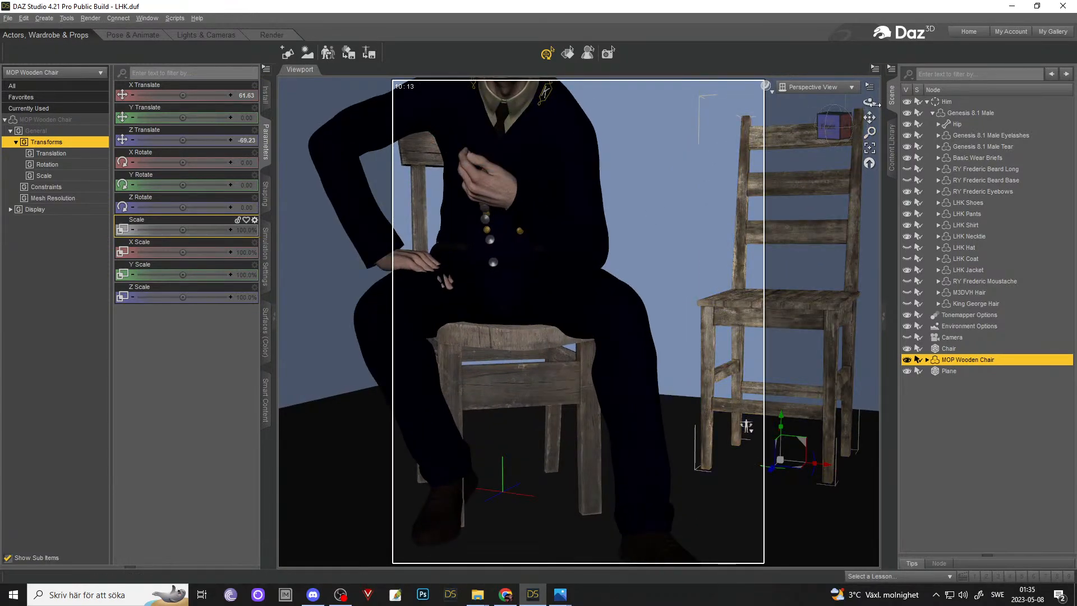
{"action": "left_click_drag", "start_coordinate": [869, 102], "coordinate": [802, 105]}
{"action": "left_click_drag", "start_coordinate": [870, 116], "coordinate": [720, 107]}
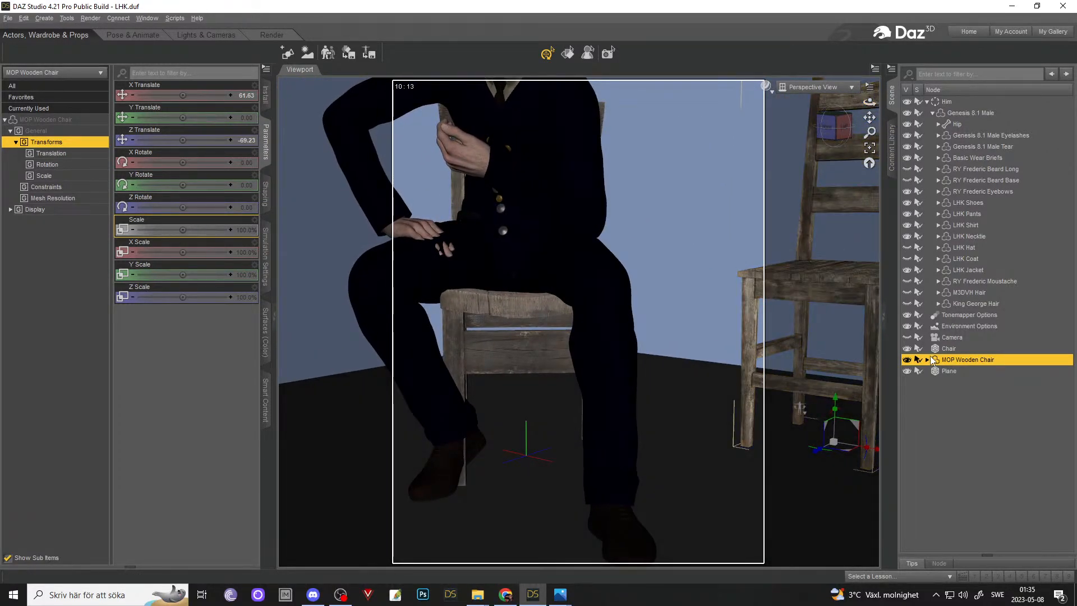
{"action": "left_click", "coordinate": [907, 360]}
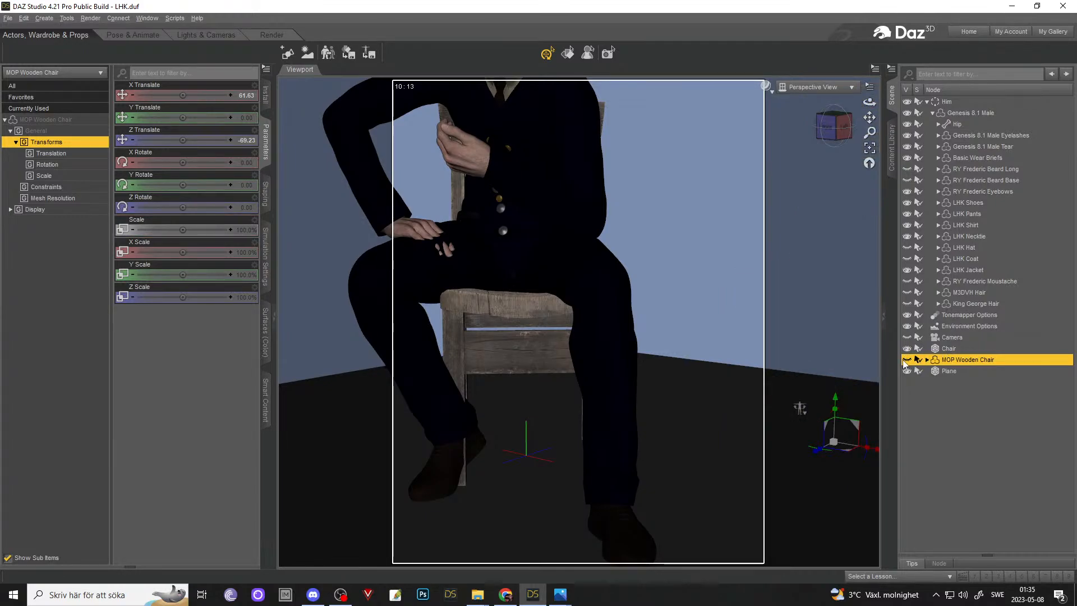
{"action": "left_click", "coordinate": [908, 360]}
{"action": "left_click", "coordinate": [907, 349]}
{"action": "left_click", "coordinate": [947, 348]}
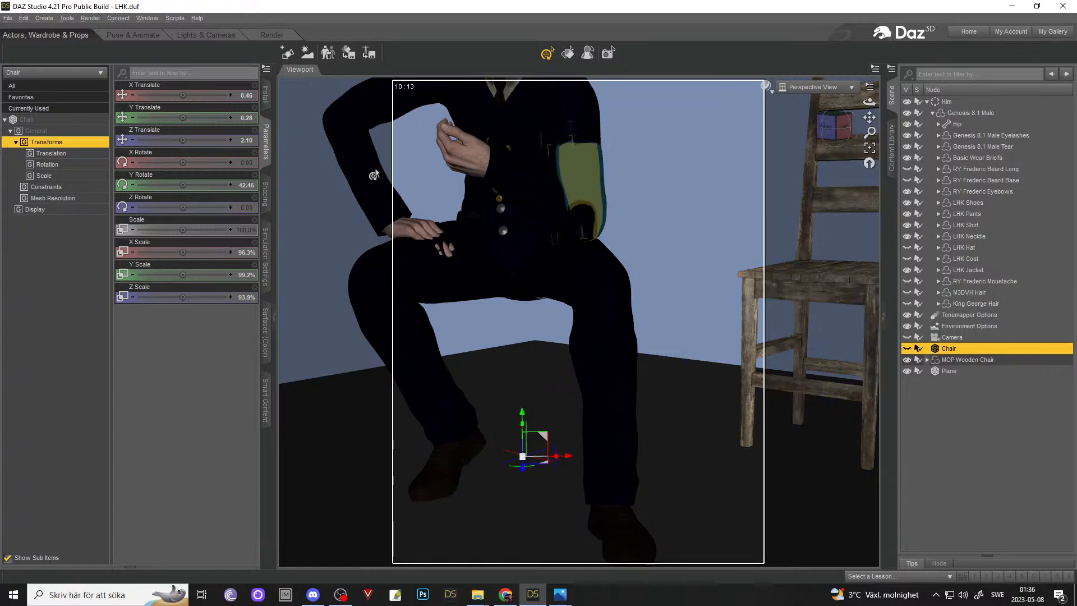
{"action": "mouse_move", "coordinate": [195, 100]}
{"action": "left_mouse_down"}
{"action": "mouse_move", "coordinate": [178, 99]}
{"action": "mouse_move", "coordinate": [203, 95]}
{"action": "left_mouse_up"}
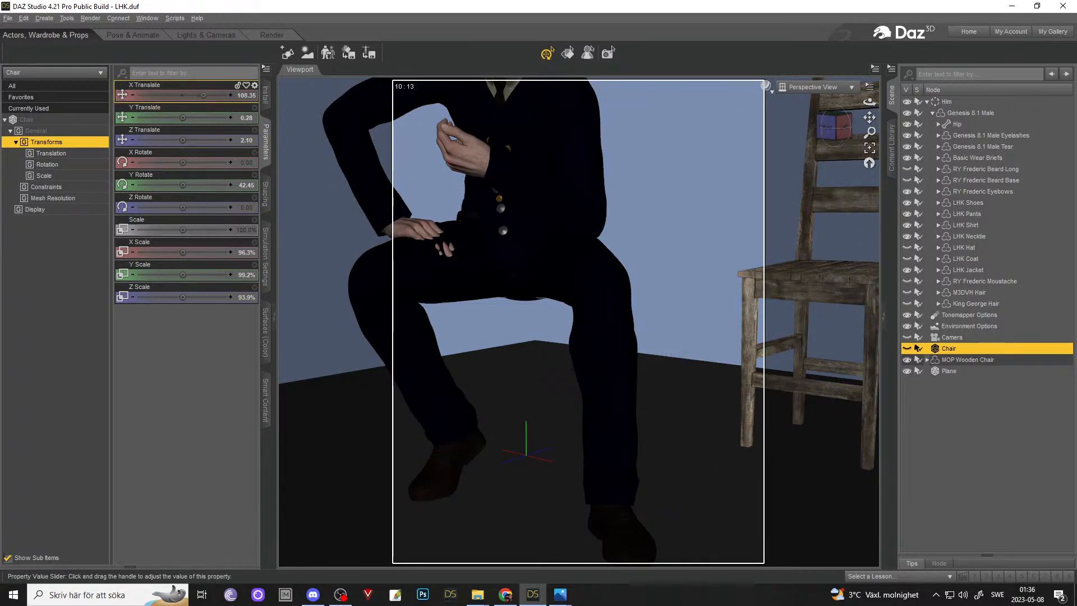
{"action": "left_click", "coordinate": [25, 19]}
{"action": "left_click", "coordinate": [28, 32]}
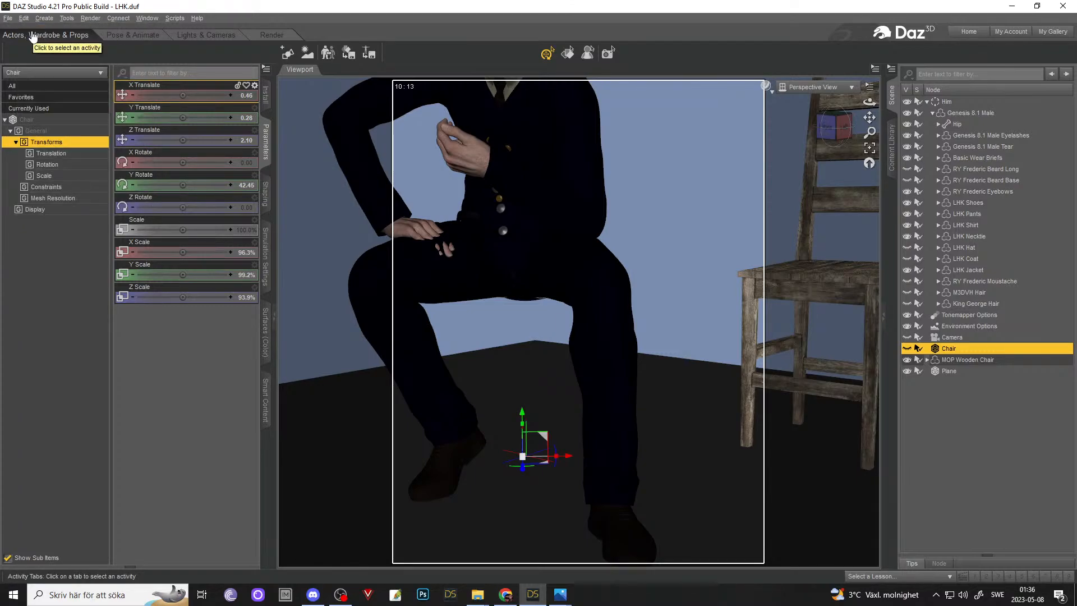
- Position the MOP Wooden Chair under the figure at about X 3.5 and Z -0.1, turned about 23° around Y
{"action": "left_click", "coordinate": [956, 359]}
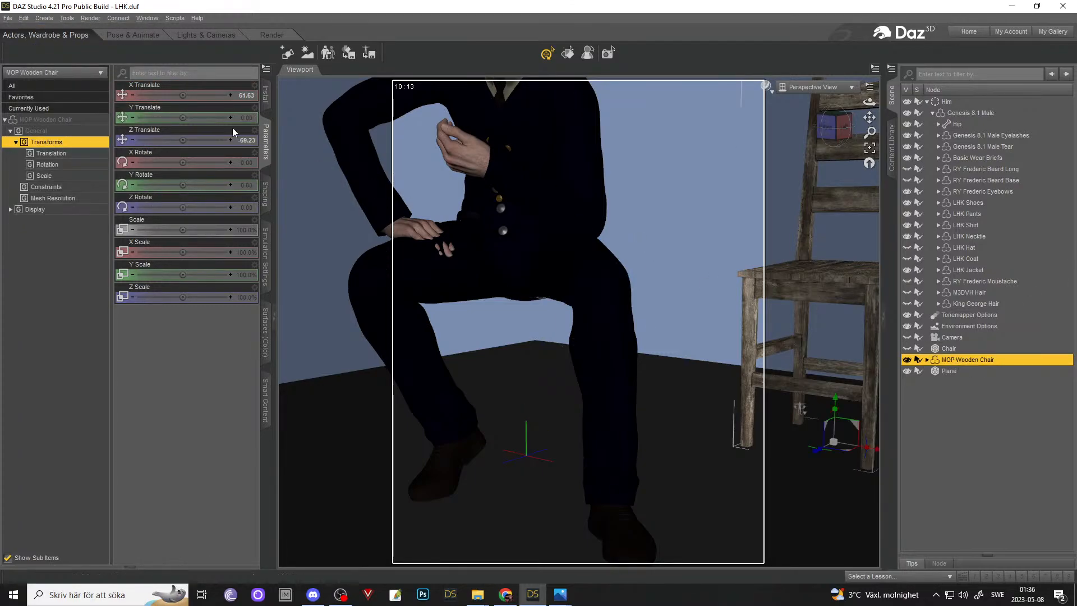
{"action": "left_click_drag", "start_coordinate": [175, 144], "coordinate": [162, 95]}
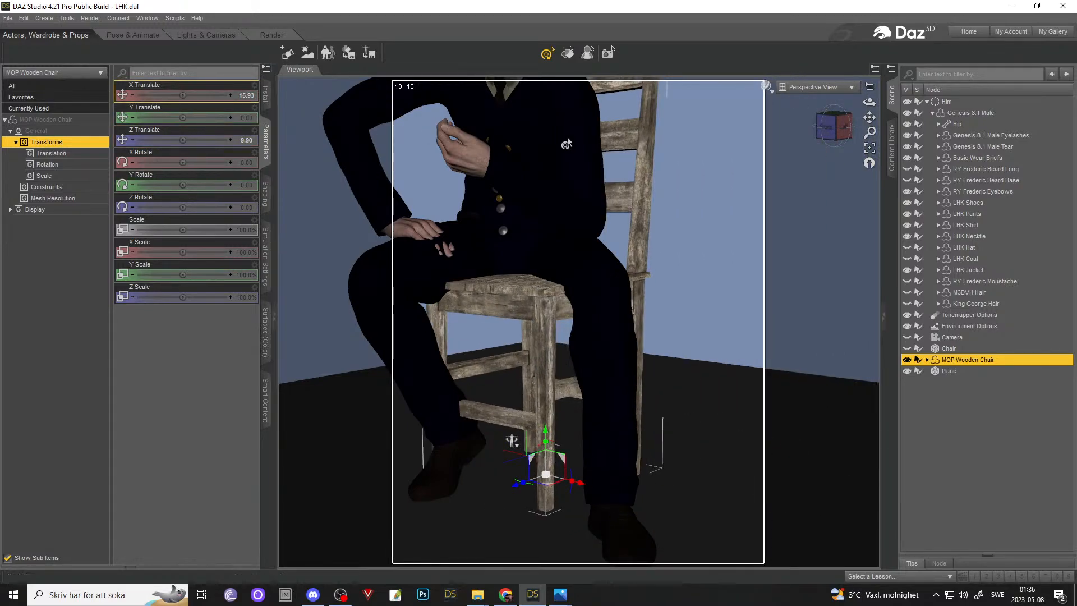
{"action": "left_click_drag", "start_coordinate": [870, 103], "coordinate": [719, 114]}
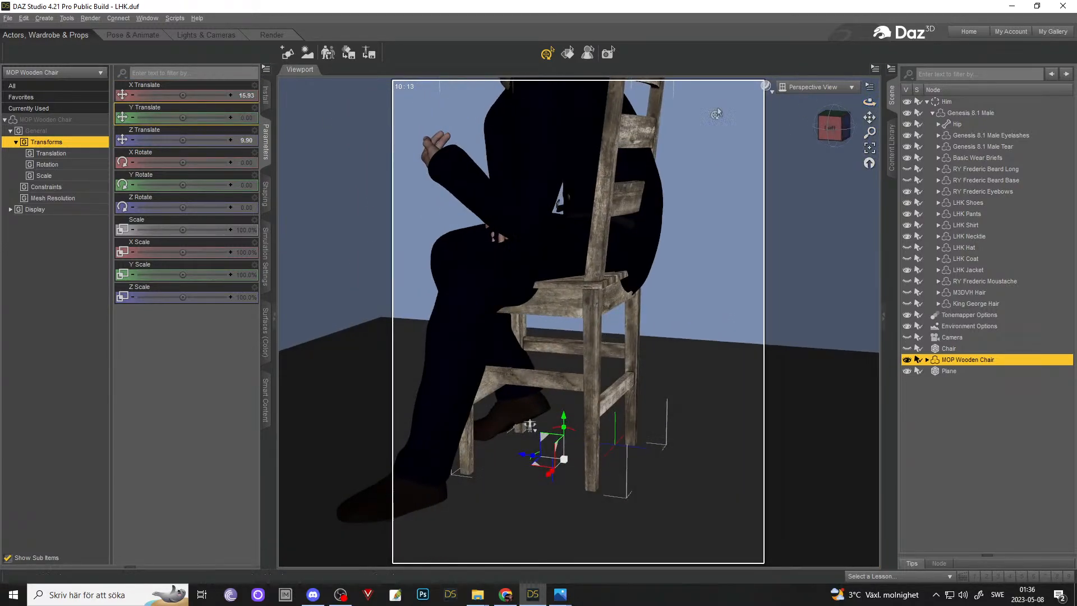
{"action": "left_click_drag", "start_coordinate": [188, 185], "coordinate": [218, 186]}
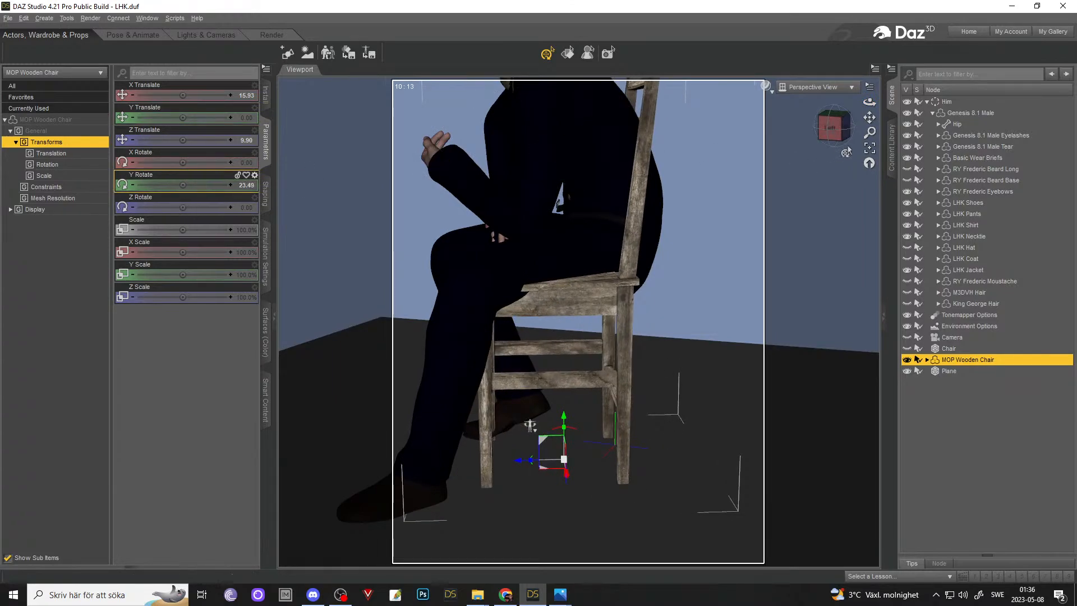
{"action": "left_click_drag", "start_coordinate": [870, 103], "coordinate": [651, 112]}
{"action": "left_click_drag", "start_coordinate": [187, 142], "coordinate": [182, 141]}
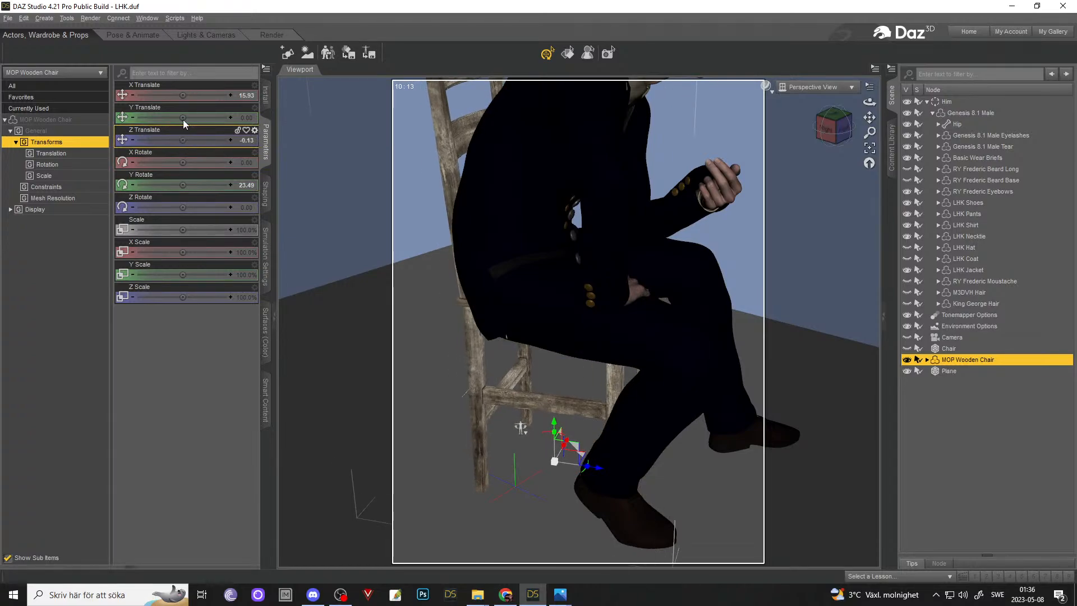
{"action": "mouse_move", "coordinate": [182, 95]}
{"action": "left_mouse_down"}
{"action": "mouse_move", "coordinate": [166, 95]}
{"action": "mouse_move", "coordinate": [175, 96]}
{"action": "left_mouse_up"}
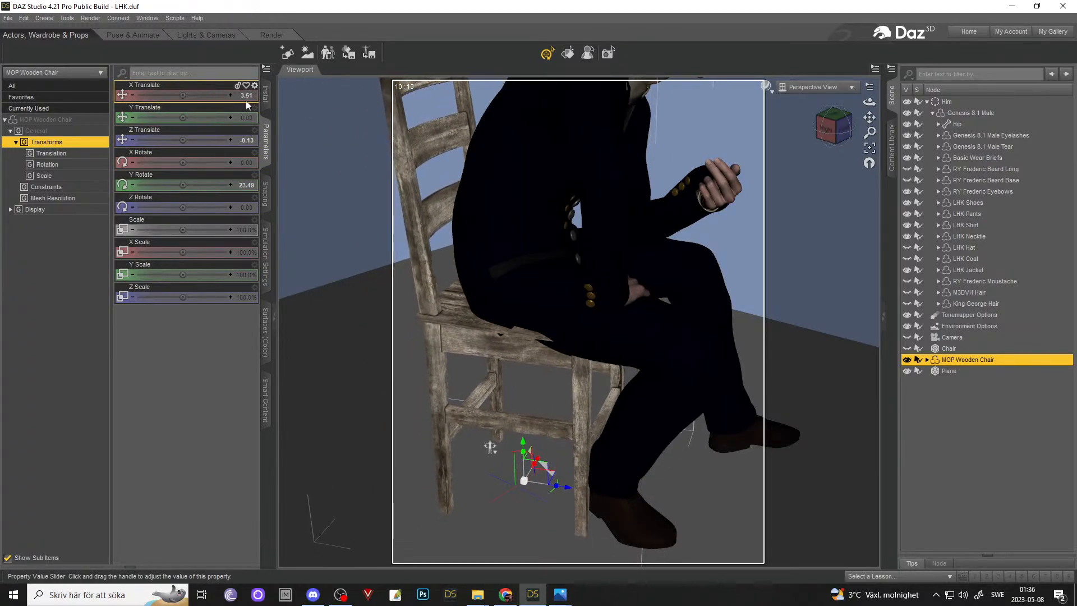
- Check the MOP Wooden Chair's seat height under the figure and reduce its Y Scale to about 91%
{"action": "left_click_drag", "start_coordinate": [870, 102], "coordinate": [836, 104]}
{"action": "left_click_drag", "start_coordinate": [476, 433], "coordinate": [531, 418]}
{"action": "left_click_drag", "start_coordinate": [460, 280], "coordinate": [436, 277]}
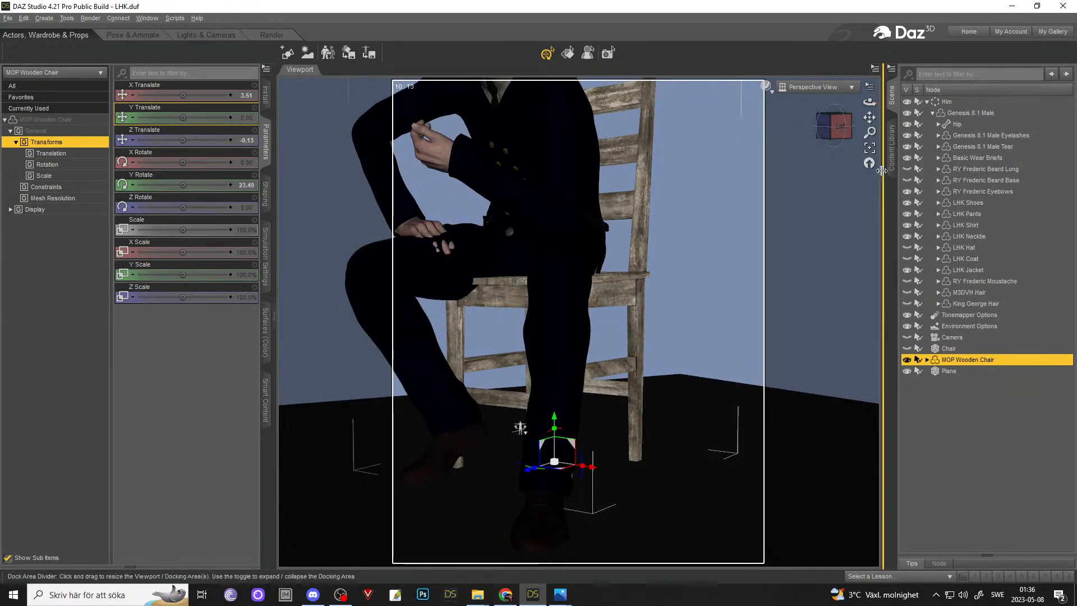
{"action": "left_click_drag", "start_coordinate": [870, 102], "coordinate": [876, 141]}
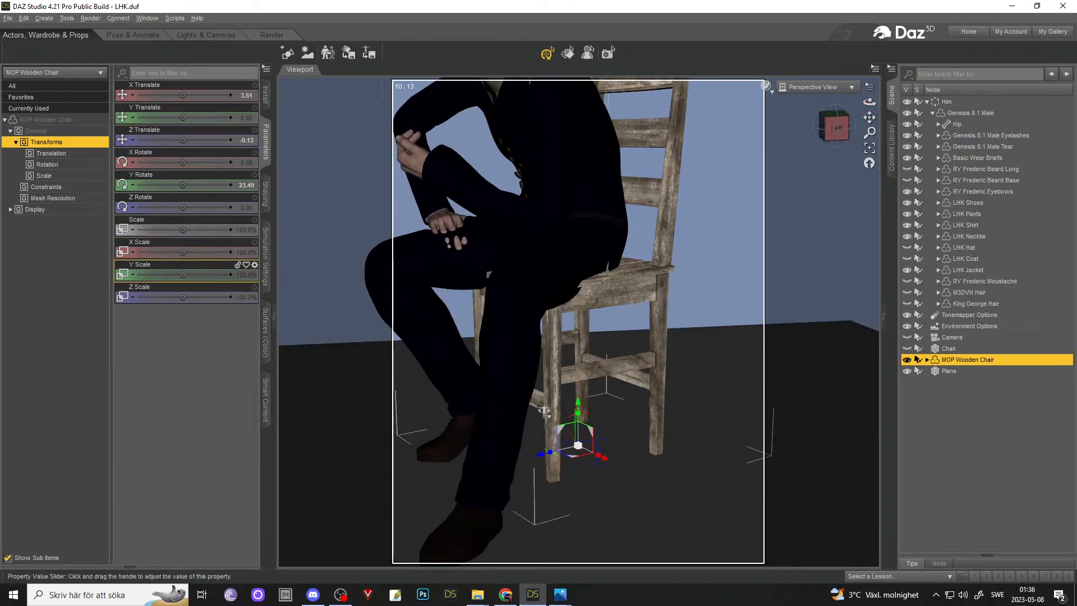
{"action": "left_click_drag", "start_coordinate": [180, 274], "coordinate": [166, 274]}
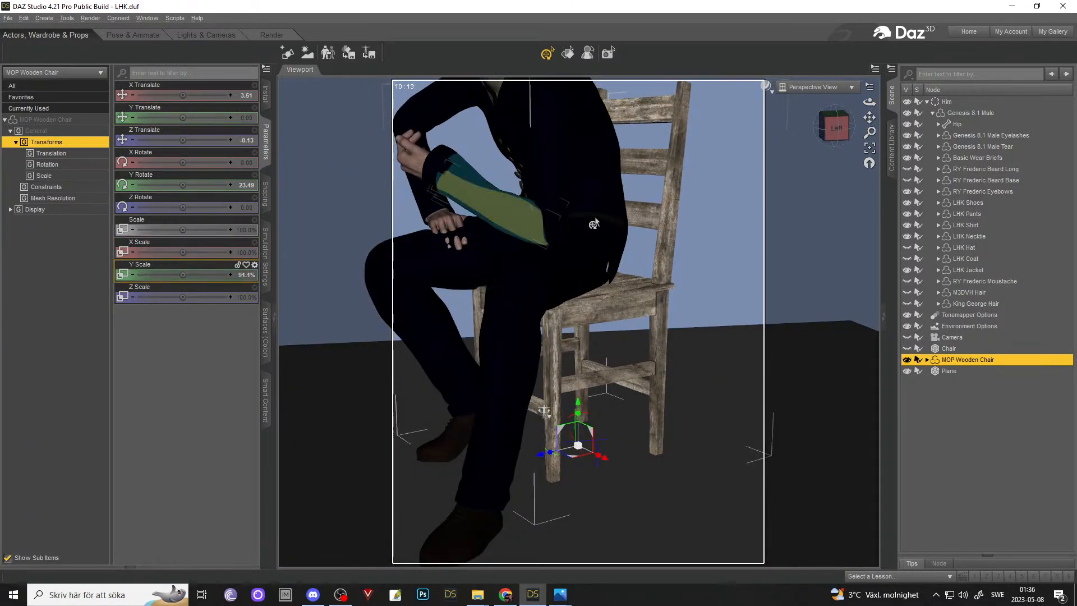
- Hide the LHK Pants and examine how the bare thighs rest on the MOP Wooden Chair's seat
{"action": "left_click", "coordinate": [905, 215]}
{"action": "scroll", "coordinate": [844, 137], "scroll_direction": "up", "scroll_amount": 1}
{"action": "left_click_drag", "start_coordinate": [869, 103], "coordinate": [849, 93]}
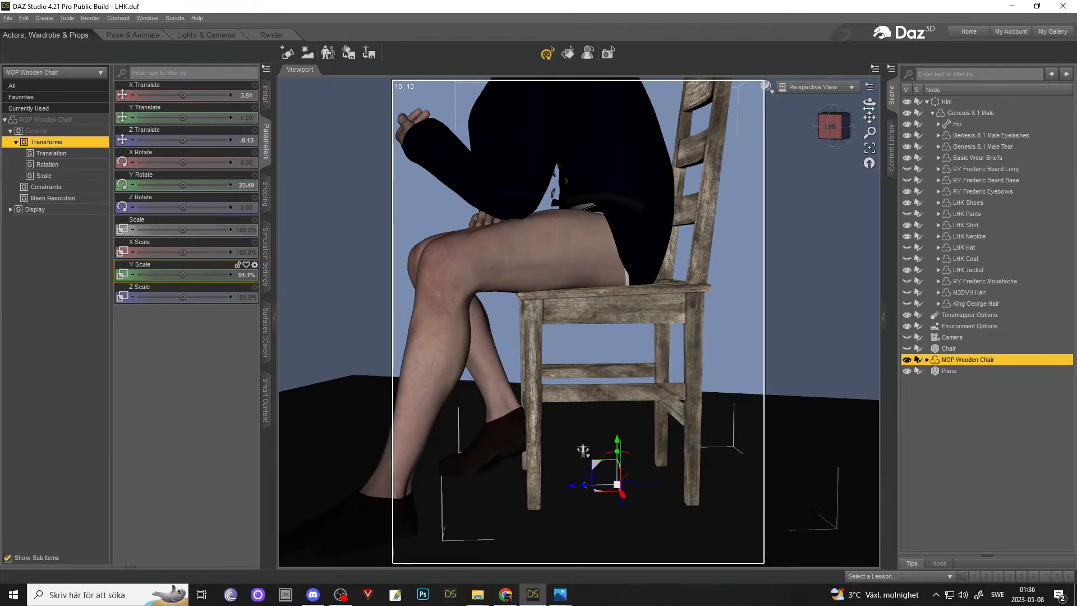
{"action": "scroll", "coordinate": [849, 92], "scroll_direction": "up", "scroll_amount": 2}
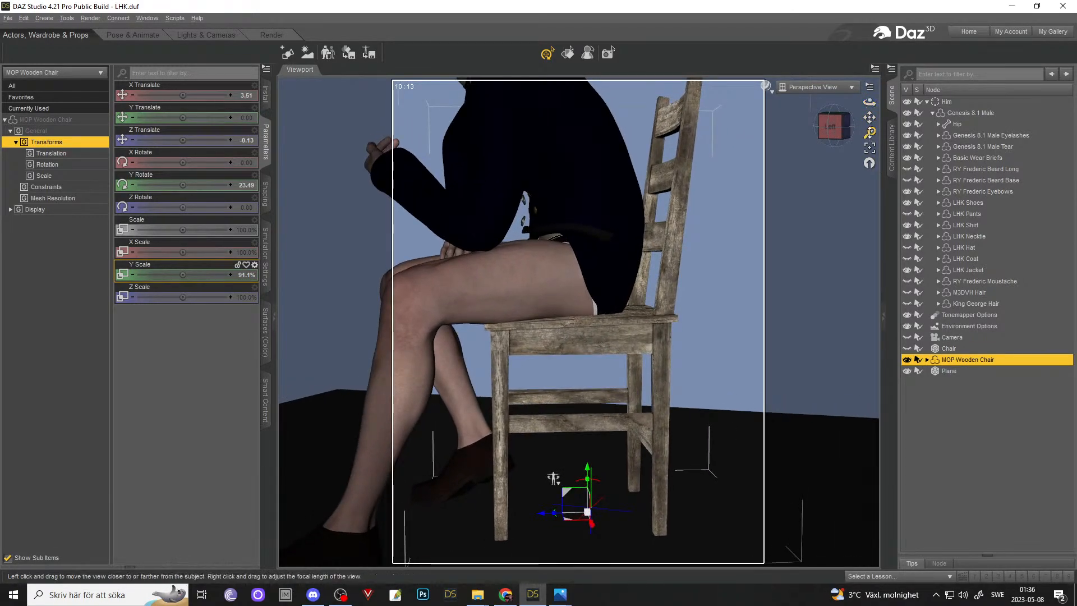
{"action": "left_click_drag", "start_coordinate": [869, 117], "coordinate": [870, 111]}
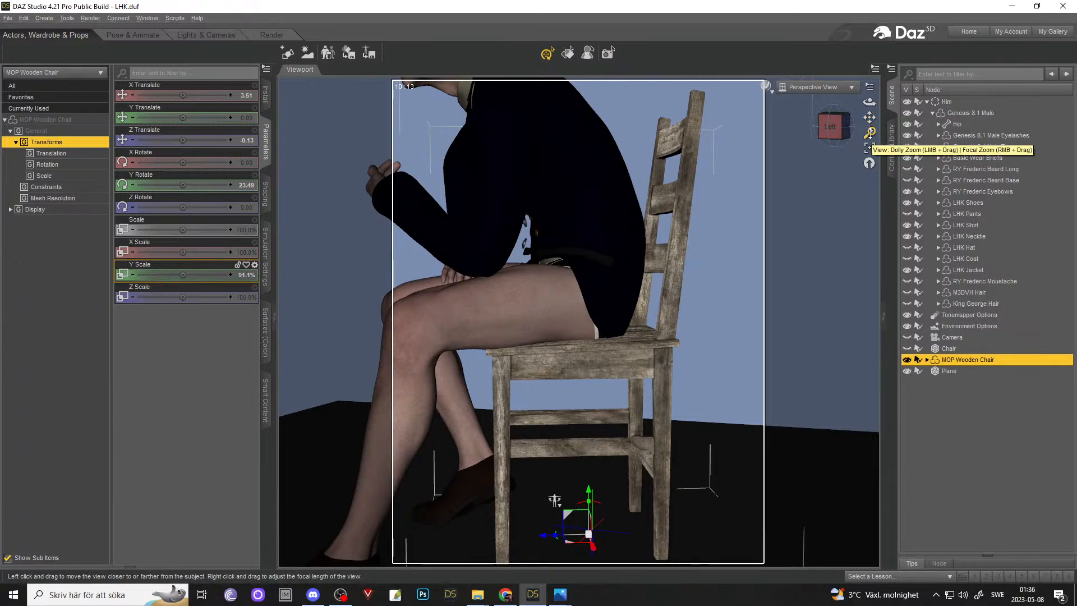
{"action": "left_click_drag", "start_coordinate": [869, 101], "coordinate": [799, 103]}
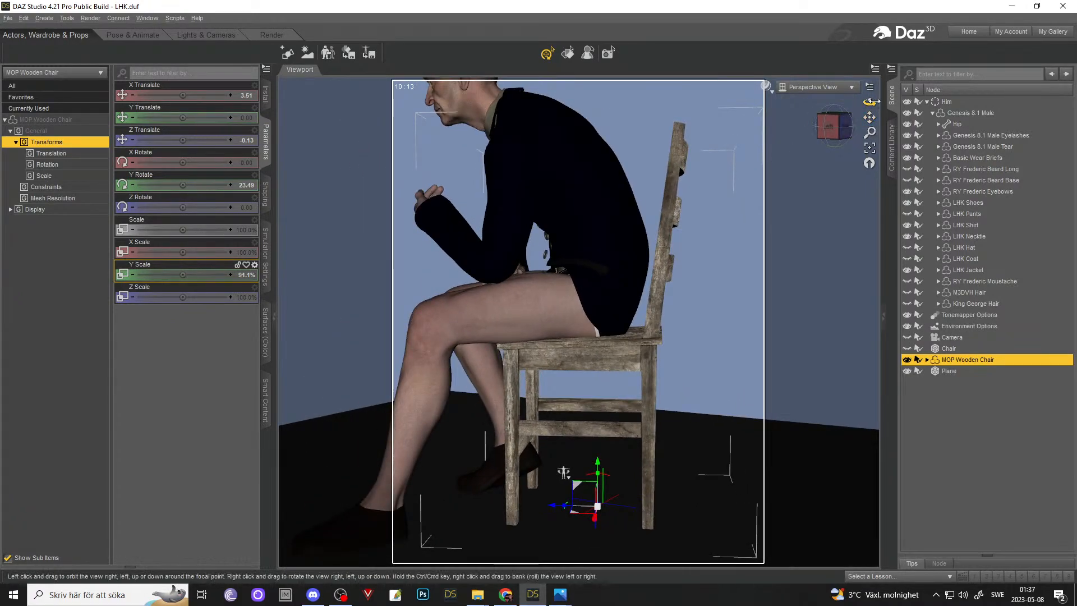
{"action": "mouse_move", "coordinate": [870, 102]}
{"action": "left_mouse_down"}
{"action": "mouse_move", "coordinate": [886, 102]}
{"action": "mouse_move", "coordinate": [871, 102]}
{"action": "mouse_move", "coordinate": [869, 123]}
{"action": "mouse_move", "coordinate": [862, 102]}
{"action": "mouse_move", "coordinate": [867, 115]}
{"action": "left_mouse_up"}
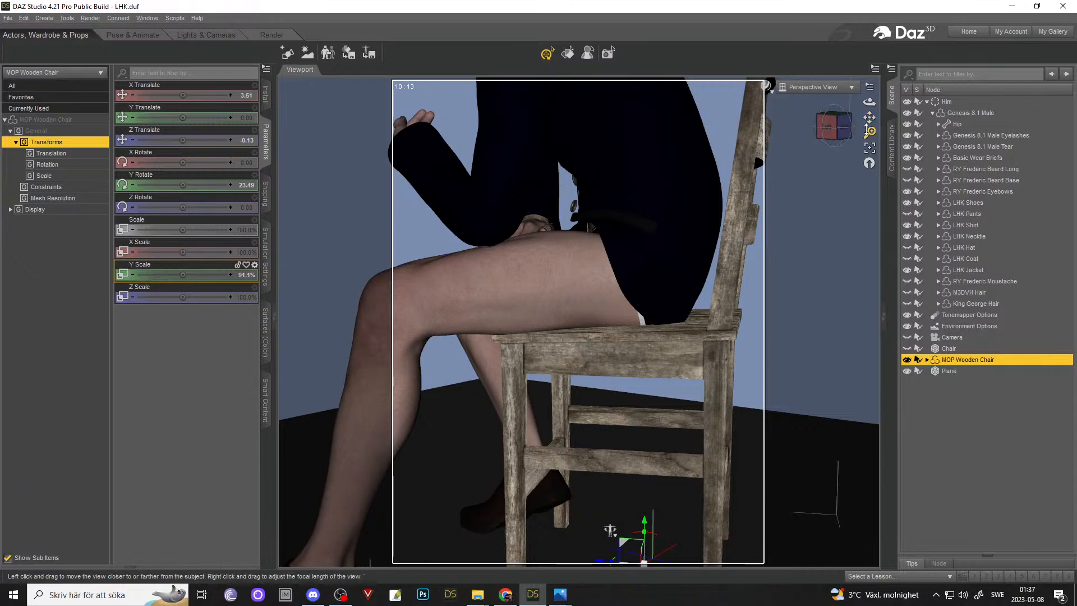
{"action": "left_click_drag", "start_coordinate": [870, 102], "coordinate": [724, 103]}
{"action": "left_click_drag", "start_coordinate": [870, 132], "coordinate": [870, 152]}
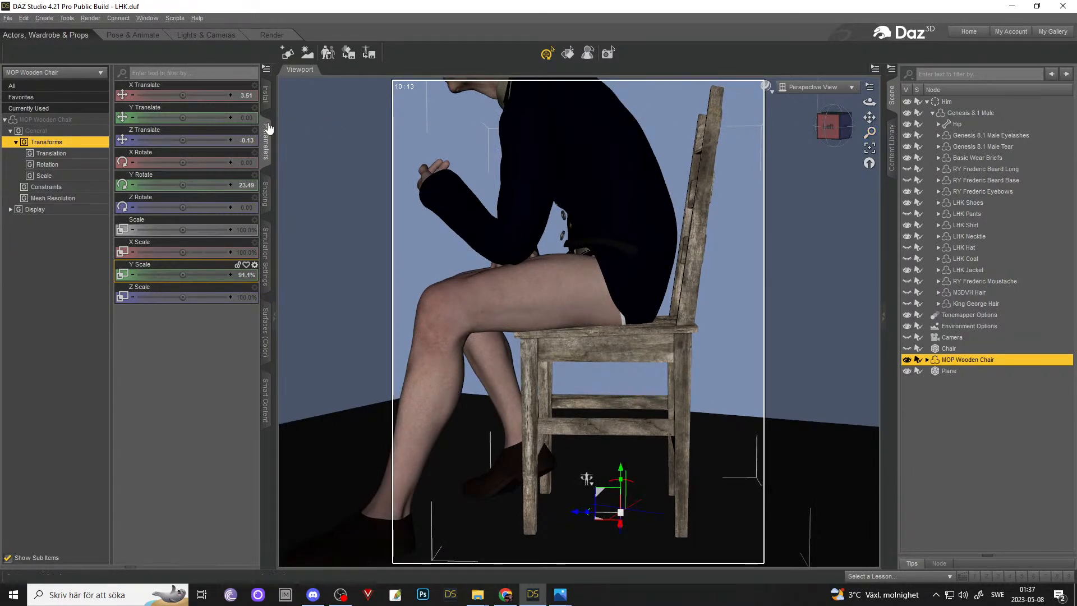
- Reduce the MOP Wooden Chair's Y Scale to about 89% and check the seat contact from several angles
{"action": "left_click_drag", "start_coordinate": [188, 275], "coordinate": [175, 275]}
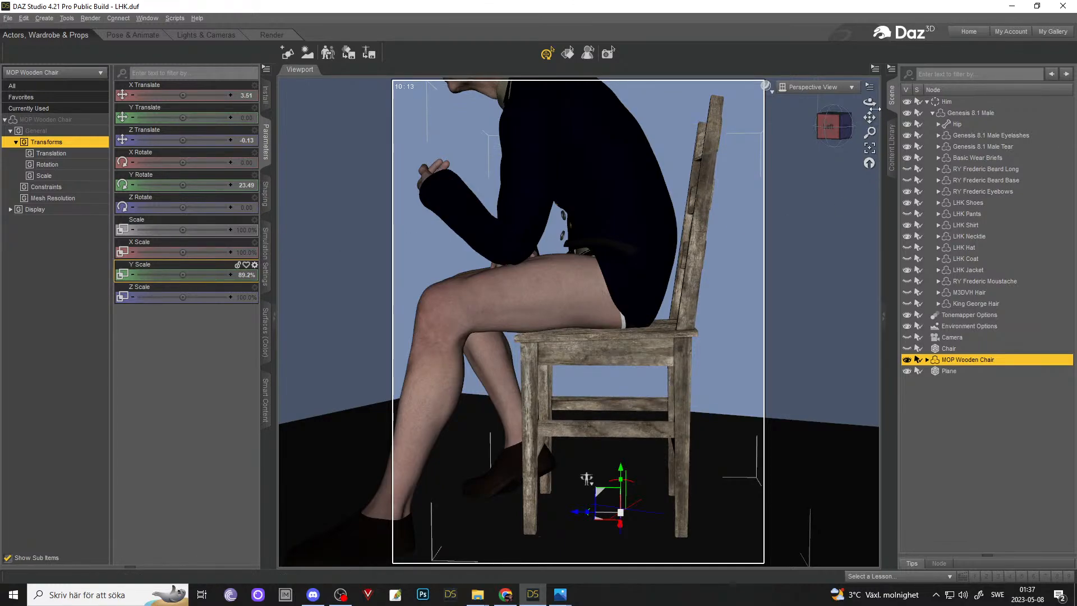
{"action": "left_click_drag", "start_coordinate": [869, 102], "coordinate": [830, 101]}
{"action": "left_click_drag", "start_coordinate": [512, 478], "coordinate": [596, 437]}
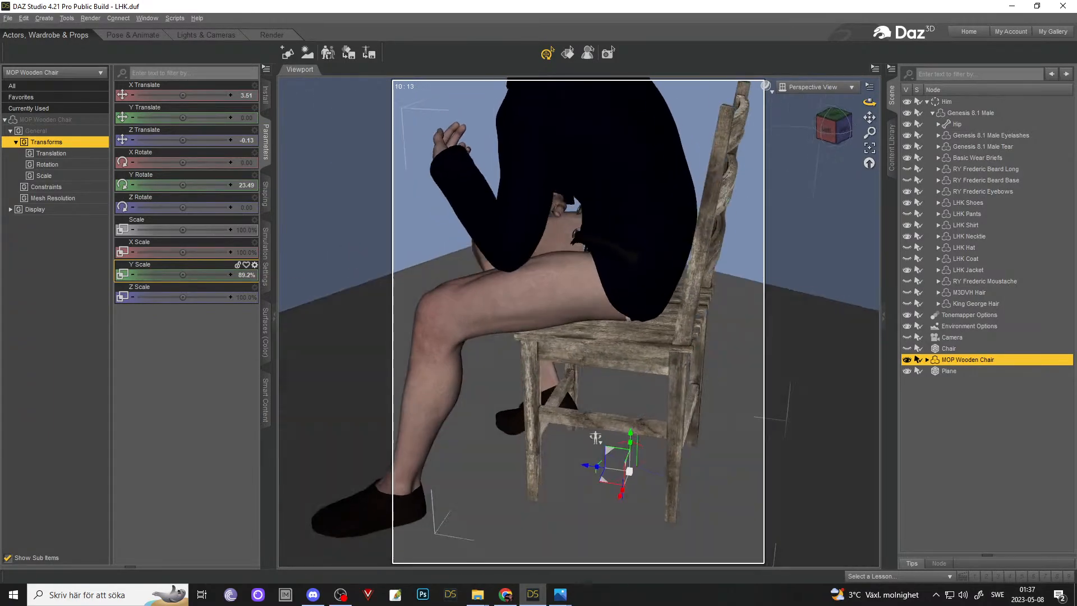
{"action": "left_click_drag", "start_coordinate": [869, 103], "coordinate": [897, 93]}
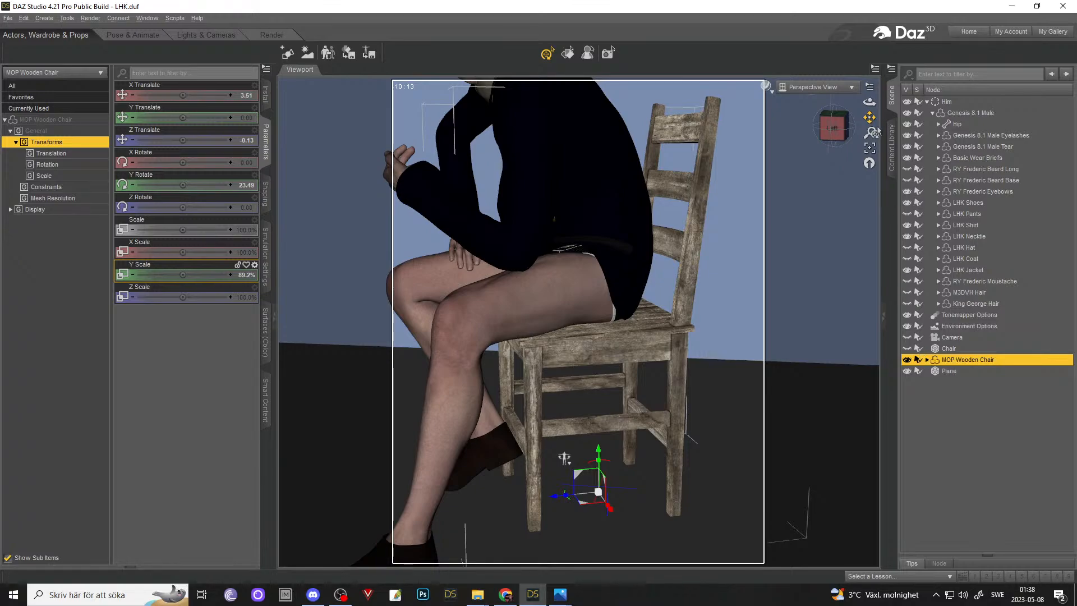
{"action": "left_click_drag", "start_coordinate": [870, 103], "coordinate": [812, 138]}
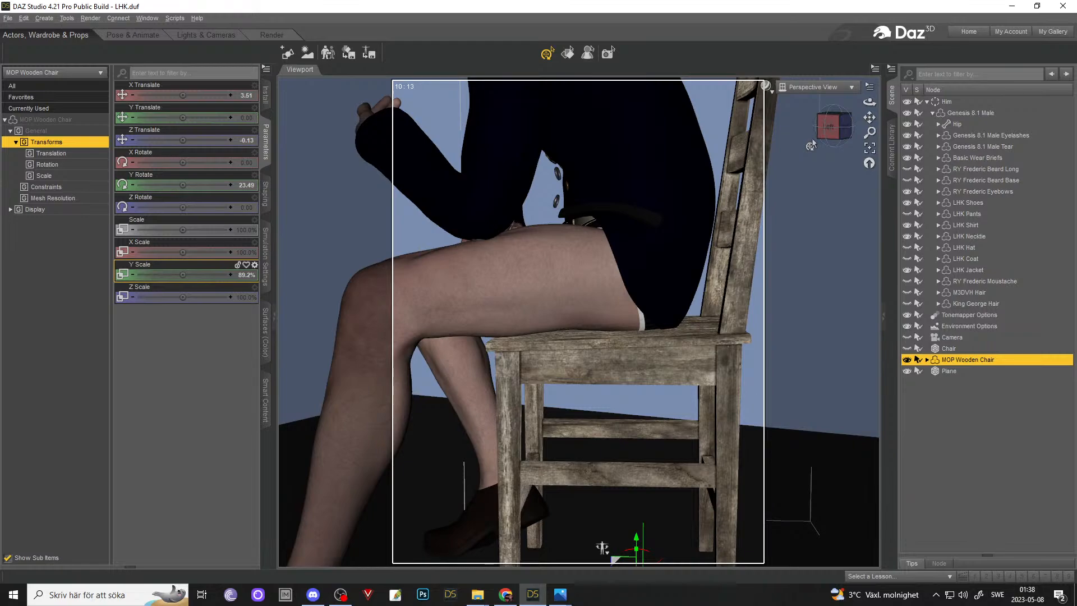
- Bend the figure's right hand to about -74.4° and twist it to -10° so it rests on the thigh
{"action": "scroll", "coordinate": [746, 185], "scroll_direction": "down", "scroll_amount": 1}
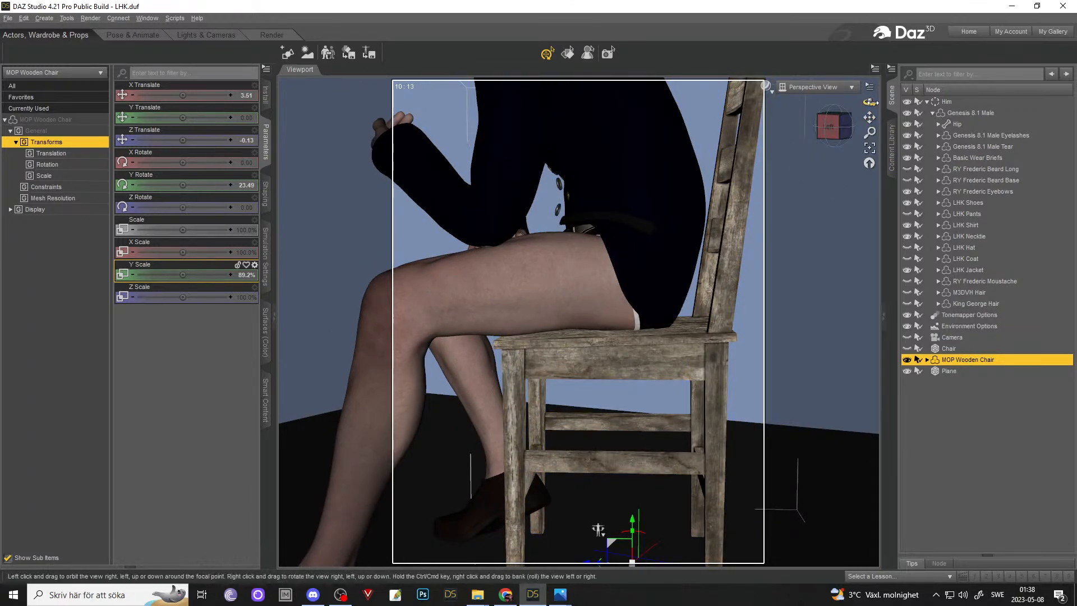
{"action": "mouse_move", "coordinate": [870, 102]}
{"action": "left_mouse_down"}
{"action": "mouse_move", "coordinate": [850, 90]}
{"action": "mouse_move", "coordinate": [870, 104]}
{"action": "mouse_move", "coordinate": [870, 128]}
{"action": "mouse_move", "coordinate": [864, 100]}
{"action": "mouse_move", "coordinate": [841, 101]}
{"action": "mouse_move", "coordinate": [869, 115]}
{"action": "mouse_move", "coordinate": [708, 81]}
{"action": "mouse_move", "coordinate": [873, 125]}
{"action": "mouse_move", "coordinate": [870, 104]}
{"action": "mouse_move", "coordinate": [900, 112]}
{"action": "mouse_move", "coordinate": [869, 103]}
{"action": "mouse_move", "coordinate": [860, 120]}
{"action": "mouse_move", "coordinate": [885, 118]}
{"action": "mouse_move", "coordinate": [863, 96]}
{"action": "left_mouse_up"}
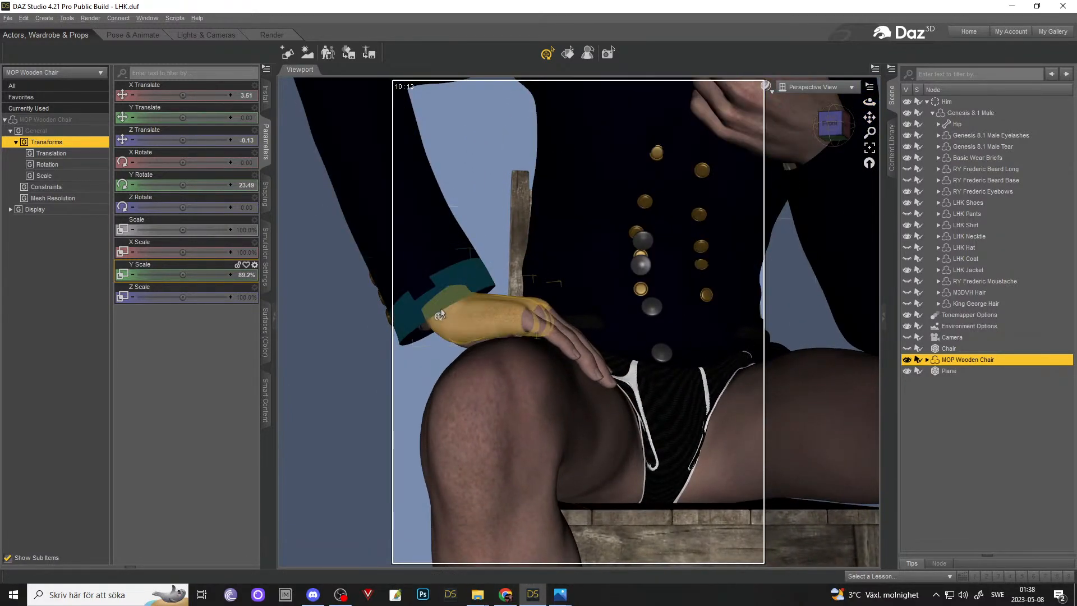
{"action": "left_click", "coordinate": [440, 314]}
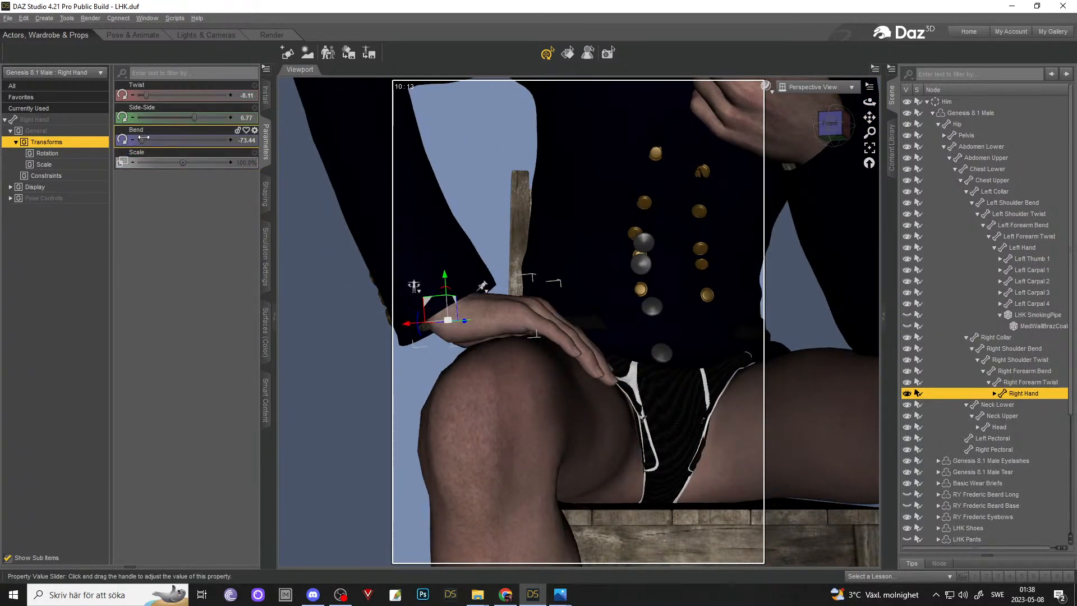
{"action": "left_click_drag", "start_coordinate": [141, 138], "coordinate": [144, 137]}
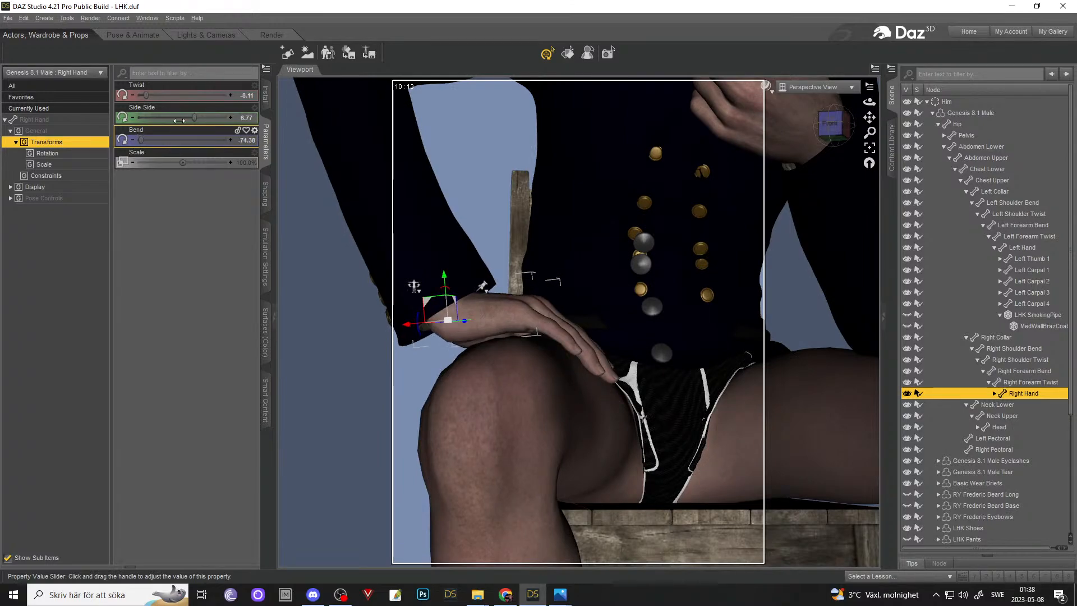
{"action": "left_click_drag", "start_coordinate": [146, 95], "coordinate": [129, 95]}
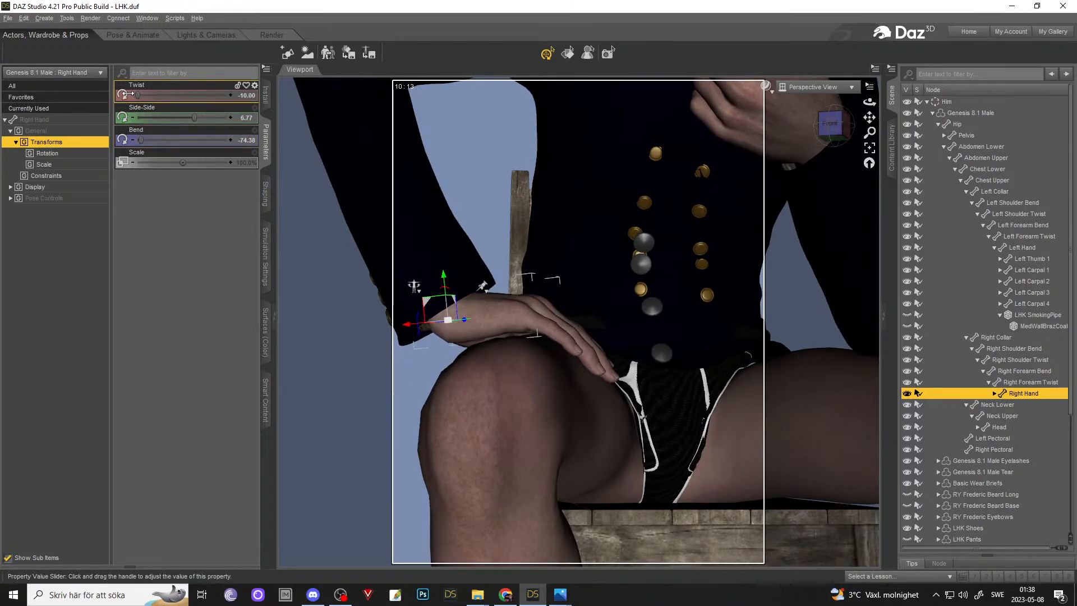
- Adjust the Right Forearm Twist's Bend to about 75° and check the hand on the thigh from the side and front
{"action": "left_click_drag", "start_coordinate": [869, 102], "coordinate": [951, 112]}
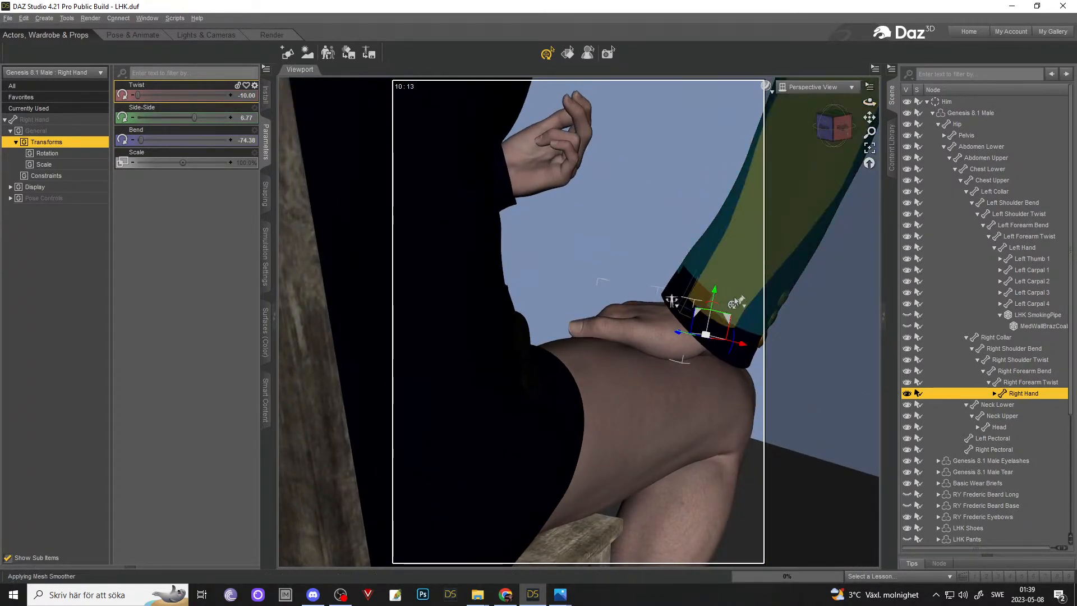
{"action": "left_click", "coordinate": [1008, 380]}
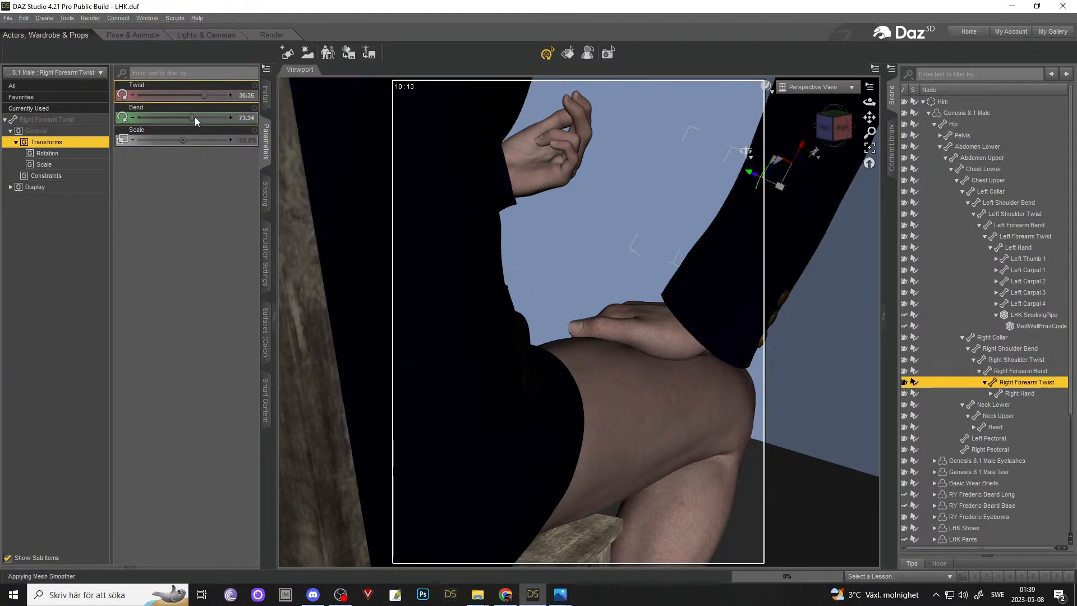
{"action": "left_click_drag", "start_coordinate": [192, 118], "coordinate": [190, 116]}
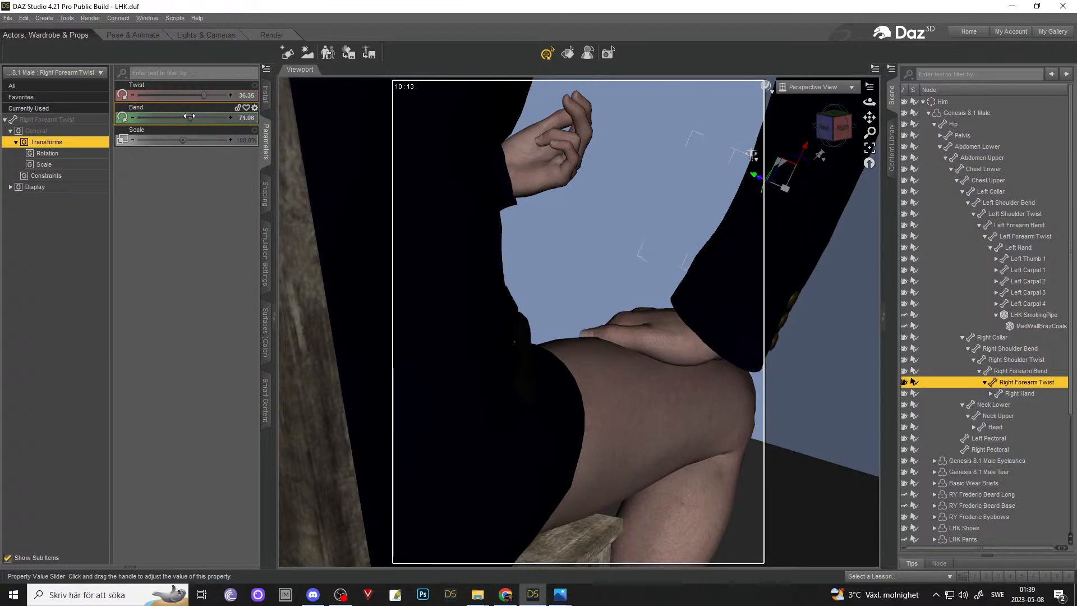
{"action": "left_click_drag", "start_coordinate": [184, 116], "coordinate": [182, 115]}
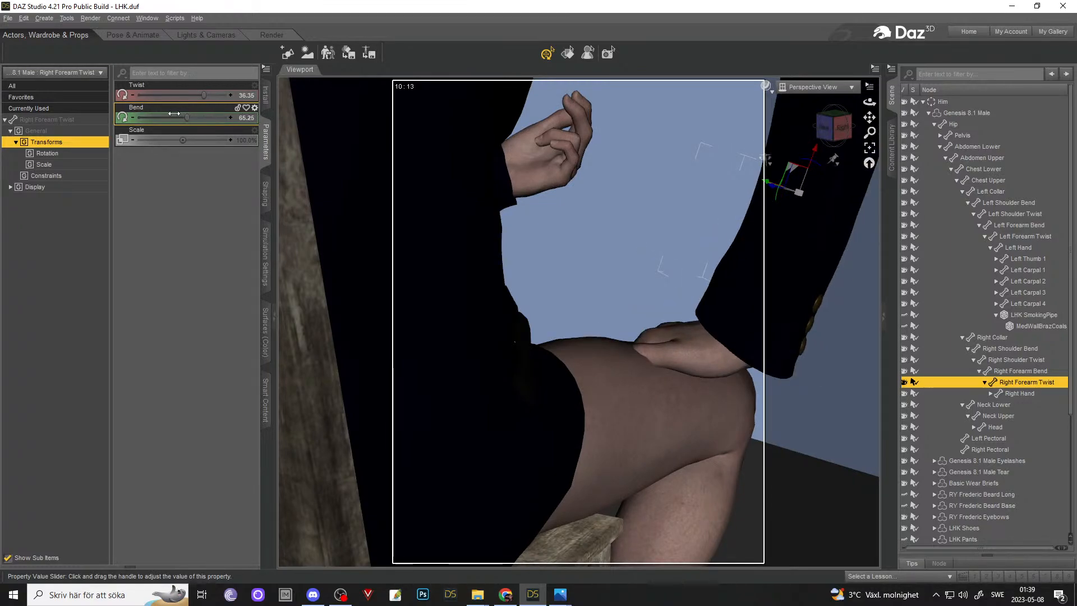
{"action": "left_click", "coordinate": [171, 113]}
{"action": "left_click_drag", "start_coordinate": [169, 113], "coordinate": [191, 113]}
{"action": "left_click", "coordinate": [181, 113]}
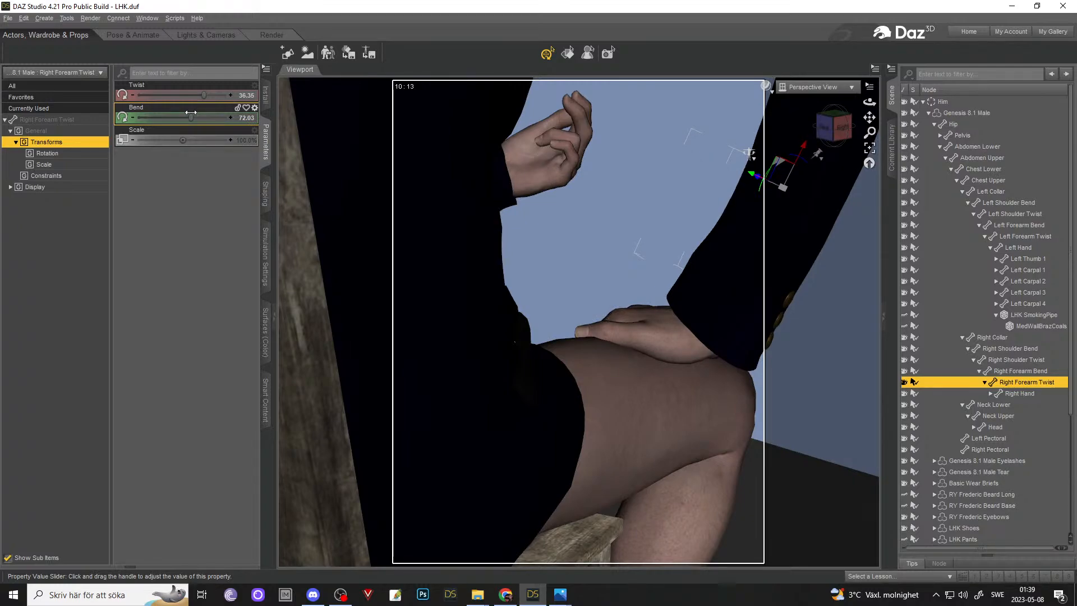
{"action": "left_click_drag", "start_coordinate": [192, 112], "coordinate": [193, 112]}
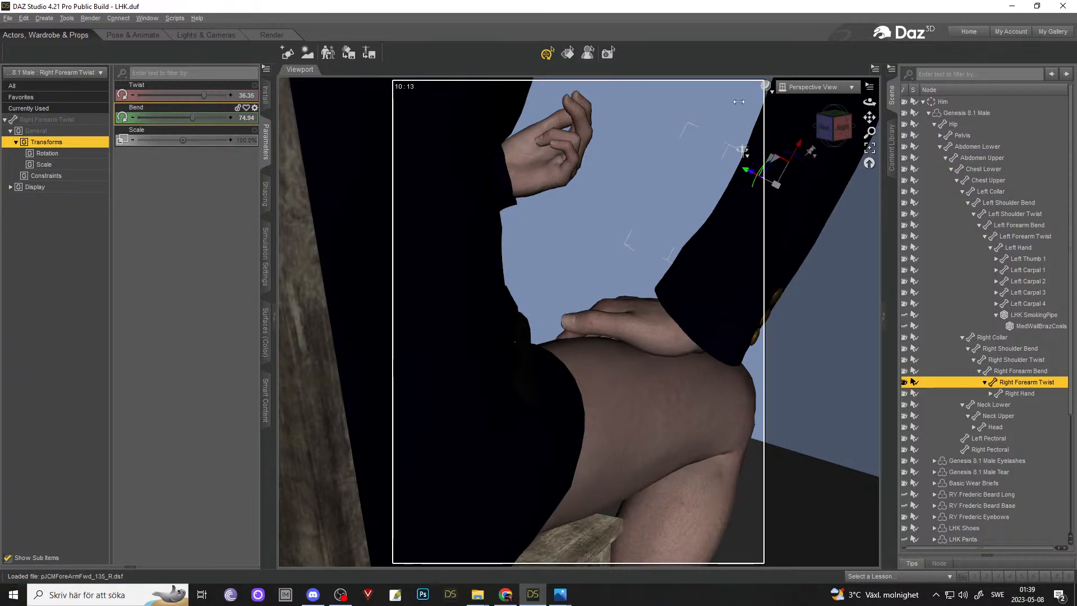
{"action": "left_click_drag", "start_coordinate": [739, 101], "coordinate": [999, 102]}
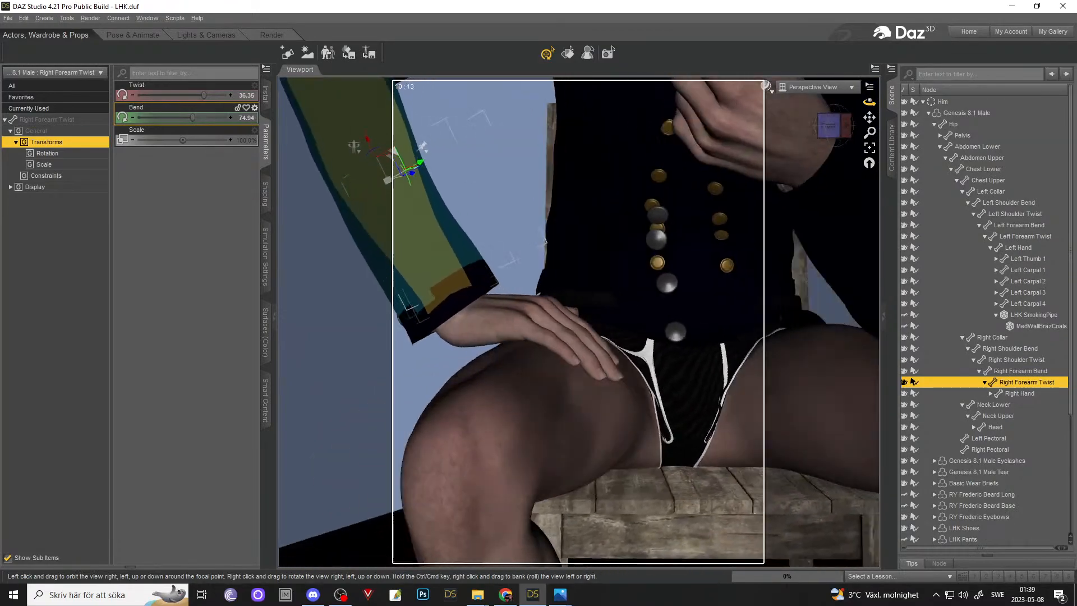
{"action": "left_click_drag", "start_coordinate": [869, 102], "coordinate": [804, 229]}
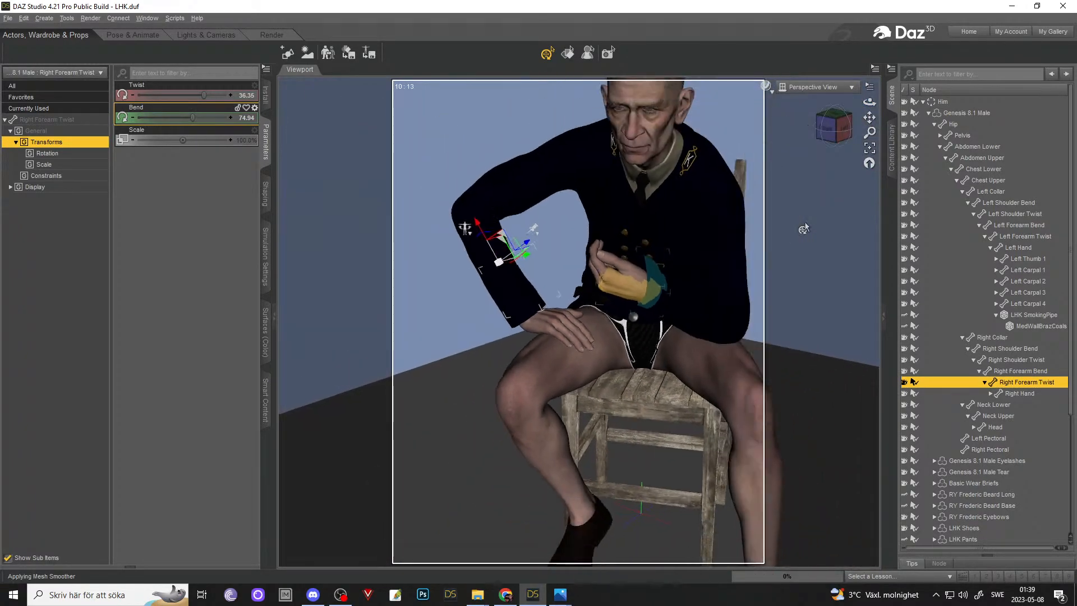
- Collapse the figure's hierarchy and show the Chair in place of the MOP Wooden Chair
{"action": "left_click_drag", "start_coordinate": [869, 103], "coordinate": [914, 138]}
{"action": "left_click", "coordinate": [928, 113]}
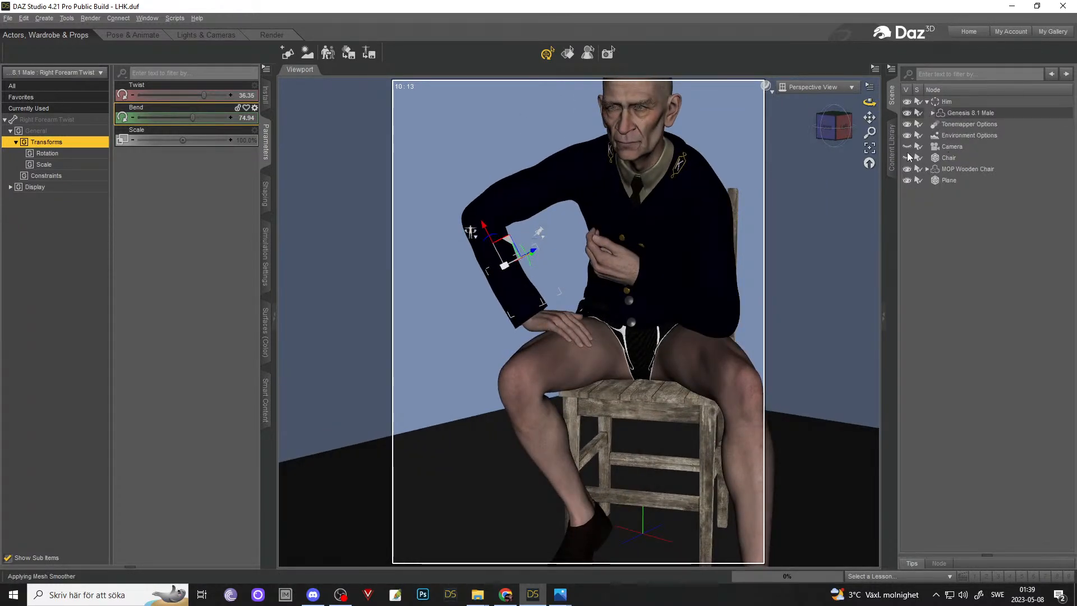
{"action": "left_click", "coordinate": [950, 159]}
{"action": "left_click_drag", "start_coordinate": [869, 102], "coordinate": [906, 104]}
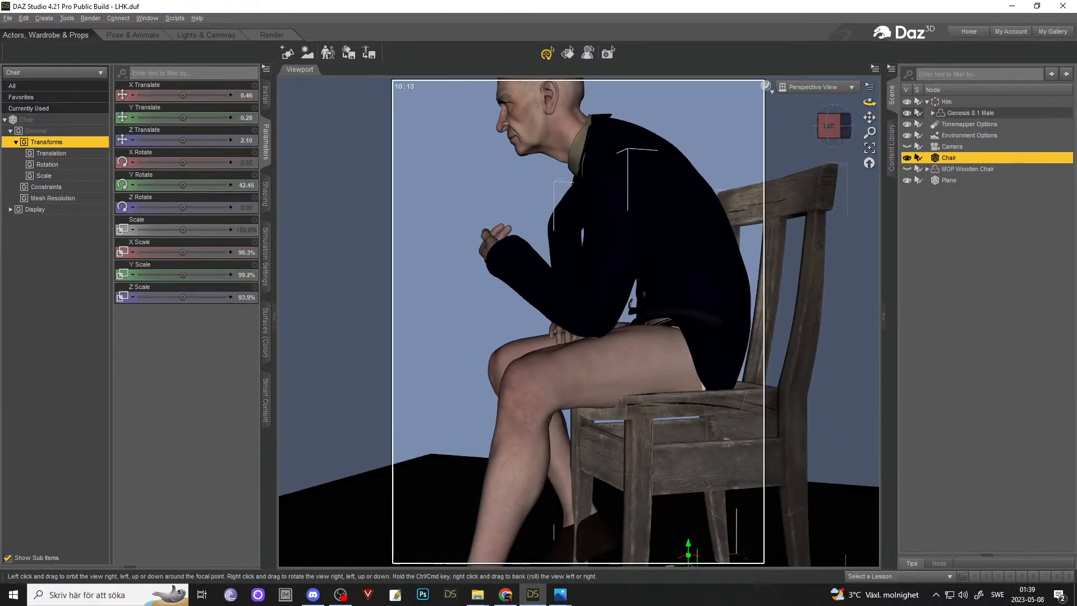
{"action": "scroll", "coordinate": [654, 328], "scroll_direction": "down", "scroll_amount": 2}
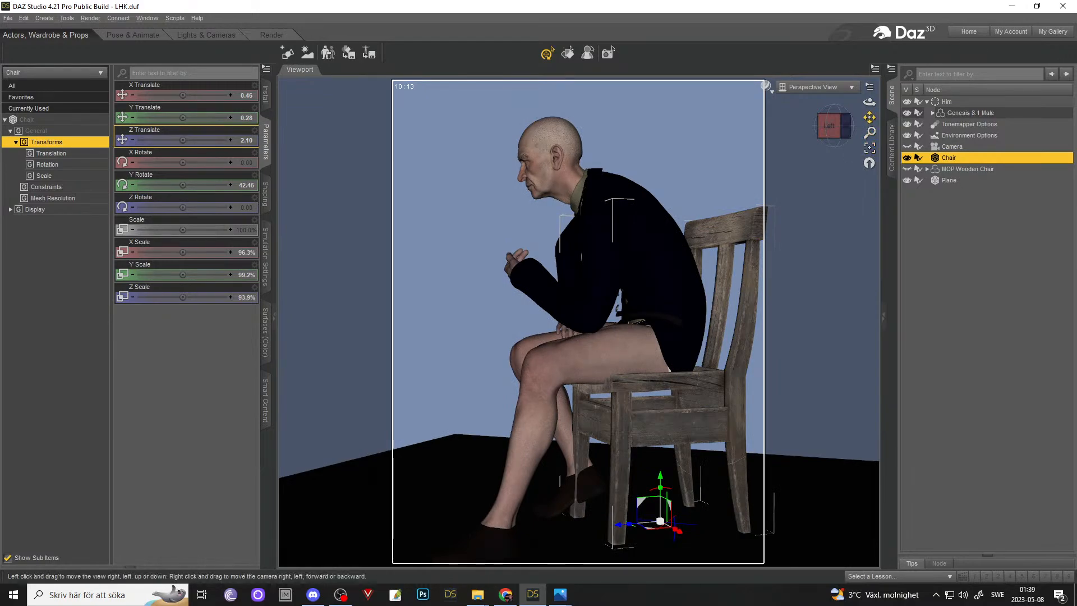
- Reduce the Chair's Y Scale to about 94% and check how the figure sits on it
{"action": "left_click", "coordinate": [868, 150]}
{"action": "left_click_drag", "start_coordinate": [182, 274], "coordinate": [171, 275]}
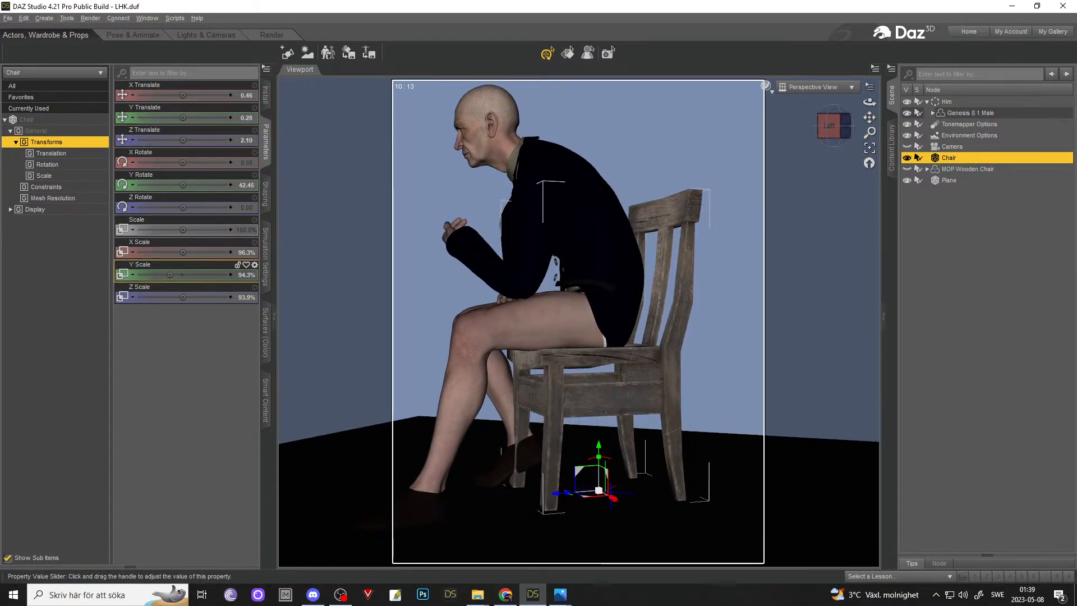
{"action": "scroll", "coordinate": [649, 326], "scroll_direction": "up", "scroll_amount": 3}
{"action": "left_click_drag", "start_coordinate": [869, 102], "coordinate": [893, 102]}
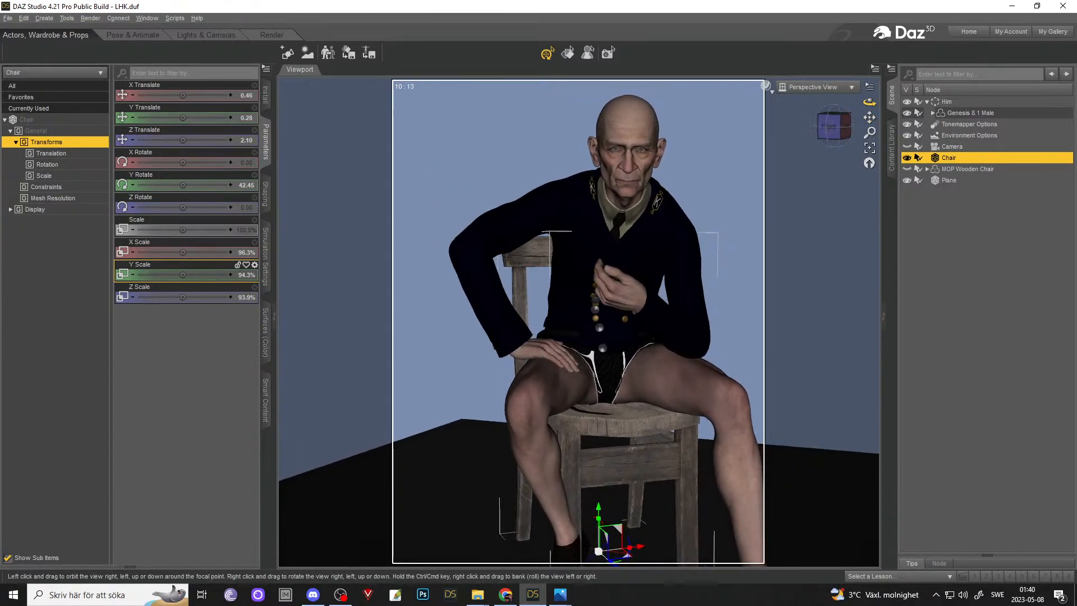
- Show the MOP Wooden Chair instead of the Chair and rotate it to about 38.6° around Y
{"action": "left_click", "coordinate": [906, 169]}
{"action": "left_click", "coordinate": [906, 159]}
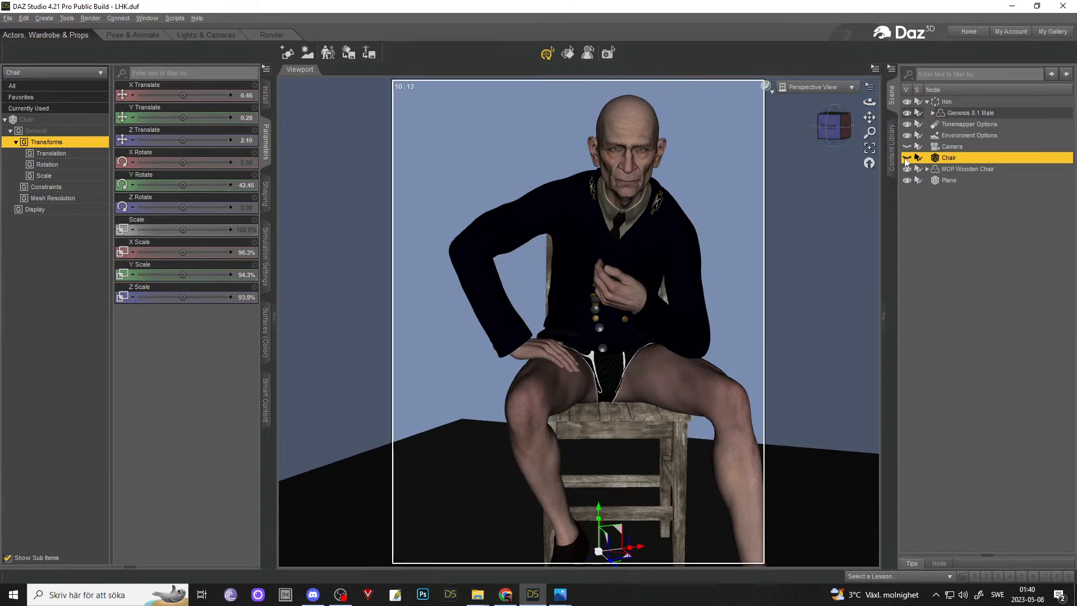
{"action": "left_click", "coordinate": [942, 168]}
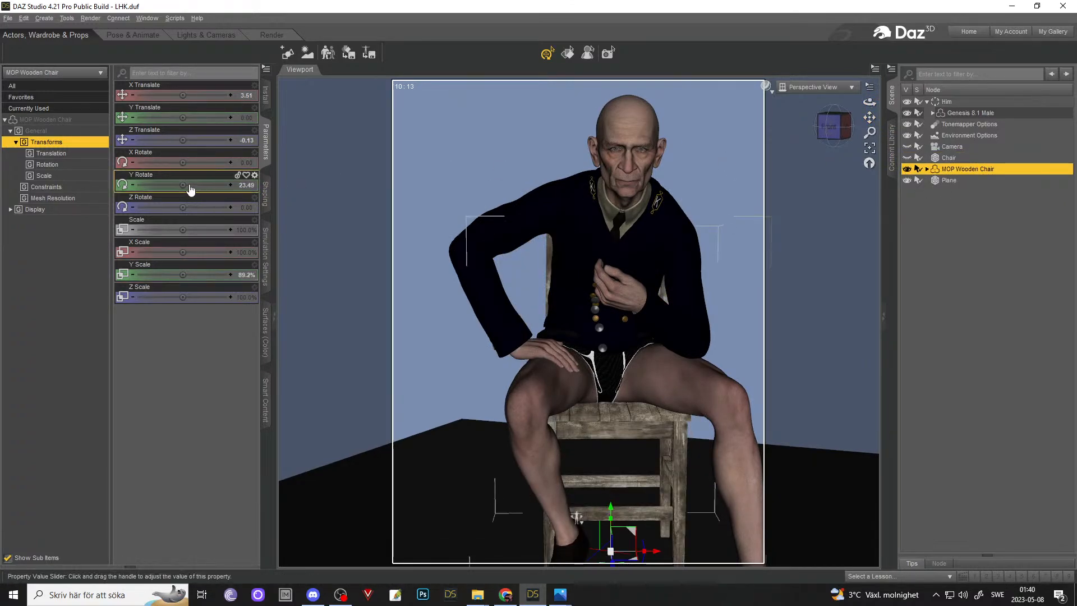
{"action": "mouse_move", "coordinate": [190, 190]}
{"action": "left_mouse_down"}
{"action": "mouse_move", "coordinate": [207, 190]}
{"action": "mouse_move", "coordinate": [200, 184]}
{"action": "left_mouse_up"}
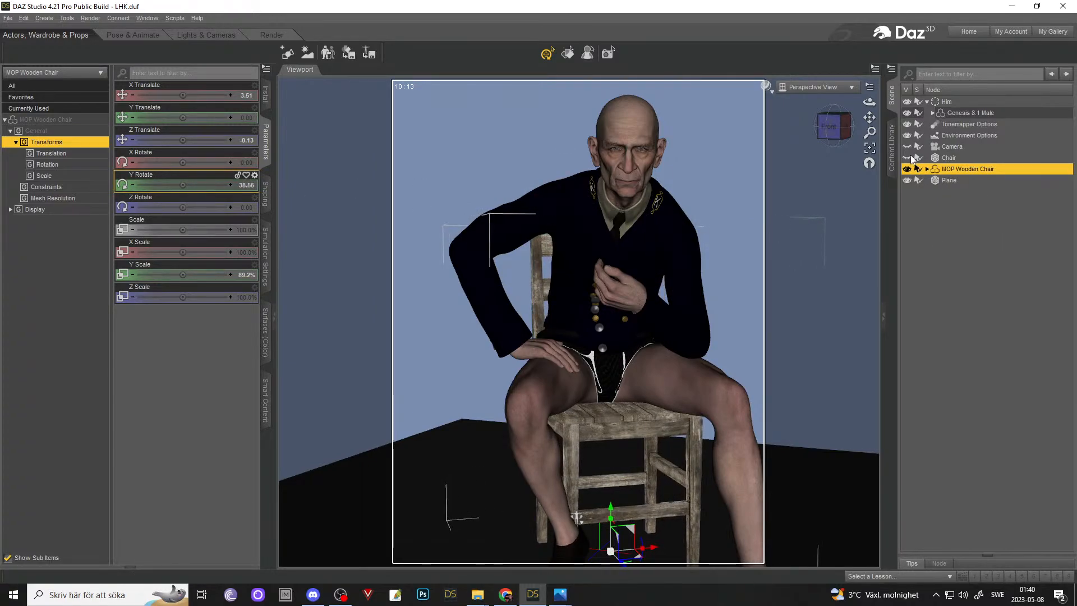
- Swap the visible seat back to the Chair and display its General parameters, including the subdivision levels
{"action": "left_click", "coordinate": [907, 157]}
{"action": "left_click", "coordinate": [907, 169]}
{"action": "scroll", "coordinate": [756, 265], "scroll_direction": "down", "scroll_amount": 3}
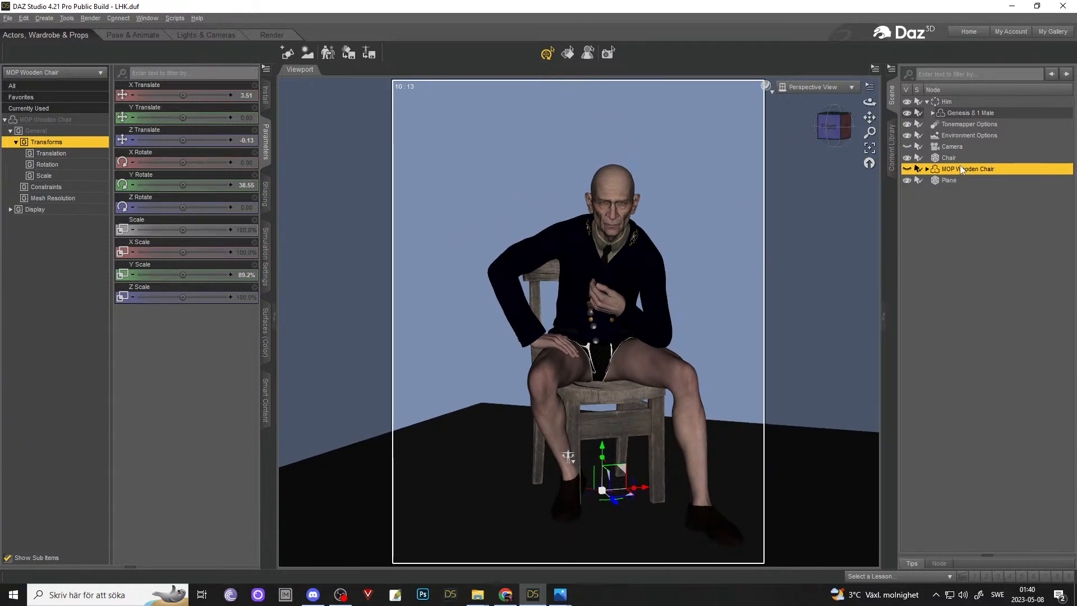
{"action": "left_click", "coordinate": [957, 158]}
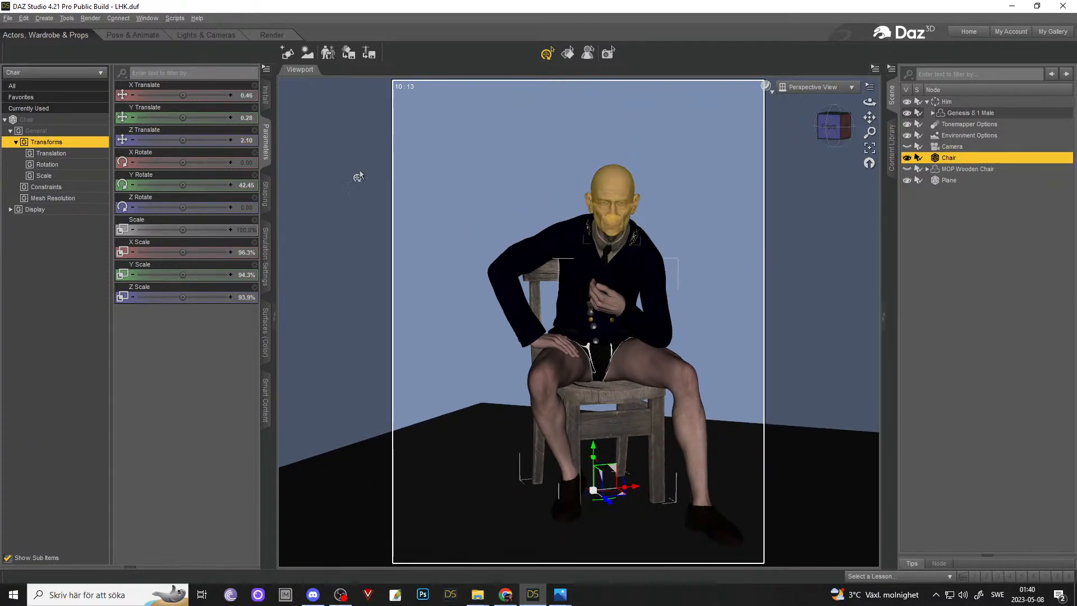
{"action": "left_click", "coordinate": [54, 130]}
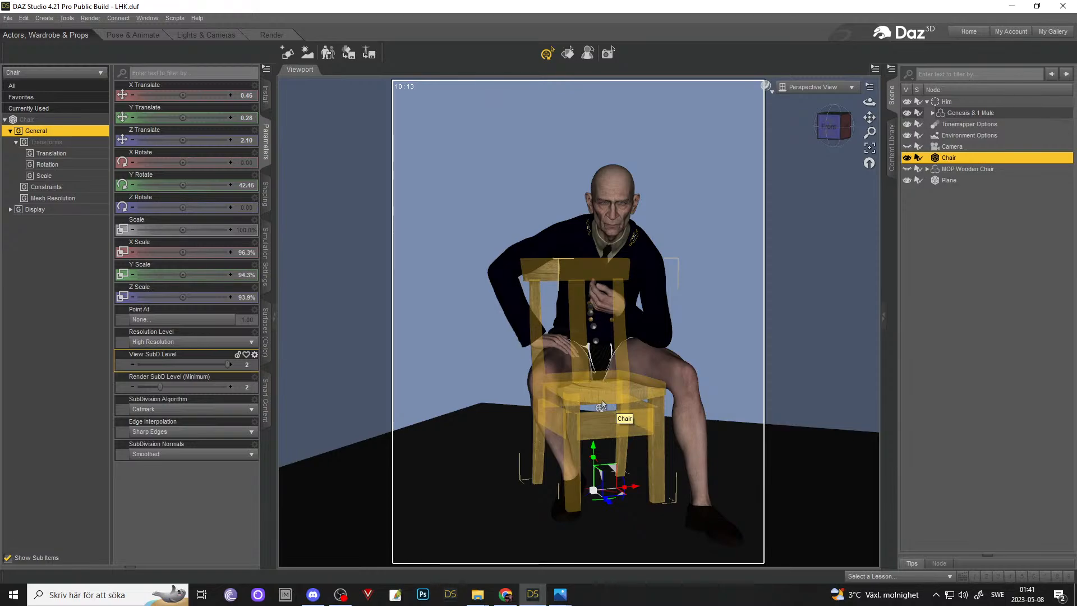
- Examine the figure seated on the Chair up close and as a whole from several angles
{"action": "scroll", "coordinate": [701, 347], "scroll_direction": "up", "scroll_amount": 8}
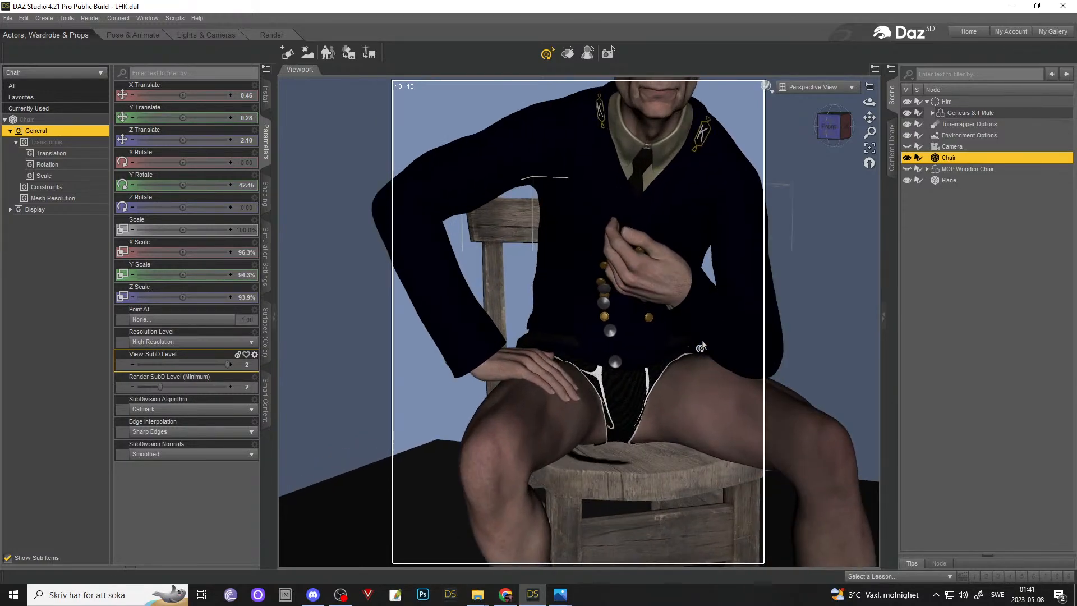
{"action": "left_click_drag", "start_coordinate": [869, 101], "coordinate": [845, 176]}
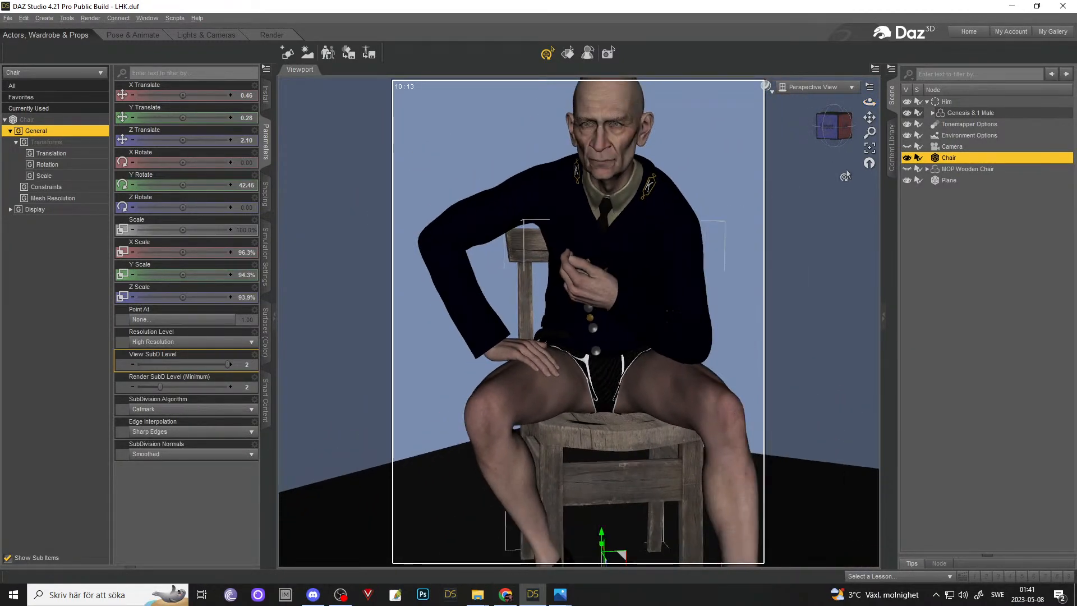
{"action": "scroll", "coordinate": [845, 176], "scroll_direction": "down", "scroll_amount": 2}
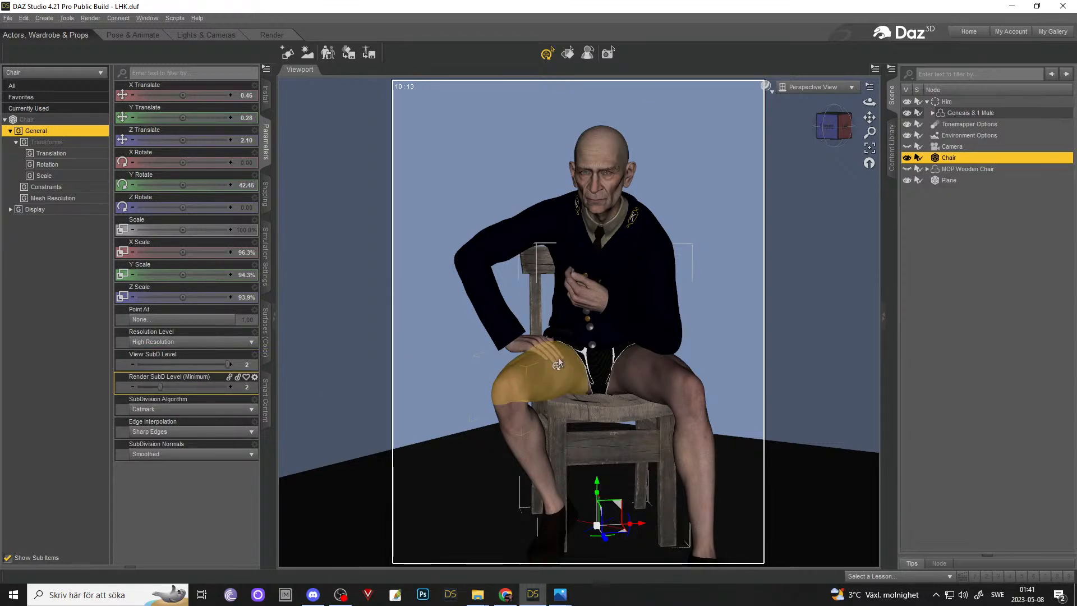
{"action": "scroll", "coordinate": [558, 365], "scroll_direction": "up", "scroll_amount": 5}
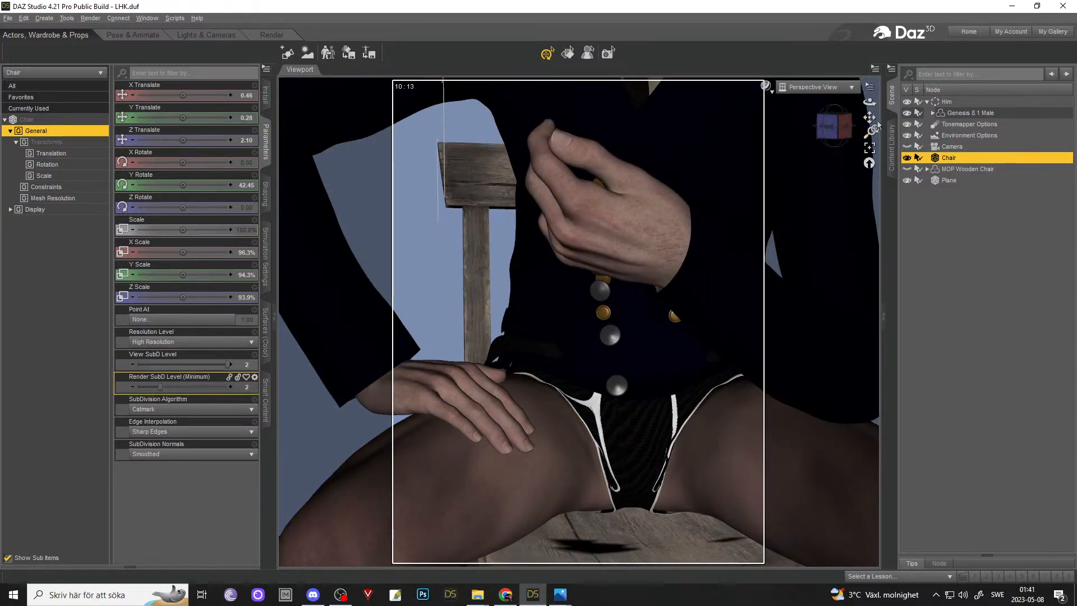
{"action": "mouse_move", "coordinate": [874, 119]}
{"action": "left_mouse_down"}
{"action": "mouse_move", "coordinate": [864, 102]}
{"action": "mouse_move", "coordinate": [866, 118]}
{"action": "left_mouse_up"}
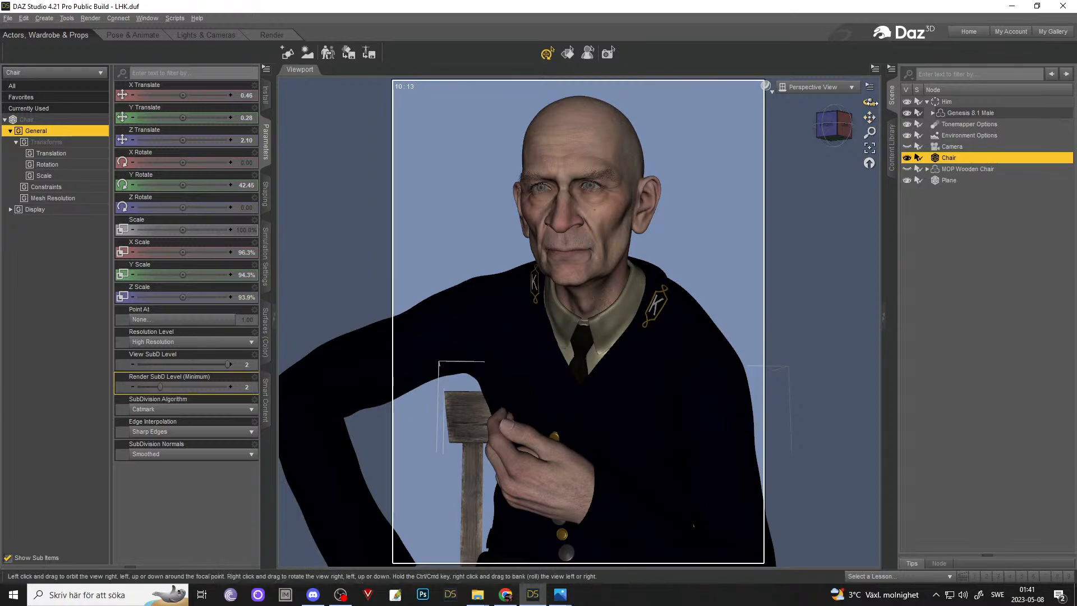
{"action": "left_click_drag", "start_coordinate": [836, 126], "coordinate": [876, 107]}
{"action": "scroll", "coordinate": [858, 154], "scroll_direction": "down", "scroll_amount": 2}
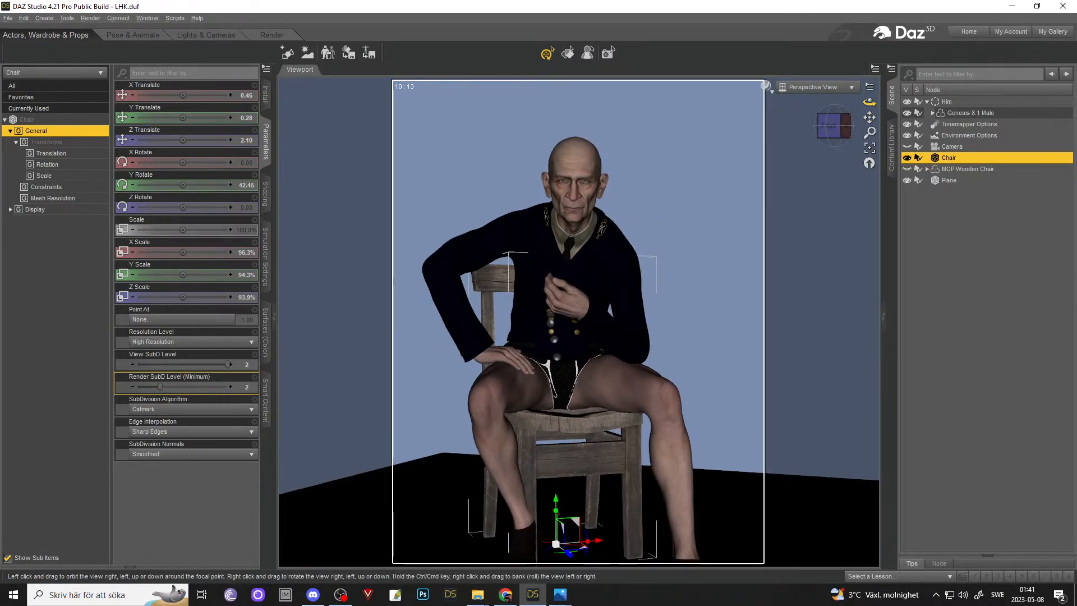
- Make the MOP Wooden Chair visible and hide the Chair, comparing the seated pose from another angle
{"action": "left_click", "coordinate": [907, 169]}
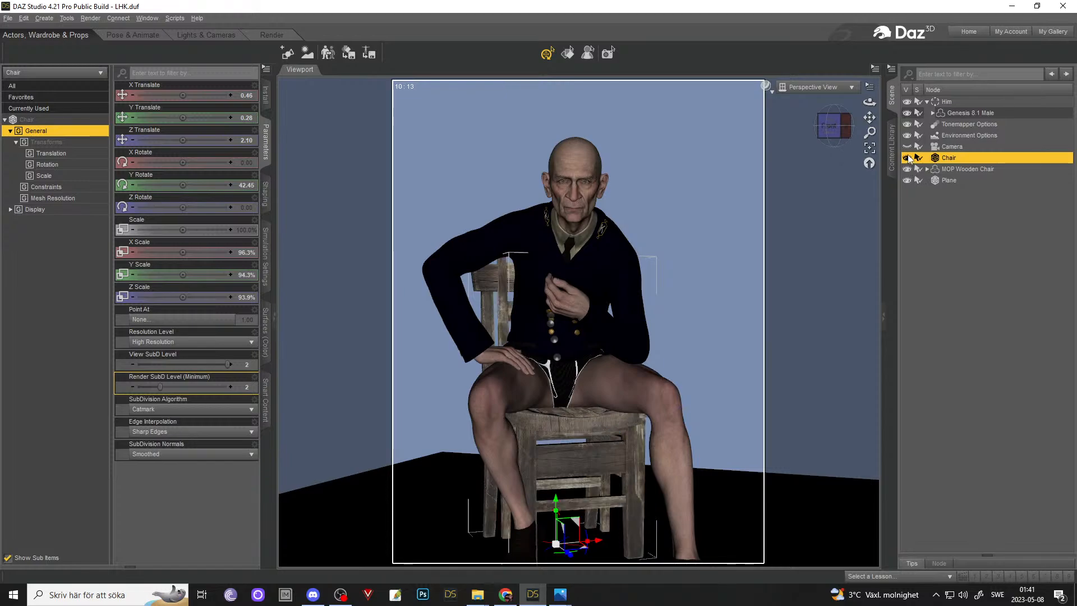
{"action": "left_click", "coordinate": [907, 158]}
{"action": "mouse_move", "coordinate": [869, 102]}
{"action": "left_mouse_down"}
{"action": "mouse_move", "coordinate": [836, 102]}
{"action": "mouse_move", "coordinate": [878, 104]}
{"action": "left_mouse_up"}
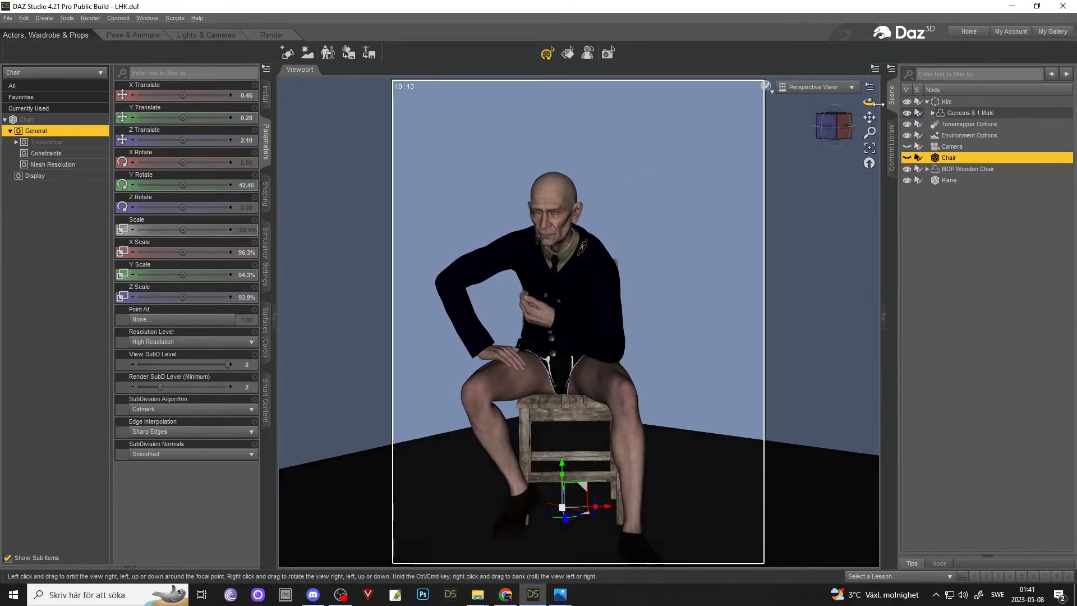
- Show the Chair object in the scene and hide the MOP Wooden Chair
{"action": "left_click", "coordinate": [906, 158]}
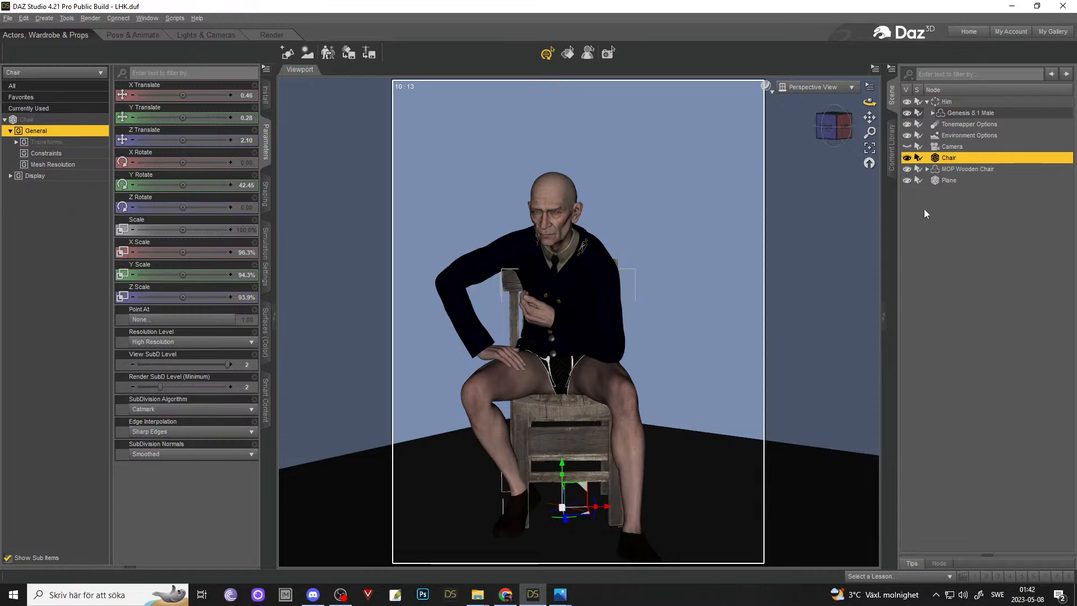
{"action": "left_click", "coordinate": [907, 169]}
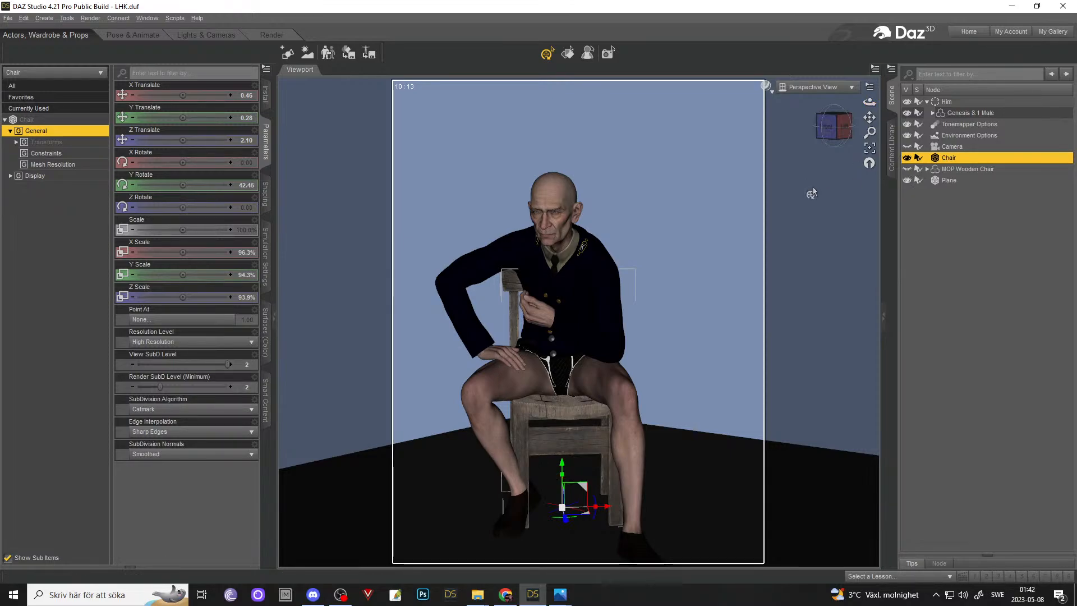
- Set the figure's Right Thigh Bend bone to a Bend of -67.66 and a Side-Side of -15.89
{"action": "mouse_move", "coordinate": [869, 103]}
{"action": "left_mouse_down"}
{"action": "mouse_move", "coordinate": [825, 105]}
{"action": "mouse_move", "coordinate": [864, 105]}
{"action": "mouse_move", "coordinate": [867, 118]}
{"action": "mouse_move", "coordinate": [869, 104]}
{"action": "left_mouse_up"}
{"action": "left_click", "coordinate": [369, 203]}
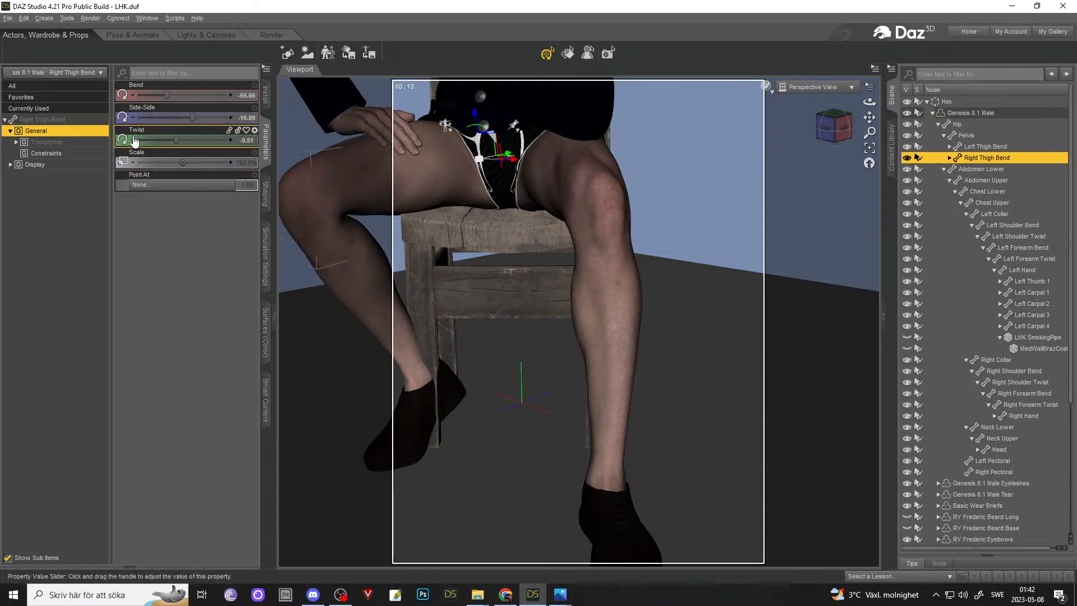
{"action": "left_click", "coordinate": [132, 95]}
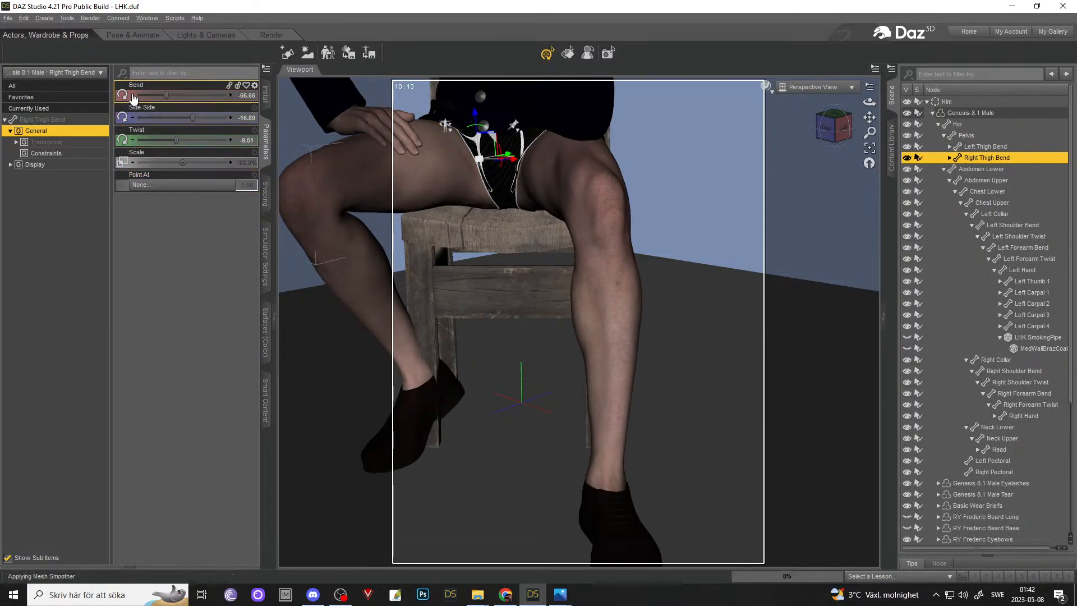
{"action": "left_click", "coordinate": [232, 118]}
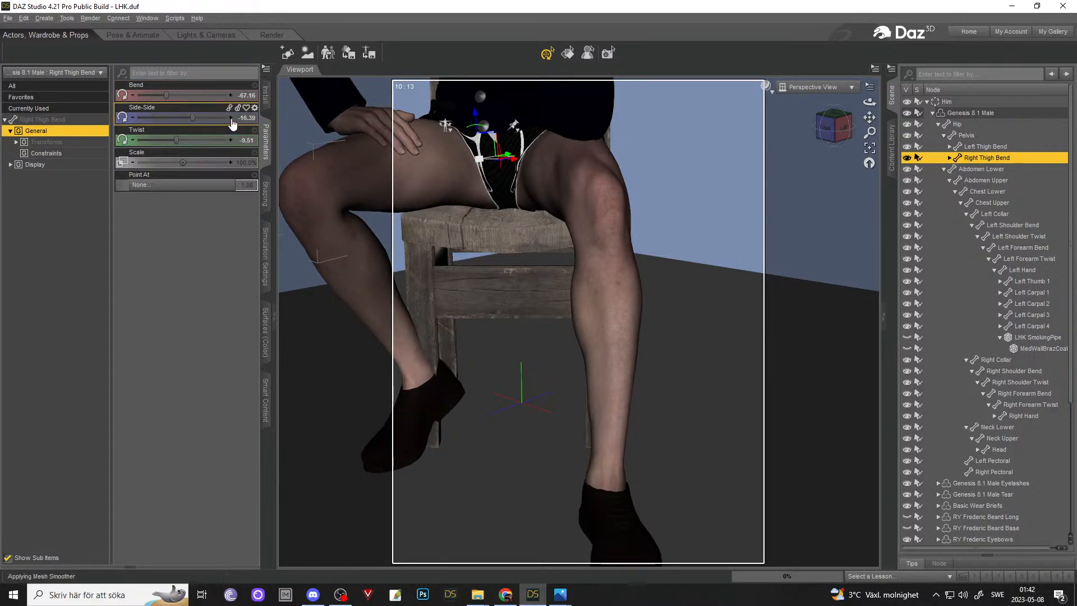
{"action": "left_click", "coordinate": [231, 118]}
{"action": "left_click_drag", "start_coordinate": [869, 103], "coordinate": [867, 105]}
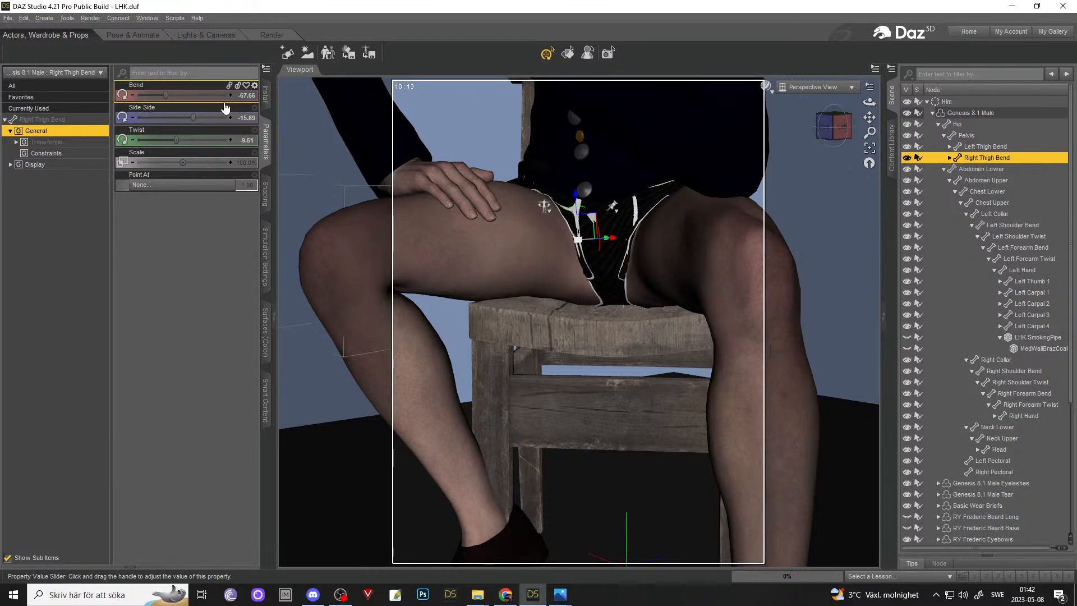
- Set the Right Collar bone to Twist -28.50, Front-Back 16.06 and Bend -13.16
{"action": "left_click_drag", "start_coordinate": [869, 103], "coordinate": [870, 102]}
{"action": "left_click_drag", "start_coordinate": [545, 230], "coordinate": [692, 91], "text": "alt"}
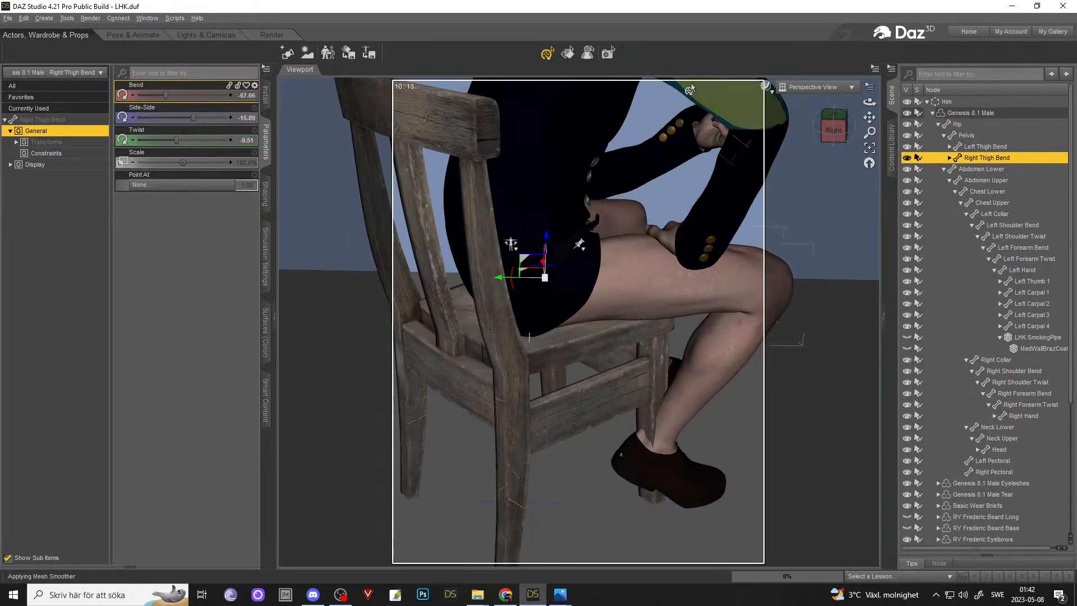
{"action": "left_click", "coordinate": [691, 90]}
{"action": "left_click", "coordinate": [870, 148]}
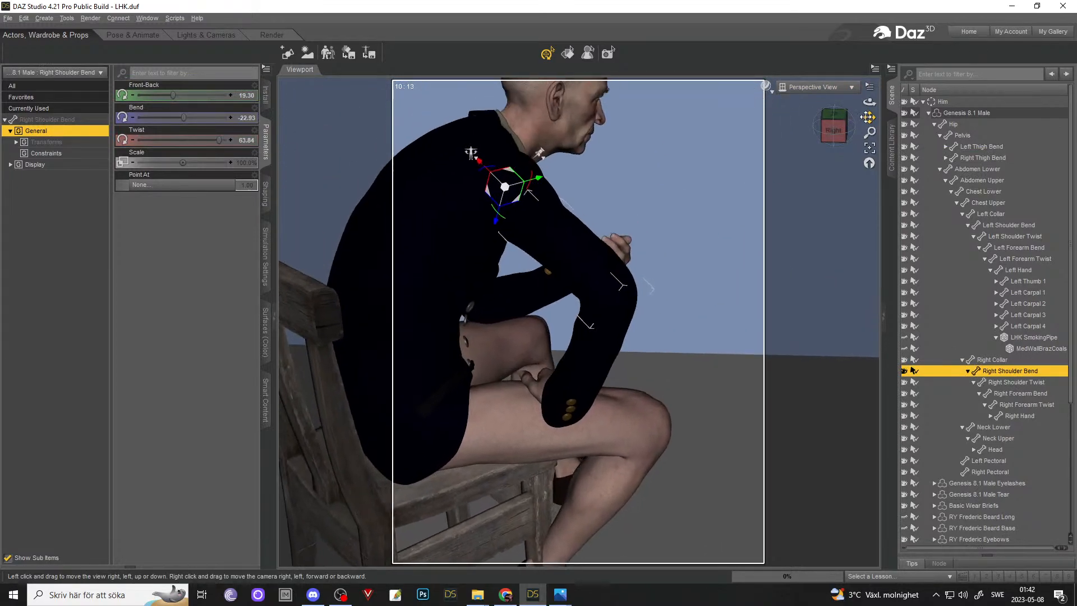
{"action": "left_click", "coordinate": [820, 128]}
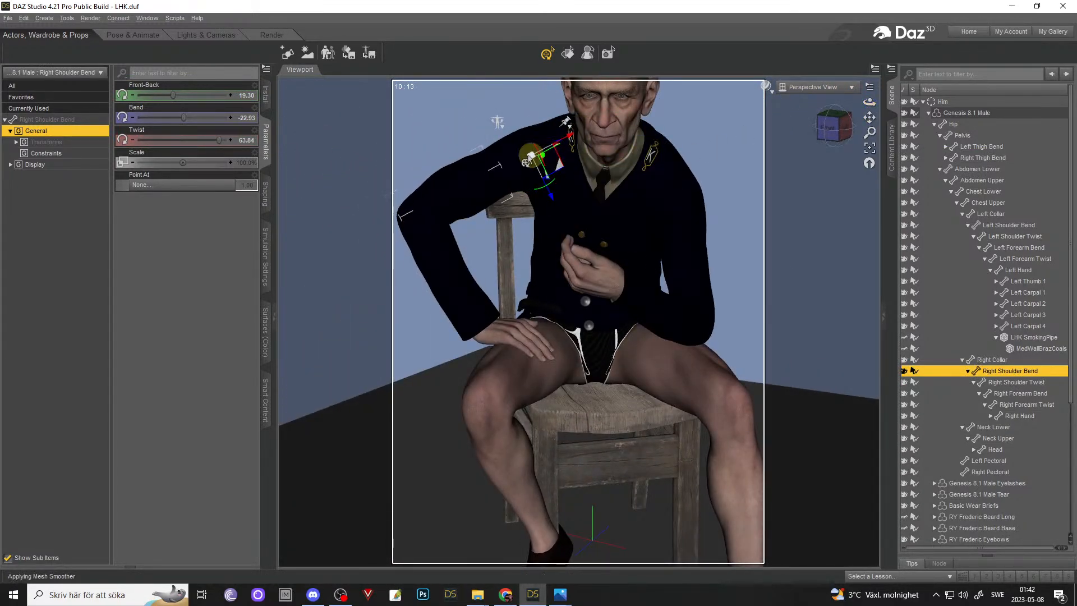
{"action": "left_click", "coordinate": [510, 160]}
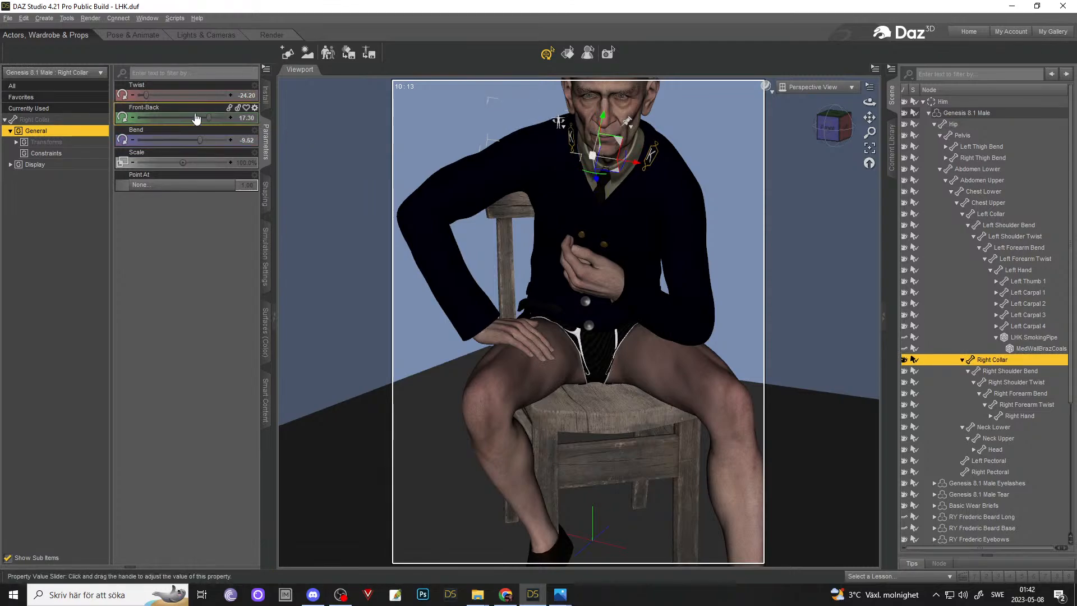
{"action": "left_click_drag", "start_coordinate": [209, 117], "coordinate": [207, 117]}
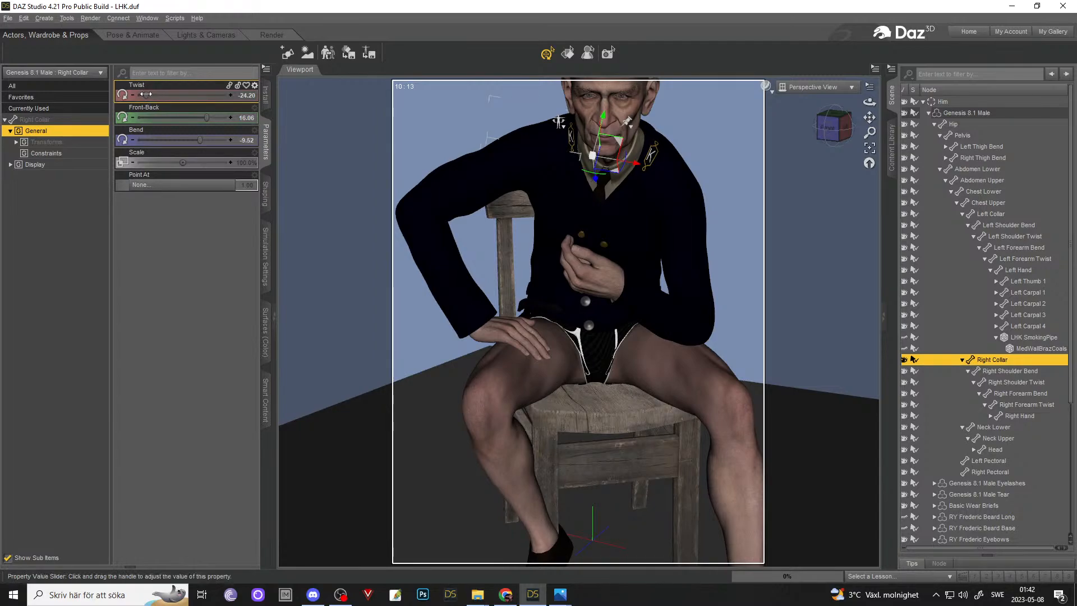
{"action": "left_click_drag", "start_coordinate": [145, 95], "coordinate": [140, 94]}
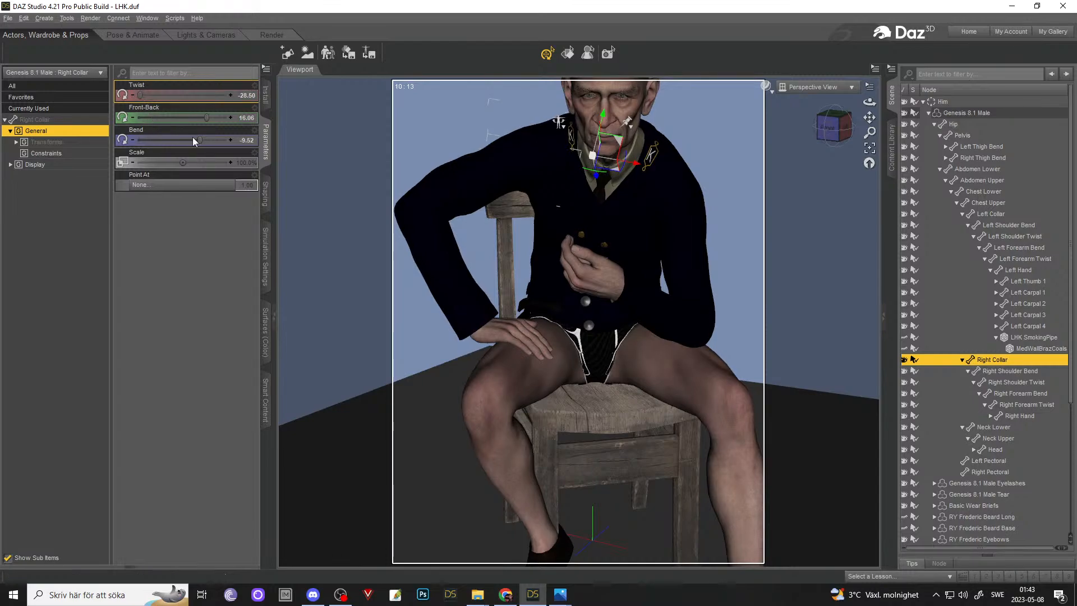
{"action": "left_click_drag", "start_coordinate": [199, 140], "coordinate": [195, 140]}
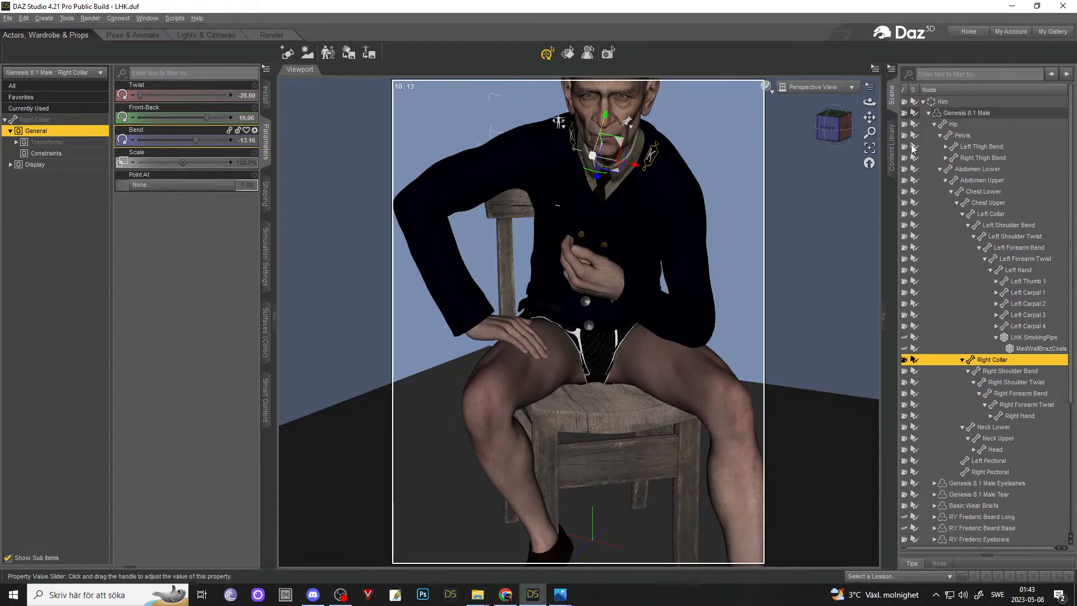
- Set the Right Forearm Twist bone's Twist to 23.69
{"action": "left_click_drag", "start_coordinate": [869, 103], "coordinate": [550, 241]}
{"action": "left_click", "coordinate": [515, 320]}
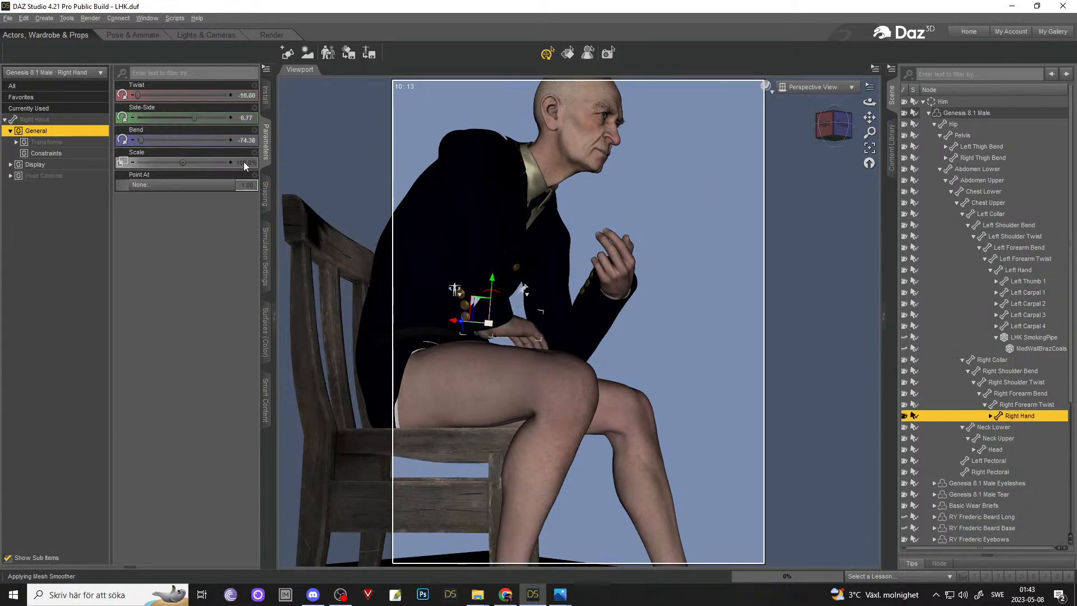
{"action": "left_click_drag", "start_coordinate": [153, 94], "coordinate": [197, 94]}
{"action": "left_click", "coordinate": [1004, 405]}
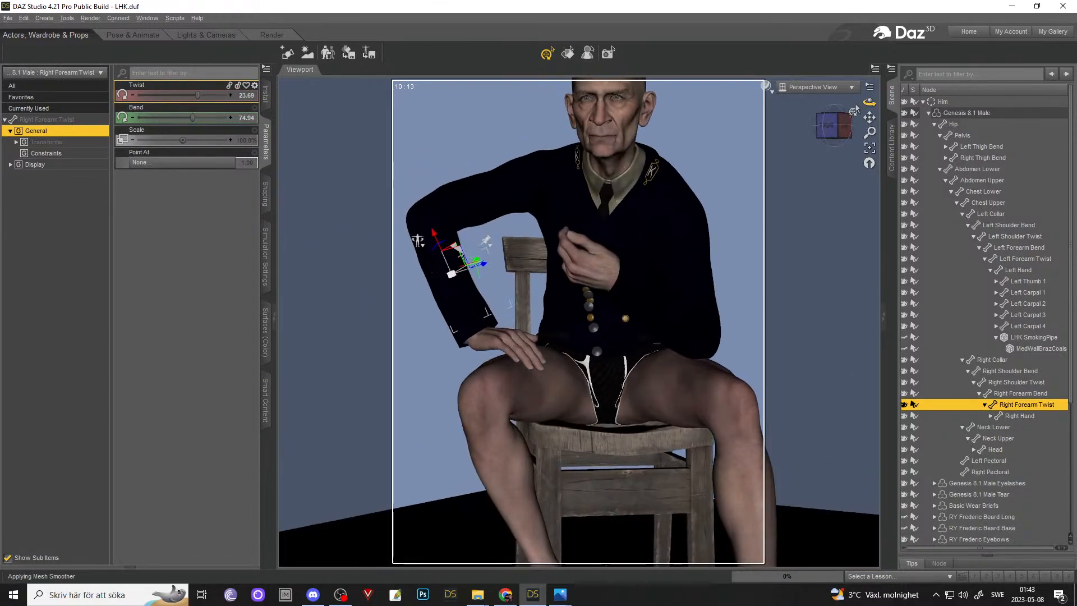
- Adjust the Right Hand bone to a Bend of about -71.5 and a Twist of -5.12
{"action": "left_click", "coordinate": [1018, 417]}
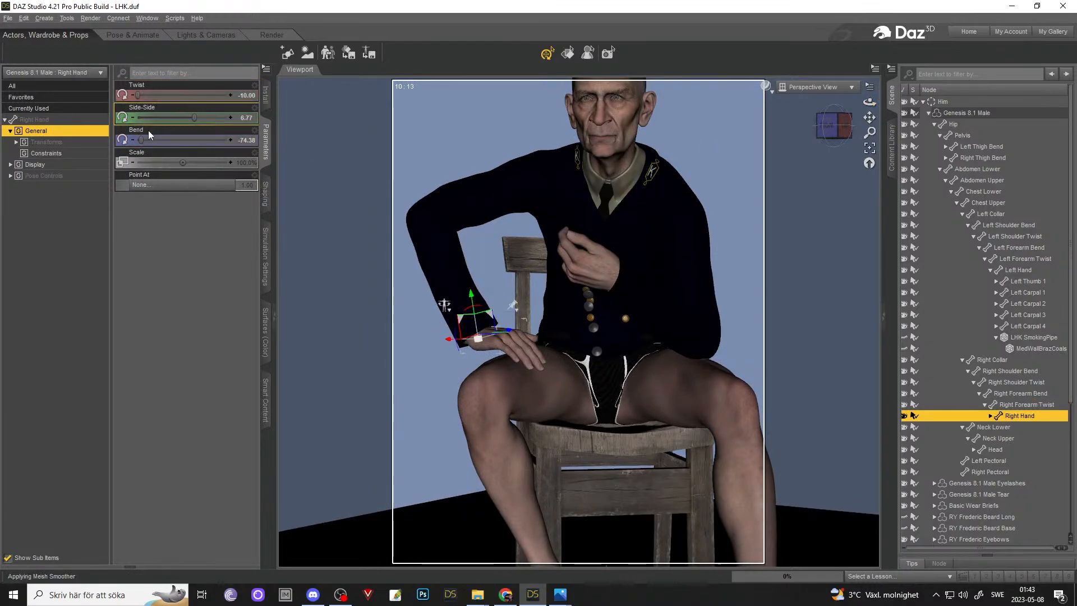
{"action": "mouse_move", "coordinate": [153, 140]}
{"action": "left_mouse_down"}
{"action": "mouse_move", "coordinate": [163, 141]}
{"action": "mouse_move", "coordinate": [142, 137]}
{"action": "left_mouse_up"}
{"action": "left_click_drag", "start_coordinate": [150, 95], "coordinate": [159, 96]}
- Set the Right Shoulder Bend bone's Front-Back to 22.81 and its Twist to 62.50
{"action": "left_click_drag", "start_coordinate": [870, 102], "coordinate": [874, 182]}
{"action": "scroll", "coordinate": [833, 115], "scroll_direction": "up", "scroll_amount": 3}
{"action": "left_click", "coordinate": [998, 372]}
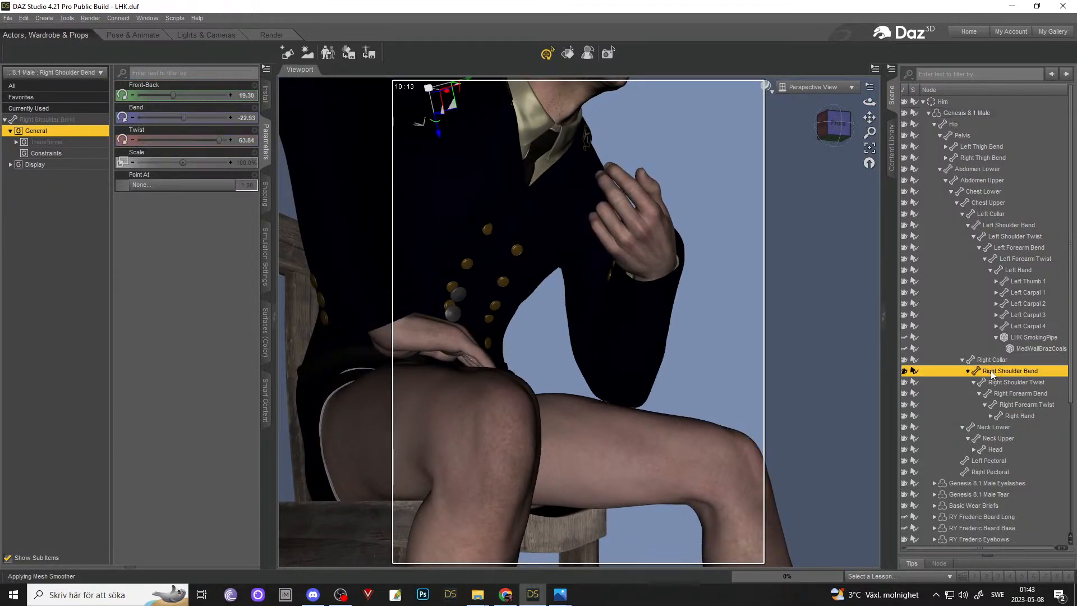
{"action": "left_click", "coordinate": [132, 96]}
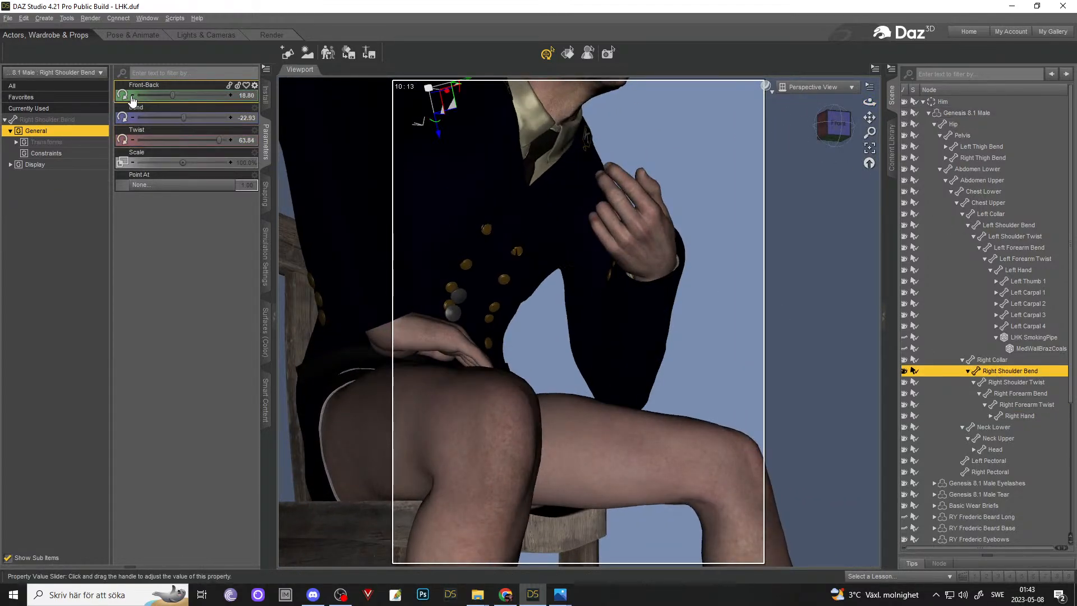
{"action": "left_click", "coordinate": [835, 124]}
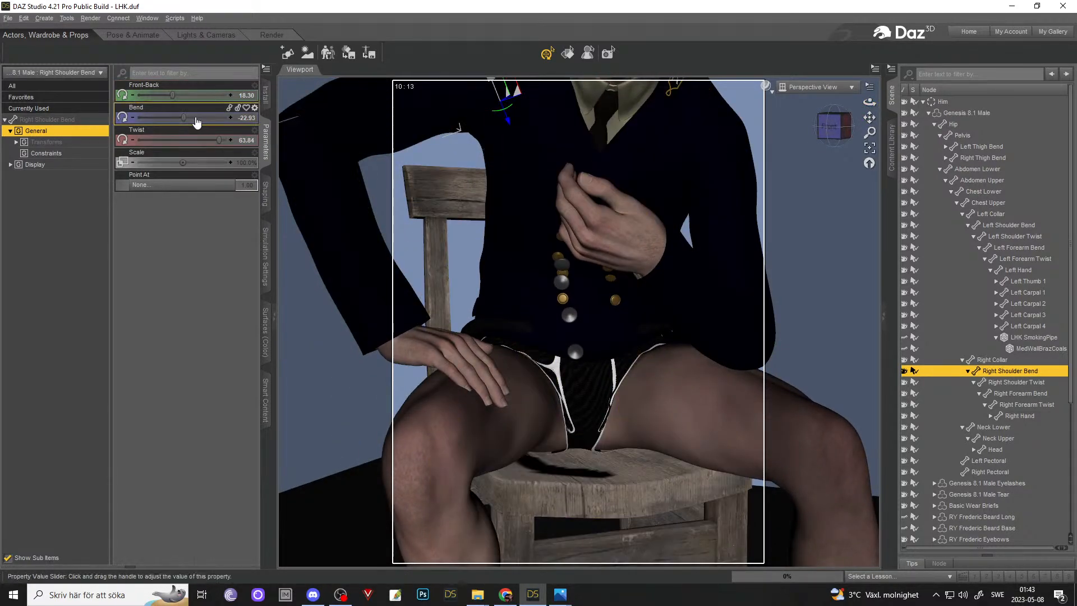
{"action": "left_click_drag", "start_coordinate": [220, 141], "coordinate": [218, 142]}
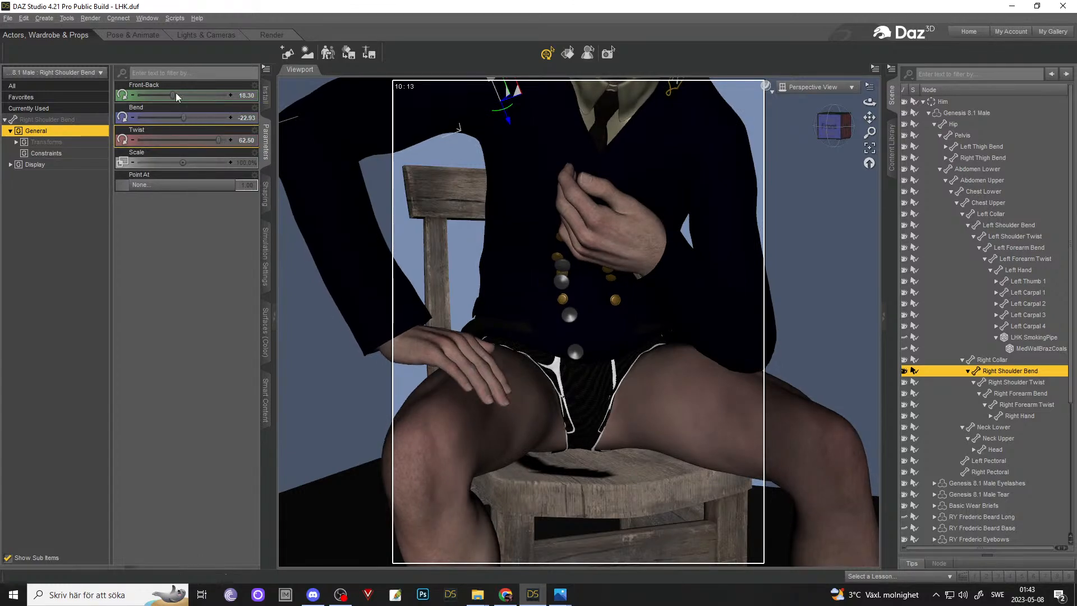
{"action": "left_click_drag", "start_coordinate": [173, 94], "coordinate": [175, 92]}
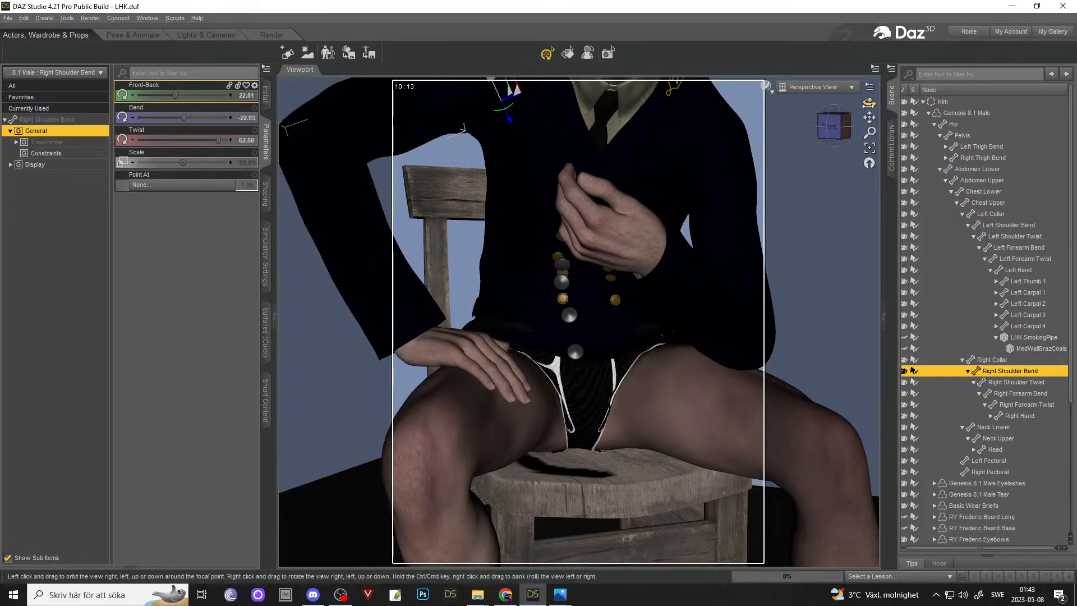
- Set the Right Hand bone's Bend to -64.06 to lower the hand onto the thigh
{"action": "left_click_drag", "start_coordinate": [870, 103], "coordinate": [808, 106]}
{"action": "left_click", "coordinate": [412, 341]}
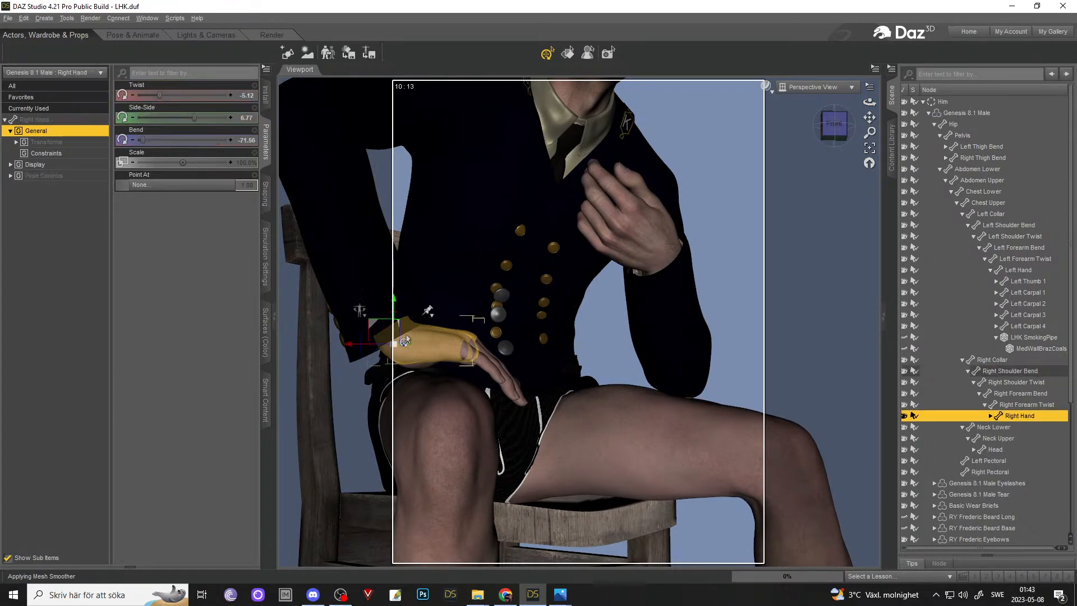
{"action": "left_click_drag", "start_coordinate": [152, 138], "coordinate": [147, 138]}
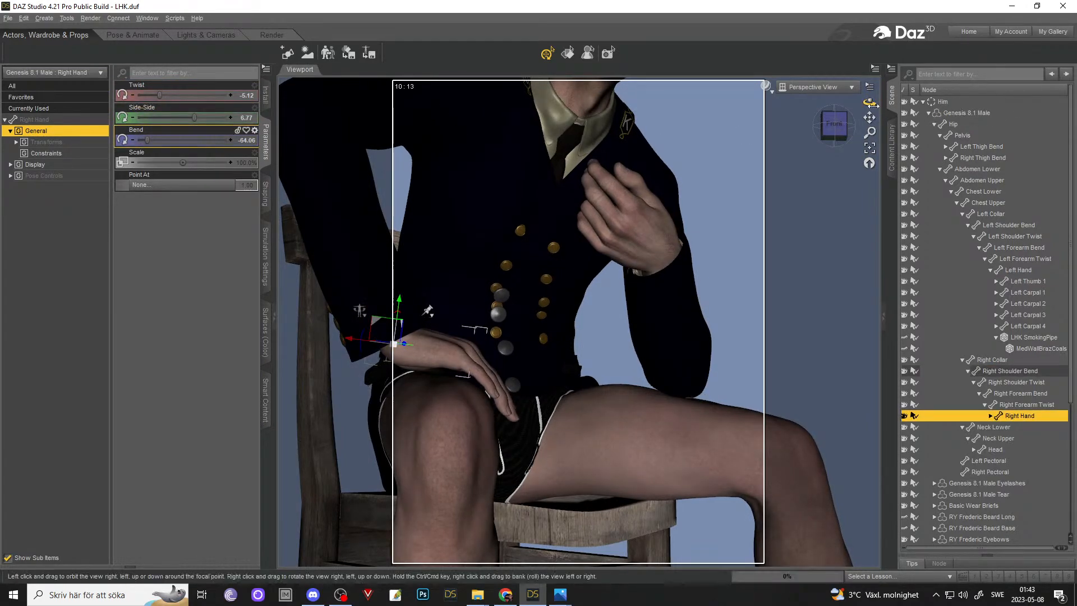
- Collapse the figure's Hip hierarchy and make the LHK Pants and LHK Coat visible
{"action": "left_click_drag", "start_coordinate": [870, 102], "coordinate": [808, 132]}
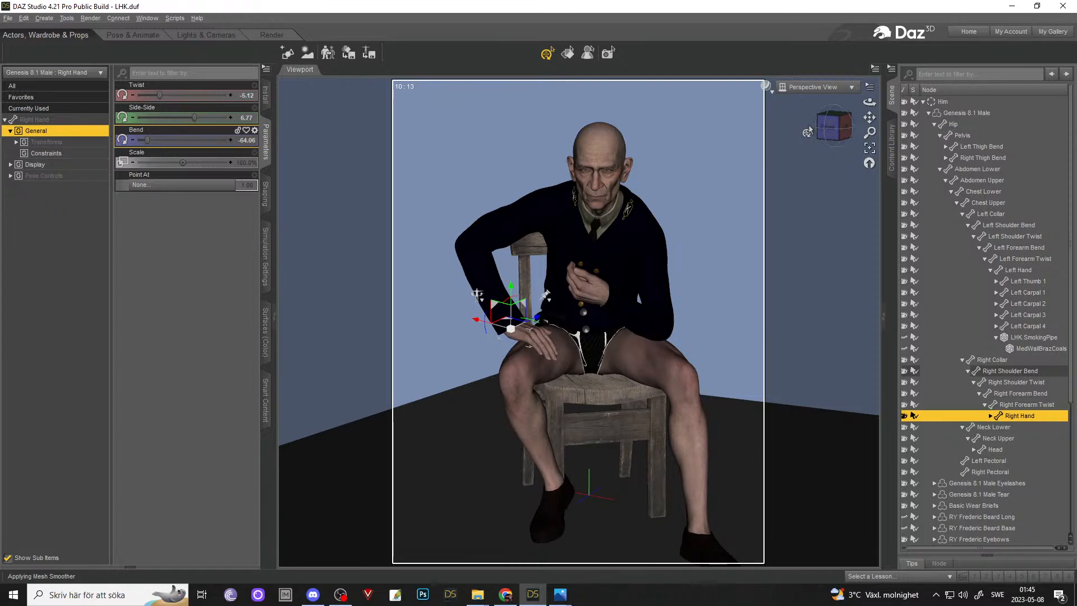
{"action": "left_click", "coordinate": [934, 125]}
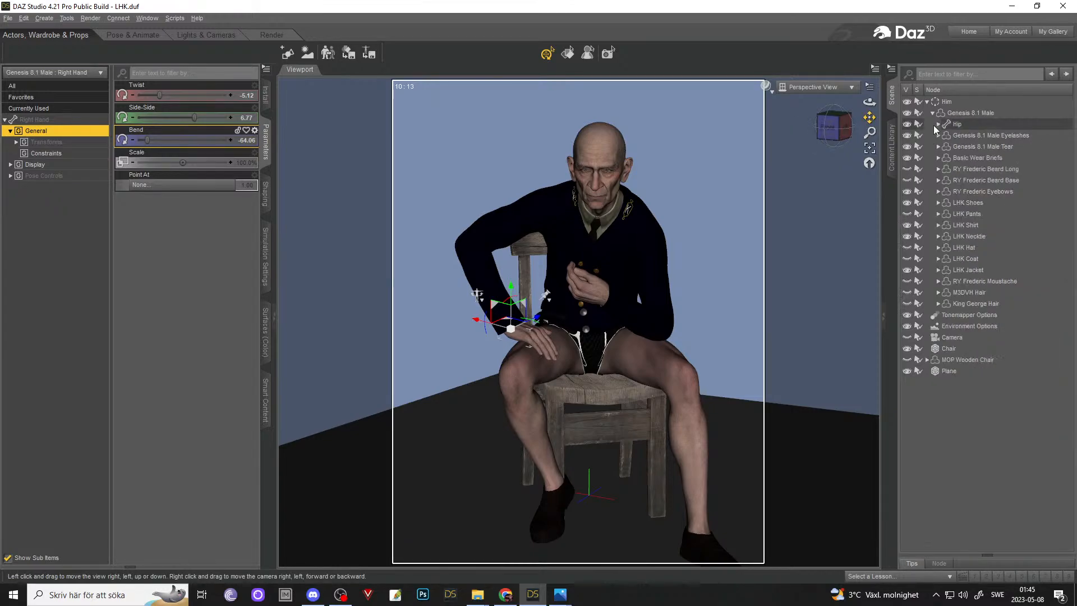
{"action": "left_click", "coordinate": [907, 214]}
{"action": "left_click", "coordinate": [908, 247]}
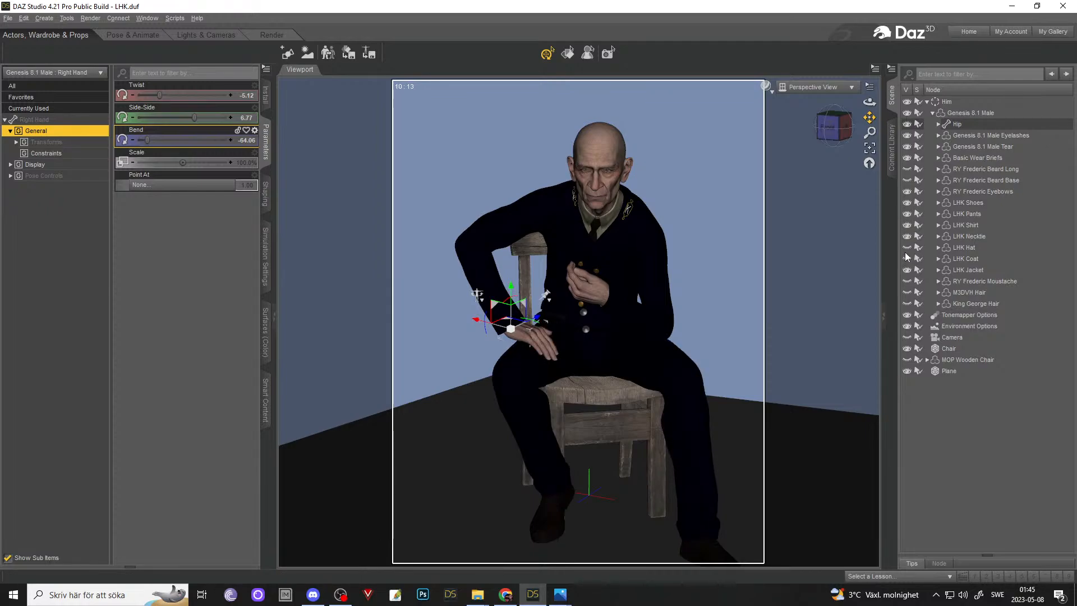
{"action": "left_click", "coordinate": [907, 258]}
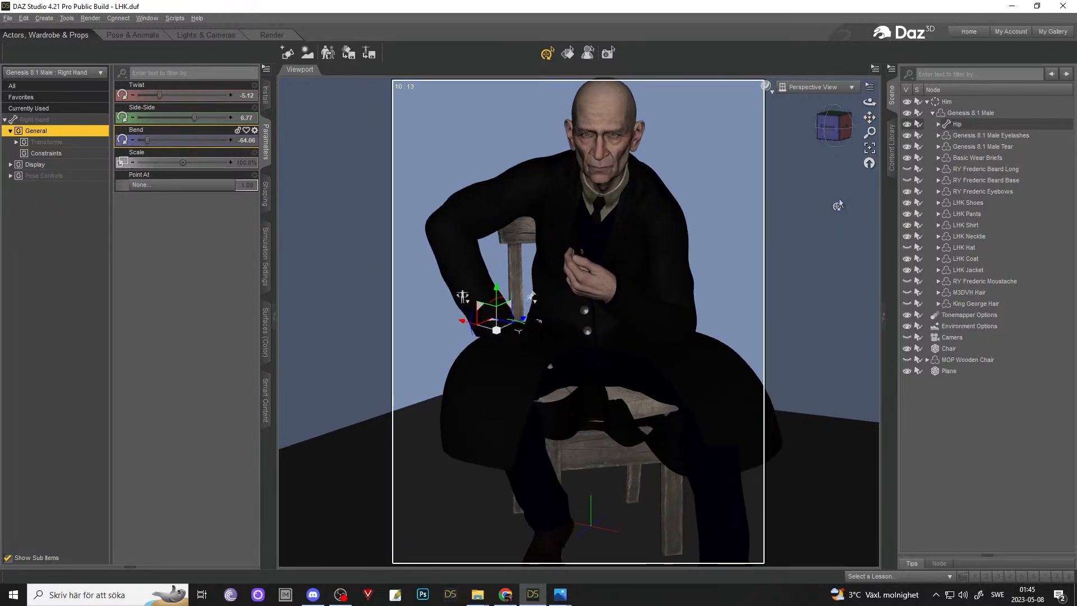
- Select the LHK Coat, list its Actor adjustment morphs, and examine how the coat drapes over the seated figure
{"action": "left_click_drag", "start_coordinate": [870, 103], "coordinate": [950, 143]}
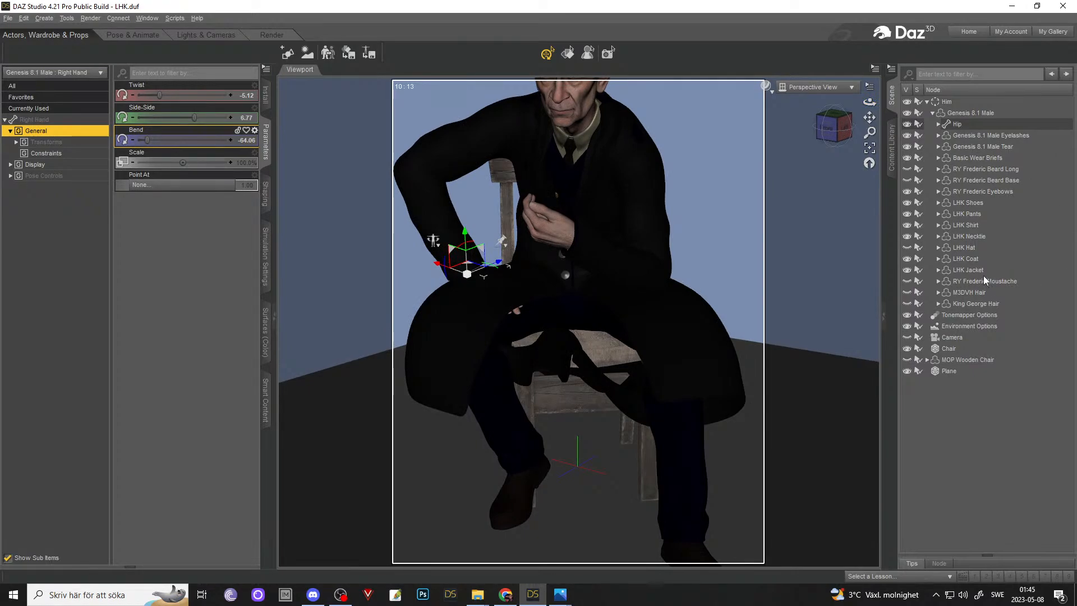
{"action": "left_click", "coordinate": [966, 259]}
{"action": "left_click", "coordinate": [57, 210]}
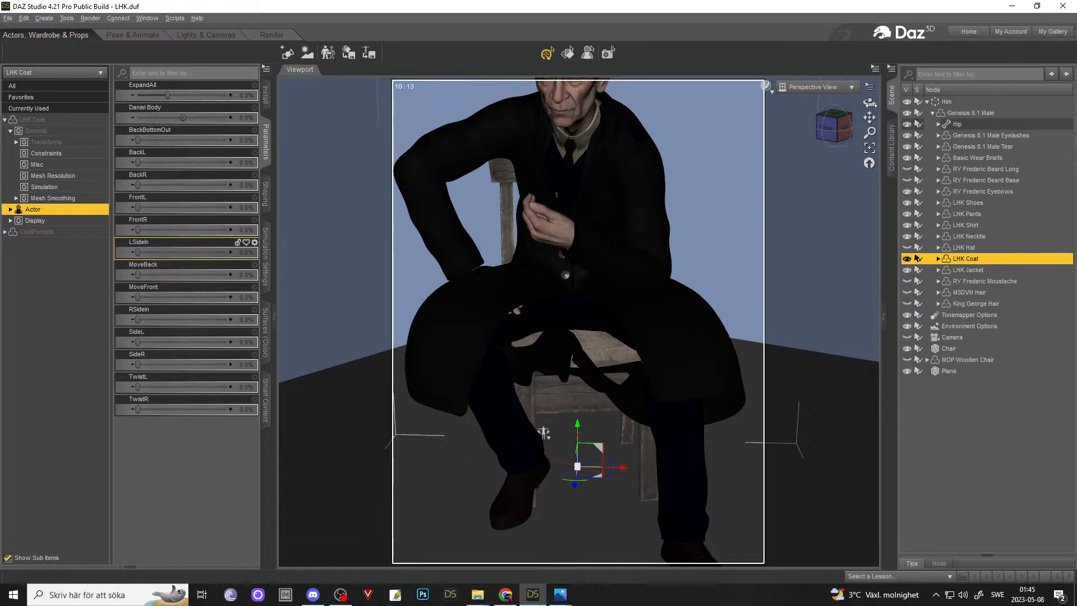
{"action": "left_click_drag", "start_coordinate": [869, 103], "coordinate": [777, 102]}
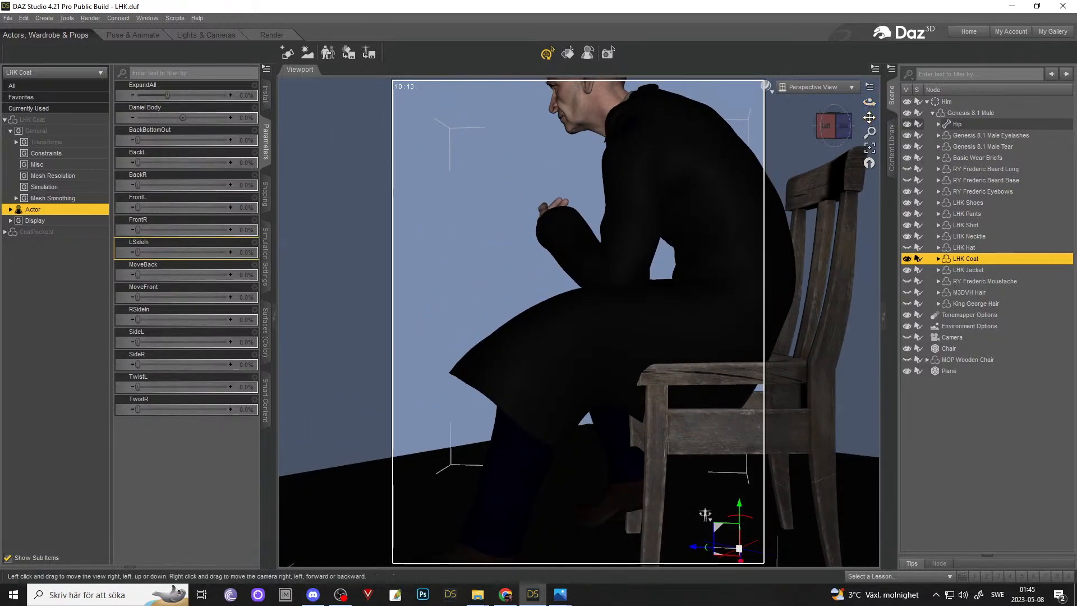
{"action": "right_click_drag", "start_coordinate": [870, 117], "coordinate": [923, 112]}
{"action": "left_click_drag", "start_coordinate": [870, 102], "coordinate": [954, 112]}
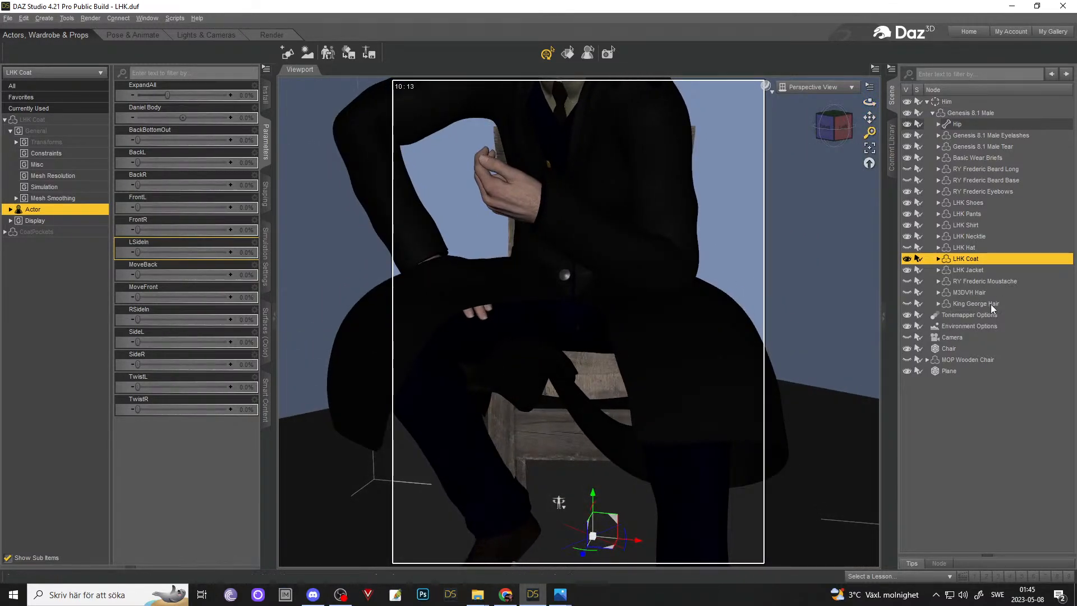
- Hide the LHK Coat and LHK Pants, and select the Chair under the figure
{"action": "left_click", "coordinate": [907, 259]}
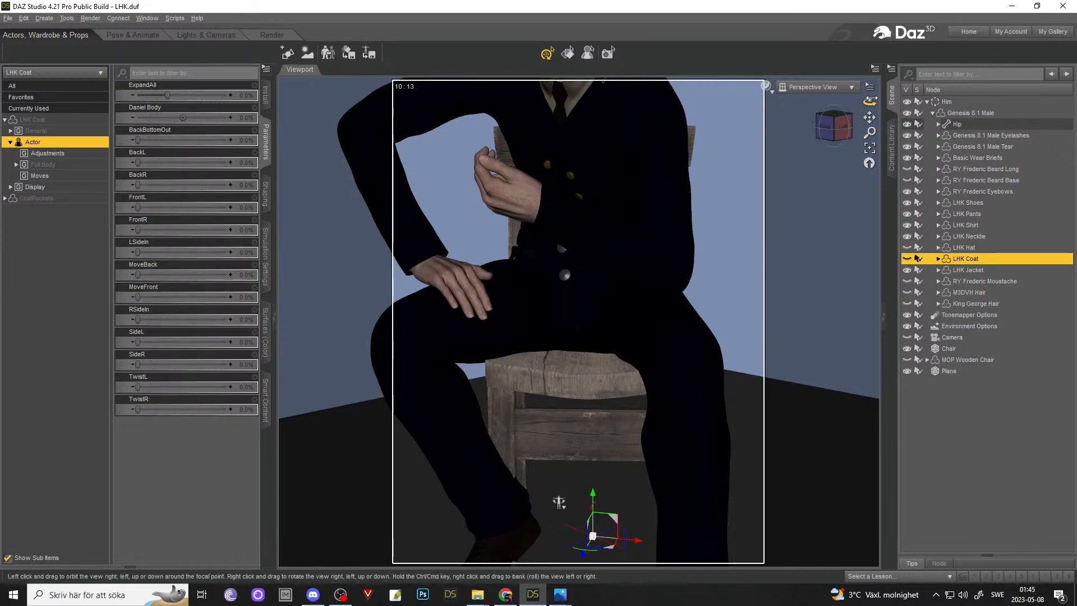
{"action": "left_click_drag", "start_coordinate": [870, 103], "coordinate": [848, 104]}
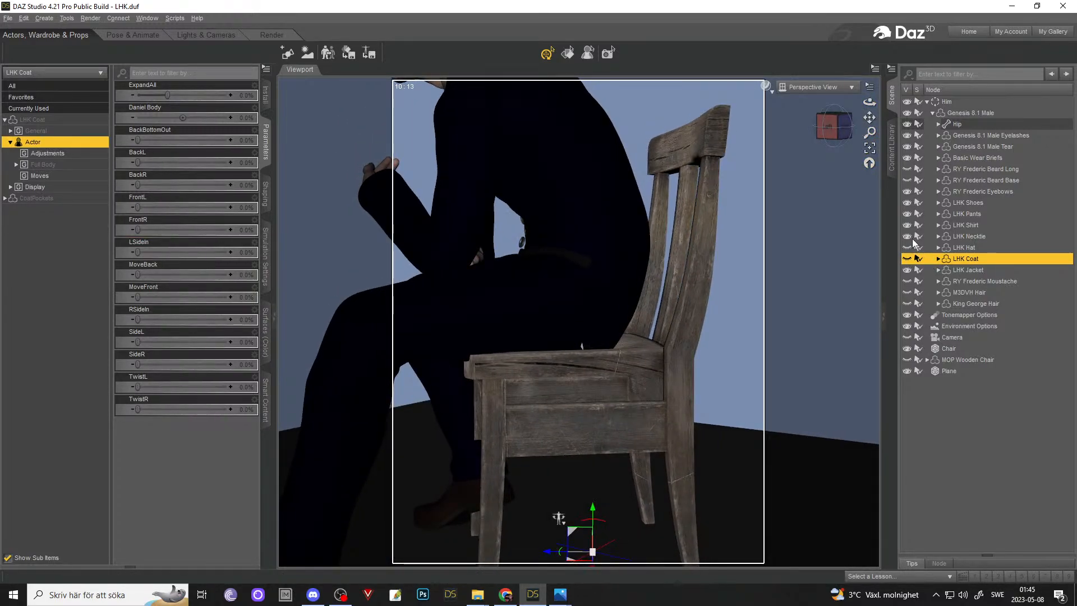
{"action": "scroll", "coordinate": [793, 214], "scroll_direction": "down", "scroll_amount": 3}
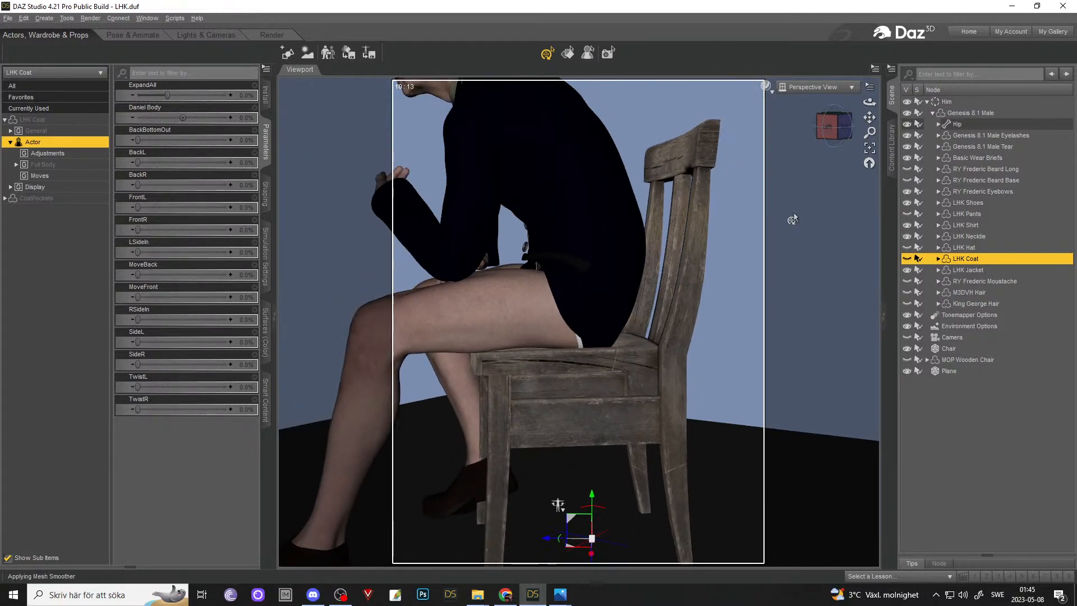
{"action": "left_click", "coordinate": [638, 363]}
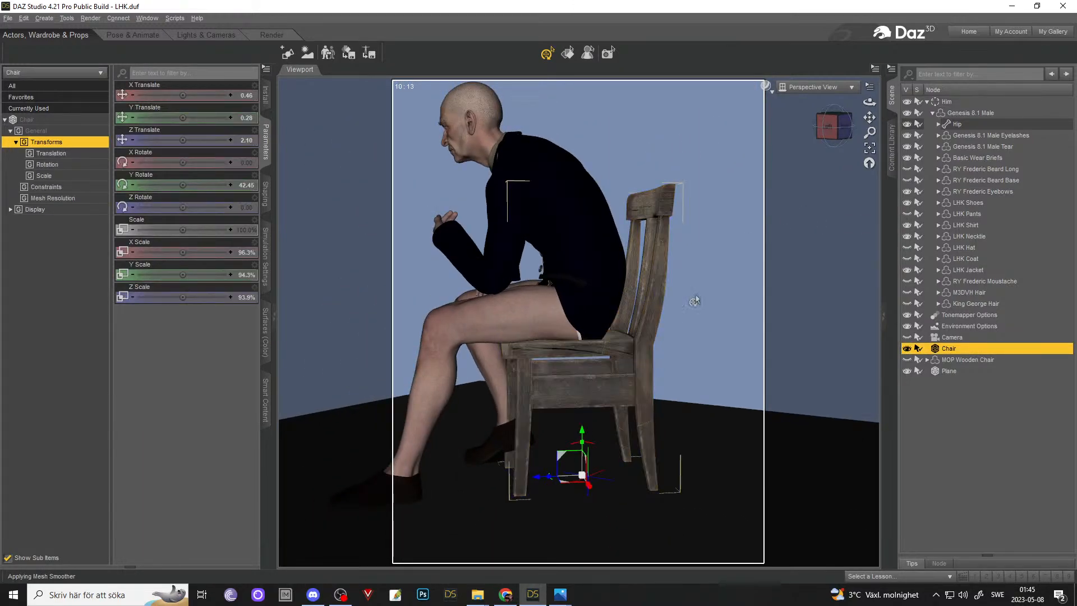
- Set the Chair's Y Scale to 89.7% and check from several sides how the figure meets the seat
{"action": "left_click_drag", "start_coordinate": [869, 102], "coordinate": [502, 114]}
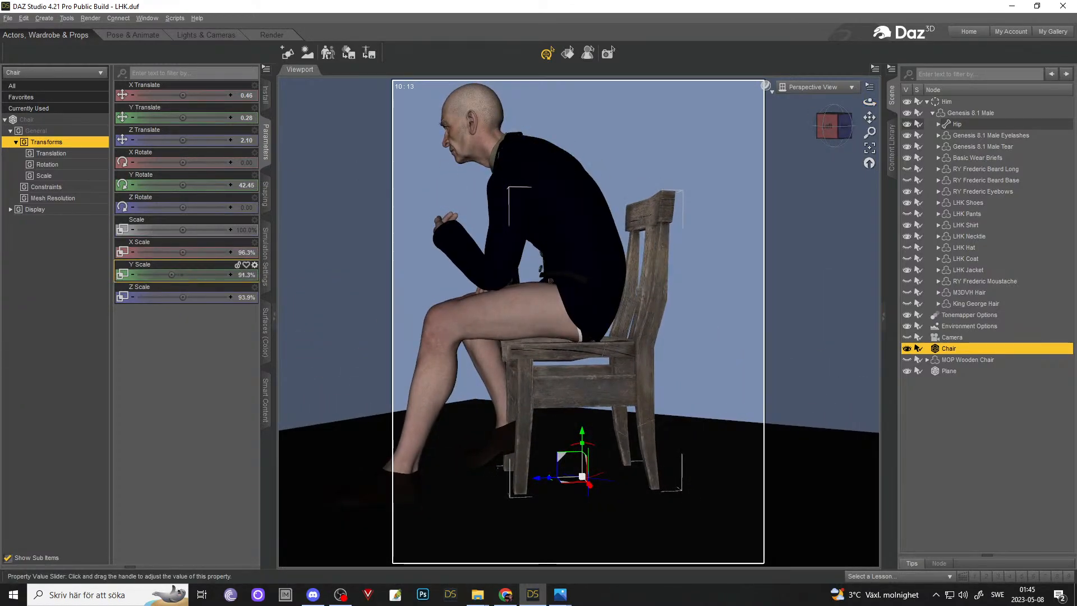
{"action": "left_click_drag", "start_coordinate": [171, 274], "coordinate": [169, 274]}
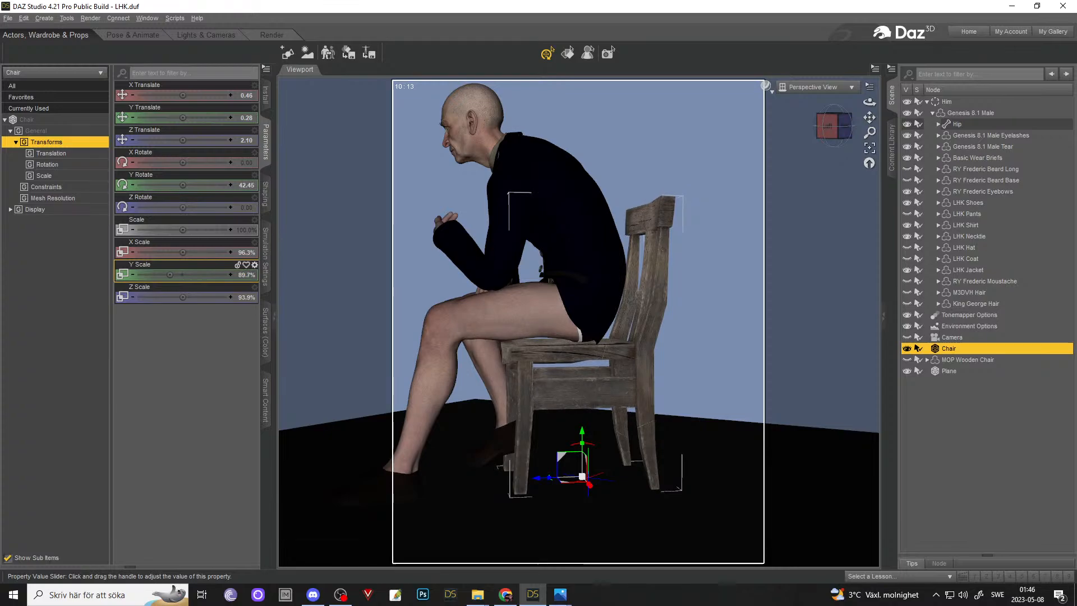
{"action": "left_click_drag", "start_coordinate": [870, 101], "coordinate": [886, 102]}
{"action": "scroll", "coordinate": [856, 126], "scroll_direction": "up", "scroll_amount": 10}
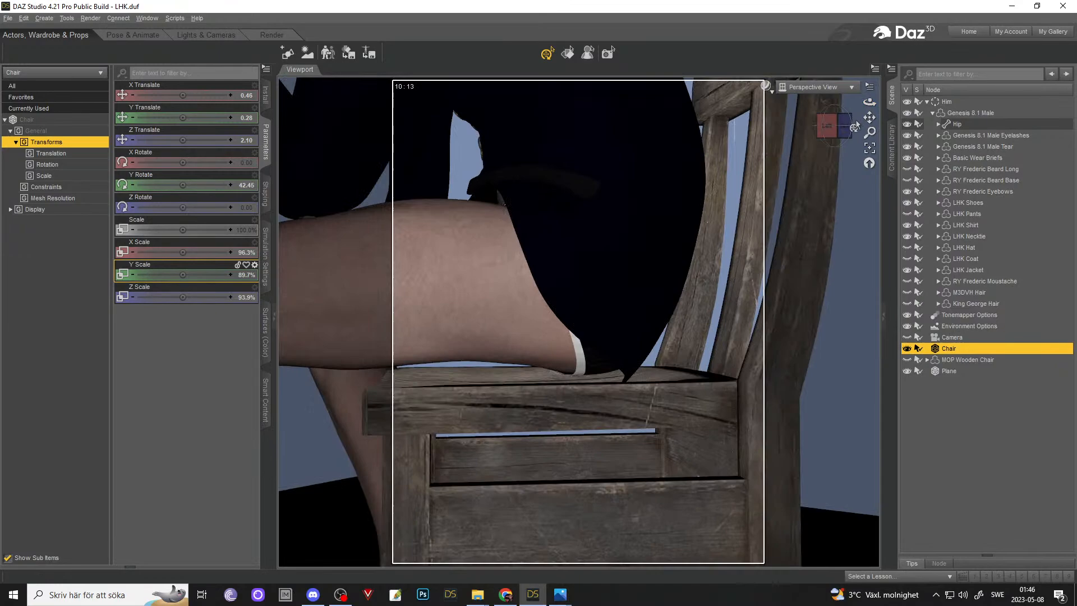
{"action": "left_click_drag", "start_coordinate": [870, 101], "coordinate": [907, 102]}
{"action": "scroll", "coordinate": [516, 162], "scroll_direction": "down", "scroll_amount": 5}
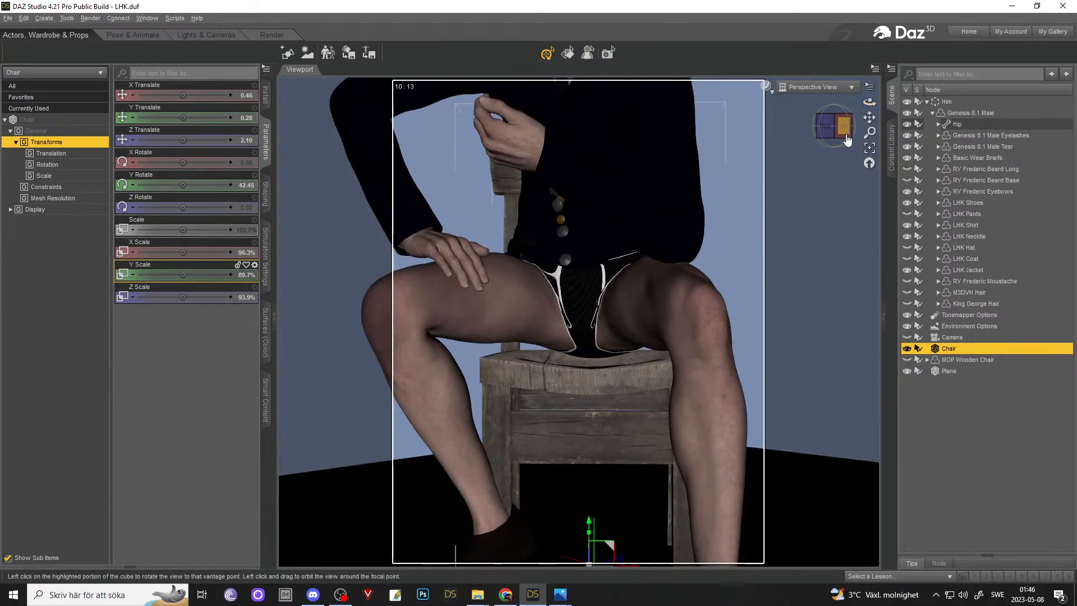
{"action": "left_click_drag", "start_coordinate": [870, 103], "coordinate": [824, 111]}
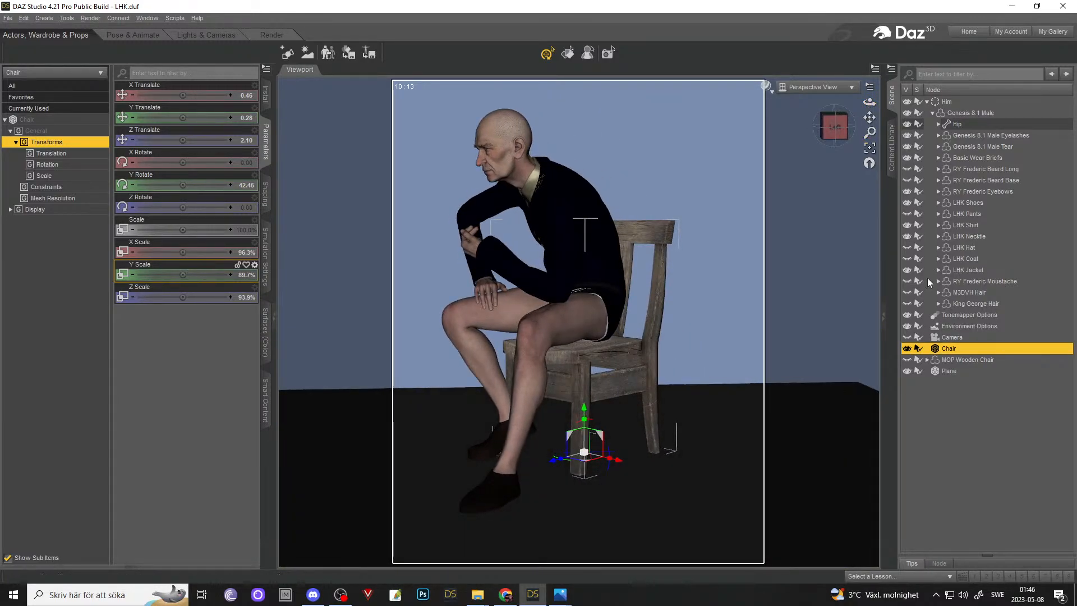
{"action": "left_click_drag", "start_coordinate": [869, 102], "coordinate": [849, 104]}
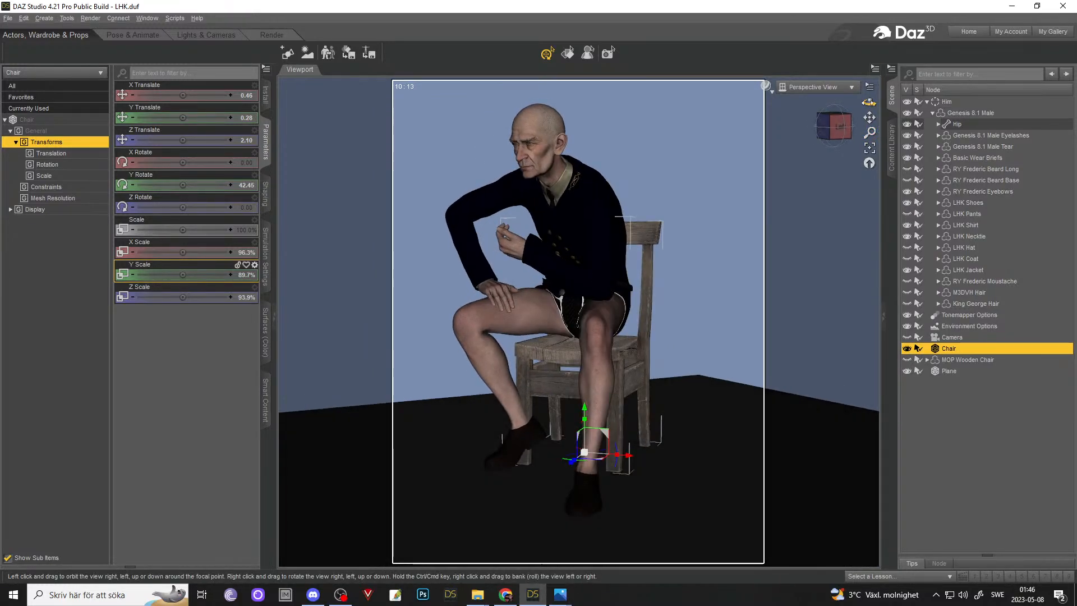
- Hide the Chair, show the MOP Wooden Chair instead, and set the MOP Wooden Chair's X Scale to 113.6%
{"action": "left_click", "coordinate": [907, 348]}
{"action": "left_click", "coordinate": [906, 359]}
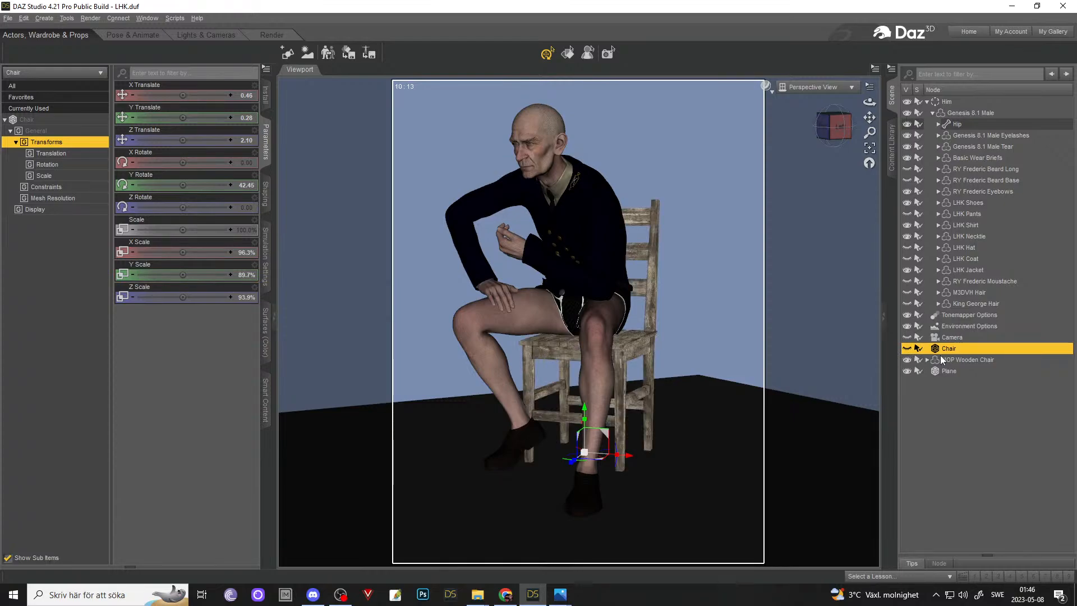
{"action": "left_click", "coordinate": [960, 359]}
{"action": "left_click_drag", "start_coordinate": [869, 103], "coordinate": [848, 108]}
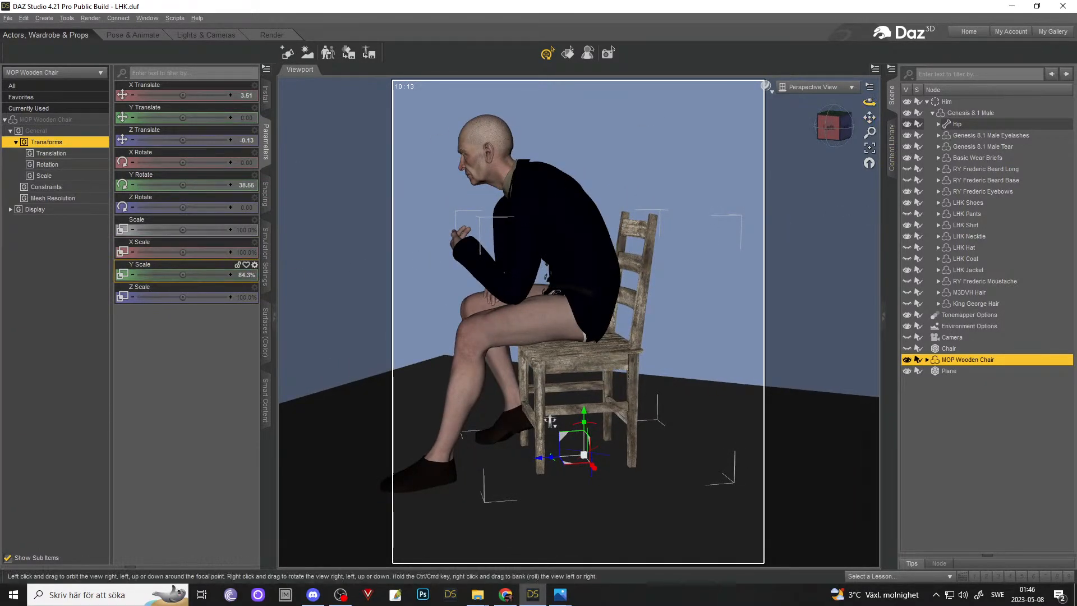
{"action": "left_click_drag", "start_coordinate": [869, 102], "coordinate": [869, 102]}
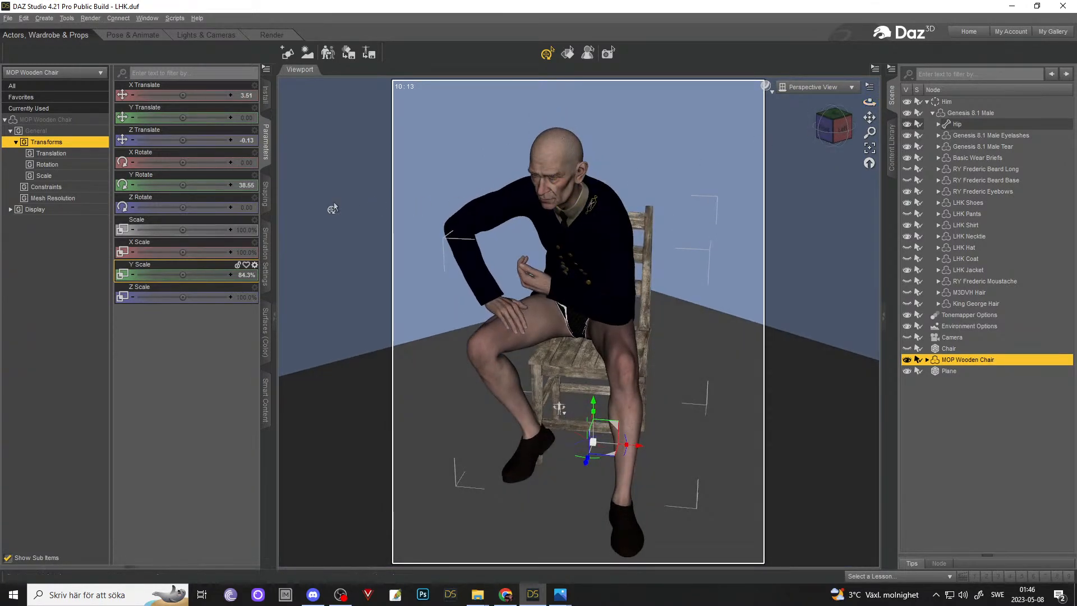
{"action": "left_click_drag", "start_coordinate": [192, 252], "coordinate": [200, 253]}
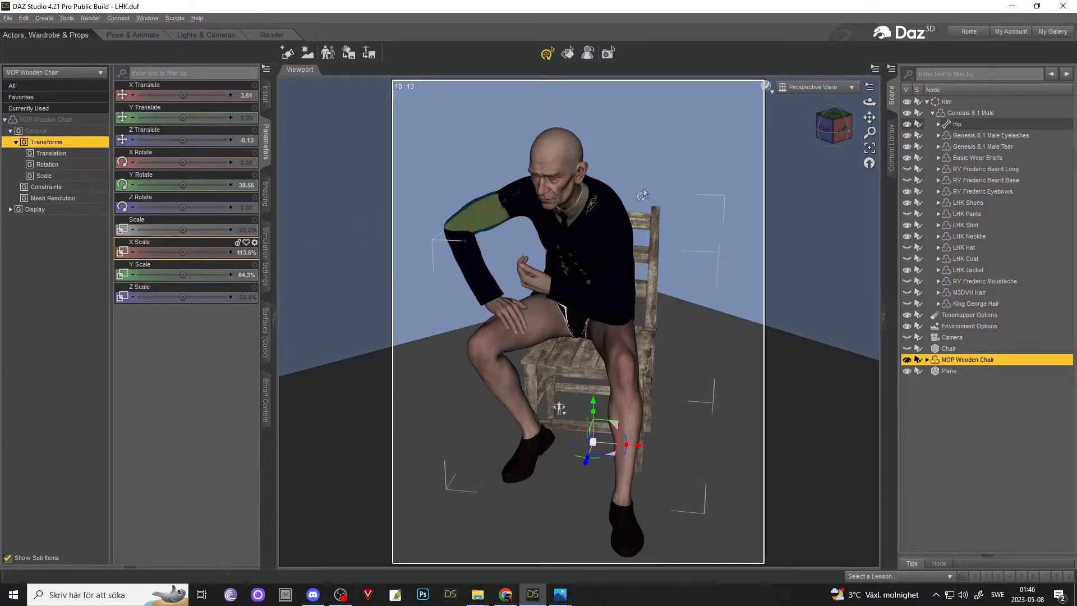
{"action": "left_click_drag", "start_coordinate": [869, 103], "coordinate": [870, 102]}
- Browse the chair props in the Smart Content library for an alternative seat
{"action": "left_click", "coordinate": [266, 400]}
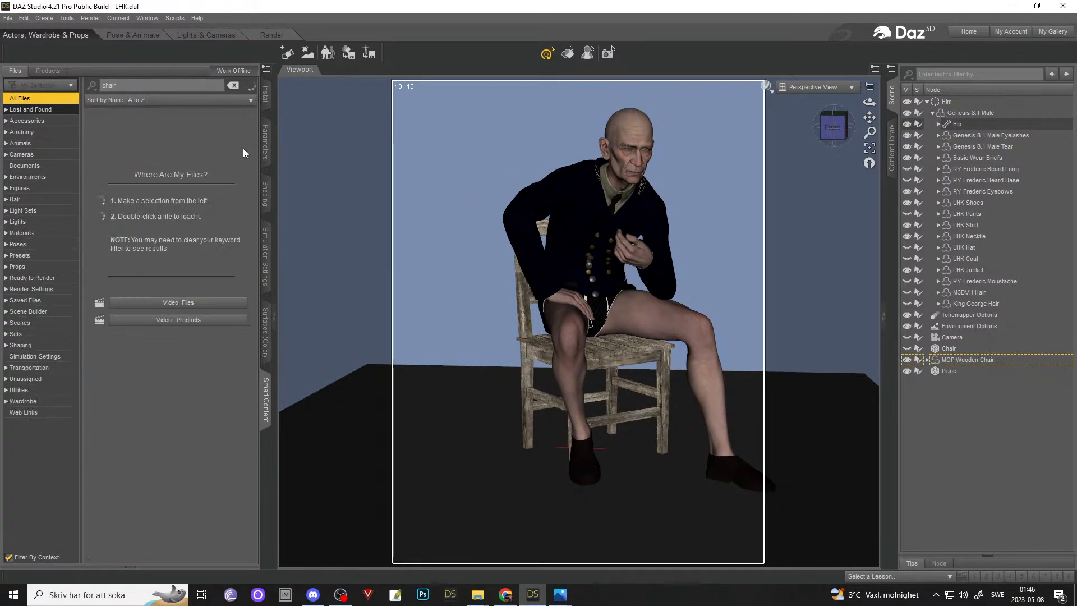
{"action": "left_click_drag", "start_coordinate": [256, 120], "coordinate": [257, 555]}
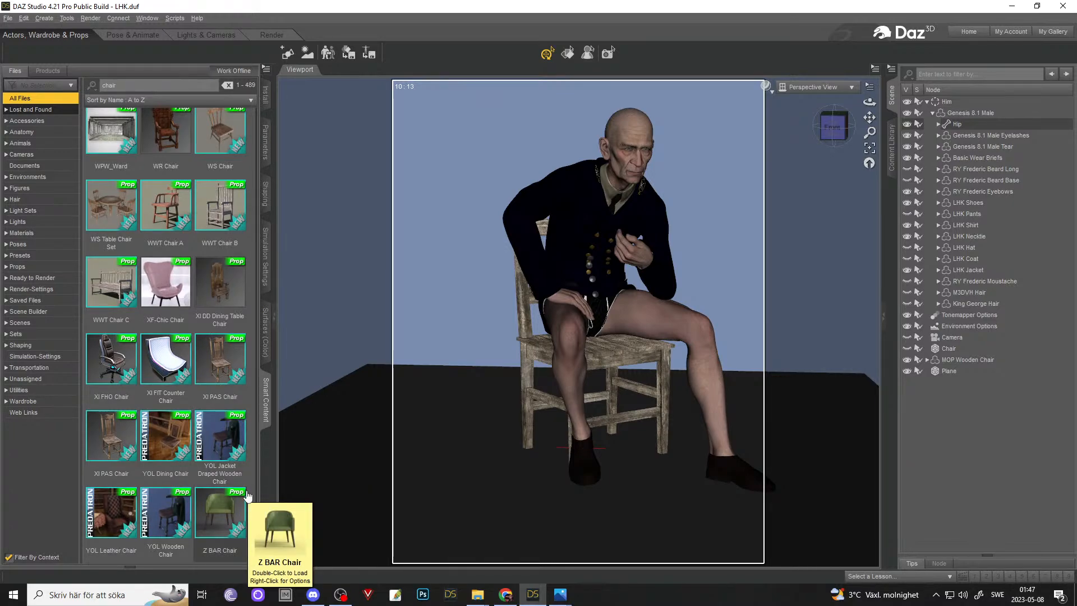
{"action": "scroll", "coordinate": [247, 497], "scroll_direction": "up", "scroll_amount": 2}
{"action": "scroll", "coordinate": [247, 496], "scroll_direction": "up", "scroll_amount": 2}
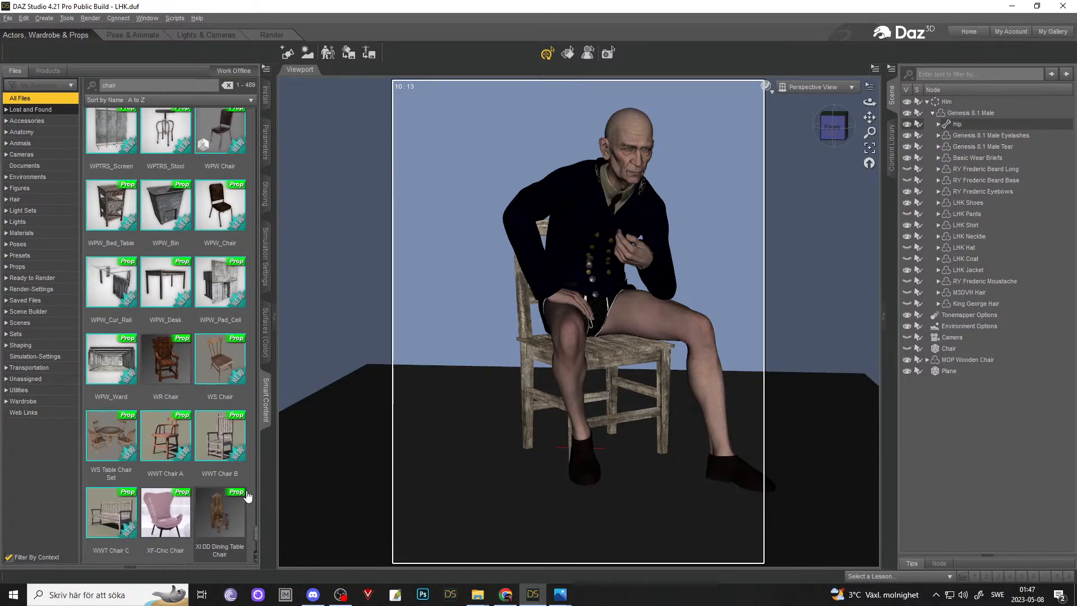
{"action": "scroll", "coordinate": [248, 497], "scroll_direction": "up", "scroll_amount": 9}
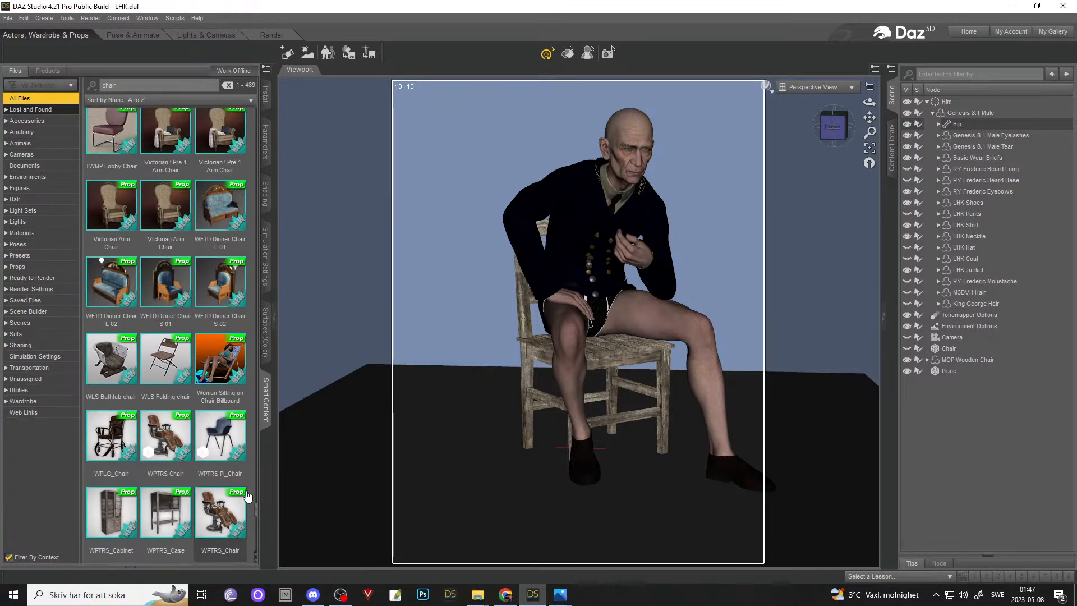
{"action": "scroll", "coordinate": [248, 497], "scroll_direction": "up", "scroll_amount": 4}
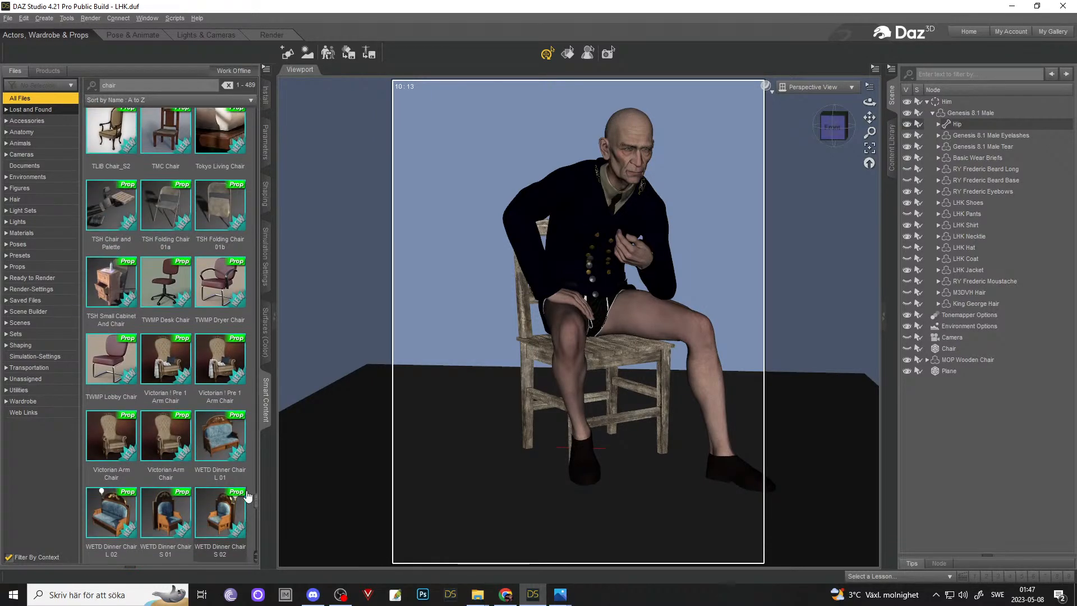
{"action": "scroll", "coordinate": [247, 496], "scroll_direction": "up", "scroll_amount": 4}
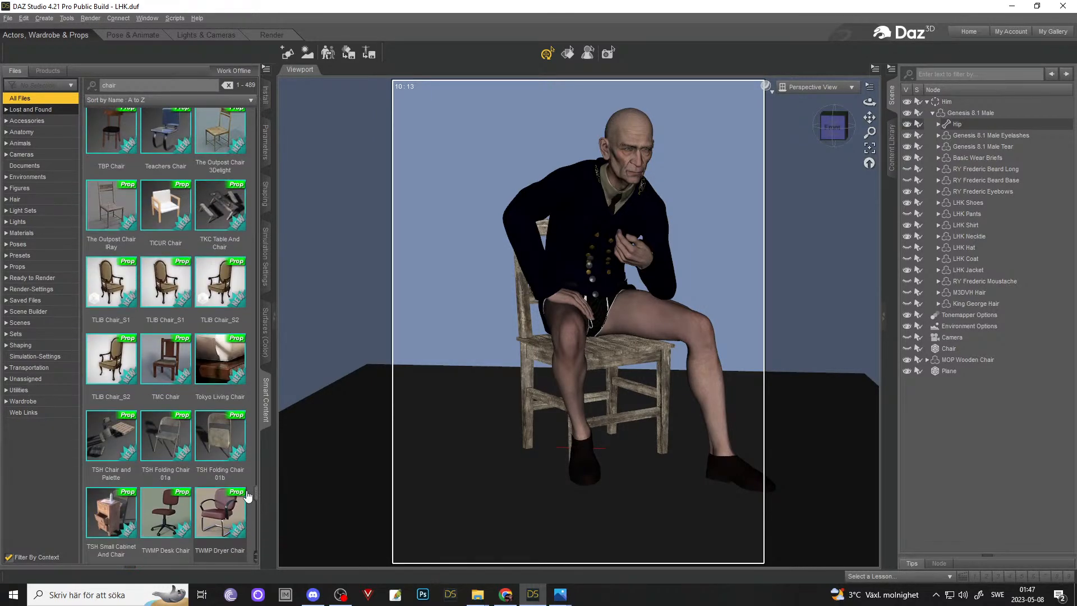
{"action": "scroll", "coordinate": [248, 497], "scroll_direction": "up", "scroll_amount": 4}
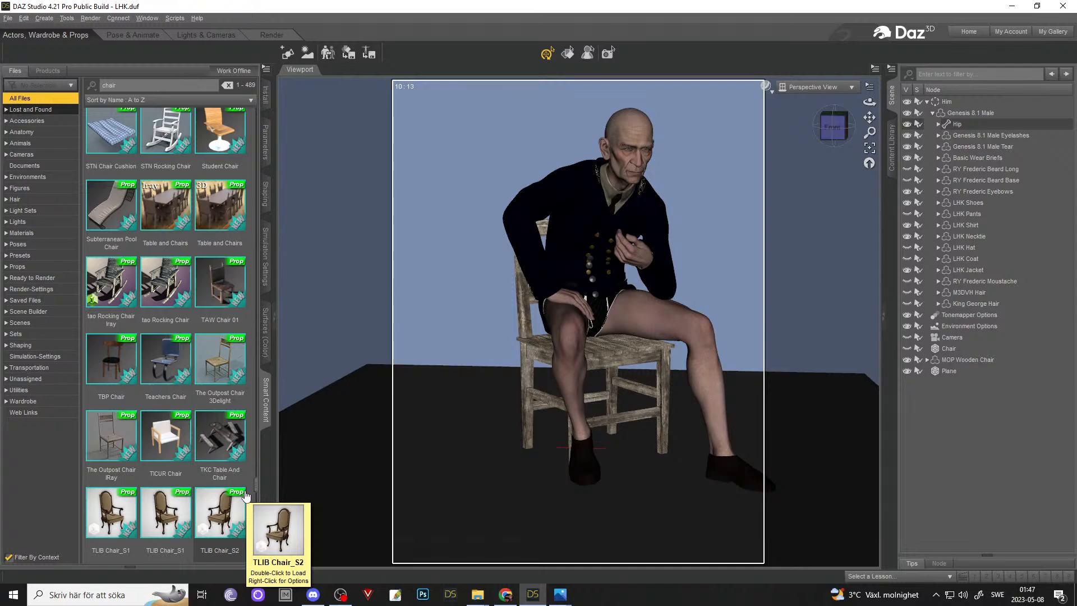
{"action": "scroll", "coordinate": [246, 495], "scroll_direction": "up", "scroll_amount": 4}
{"action": "scroll", "coordinate": [245, 496], "scroll_direction": "up", "scroll_amount": 4}
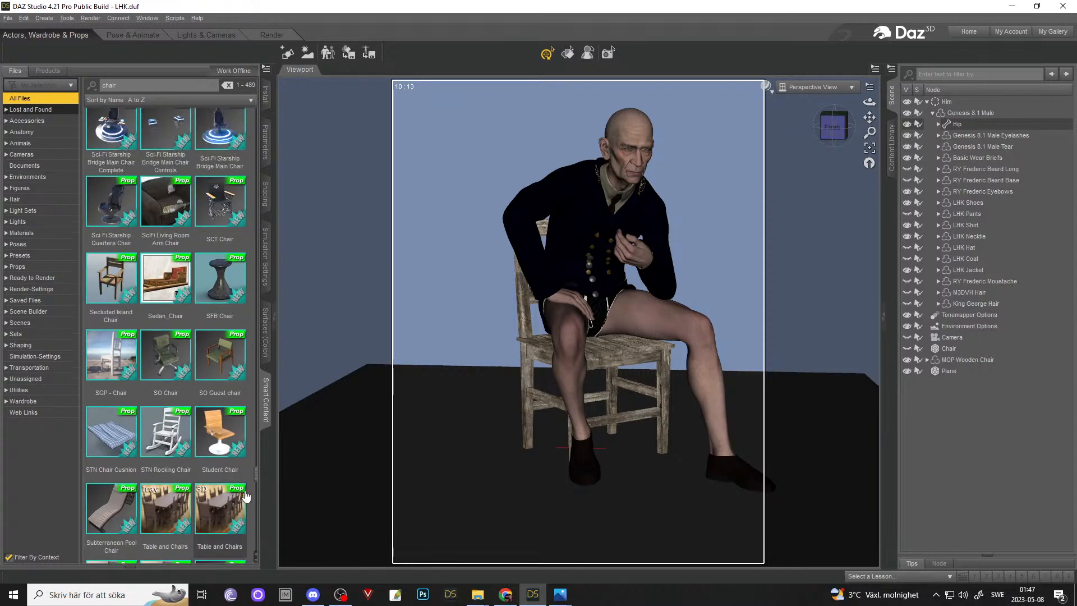
{"action": "scroll", "coordinate": [246, 496], "scroll_direction": "up", "scroll_amount": 4}
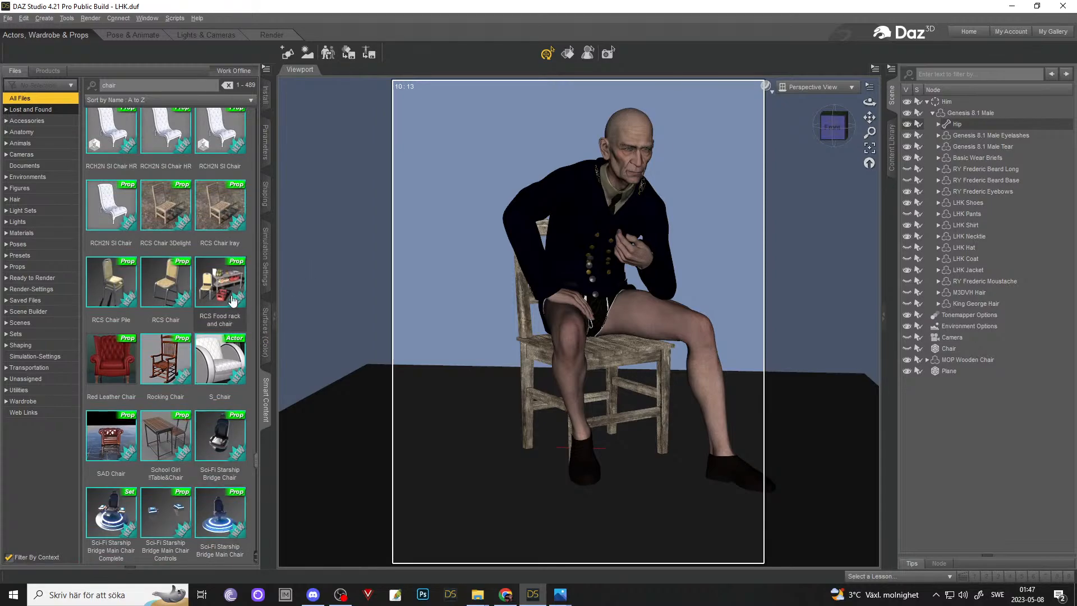
{"action": "scroll", "coordinate": [235, 297], "scroll_direction": "up", "scroll_amount": 4}
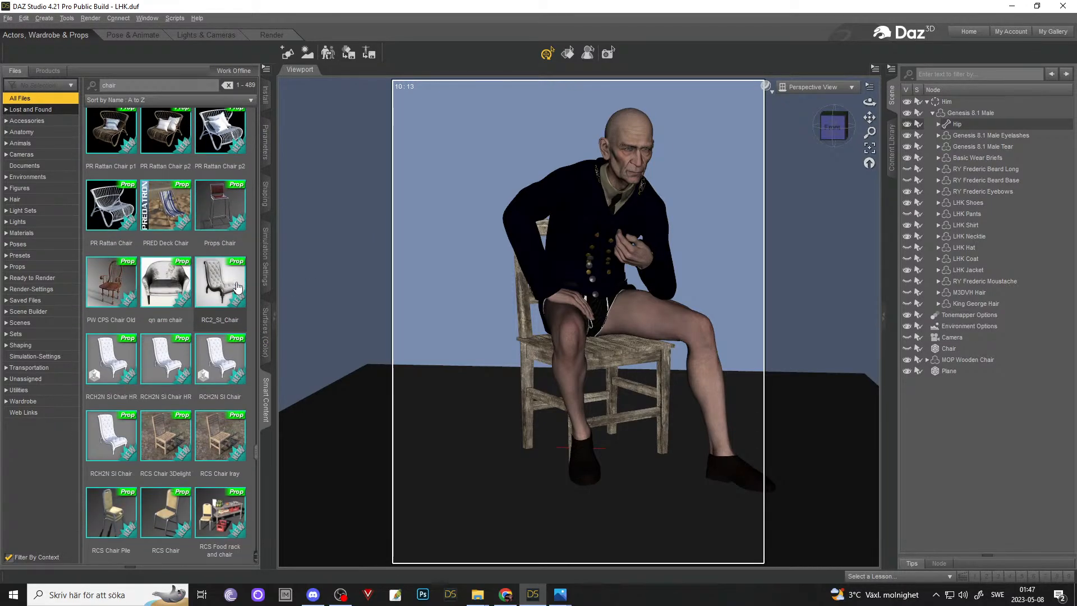
{"action": "scroll", "coordinate": [238, 287], "scroll_direction": "up", "scroll_amount": 4}
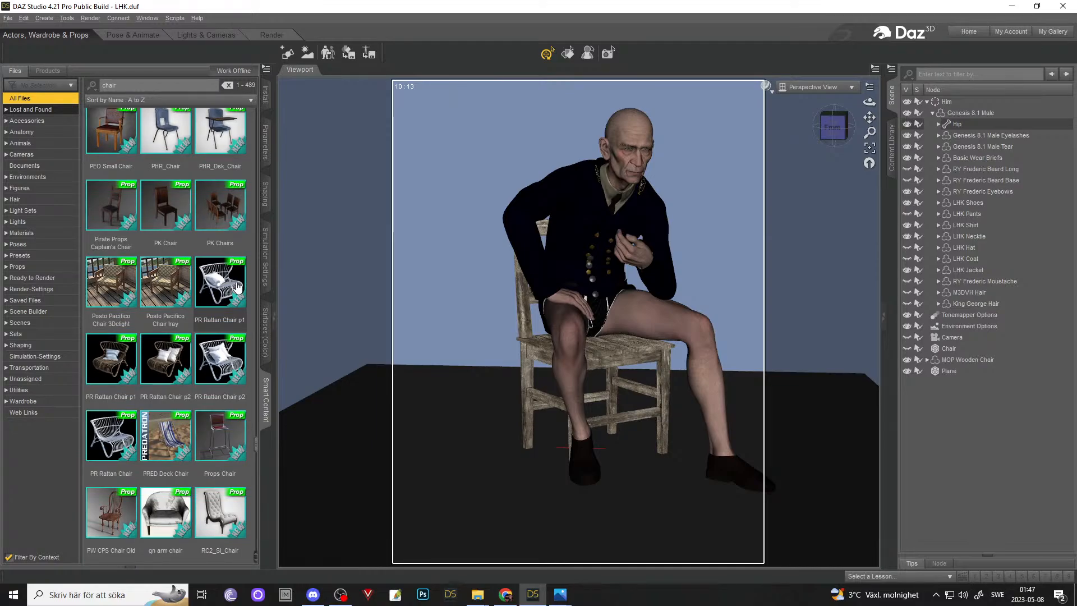
{"action": "scroll", "coordinate": [237, 287], "scroll_direction": "up", "scroll_amount": 4}
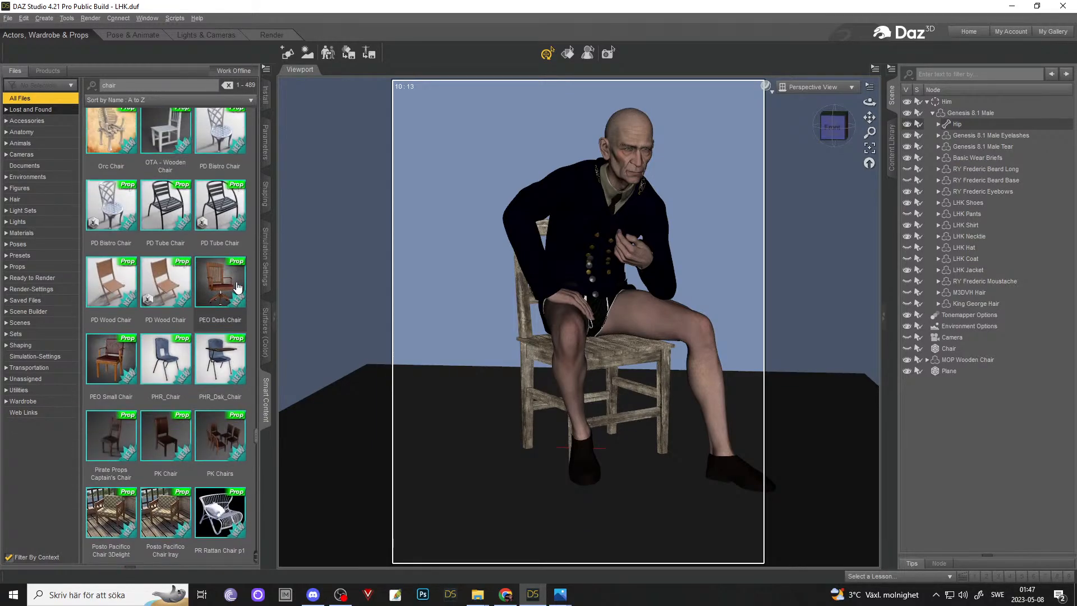
{"action": "scroll", "coordinate": [238, 287], "scroll_direction": "up", "scroll_amount": 4}
{"action": "scroll", "coordinate": [238, 287], "scroll_direction": "up", "scroll_amount": 4}
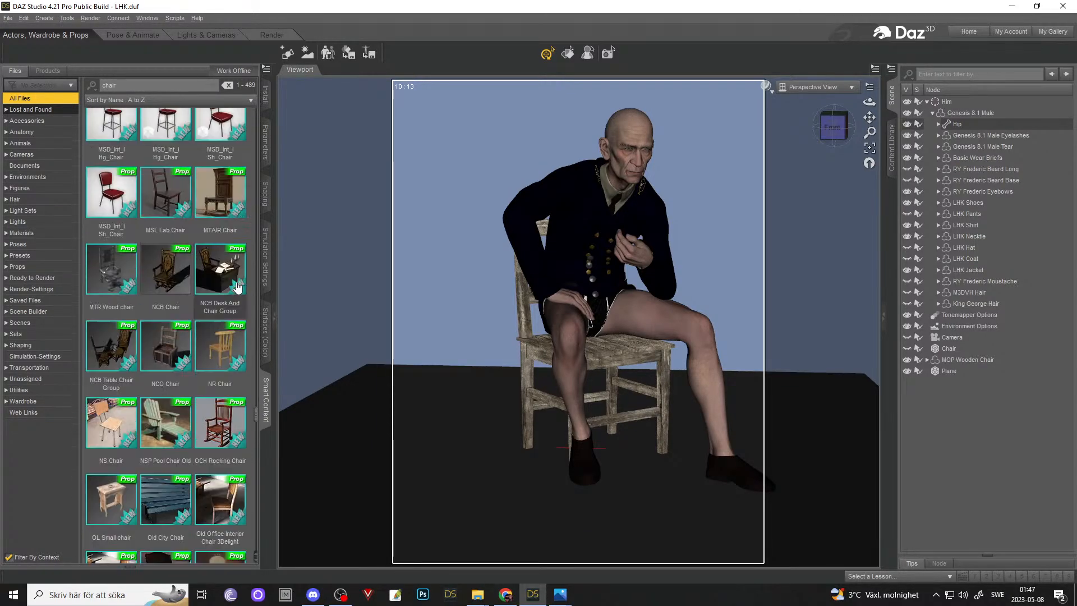
- Hide the MOP Wooden Chair and show the Chair under the figure again for comparison
{"action": "left_click", "coordinate": [568, 53]}
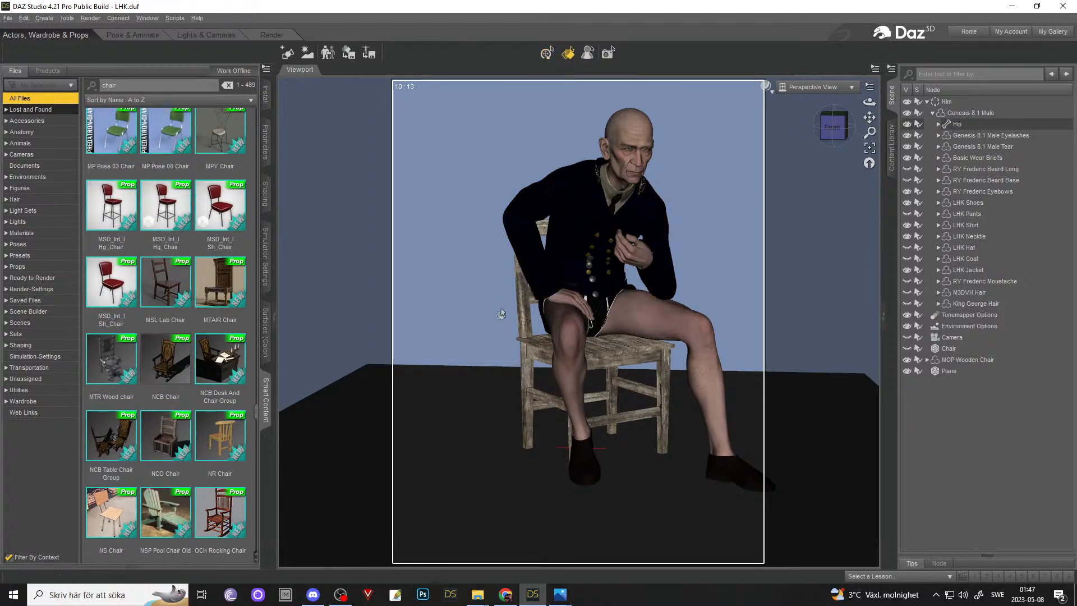
{"action": "scroll", "coordinate": [525, 326], "scroll_direction": "up", "scroll_amount": 5}
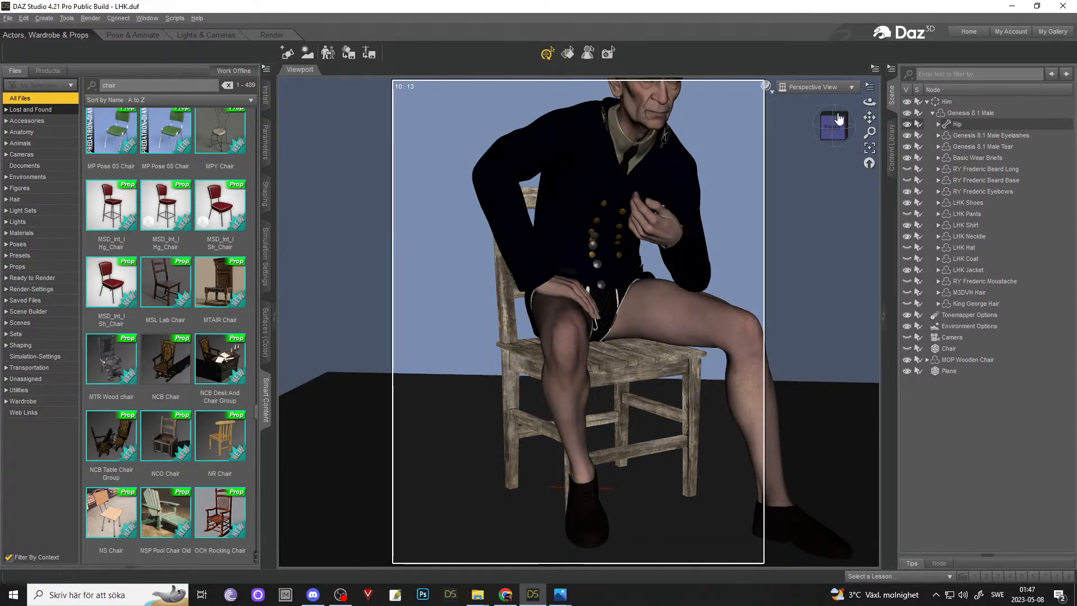
{"action": "left_click_drag", "start_coordinate": [869, 102], "coordinate": [828, 187]}
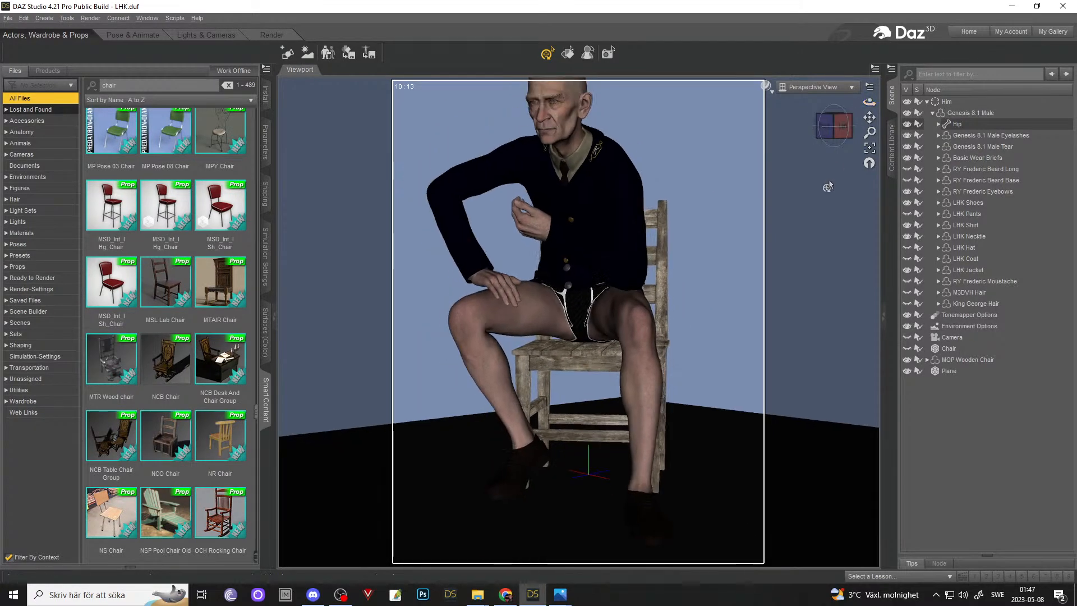
{"action": "left_click_drag", "start_coordinate": [860, 135], "coordinate": [863, 168]}
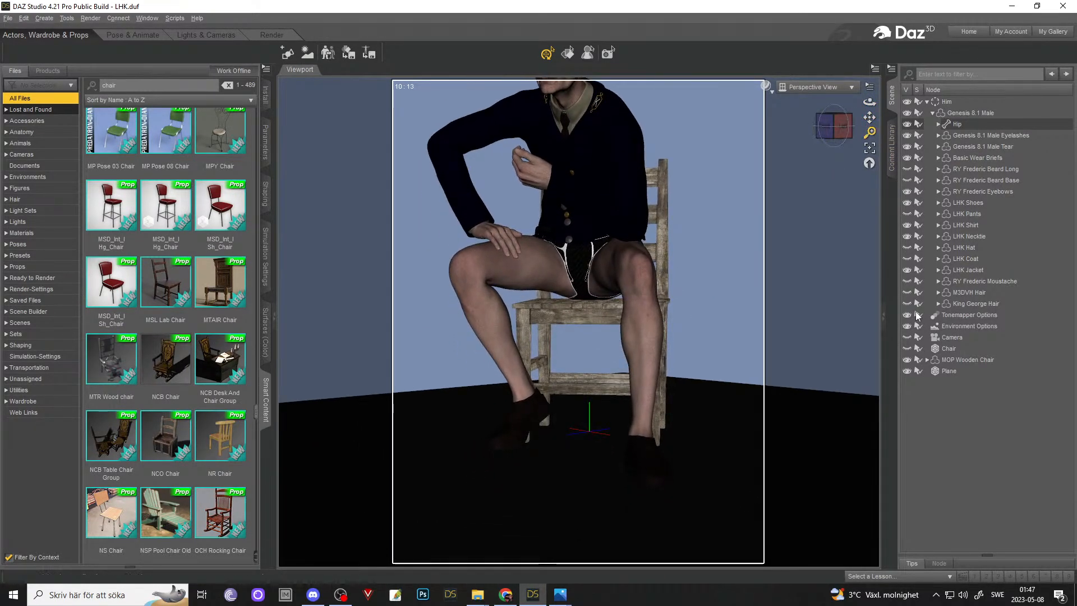
{"action": "left_click", "coordinate": [907, 348]}
{"action": "left_click", "coordinate": [907, 359]}
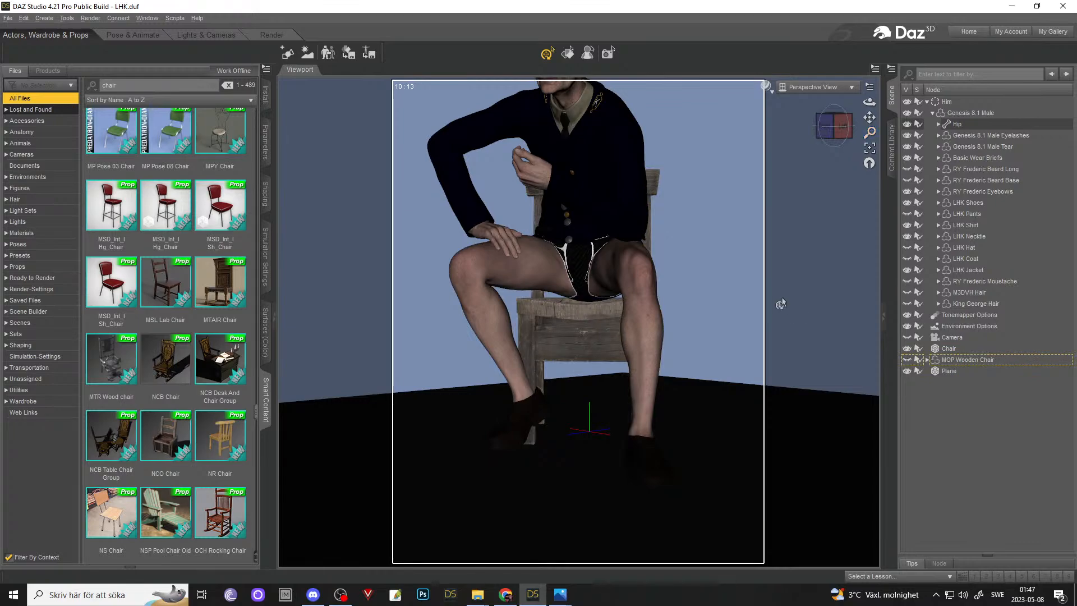
{"action": "scroll", "coordinate": [781, 303], "scroll_direction": "down", "scroll_amount": 3}
{"action": "mouse_move", "coordinate": [869, 102]}
{"action": "left_mouse_down"}
{"action": "mouse_move", "coordinate": [836, 104]}
{"action": "mouse_move", "coordinate": [869, 102]}
{"action": "mouse_move", "coordinate": [870, 135]}
{"action": "mouse_move", "coordinate": [874, 103]}
{"action": "mouse_move", "coordinate": [886, 104]}
{"action": "mouse_move", "coordinate": [870, 102]}
{"action": "left_mouse_up"}
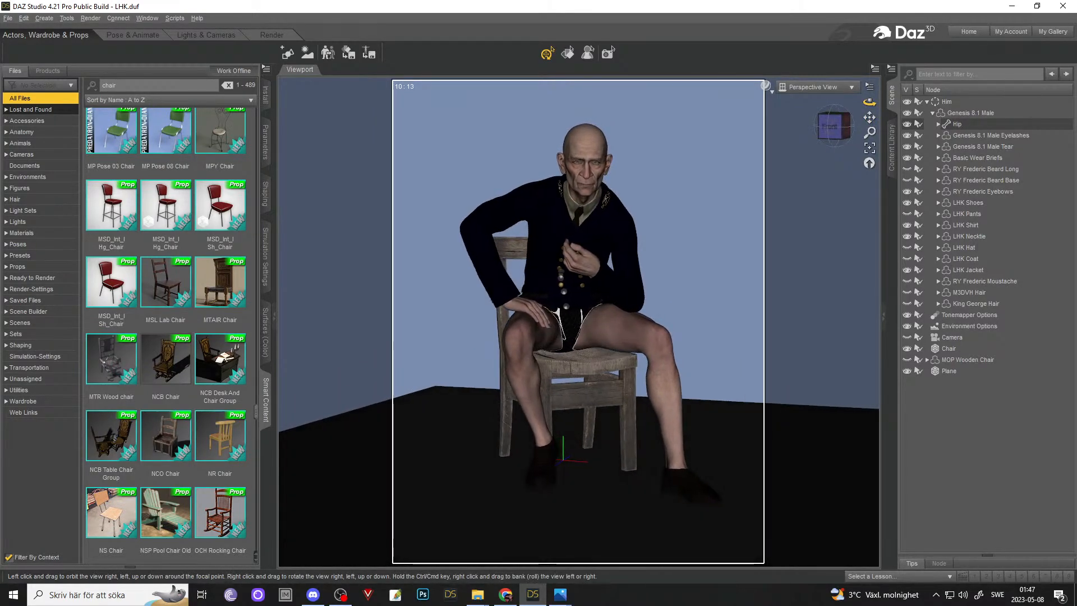
- Switch the viewport to a realistic rendered draw style and hide the Plane
{"action": "left_click", "coordinate": [770, 89]}
{"action": "left_click", "coordinate": [765, 226]}
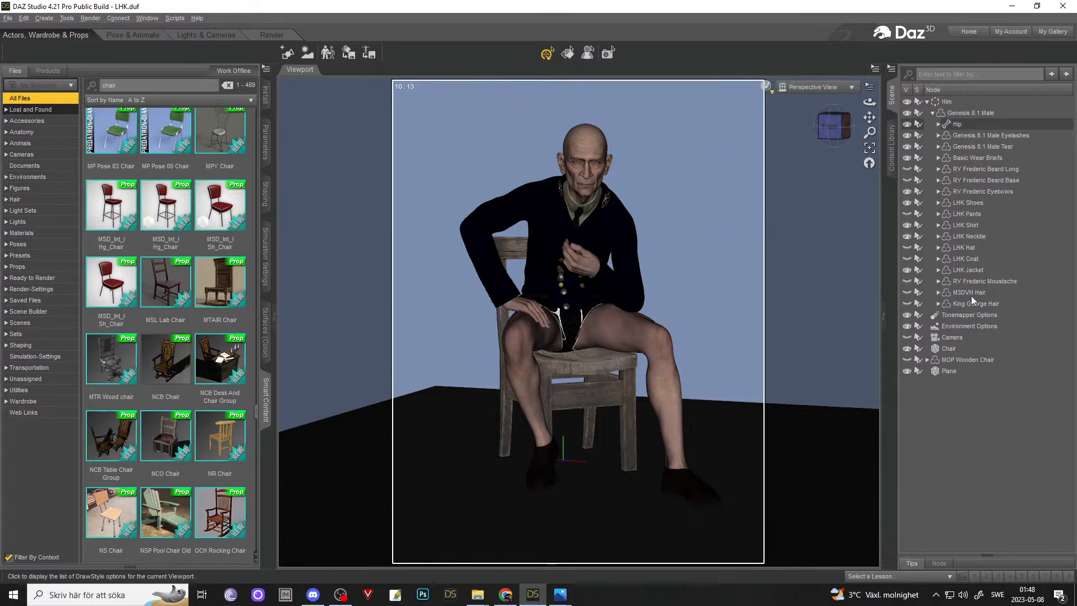
{"action": "left_click", "coordinate": [907, 371]}
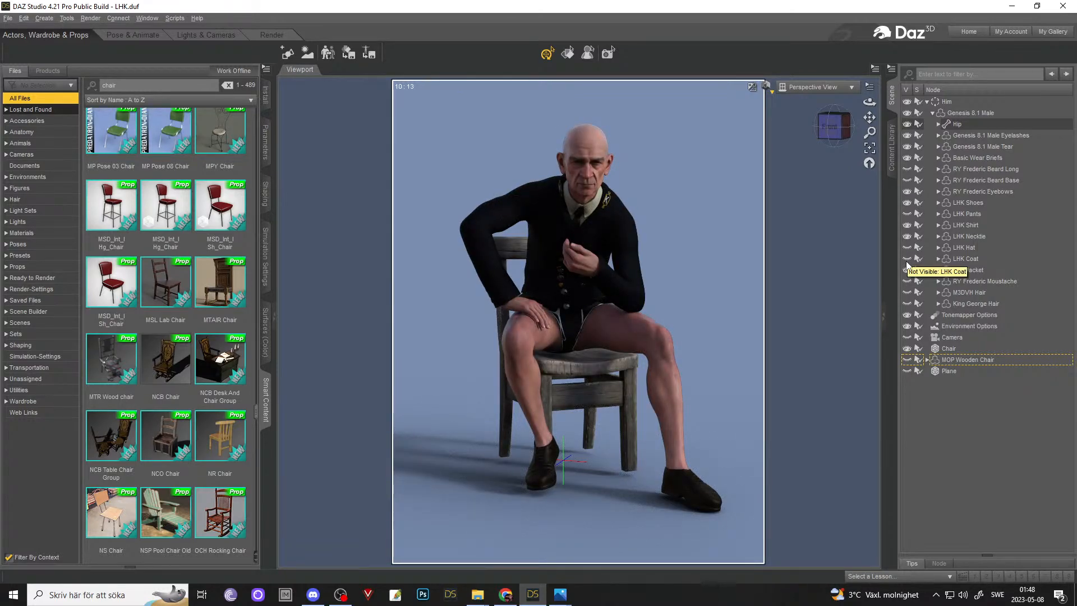
- Make the LHK Pants visible and swap the Chair for the MOP Wooden Chair in a side view
{"action": "left_click", "coordinate": [907, 214]}
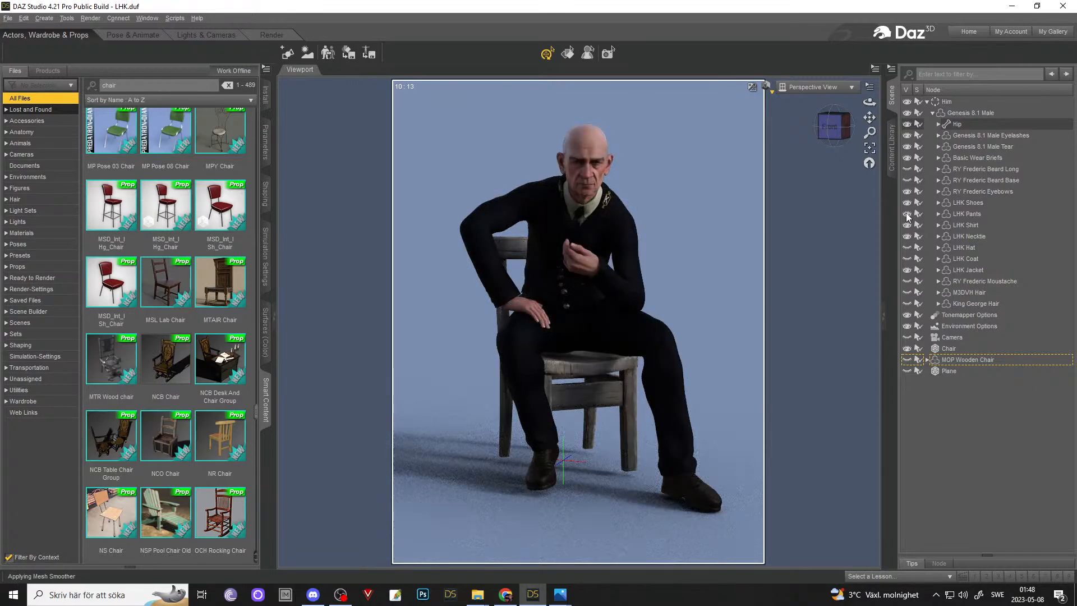
{"action": "left_click_drag", "start_coordinate": [869, 101], "coordinate": [816, 102]}
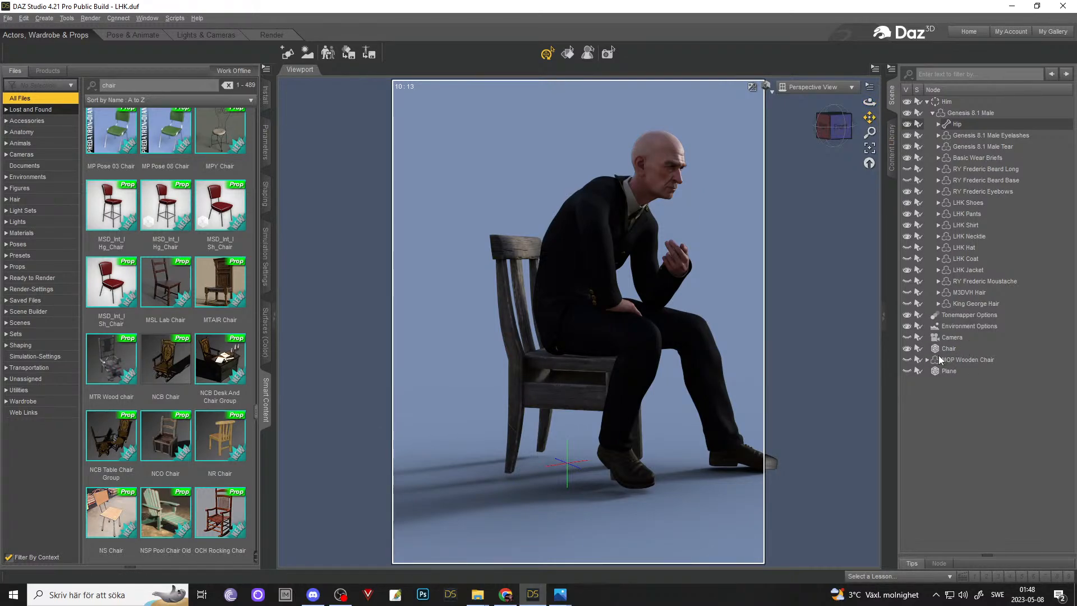
{"action": "left_click", "coordinate": [908, 350]}
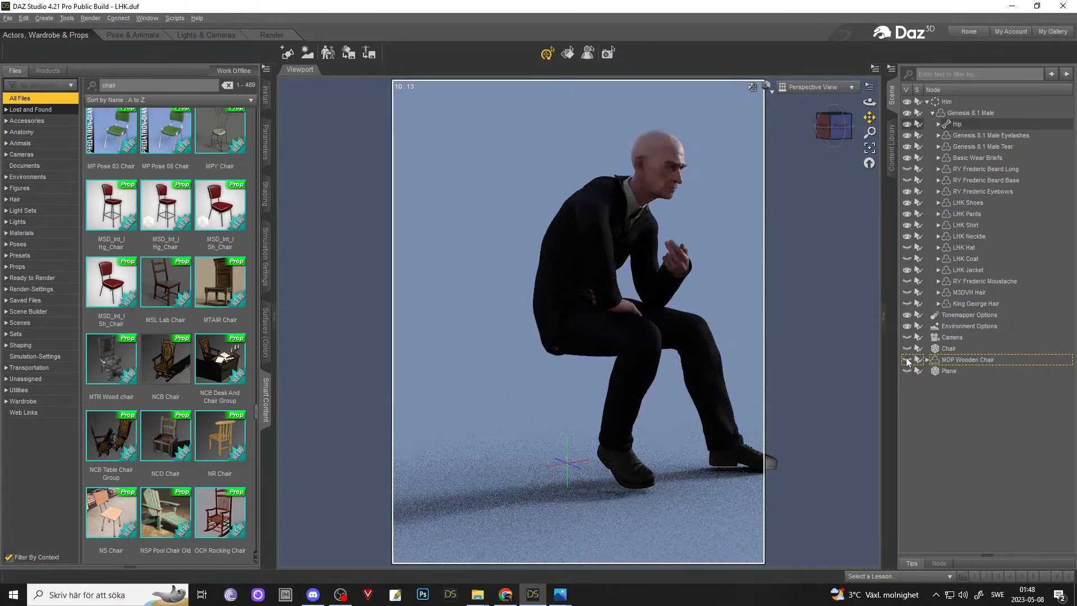
{"action": "left_click", "coordinate": [907, 360]}
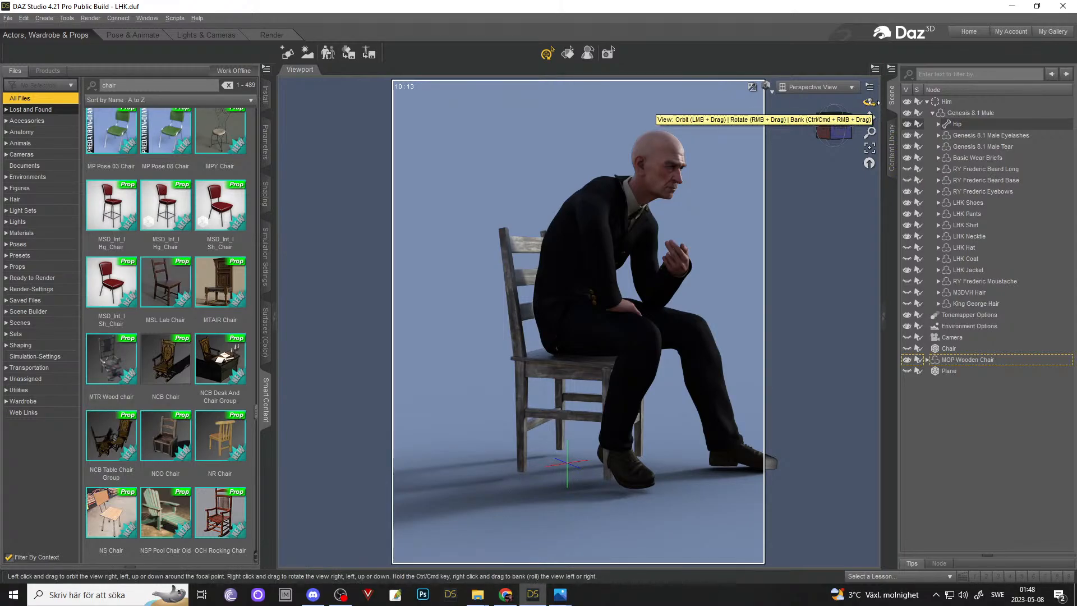
- Compare the Chair and the MOP Wooden Chair under the figure from both sides by alternating their visibility
{"action": "left_click_drag", "start_coordinate": [870, 102], "coordinate": [923, 103]}
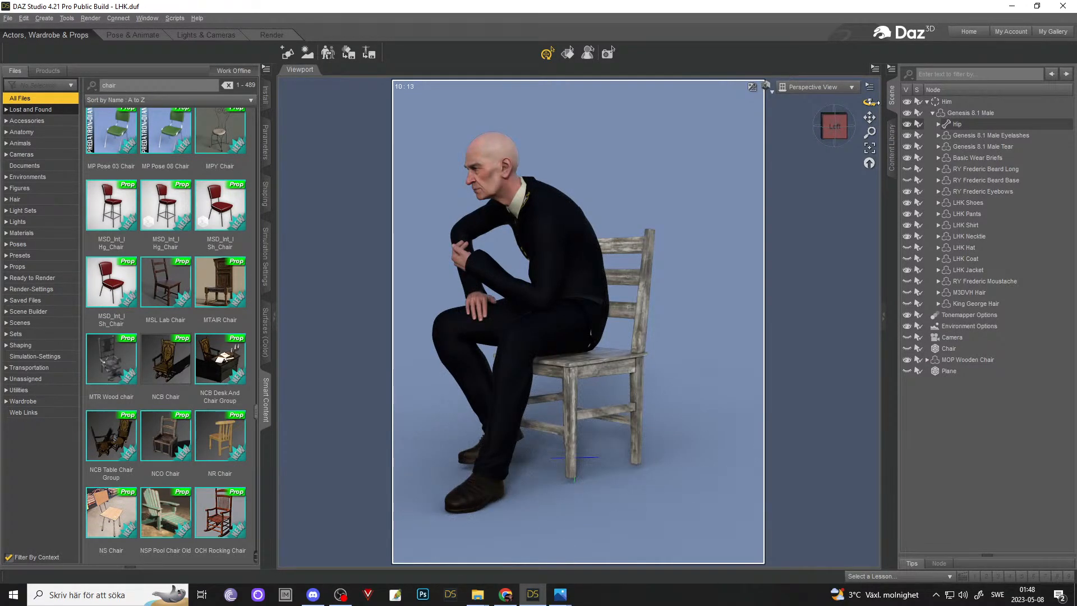
{"action": "left_click", "coordinate": [905, 363]}
{"action": "left_click", "coordinate": [906, 349]}
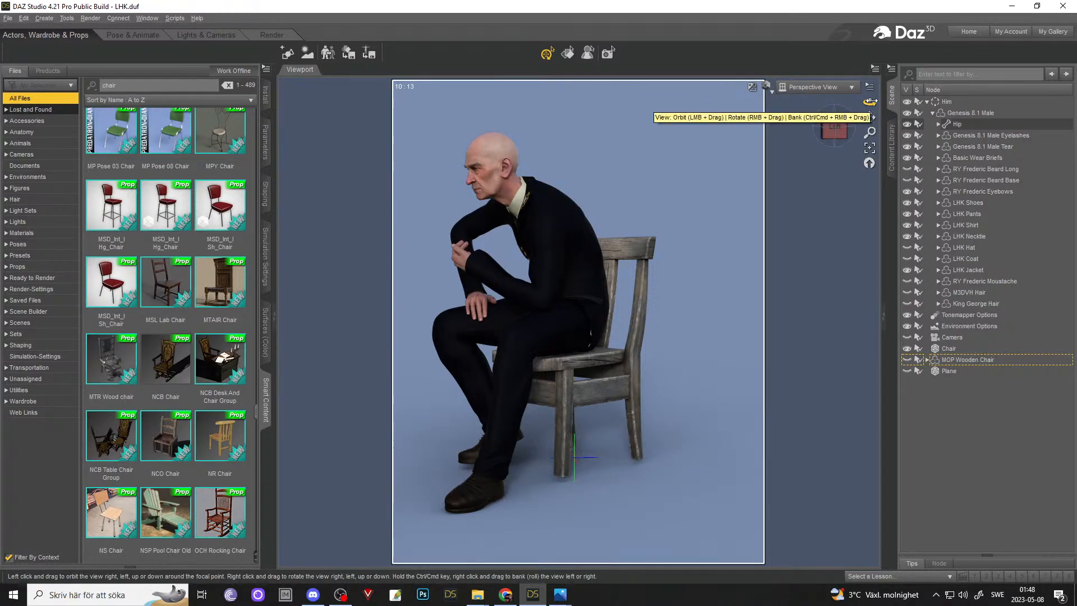
{"action": "left_click_drag", "start_coordinate": [870, 102], "coordinate": [767, 482]}
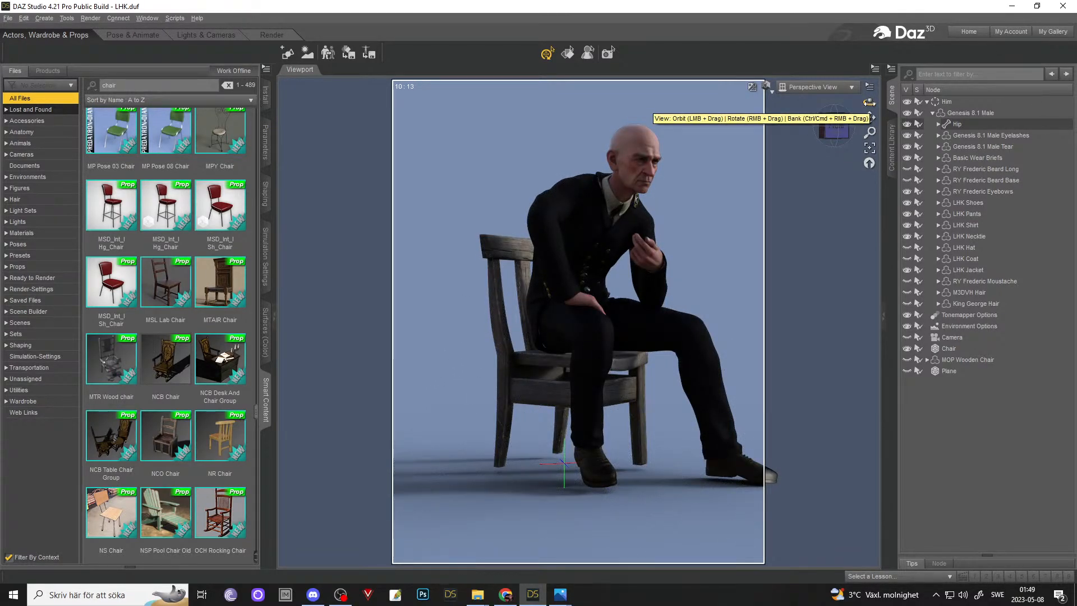
{"action": "left_click", "coordinate": [907, 348]}
{"action": "left_click", "coordinate": [907, 359]}
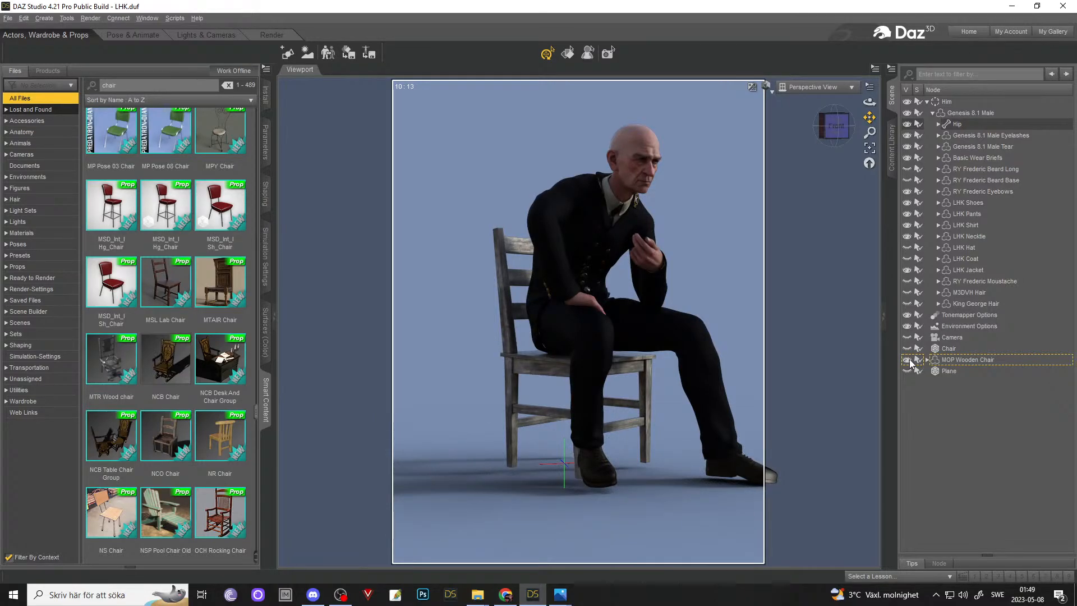
- Replace the MOP Wooden Chair with the Chair under the figure and view the seated pose from the figure's left
{"action": "mouse_move", "coordinate": [870, 102]}
{"action": "left_mouse_down"}
{"action": "mouse_move", "coordinate": [831, 102]}
{"action": "mouse_move", "coordinate": [892, 102]}
{"action": "mouse_move", "coordinate": [868, 103]}
{"action": "left_mouse_up"}
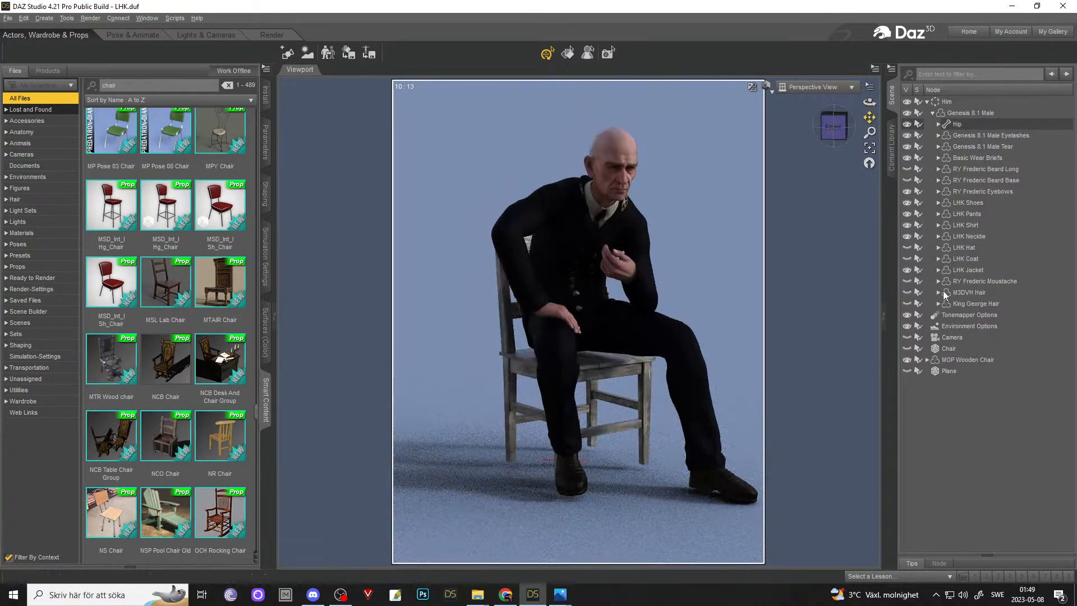
{"action": "left_click", "coordinate": [906, 359]}
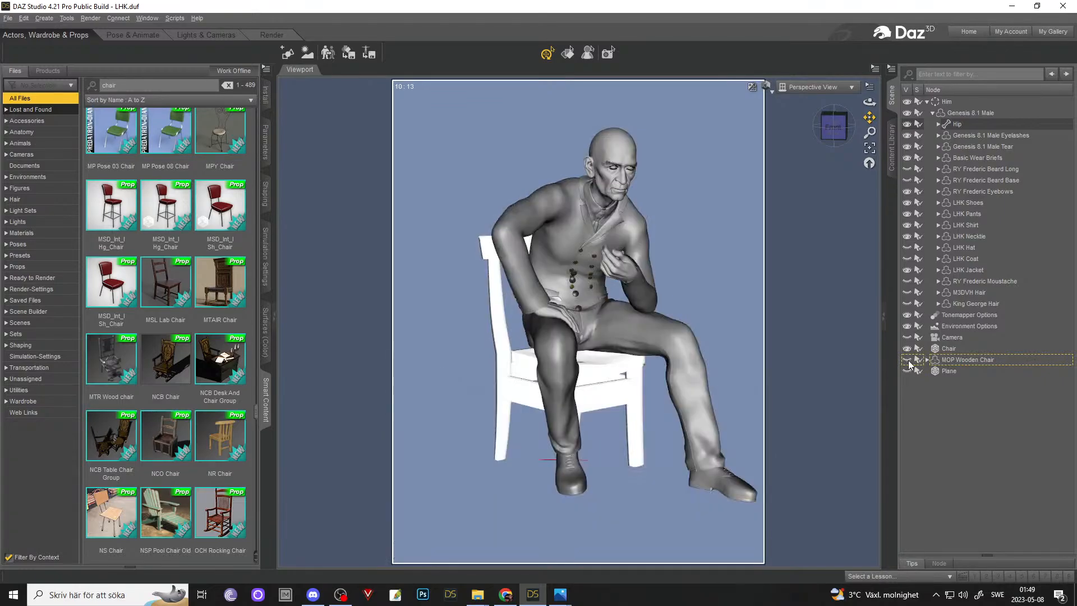
{"action": "left_click_drag", "start_coordinate": [870, 102], "coordinate": [920, 104]}
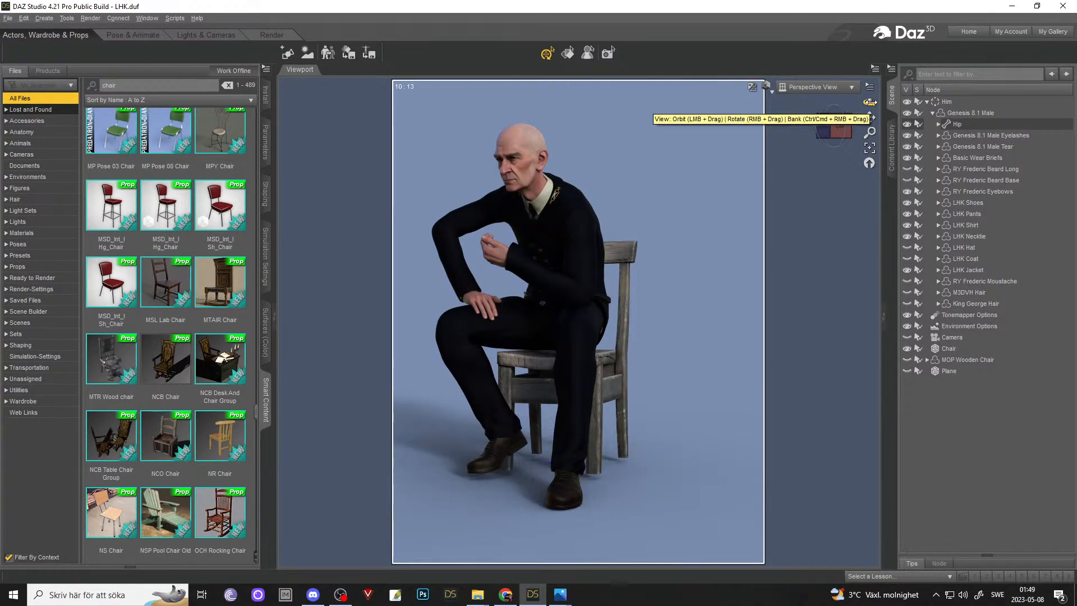
- Switch the viewport from the rendered draw style to a textured preview and keep the Chair visible
{"action": "left_click", "coordinate": [907, 349]}
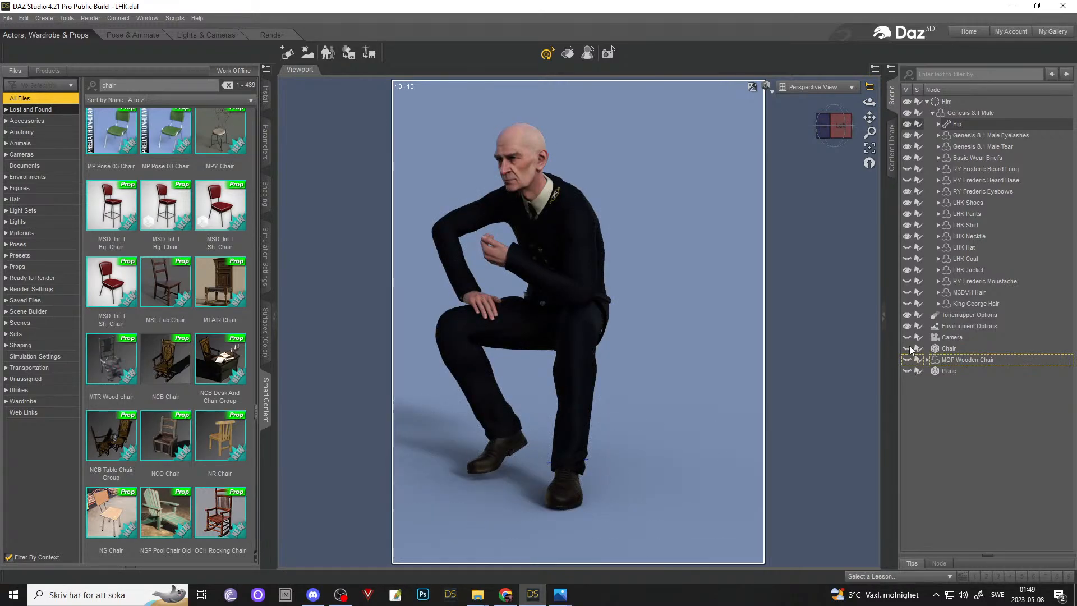
{"action": "left_click", "coordinate": [767, 90]}
{"action": "left_click", "coordinate": [761, 198]}
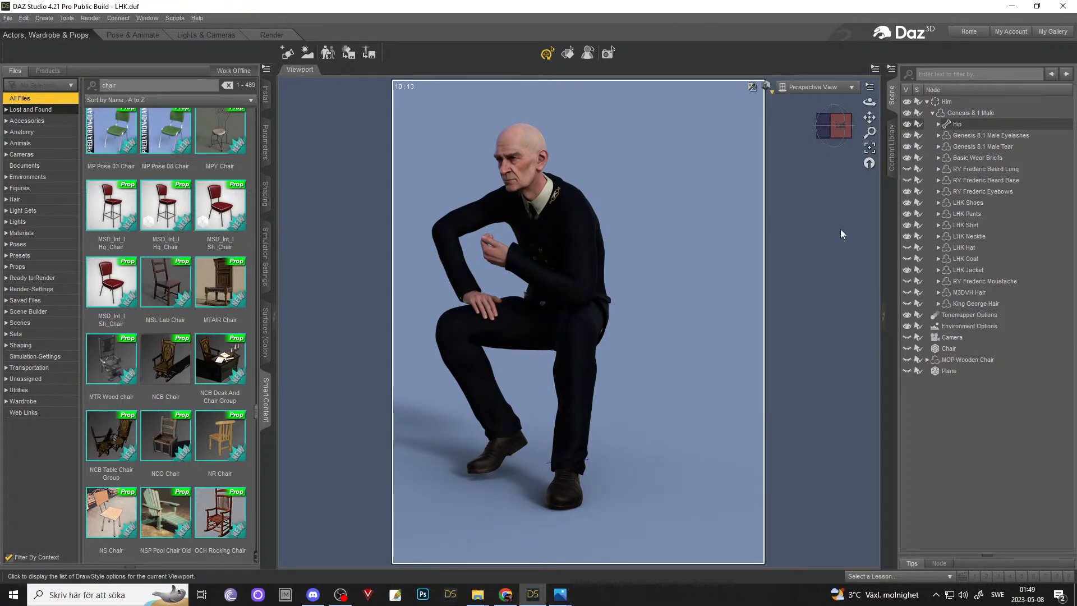
{"action": "left_click", "coordinate": [908, 349]}
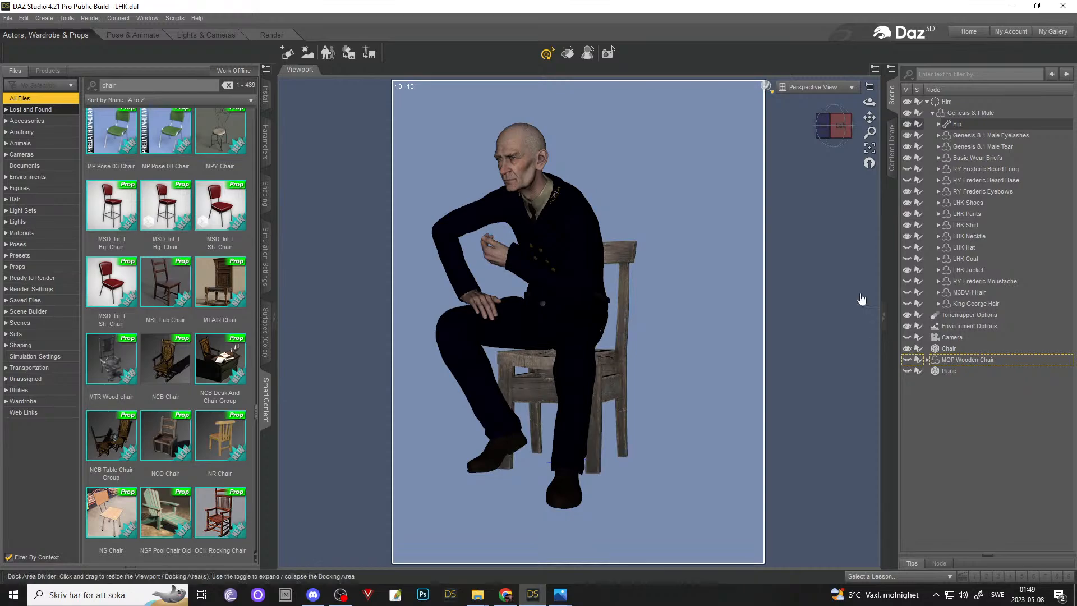
- Make the LHK Coat visible on the figure and save the scene
{"action": "left_click_drag", "start_coordinate": [870, 133], "coordinate": [784, 209]}
{"action": "left_click_drag", "start_coordinate": [869, 102], "coordinate": [910, 104]}
{"action": "scroll", "coordinate": [870, 101], "scroll_direction": "up", "scroll_amount": 4}
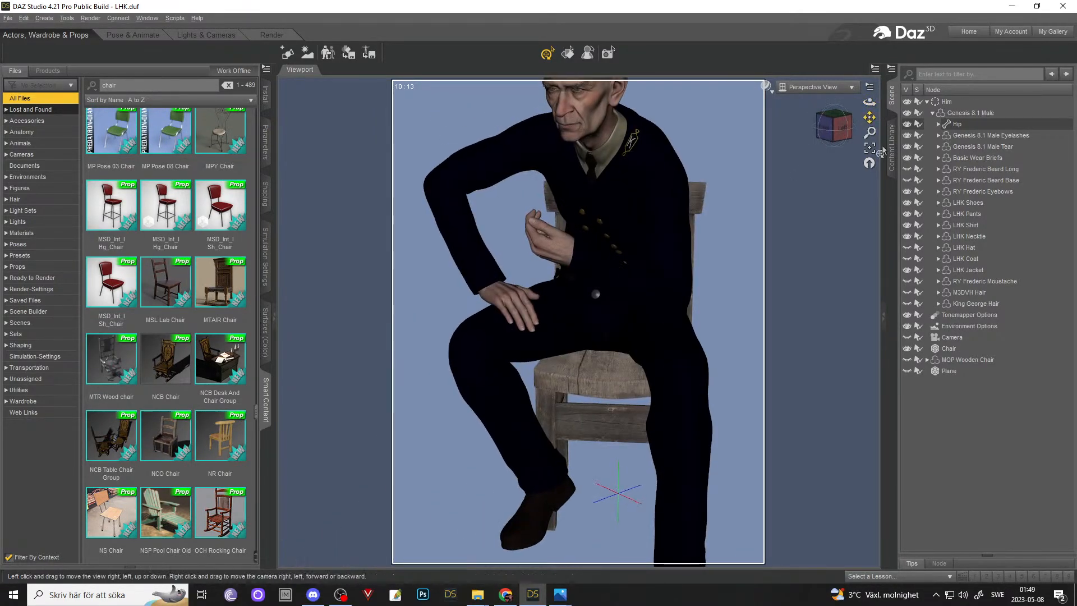
{"action": "left_click", "coordinate": [907, 258]}
{"action": "scroll", "coordinate": [783, 272], "scroll_direction": "down", "scroll_amount": 4}
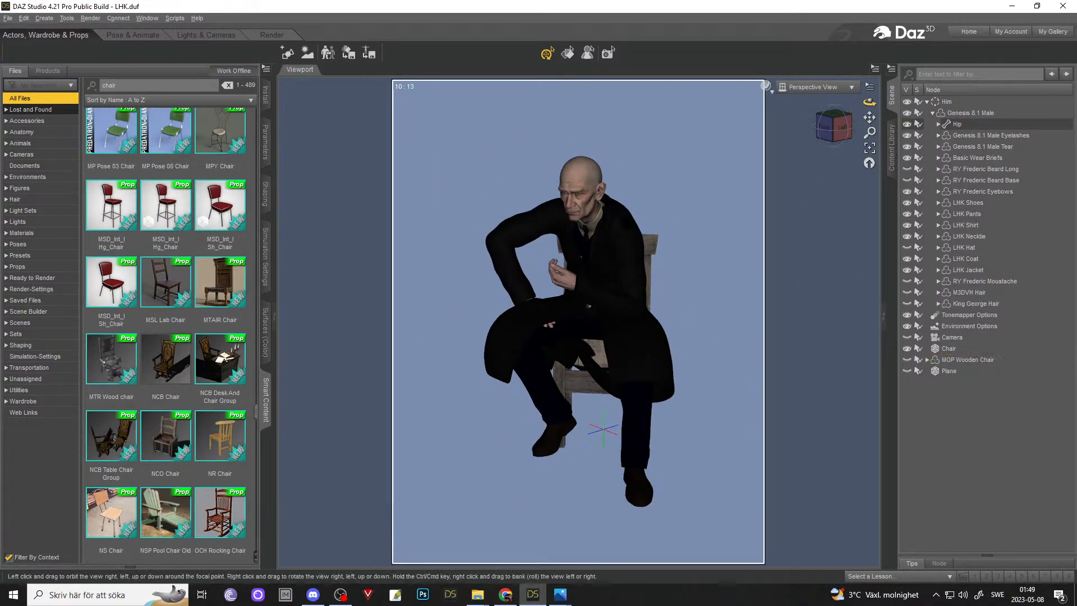
{"action": "mouse_move", "coordinate": [869, 102]}
{"action": "left_mouse_down"}
{"action": "mouse_move", "coordinate": [911, 104]}
{"action": "mouse_move", "coordinate": [859, 111]}
{"action": "left_mouse_up"}
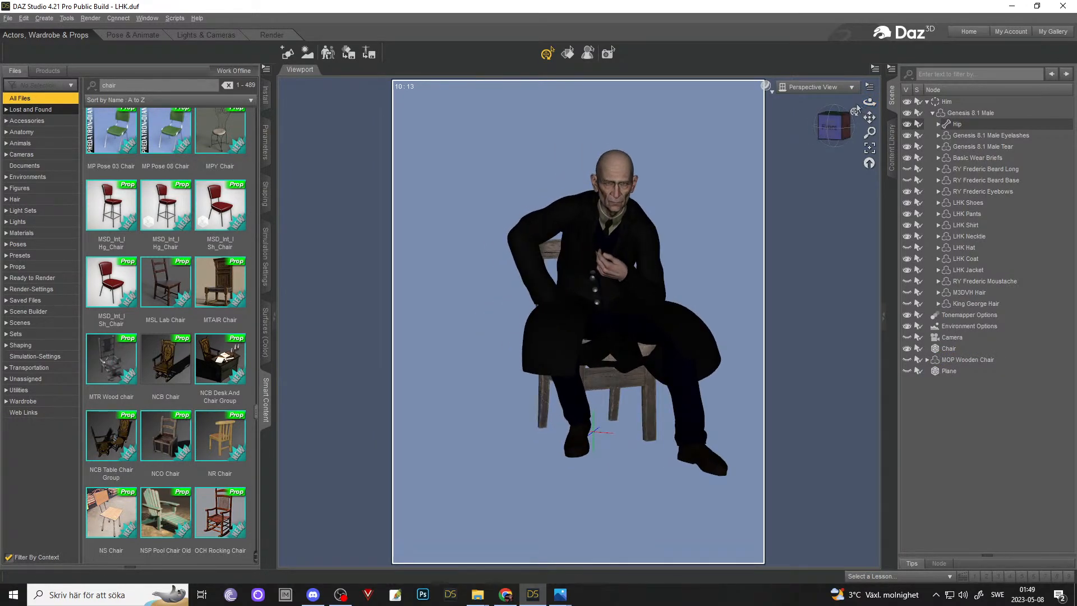
{"action": "key", "text": "ctrl+s"}
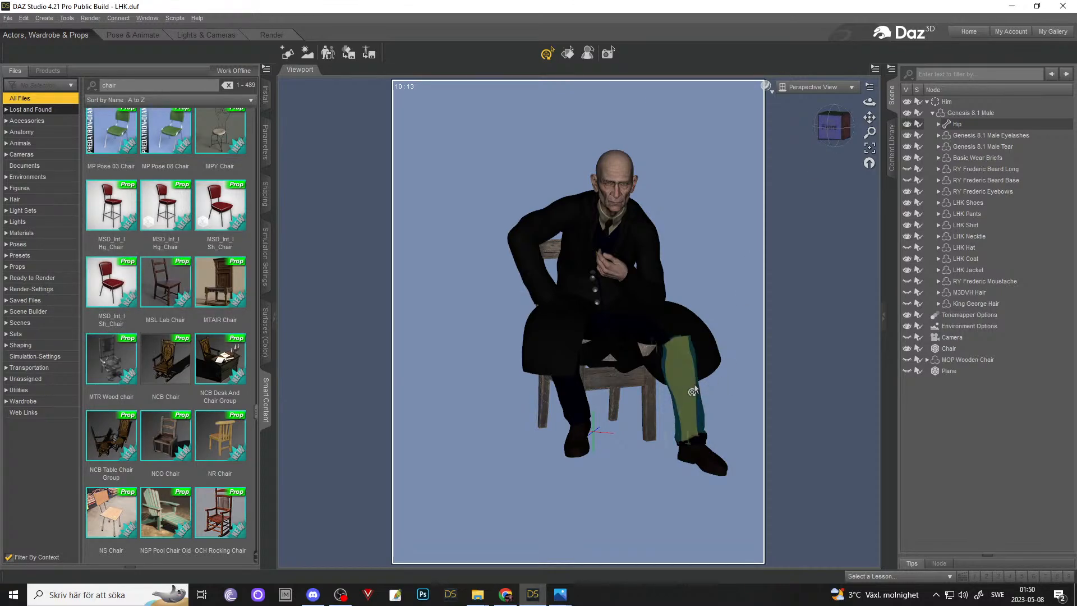
- Show the Plane as the floor and check how the figure's shoes meet it from below and from the side
{"action": "scroll", "coordinate": [776, 318], "scroll_direction": "up", "scroll_amount": 5}
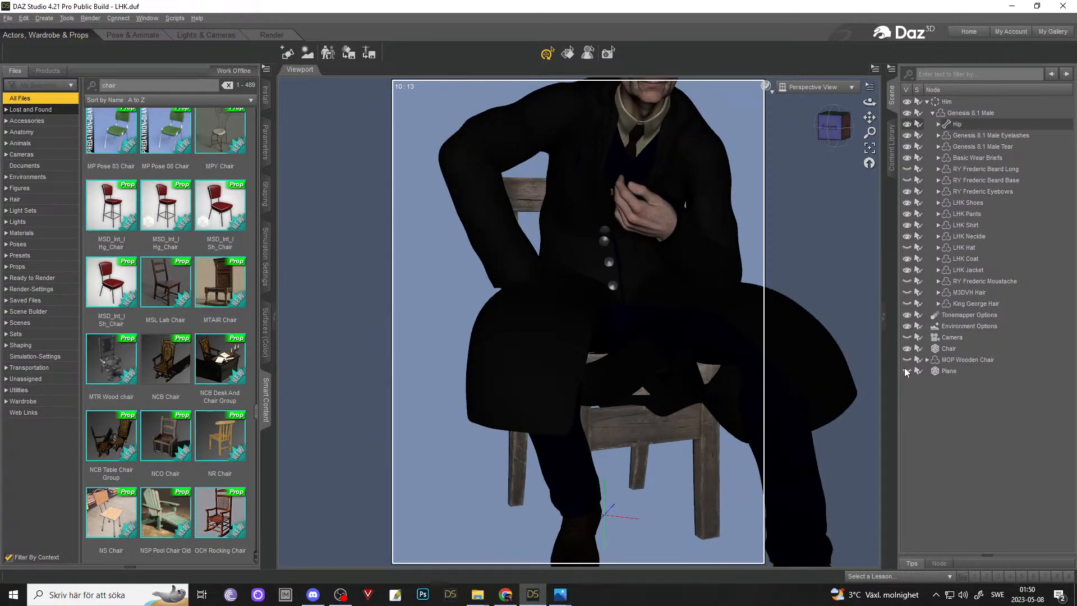
{"action": "left_click", "coordinate": [907, 371]}
{"action": "left_click_drag", "start_coordinate": [869, 102], "coordinate": [869, 134]}
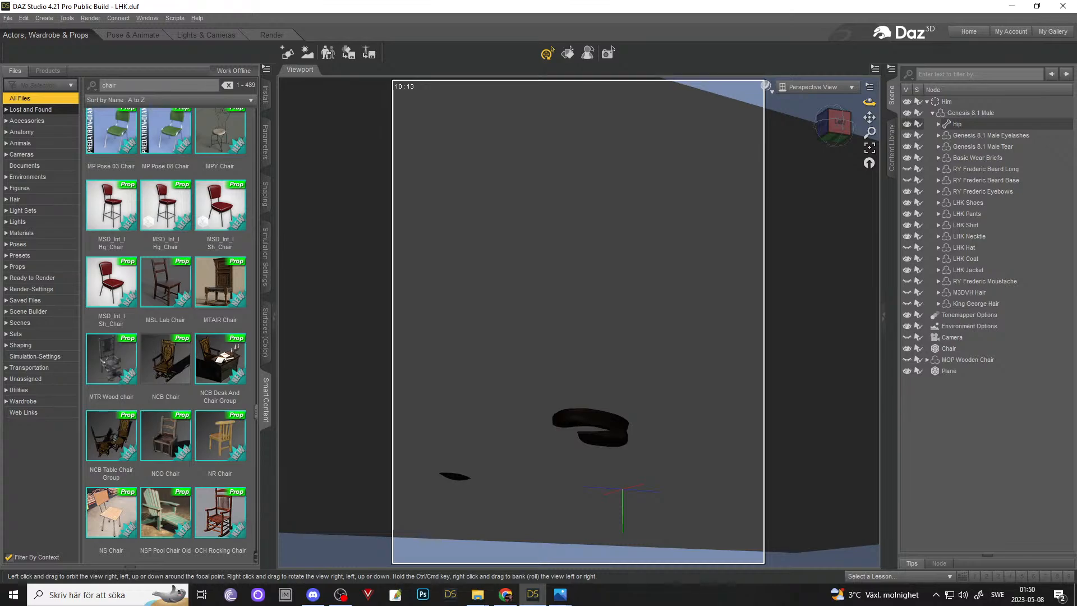
{"action": "left_click_drag", "start_coordinate": [869, 103], "coordinate": [869, 107]}
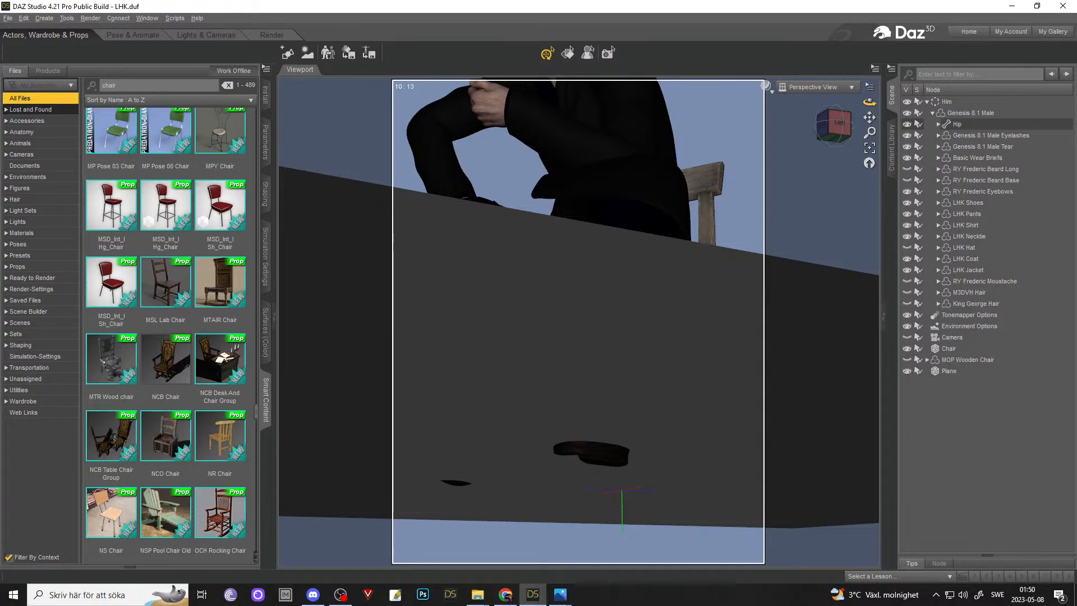
{"action": "mouse_move", "coordinate": [869, 102]}
{"action": "left_mouse_down"}
{"action": "mouse_move", "coordinate": [857, 136]}
{"action": "mouse_move", "coordinate": [869, 105]}
{"action": "left_mouse_up"}
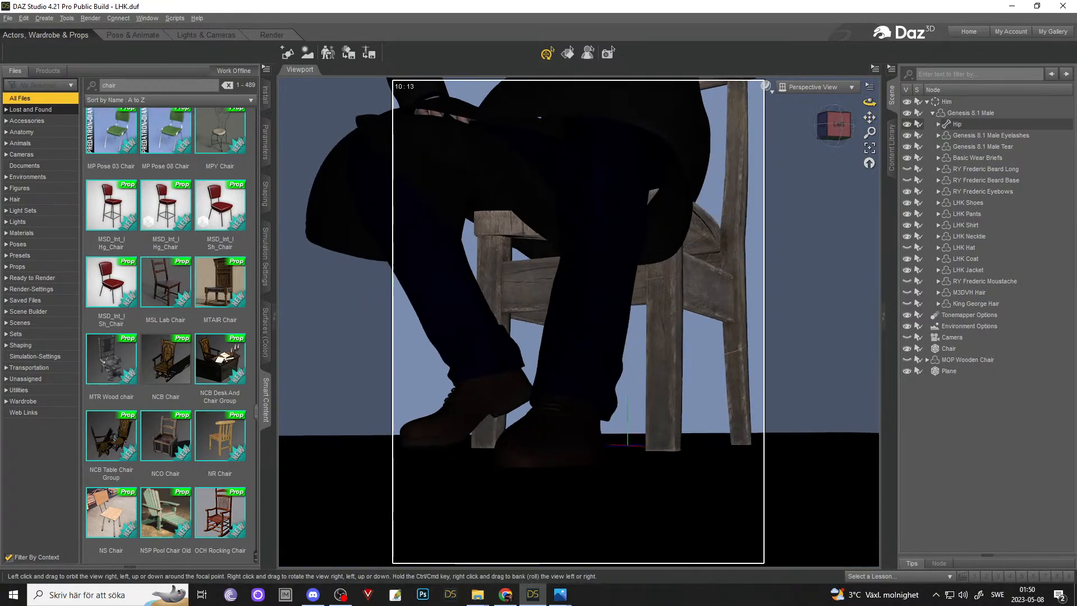
- Set the Bend of the figure's Left Thigh Bend to -66.81 to raise the left foot slightly relative to the floor
{"action": "left_click", "coordinate": [586, 402]}
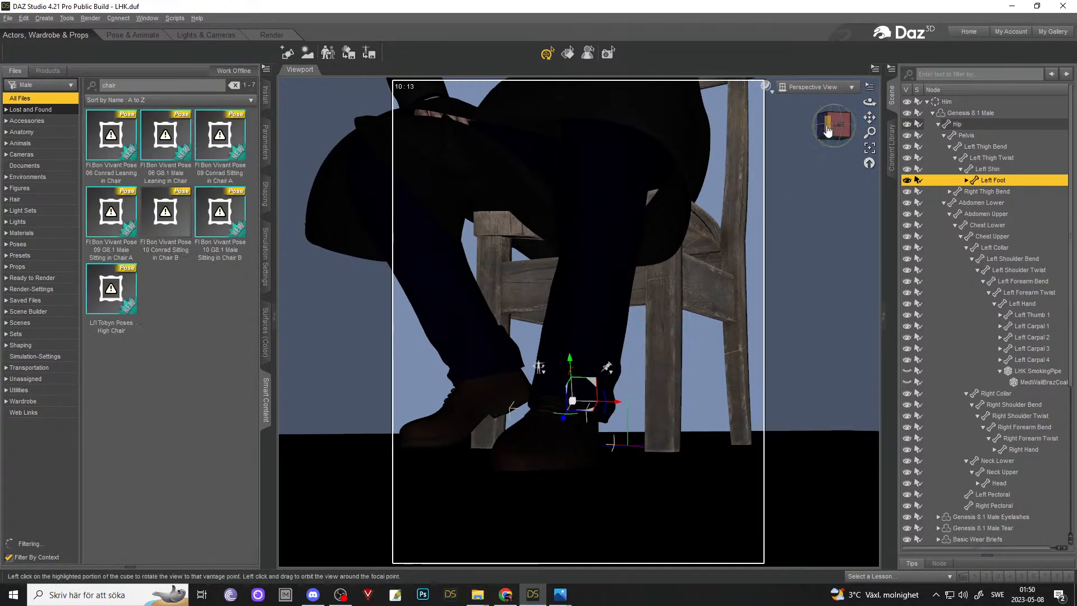
{"action": "left_click_drag", "start_coordinate": [869, 102], "coordinate": [867, 103]}
{"action": "left_click", "coordinate": [266, 142]}
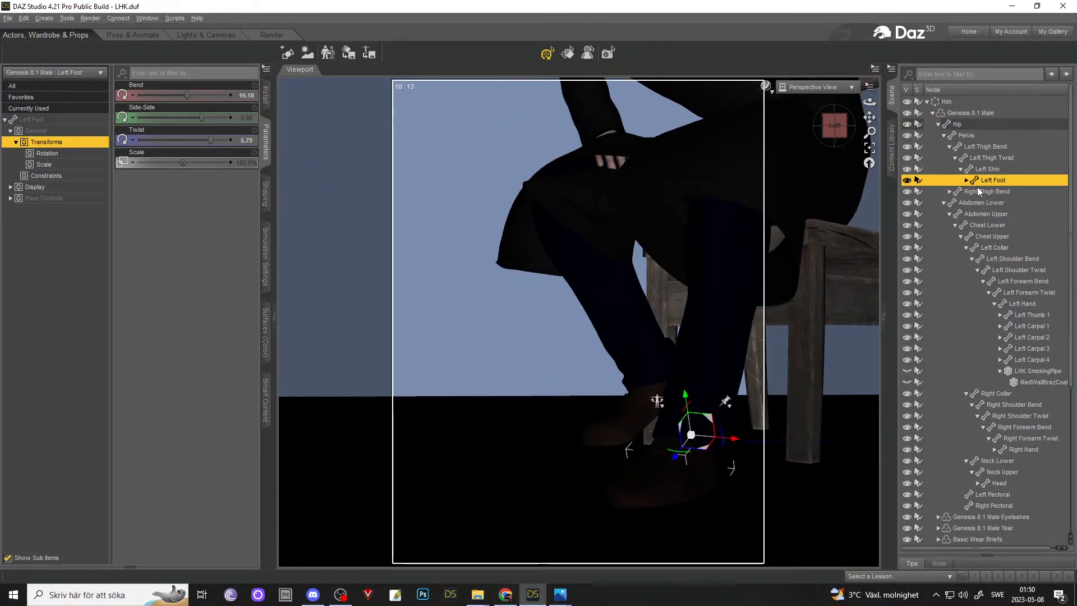
{"action": "left_click", "coordinate": [973, 148]}
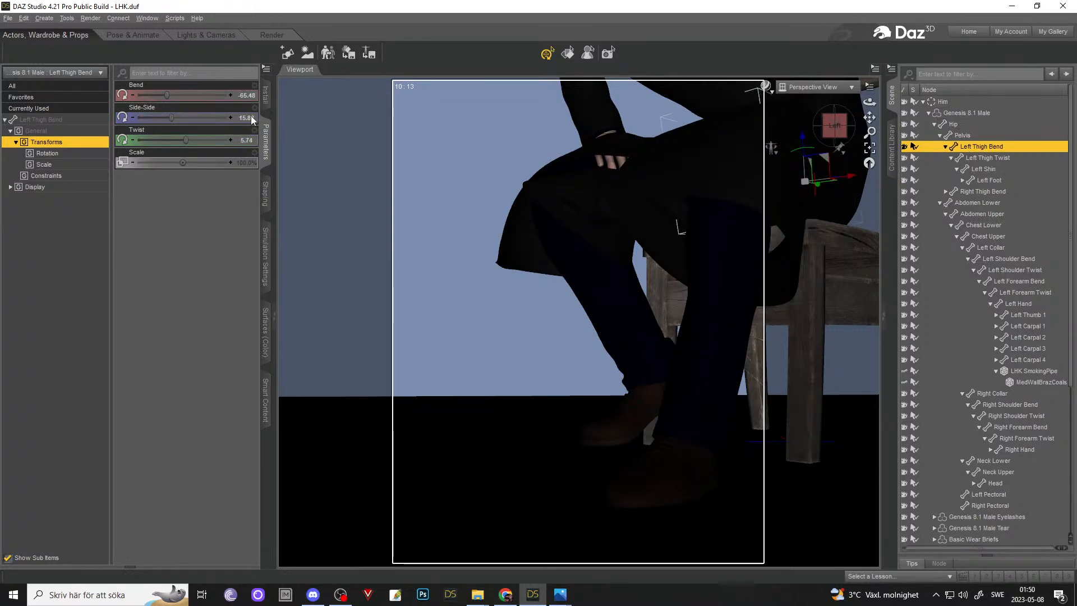
{"action": "left_click_drag", "start_coordinate": [160, 96], "coordinate": [165, 96]}
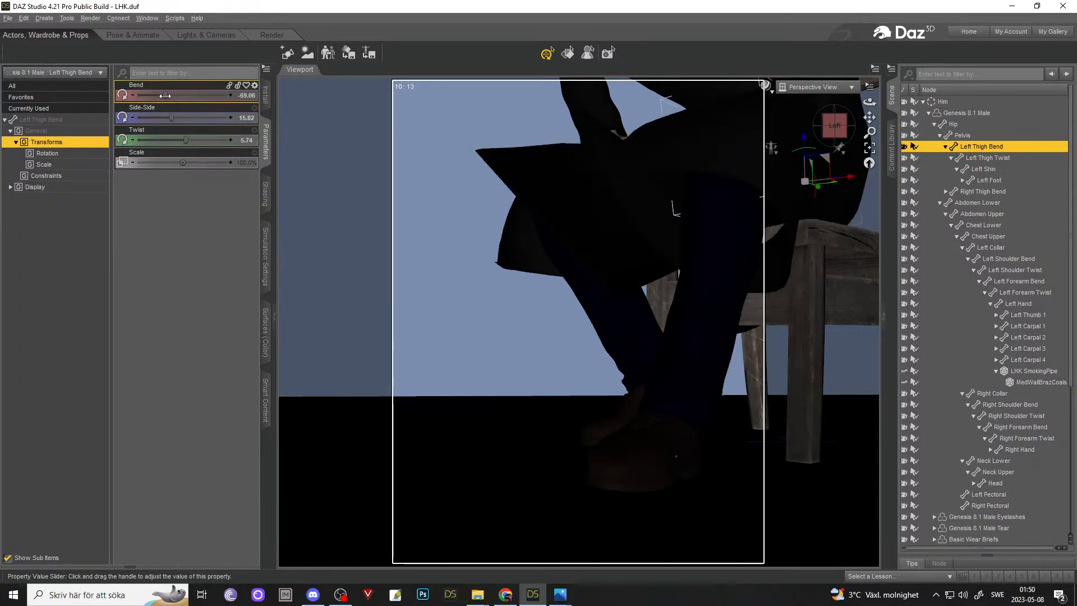
{"action": "left_click", "coordinate": [231, 95]}
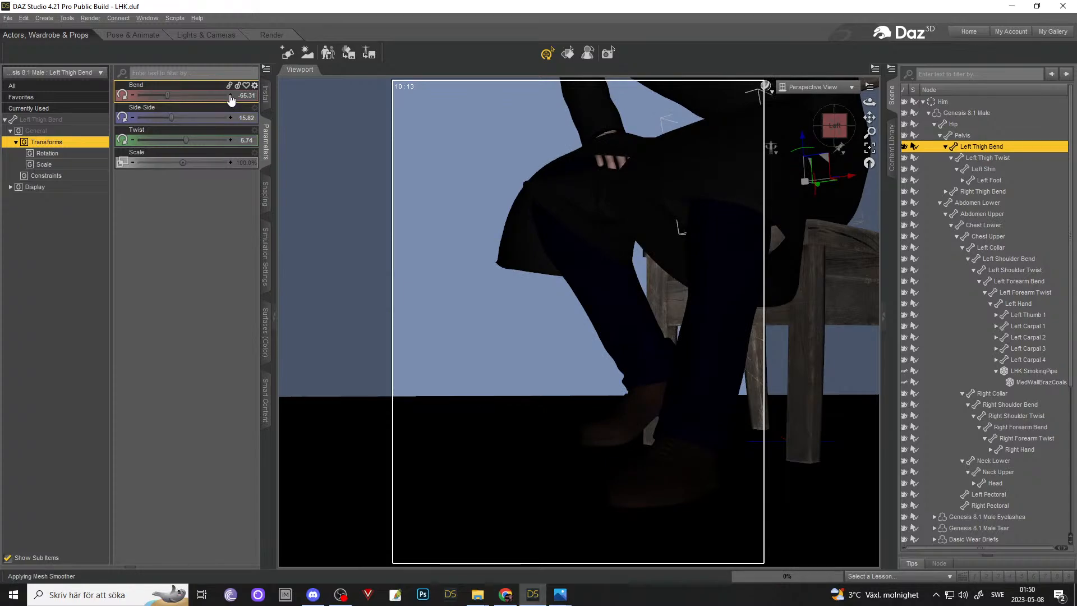
{"action": "left_click", "coordinate": [134, 96]}
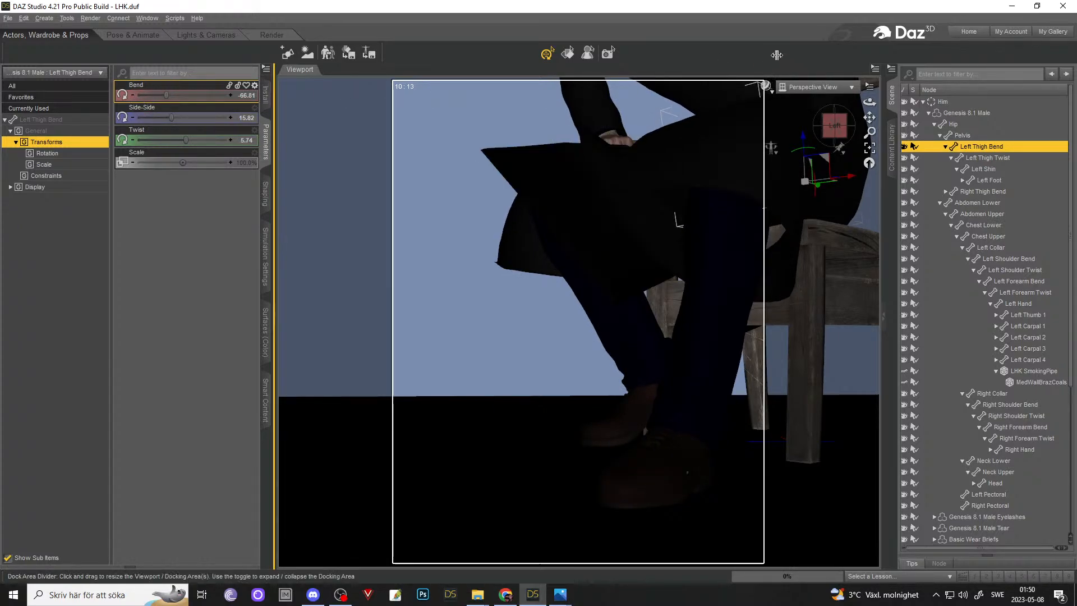
- Set the Left Foot's Twist to about 10 so the shoe sits level on the floor
{"action": "left_click_drag", "start_coordinate": [870, 117], "coordinate": [802, 110]}
{"action": "mouse_move", "coordinate": [869, 103]}
{"action": "left_mouse_down"}
{"action": "mouse_move", "coordinate": [869, 90]}
{"action": "mouse_move", "coordinate": [870, 103]}
{"action": "left_mouse_up"}
{"action": "left_click", "coordinate": [734, 415]}
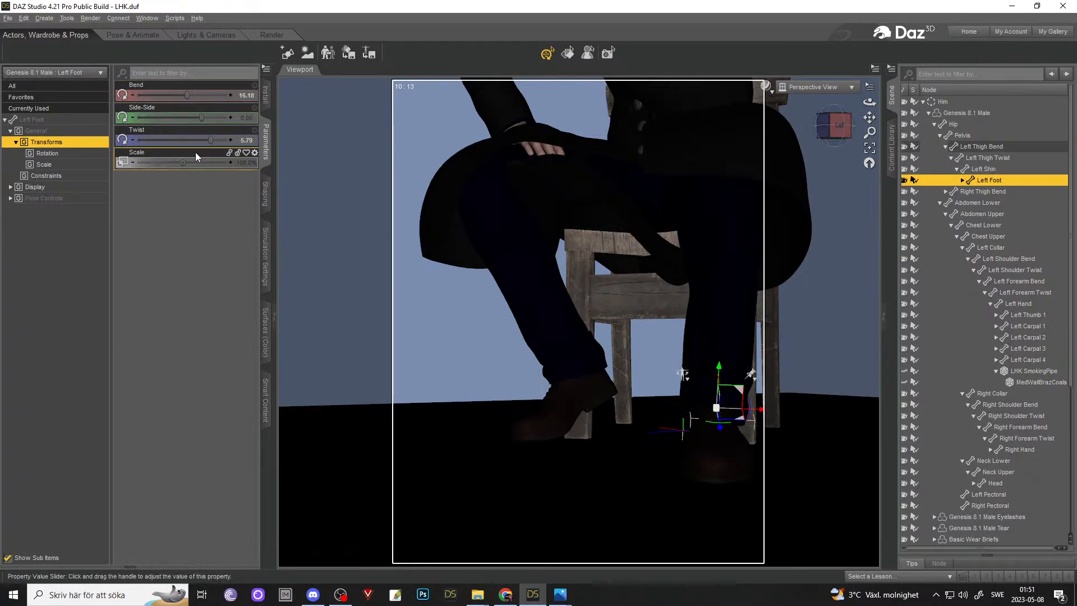
{"action": "left_click_drag", "start_coordinate": [205, 141], "coordinate": [215, 139]}
- Set the Left Toes' Bend to -4.38 and their Twist to 2.50 to align the shoe tip with the floor
{"action": "mouse_move", "coordinate": [870, 117]}
{"action": "left_mouse_down"}
{"action": "mouse_move", "coordinate": [858, 119]}
{"action": "mouse_move", "coordinate": [871, 118]}
{"action": "mouse_move", "coordinate": [866, 103]}
{"action": "left_mouse_up"}
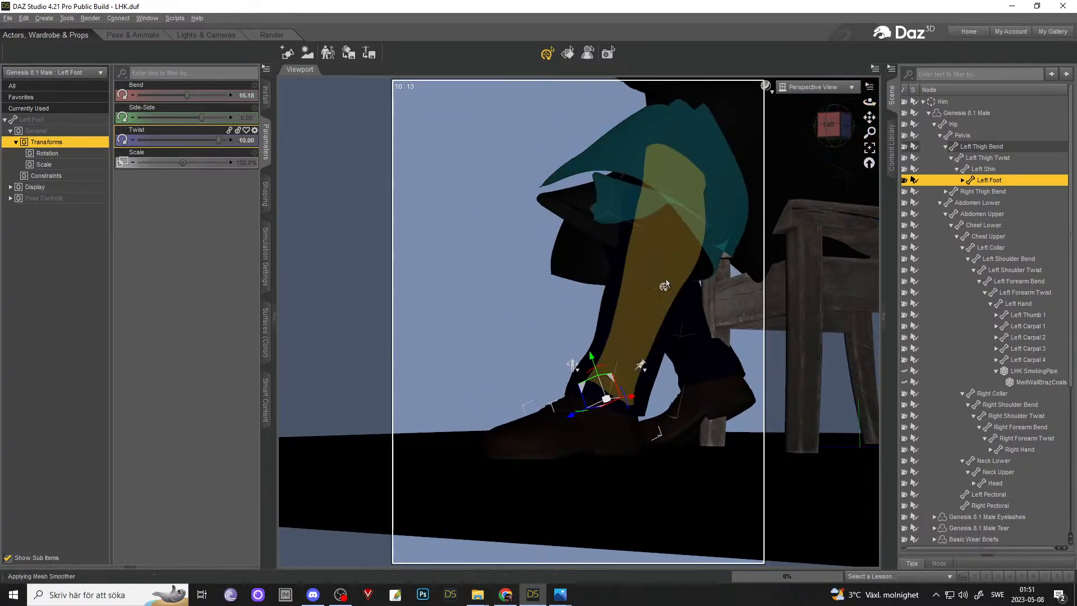
{"action": "left_click", "coordinate": [545, 425]}
{"action": "left_click_drag", "start_coordinate": [196, 95], "coordinate": [185, 94]}
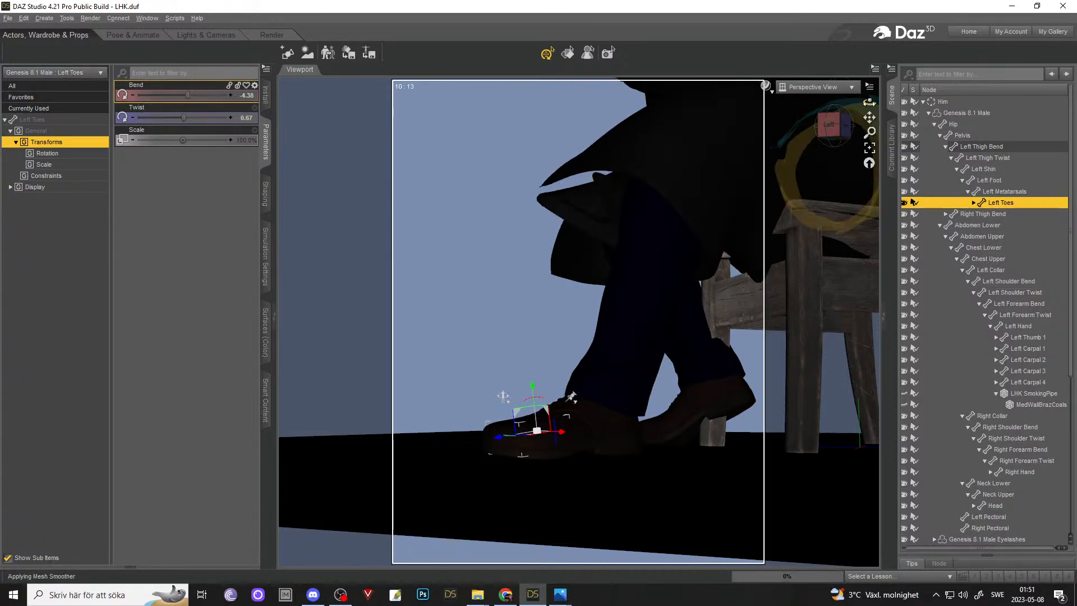
{"action": "mouse_move", "coordinate": [869, 102]}
{"action": "left_mouse_down"}
{"action": "mouse_move", "coordinate": [903, 115]}
{"action": "mouse_move", "coordinate": [868, 115]}
{"action": "left_mouse_up"}
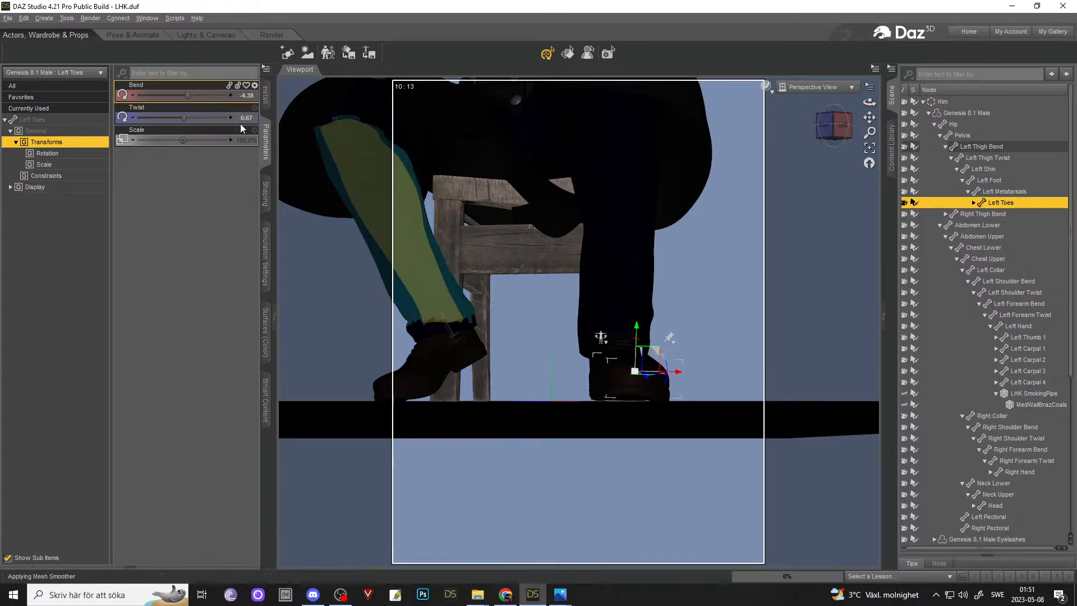
{"action": "left_click_drag", "start_coordinate": [184, 118], "coordinate": [188, 118]}
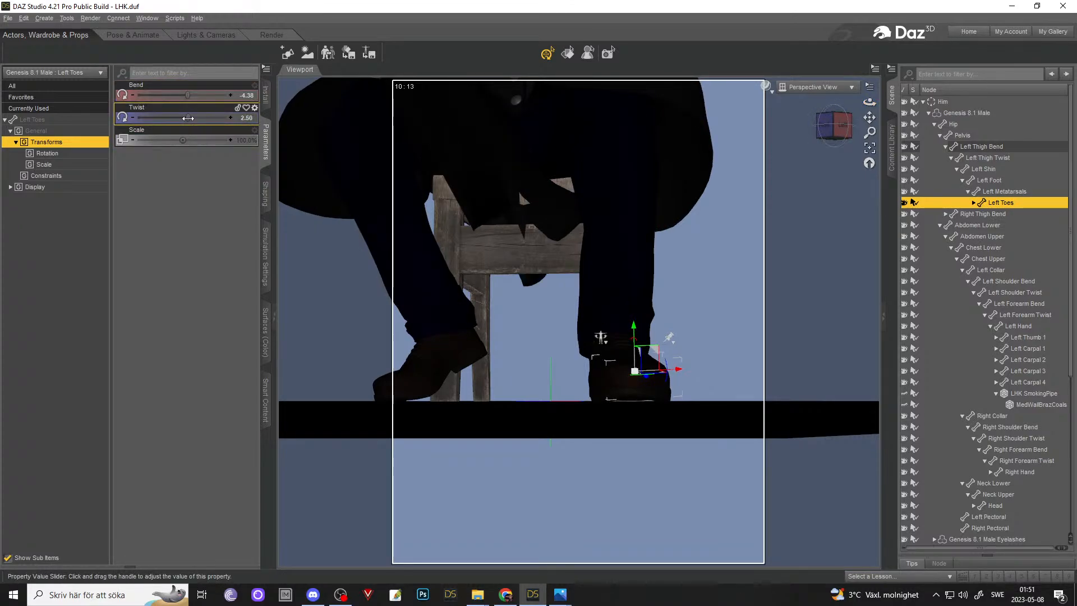
- Set the Right Shin's Bend to about 100 to bring the right foot forward, clear of the chair's front leg
{"action": "left_click_drag", "start_coordinate": [869, 102], "coordinate": [749, 162]}
{"action": "left_click", "coordinate": [536, 162]}
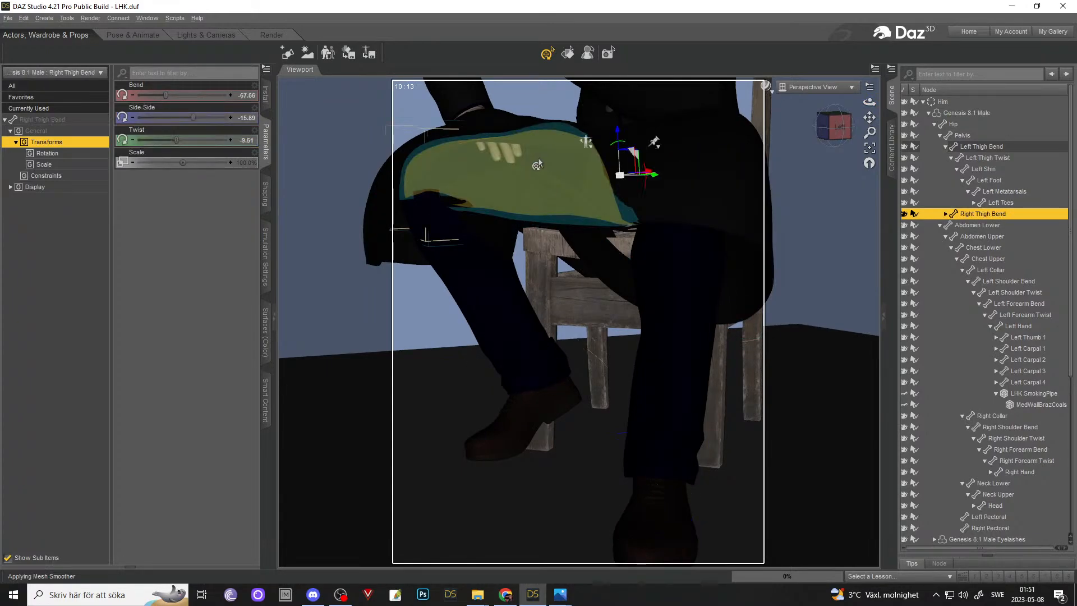
{"action": "left_click_drag", "start_coordinate": [476, 256], "coordinate": [343, 183]}
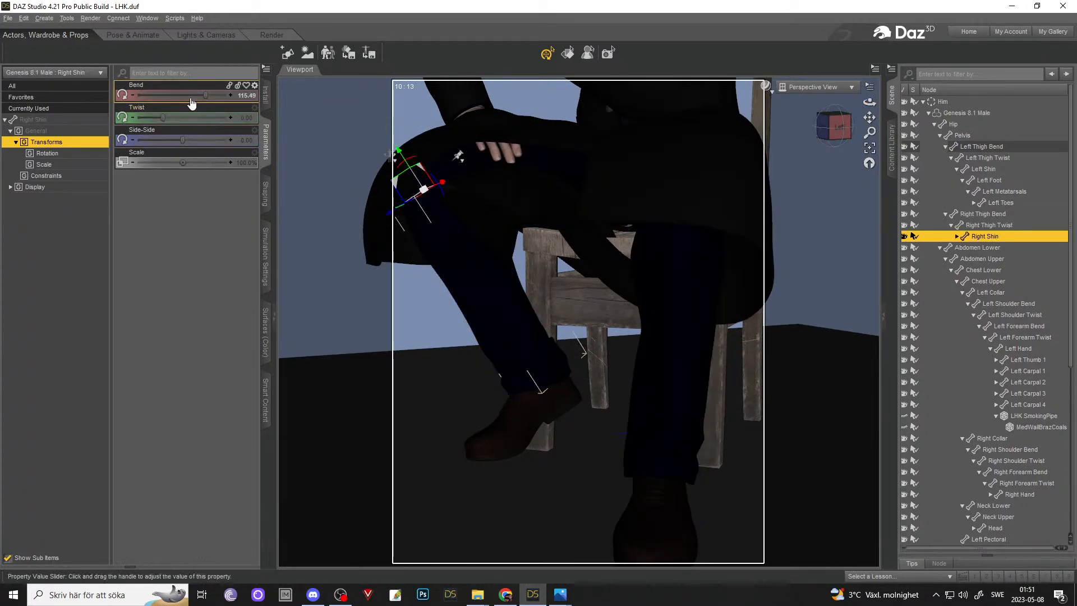
{"action": "left_click_drag", "start_coordinate": [197, 90], "coordinate": [198, 92]}
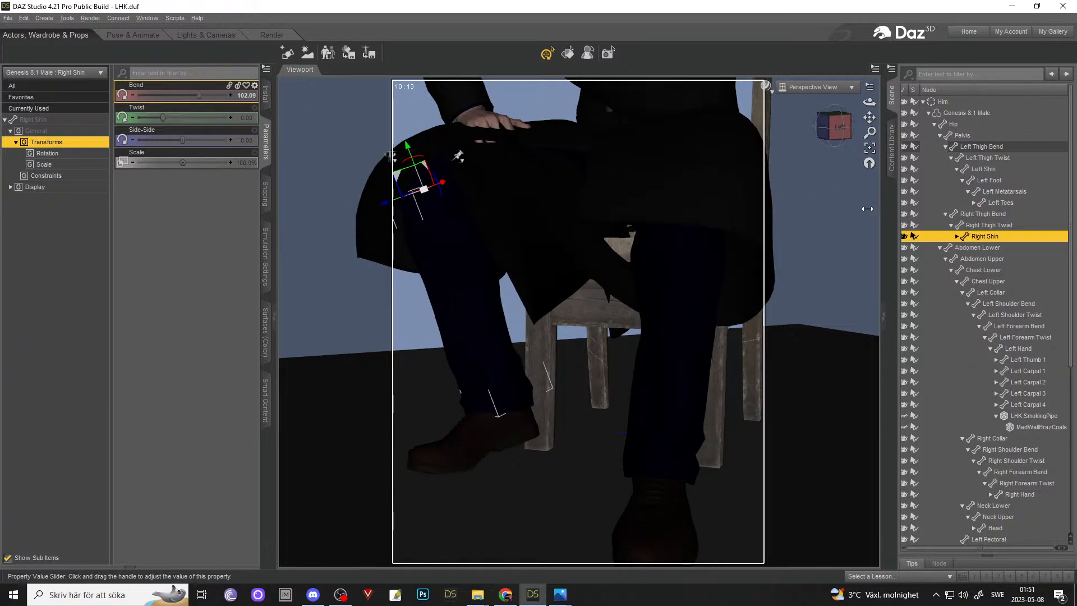
{"action": "left_click_drag", "start_coordinate": [869, 102], "coordinate": [796, 164]}
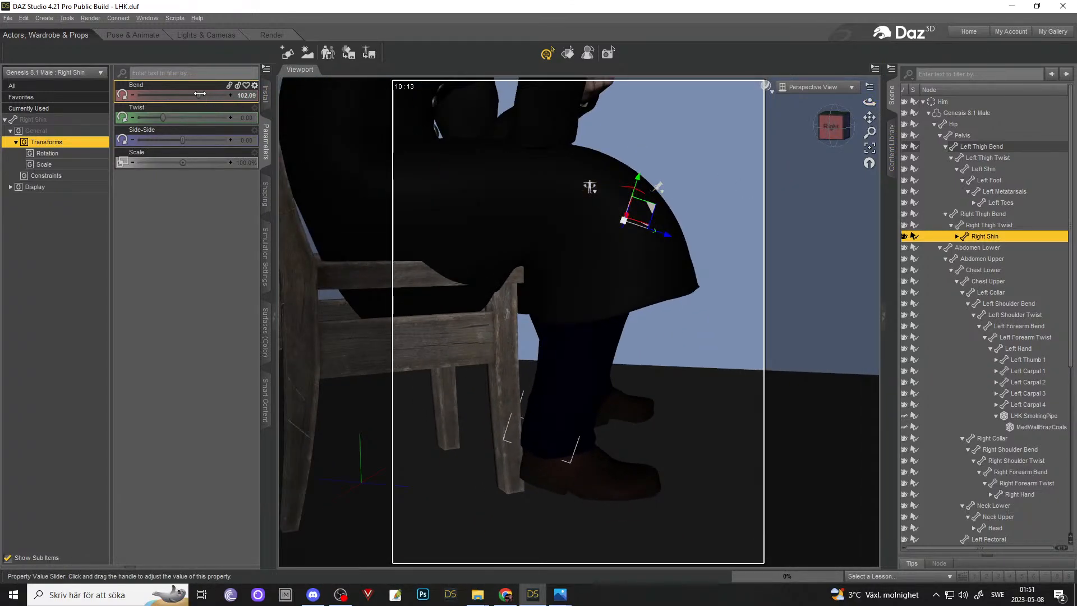
{"action": "left_click_drag", "start_coordinate": [200, 94], "coordinate": [196, 92]}
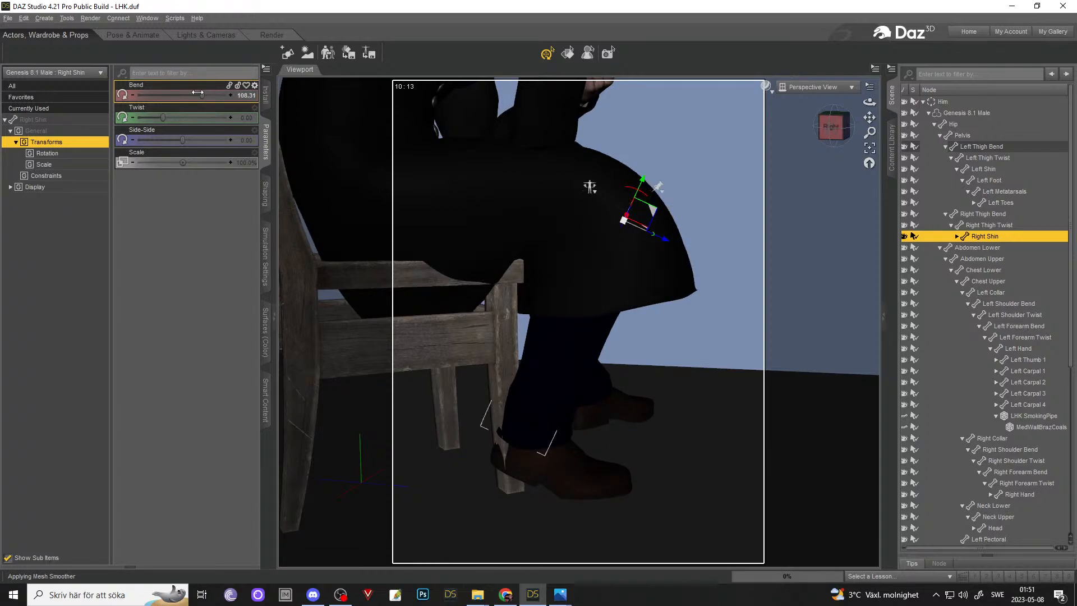
{"action": "left_click_drag", "start_coordinate": [198, 93], "coordinate": [198, 93]}
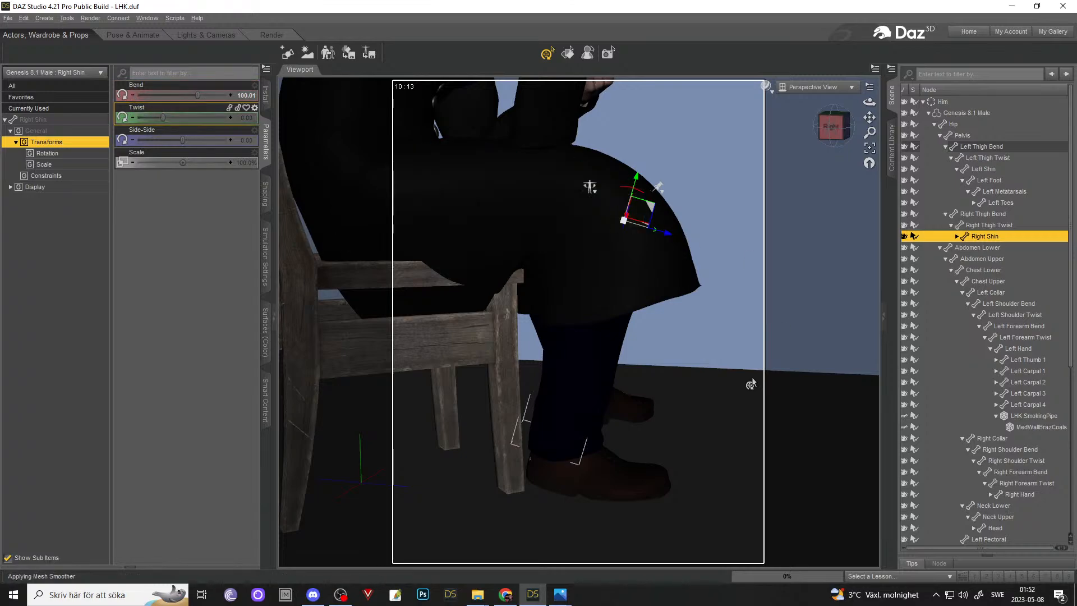
- Set the Right Foot's Twist to -14.38 and its Bend to -8.56 to flatten the shoe against the floor
{"action": "left_click", "coordinate": [578, 452]}
{"action": "left_click_drag", "start_coordinate": [872, 108], "coordinate": [811, 110]}
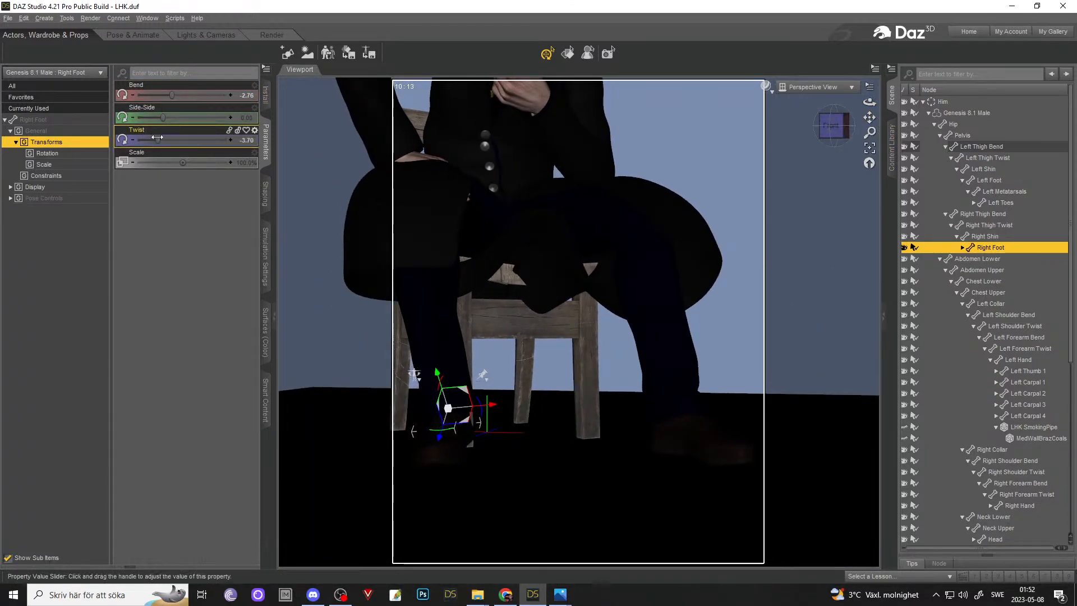
{"action": "left_click_drag", "start_coordinate": [158, 139], "coordinate": [142, 138]}
{"action": "left_click_drag", "start_coordinate": [172, 95], "coordinate": [166, 96]}
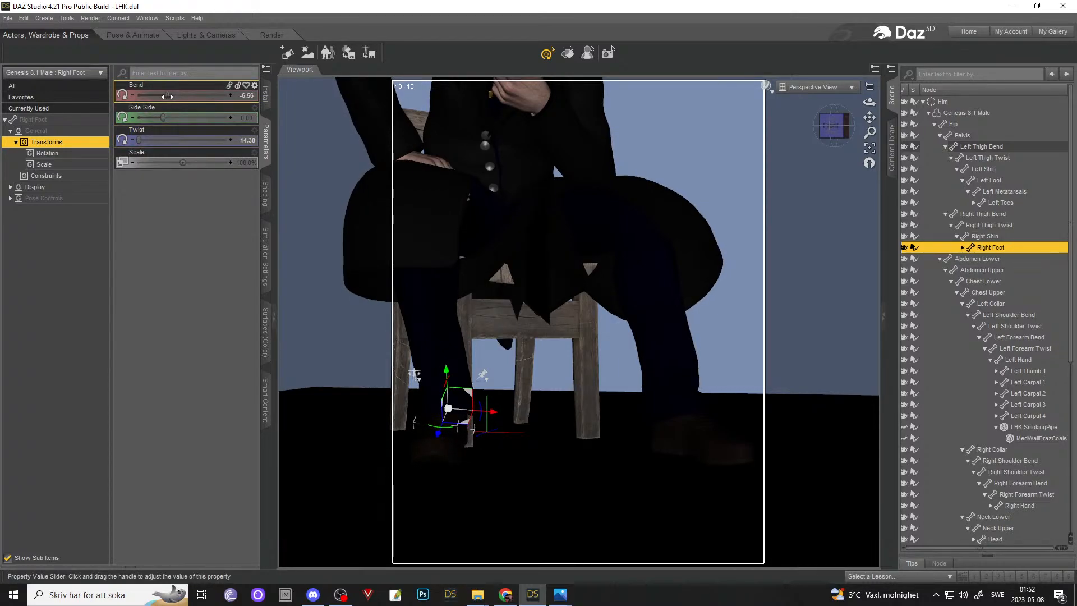
{"action": "left_click_drag", "start_coordinate": [870, 101], "coordinate": [835, 106]}
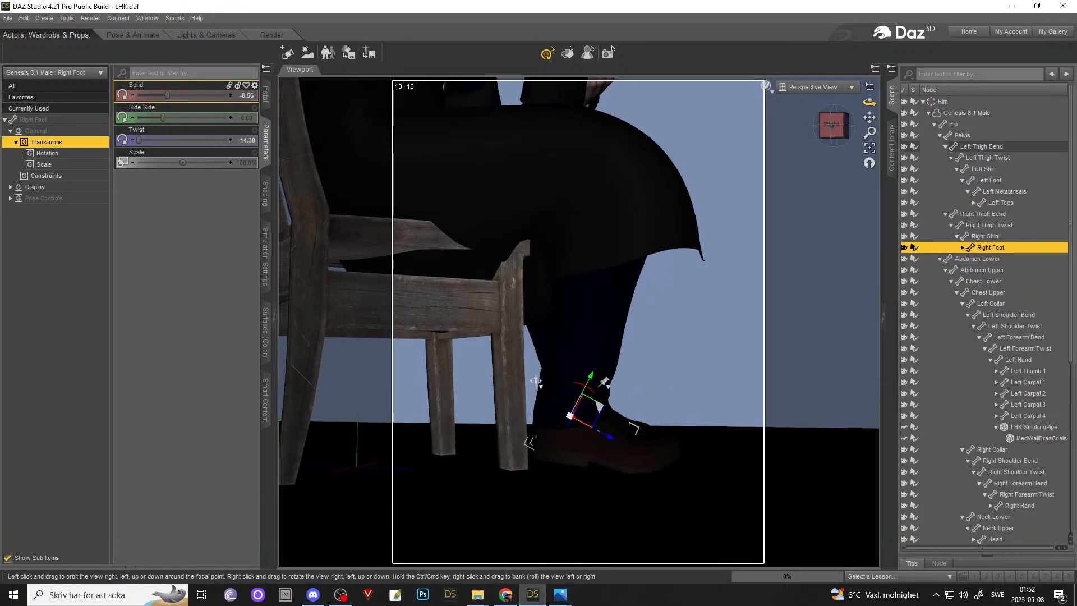
- Set the Right Toes' Bend to -16.25, and lower the Right Foot's Bend to -10.56
{"action": "left_click", "coordinate": [645, 446]}
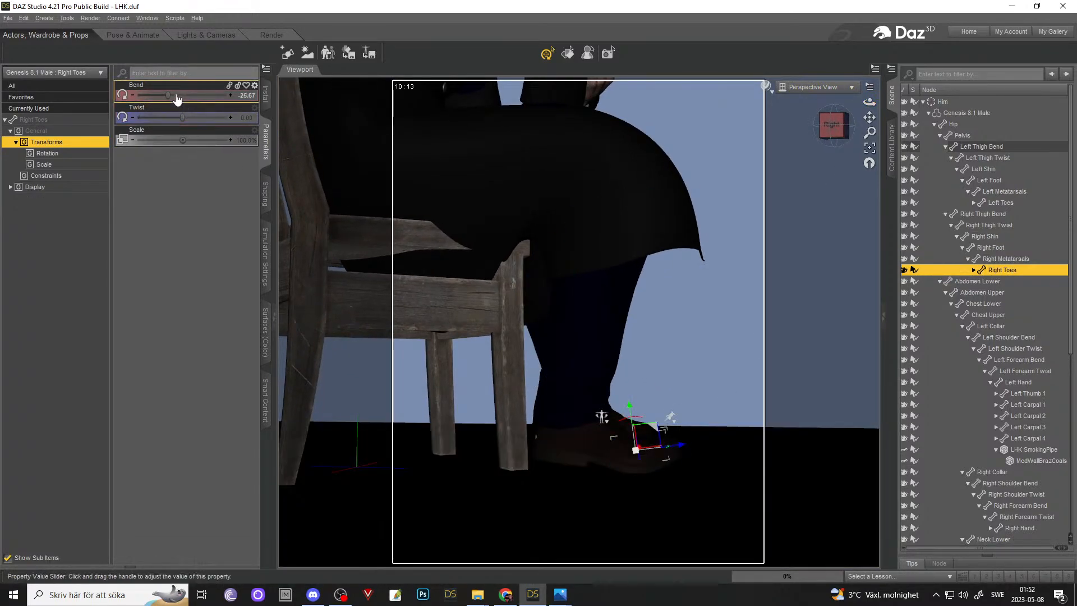
{"action": "left_click_drag", "start_coordinate": [168, 95], "coordinate": [178, 94]}
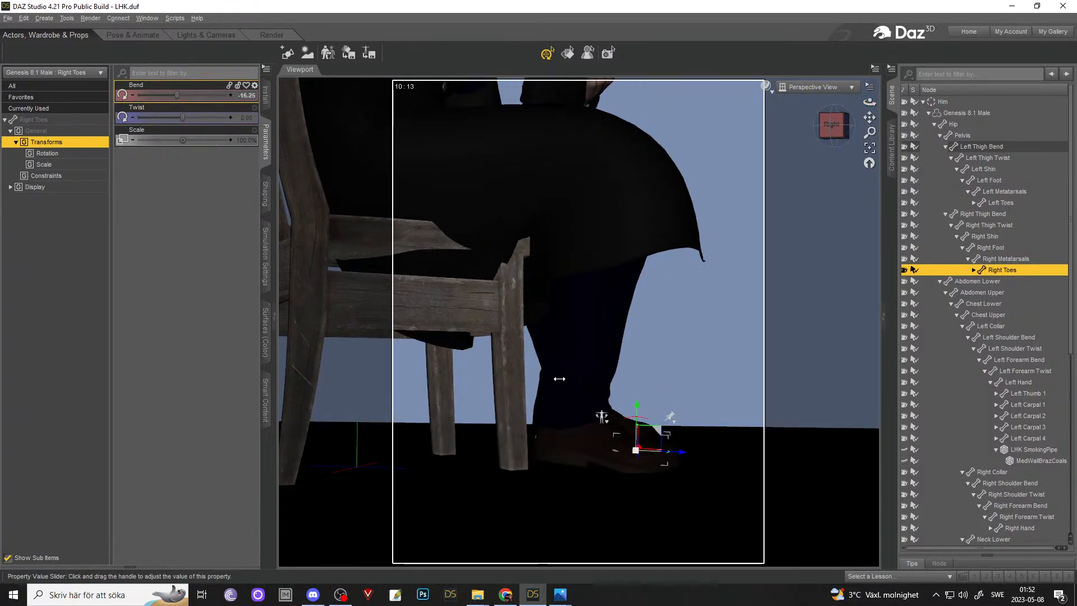
{"action": "left_click", "coordinate": [598, 446]}
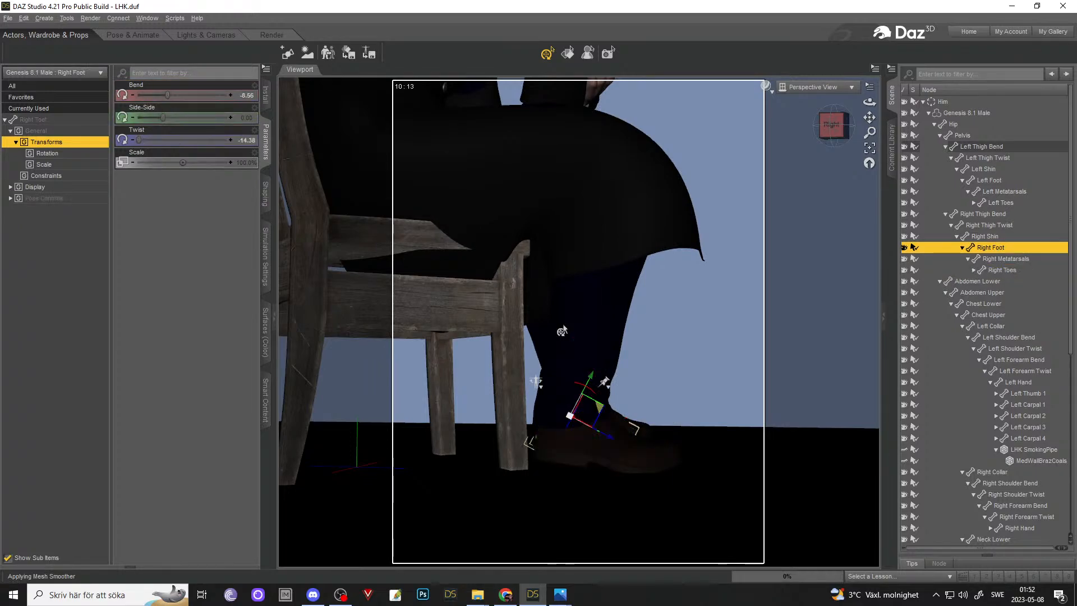
{"action": "left_click", "coordinate": [134, 96]}
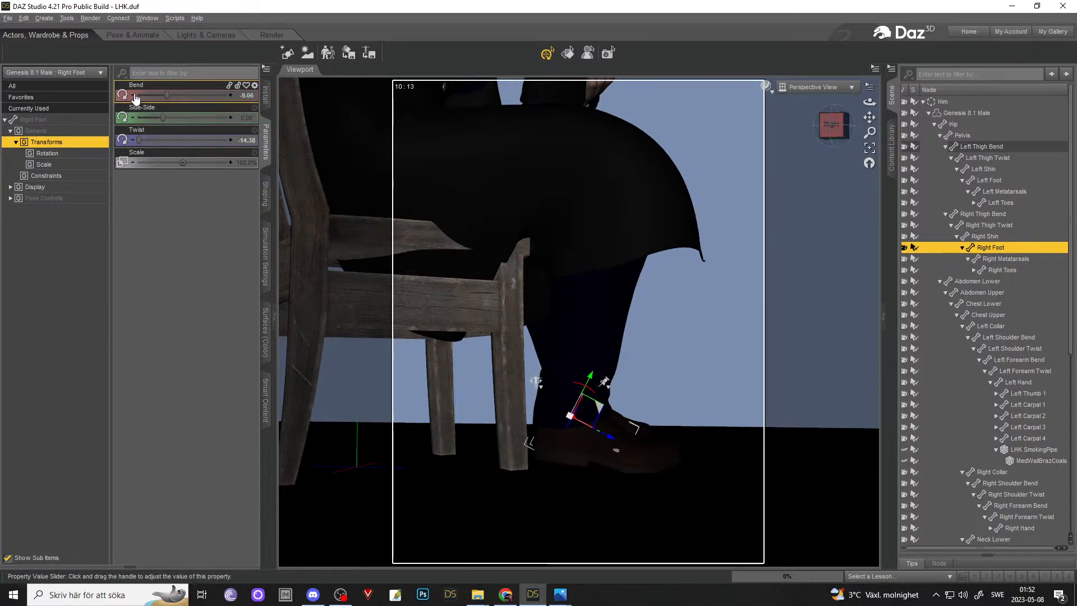
{"action": "left_click", "coordinate": [134, 95]}
{"action": "left_click", "coordinate": [134, 96]}
{"action": "left_click", "coordinate": [134, 95]}
- Collapse the figure's Hip hierarchy, clear the selection, and save the scene
{"action": "left_click_drag", "start_coordinate": [869, 102], "coordinate": [800, 113]}
{"action": "scroll", "coordinate": [841, 128], "scroll_direction": "down", "scroll_amount": 3}
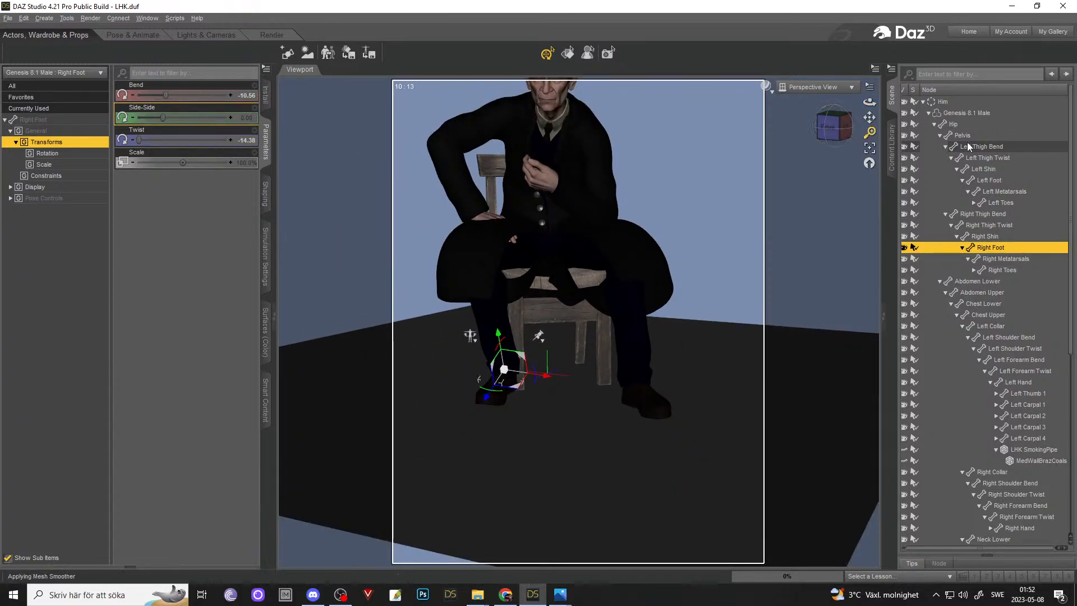
{"action": "left_click", "coordinate": [934, 124]}
{"action": "left_click", "coordinate": [858, 108]}
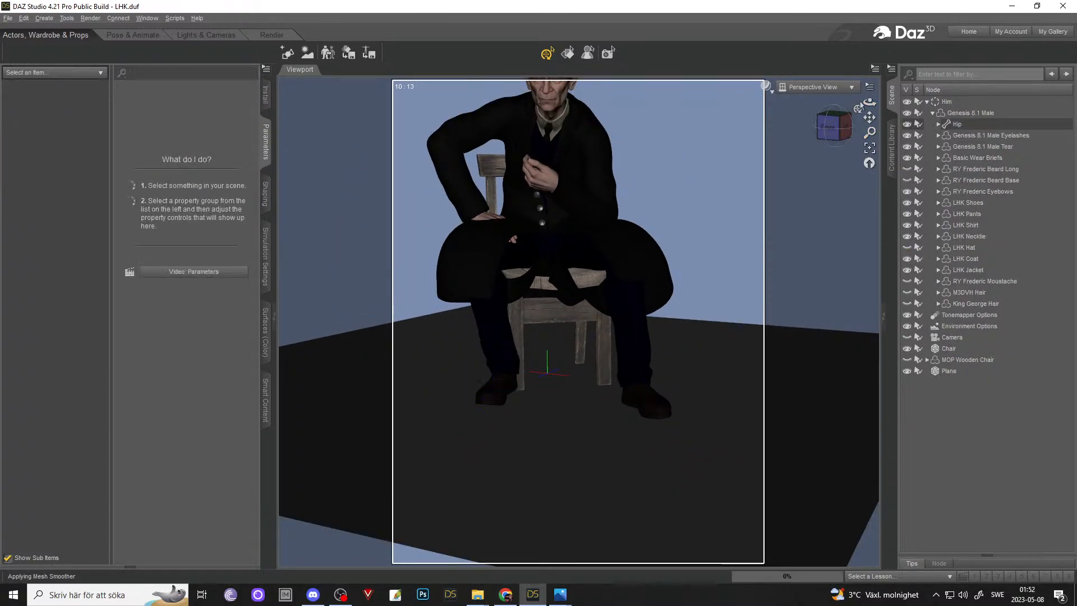
{"action": "mouse_move", "coordinate": [869, 102]}
{"action": "left_mouse_down"}
{"action": "mouse_move", "coordinate": [811, 106]}
{"action": "mouse_move", "coordinate": [868, 116]}
{"action": "left_mouse_up"}
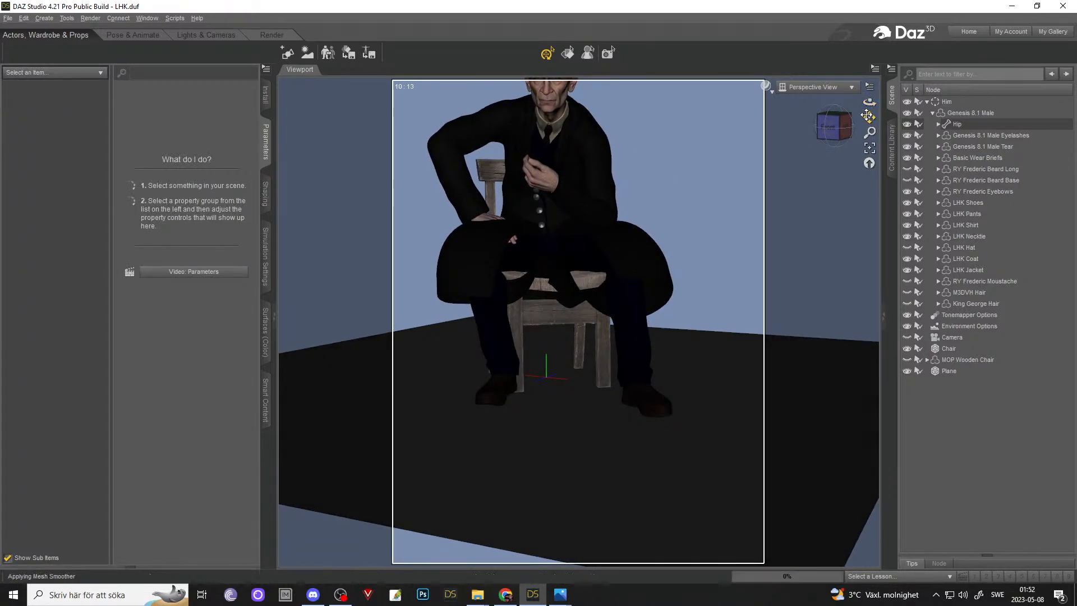
{"action": "key", "text": "ctrl+s"}
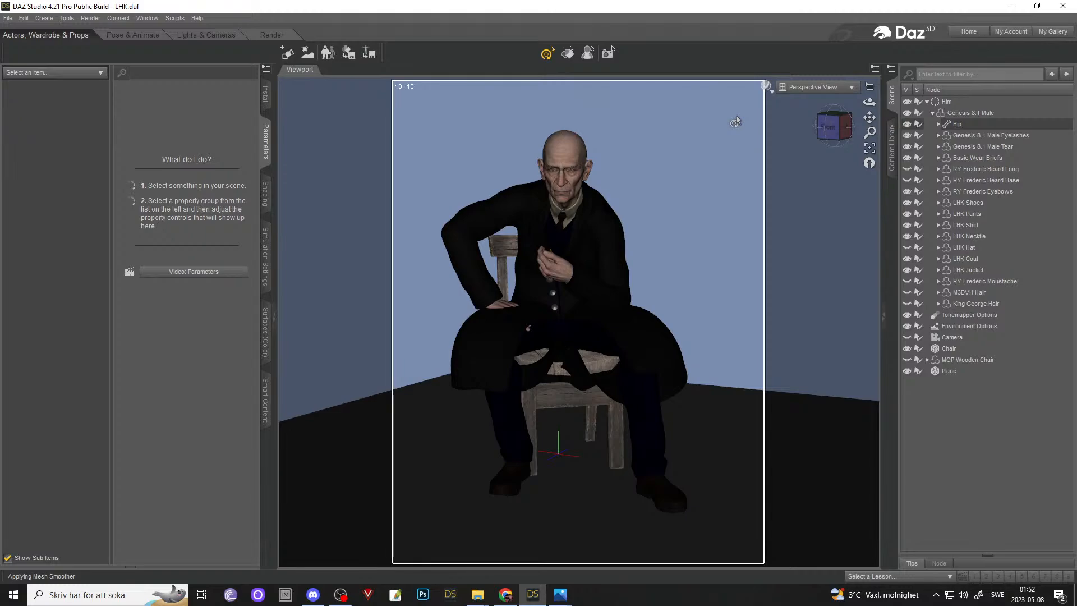
- Show the viewport floor grid and temporarily hide the Plane to check the shoes against floor level
{"action": "left_click", "coordinate": [766, 85]}
{"action": "left_click", "coordinate": [871, 88]}
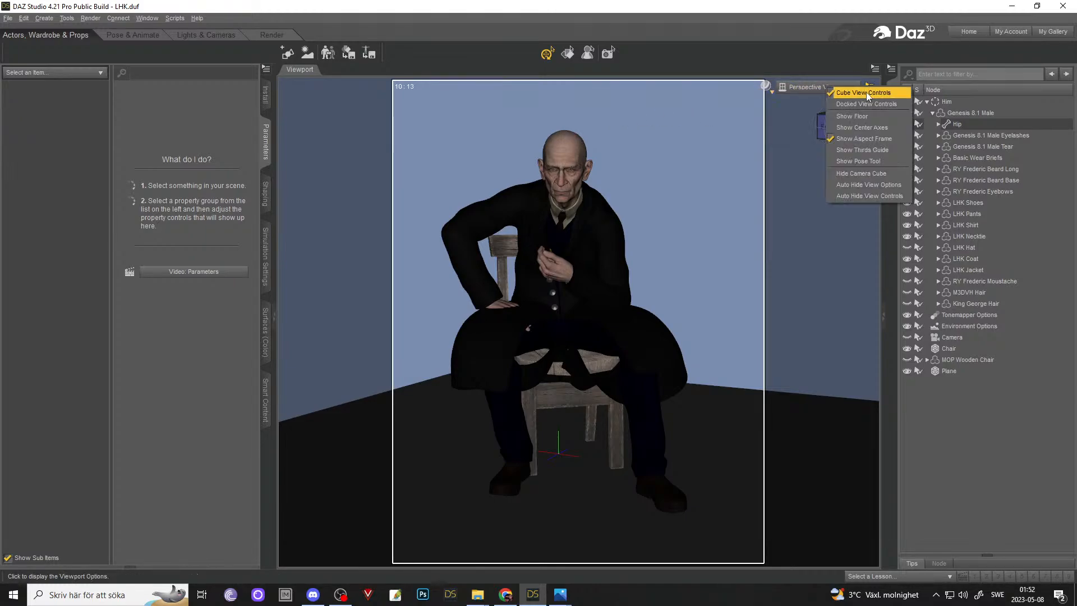
{"action": "left_click", "coordinate": [852, 115]}
{"action": "left_click_drag", "start_coordinate": [869, 102], "coordinate": [838, 117]}
{"action": "left_click", "coordinate": [907, 371]}
{"action": "left_click", "coordinate": [834, 125]}
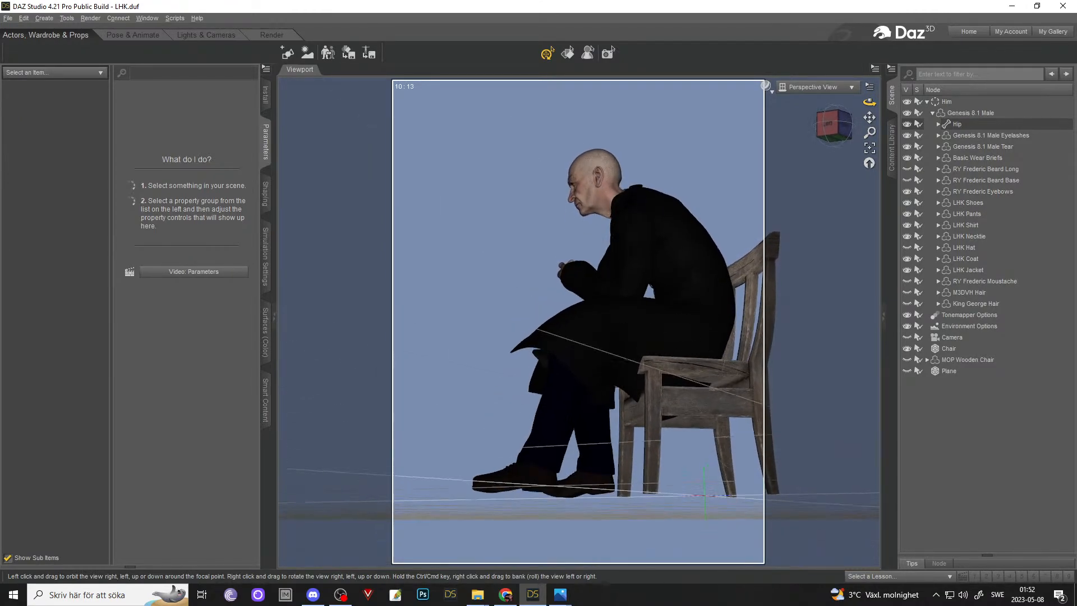
{"action": "left_click", "coordinate": [909, 371]}
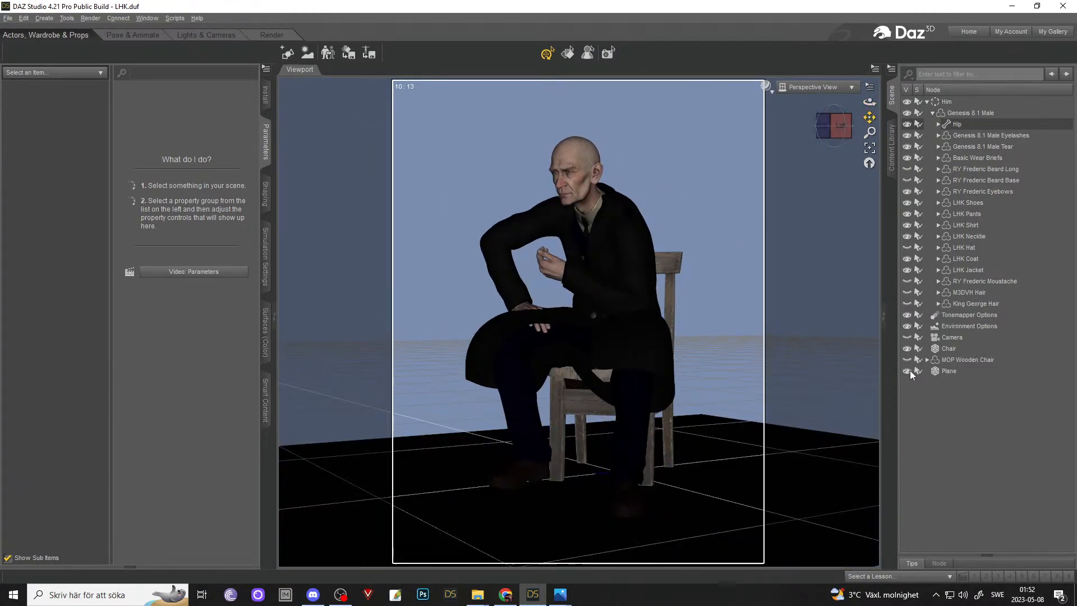
- Set the Right Shin's Bend to 95.86 to move the right foot farther forward from the chair leg
{"action": "mouse_move", "coordinate": [870, 102]}
{"action": "left_mouse_down"}
{"action": "mouse_move", "coordinate": [870, 129]}
{"action": "mouse_move", "coordinate": [869, 102]}
{"action": "mouse_move", "coordinate": [892, 103]}
{"action": "mouse_move", "coordinate": [870, 102]}
{"action": "mouse_move", "coordinate": [873, 168]}
{"action": "mouse_move", "coordinate": [870, 109]}
{"action": "mouse_move", "coordinate": [852, 94]}
{"action": "mouse_move", "coordinate": [871, 103]}
{"action": "left_mouse_up"}
{"action": "right_click_drag", "start_coordinate": [869, 116], "coordinate": [870, 107]}
{"action": "left_click_drag", "start_coordinate": [869, 117], "coordinate": [864, 101]}
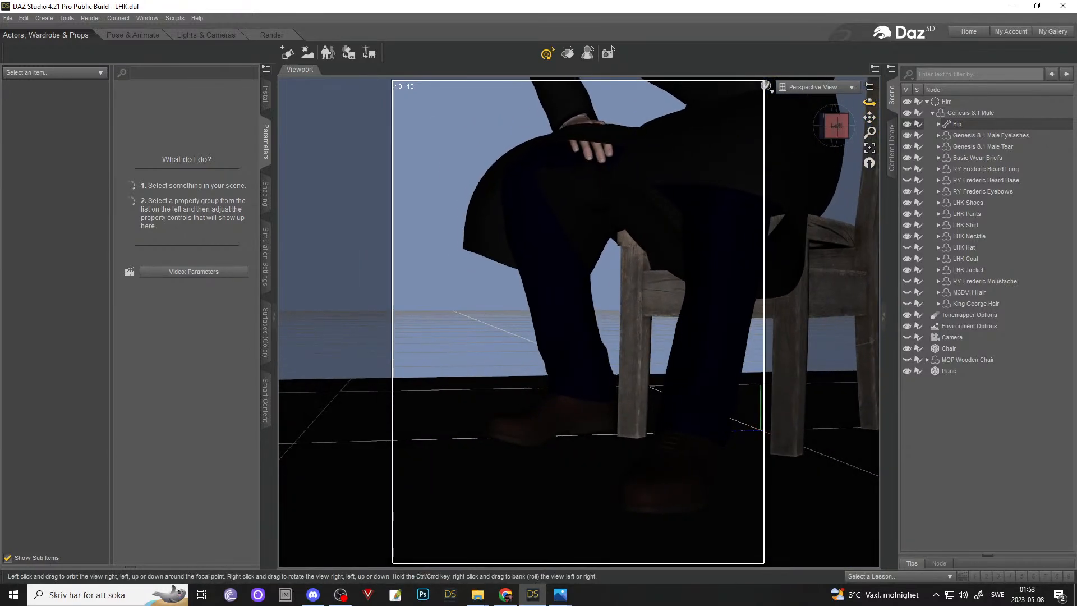
{"action": "left_click", "coordinate": [548, 298]}
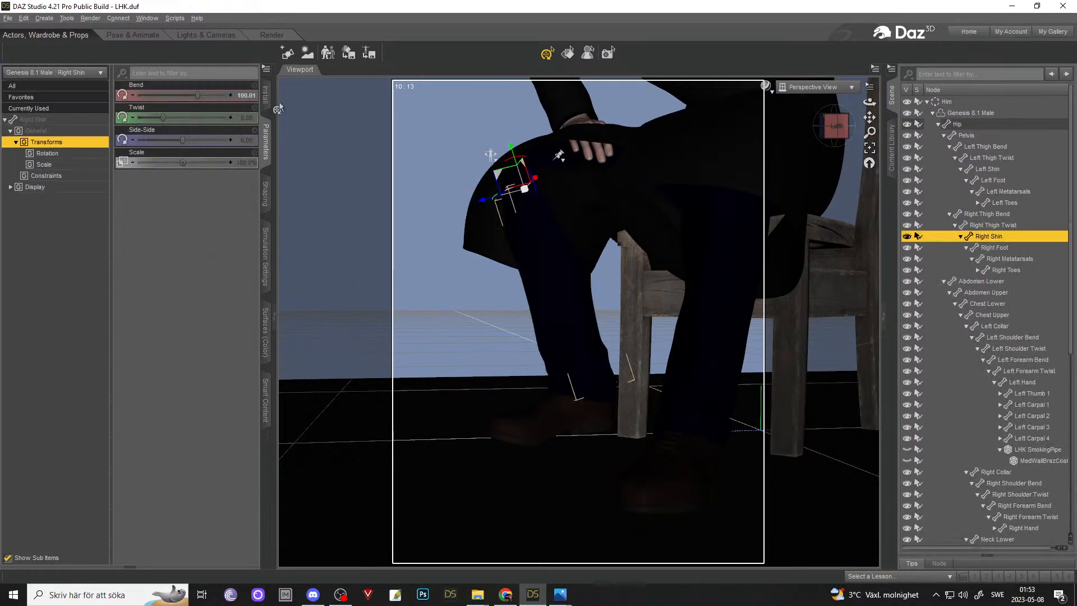
{"action": "left_click_drag", "start_coordinate": [195, 94], "coordinate": [195, 94]}
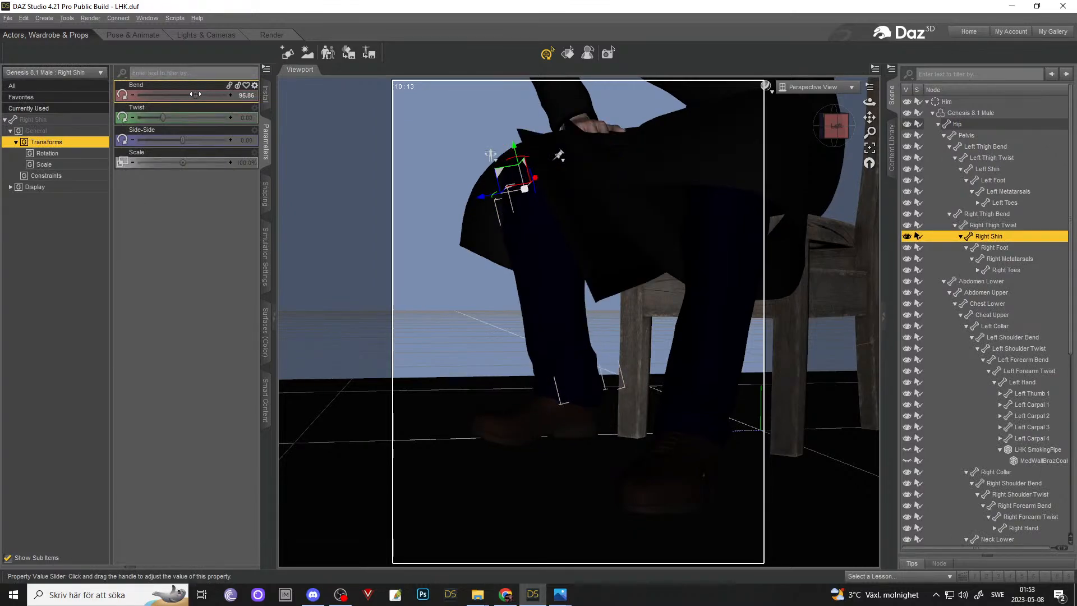
{"action": "left_click_drag", "start_coordinate": [870, 101], "coordinate": [692, 179]}
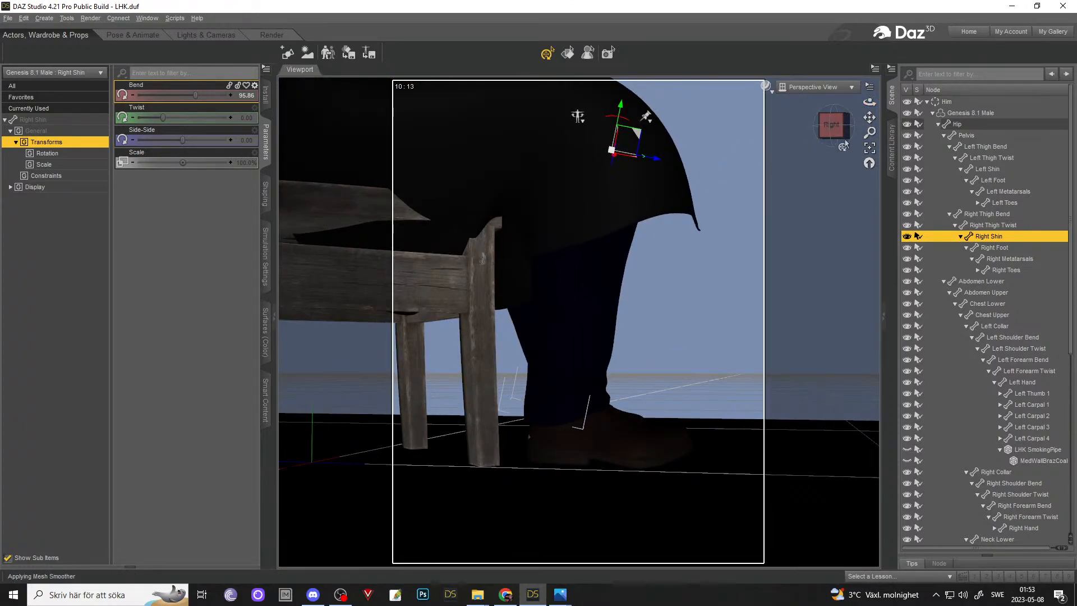
{"action": "left_click_drag", "start_coordinate": [868, 102], "coordinate": [961, 147]}
- Collapse the Hip hierarchy and hide LHK Pants and LHK Coat to expose the legs
{"action": "left_click", "coordinate": [939, 124]}
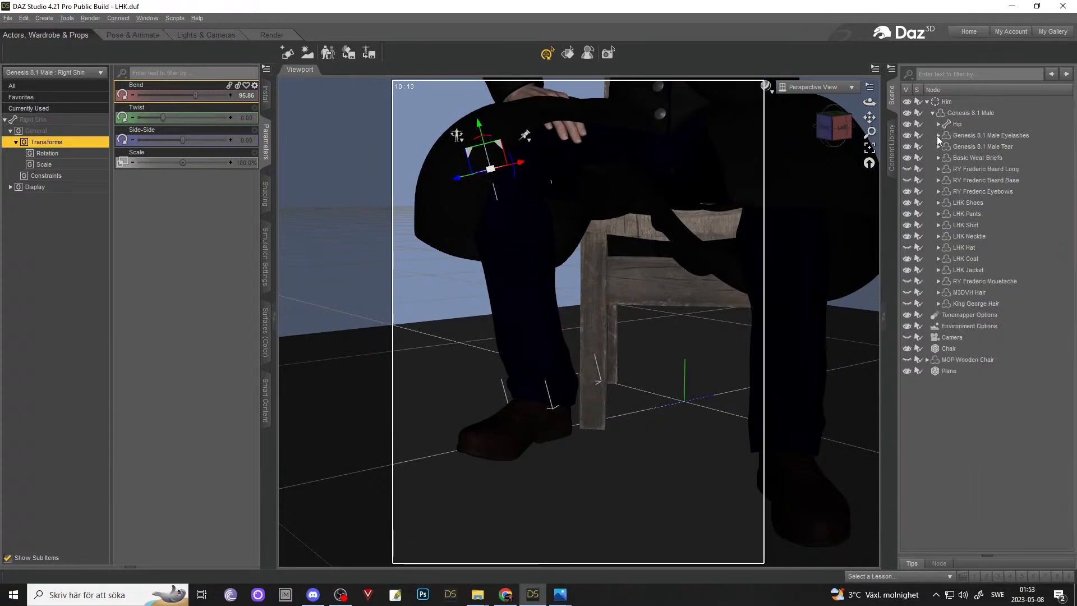
{"action": "left_click", "coordinate": [907, 215]}
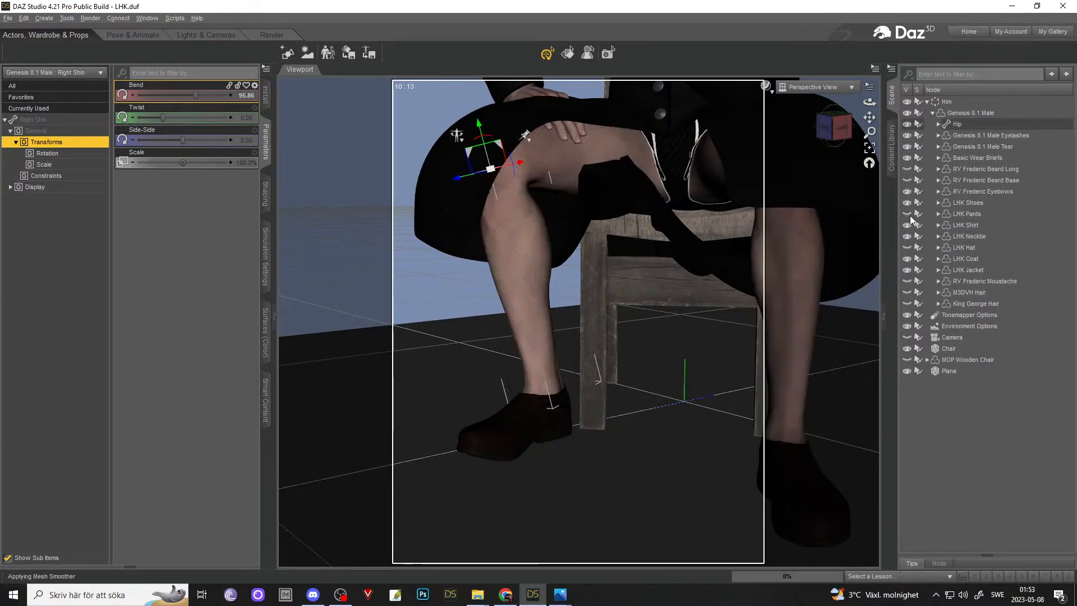
{"action": "left_click", "coordinate": [907, 260]}
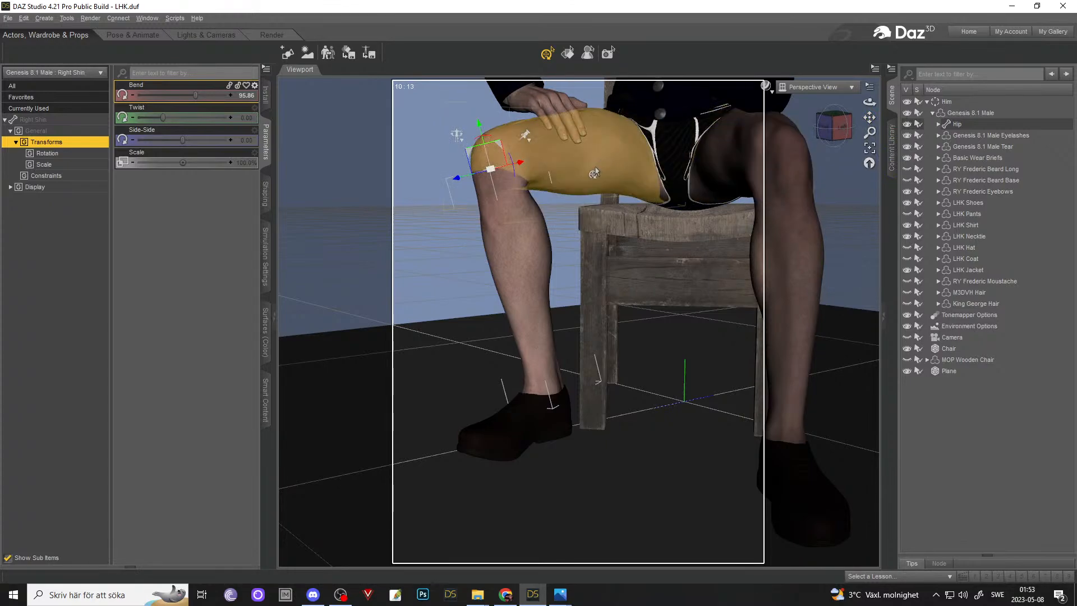
- Set the Bend of the Right Thigh Bend to -66.66 to lower the right foot toward the floor
{"action": "left_click", "coordinate": [528, 162]}
{"action": "left_click_drag", "start_coordinate": [870, 101], "coordinate": [382, 122]}
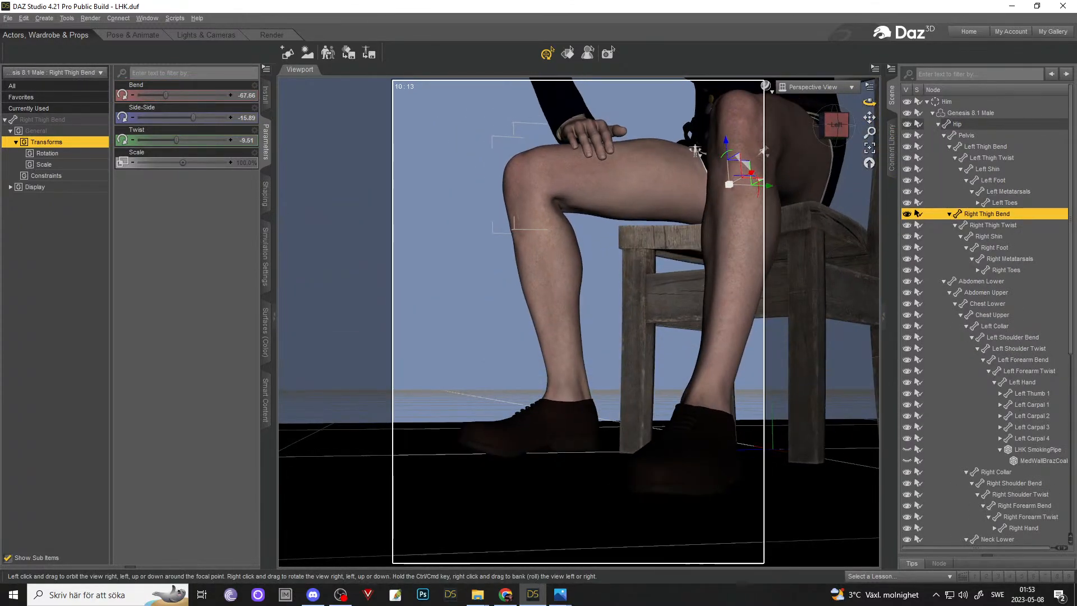
{"action": "left_click", "coordinate": [231, 97]}
{"action": "left_click", "coordinate": [231, 97]}
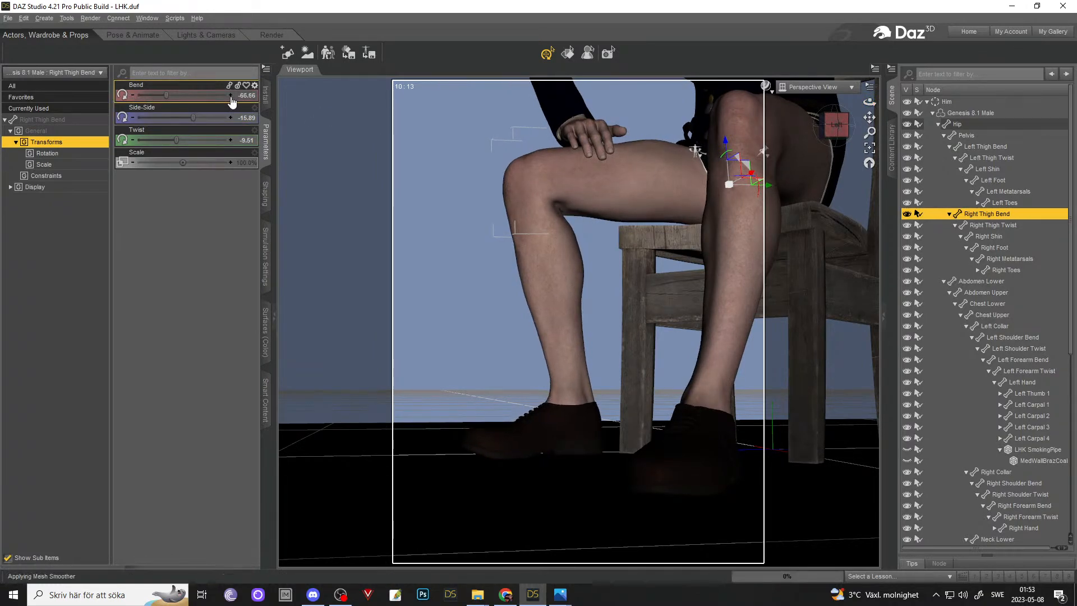
{"action": "left_click", "coordinate": [231, 96]}
{"action": "left_click", "coordinate": [231, 97]}
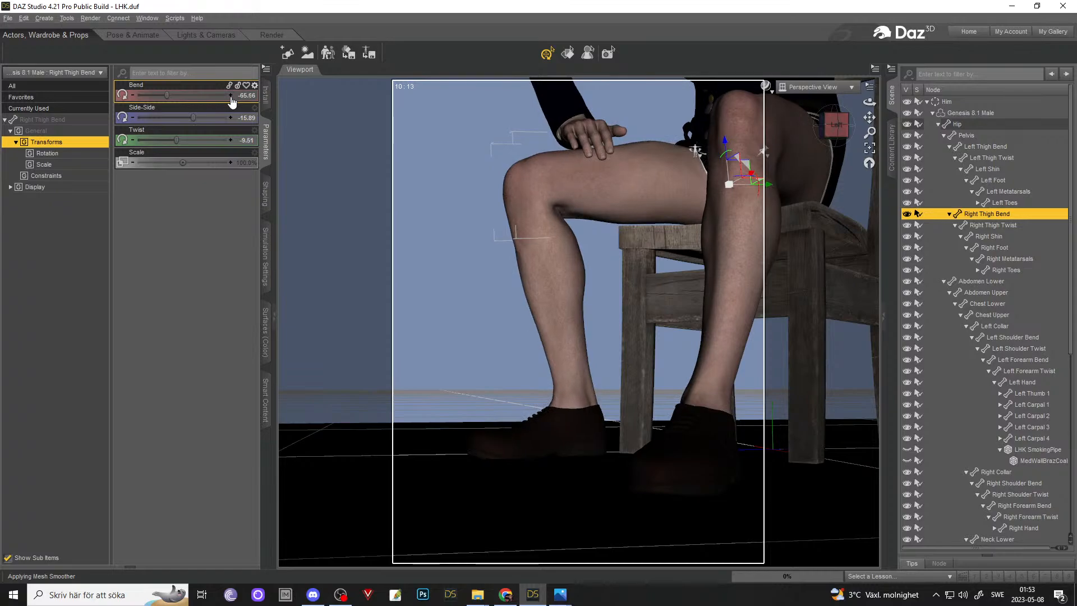
{"action": "left_click", "coordinate": [133, 96]}
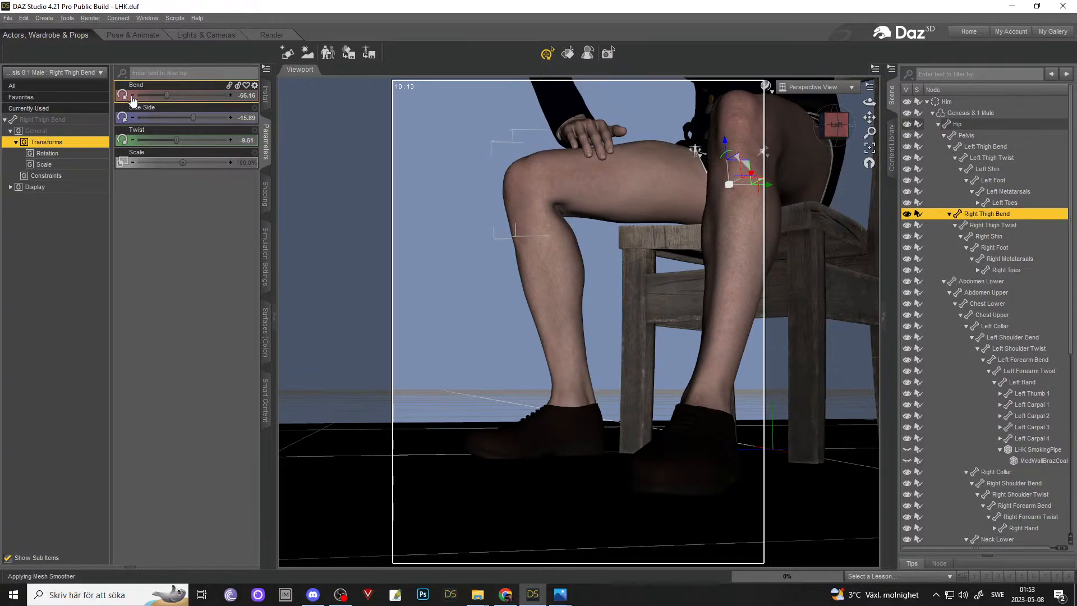
- Set the Right Foot's Bend to -12.81, Side-Side to 0.062 and Twist to -15.00 to level the shoe
{"action": "mouse_move", "coordinate": [869, 102]}
{"action": "left_mouse_down"}
{"action": "mouse_move", "coordinate": [869, 152]}
{"action": "mouse_move", "coordinate": [869, 110]}
{"action": "left_mouse_up"}
{"action": "left_click", "coordinate": [517, 432]}
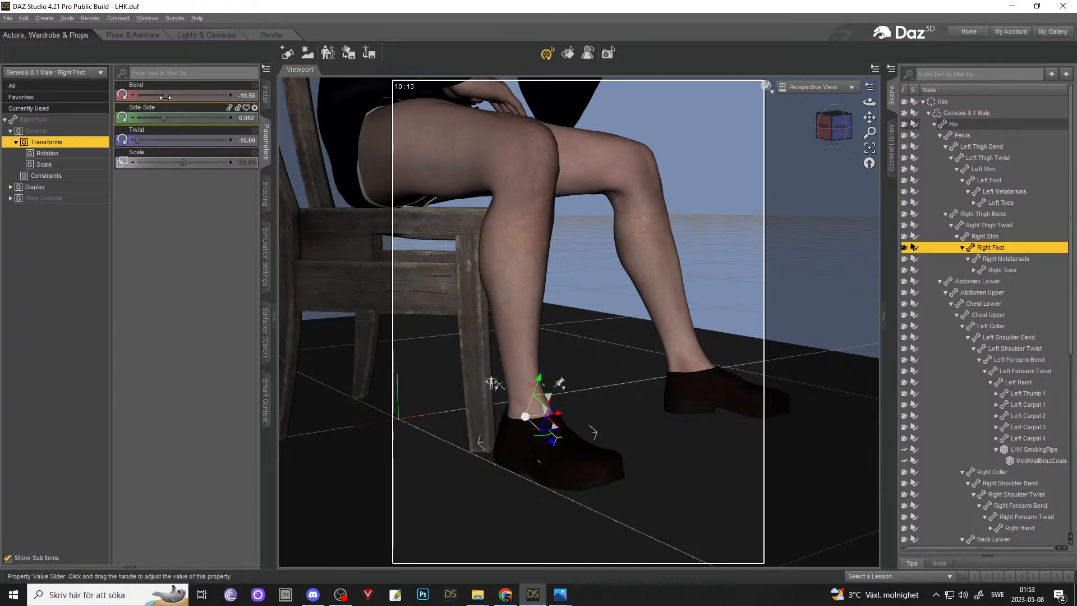
{"action": "mouse_move", "coordinate": [869, 102]}
{"action": "left_mouse_down"}
{"action": "mouse_move", "coordinate": [859, 104]}
{"action": "mouse_move", "coordinate": [869, 112]}
{"action": "mouse_move", "coordinate": [871, 102]}
{"action": "left_mouse_up"}
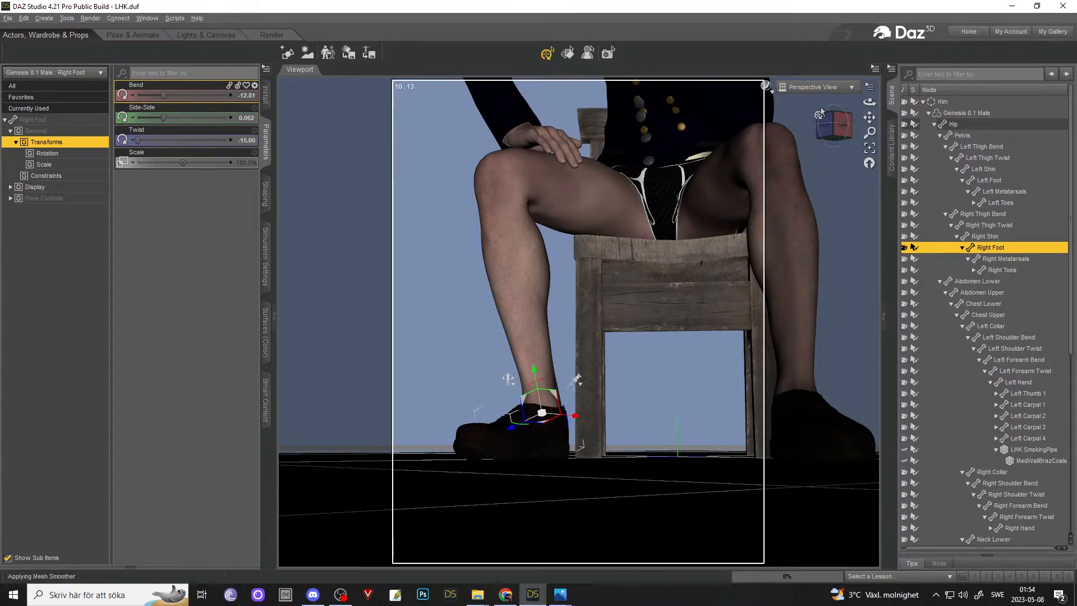
- Fine-tune the Bend of the Right Thigh Bend to -67.16 so the right shoe rests on the floor
{"action": "left_click_drag", "start_coordinate": [869, 101], "coordinate": [874, 107]}
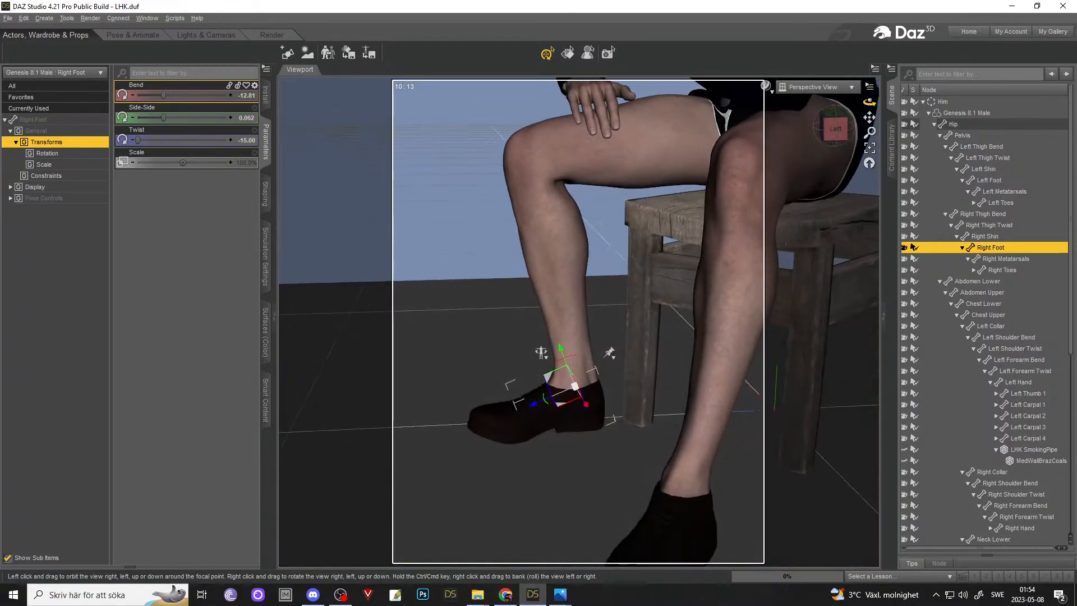
{"action": "left_click", "coordinate": [614, 149]}
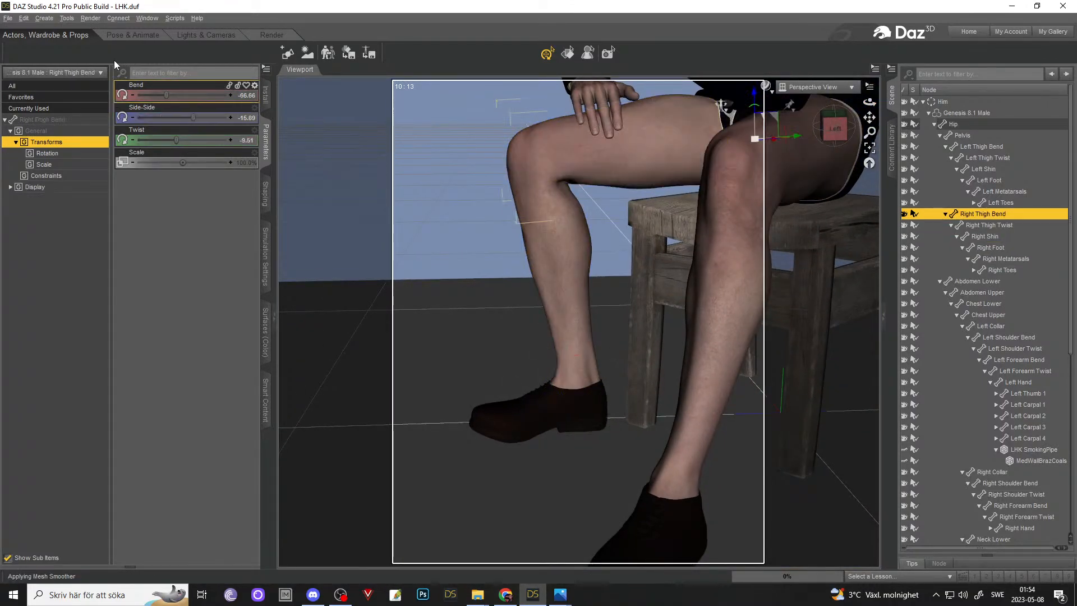
{"action": "left_click", "coordinate": [231, 96]}
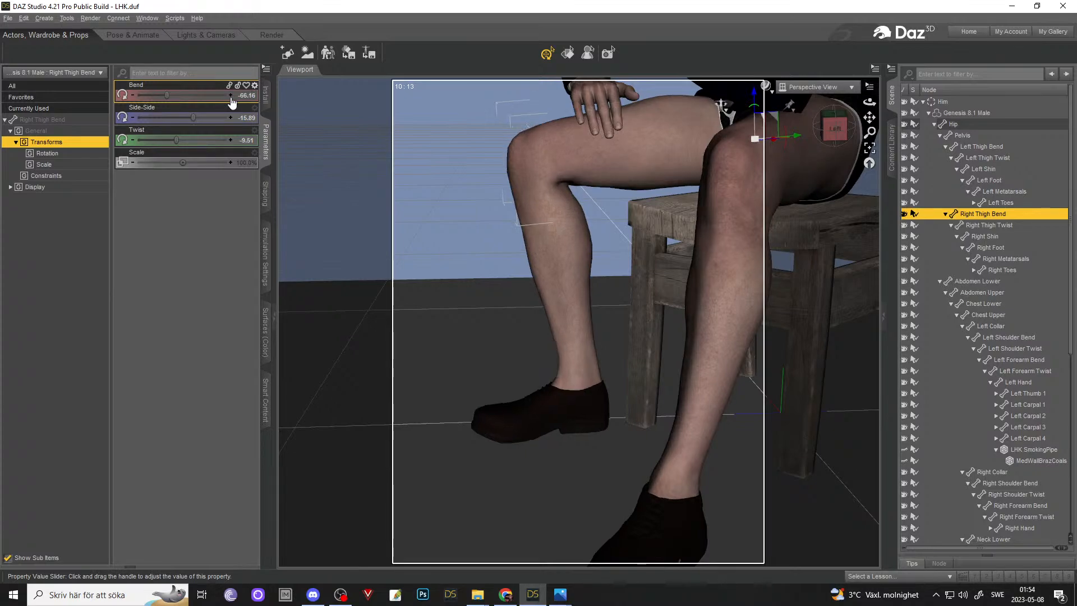
{"action": "left_click", "coordinate": [134, 96]}
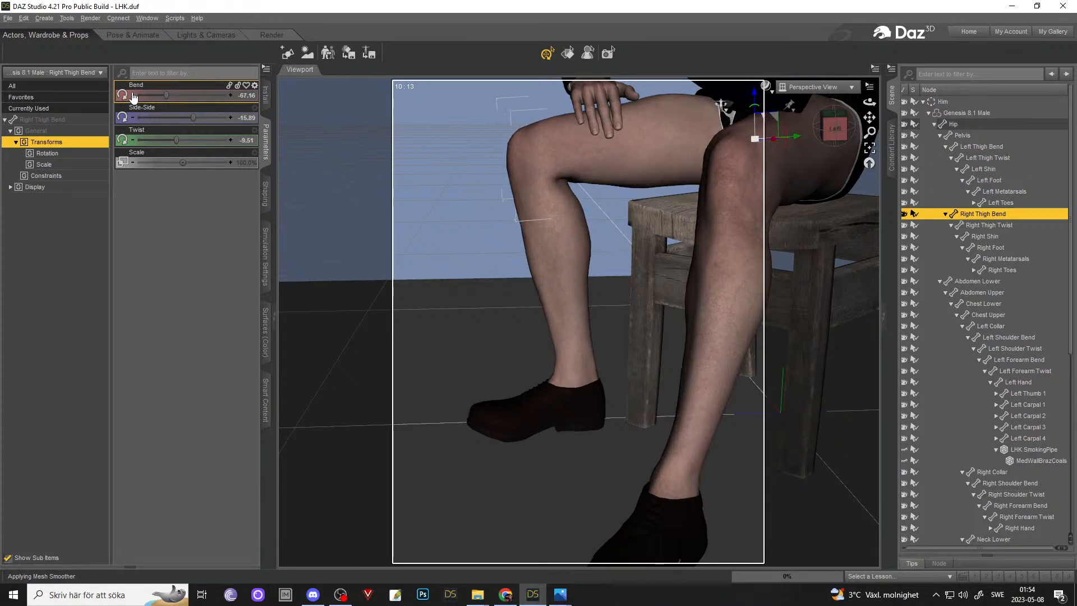
- Set the Right Toes' Bend to -13.12 and collapse the Genesis 8.1 Male hierarchy
{"action": "left_click", "coordinate": [501, 424]}
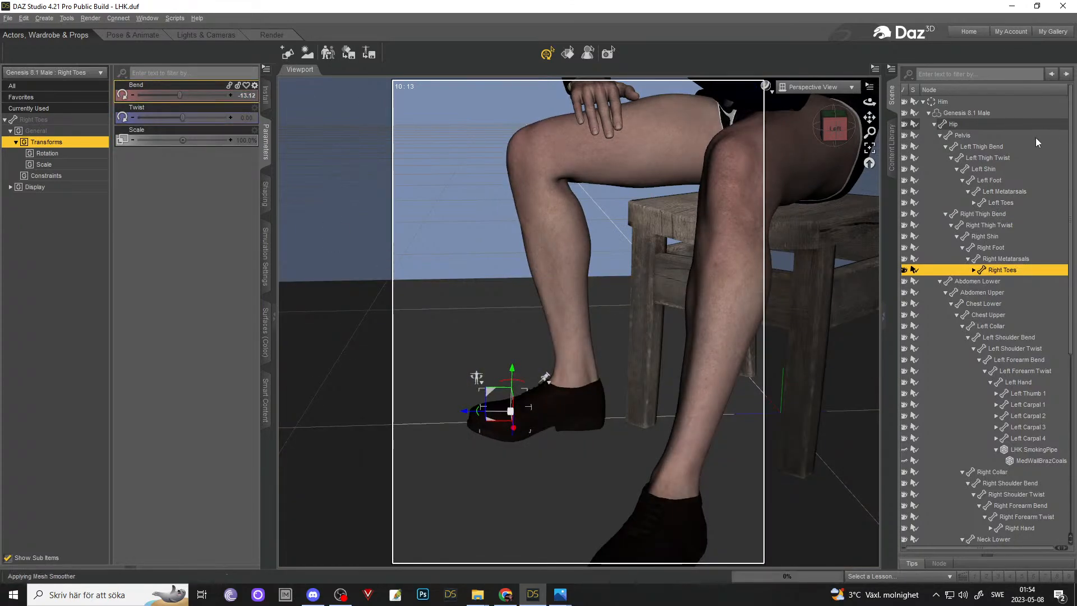
{"action": "left_click", "coordinate": [928, 113]}
- Examine the whole seated pose from several angles, checking the legs, hands and arms against the chair
{"action": "scroll", "coordinate": [763, 202], "scroll_direction": "down", "scroll_amount": 5}
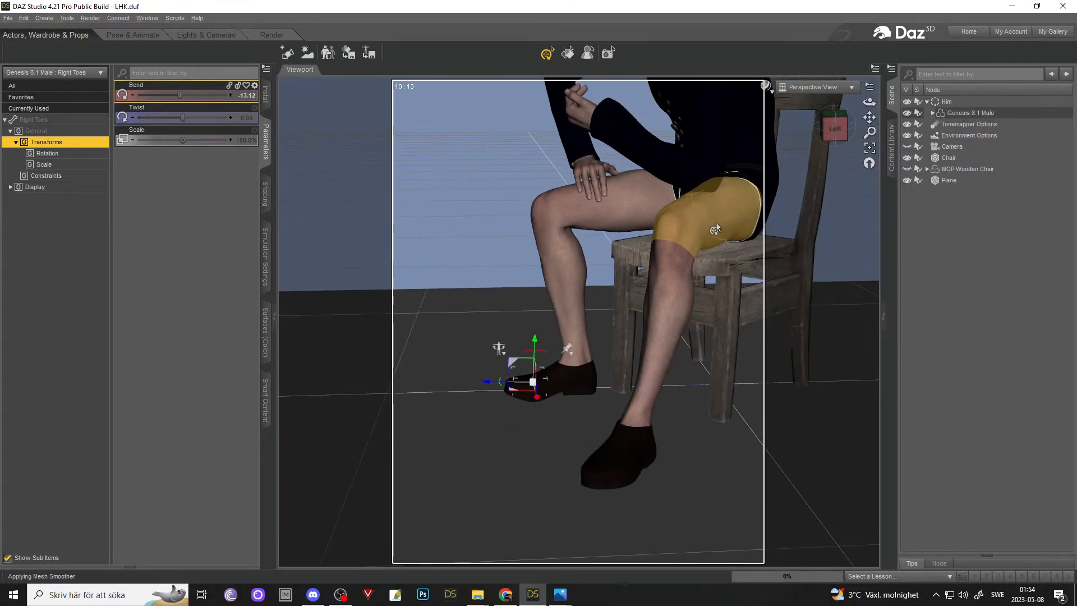
{"action": "left_click_drag", "start_coordinate": [869, 101], "coordinate": [850, 188]}
{"action": "scroll", "coordinate": [869, 101], "scroll_direction": "up", "scroll_amount": 5}
{"action": "left_click", "coordinate": [852, 115]}
{"action": "scroll", "coordinate": [869, 116], "scroll_direction": "up", "scroll_amount": 1}
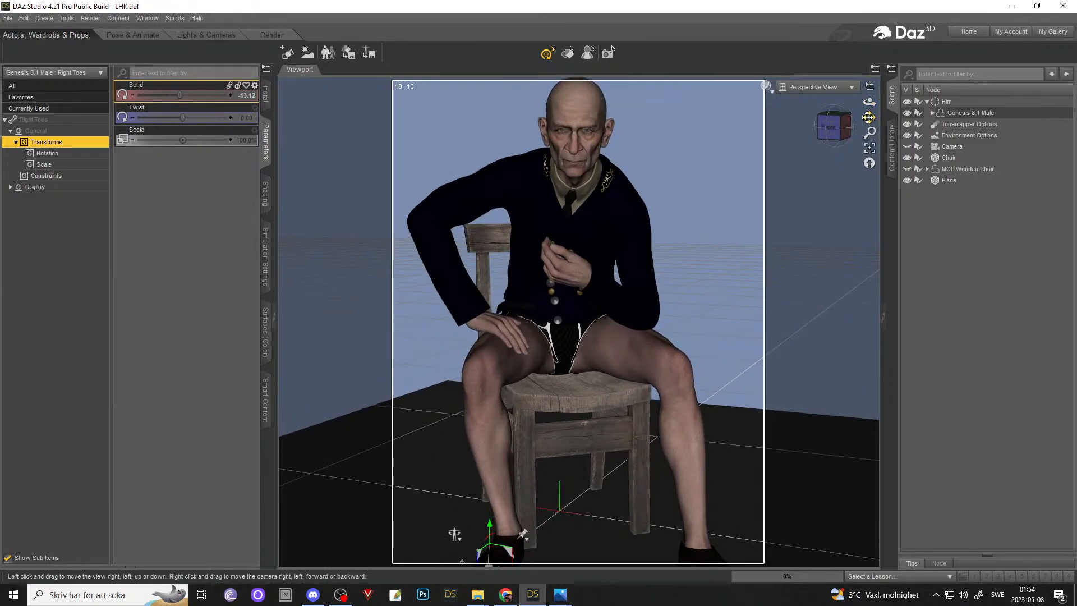
{"action": "mouse_move", "coordinate": [869, 102]}
{"action": "left_mouse_down"}
{"action": "mouse_move", "coordinate": [906, 102]}
{"action": "mouse_move", "coordinate": [872, 102]}
{"action": "left_mouse_up"}
{"action": "scroll", "coordinate": [794, 224], "scroll_direction": "up", "scroll_amount": 3}
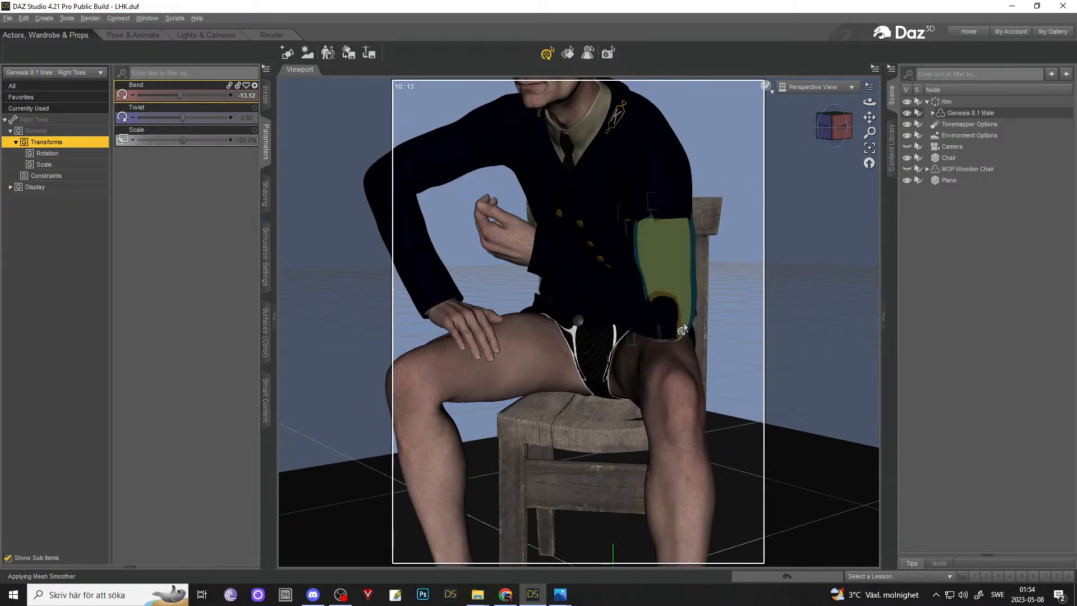
- Hide the LHK Jacket and the LHK Shirt on the Genesis 8.1 Male to expose his left arm and shoulder
{"action": "scroll", "coordinate": [795, 225], "scroll_direction": "up", "scroll_amount": 2}
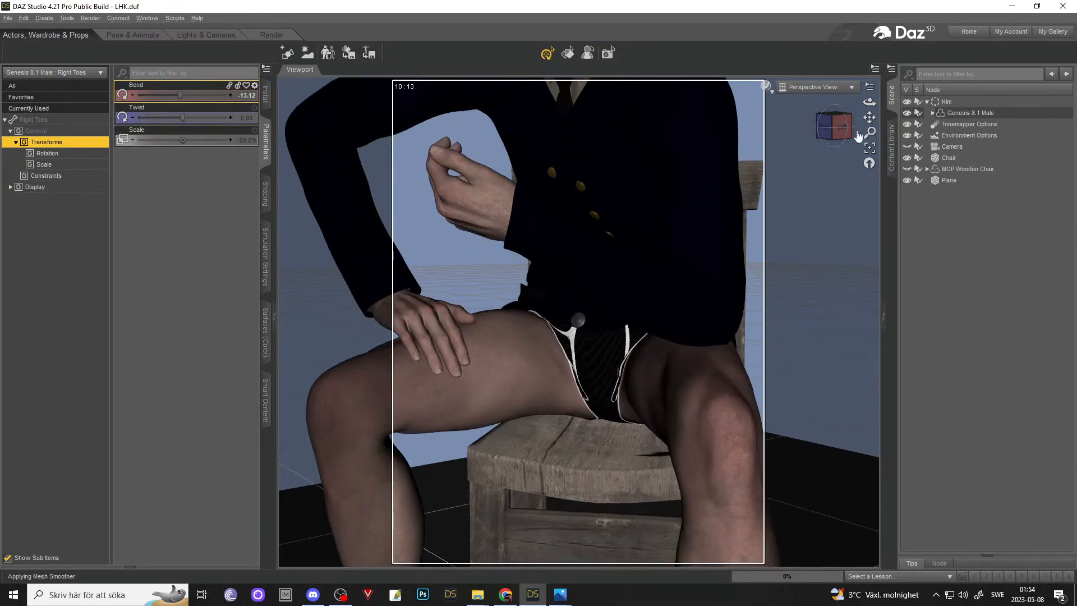
{"action": "left_click", "coordinate": [932, 111]}
{"action": "left_click", "coordinate": [945, 136]}
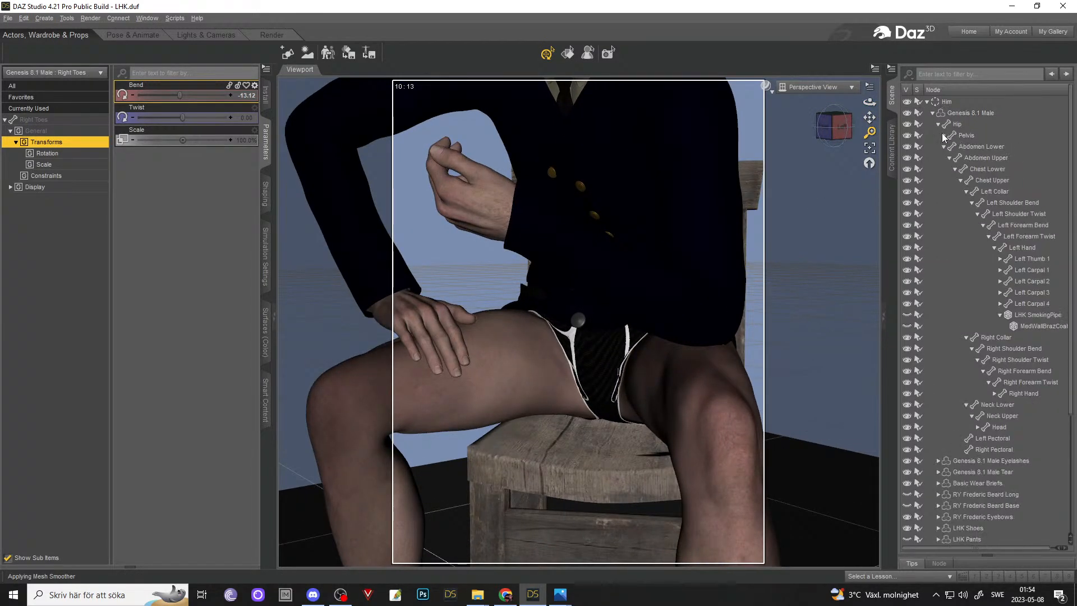
{"action": "left_click", "coordinate": [945, 146]}
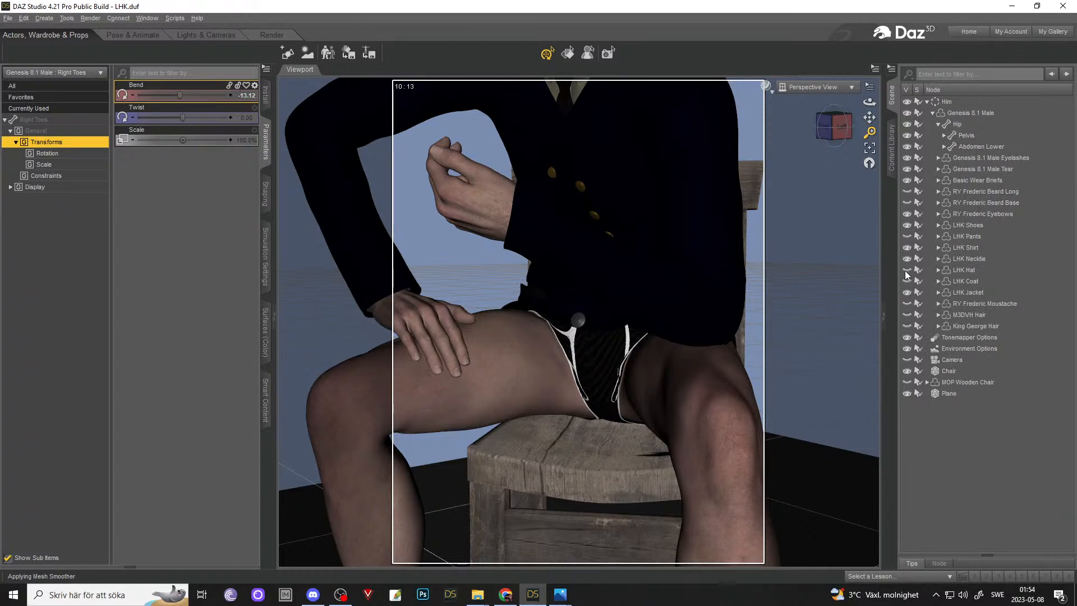
{"action": "left_click", "coordinate": [907, 292]}
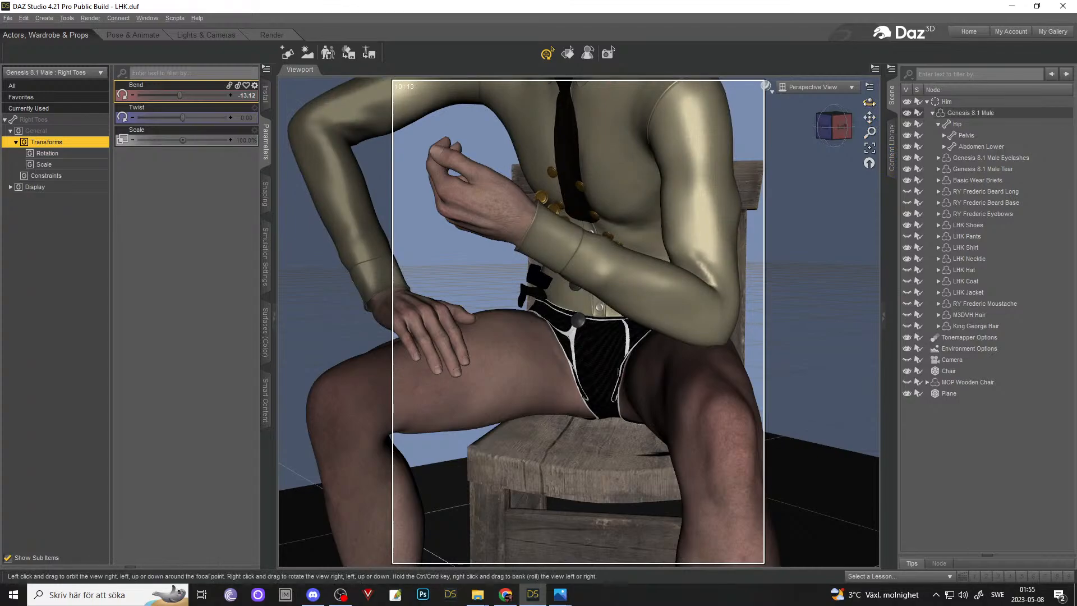
{"action": "left_click_drag", "start_coordinate": [869, 102], "coordinate": [848, 115]}
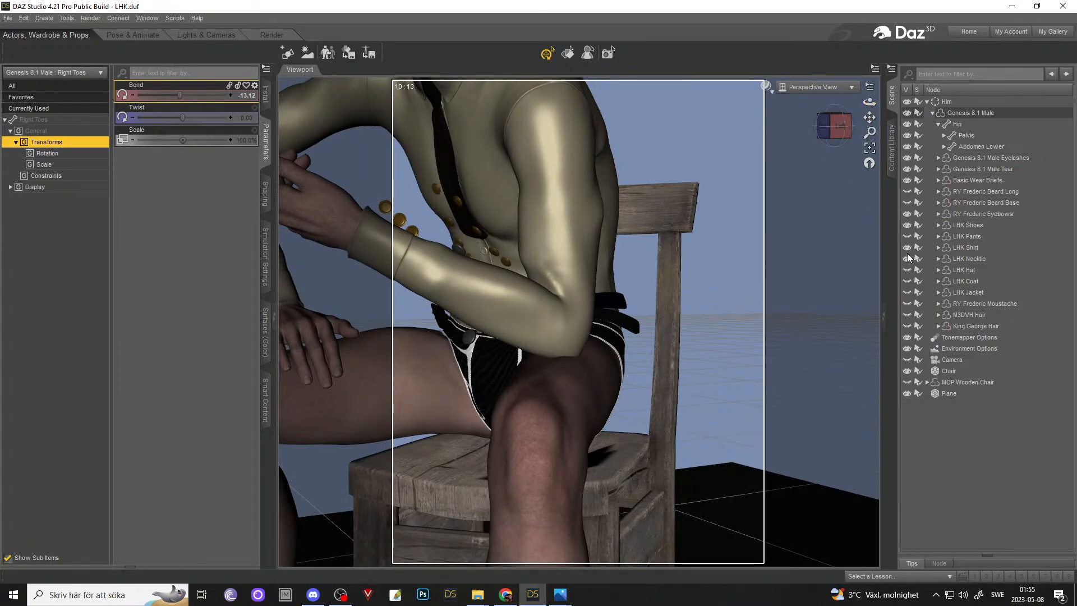
{"action": "left_click", "coordinate": [907, 248]}
- Adjust the Left Collar to a Front-Back of -19.28 and a Bend of 2.19, and check the shoulder from the front
{"action": "left_click", "coordinate": [557, 118]}
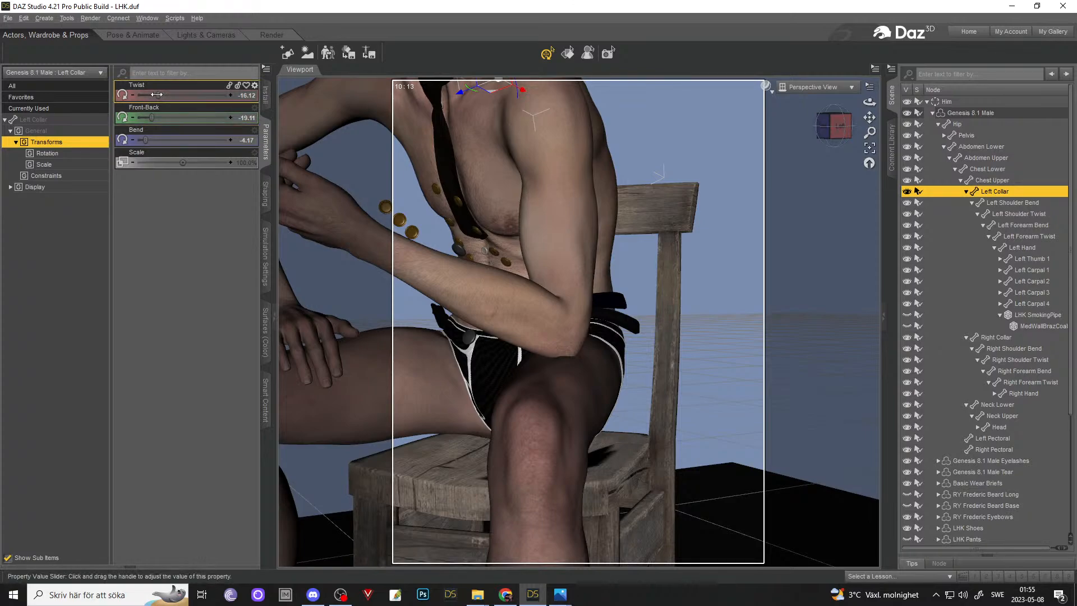
{"action": "left_click_drag", "start_coordinate": [151, 116], "coordinate": [149, 138]}
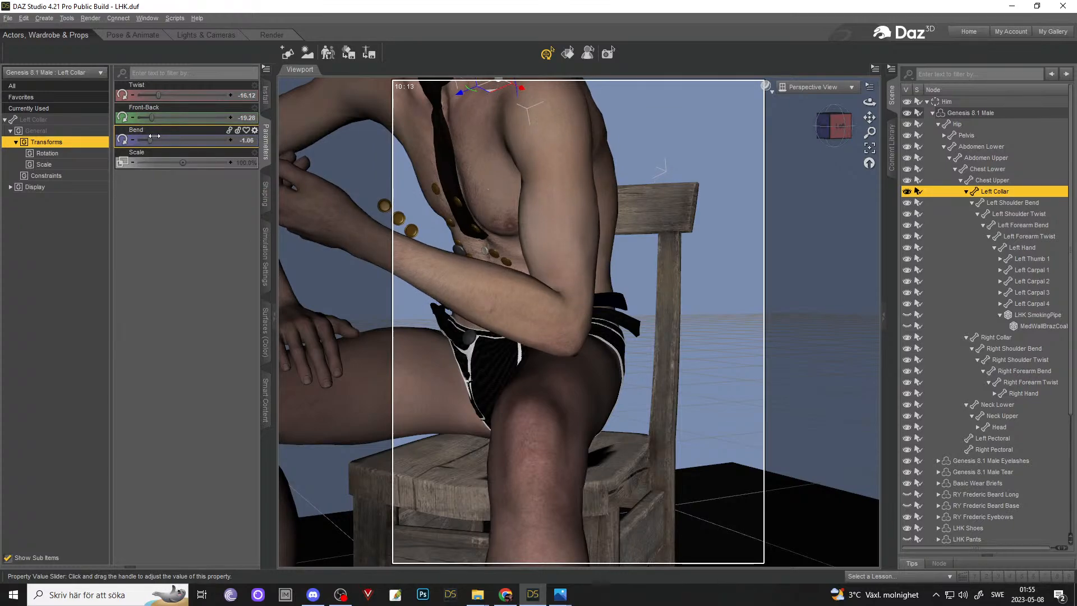
{"action": "left_click_drag", "start_coordinate": [154, 136], "coordinate": [156, 136]}
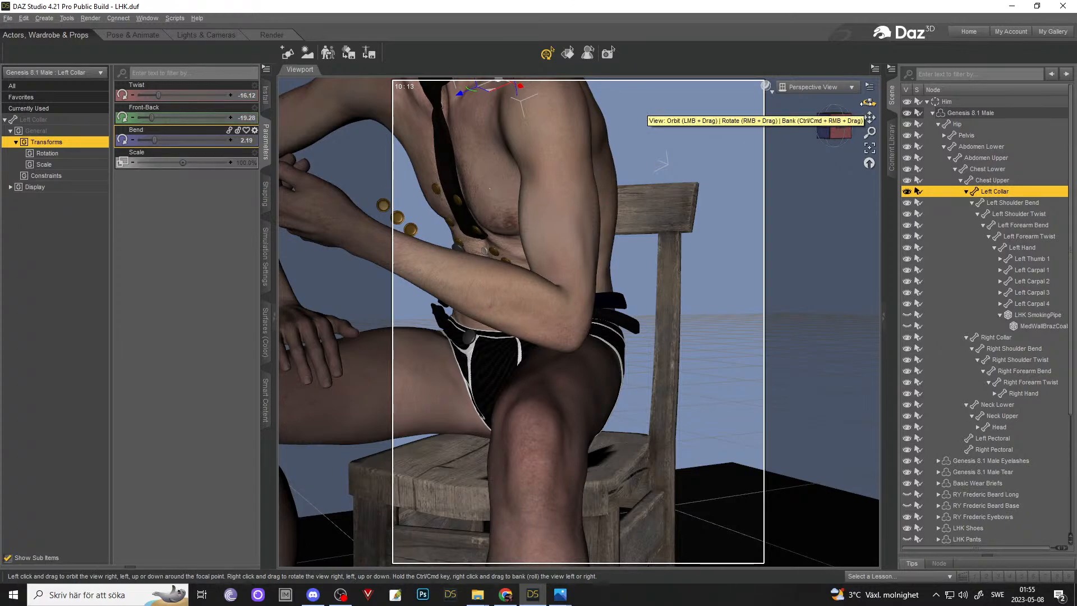
{"action": "mouse_move", "coordinate": [868, 102]}
{"action": "left_mouse_down"}
{"action": "mouse_move", "coordinate": [808, 103]}
{"action": "mouse_move", "coordinate": [868, 103]}
{"action": "mouse_move", "coordinate": [847, 103]}
{"action": "mouse_move", "coordinate": [867, 103]}
{"action": "mouse_move", "coordinate": [854, 116]}
{"action": "mouse_move", "coordinate": [859, 103]}
{"action": "mouse_move", "coordinate": [847, 104]}
{"action": "mouse_move", "coordinate": [874, 104]}
{"action": "mouse_move", "coordinate": [838, 103]}
{"action": "mouse_move", "coordinate": [867, 101]}
{"action": "mouse_move", "coordinate": [857, 118]}
{"action": "left_mouse_up"}
{"action": "scroll", "coordinate": [870, 128], "scroll_direction": "down", "scroll_amount": 5}
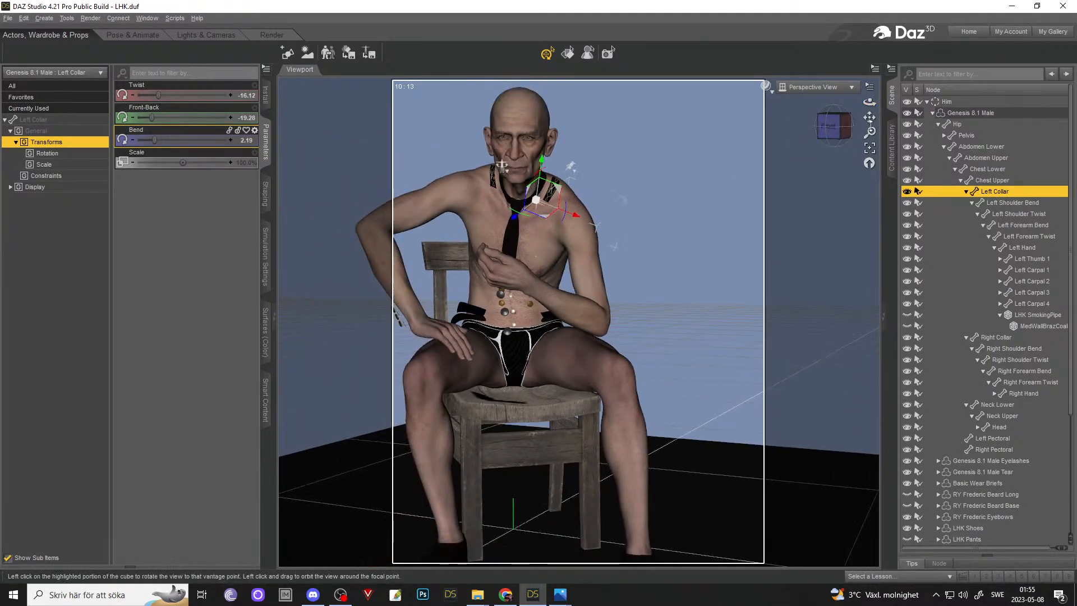
- Make the LHK Pants, LHK Shirt, LHK Coat and LHK Jacket visible again and save the scene
{"action": "left_click", "coordinate": [945, 147]}
{"action": "left_click", "coordinate": [932, 113]}
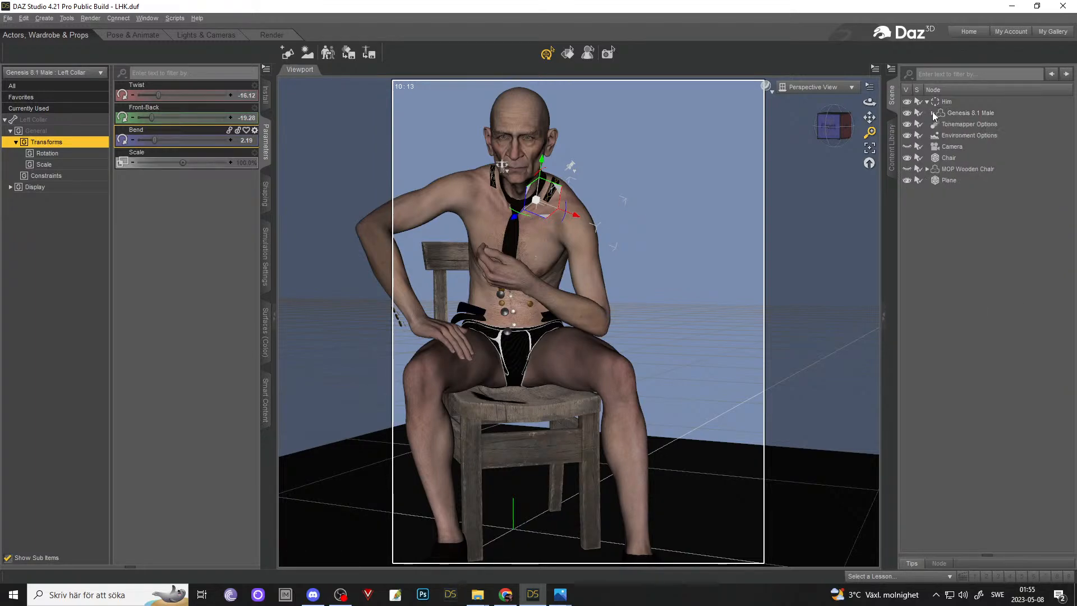
{"action": "left_click", "coordinate": [933, 113]}
{"action": "left_click", "coordinate": [939, 124]}
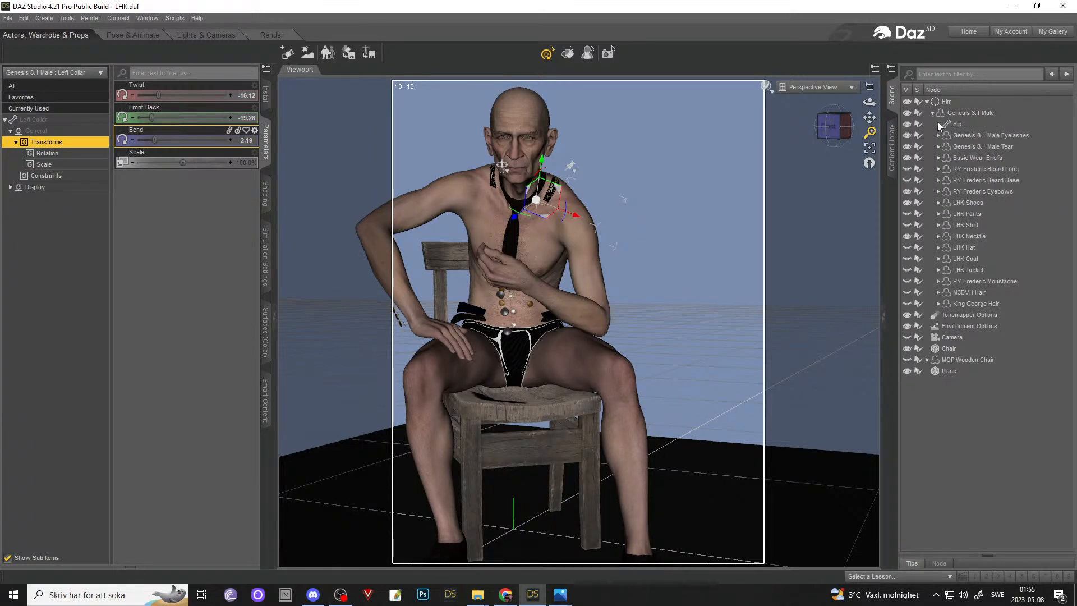
{"action": "left_click", "coordinate": [908, 214]}
{"action": "left_click", "coordinate": [908, 225]}
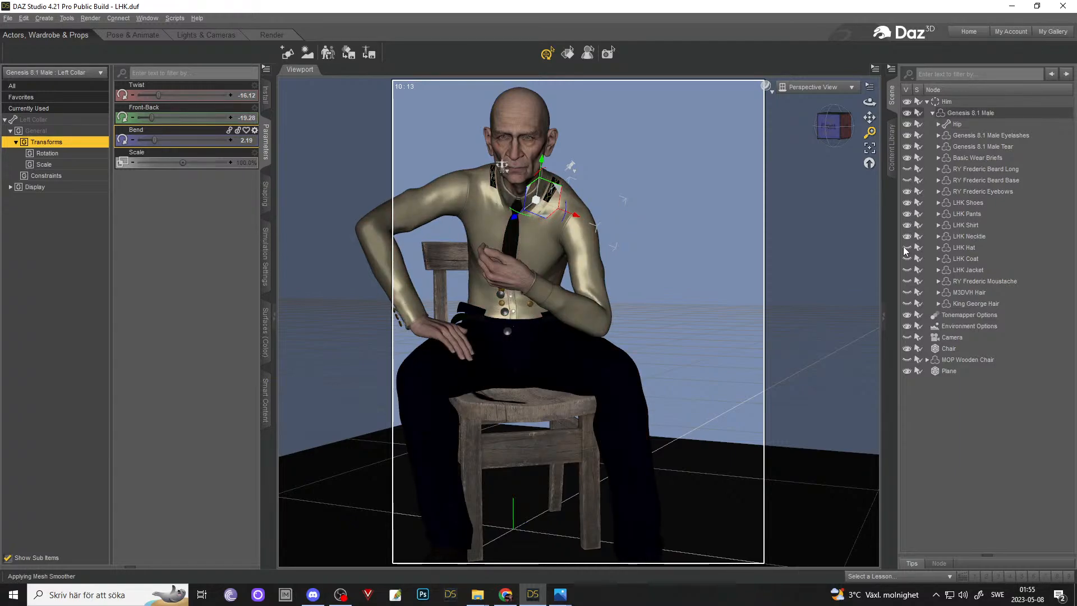
{"action": "left_click", "coordinate": [907, 259]}
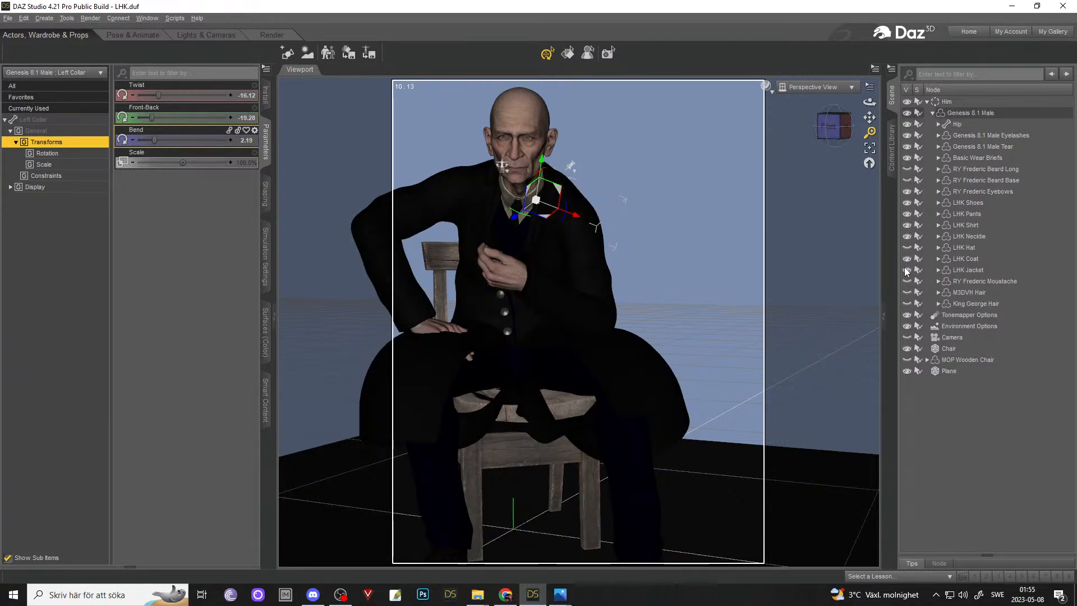
{"action": "scroll", "coordinate": [751, 272], "scroll_direction": "down", "scroll_amount": 3}
{"action": "key", "text": "ctrl+s"}
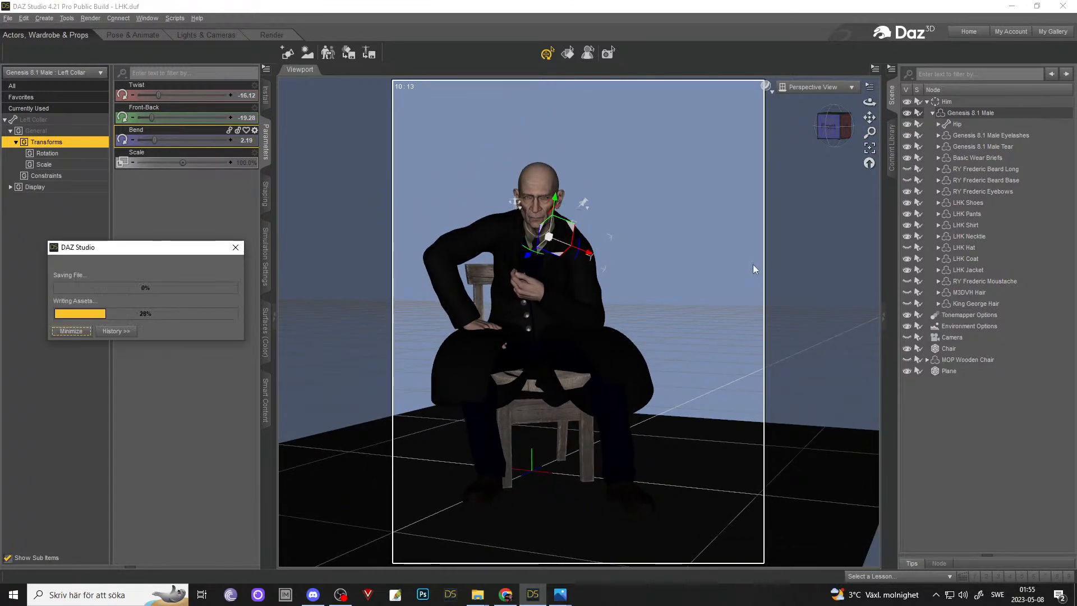
- Collapse the Genesis 8.1 Male hierarchy, hide the floor Plane and clear the selection
{"action": "left_click", "coordinate": [933, 113]}
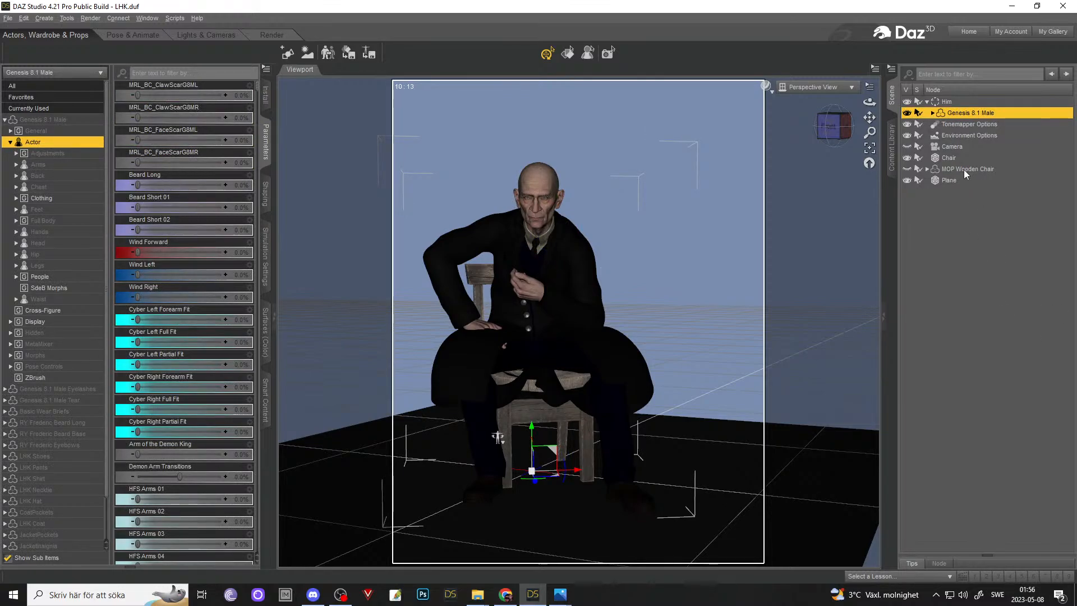
{"action": "left_click", "coordinate": [907, 180]}
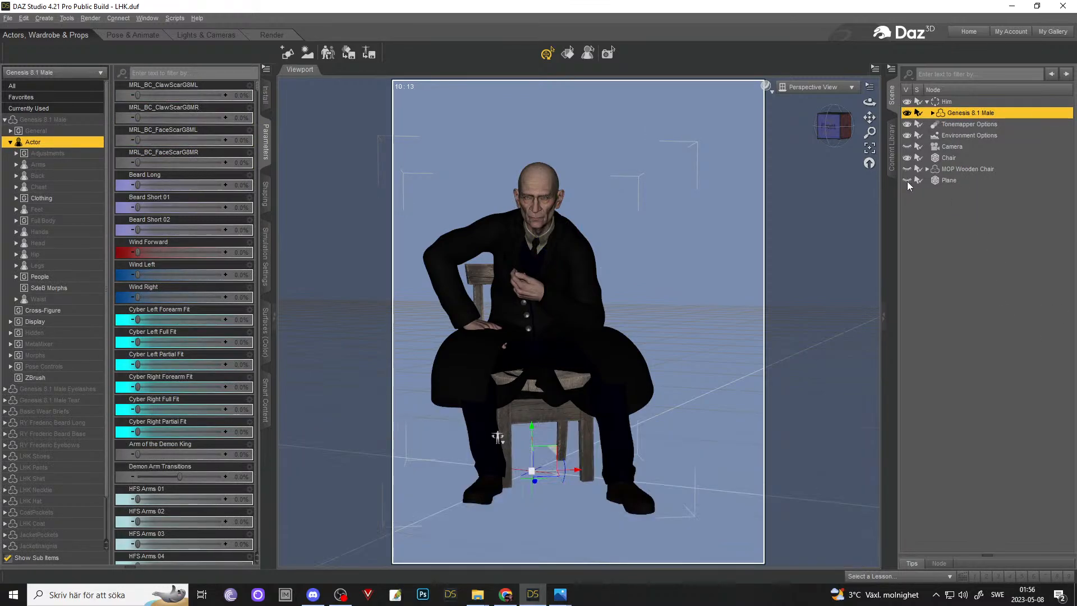
{"action": "scroll", "coordinate": [753, 285], "scroll_direction": "down", "scroll_amount": 2}
{"action": "left_click_drag", "start_coordinate": [752, 284], "coordinate": [1011, 279]}
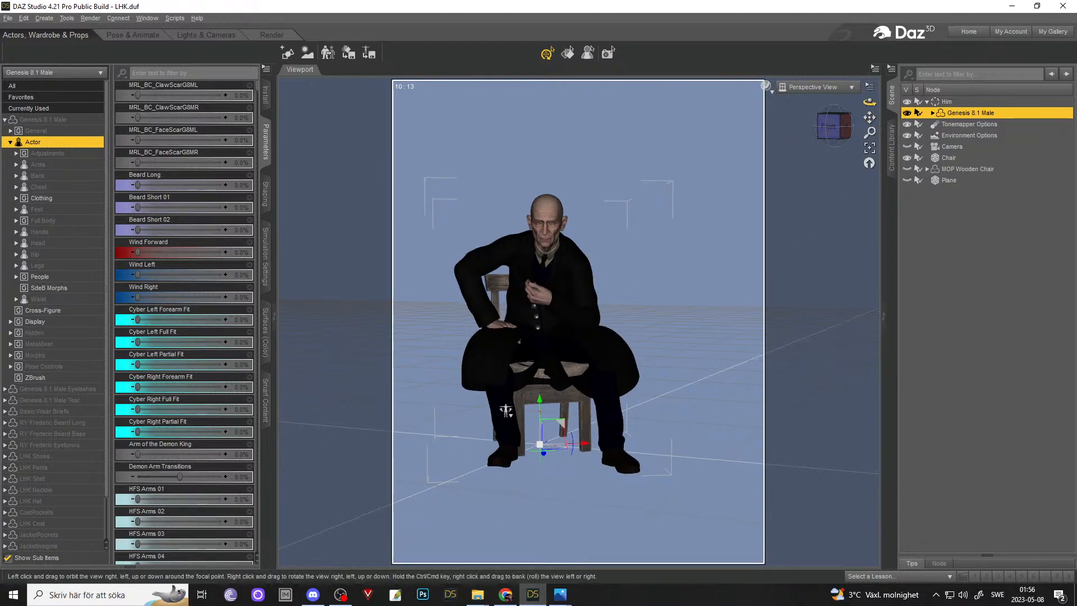
{"action": "left_click", "coordinate": [1017, 296]}
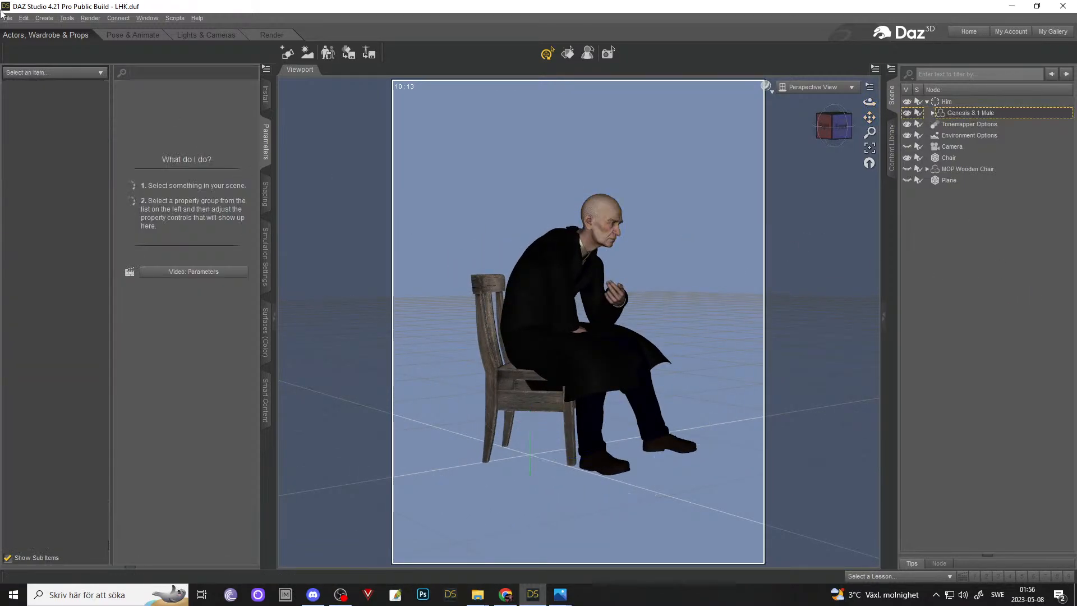
- Open the Timeline pane, place it over the upper part of the viewport and set the total frames to 51
{"action": "left_click", "coordinate": [118, 19]}
{"action": "mouse_move", "coordinate": [148, 19]}
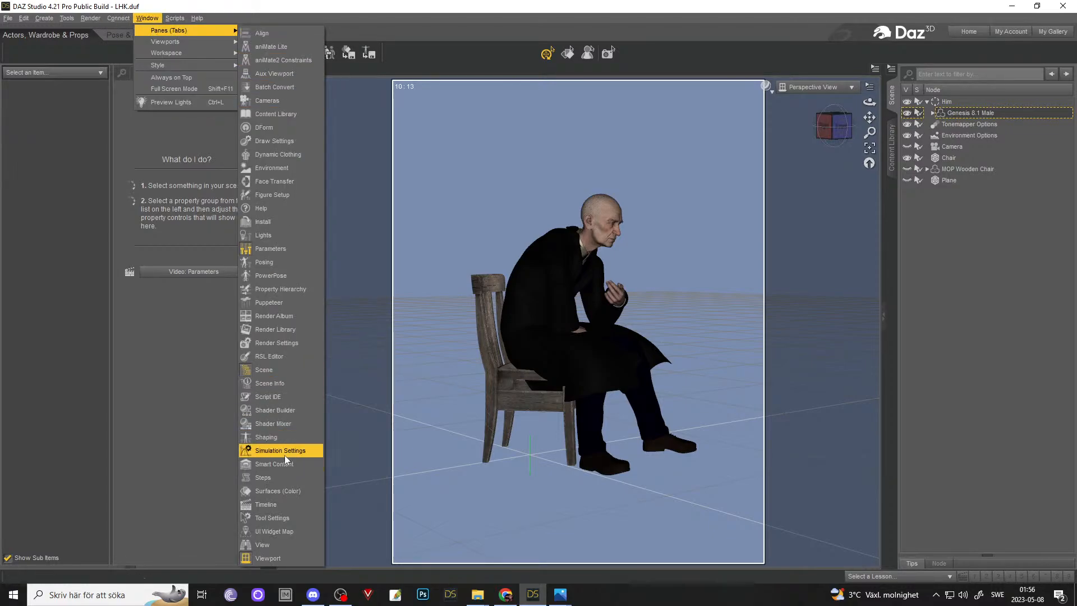
{"action": "left_click", "coordinate": [271, 506]}
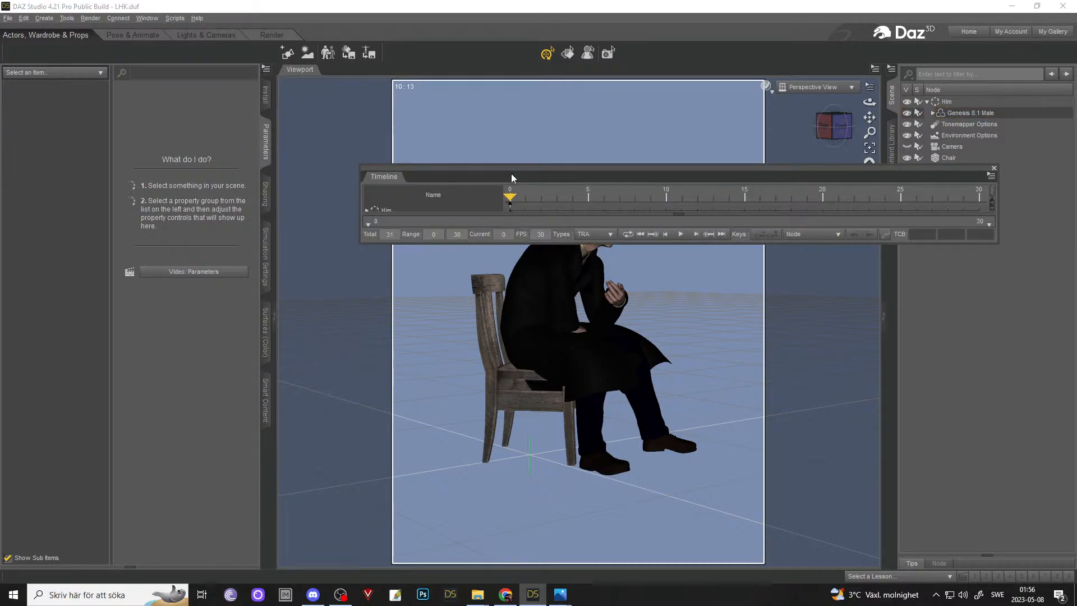
{"action": "left_click_drag", "start_coordinate": [514, 169], "coordinate": [462, 101]}
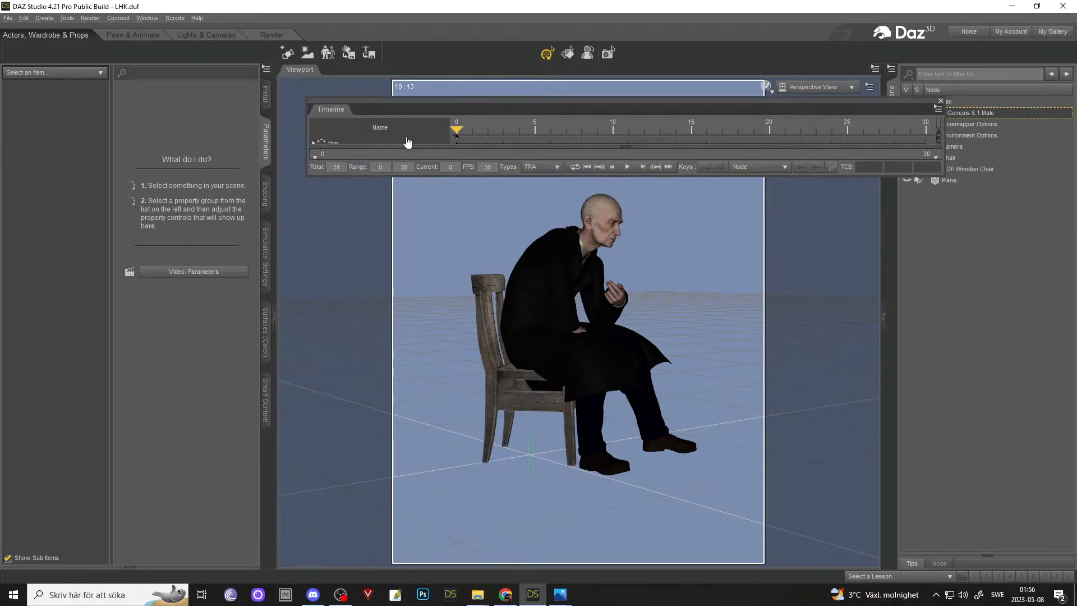
{"action": "left_click_drag", "start_coordinate": [337, 167], "coordinate": [328, 166]}
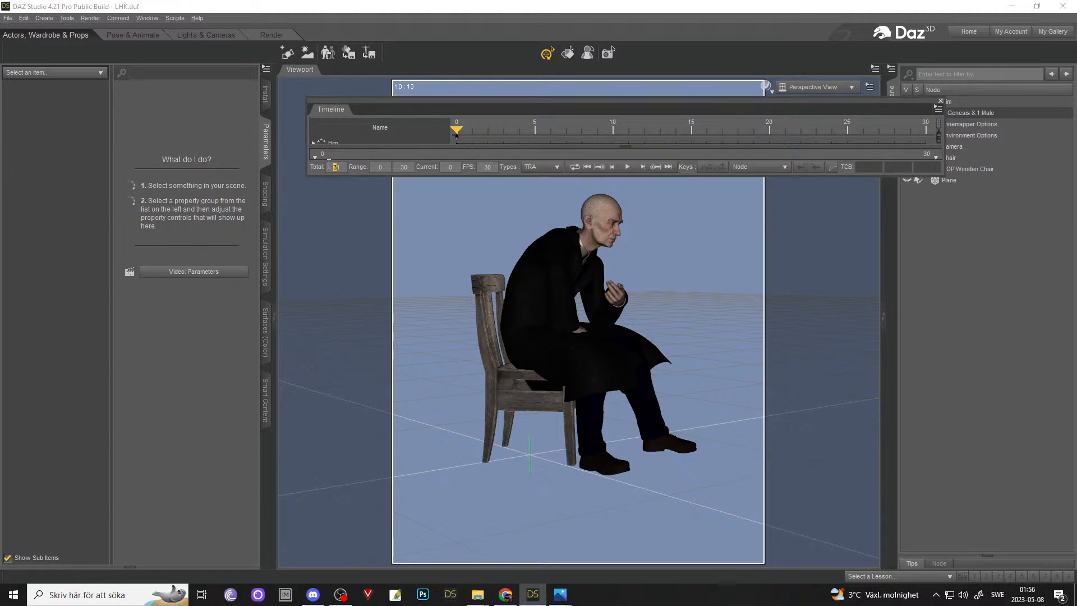
{"action": "type", "text": "5"}
{"action": "left_click_drag", "start_coordinate": [764, 101], "coordinate": [706, 126]}
- Select the Chair, display its transform parameters and view the seated figure from the side
{"action": "left_click_drag", "start_coordinate": [870, 102], "coordinate": [788, 105]}
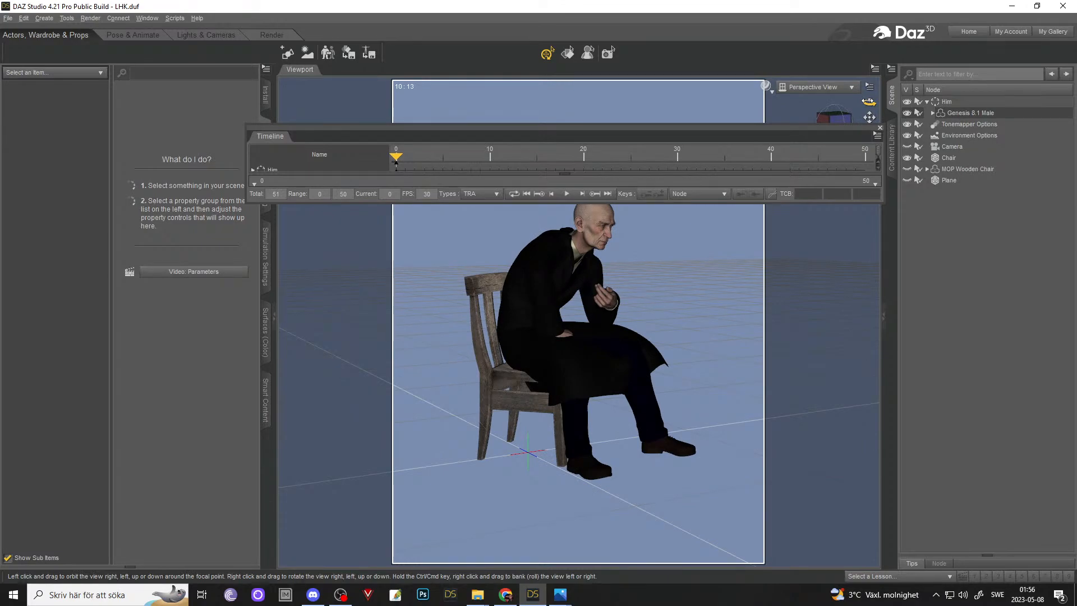
{"action": "left_click_drag", "start_coordinate": [869, 117], "coordinate": [858, 116]}
{"action": "left_click", "coordinate": [266, 400]}
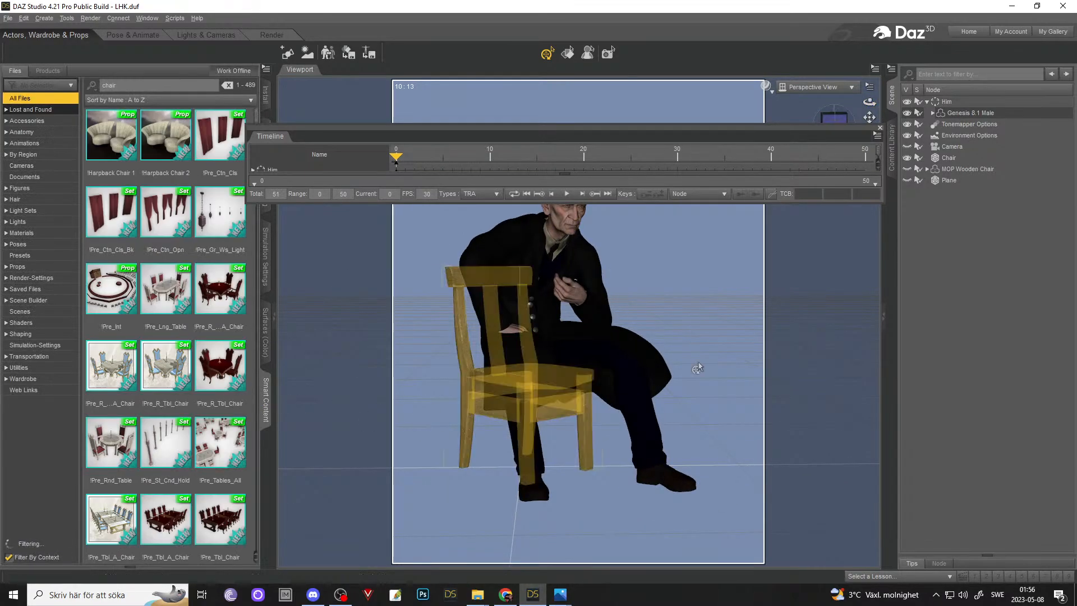
{"action": "left_click", "coordinate": [953, 158]}
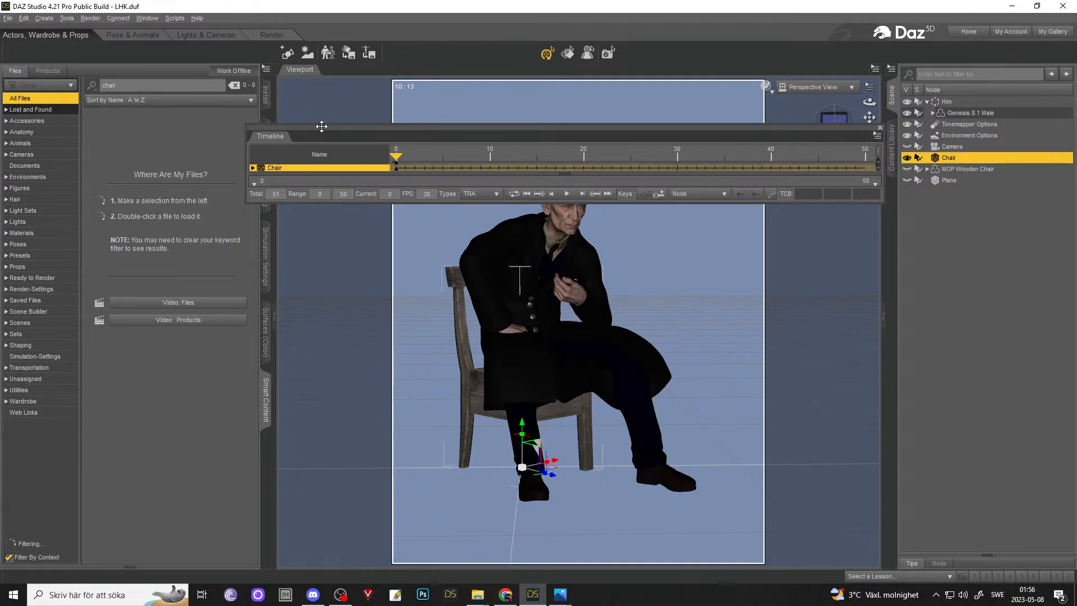
{"action": "left_click_drag", "start_coordinate": [322, 126], "coordinate": [363, 121]}
{"action": "left_click", "coordinate": [266, 137]}
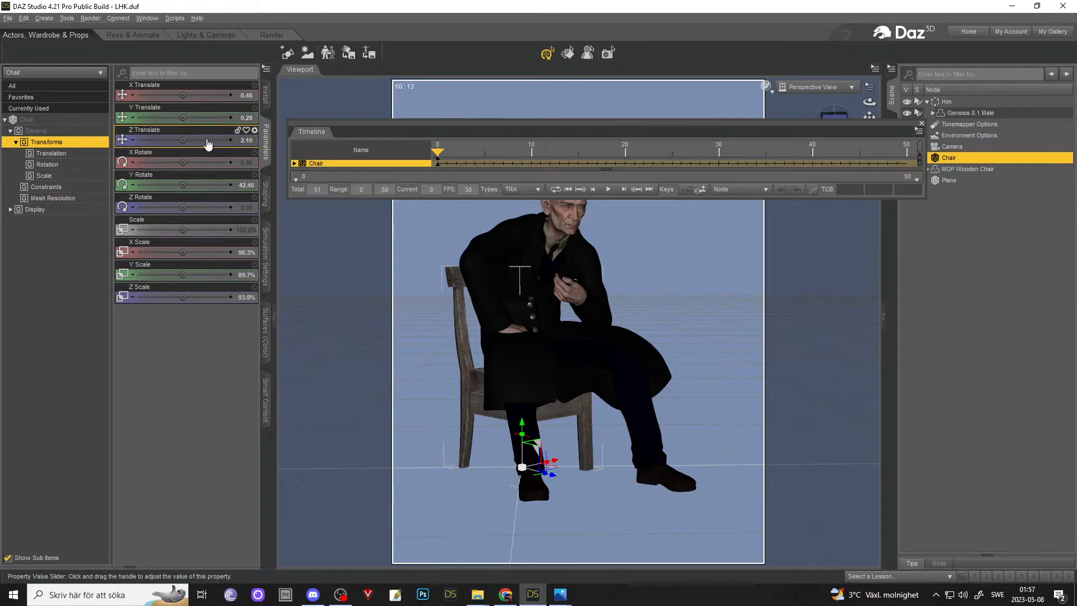
{"action": "mouse_move", "coordinate": [209, 144]}
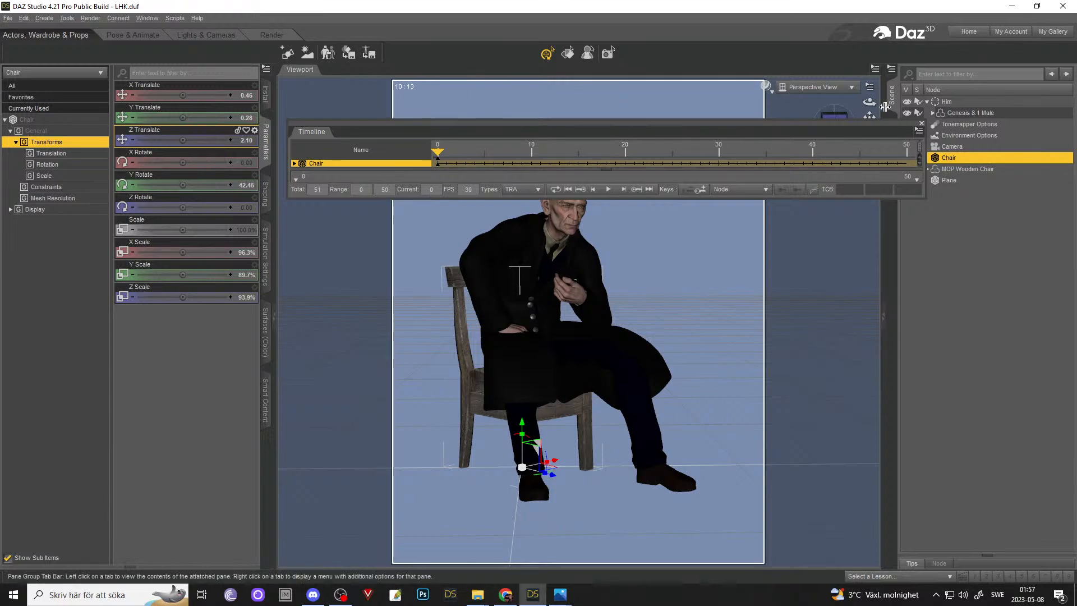
{"action": "left_click_drag", "start_coordinate": [869, 102], "coordinate": [824, 103]}
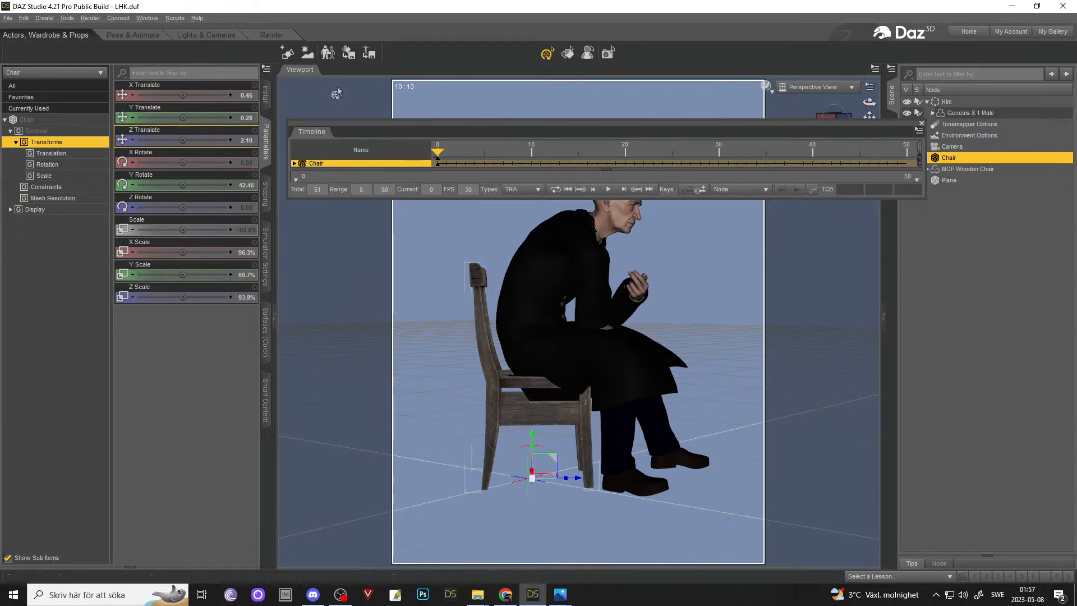
- Try moving the Chair to a Y Translate of 5.90 and a Z Translate of 24.99, undoing each move
{"action": "left_click", "coordinate": [195, 118]}
{"action": "type", "text": "-31.83"}
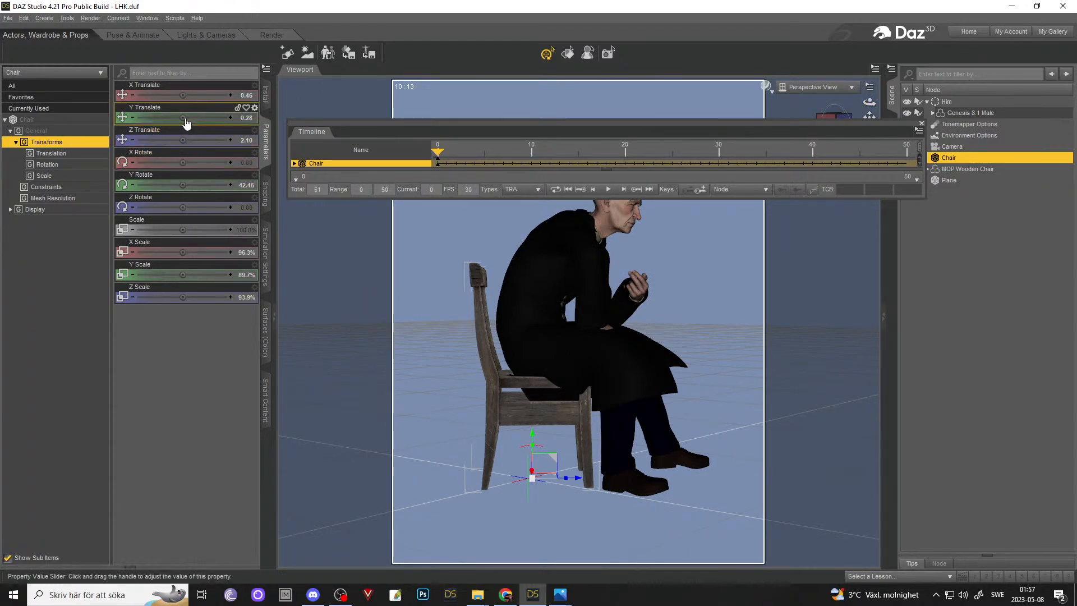
{"action": "key", "text": "Return"}
{"action": "left_click_drag", "start_coordinate": [165, 117], "coordinate": [194, 118]}
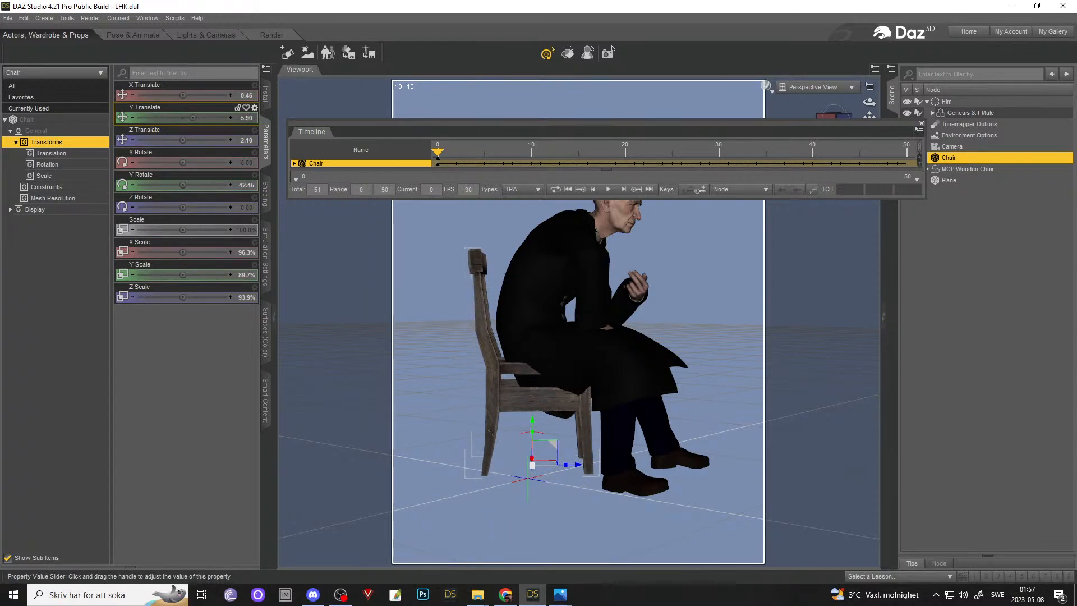
{"action": "key", "text": "ctrl+z"}
{"action": "key", "text": "ctrl+z"}
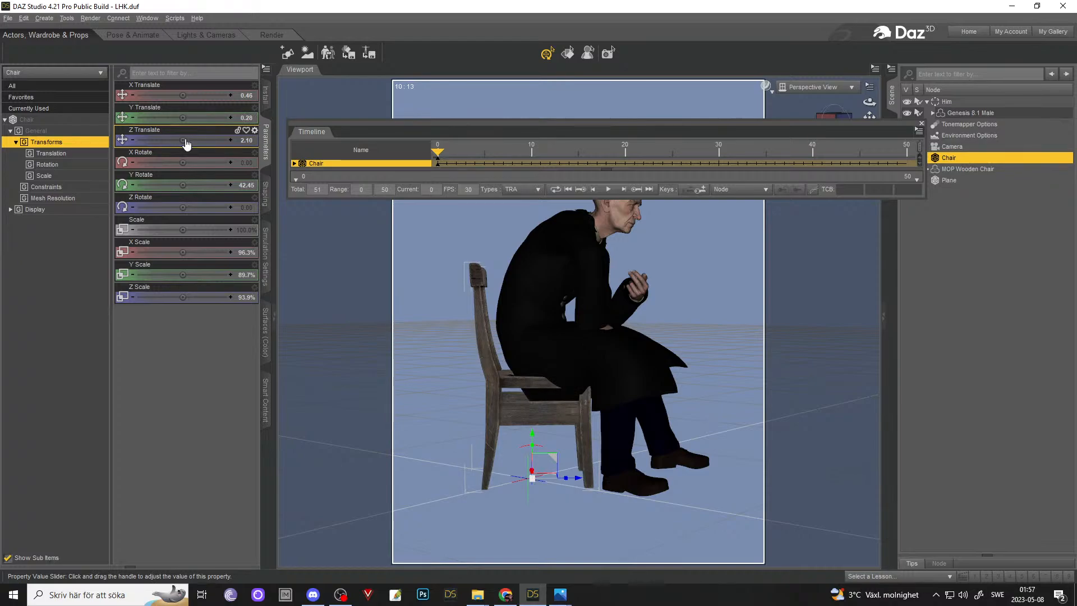
{"action": "mouse_move", "coordinate": [186, 141]}
{"action": "left_mouse_down"}
{"action": "mouse_move", "coordinate": [139, 142]}
{"action": "mouse_move", "coordinate": [199, 141]}
{"action": "left_mouse_up"}
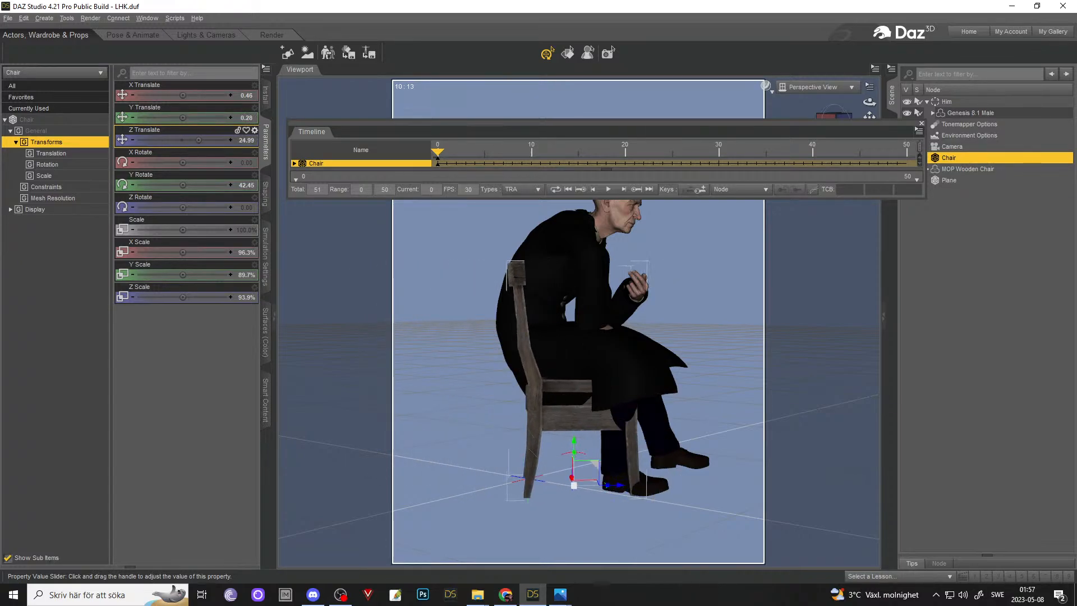
{"action": "key", "text": "ctrl+z"}
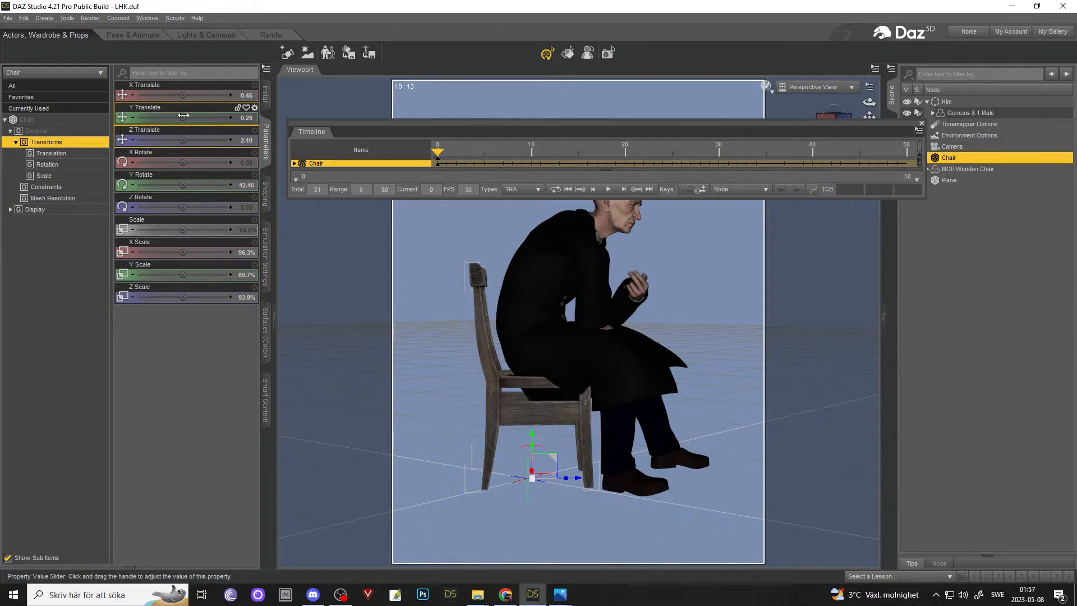
{"action": "left_click", "coordinate": [246, 117]}
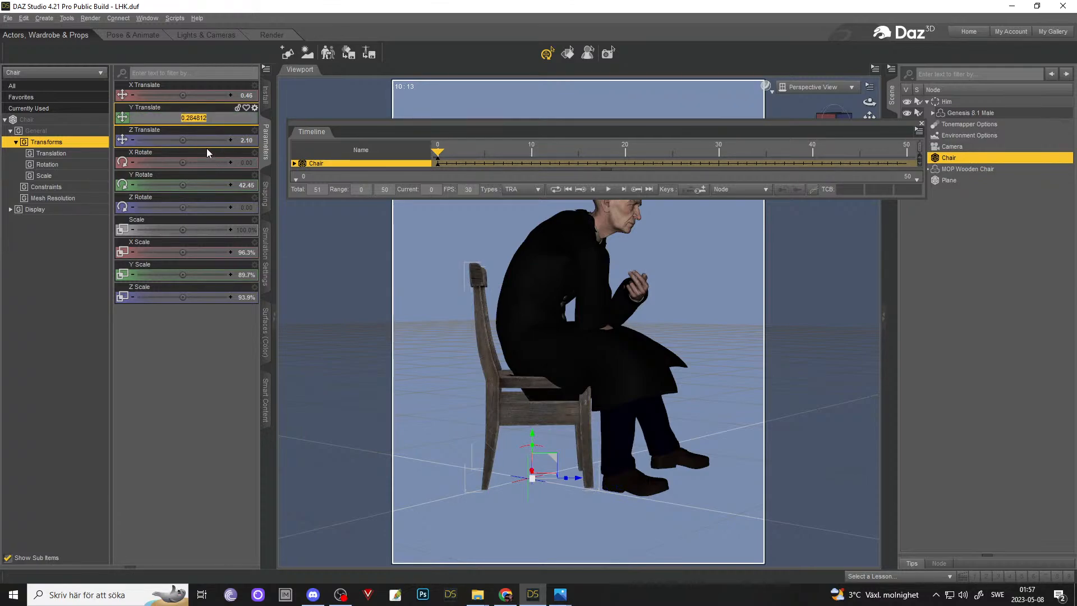
{"action": "key", "text": "Return"}
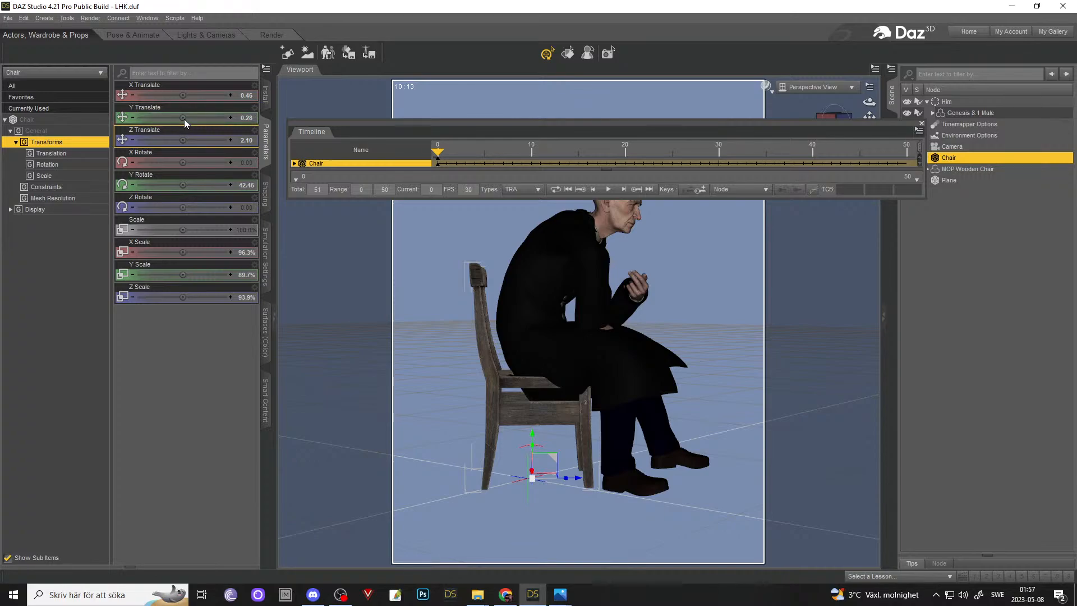
- Animate the Chair's Y Translate from -45.91 at frame 0 to 0.28 at frame 25, and return to frame 0
{"action": "left_click_drag", "start_coordinate": [184, 119], "coordinate": [164, 118]}
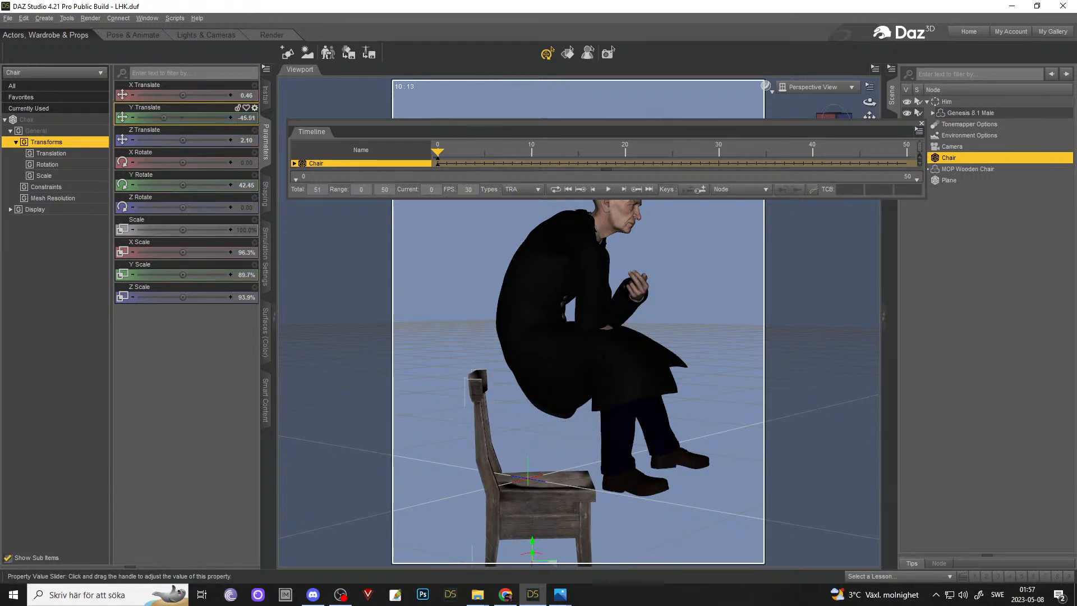
{"action": "left_click", "coordinate": [465, 152]}
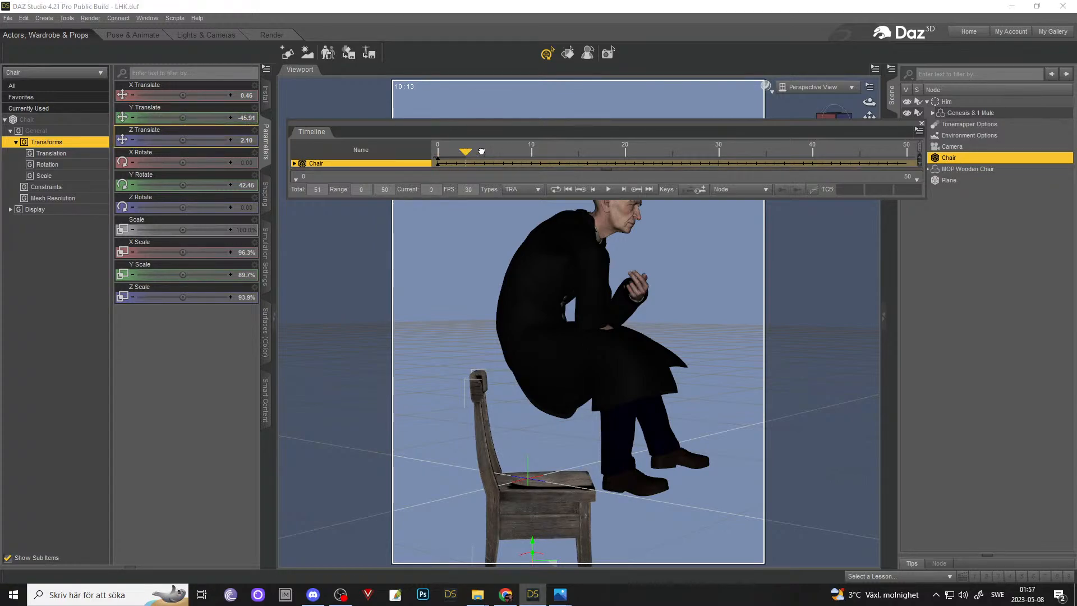
{"action": "left_click_drag", "start_coordinate": [481, 151], "coordinate": [668, 163]}
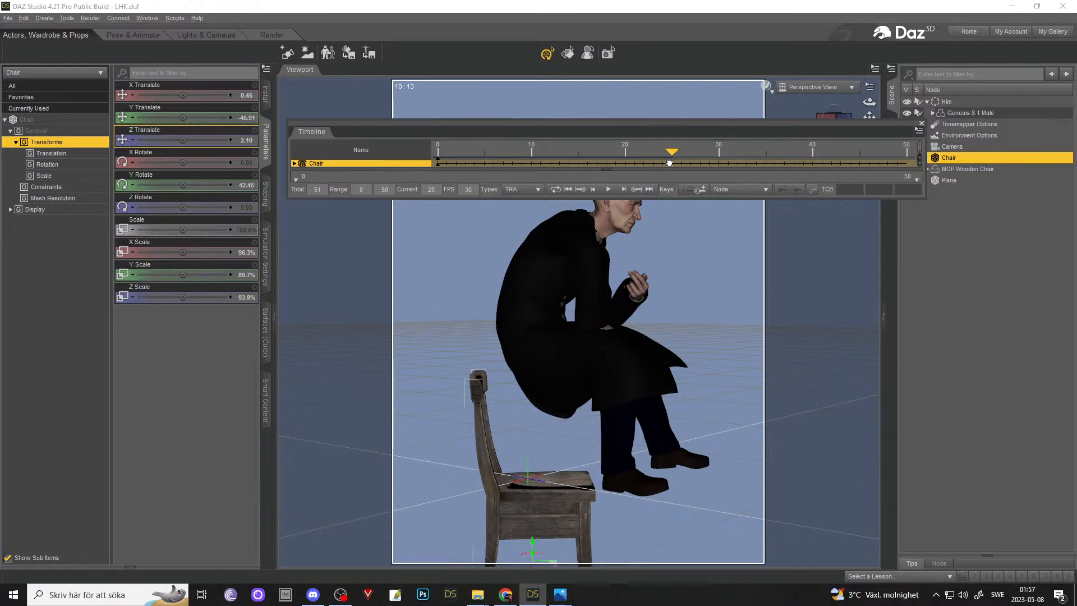
{"action": "mouse_move", "coordinate": [670, 163]}
{"action": "left_mouse_down"}
{"action": "mouse_move", "coordinate": [712, 162]}
{"action": "mouse_move", "coordinate": [657, 155]}
{"action": "left_mouse_up"}
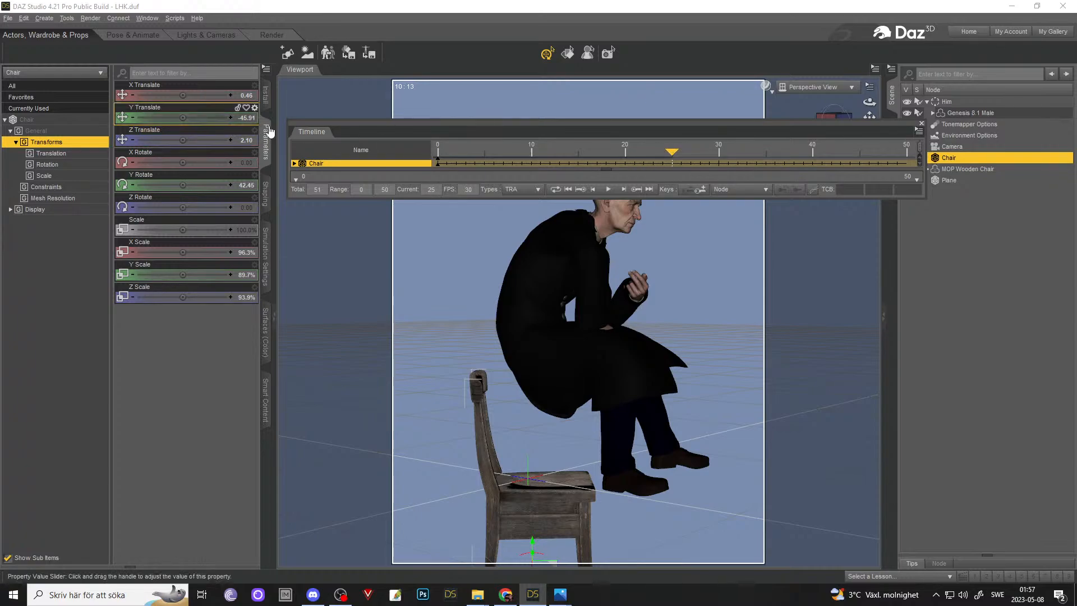
{"action": "left_click", "coordinate": [223, 118]}
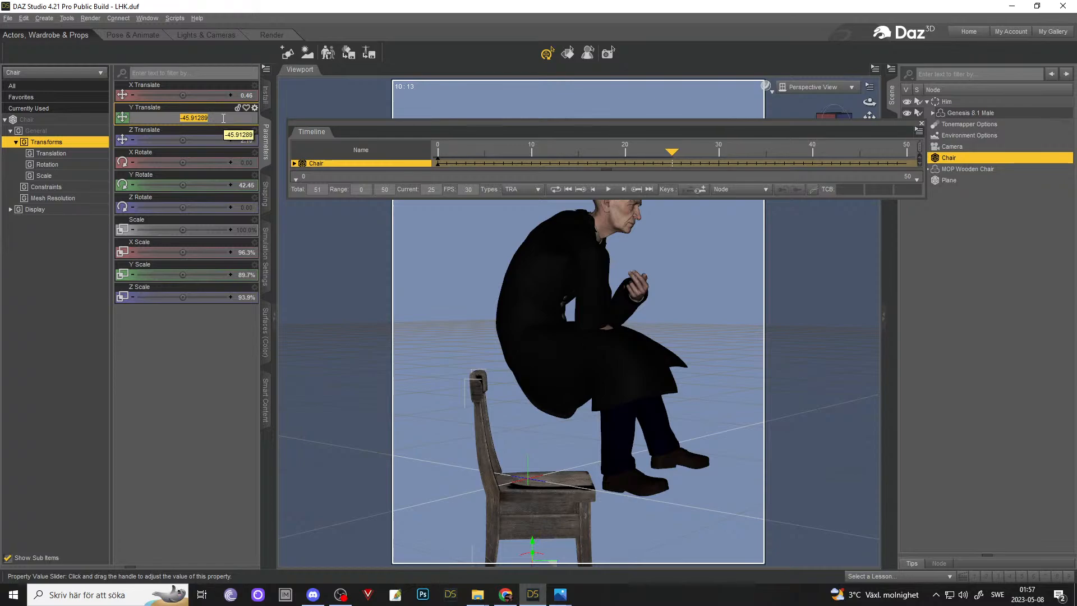
{"action": "type", "text": "0.28"}
{"action": "key", "text": "Return"}
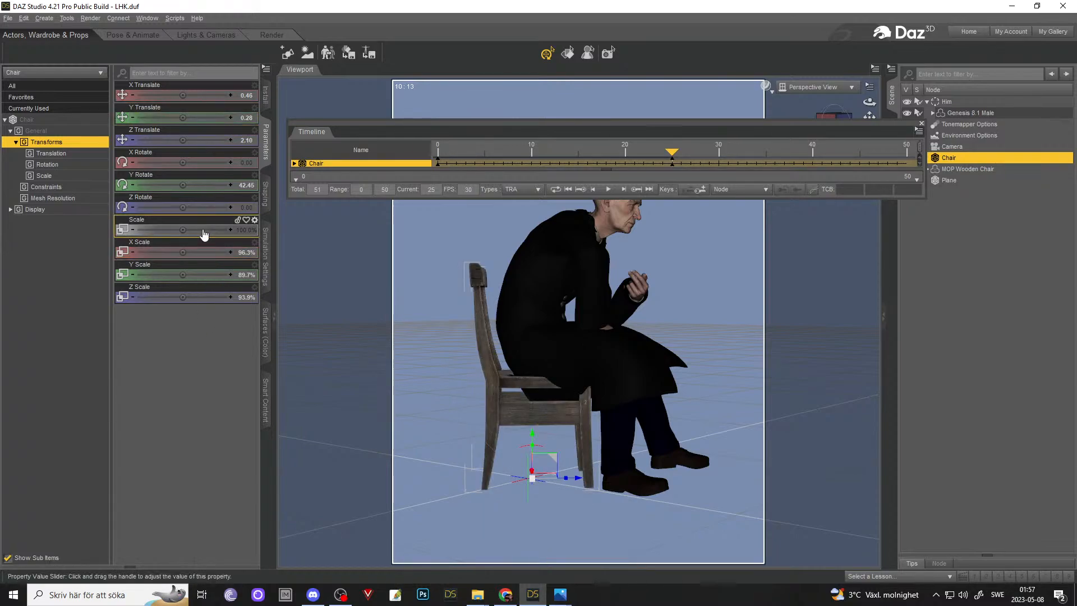
{"action": "mouse_move", "coordinate": [675, 159]}
{"action": "left_mouse_down"}
{"action": "mouse_move", "coordinate": [909, 154]}
{"action": "mouse_move", "coordinate": [414, 149]}
{"action": "left_mouse_up"}
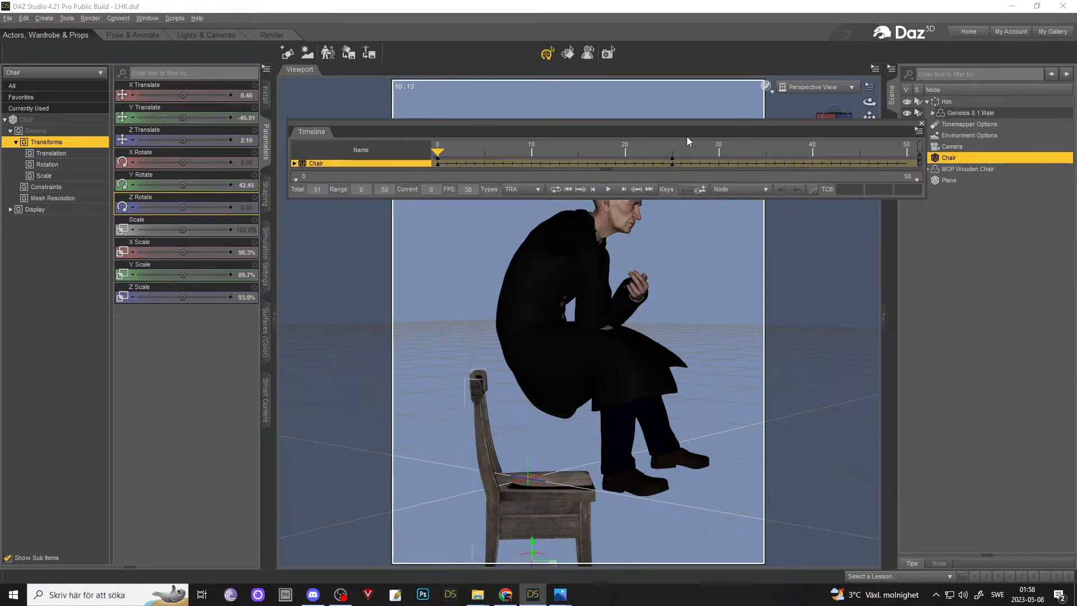
- Set the dForce simulation's Frames To Simulate to Animated (Use Timeline Play Range)
{"action": "left_click", "coordinate": [267, 263]}
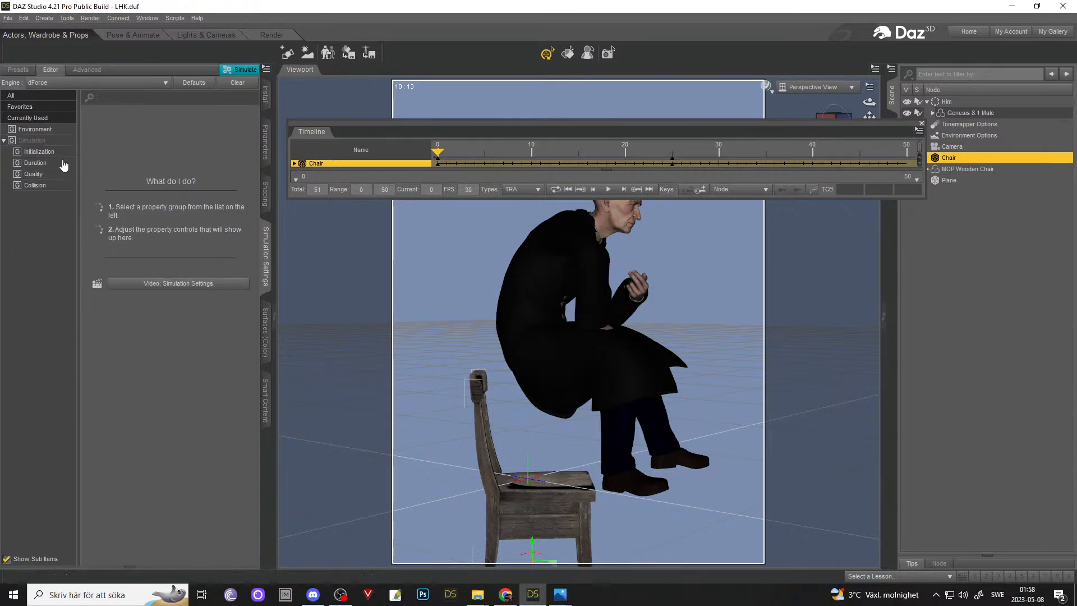
{"action": "left_click", "coordinate": [63, 141]}
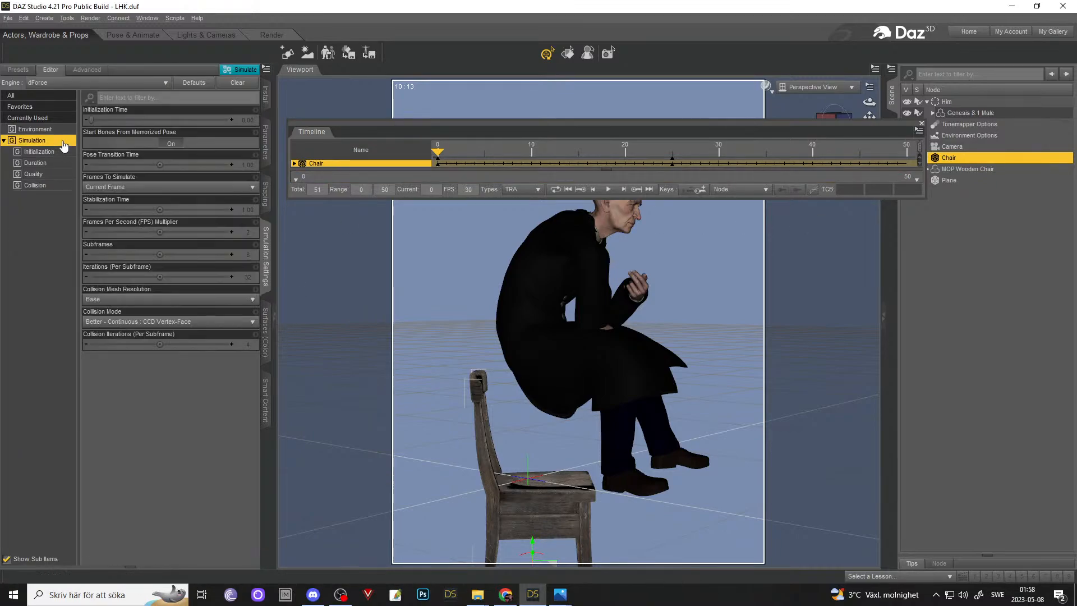
{"action": "left_click", "coordinate": [174, 191]}
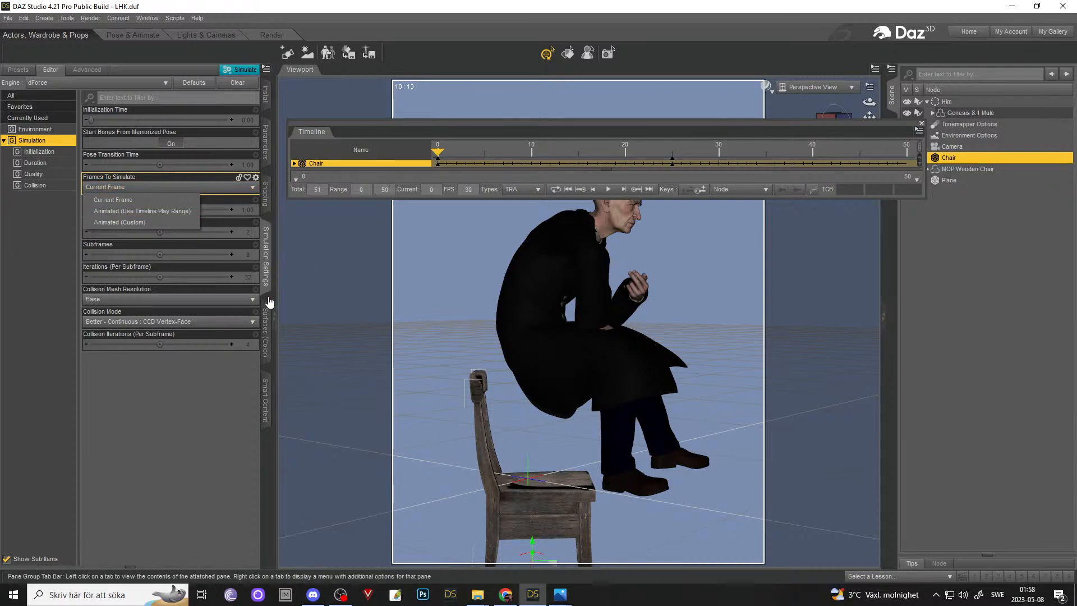
{"action": "left_click", "coordinate": [266, 326]}
{"action": "left_click", "coordinate": [266, 275]}
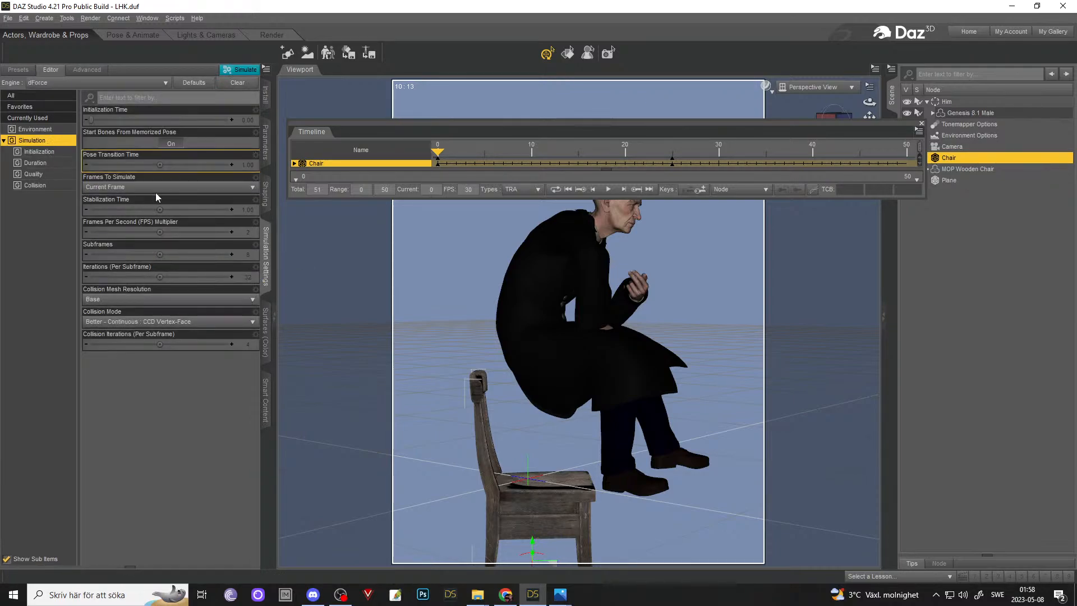
{"action": "left_click", "coordinate": [172, 187]}
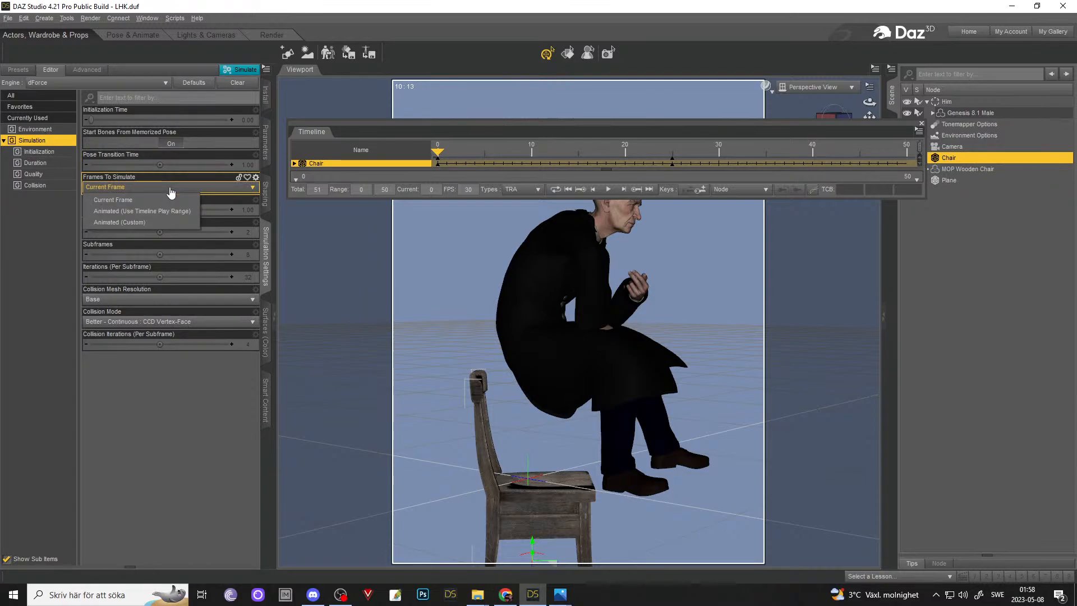
{"action": "left_click", "coordinate": [144, 212]}
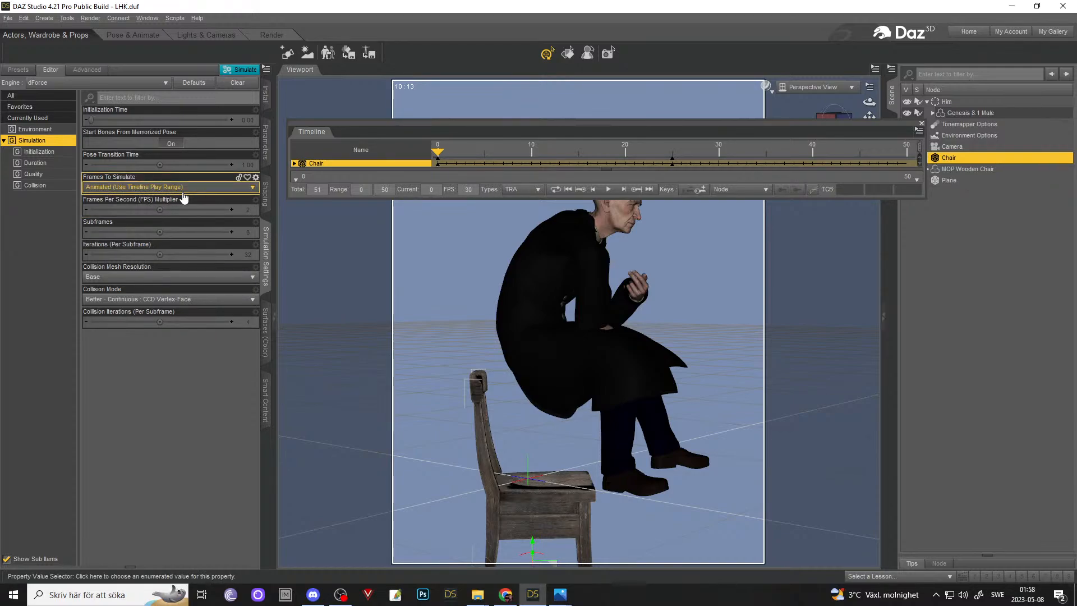
- Try simulating the scene over the timeline play range, dismissing the chat notification and cancelling the simulation
{"action": "left_click", "coordinate": [233, 71]}
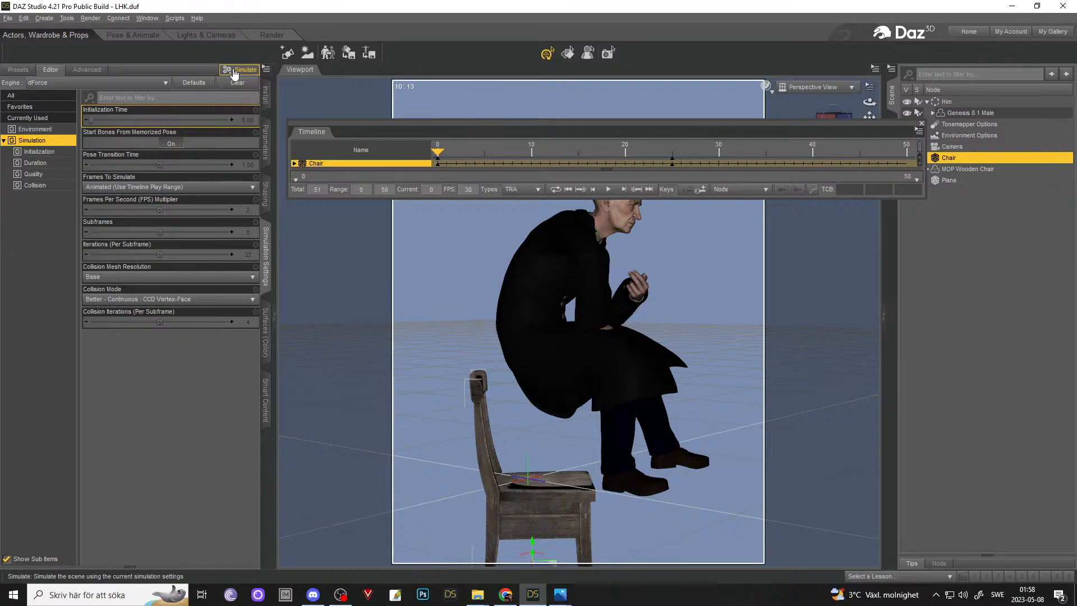
{"action": "left_click", "coordinate": [234, 73]}
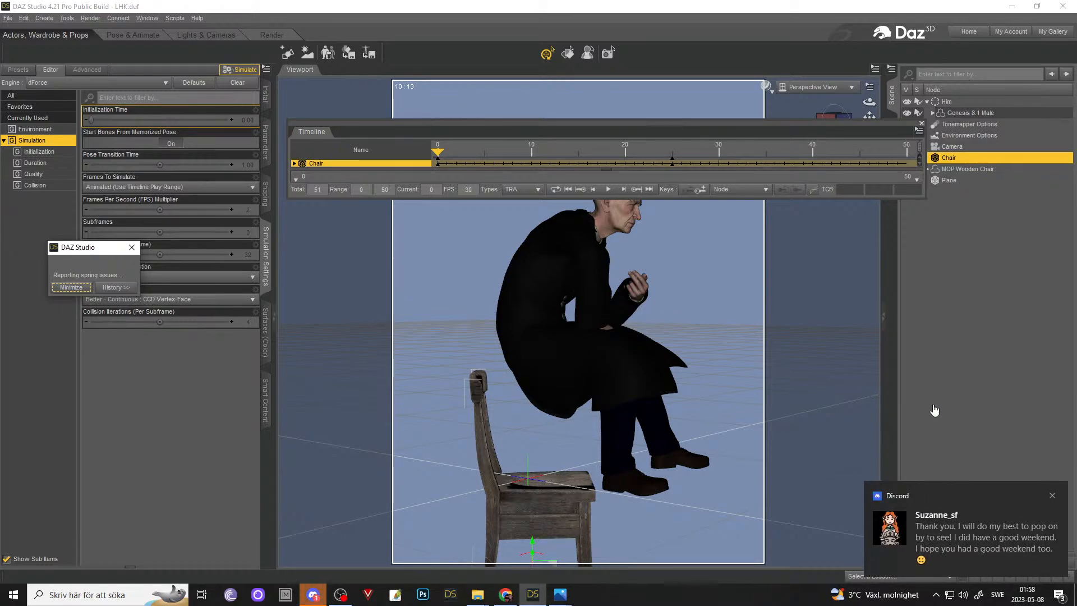
{"action": "left_click", "coordinate": [1052, 495]}
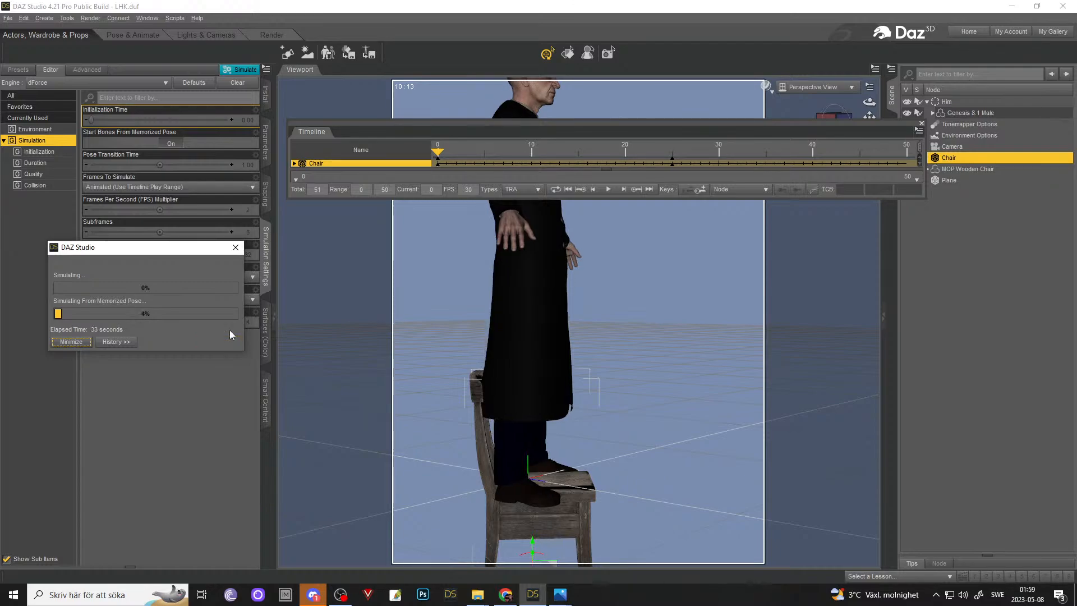
{"action": "left_click", "coordinate": [230, 339]}
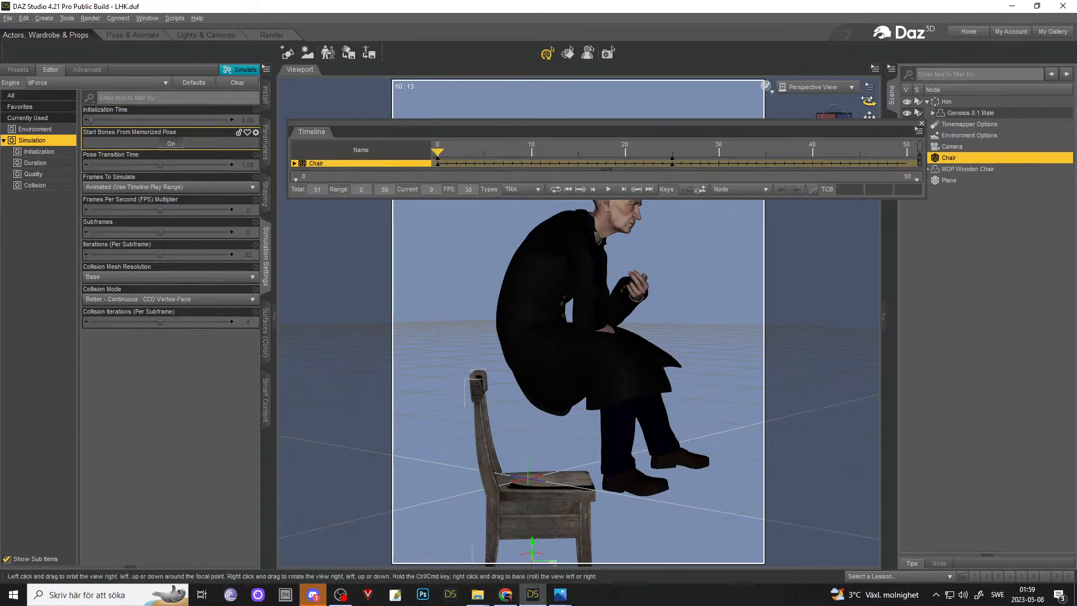
- Try the dForce simulation again from a slightly rotated view, cancel it and clear its result at frame 0
{"action": "left_click_drag", "start_coordinate": [868, 101], "coordinate": [848, 108]}
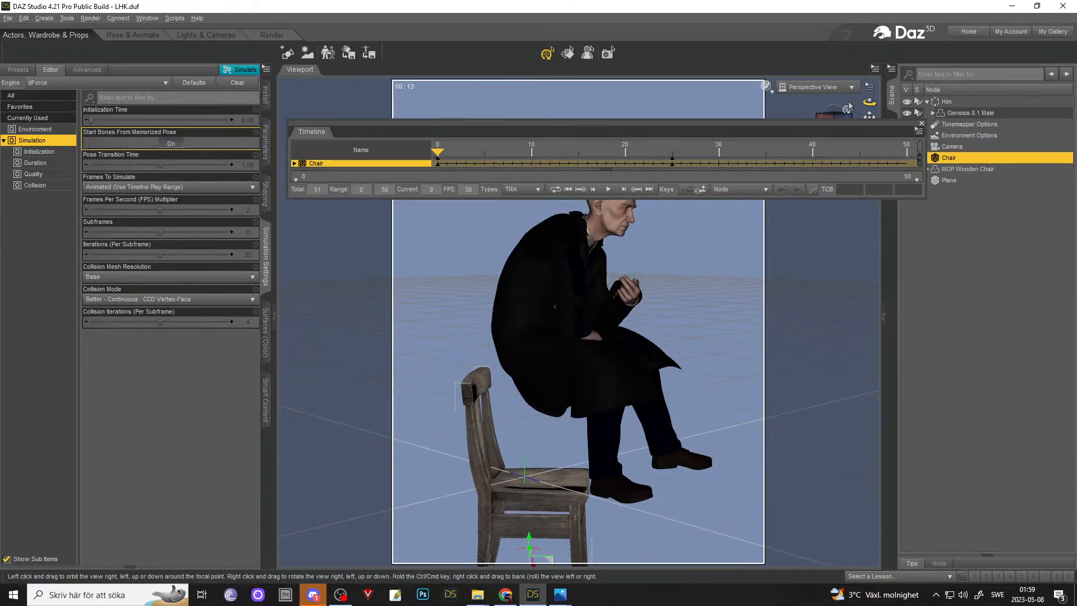
{"action": "left_click", "coordinate": [241, 70]}
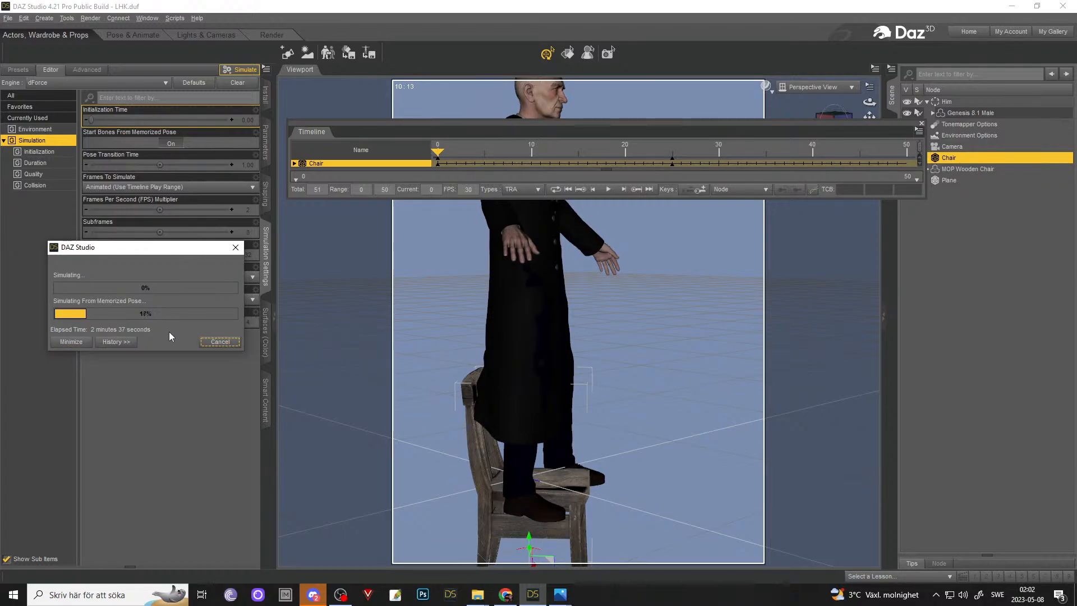
{"action": "left_click", "coordinate": [217, 340]}
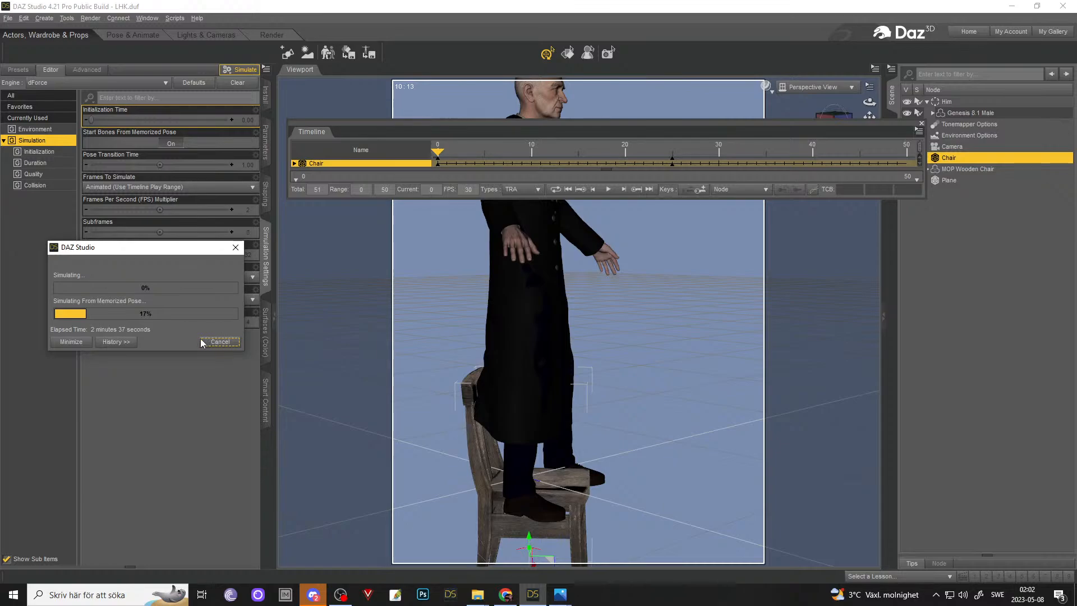
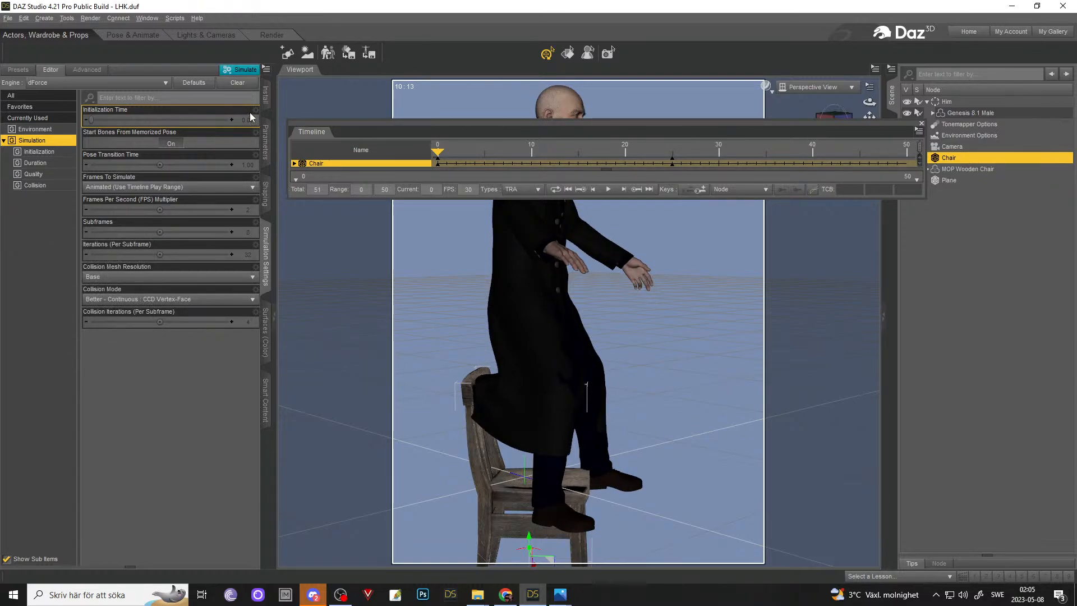
{"action": "left_click", "coordinate": [247, 82]}
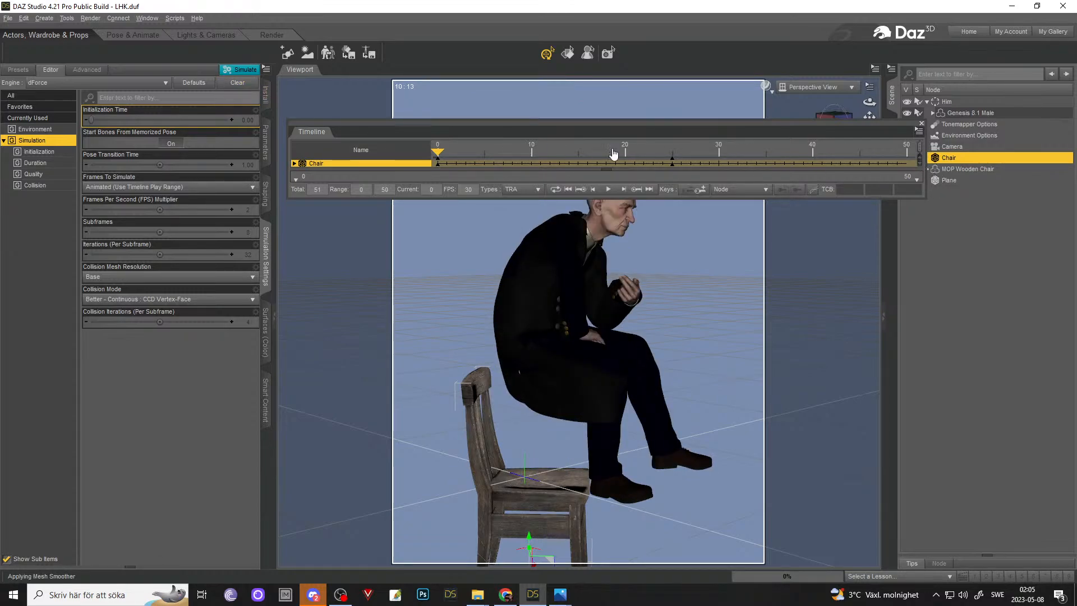
{"action": "left_click_drag", "start_coordinate": [438, 151], "coordinate": [406, 174]}
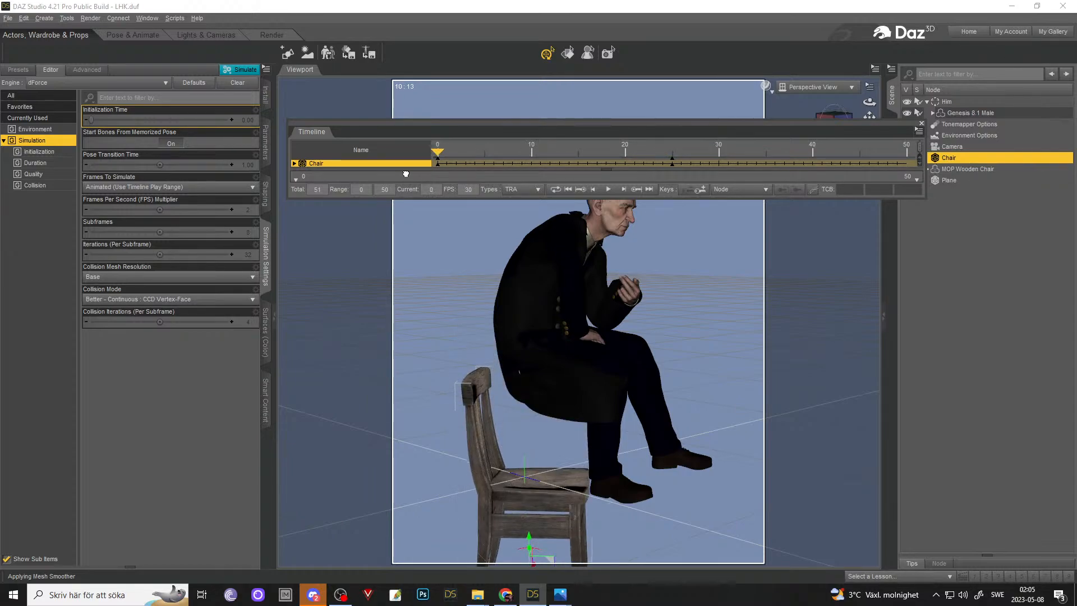
- Try moving the Chair to a Z Translate of -34.62 and of -57.31 at frame 0, undoing each move
{"action": "left_click", "coordinate": [266, 161]}
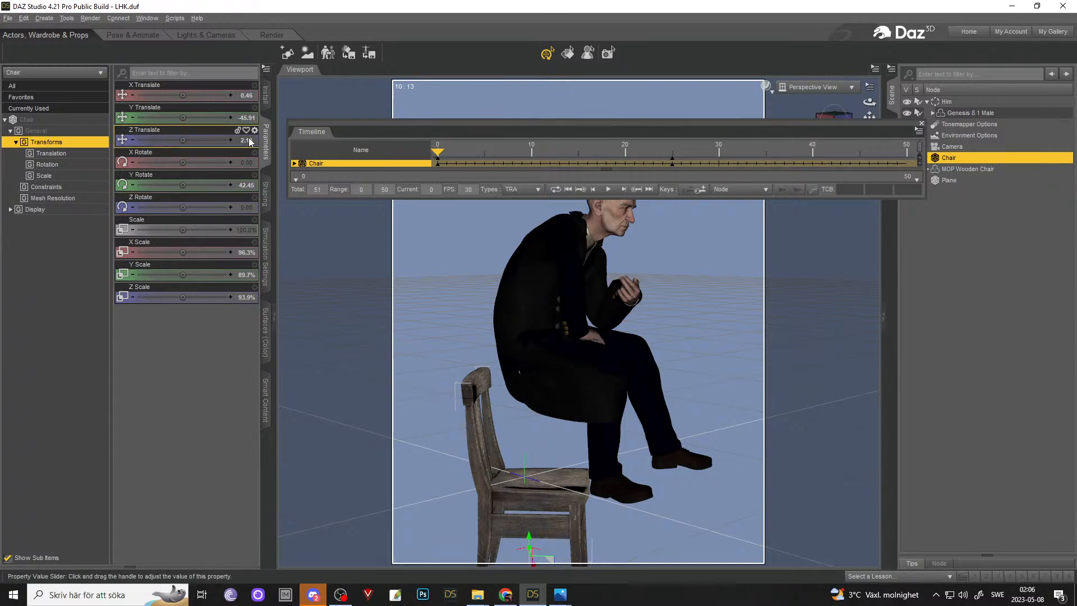
{"action": "mouse_move", "coordinate": [250, 142]}
{"action": "left_click_drag", "start_coordinate": [250, 142], "coordinate": [195, 147]}
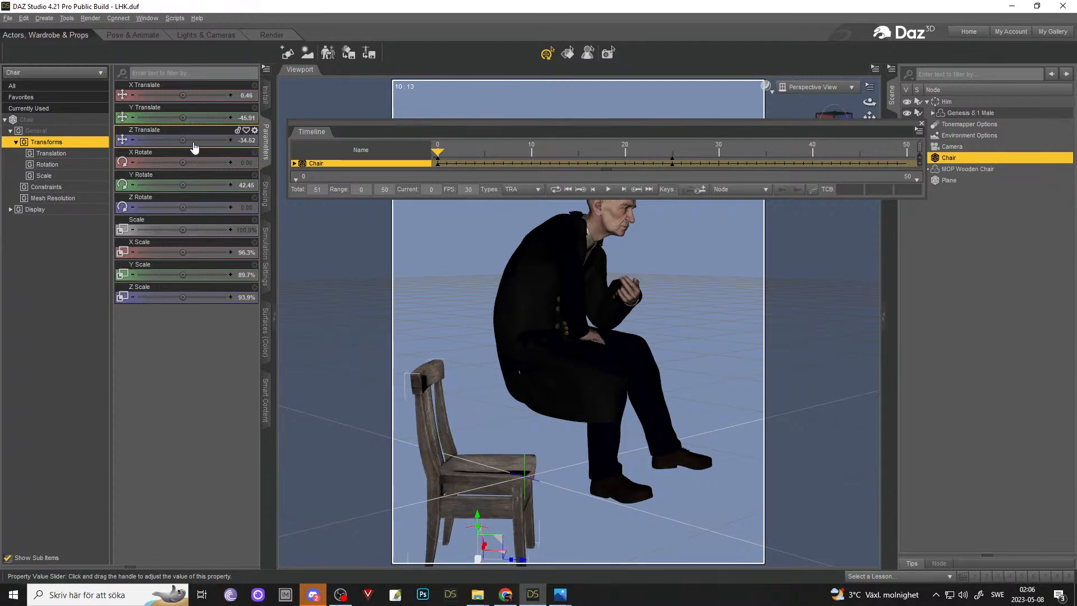
{"action": "key", "text": "ctrl+z"}
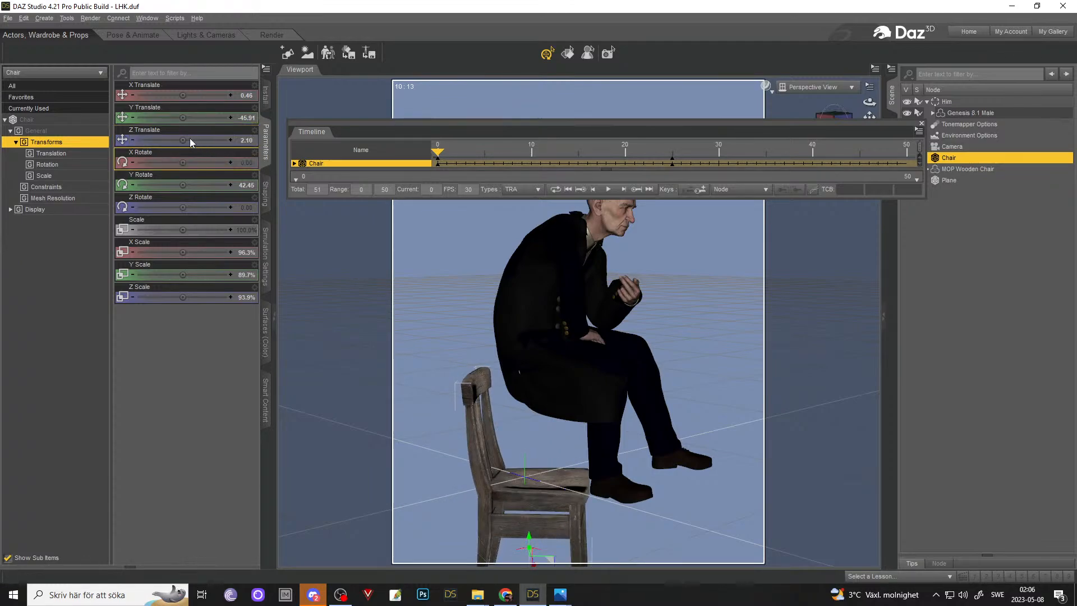
{"action": "left_click_drag", "start_coordinate": [191, 143], "coordinate": [112, 144]}
{"action": "left_click_drag", "start_coordinate": [438, 153], "coordinate": [337, 138]}
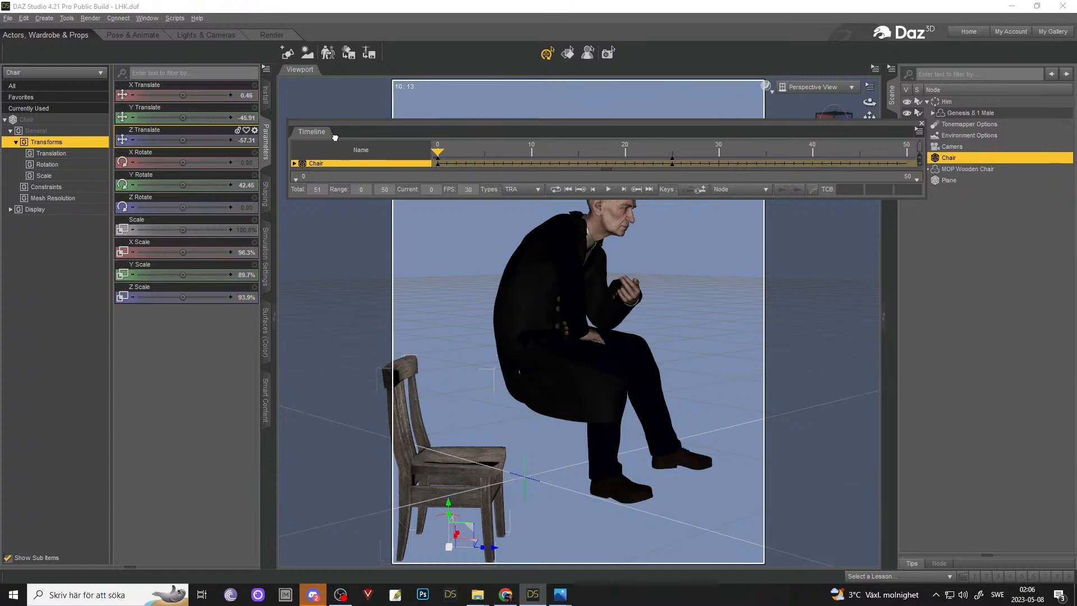
{"action": "key", "text": "ctrl+z"}
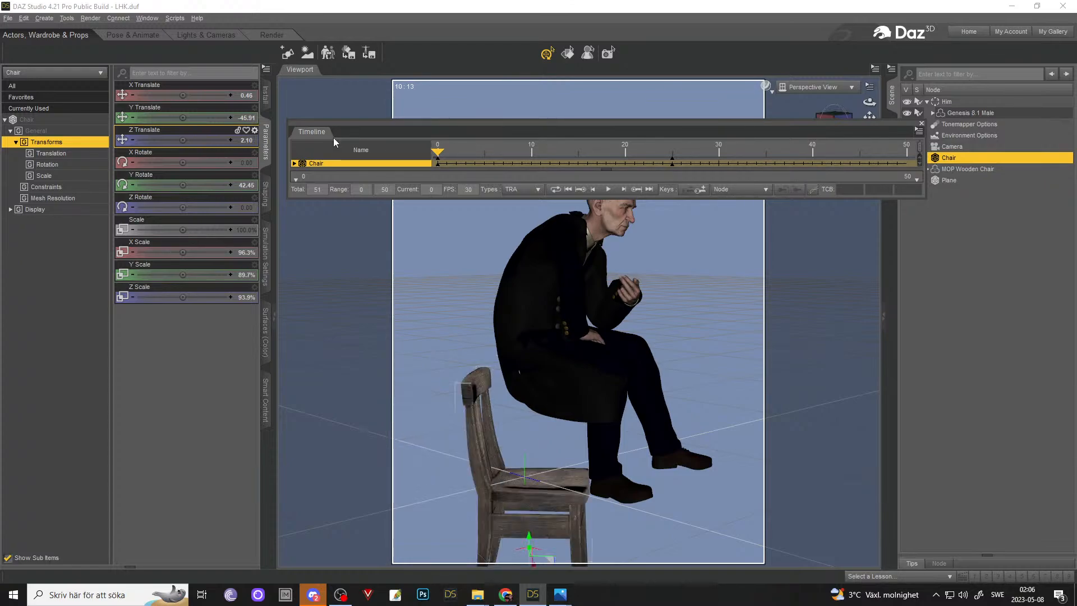
{"action": "left_click_drag", "start_coordinate": [437, 154], "coordinate": [318, 141]}
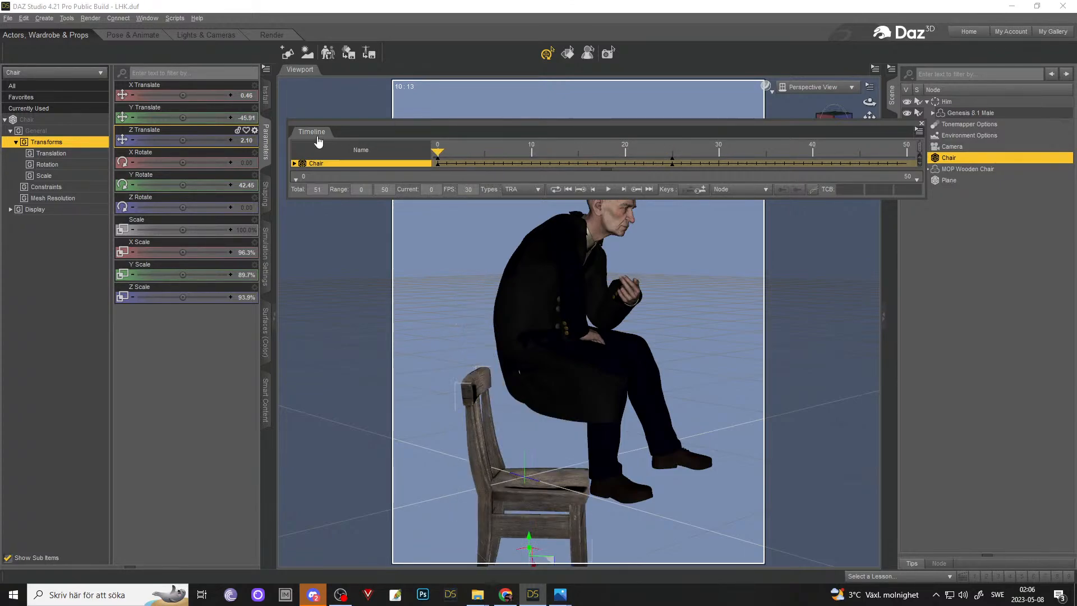
{"action": "left_click", "coordinate": [244, 140]}
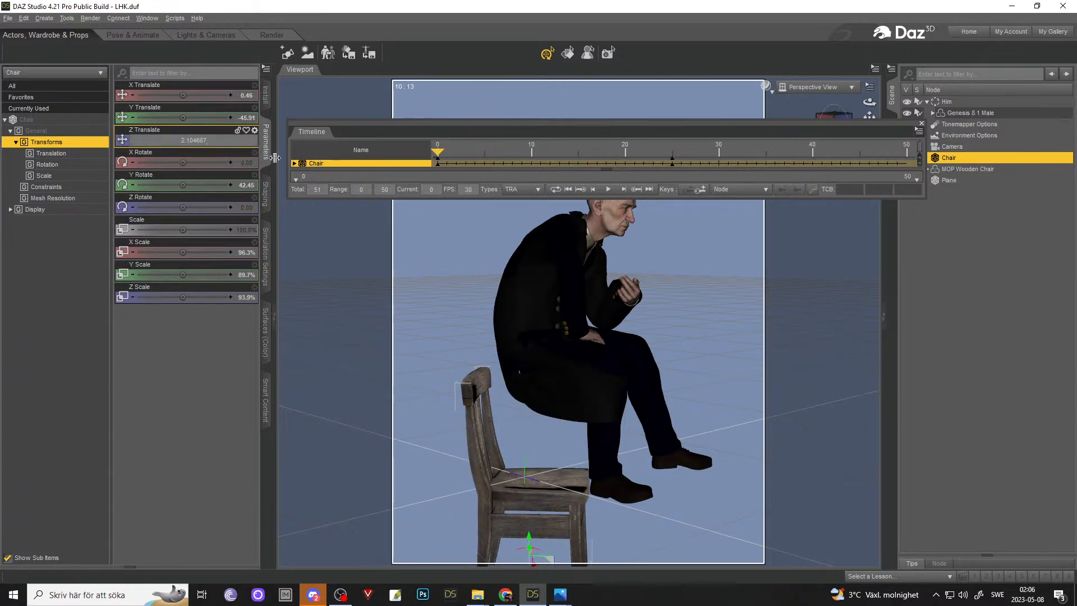
{"action": "key", "text": "Return"}
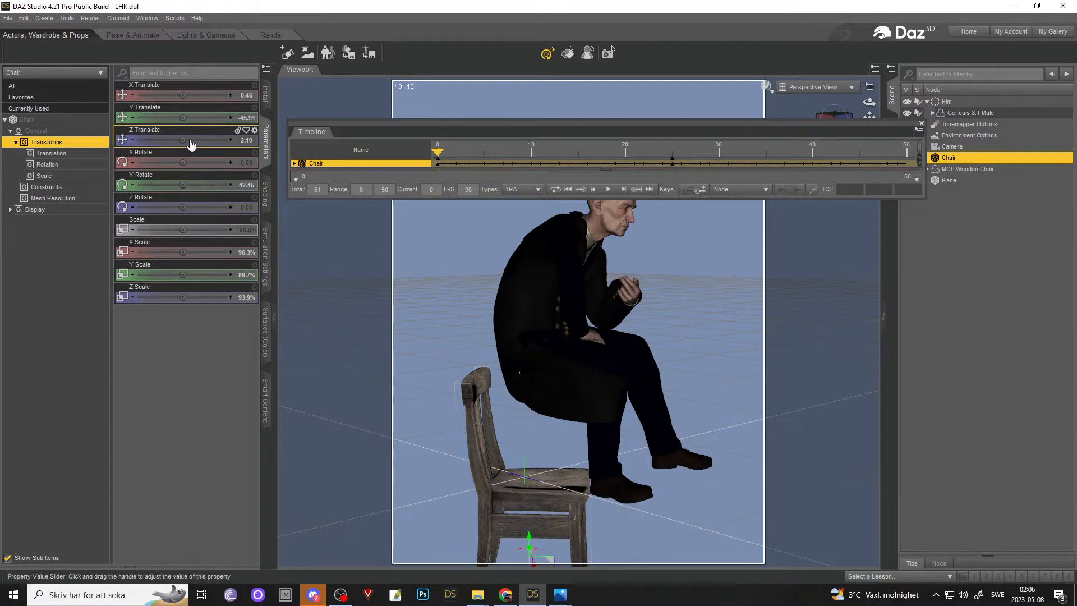
- Set the Chair's Z Translate to -95.99 at frame 0 and its Y Translate to 0.28 at frame 10
{"action": "left_click_drag", "start_coordinate": [192, 144], "coordinate": [167, 144]}
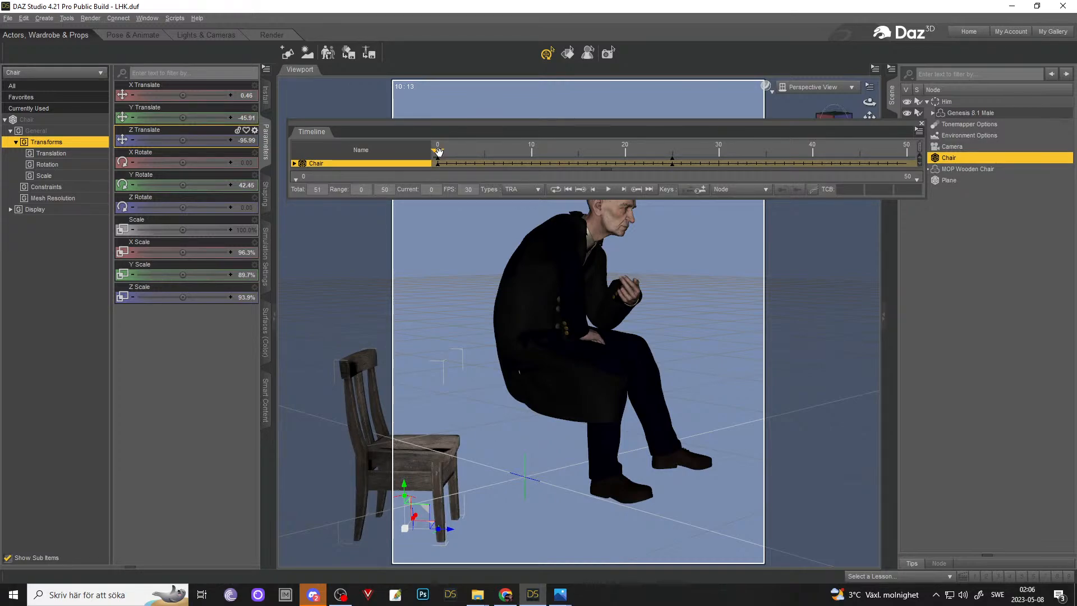
{"action": "left_click_drag", "start_coordinate": [438, 152], "coordinate": [524, 152]}
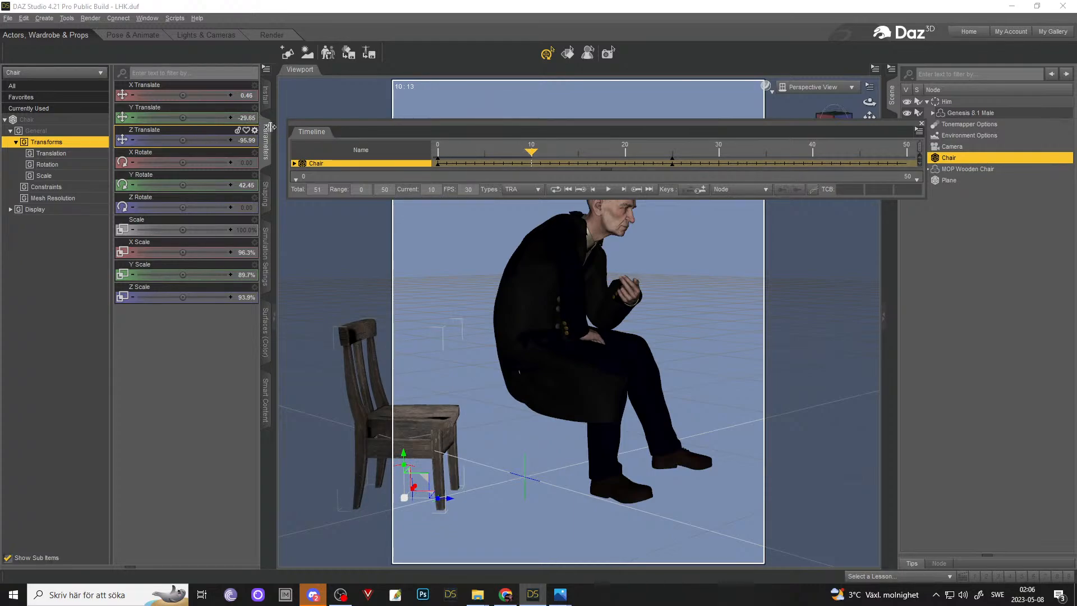
{"action": "left_click", "coordinate": [243, 118]}
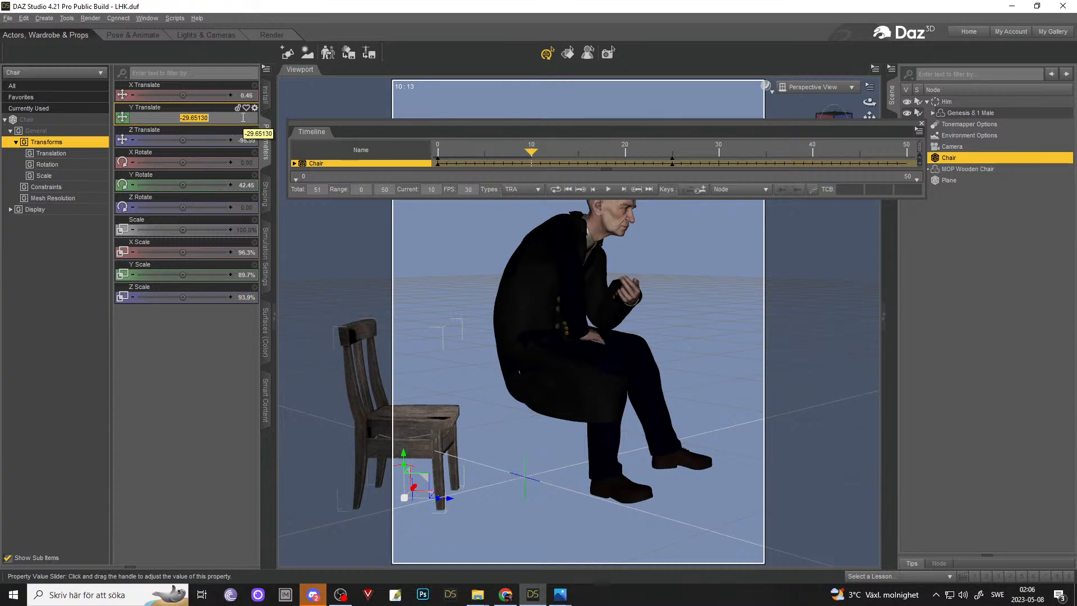
{"action": "type", "text": "0.28"}
{"action": "key", "text": "Return"}
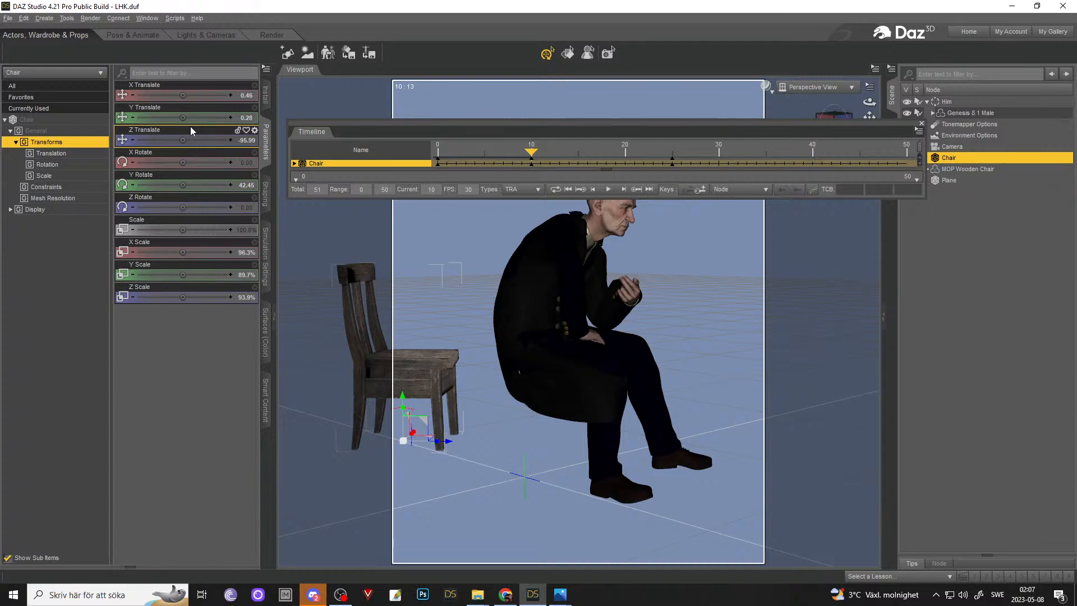
- Undo the Chair's last Y and Z Translate changes, and set its Z Translate to -108.53 at frame 0
{"action": "key", "text": "ctrl+z"}
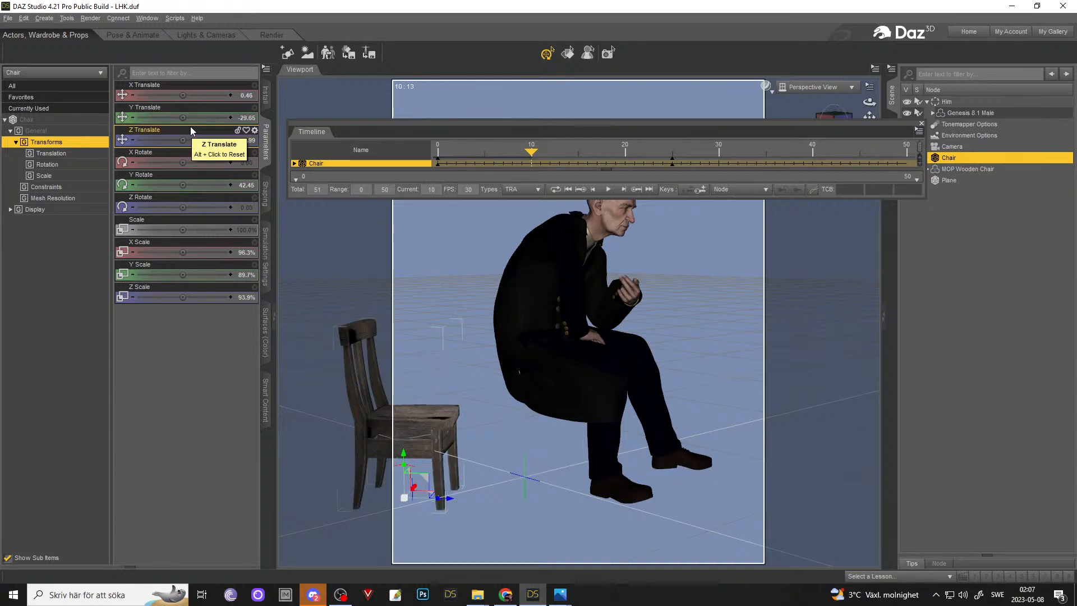
{"action": "key", "text": "ctrl+z"}
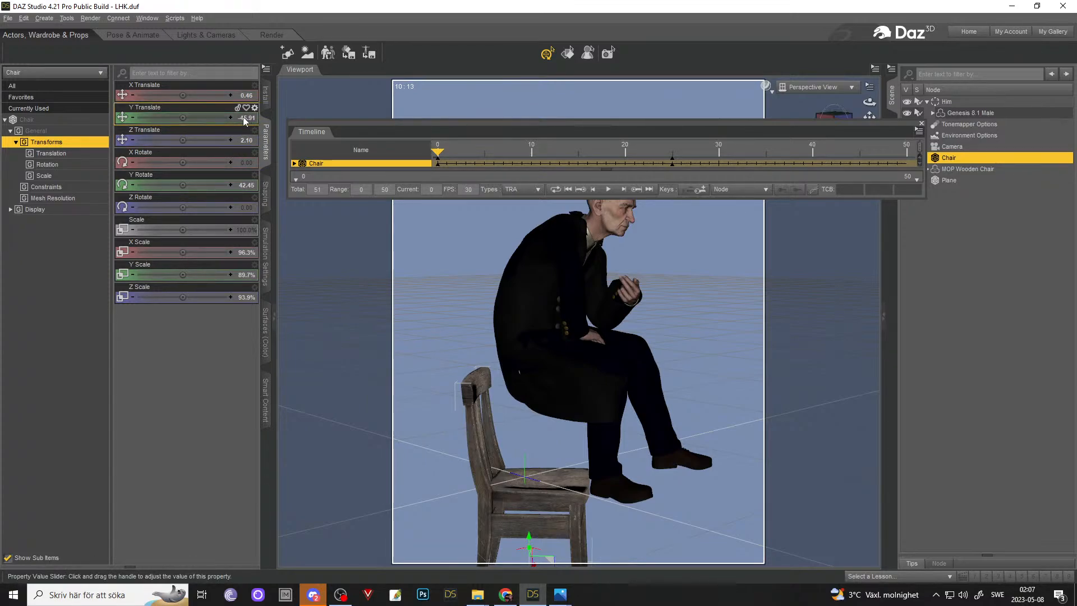
{"action": "left_click_drag", "start_coordinate": [182, 140], "coordinate": [157, 140]}
- Try copying the Chair's Y Translate value of -45.91 from frame 0 to frame 10, and undo the recent chair moves
{"action": "left_click", "coordinate": [194, 118]}
{"action": "key", "text": "ctrl+c"}
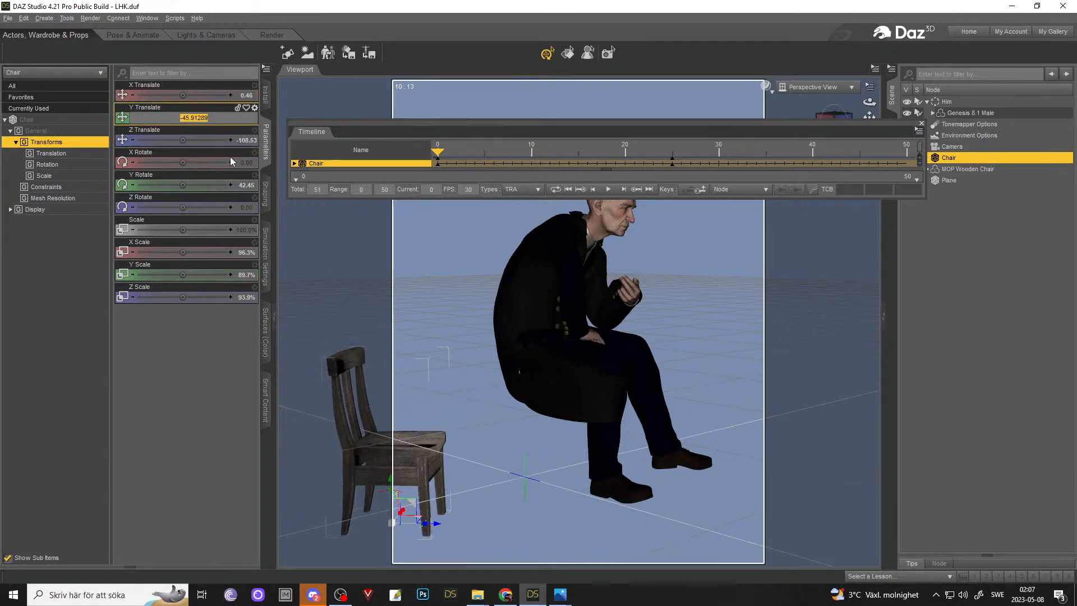
{"action": "key", "text": "Return"}
{"action": "left_click_drag", "start_coordinate": [437, 153], "coordinate": [524, 157]}
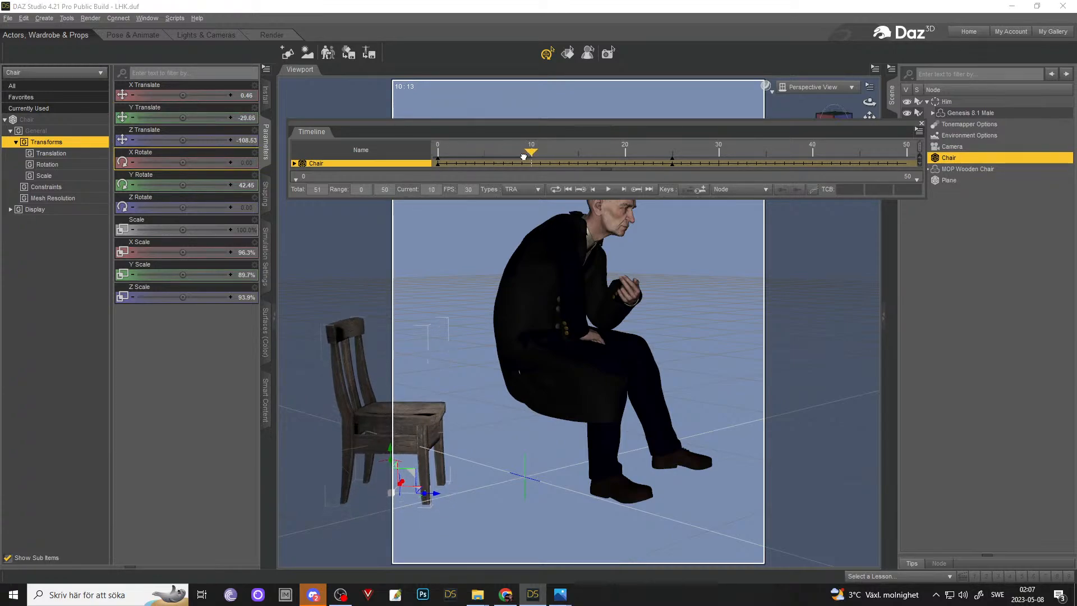
{"action": "left_click", "coordinate": [249, 117]}
{"action": "key", "text": "ctrl+v"}
{"action": "key", "text": "Return"}
{"action": "left_click_drag", "start_coordinate": [533, 154], "coordinate": [438, 153]}
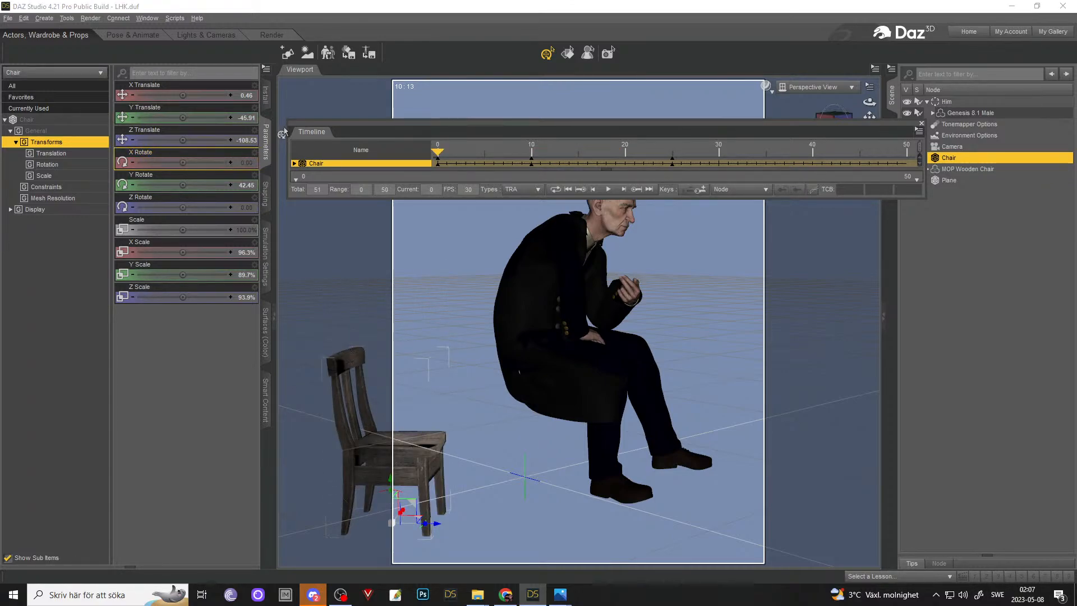
{"action": "key", "text": "ctrl+z"}
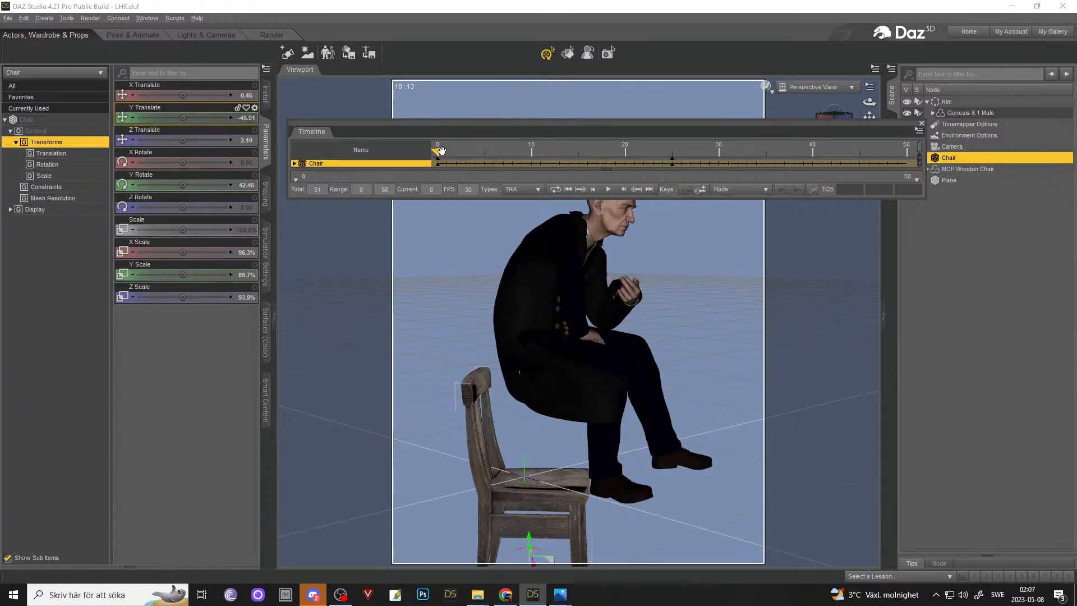
- Delete the Chair's keyframe at frame 25, enlarging the timeline to reach its row and shrinking it again
{"action": "left_click_drag", "start_coordinate": [870, 103], "coordinate": [897, 102]}
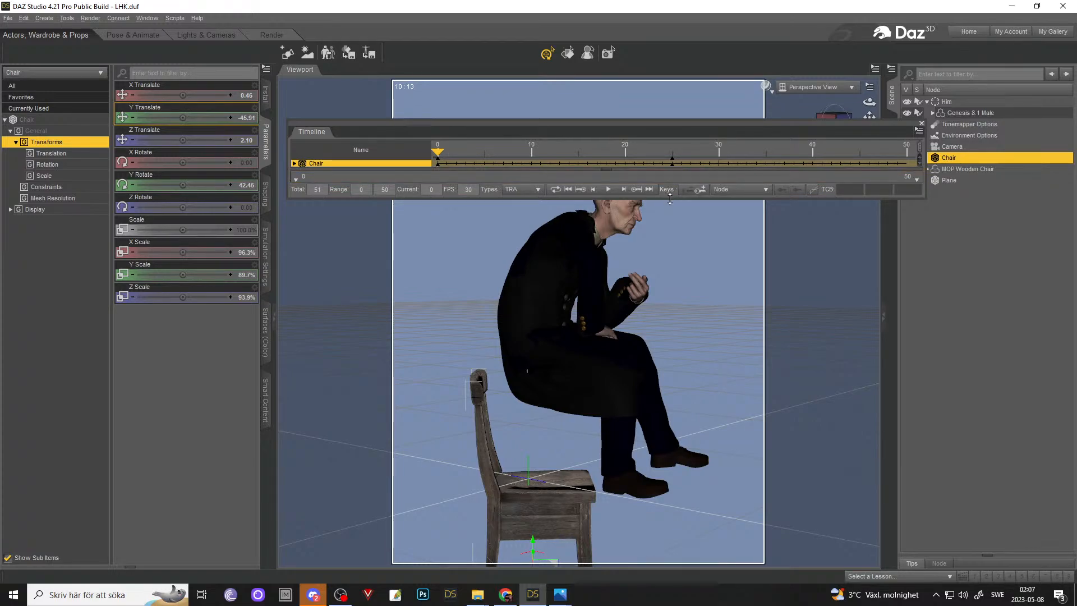
{"action": "left_click_drag", "start_coordinate": [668, 197], "coordinate": [658, 291]}
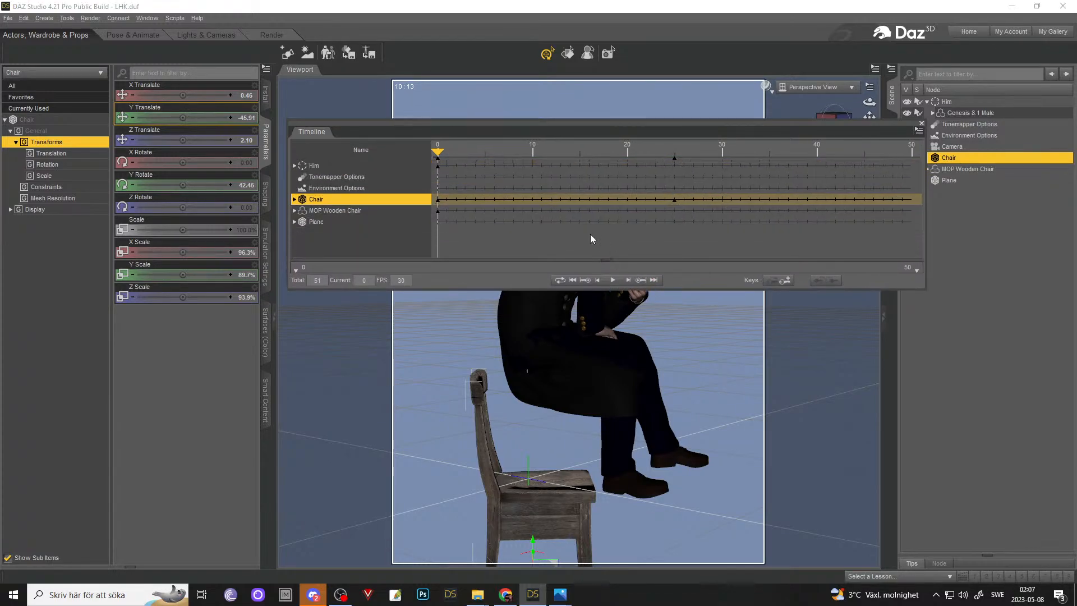
{"action": "left_click", "coordinate": [674, 198]}
{"action": "right_click", "coordinate": [675, 199]}
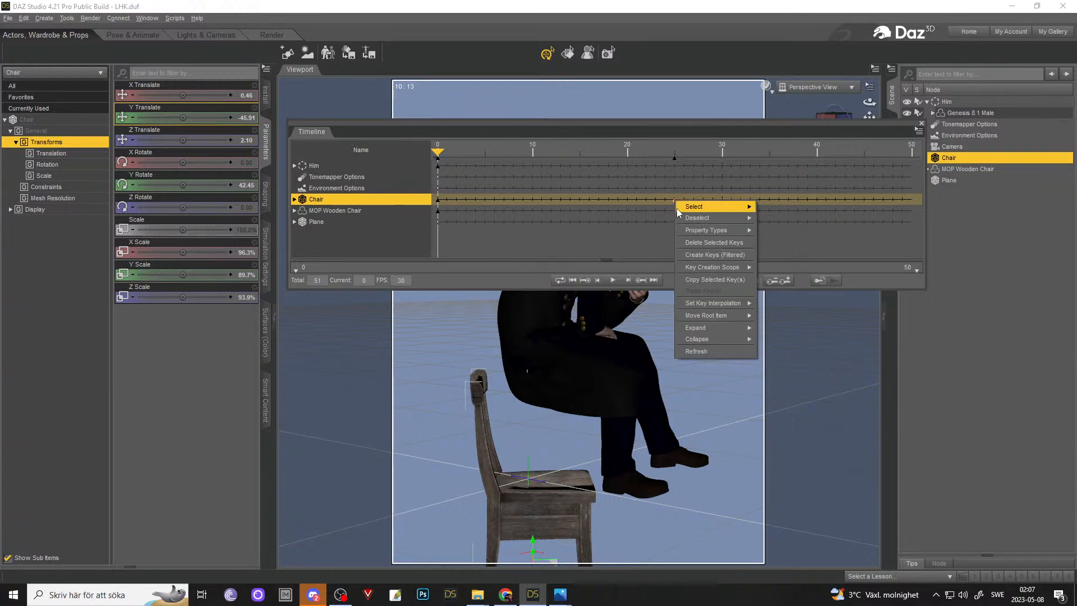
{"action": "mouse_move", "coordinate": [682, 220]}
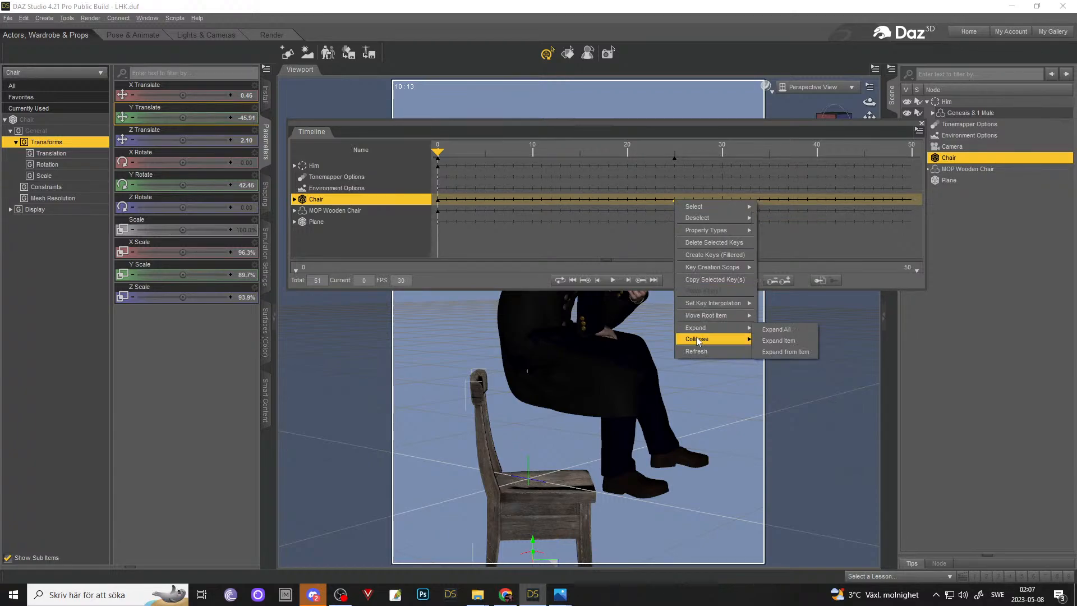
{"action": "left_click", "coordinate": [696, 255]}
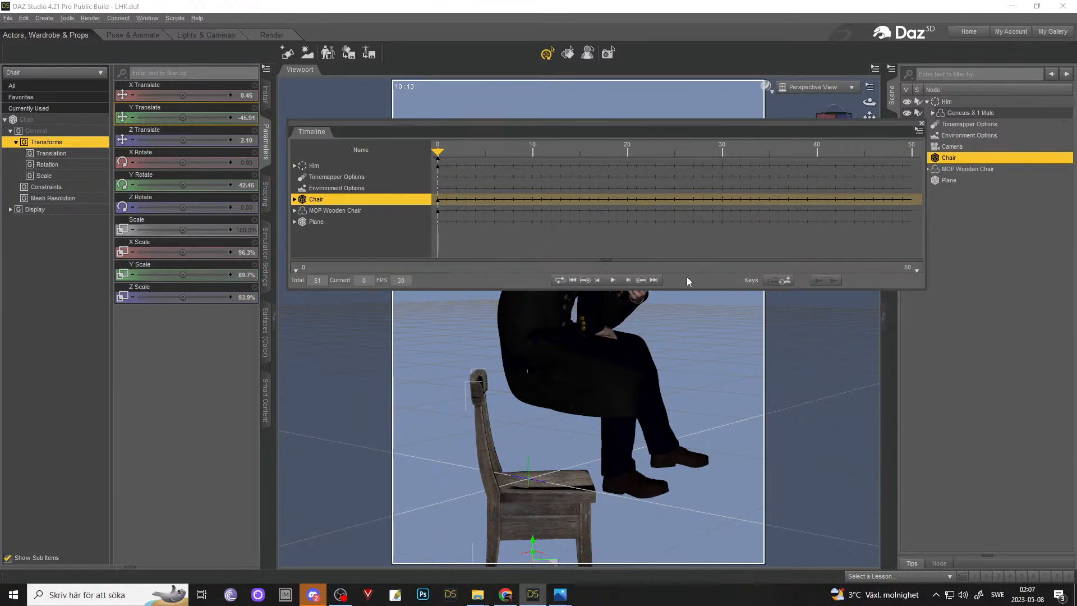
{"action": "left_click_drag", "start_coordinate": [685, 288], "coordinate": [696, 205]}
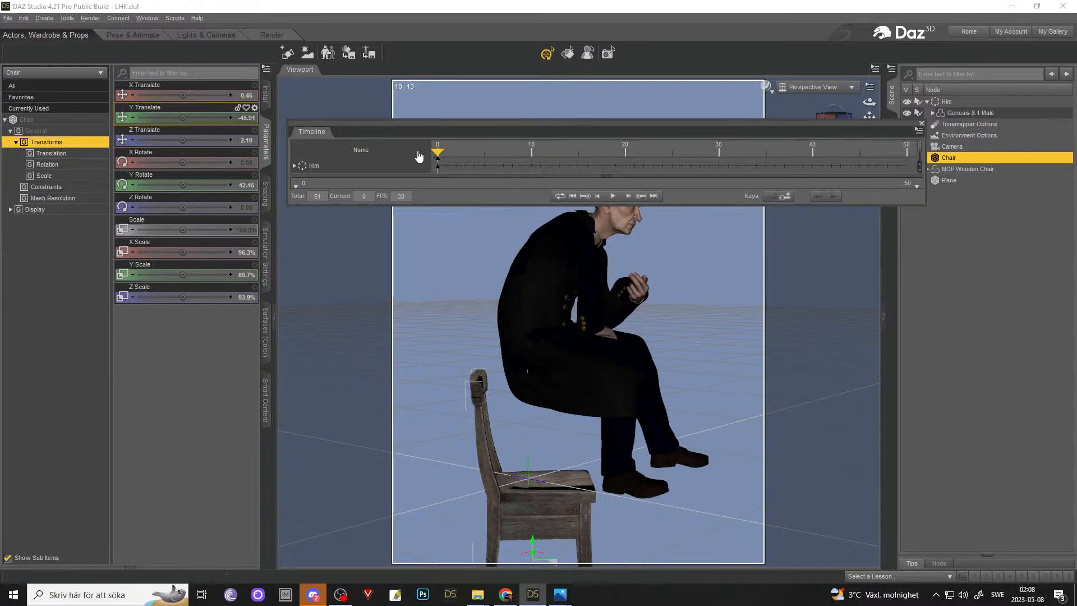
- Set the Chair's Y Translate to 0.28 at frame 0
{"action": "left_click_drag", "start_coordinate": [438, 152], "coordinate": [398, 165]}
{"action": "double_click", "coordinate": [243, 119]}
{"action": "type", "text": "0,28"}
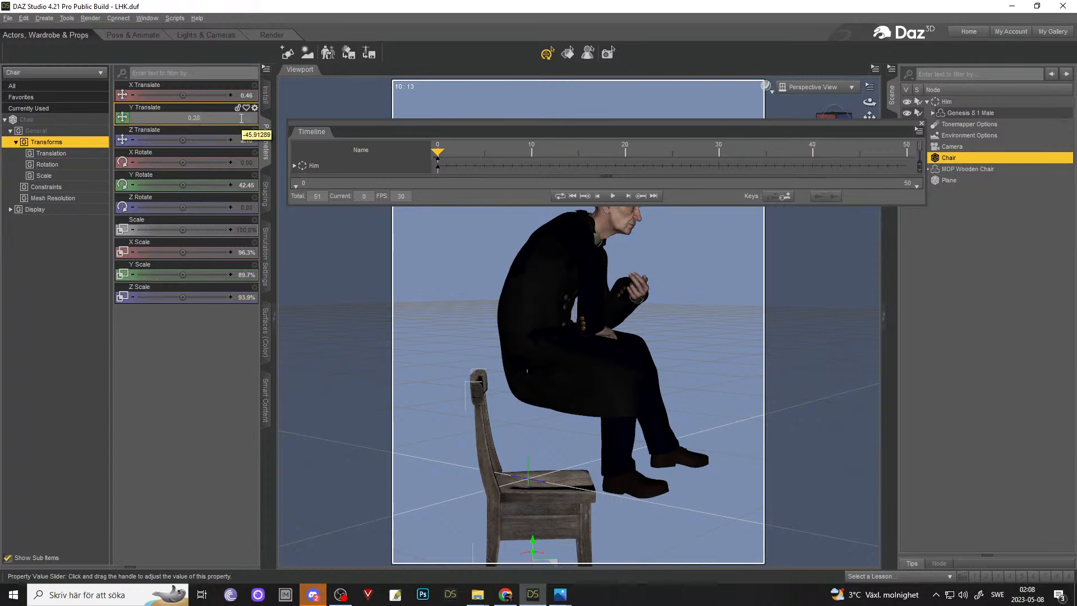
{"action": "key", "text": "Return"}
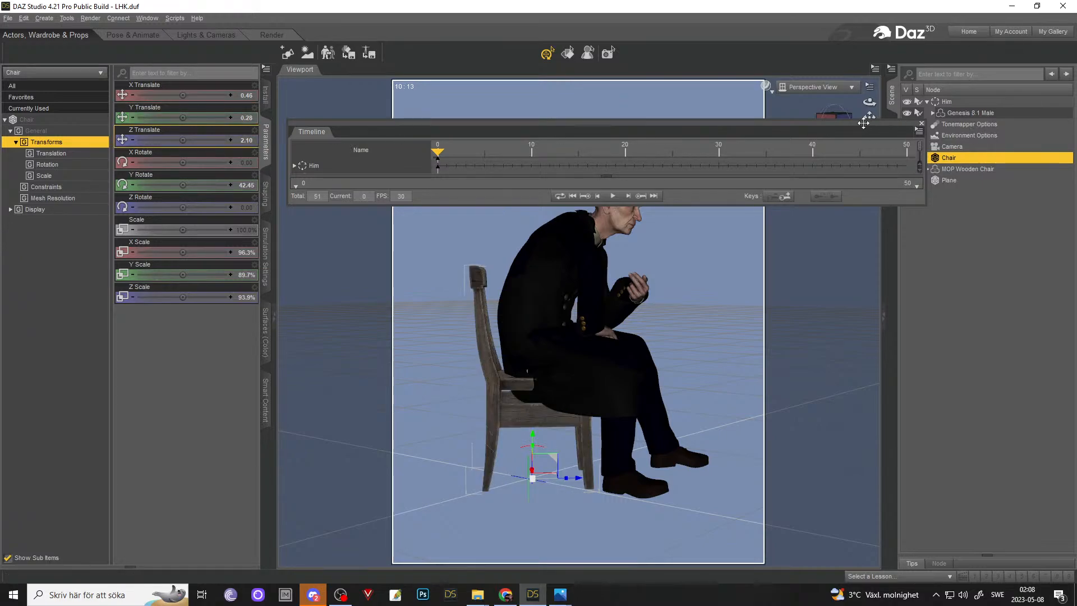
- Expand Genesis 8.1 Male in the scene hierarchy, and set the Chair's Y Translate to -37.80 and Z Translate to -83.80 at frame 0
{"action": "left_click_drag", "start_coordinate": [863, 123], "coordinate": [773, 97]}
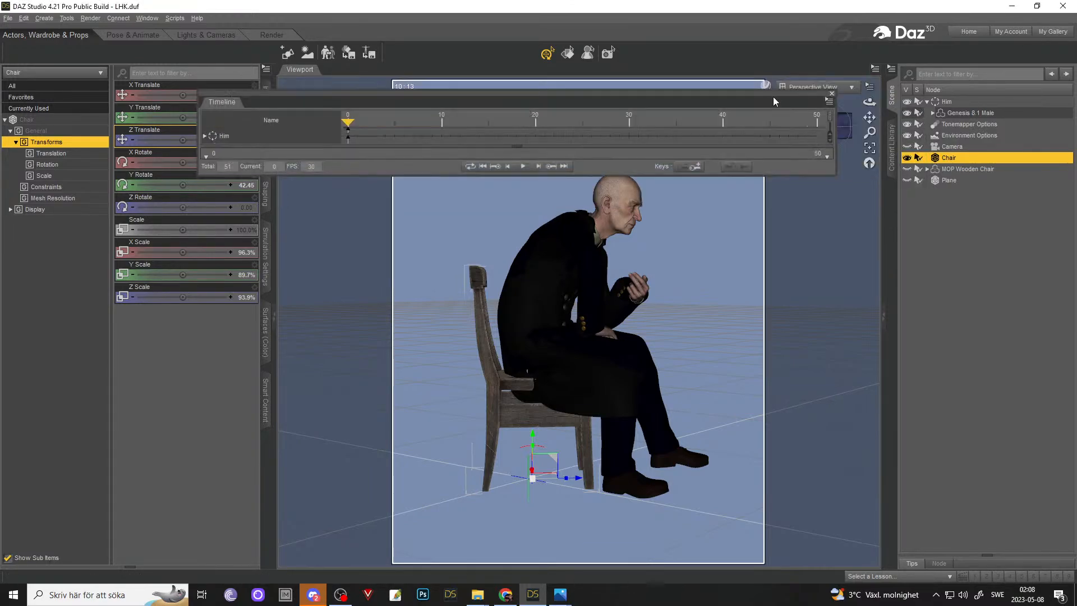
{"action": "left_click", "coordinate": [932, 113]}
{"action": "mouse_move", "coordinate": [869, 102]}
{"action": "left_mouse_down"}
{"action": "mouse_move", "coordinate": [885, 101]}
{"action": "mouse_move", "coordinate": [869, 102]}
{"action": "left_mouse_up"}
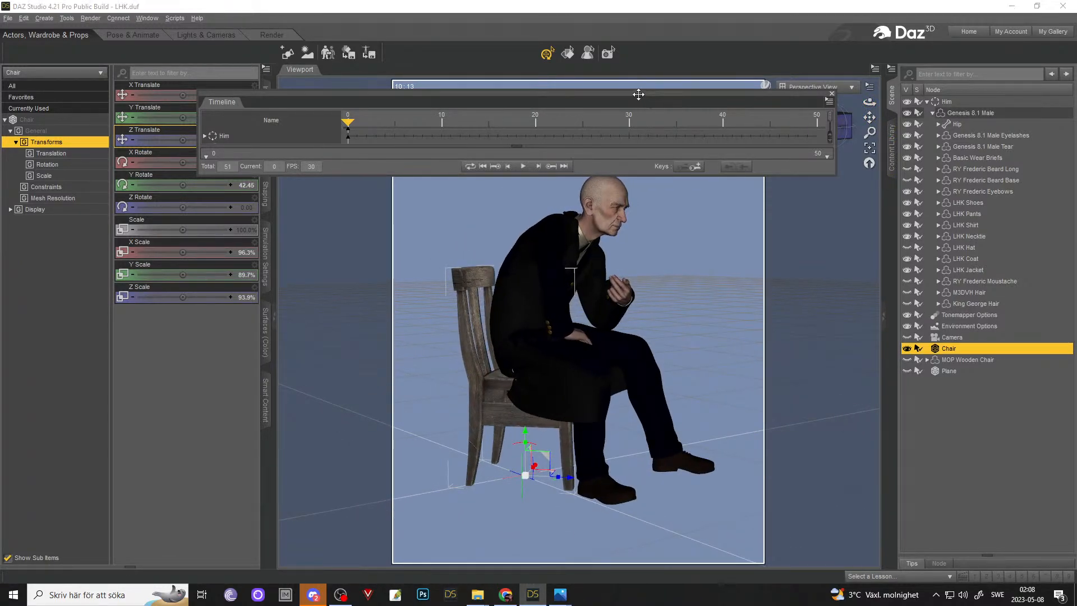
{"action": "left_click_drag", "start_coordinate": [639, 94], "coordinate": [741, 93]}
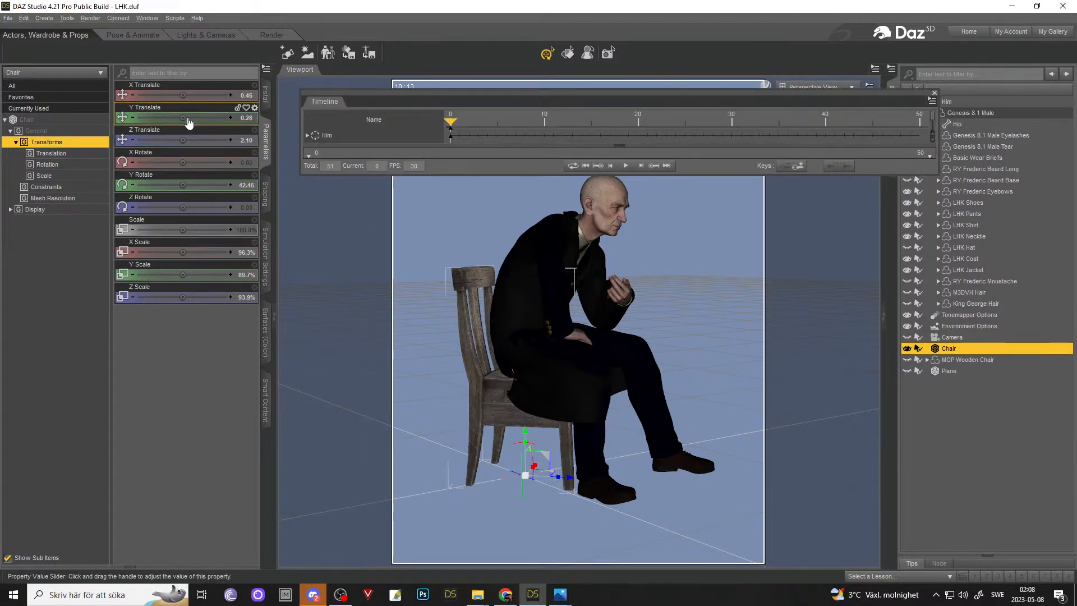
{"action": "mouse_move", "coordinate": [188, 122]}
{"action": "left_mouse_down"}
{"action": "mouse_move", "coordinate": [169, 119]}
{"action": "mouse_move", "coordinate": [188, 117]}
{"action": "left_mouse_up"}
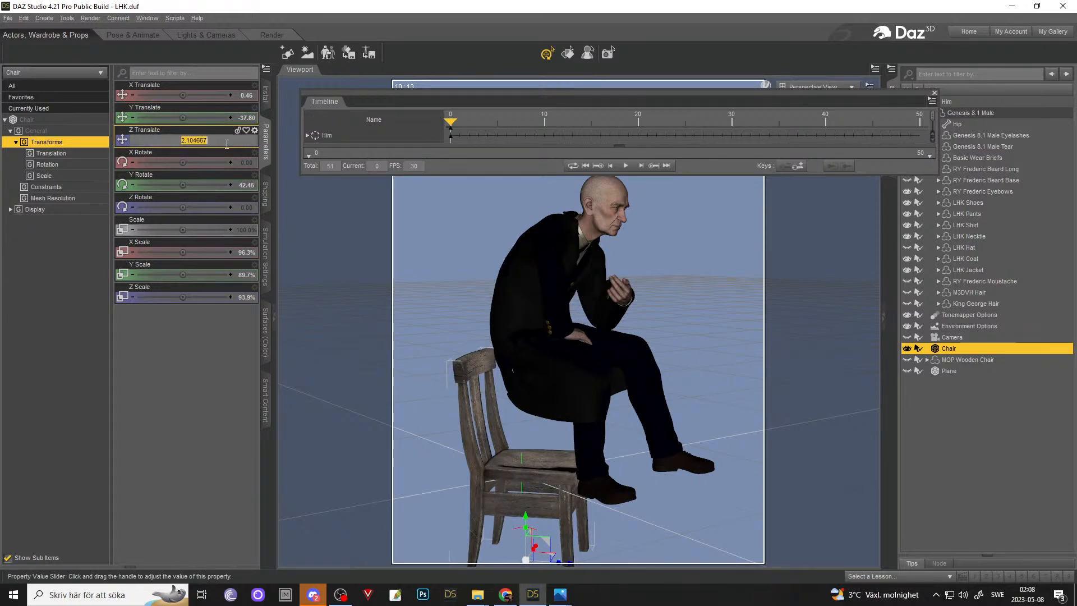
{"action": "mouse_move", "coordinate": [174, 140]}
{"action": "left_mouse_down"}
{"action": "mouse_move", "coordinate": [163, 139]}
{"action": "mouse_move", "coordinate": [185, 139]}
{"action": "left_mouse_up"}
- Set the Chair's Z Translate to 2.1 at frame 25
{"action": "left_click_drag", "start_coordinate": [450, 130], "coordinate": [682, 131]}
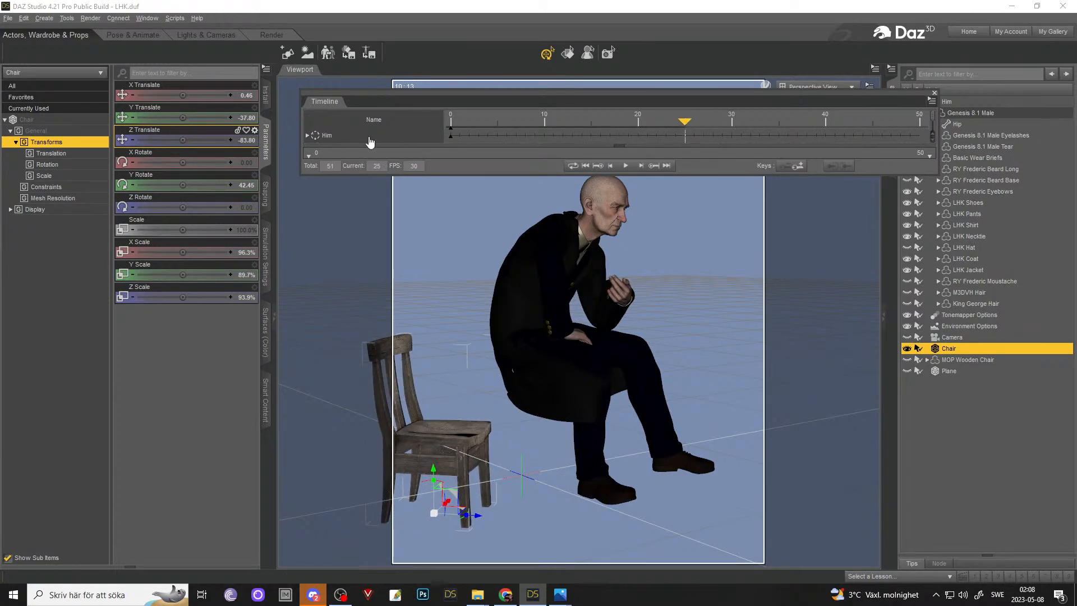
{"action": "left_click", "coordinate": [244, 141]}
{"action": "type", "text": "2.1"}
{"action": "key", "text": "Return"}
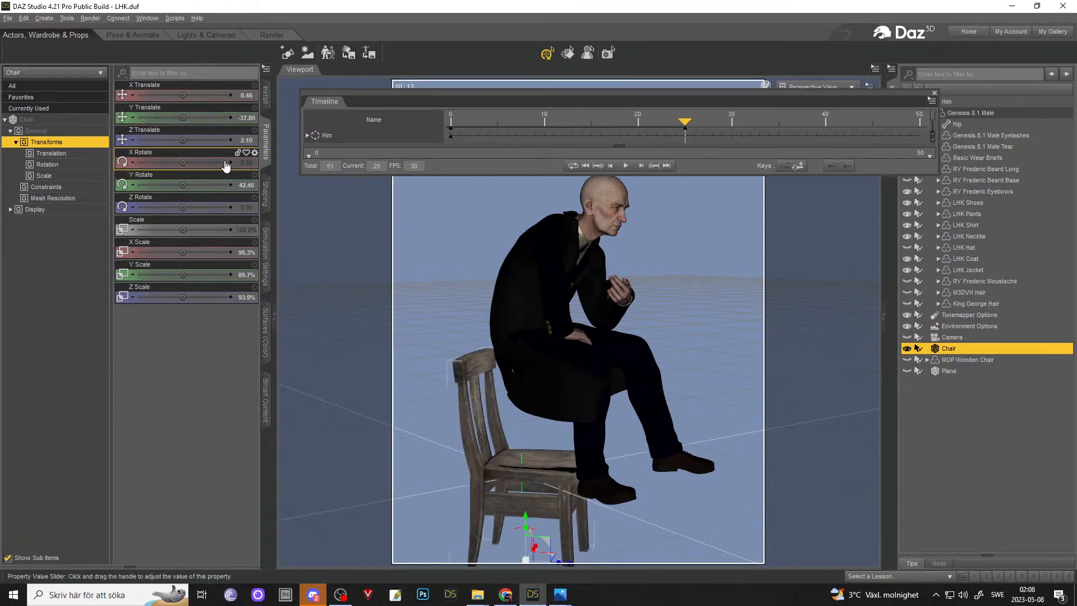
- Try a Y Translate of 0.28 for the Chair at frame 25
{"action": "left_click", "coordinate": [245, 118]}
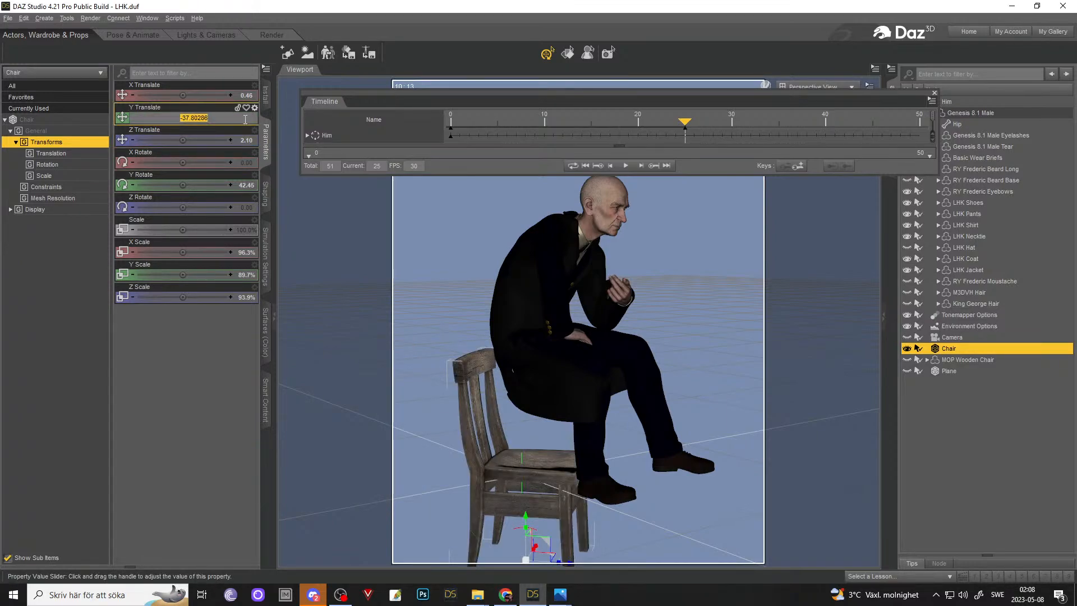
{"action": "type", "text": "0.28"}
{"action": "key", "text": "Return"}
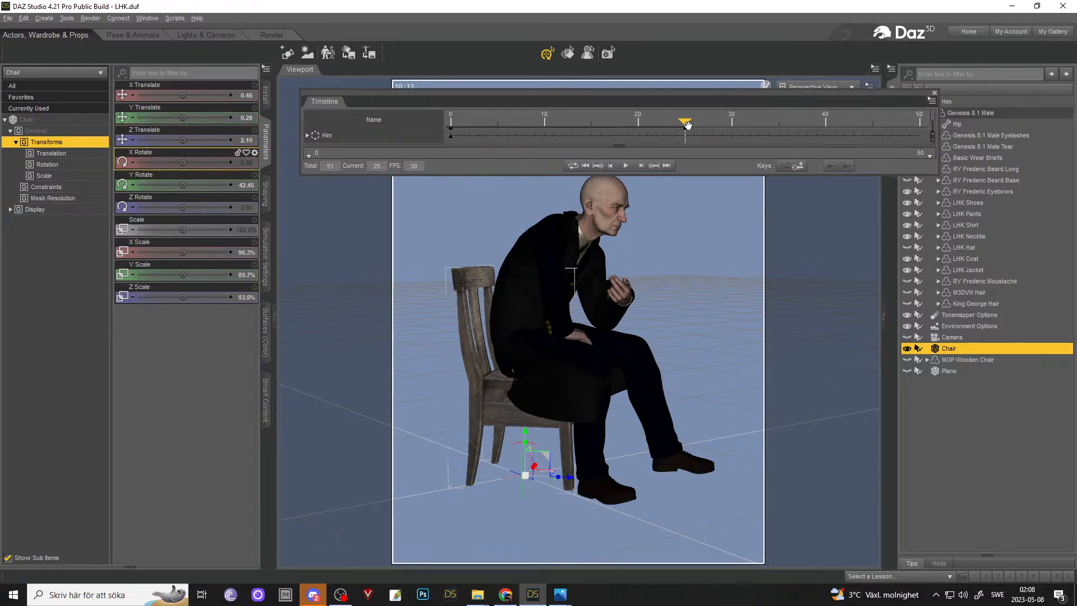
- Set the Chair's Y Translate to 0.28 at frame 28
{"action": "left_click_drag", "start_coordinate": [688, 124], "coordinate": [706, 126]}
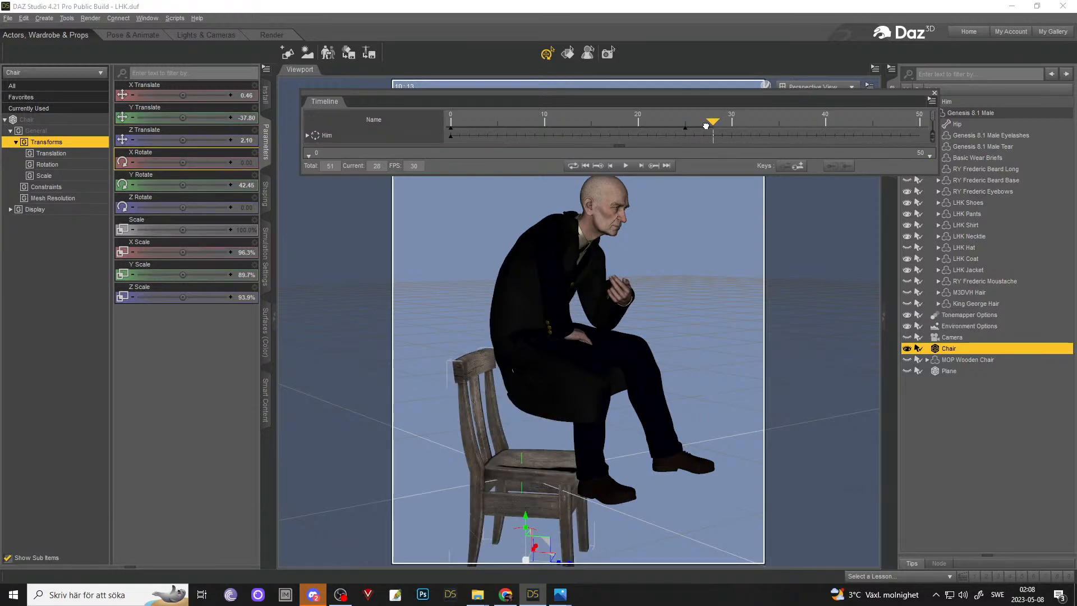
{"action": "left_click", "coordinate": [243, 117]}
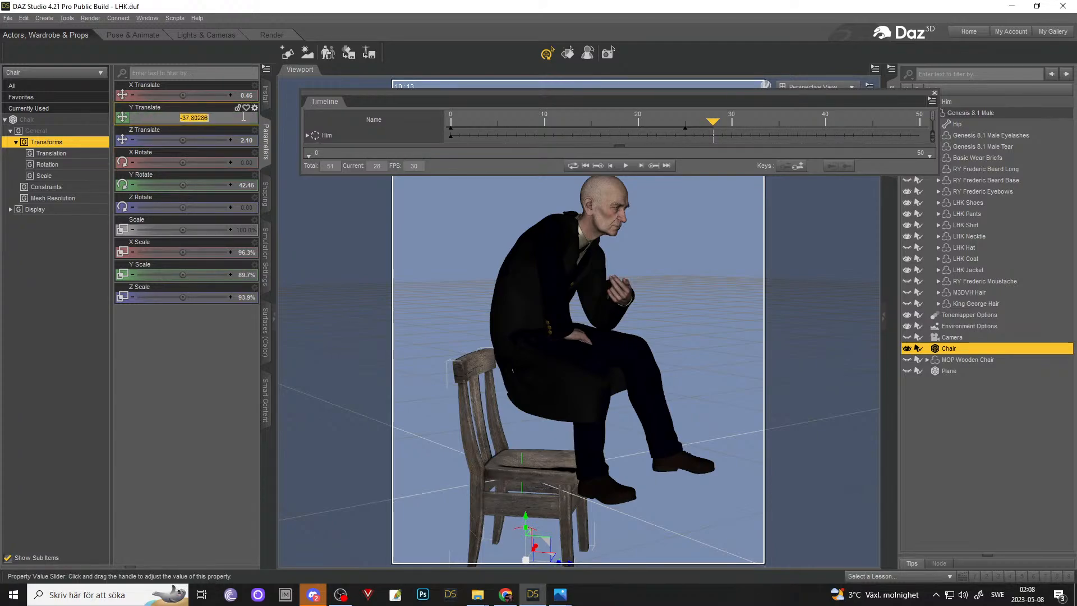
{"action": "type", "text": "0"}
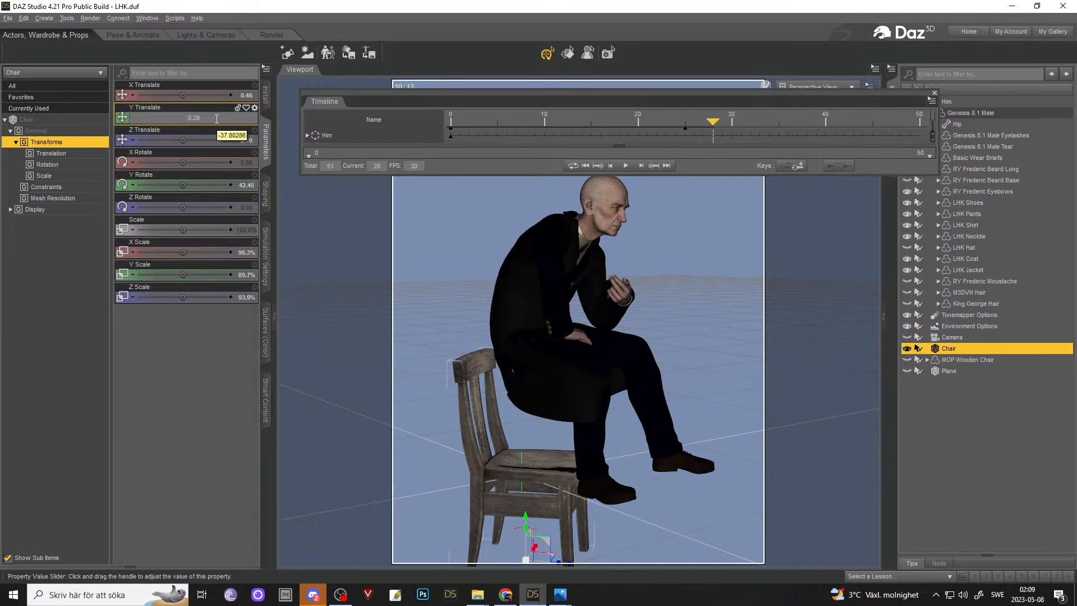
{"action": "type", "text": ".28"}
{"action": "key", "text": "Return"}
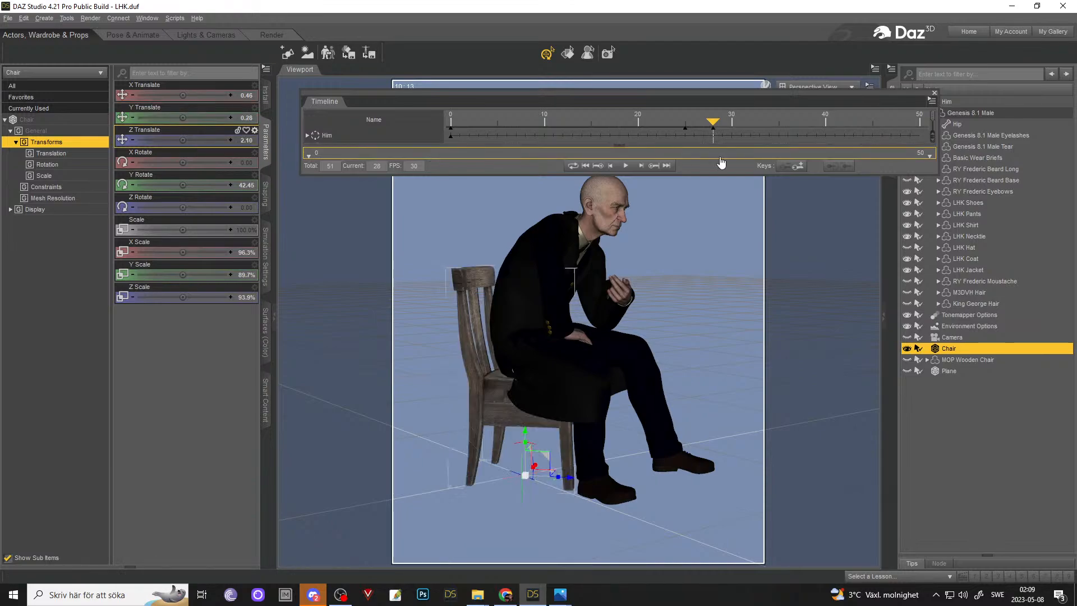
- Return to frame 0 and run the dForce simulation over the timeline play range
{"action": "left_click_drag", "start_coordinate": [713, 121], "coordinate": [272, 116]}
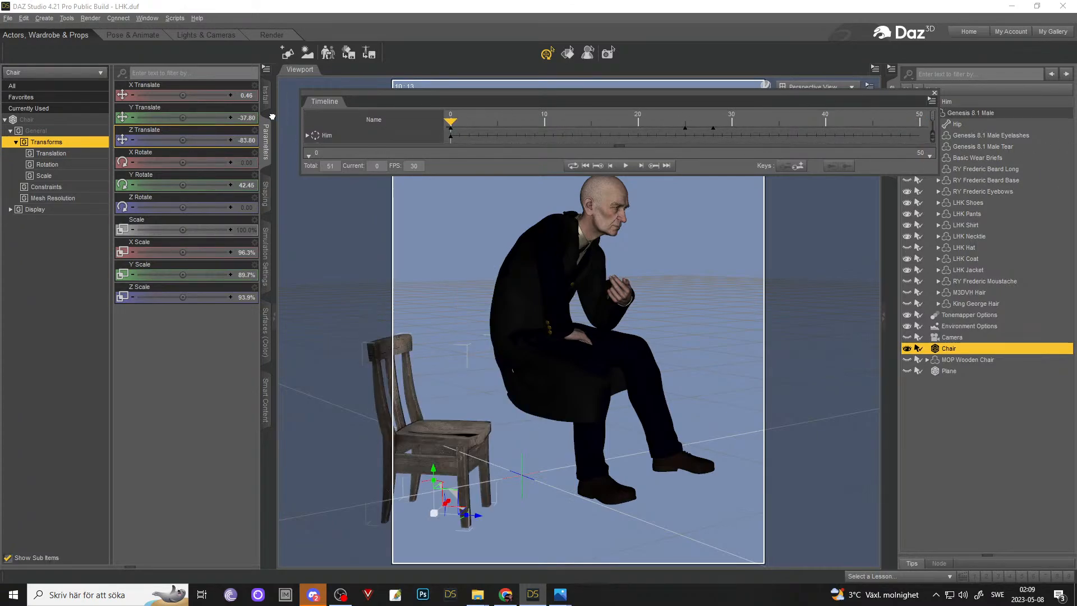
{"action": "left_click", "coordinate": [264, 270]}
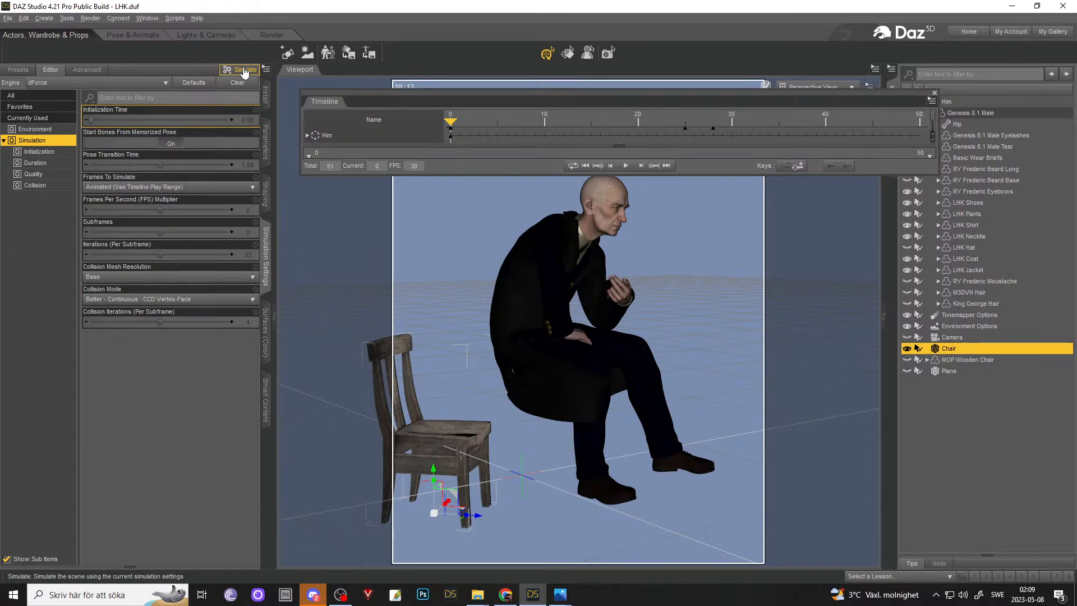
{"action": "left_click", "coordinate": [244, 71]}
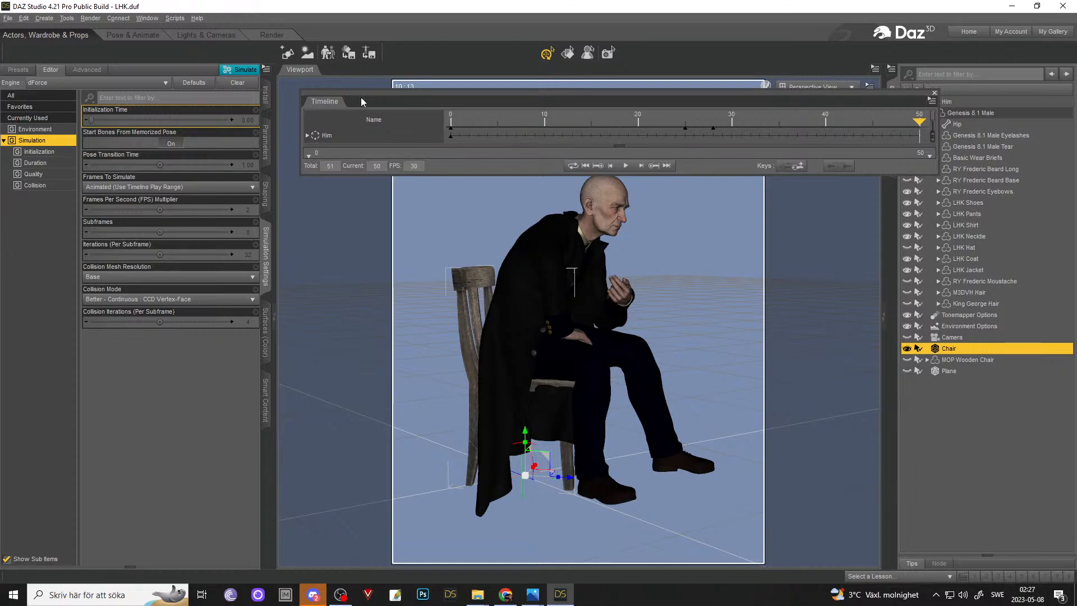
- Examine the simulated coat's drape over the chair from the side and front at frame 50, docking the timeline
{"action": "left_click_drag", "start_coordinate": [505, 95], "coordinate": [569, 114]}
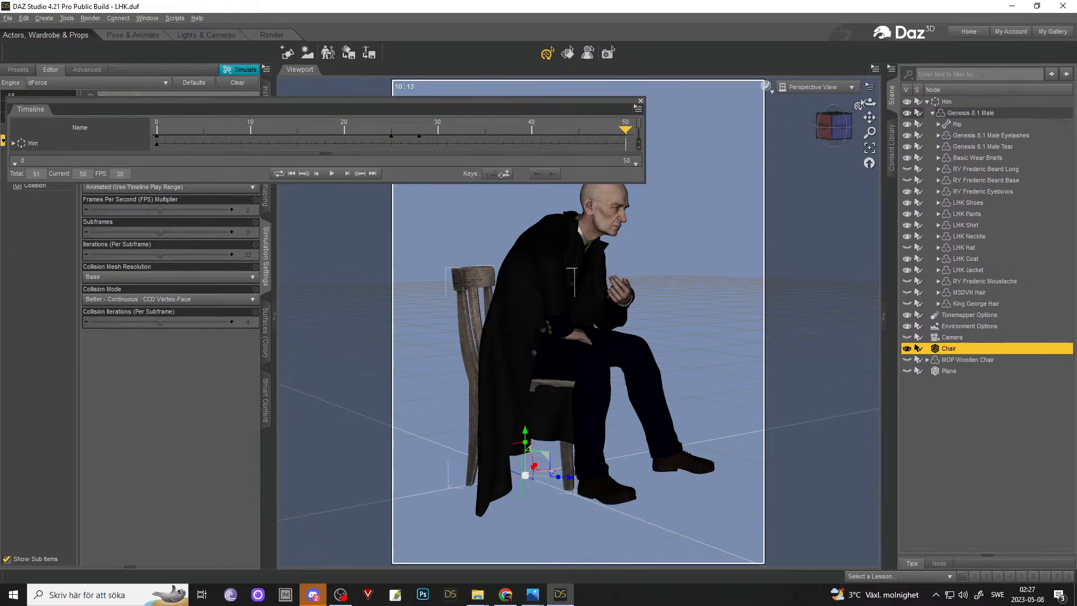
{"action": "left_click_drag", "start_coordinate": [869, 102], "coordinate": [836, 102]}
{"action": "left_click", "coordinate": [852, 128]}
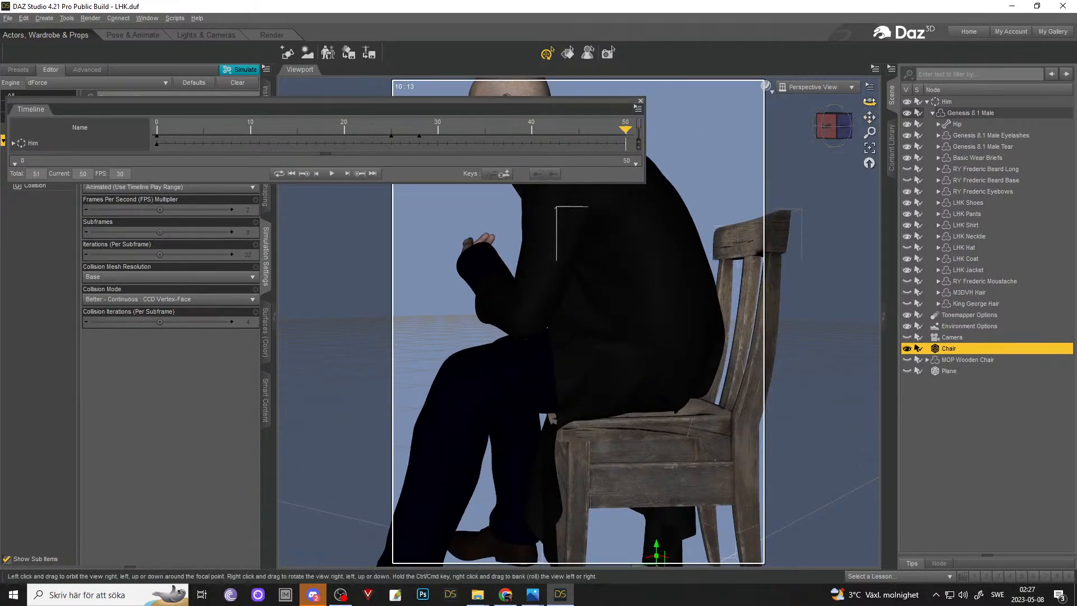
{"action": "left_click", "coordinate": [844, 127]}
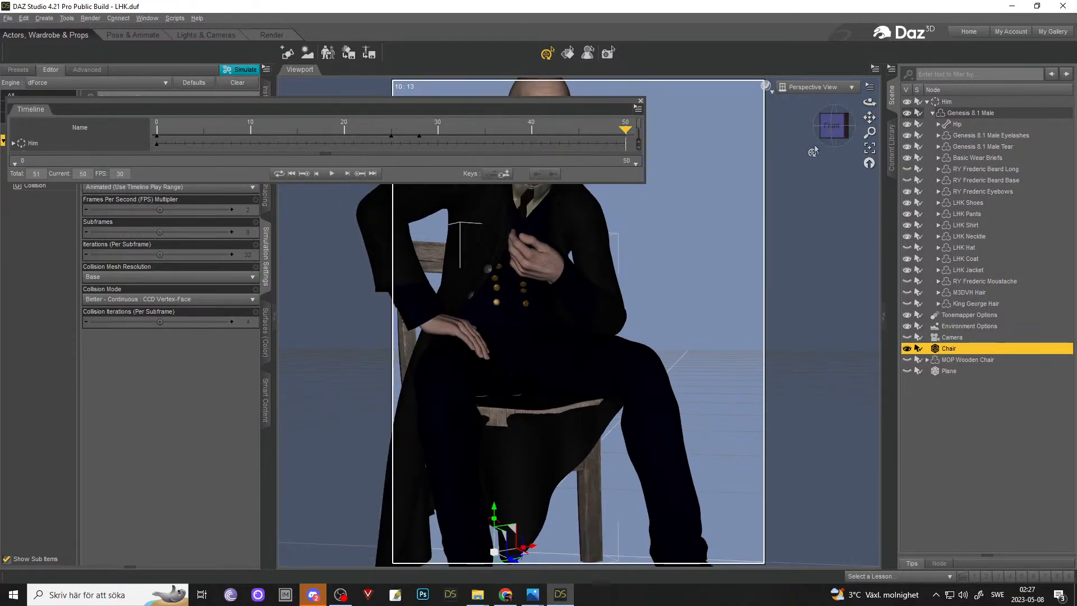
{"action": "left_click_drag", "start_coordinate": [869, 119], "coordinate": [718, 56]}
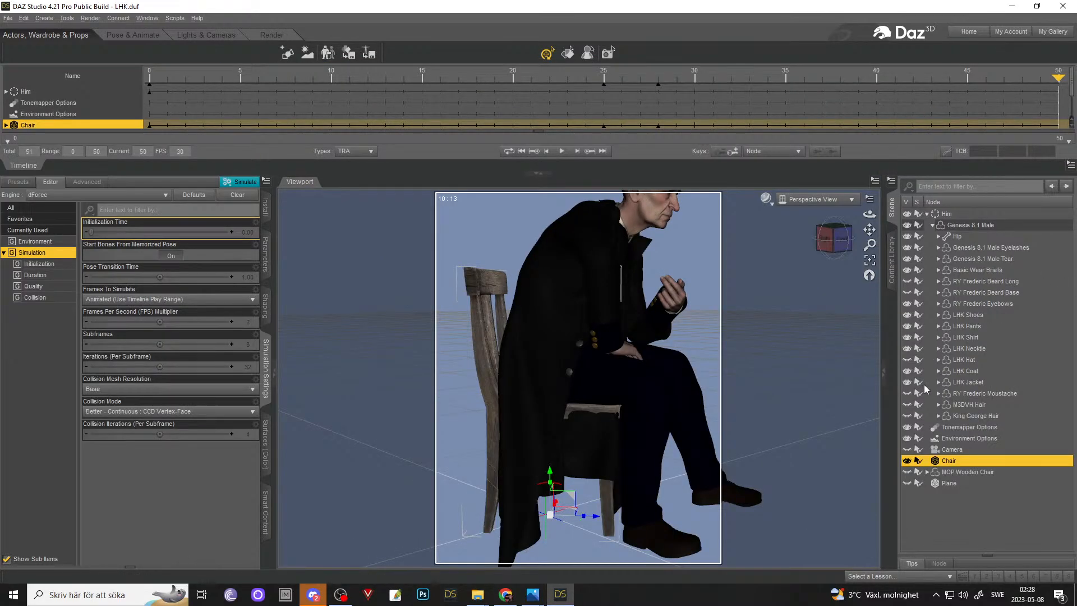
{"action": "left_click_drag", "start_coordinate": [869, 213], "coordinate": [830, 220]}
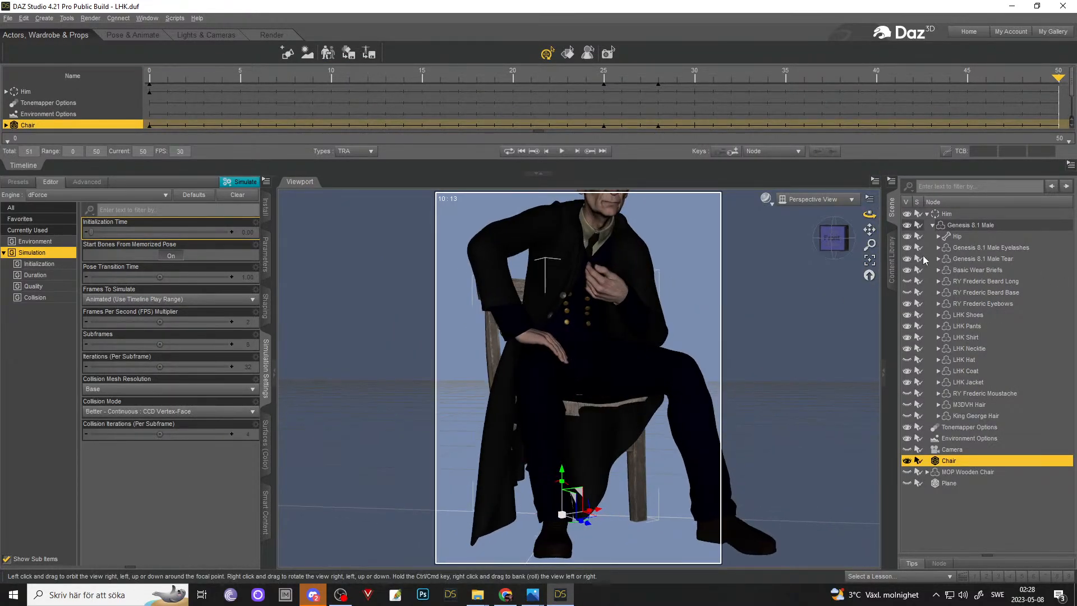
- Examine the LHK Coat's surface groups, checking the General, Simulation and Geometry settings of the CoatPockets surface
{"action": "left_click", "coordinate": [966, 371]}
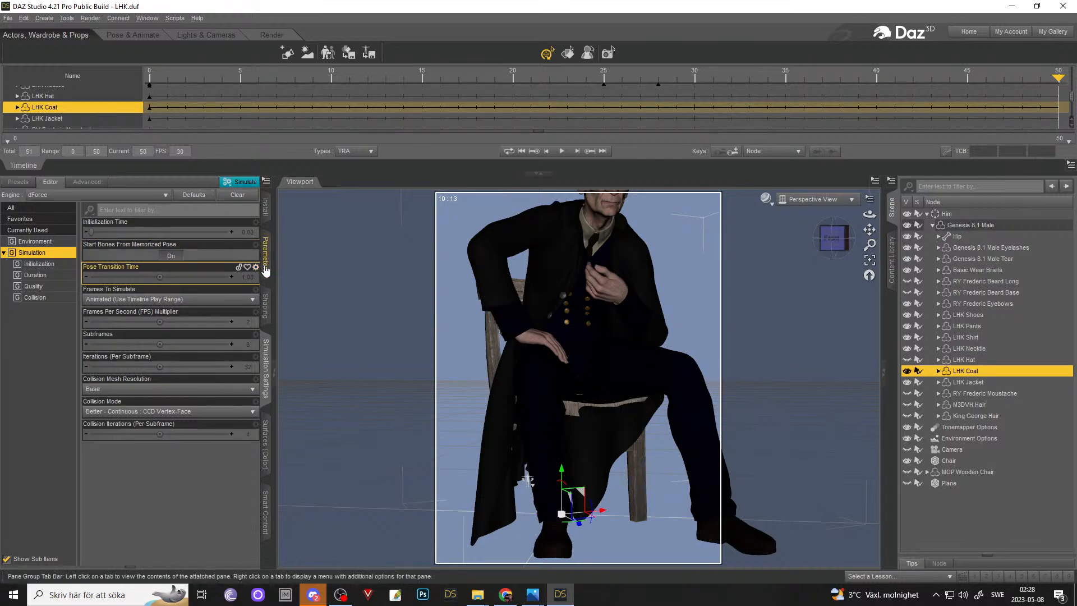
{"action": "left_click", "coordinate": [266, 446]}
{"action": "left_click", "coordinate": [8, 241]}
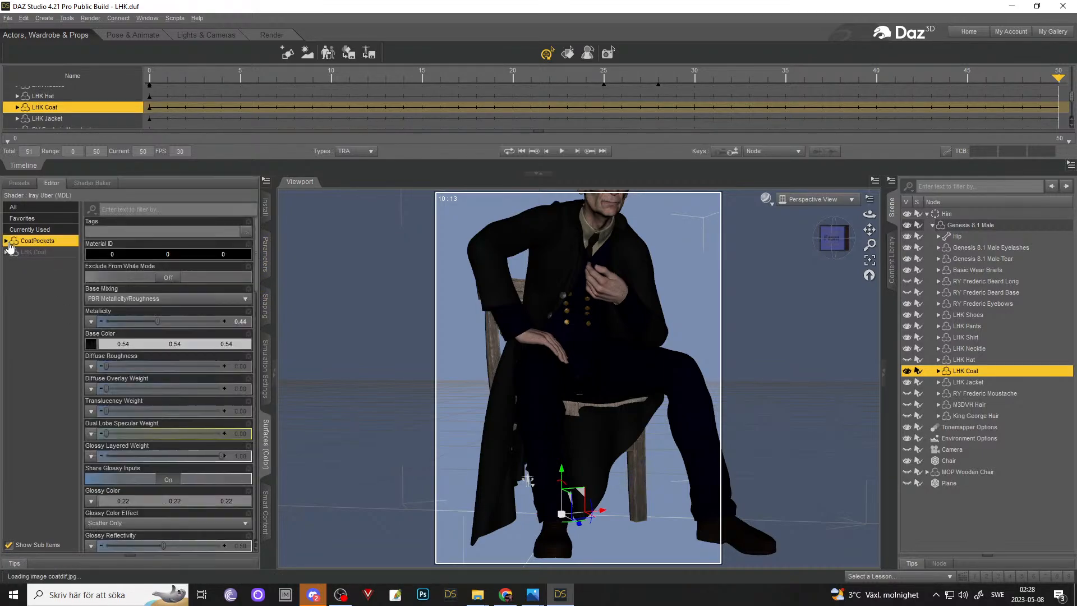
{"action": "left_click", "coordinate": [6, 241]}
{"action": "left_click", "coordinate": [6, 263]}
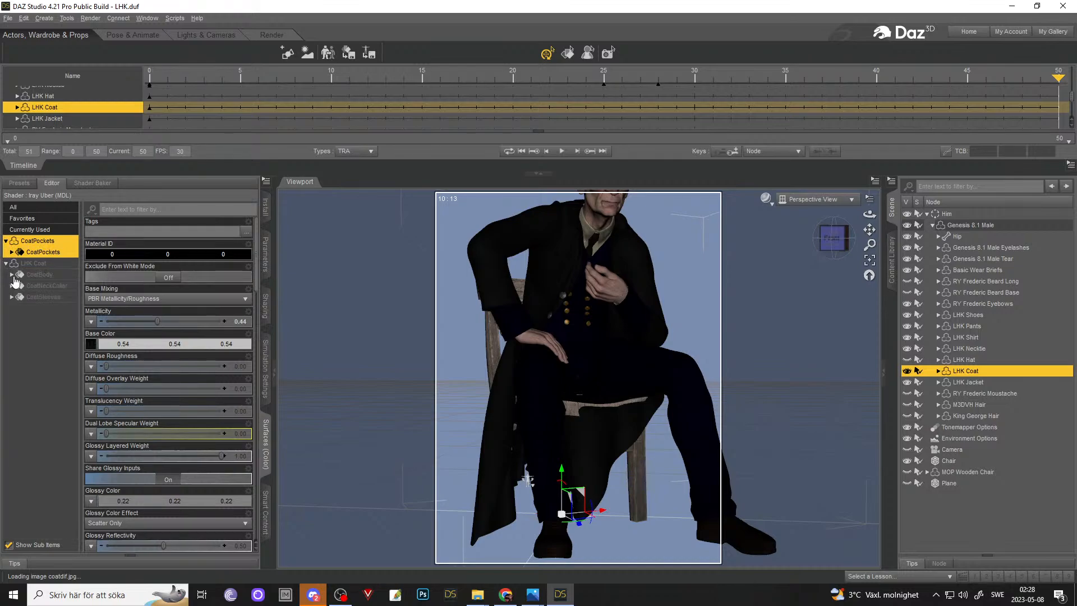
{"action": "left_click", "coordinate": [33, 264]}
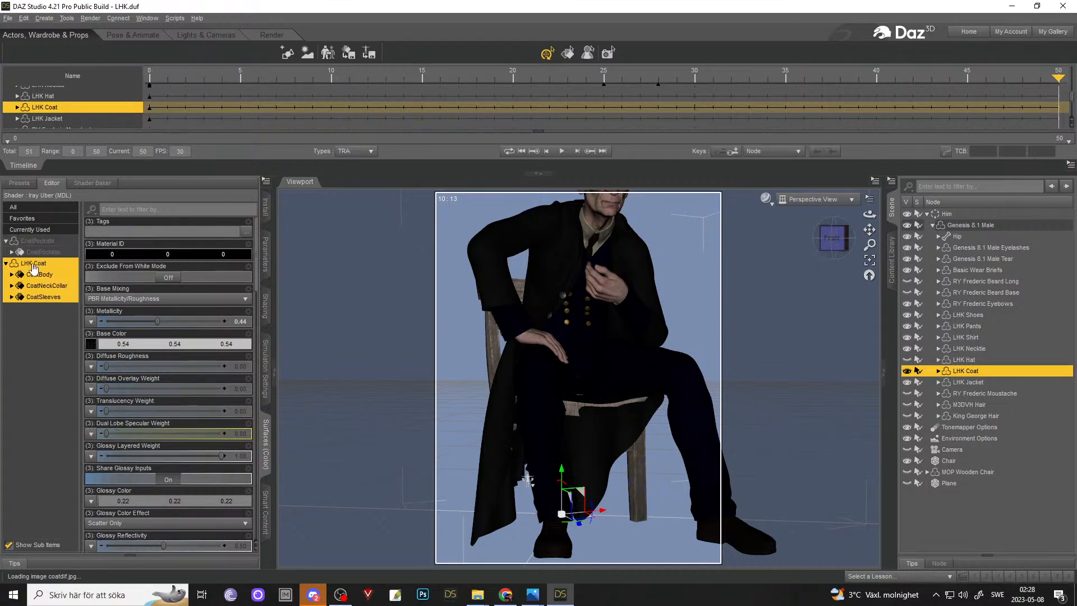
{"action": "left_click", "coordinate": [38, 252]}
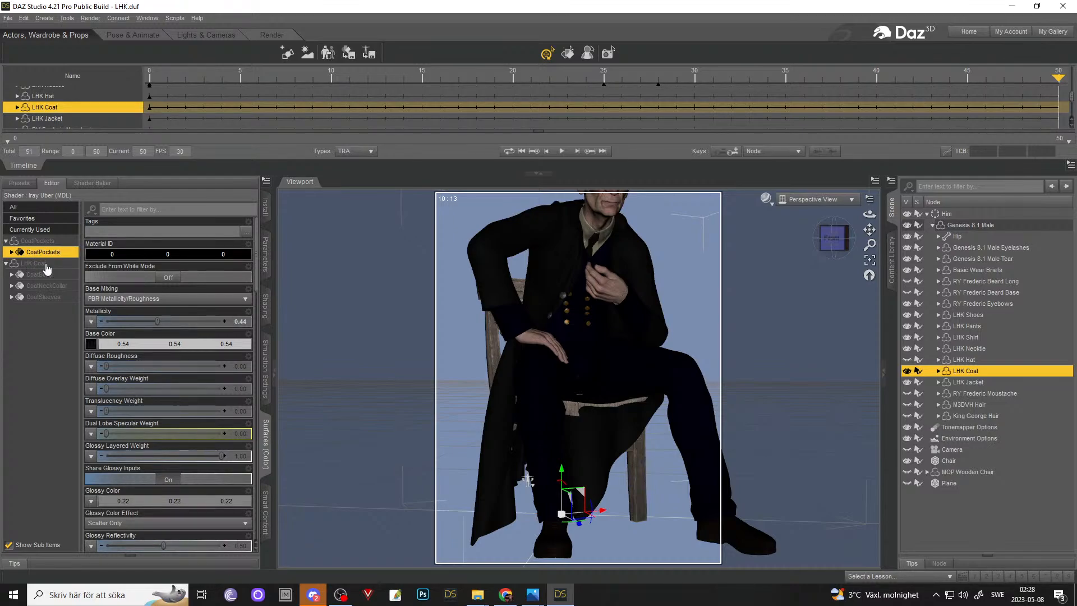
{"action": "left_click", "coordinate": [11, 252]}
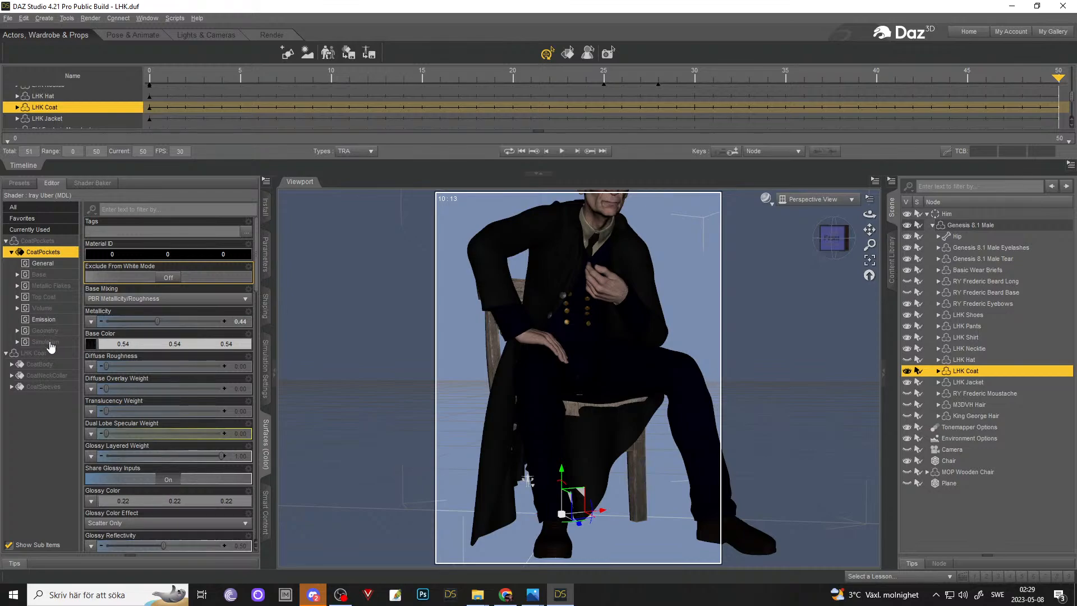
{"action": "left_click", "coordinate": [48, 266]}
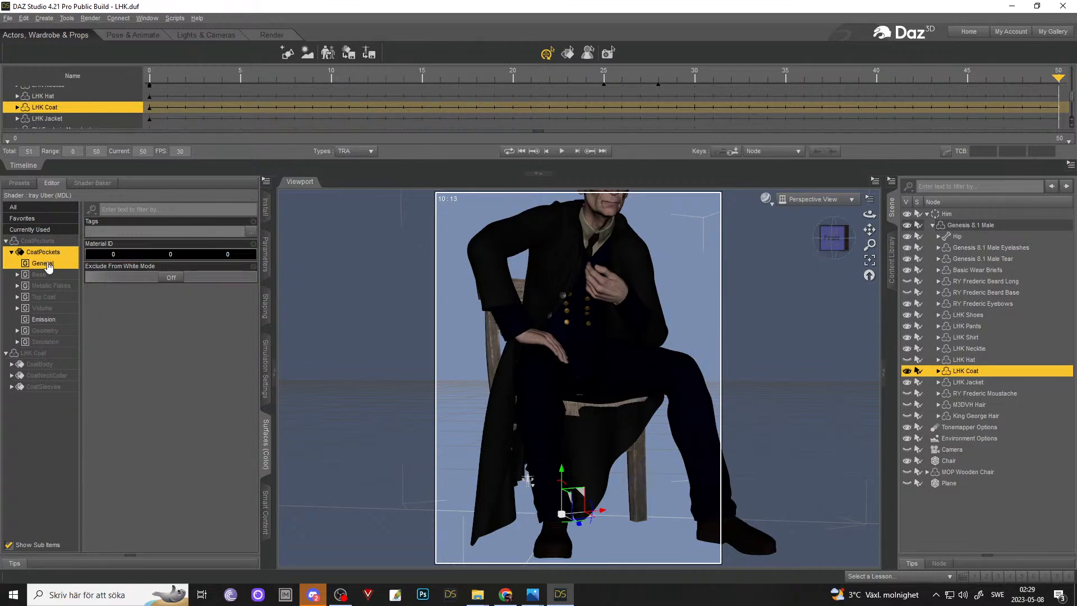
{"action": "left_click", "coordinate": [49, 301]}
{"action": "left_click", "coordinate": [50, 319]}
{"action": "left_click", "coordinate": [52, 330]}
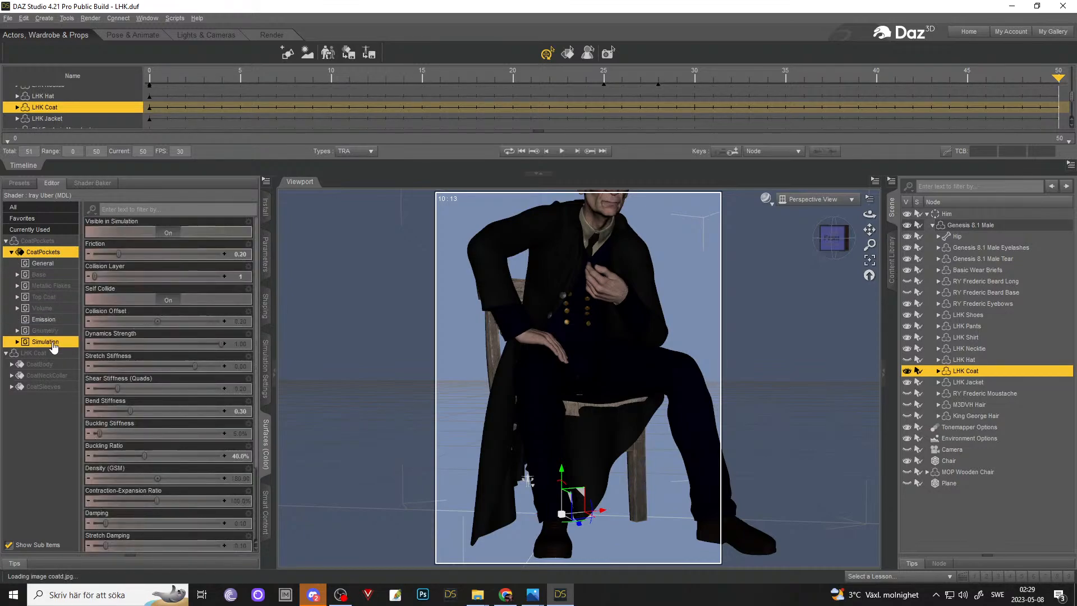
- Inspect the Geometry settings of the LHK Coat's CoatSleeves surface
{"action": "left_click", "coordinate": [12, 365]}
{"action": "left_click", "coordinate": [12, 364]}
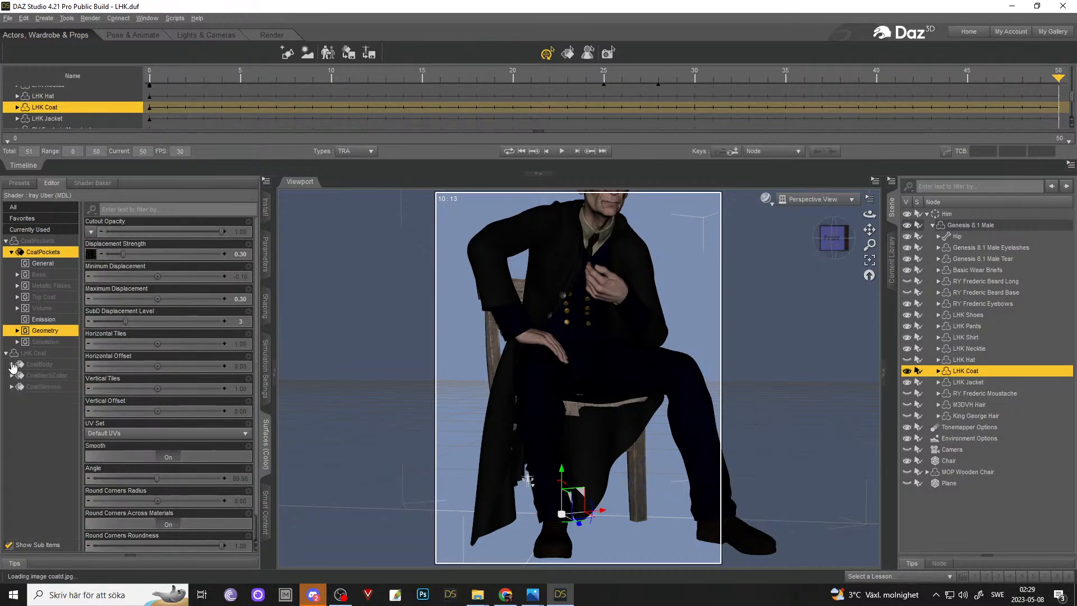
{"action": "left_click", "coordinate": [30, 355]}
{"action": "left_click", "coordinate": [42, 386]}
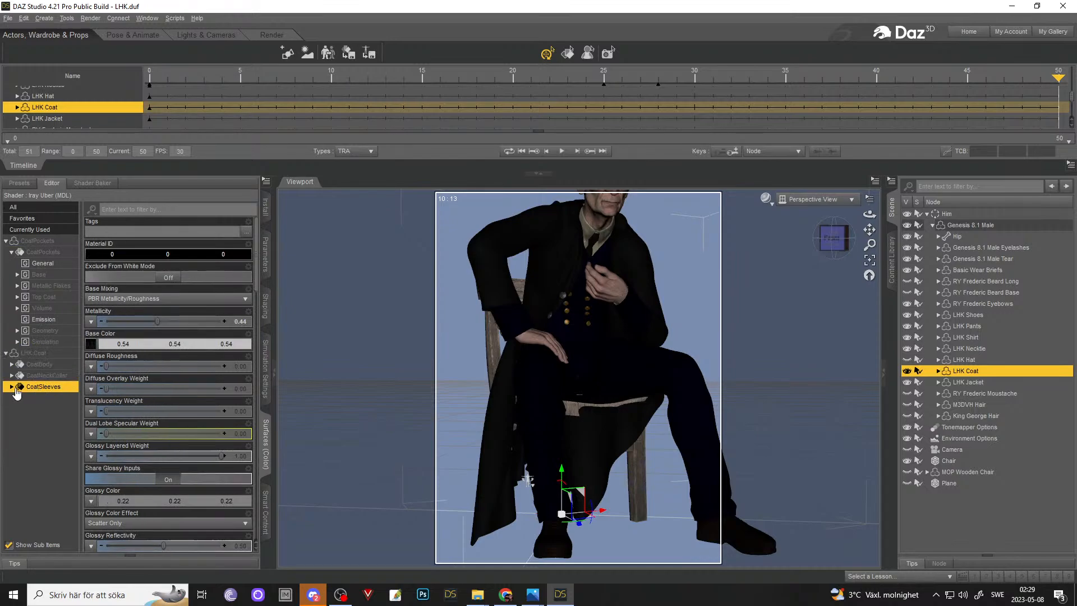
{"action": "left_click", "coordinate": [12, 386]}
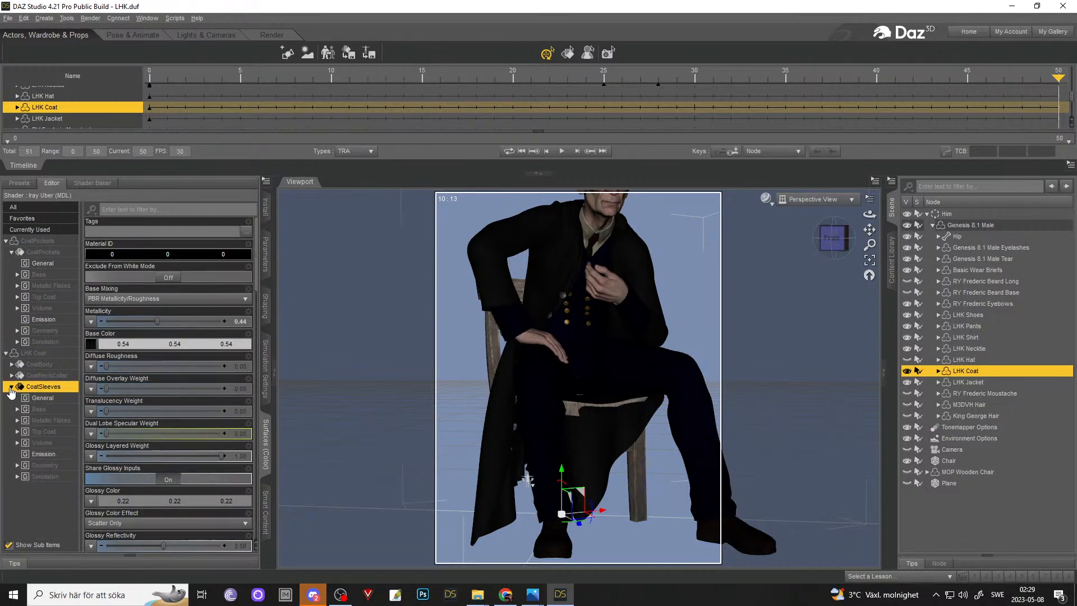
{"action": "left_click", "coordinate": [54, 466]}
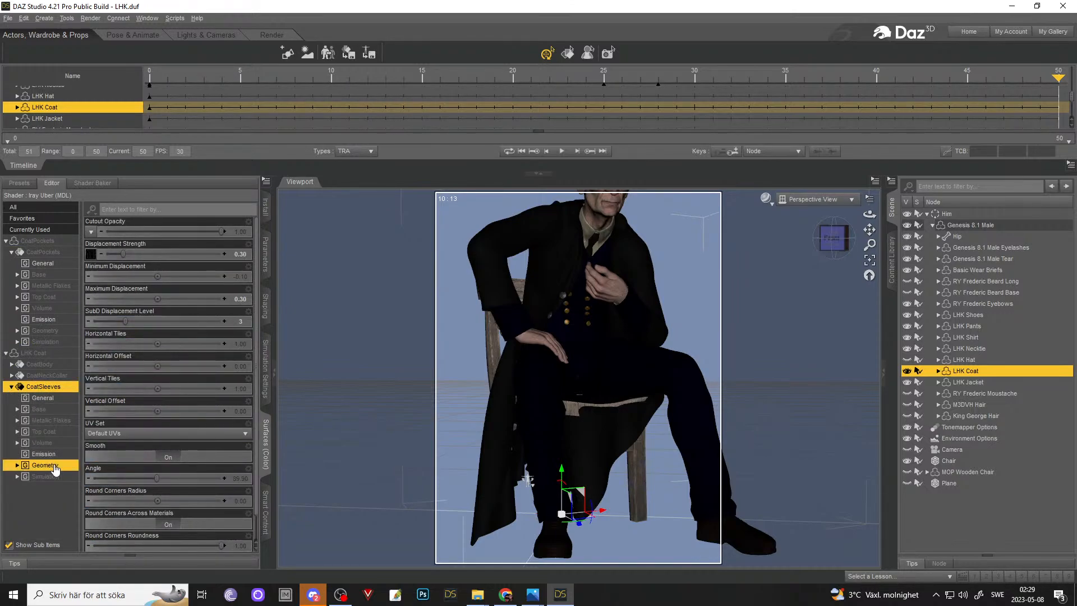
{"action": "scroll", "coordinate": [135, 418], "scroll_direction": "down", "scroll_amount": 1}
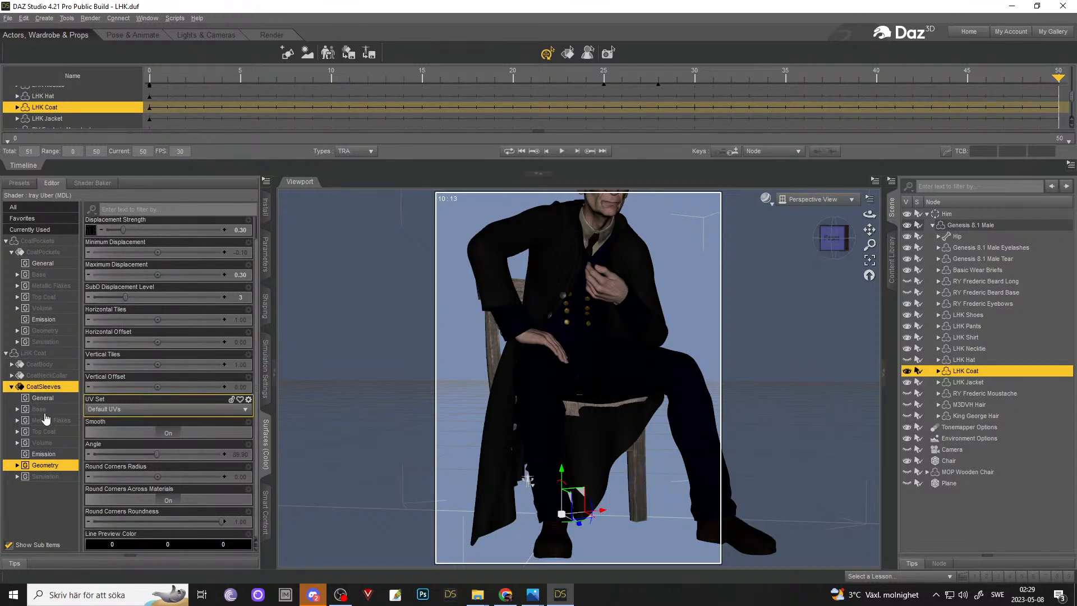
- Check the LHK Jacket's Mesh Smoothing parameters
{"action": "left_click", "coordinate": [965, 336]}
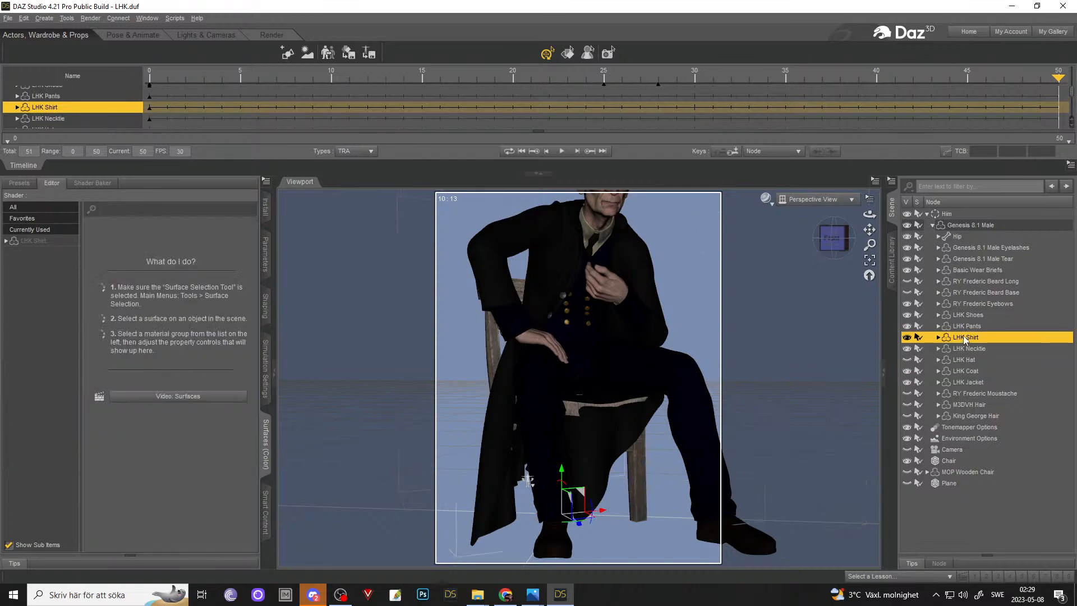
{"action": "left_click", "coordinate": [964, 346]}
{"action": "left_click", "coordinate": [960, 380]}
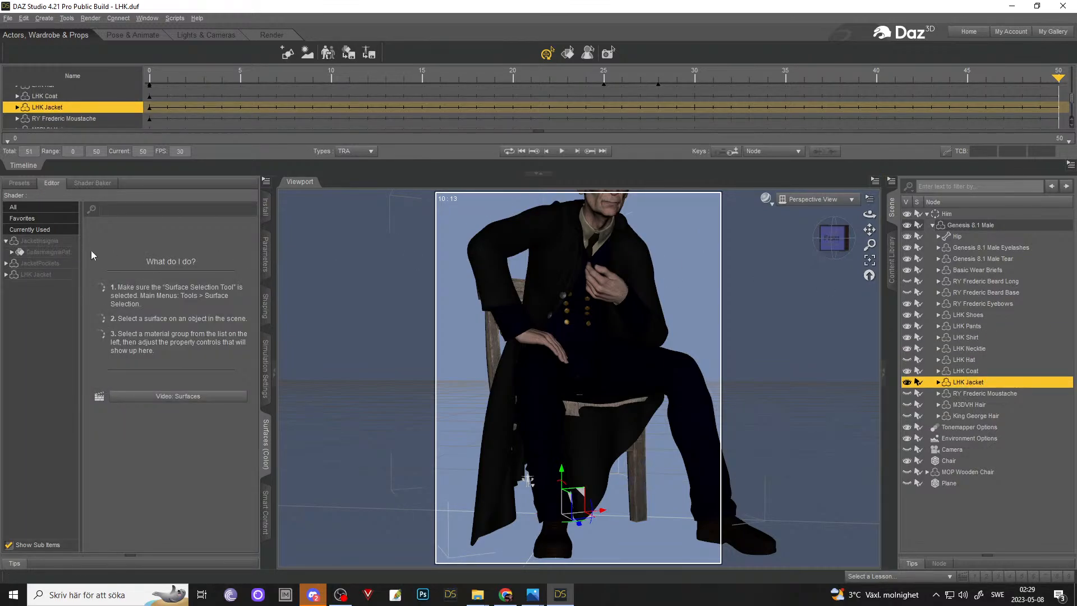
{"action": "left_click", "coordinate": [265, 249]}
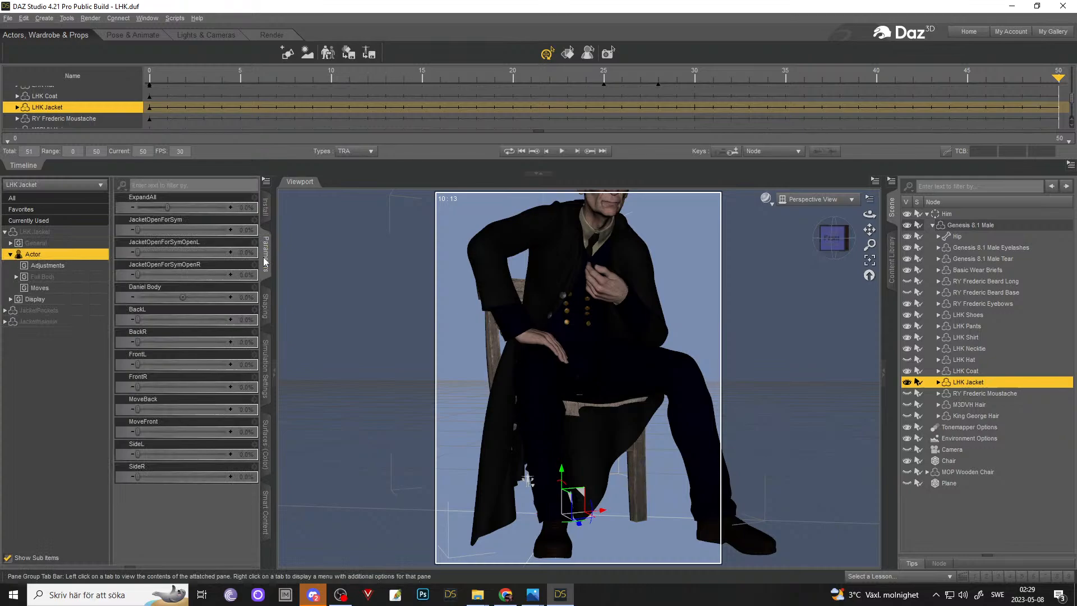
{"action": "left_click", "coordinate": [10, 244]}
{"action": "left_click", "coordinate": [51, 310]}
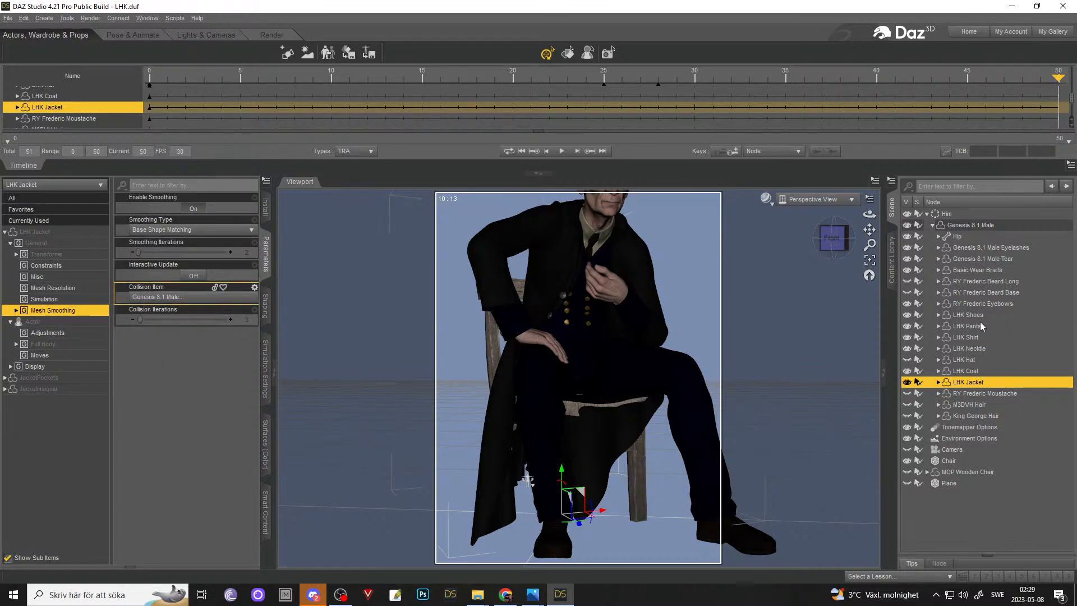
- Change the LHK Coat's mesh smoothing collision item to Chair
{"action": "left_click", "coordinate": [966, 371]}
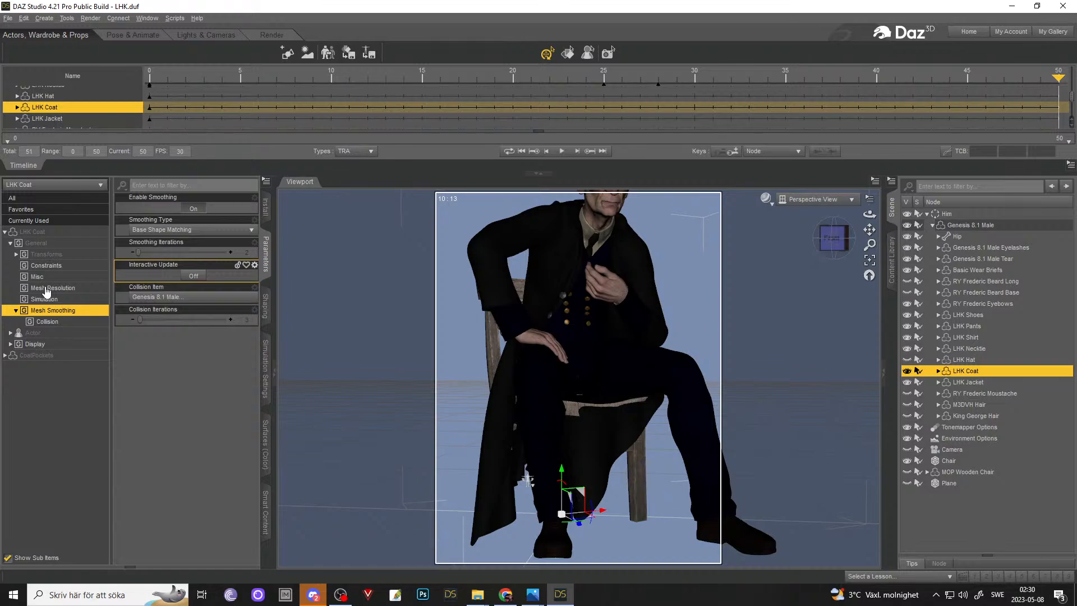
{"action": "left_click", "coordinate": [197, 297]}
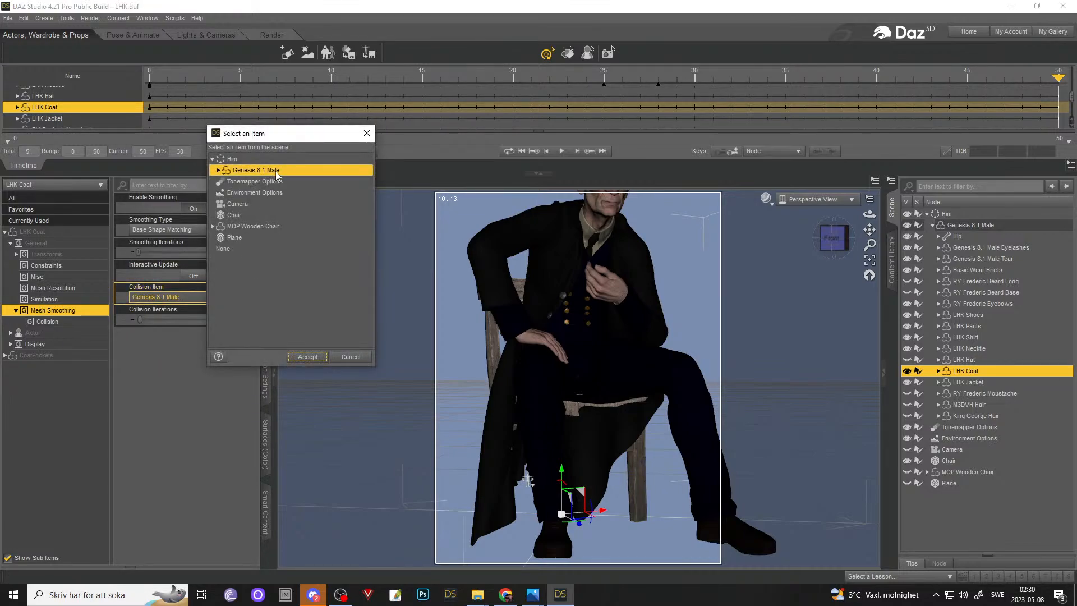
{"action": "left_click", "coordinate": [234, 215]}
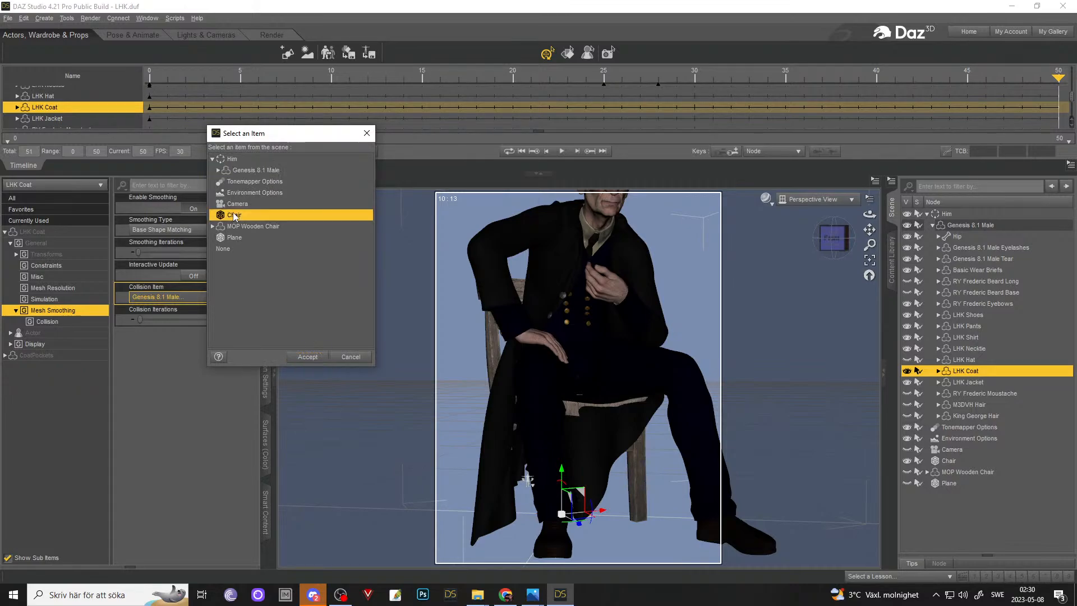
{"action": "left_click", "coordinate": [308, 357]}
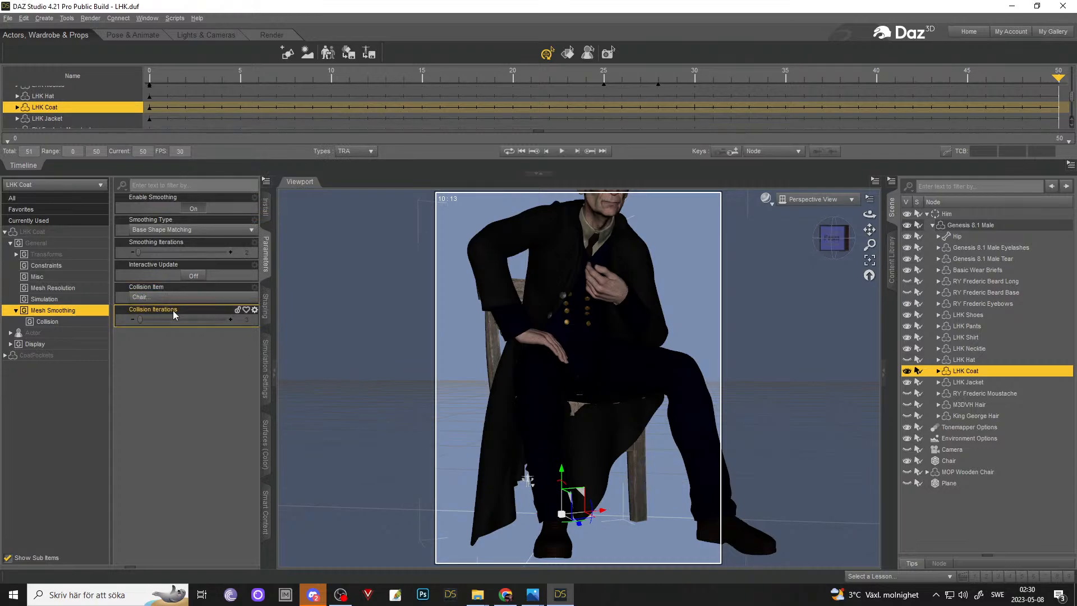
- Compare the coat's fit at the chair's front edge by undoing and redoing the collision item change
{"action": "scroll", "coordinate": [498, 370], "scroll_direction": "up", "scroll_amount": 5}
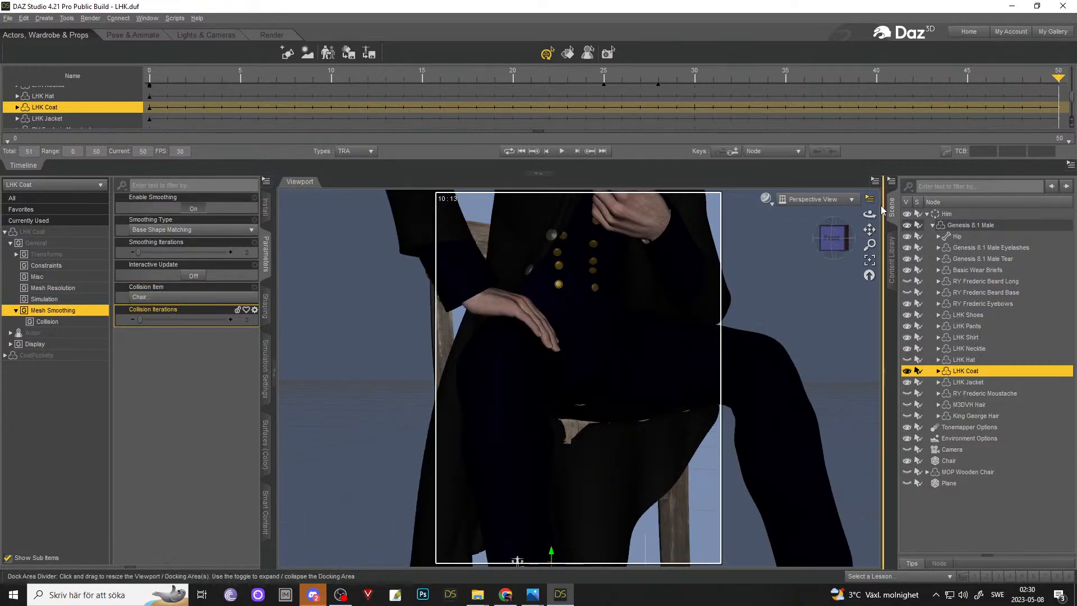
{"action": "mouse_move", "coordinate": [869, 214]}
{"action": "left_mouse_down"}
{"action": "mouse_move", "coordinate": [887, 214]}
{"action": "mouse_move", "coordinate": [867, 216]}
{"action": "left_mouse_up"}
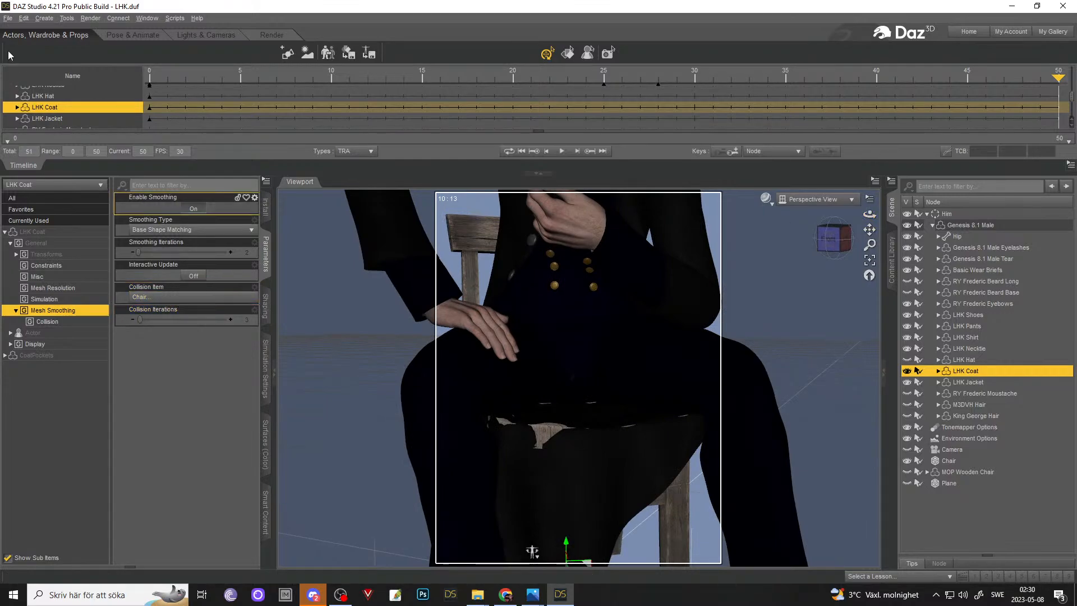
{"action": "left_click", "coordinate": [25, 19]}
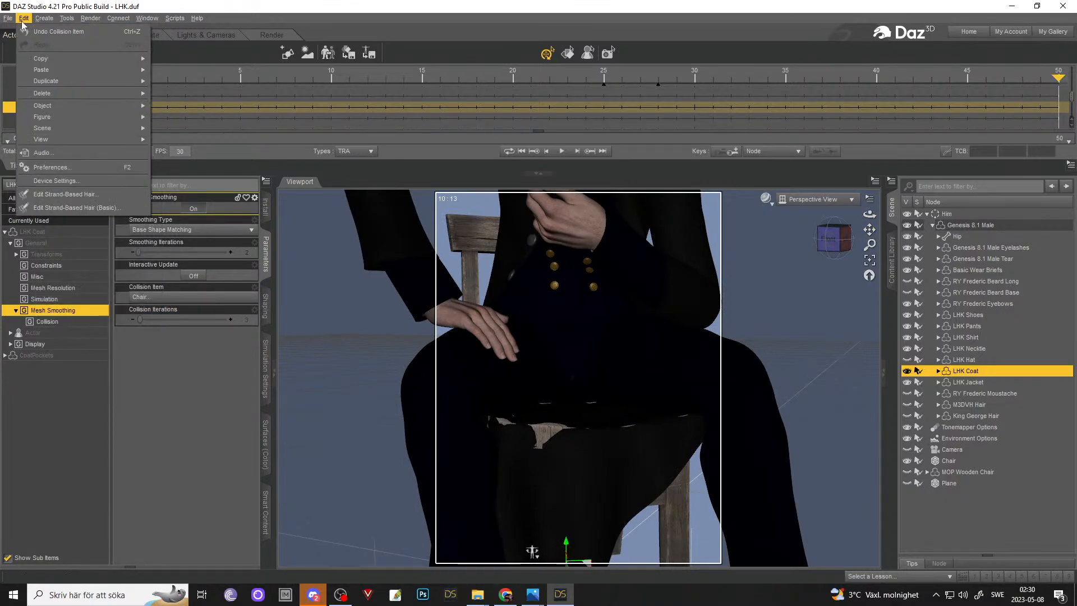
{"action": "left_click", "coordinate": [58, 32]}
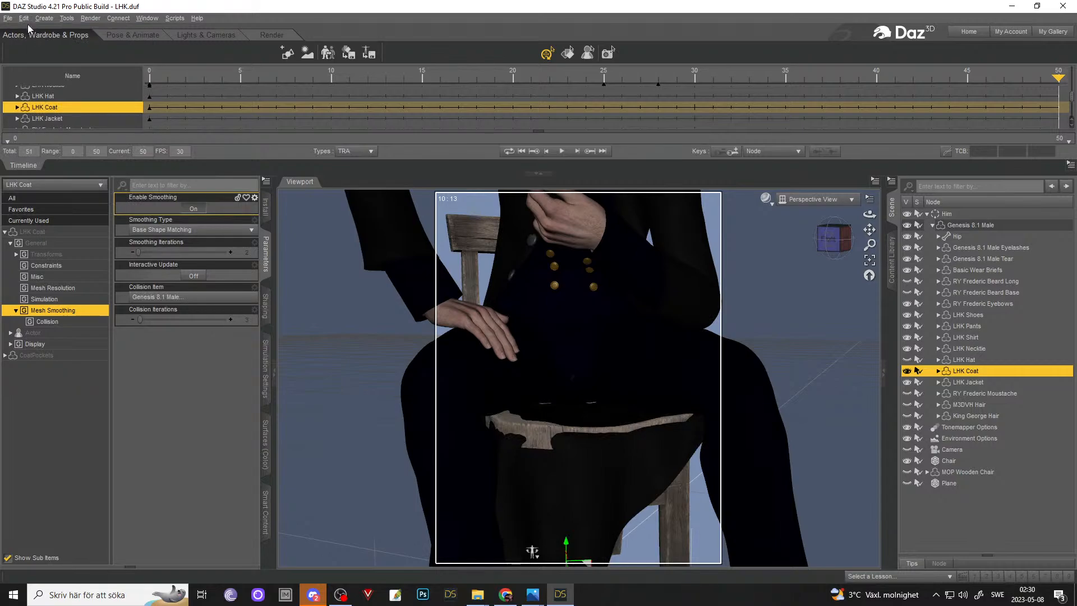
{"action": "left_click", "coordinate": [25, 19]}
{"action": "left_click", "coordinate": [59, 43]}
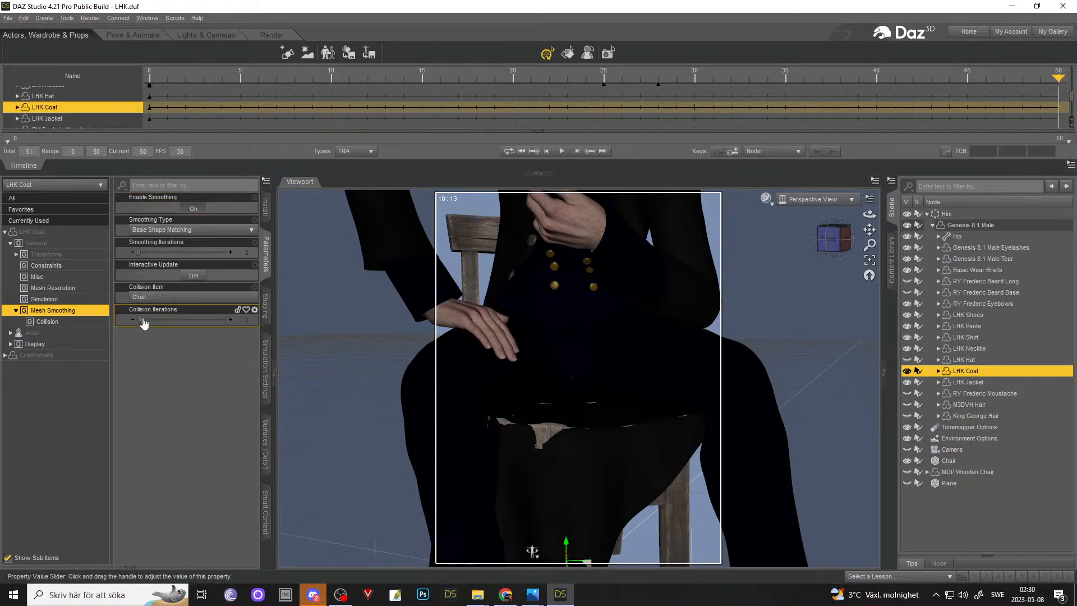
- Try 78 Collision Iterations and then a much higher Smoothing Iterations value on the coat, undoing each trial
{"action": "mouse_move", "coordinate": [144, 322]}
{"action": "left_click_drag", "start_coordinate": [144, 322], "coordinate": [207, 317]}
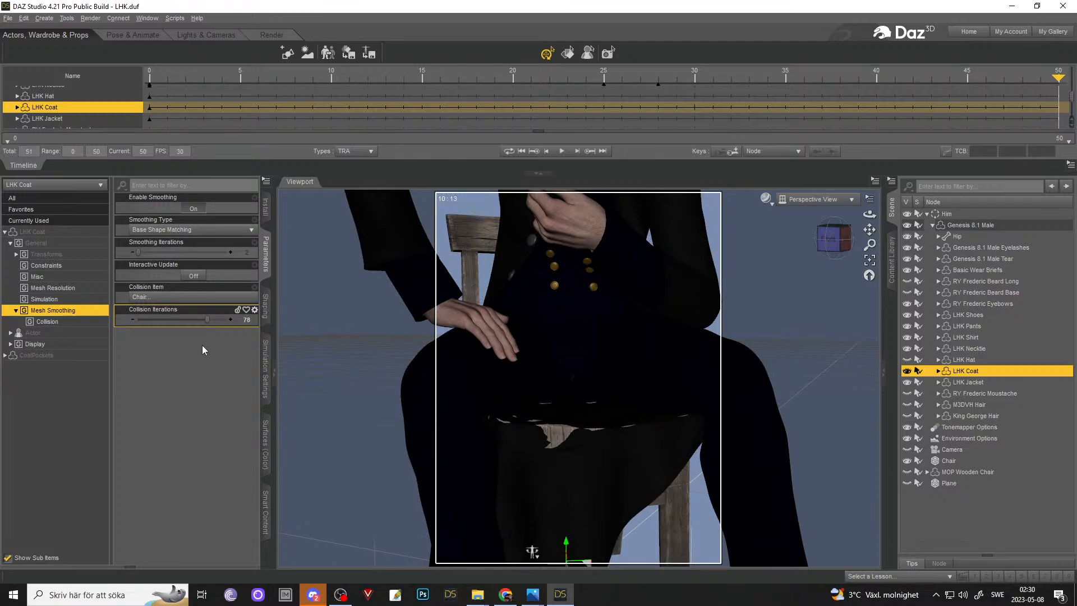
{"action": "key", "text": "ctrl+z"}
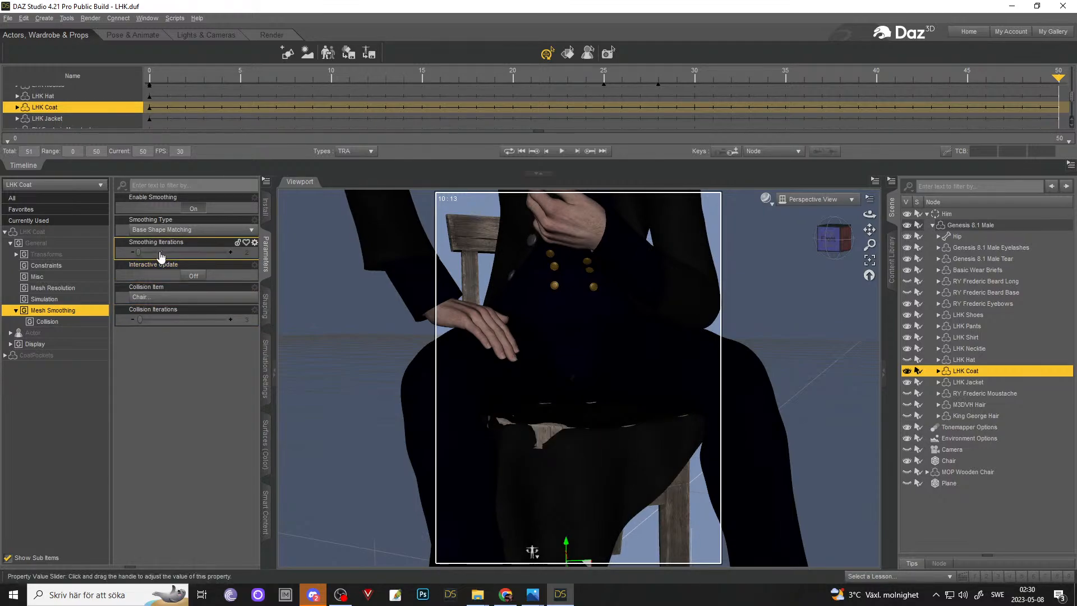
{"action": "left_click_drag", "start_coordinate": [138, 252], "coordinate": [229, 252]}
{"action": "key", "text": "ctrl+z"}
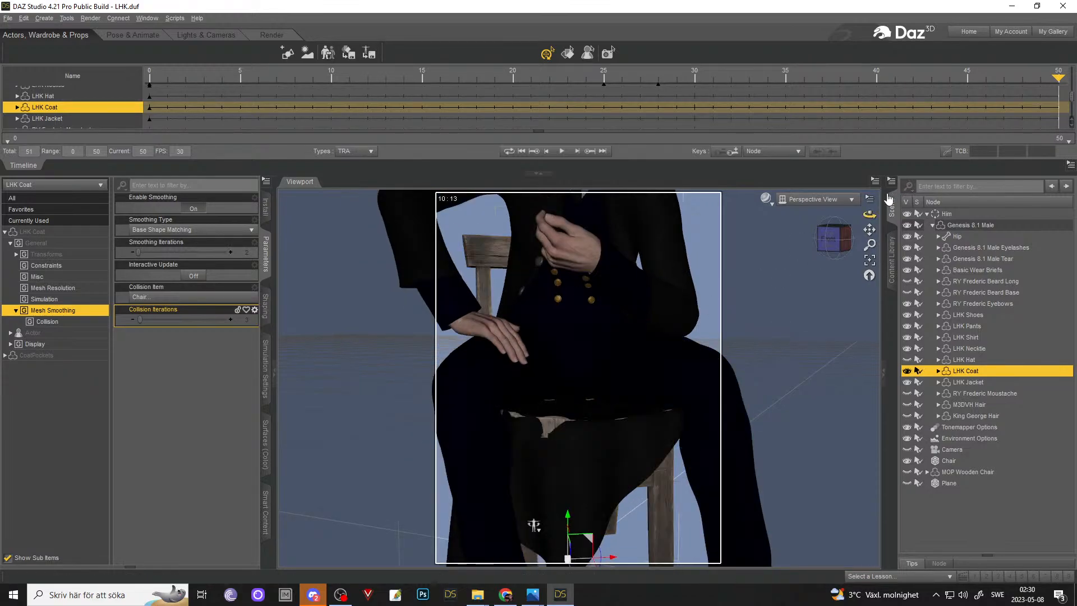
- Shrink the Chair at frame 50 to an X Scale of 93.7%, Y Scale of 89.5% and Z Scale of 91.8%
{"action": "left_click_drag", "start_coordinate": [645, 264], "coordinate": [786, 253], "text": "alt"}
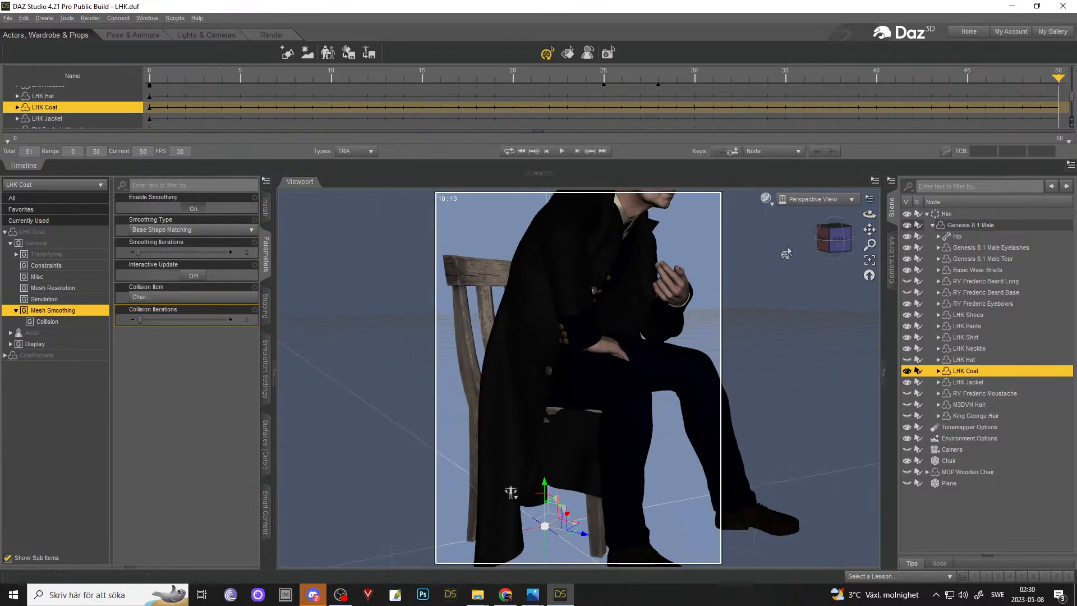
{"action": "left_click", "coordinate": [483, 292]}
{"action": "left_click_drag", "start_coordinate": [870, 215], "coordinate": [869, 214]}
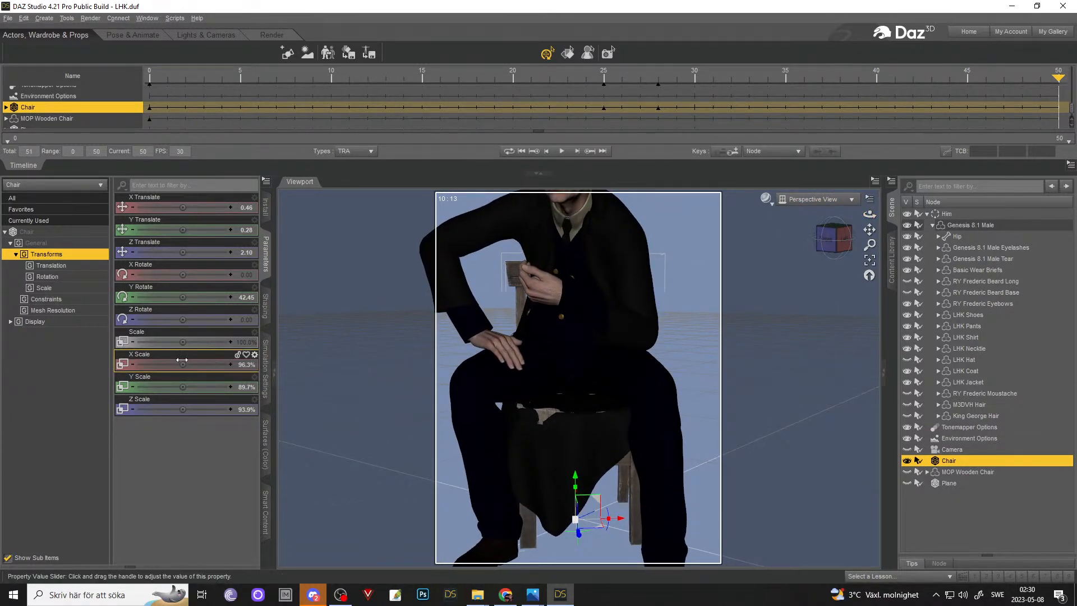
{"action": "left_click_drag", "start_coordinate": [182, 364], "coordinate": [173, 364]}
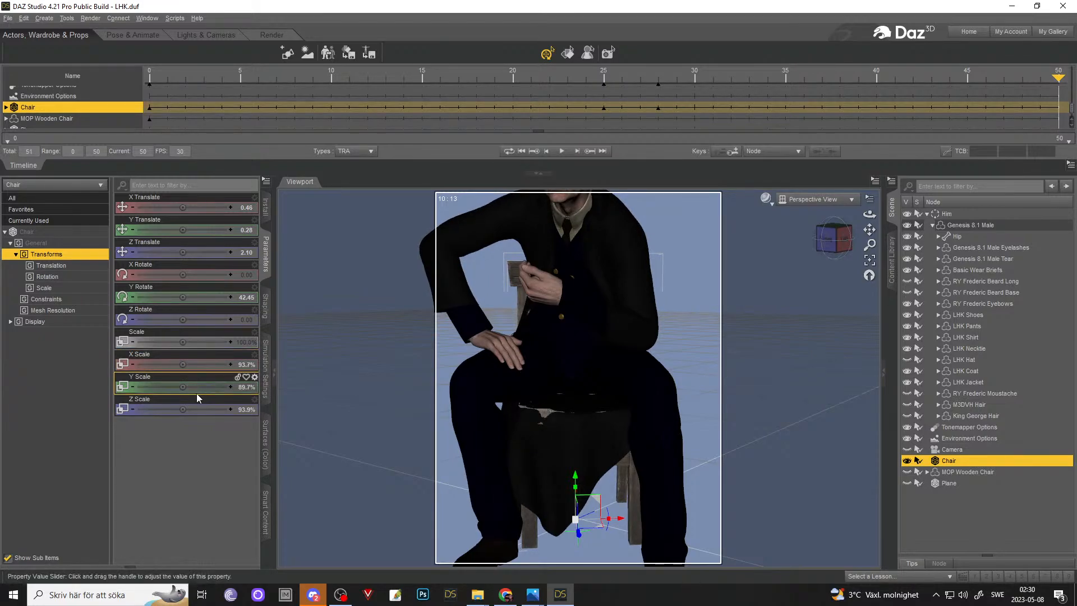
{"action": "left_click_drag", "start_coordinate": [182, 409], "coordinate": [174, 409]}
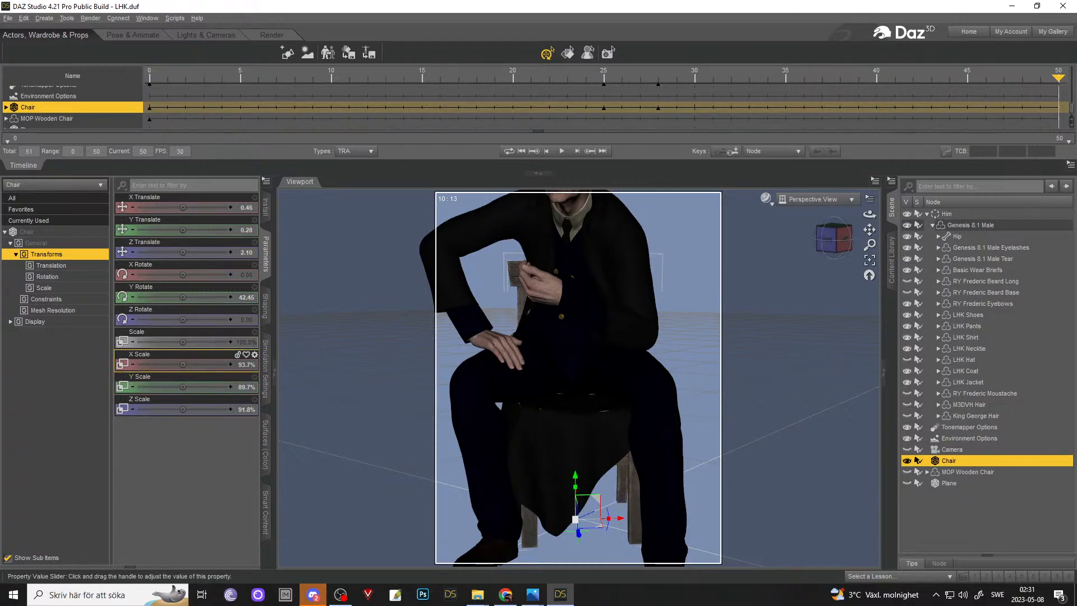
{"action": "left_click_drag", "start_coordinate": [183, 364], "coordinate": [188, 364]}
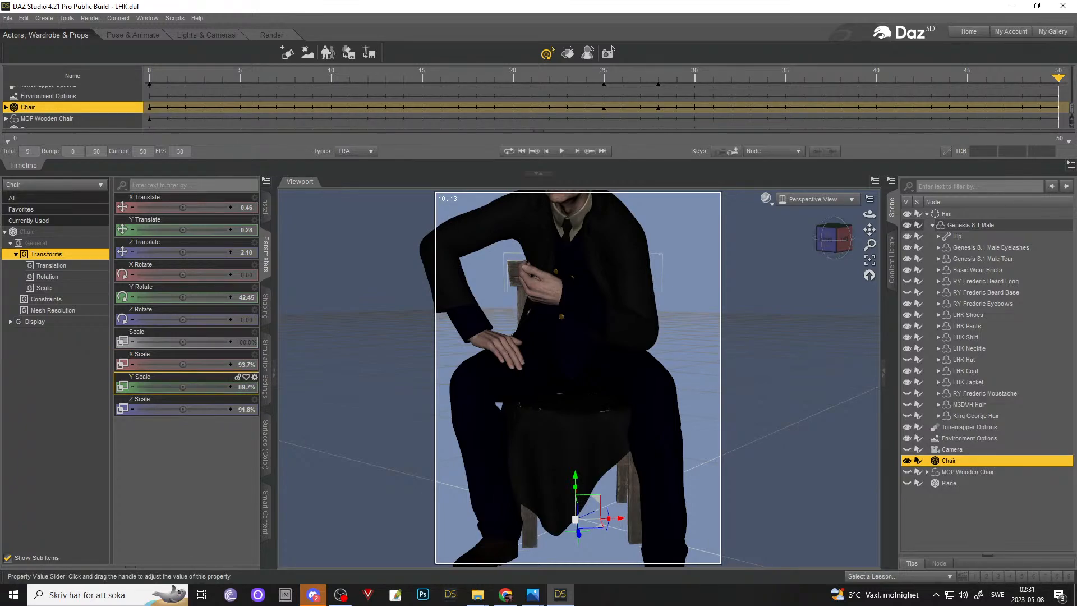
{"action": "left_click_drag", "start_coordinate": [184, 387], "coordinate": [184, 385]}
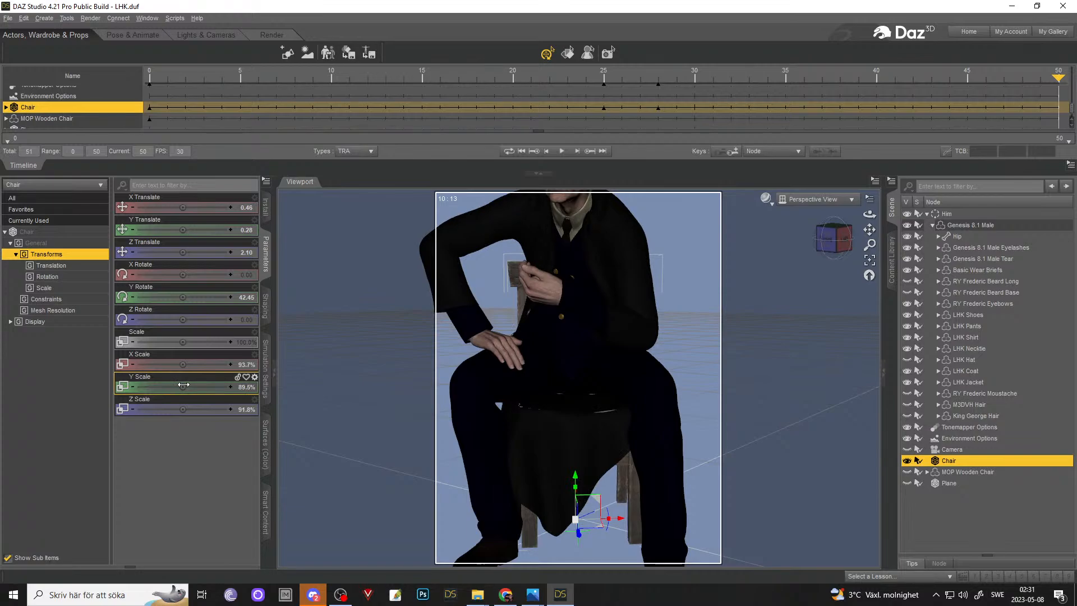
- Check how the scaled Chair fits beneath the seated man and his coat from the front and both sides
{"action": "left_click_drag", "start_coordinate": [869, 214], "coordinate": [758, 215]}
{"action": "left_click_drag", "start_coordinate": [869, 214], "coordinate": [884, 215]}
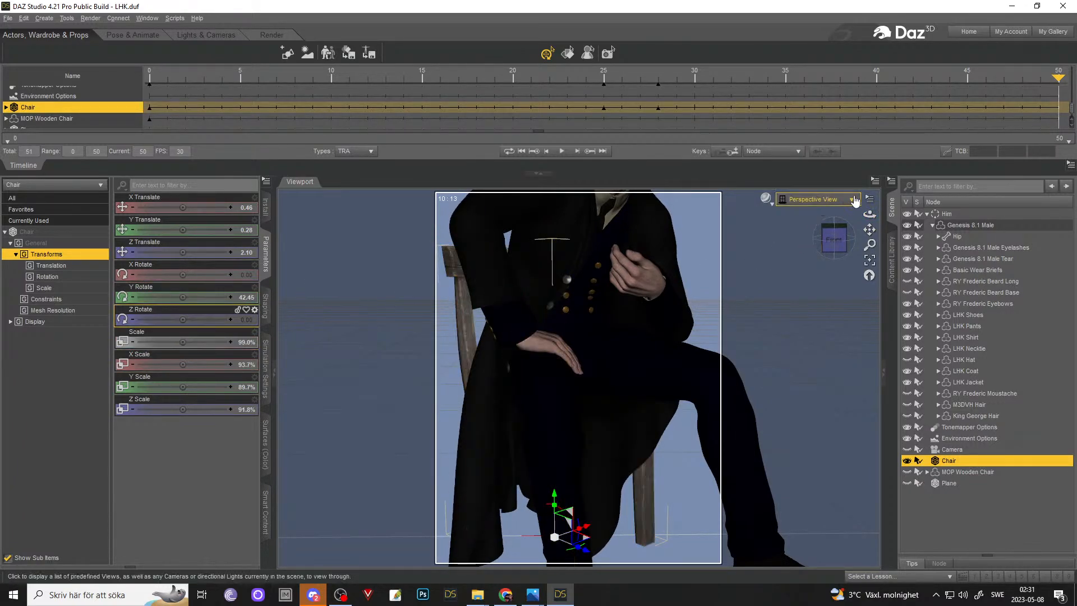
{"action": "left_click_drag", "start_coordinate": [867, 215], "coordinate": [805, 288]}
{"action": "scroll", "coordinate": [804, 288], "scroll_direction": "down", "scroll_amount": 3}
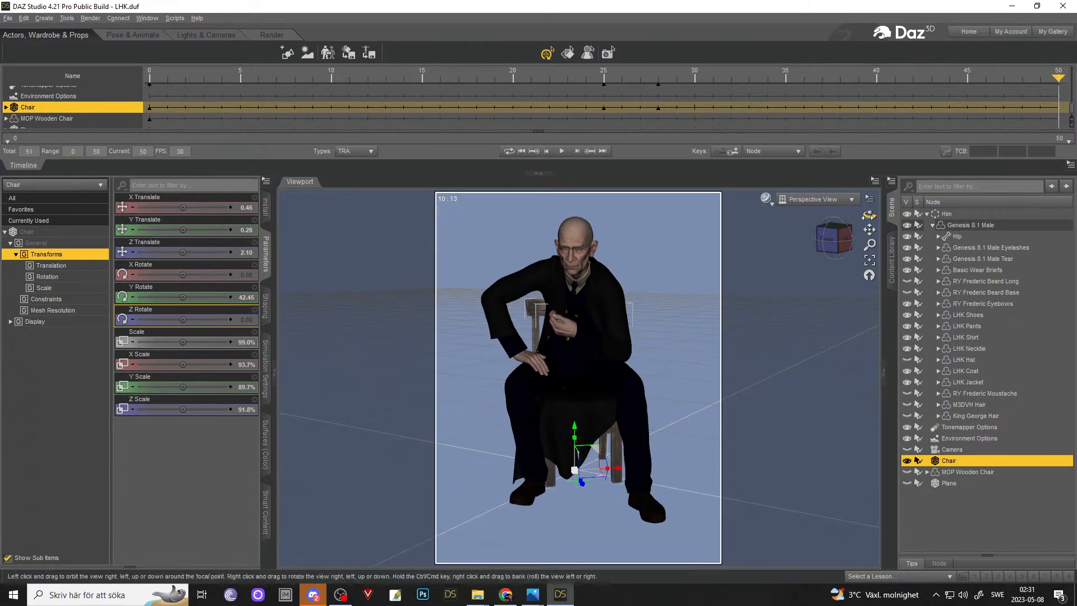
{"action": "left_click_drag", "start_coordinate": [870, 214], "coordinate": [941, 210]}
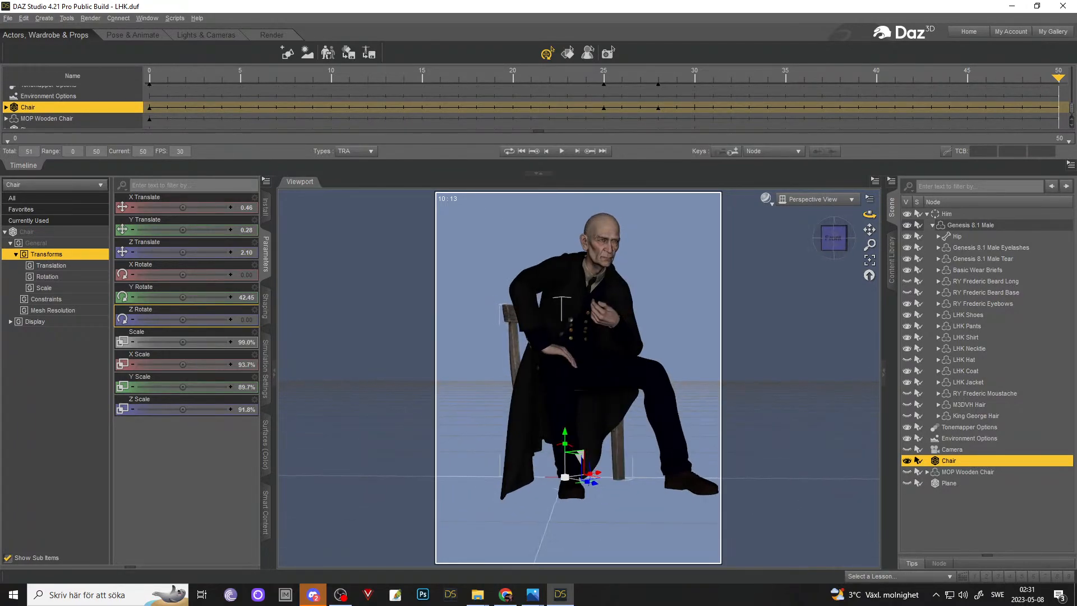
{"action": "left_click_drag", "start_coordinate": [870, 214], "coordinate": [878, 215]}
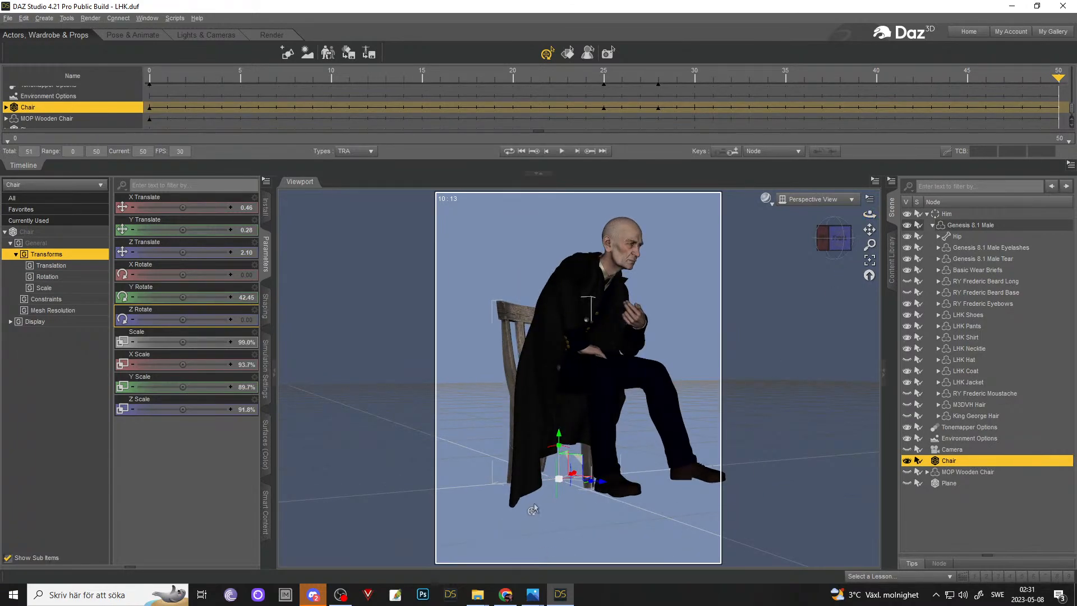
- Make the Plane visible as a floor and check the coat hem, shoes and chair legs against it
{"action": "left_click", "coordinate": [907, 483]}
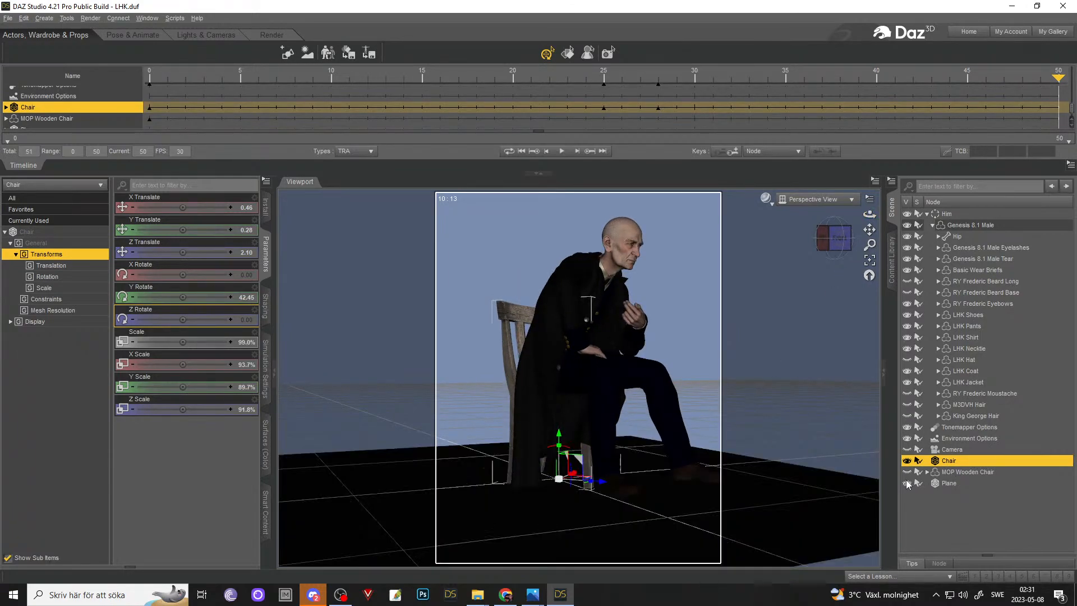
{"action": "left_click_drag", "start_coordinate": [870, 214], "coordinate": [869, 207]}
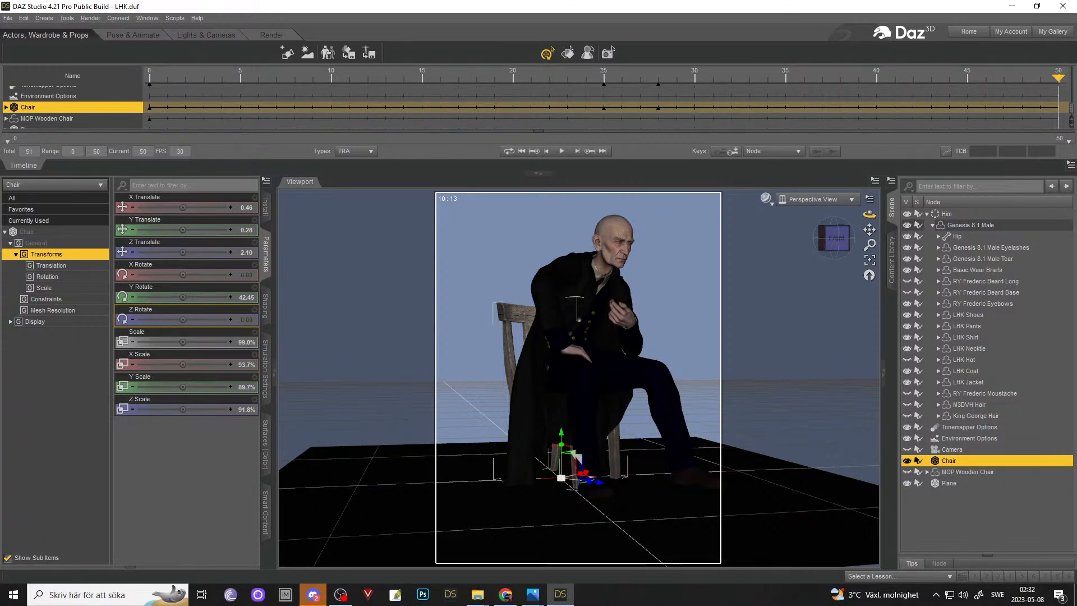
{"action": "left_click_drag", "start_coordinate": [870, 215], "coordinate": [869, 204]}
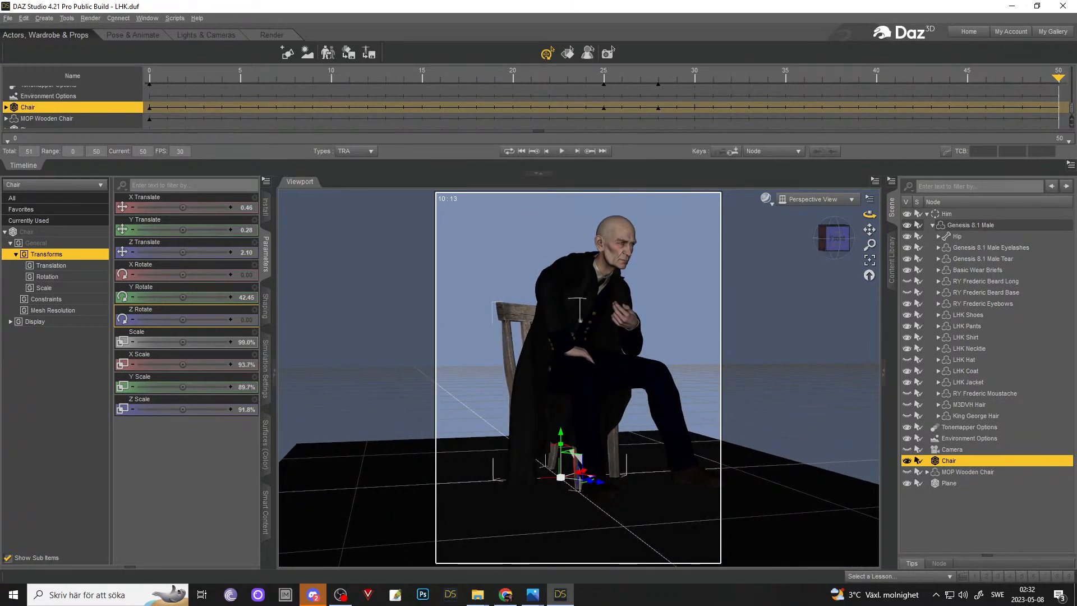
{"action": "left_click_drag", "start_coordinate": [870, 215], "coordinate": [604, 507]}
{"action": "scroll", "coordinate": [604, 501], "scroll_direction": "up", "scroll_amount": 3}
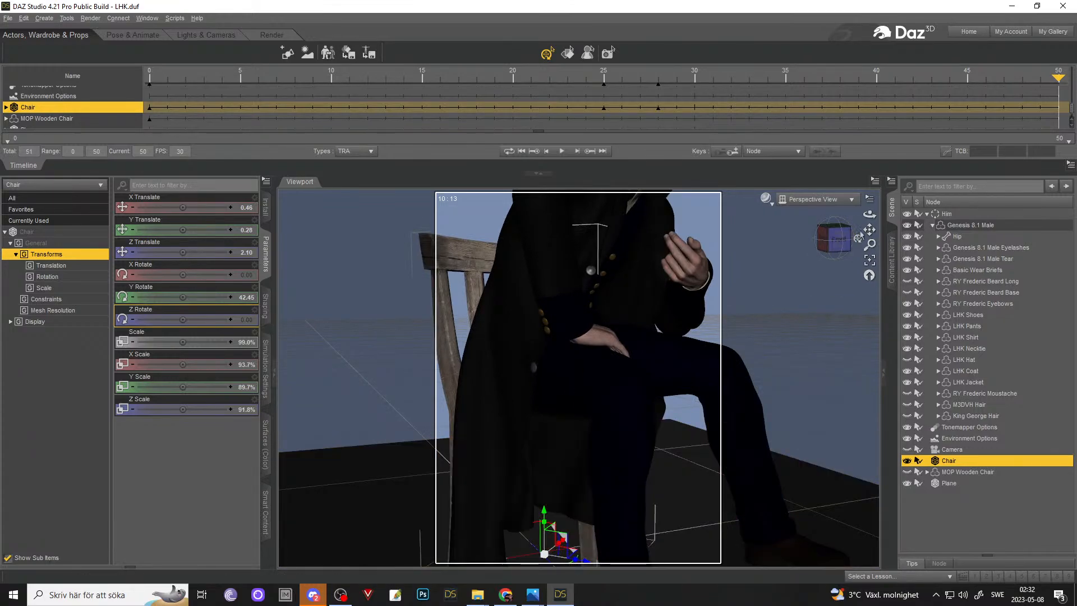
{"action": "scroll", "coordinate": [780, 325], "scroll_direction": "up", "scroll_amount": 3}
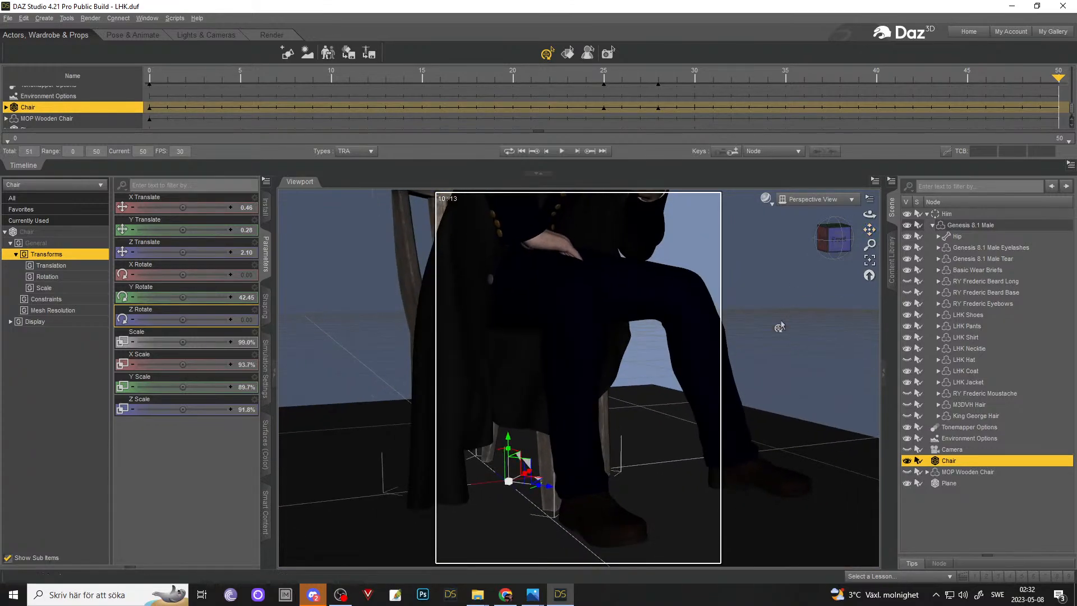
{"action": "scroll", "coordinate": [780, 326], "scroll_direction": "down", "scroll_amount": 5}
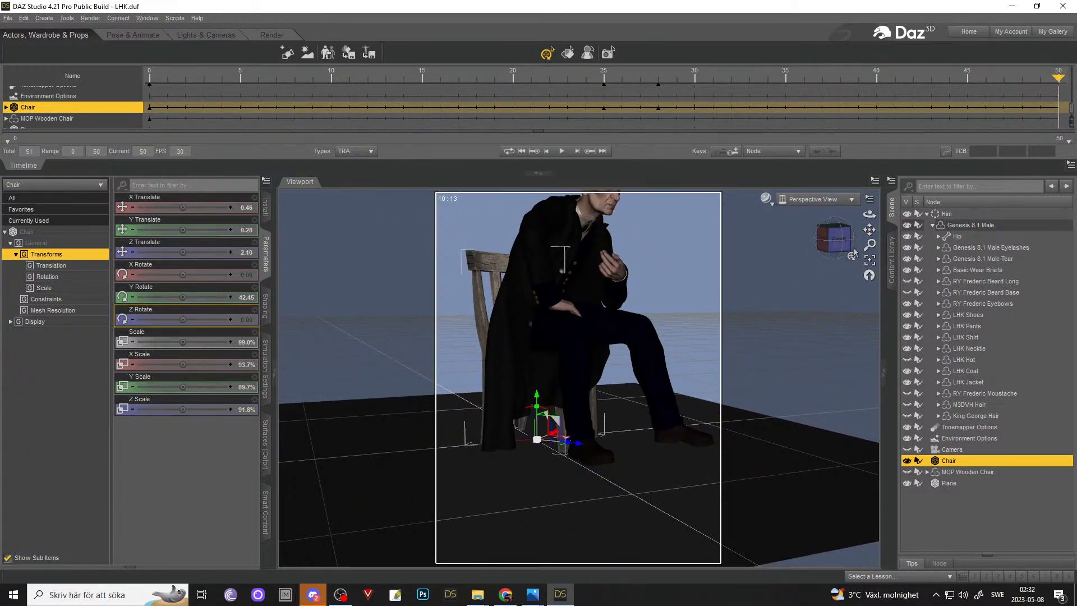
- Inspect the coat draping between the legs and around the chair seat from the front and side
{"action": "left_click_drag", "start_coordinate": [869, 225], "coordinate": [869, 215]}
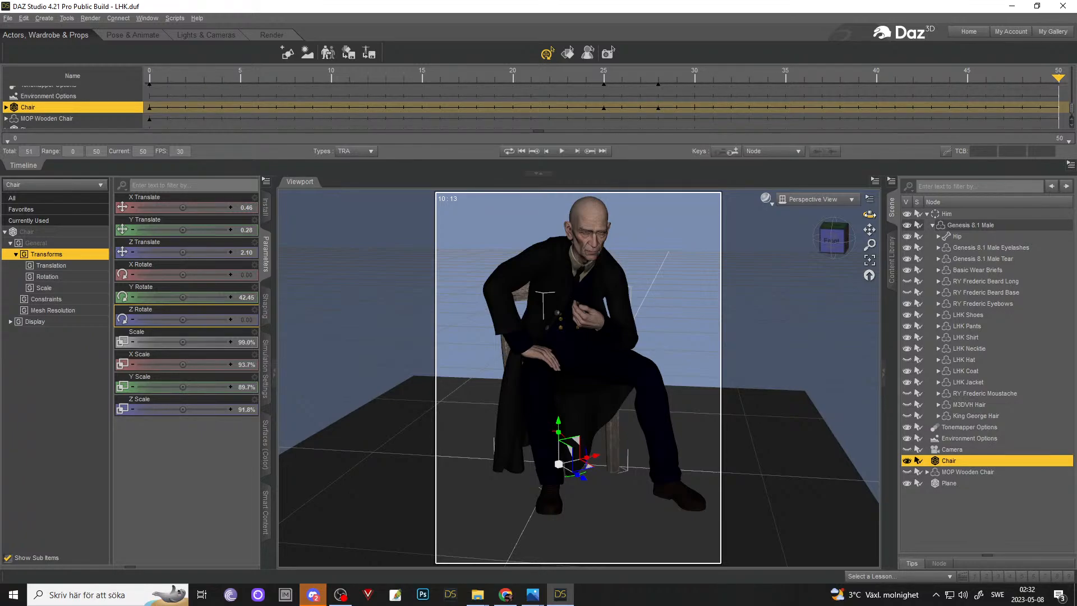
{"action": "left_click_drag", "start_coordinate": [869, 215], "coordinate": [869, 215]}
{"action": "left_click_drag", "start_coordinate": [868, 215], "coordinate": [671, 250]}
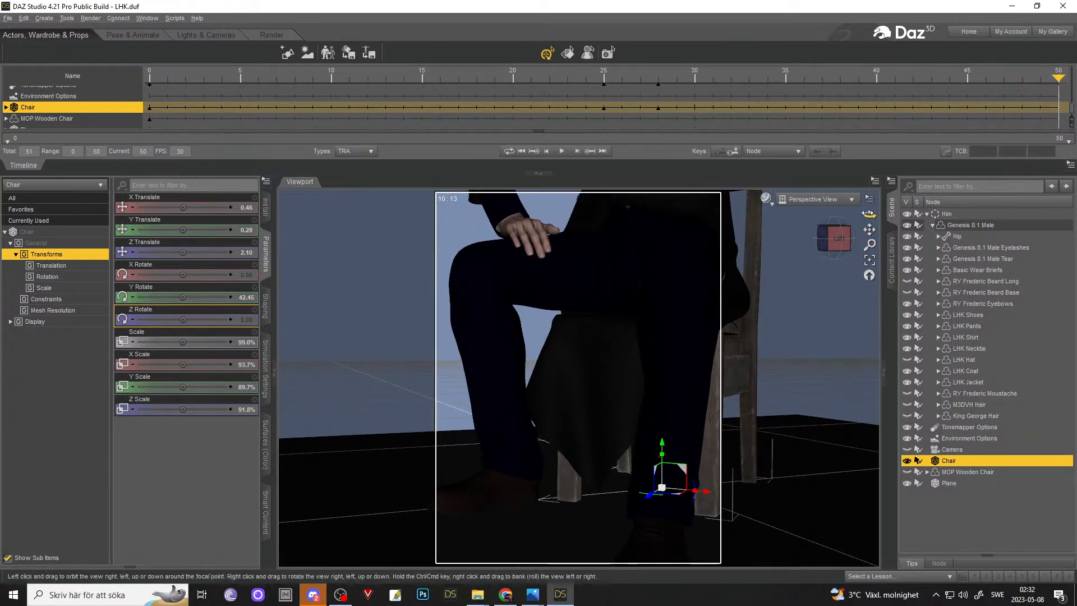
{"action": "left_click_drag", "start_coordinate": [868, 213], "coordinate": [805, 217]}
{"action": "left_click", "coordinate": [531, 287]}
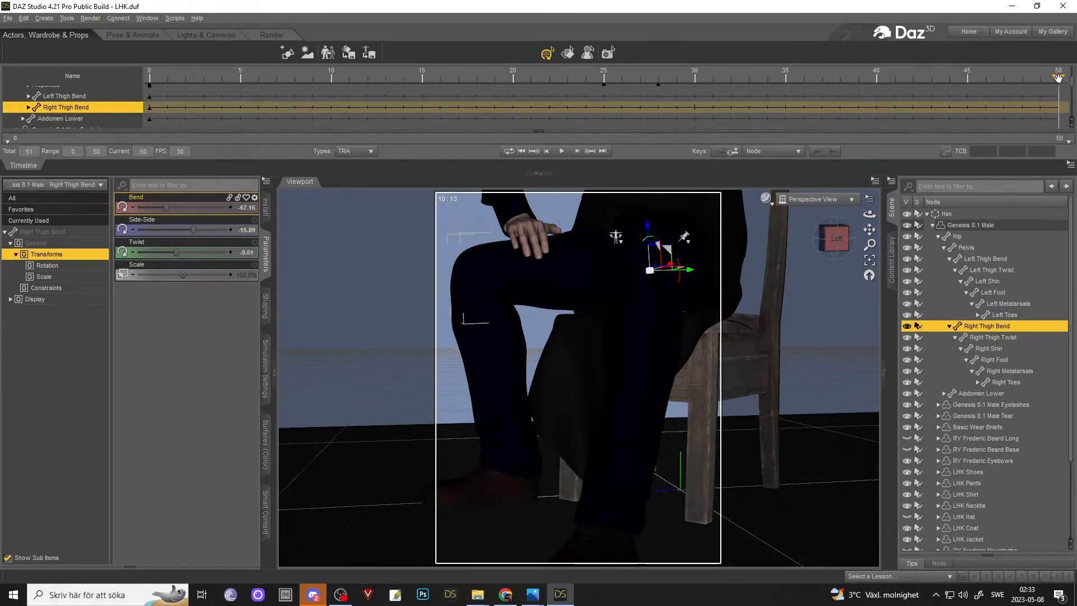
- Return the timeline to frame 0 and undo the last Scale change
{"action": "left_click_drag", "start_coordinate": [1055, 79], "coordinate": [170, 98]}
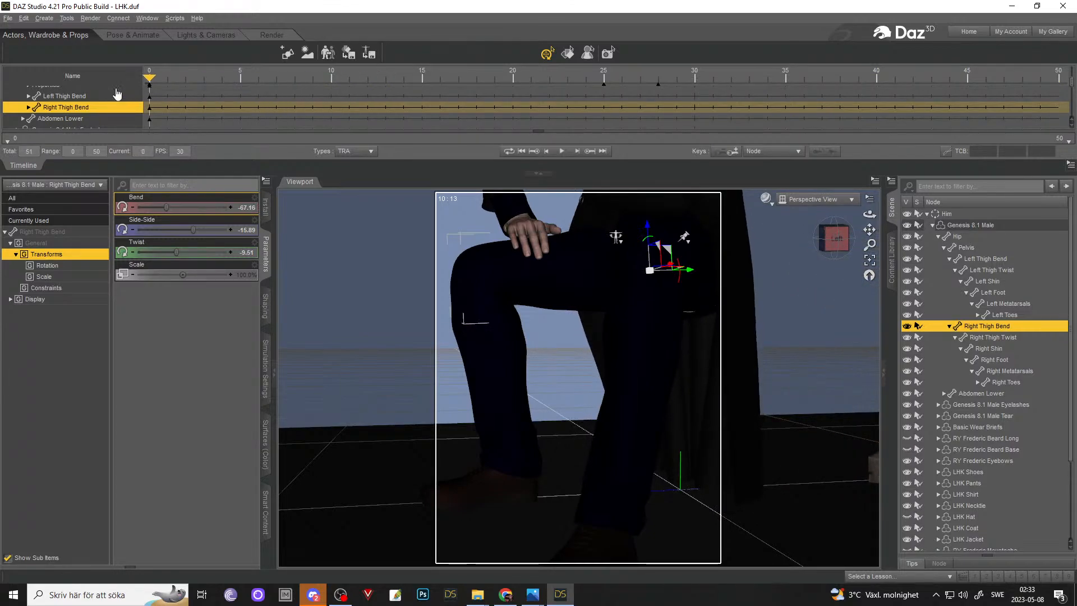
{"action": "left_click", "coordinate": [23, 18]}
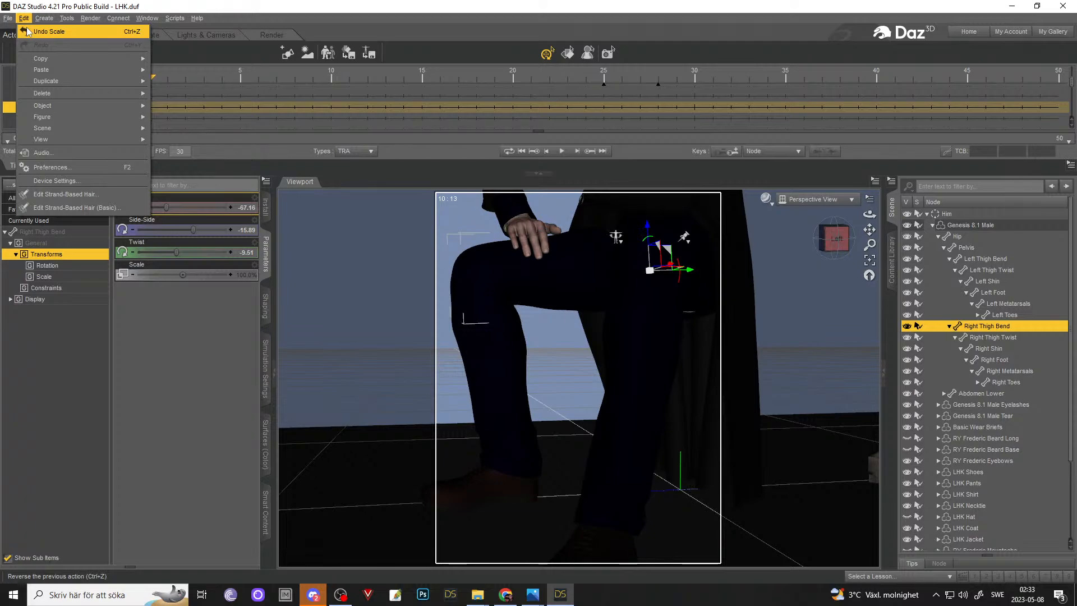
{"action": "left_click", "coordinate": [26, 31]}
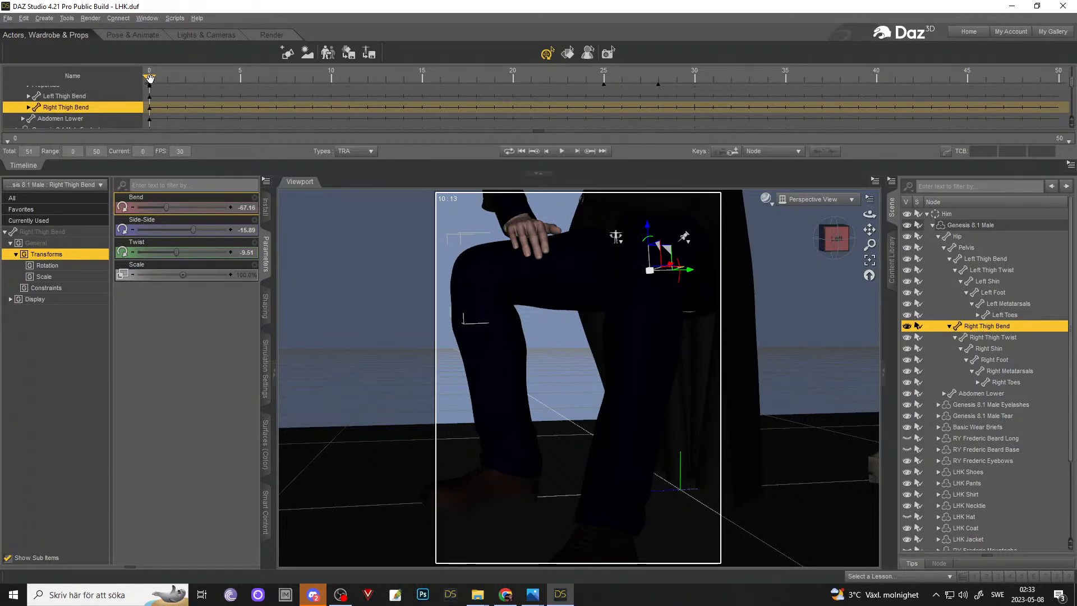
- Select the Chair, scrub its early movement and return to frame 0 to inspect the figure's feet at floor level
{"action": "left_click_drag", "start_coordinate": [150, 78], "coordinate": [147, 104]}
{"action": "scroll", "coordinate": [975, 409], "scroll_direction": "down", "scroll_amount": 5}
{"action": "left_click", "coordinate": [957, 522]}
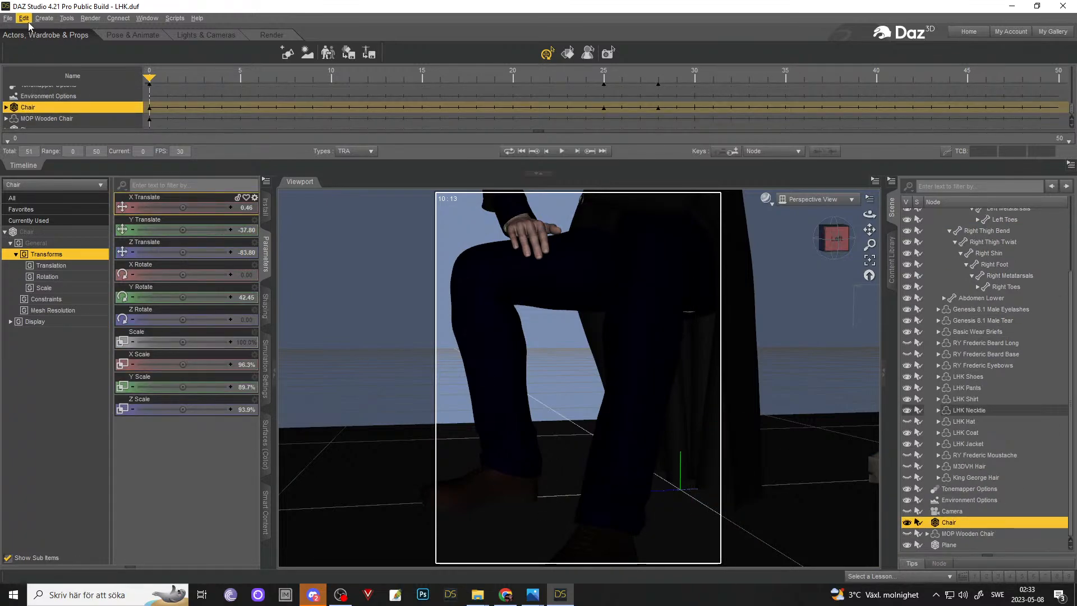
{"action": "left_click_drag", "start_coordinate": [149, 76], "coordinate": [486, 92]}
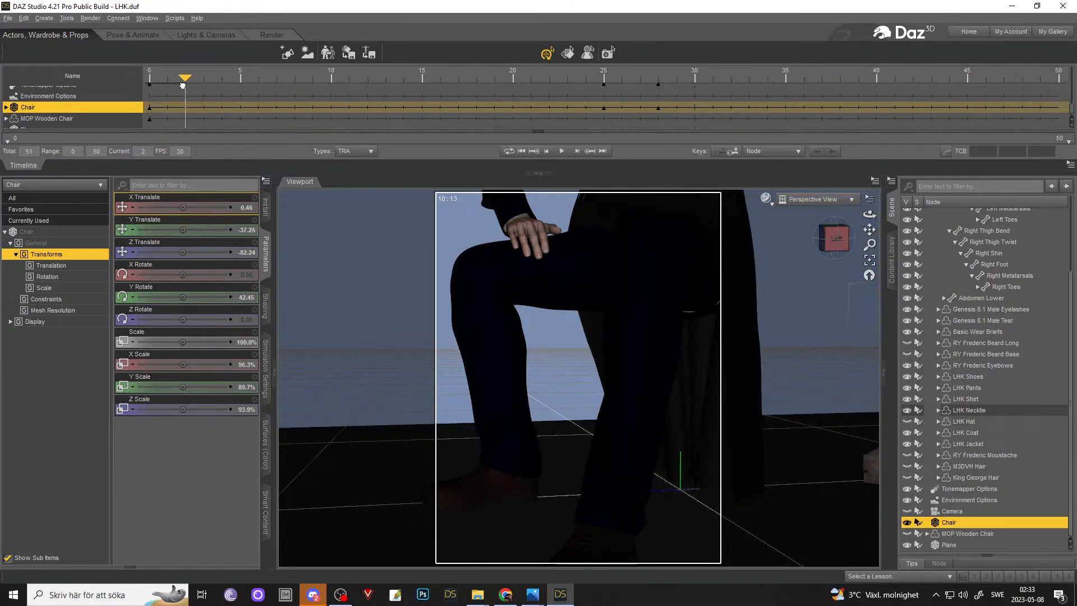
{"action": "left_click_drag", "start_coordinate": [625, 89], "coordinate": [67, 82]}
{"action": "left_click_drag", "start_coordinate": [156, 71], "coordinate": [147, 103]}
{"action": "left_click_drag", "start_coordinate": [875, 223], "coordinate": [754, 394]}
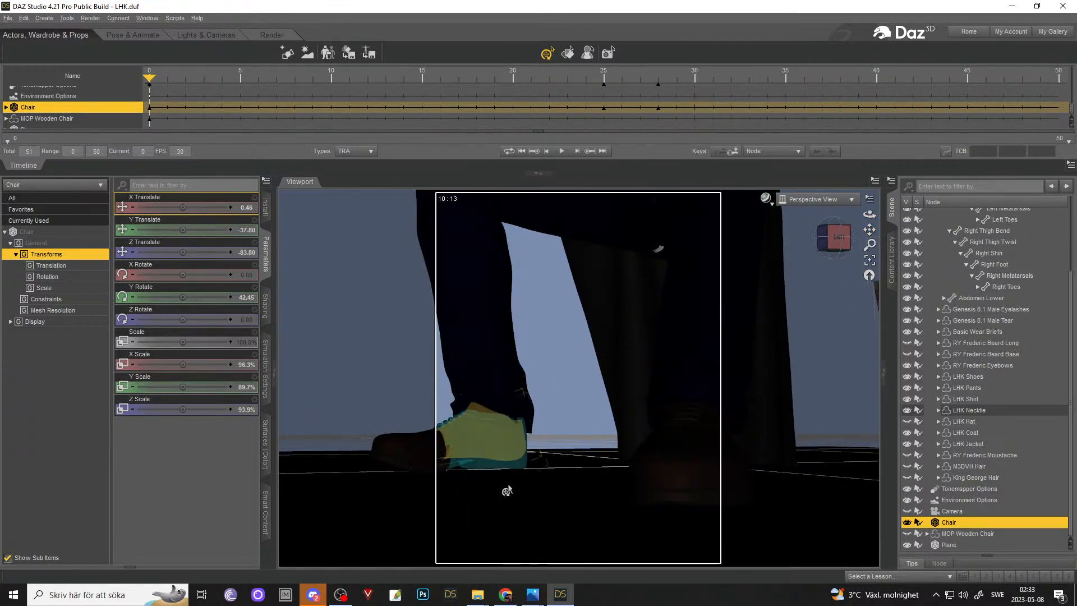
- At frame 50, try the right thigh's Bend at -56.88, undo it, and try -65.31 instead
{"action": "left_click_drag", "start_coordinate": [504, 493], "coordinate": [814, 325]}
{"action": "left_click_drag", "start_coordinate": [873, 233], "coordinate": [1059, 83]}
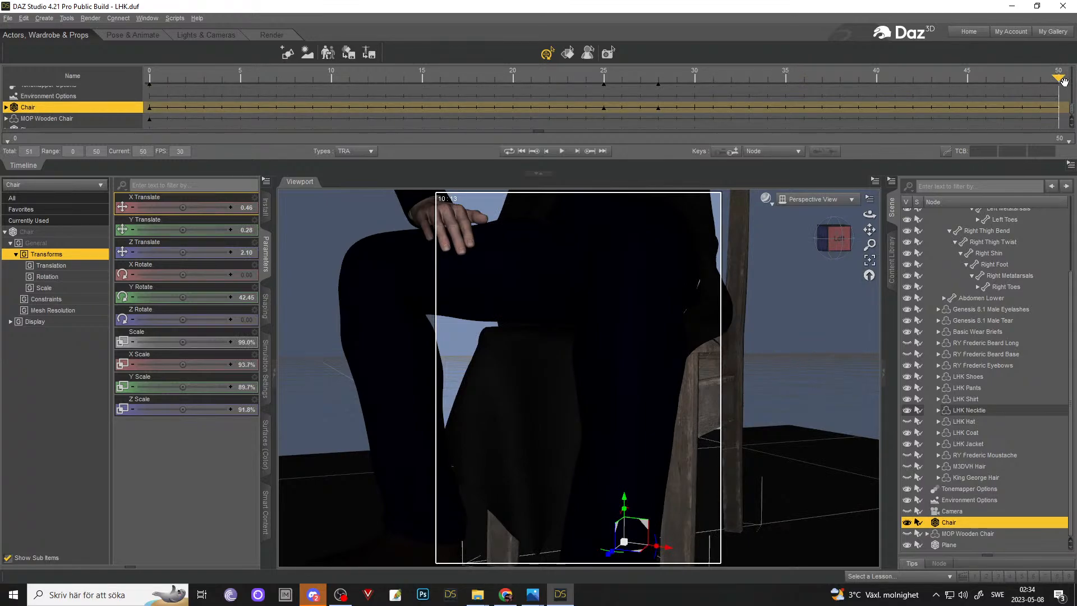
{"action": "left_click", "coordinate": [483, 277]}
{"action": "left_click_drag", "start_coordinate": [166, 206], "coordinate": [173, 206]}
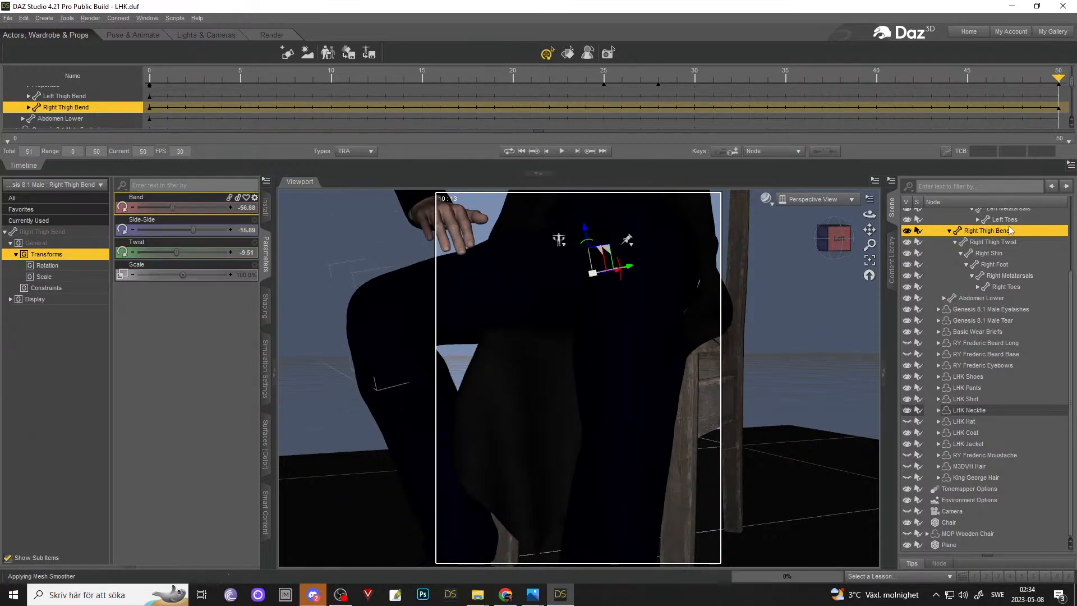
{"action": "key", "text": "ctrl+z"}
{"action": "key", "text": "ctrl+z"}
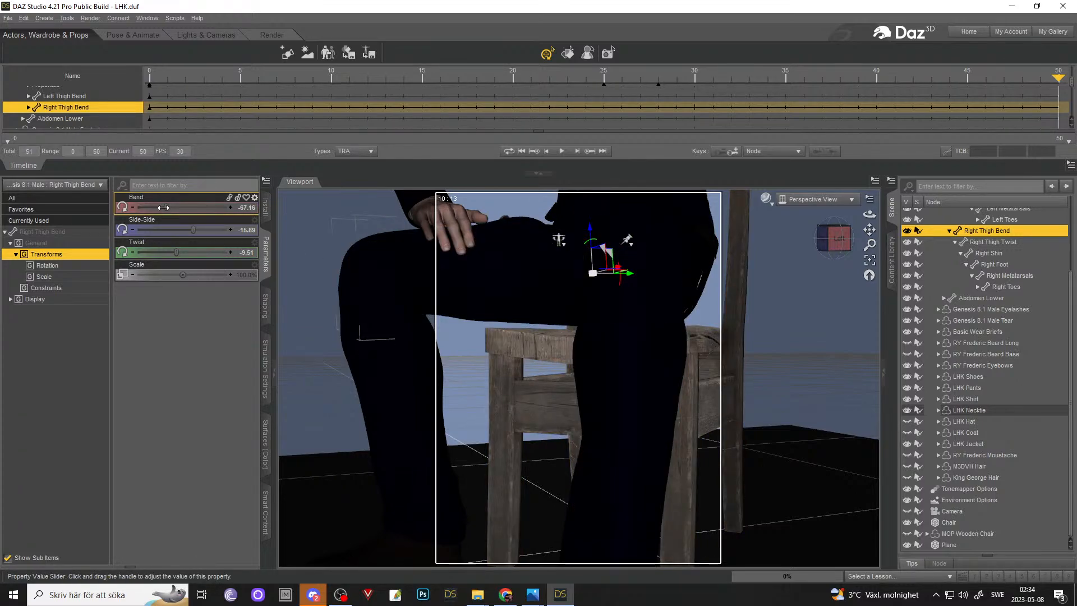
{"action": "left_click_drag", "start_coordinate": [163, 208], "coordinate": [167, 207]}
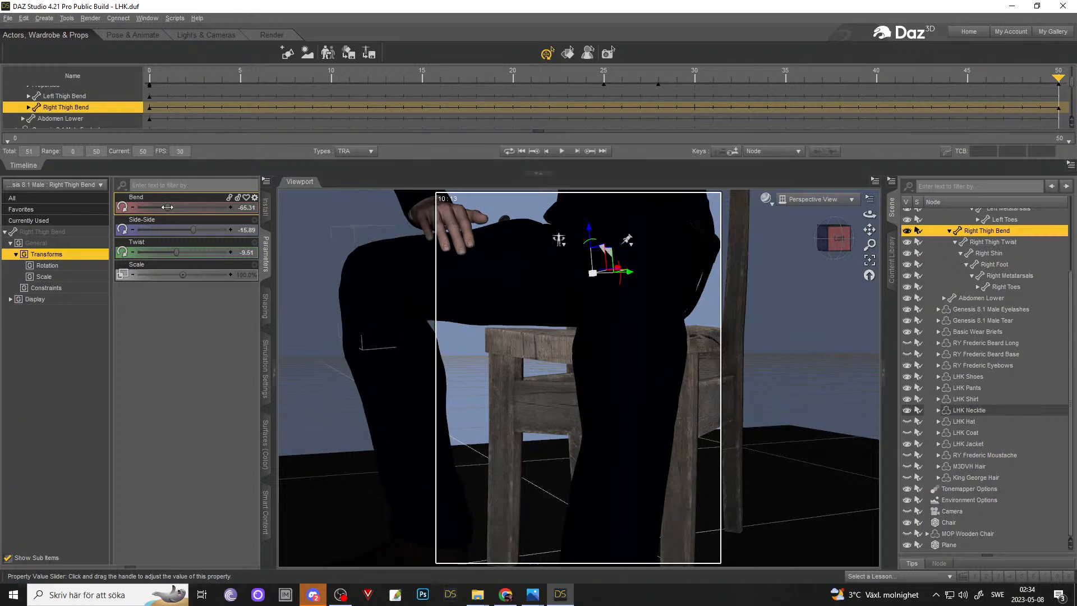
{"action": "mouse_move", "coordinate": [869, 214]}
{"action": "left_mouse_down"}
{"action": "mouse_move", "coordinate": [814, 216]}
{"action": "mouse_move", "coordinate": [870, 215]}
{"action": "mouse_move", "coordinate": [868, 230]}
{"action": "mouse_move", "coordinate": [869, 205]}
{"action": "mouse_move", "coordinate": [869, 230]}
{"action": "left_mouse_up"}
{"action": "left_click", "coordinate": [868, 223]}
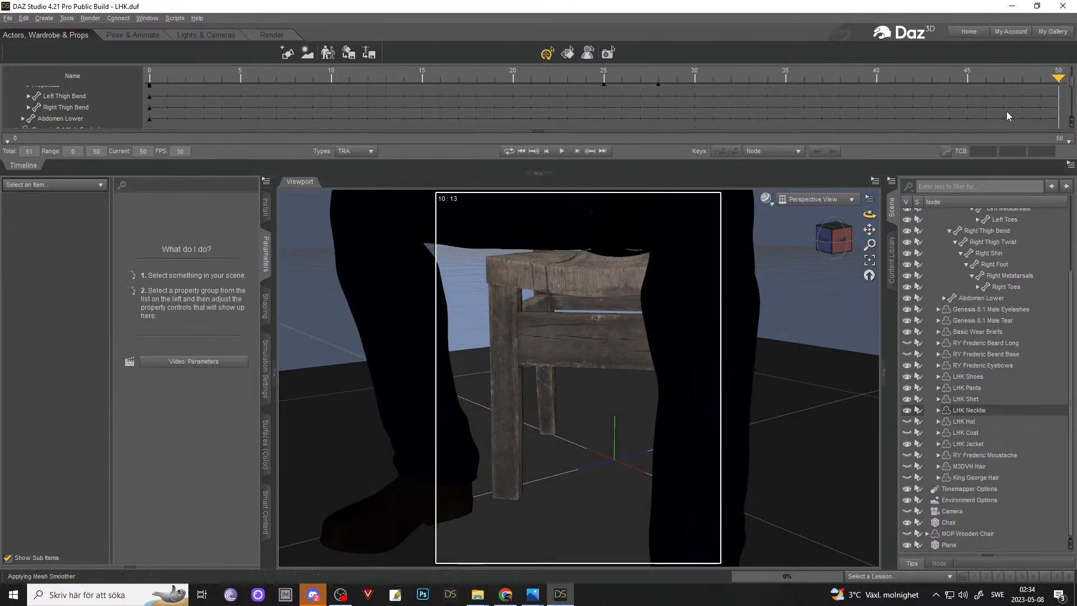
- Compare the figure at frames 0 and 50, and lower Genesis 8.1 Male to a Y Translate of -0.49 at frame 50
{"action": "left_click_drag", "start_coordinate": [1058, 76], "coordinate": [119, 76]}
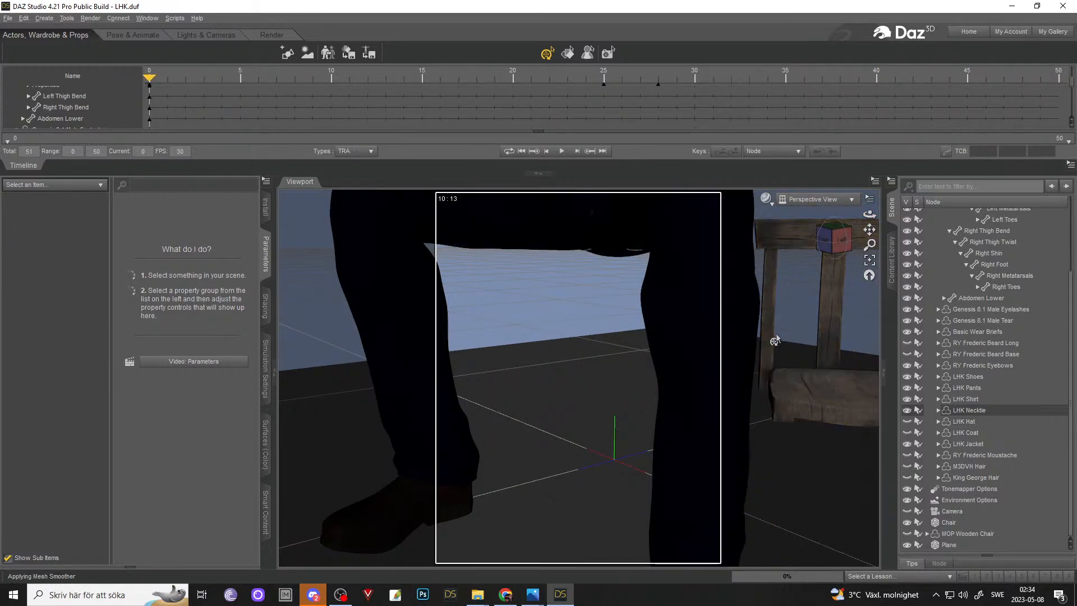
{"action": "left_click_drag", "start_coordinate": [147, 75], "coordinate": [1058, 75]}
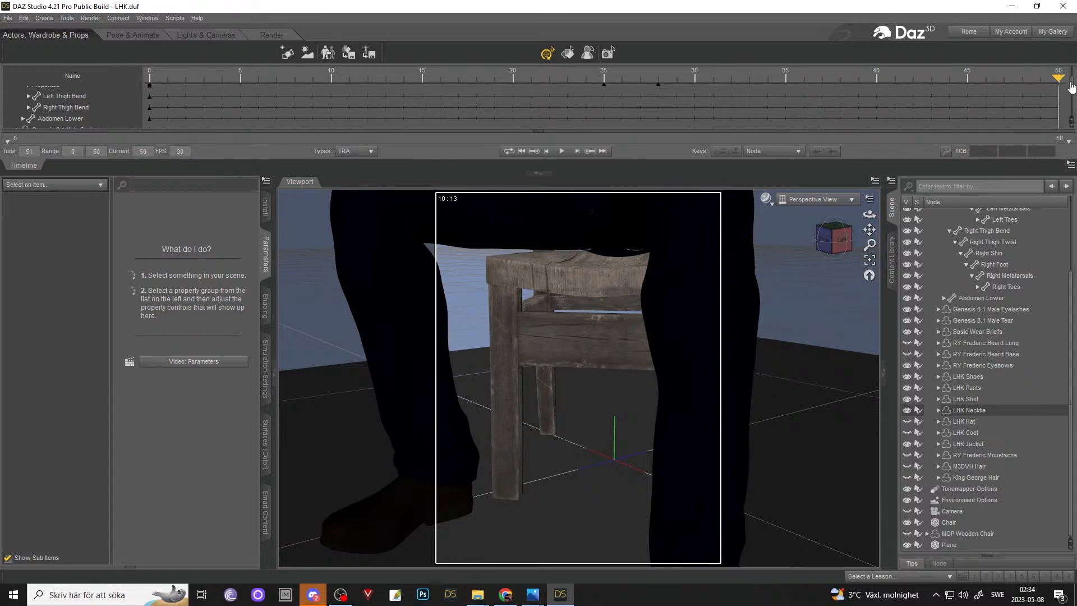
{"action": "scroll", "coordinate": [971, 239], "scroll_direction": "up", "scroll_amount": 3}
{"action": "left_click", "coordinate": [971, 225]}
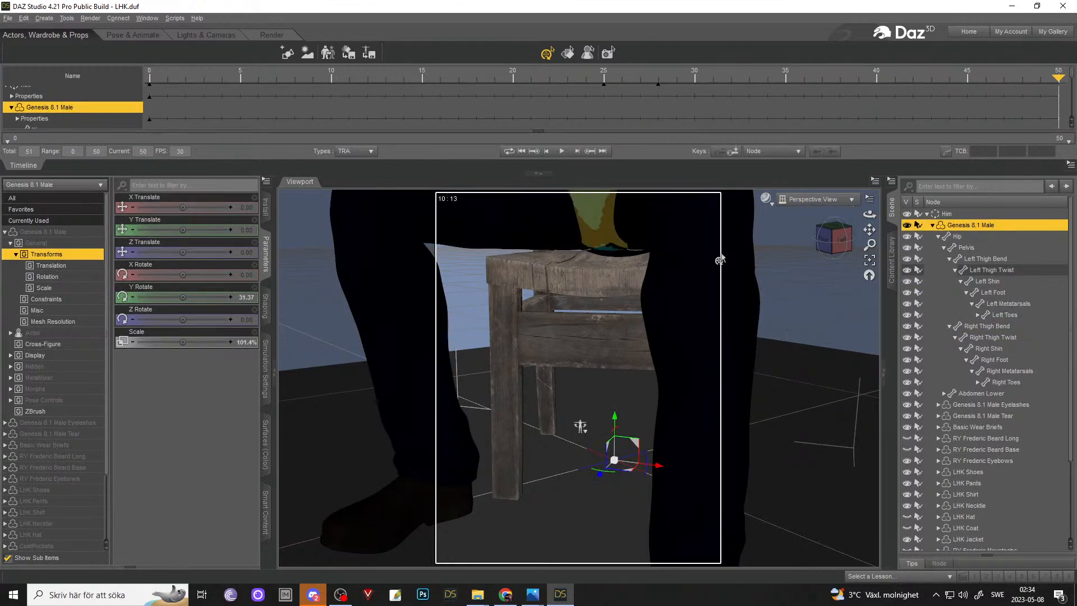
{"action": "left_click_drag", "start_coordinate": [581, 426], "coordinate": [896, 456]}
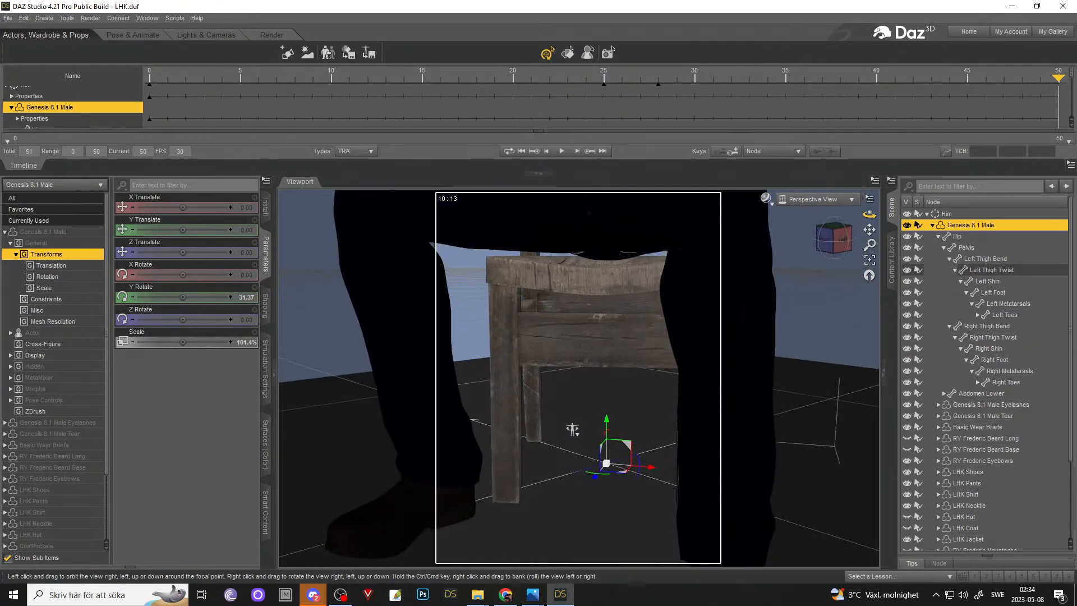
{"action": "left_click", "coordinate": [910, 496]}
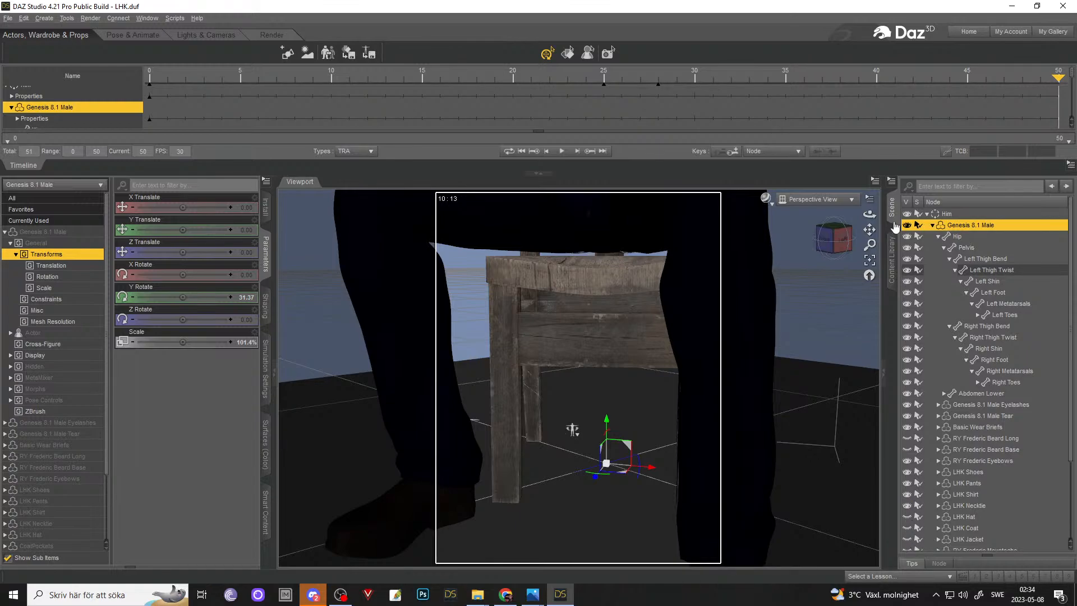
{"action": "mouse_move", "coordinate": [869, 214]}
{"action": "left_mouse_down"}
{"action": "mouse_move", "coordinate": [915, 214]}
{"action": "mouse_move", "coordinate": [889, 214]}
{"action": "left_mouse_up"}
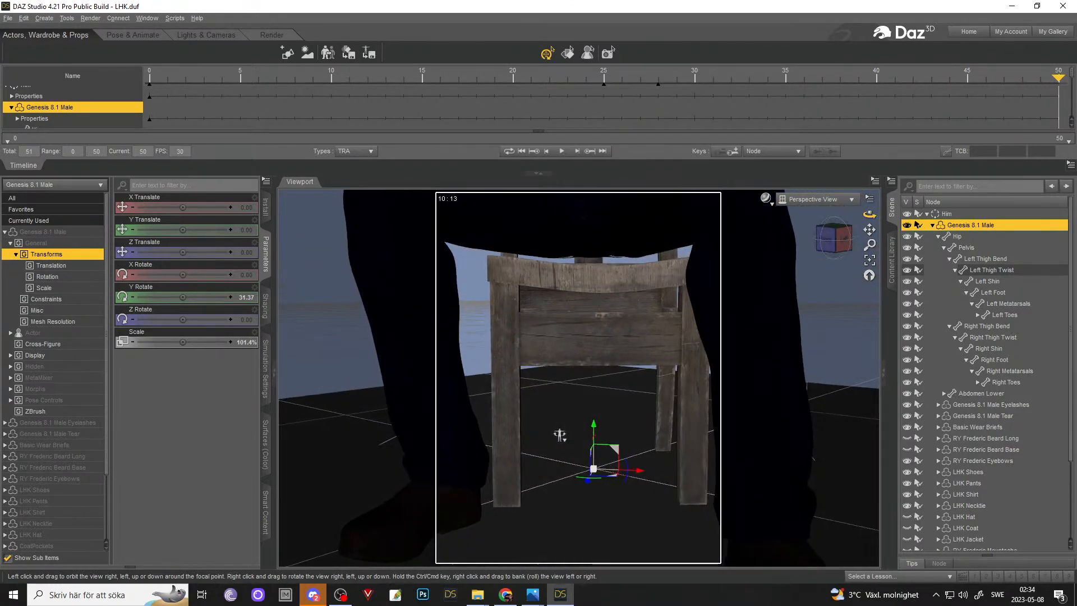
{"action": "left_click_drag", "start_coordinate": [559, 436], "coordinate": [564, 430]}
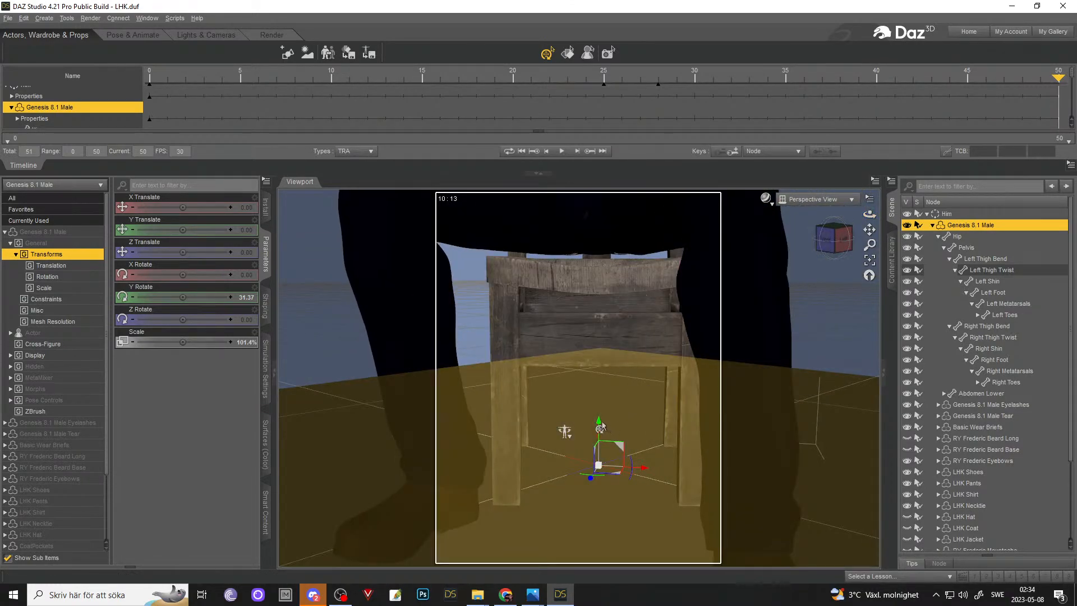
{"action": "left_click_drag", "start_coordinate": [597, 424], "coordinate": [600, 428]}
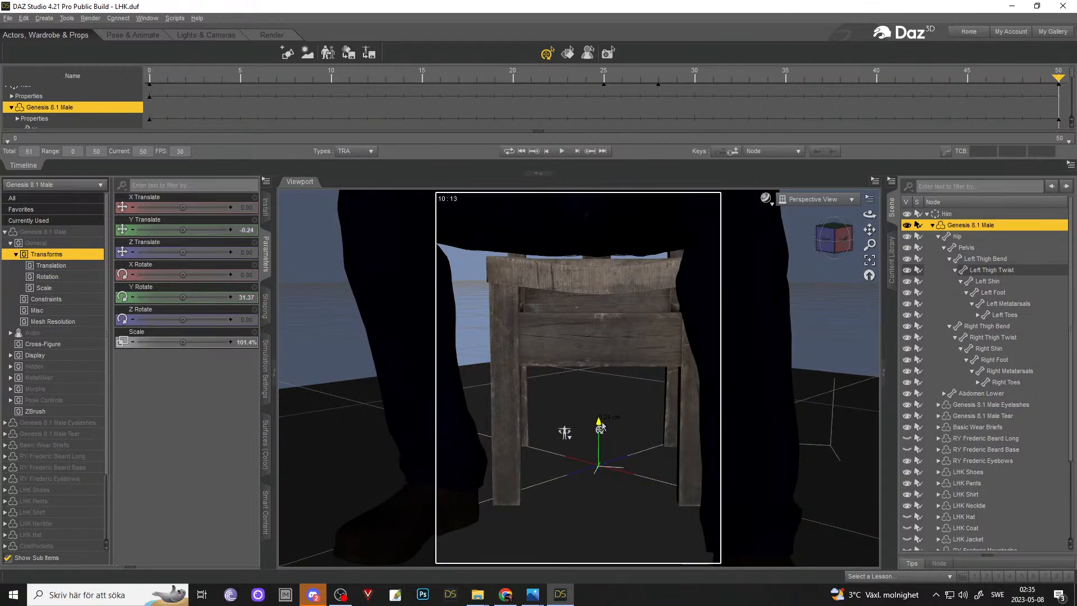
{"action": "left_click_drag", "start_coordinate": [601, 427], "coordinate": [601, 430]}
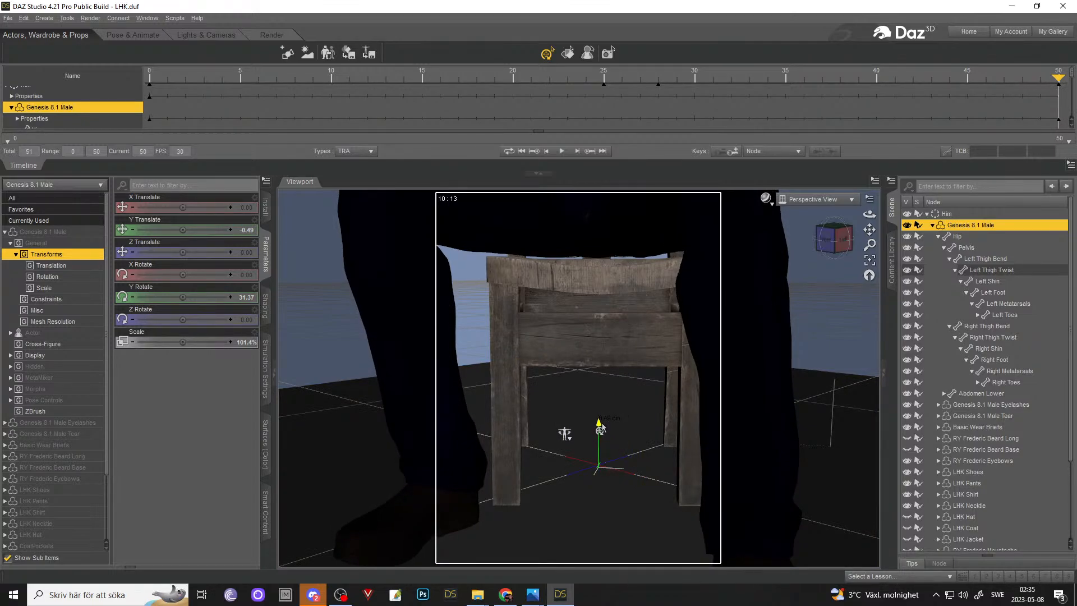
- Examine from several angles how the seated figure's thighs and feet meet the chair and the floor at frame 50
{"action": "mouse_move", "coordinate": [870, 213]}
{"action": "left_mouse_down"}
{"action": "mouse_move", "coordinate": [853, 215]}
{"action": "mouse_move", "coordinate": [871, 214]}
{"action": "left_mouse_up"}
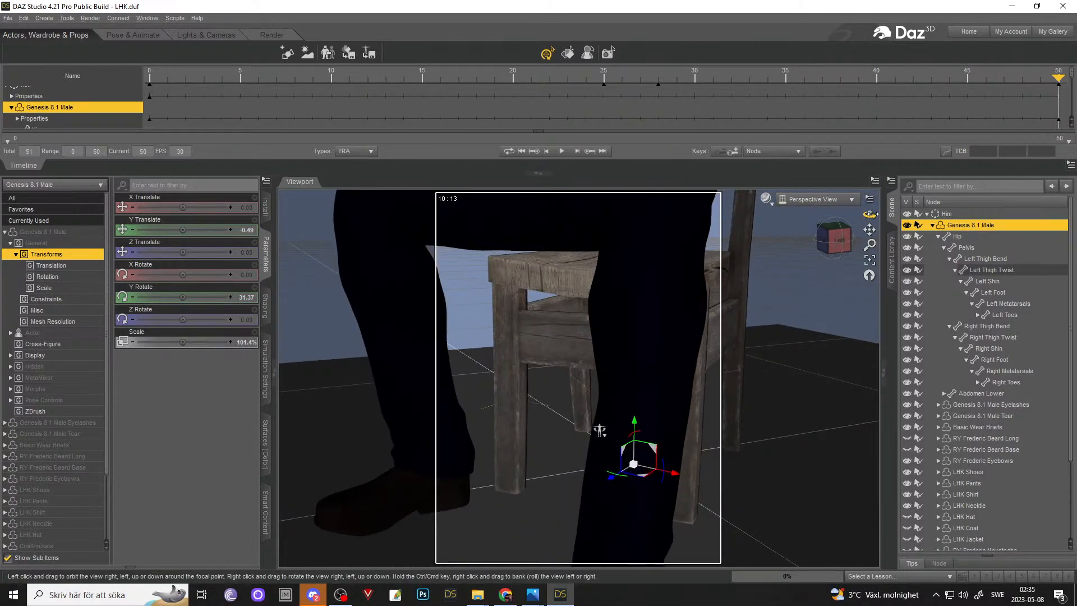
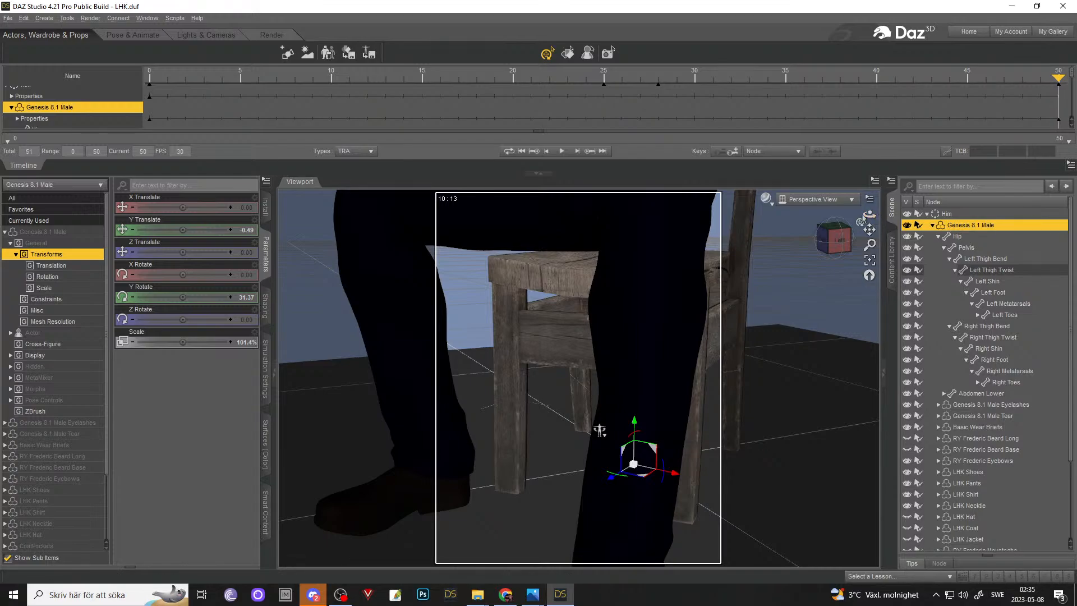
{"action": "left_click_drag", "start_coordinate": [601, 433], "coordinate": [574, 433], "text": "alt"}
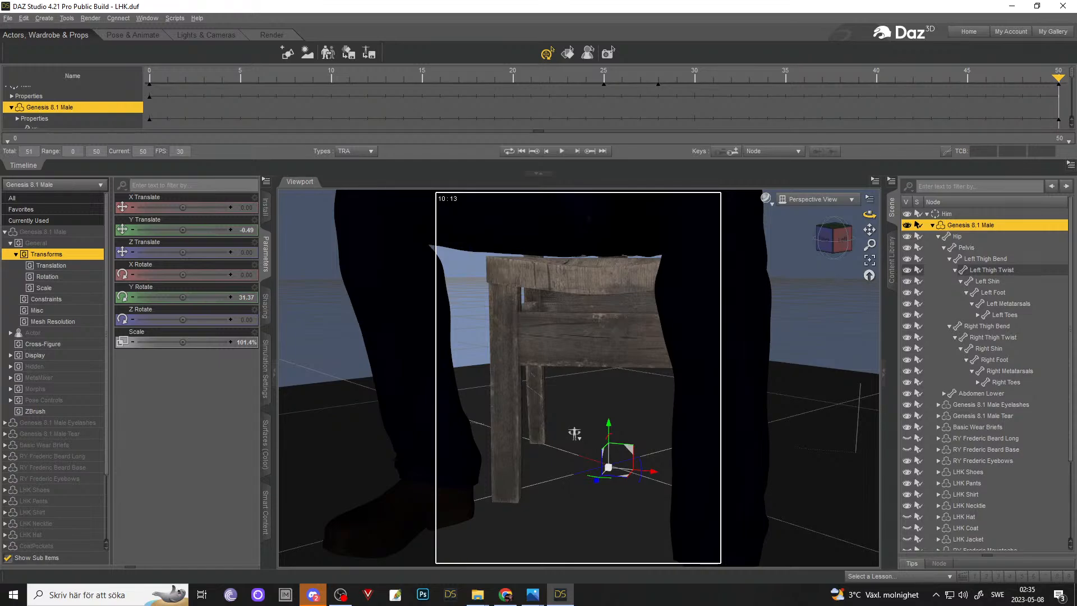
{"action": "left_click_drag", "start_coordinate": [575, 432], "coordinate": [588, 415], "text": "alt"}
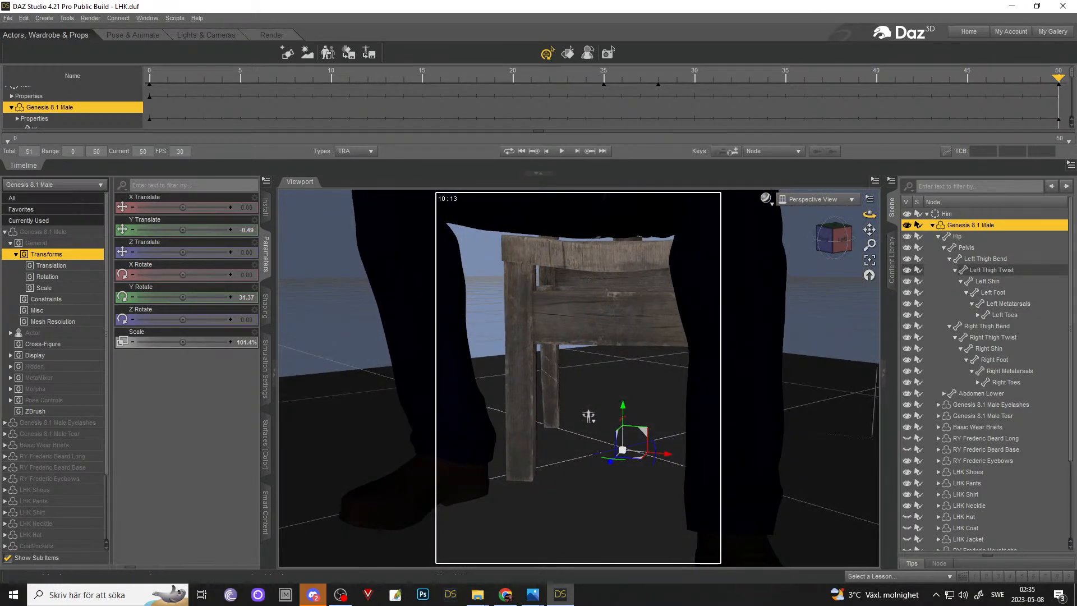
{"action": "left_click_drag", "start_coordinate": [588, 416], "coordinate": [570, 388], "text": "alt"}
{"action": "mouse_move", "coordinate": [870, 214]}
{"action": "left_mouse_down"}
{"action": "mouse_move", "coordinate": [870, 196]}
{"action": "mouse_move", "coordinate": [885, 197]}
{"action": "mouse_move", "coordinate": [870, 207]}
{"action": "mouse_move", "coordinate": [870, 196]}
{"action": "left_mouse_up"}
{"action": "scroll", "coordinate": [844, 235], "scroll_direction": "down", "scroll_amount": 1}
{"action": "left_click_drag", "start_coordinate": [600, 433], "coordinate": [601, 410], "text": "alt"}
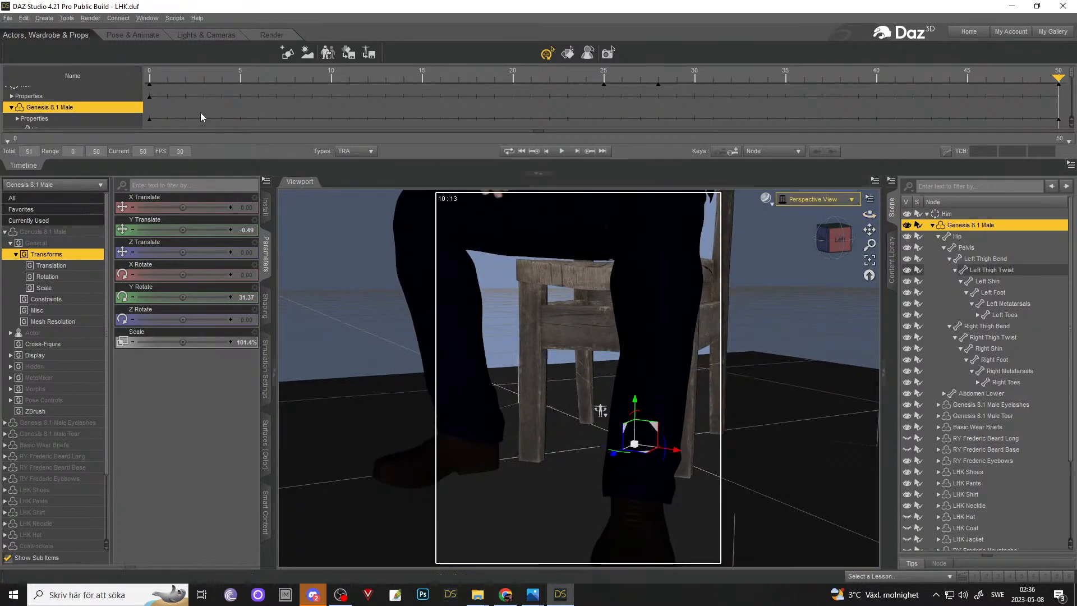
{"action": "left_click_drag", "start_coordinate": [1059, 76], "coordinate": [1073, 137]}
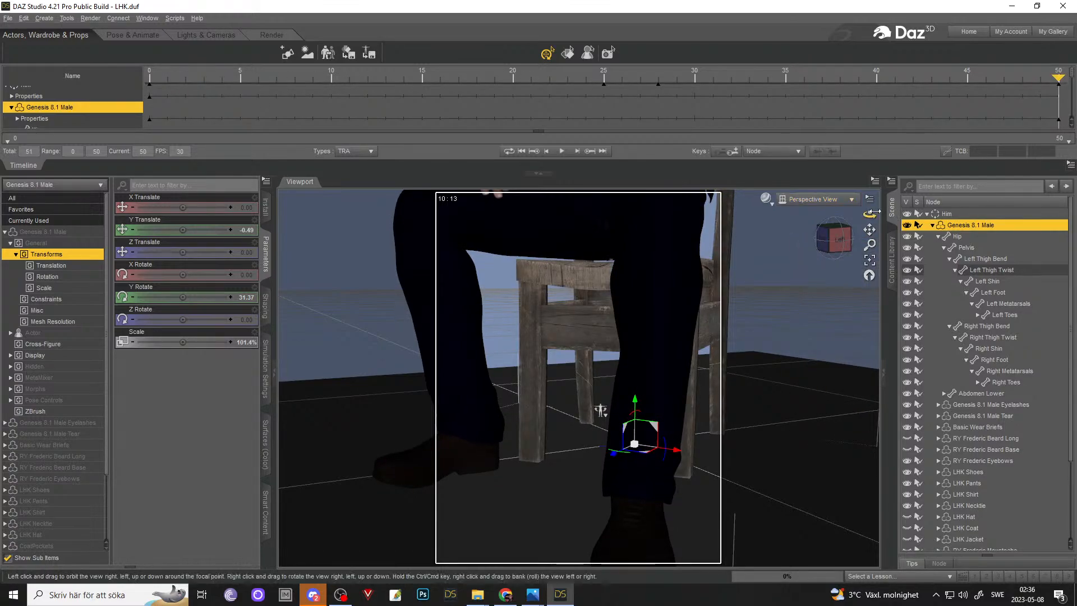
{"action": "left_click_drag", "start_coordinate": [600, 410], "coordinate": [512, 414], "text": "alt"}
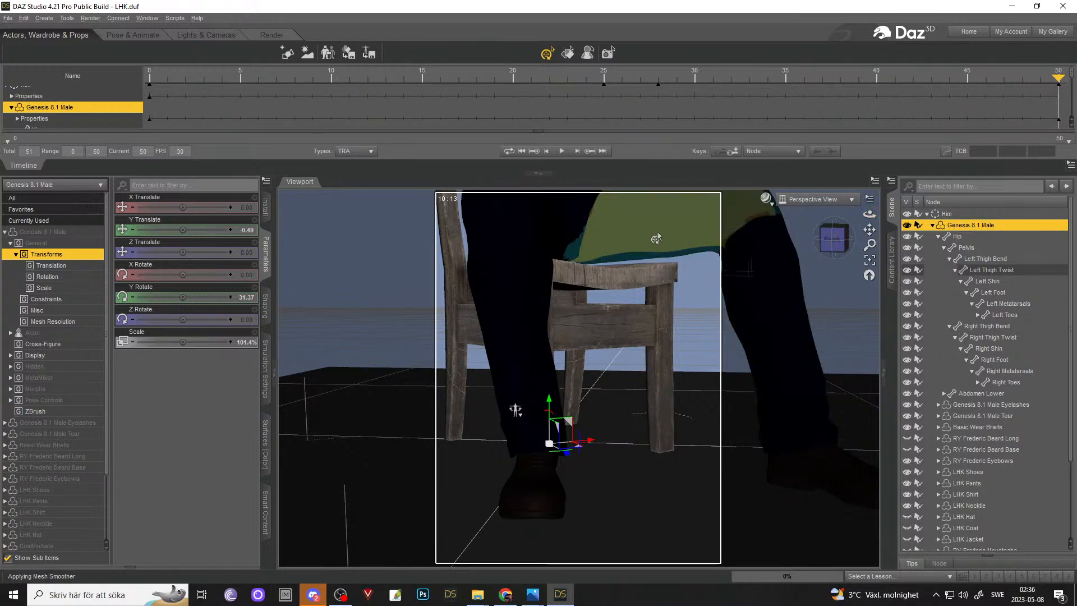
- Set the figure's left thigh Bend to -65.81 at frame 50
{"action": "left_click", "coordinate": [655, 237]}
{"action": "left_click", "coordinate": [132, 207]}
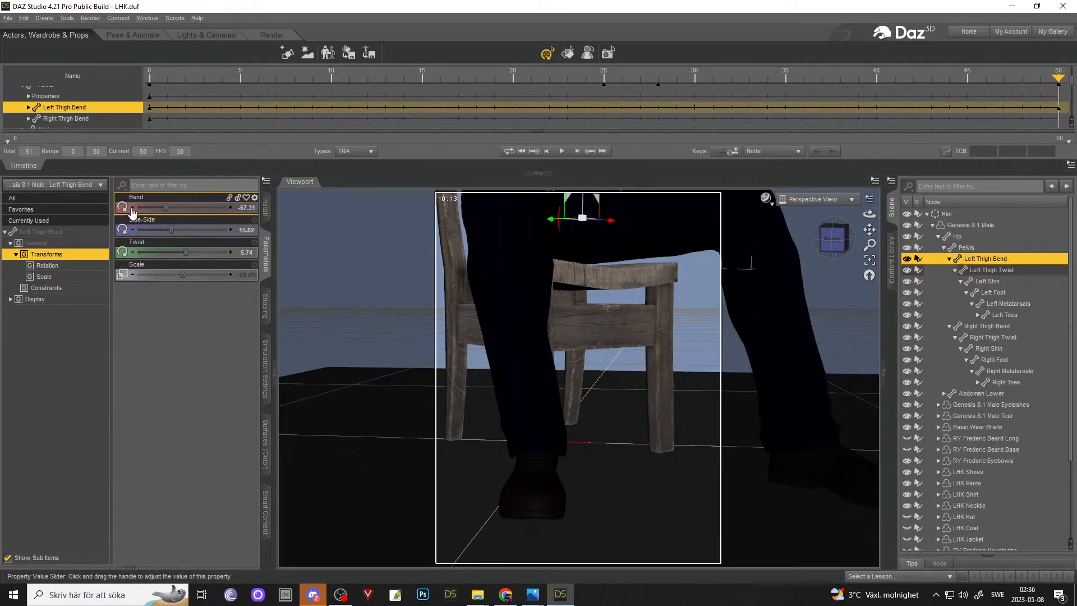
{"action": "left_click", "coordinate": [230, 211]}
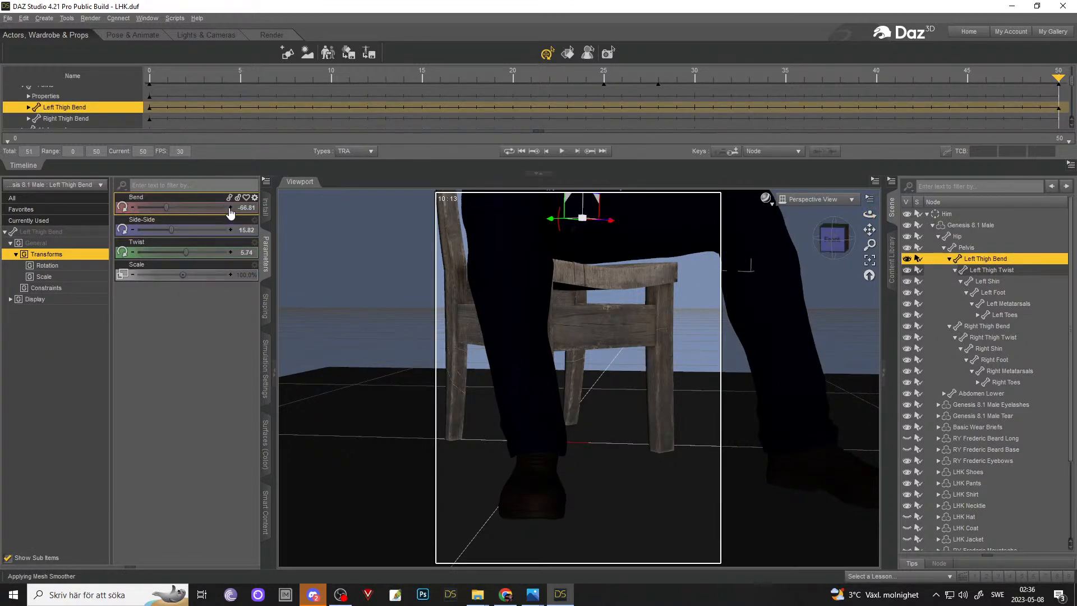
{"action": "left_click", "coordinate": [230, 211]}
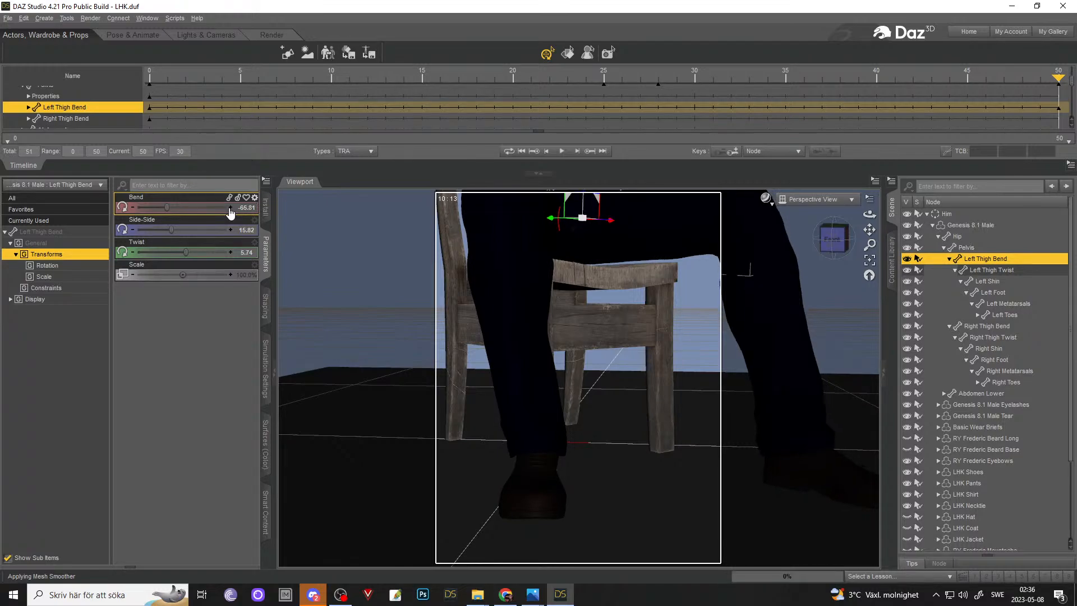
{"action": "left_click", "coordinate": [230, 211]}
- Set the left shin's Bend to 64.74 and the left foot's Bend to 16.19 at frame 50
{"action": "mouse_move", "coordinate": [869, 229]}
{"action": "left_mouse_down"}
{"action": "mouse_move", "coordinate": [858, 230]}
{"action": "mouse_move", "coordinate": [869, 202]}
{"action": "mouse_move", "coordinate": [869, 214]}
{"action": "left_mouse_up"}
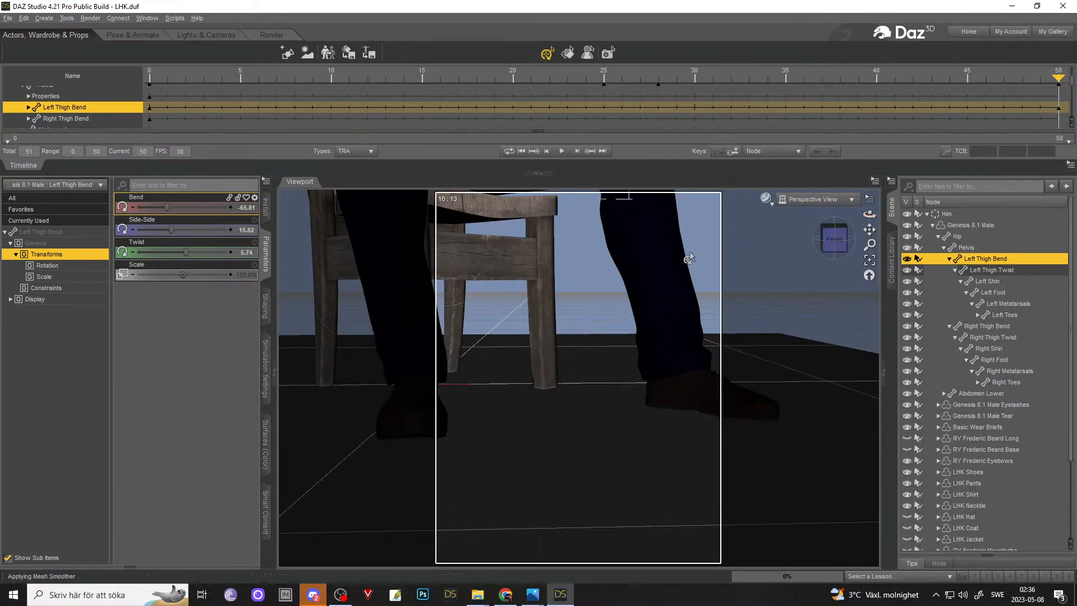
{"action": "left_click", "coordinate": [641, 234]}
{"action": "left_click_drag", "start_coordinate": [182, 206], "coordinate": [178, 206]}
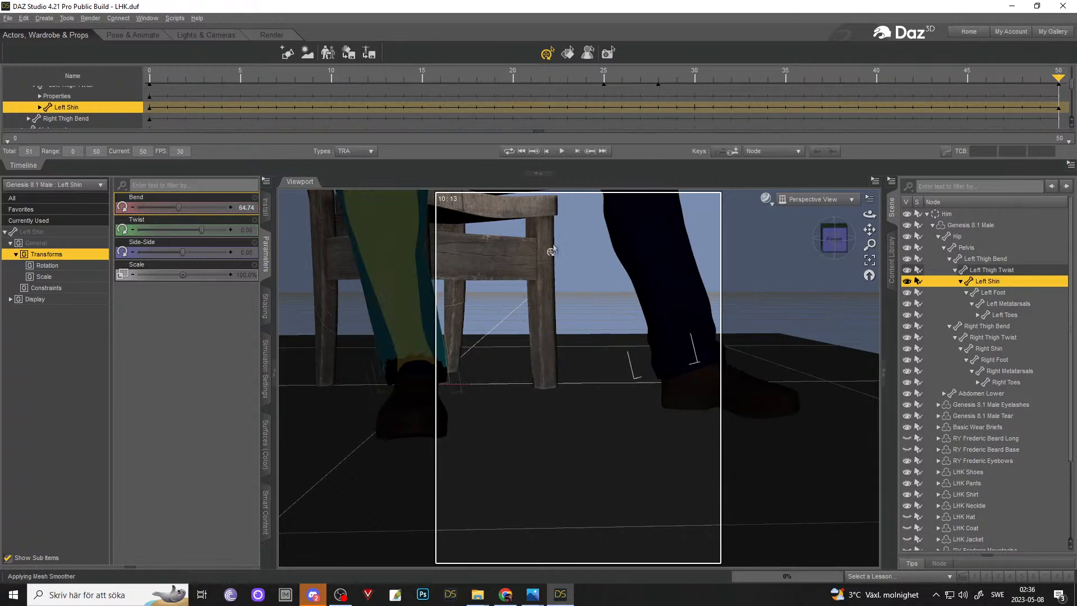
{"action": "mouse_move", "coordinate": [869, 215]}
{"action": "left_mouse_down"}
{"action": "mouse_move", "coordinate": [869, 236]}
{"action": "mouse_move", "coordinate": [875, 218]}
{"action": "mouse_move", "coordinate": [888, 253]}
{"action": "mouse_move", "coordinate": [869, 224]}
{"action": "left_mouse_up"}
{"action": "left_click", "coordinate": [697, 377]}
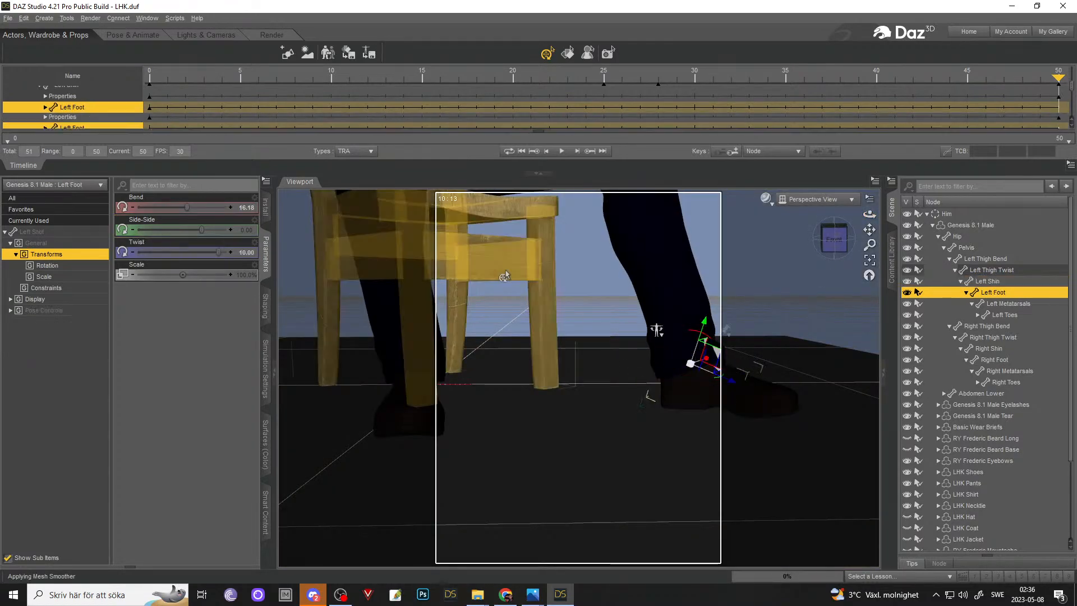
{"action": "left_click_drag", "start_coordinate": [182, 209], "coordinate": [187, 204]}
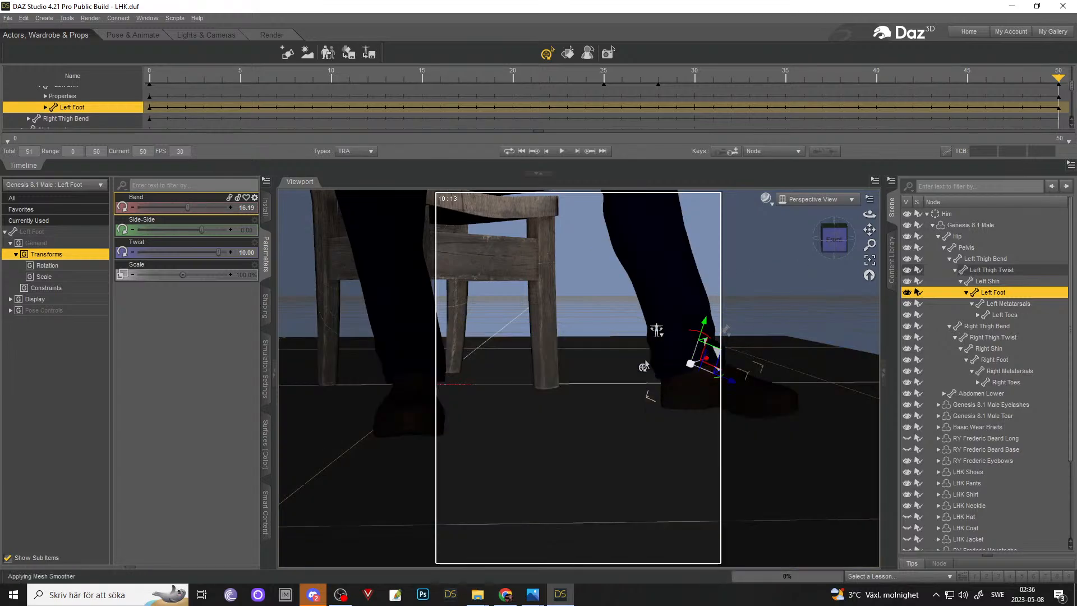
- Collapse the figure's Hip bone hierarchy and make the LHK Coat and LHK Jacket visible
{"action": "mouse_move", "coordinate": [866, 213]}
{"action": "left_mouse_down"}
{"action": "mouse_move", "coordinate": [867, 204]}
{"action": "mouse_move", "coordinate": [876, 218]}
{"action": "left_mouse_up"}
{"action": "scroll", "coordinate": [725, 253], "scroll_direction": "down", "scroll_amount": 5}
{"action": "left_click", "coordinate": [940, 236]}
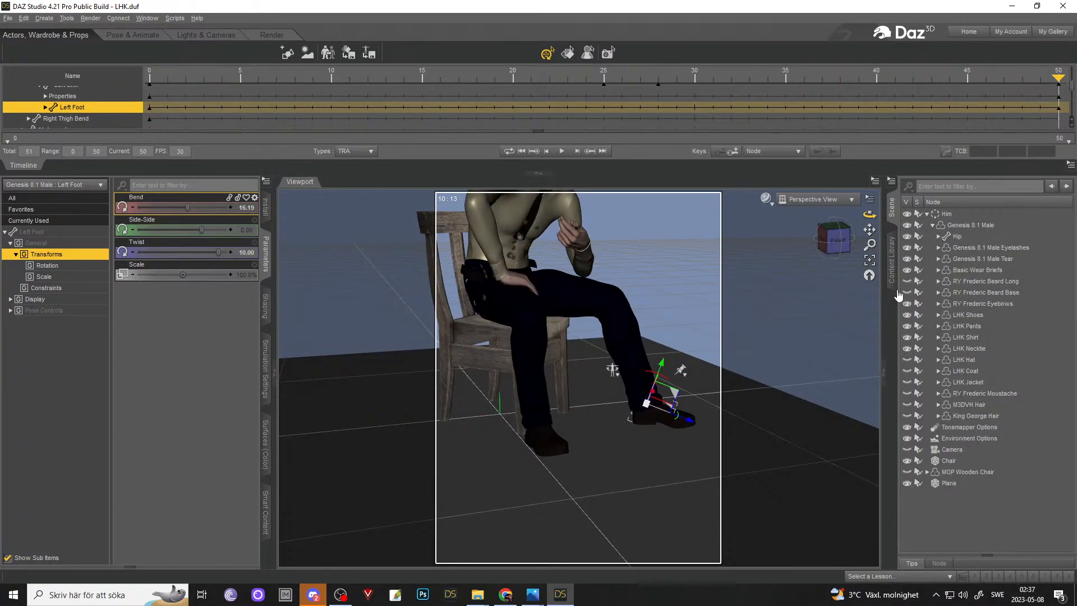
{"action": "left_click", "coordinate": [907, 370]}
{"action": "left_click", "coordinate": [907, 382]}
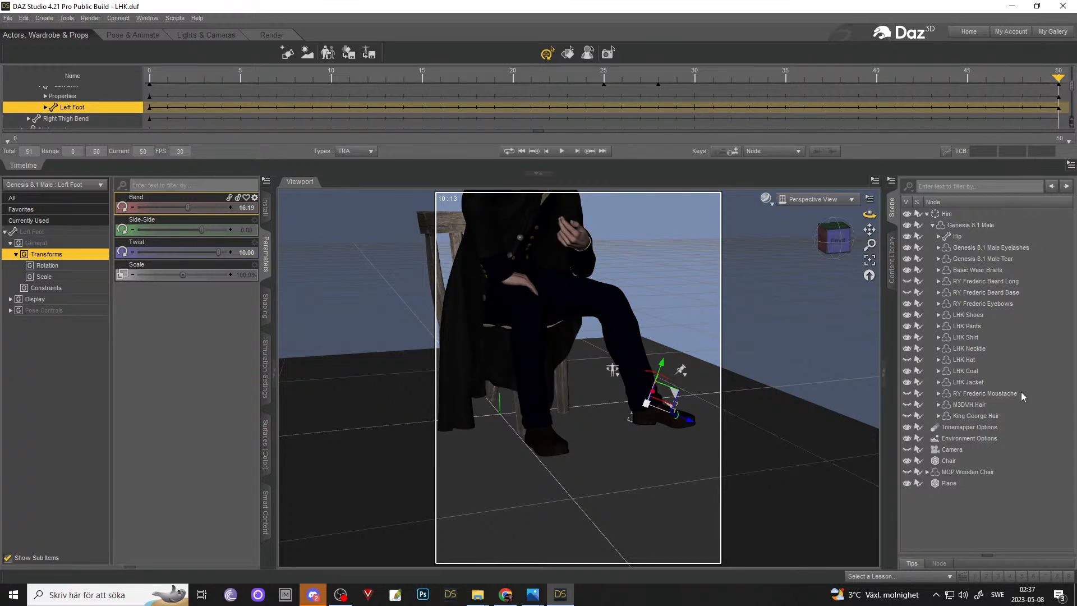
- Examine the clothed seated figure from the side and front, checking how the coat drapes over the chair
{"action": "left_click_drag", "start_coordinate": [869, 229], "coordinate": [835, 221]}
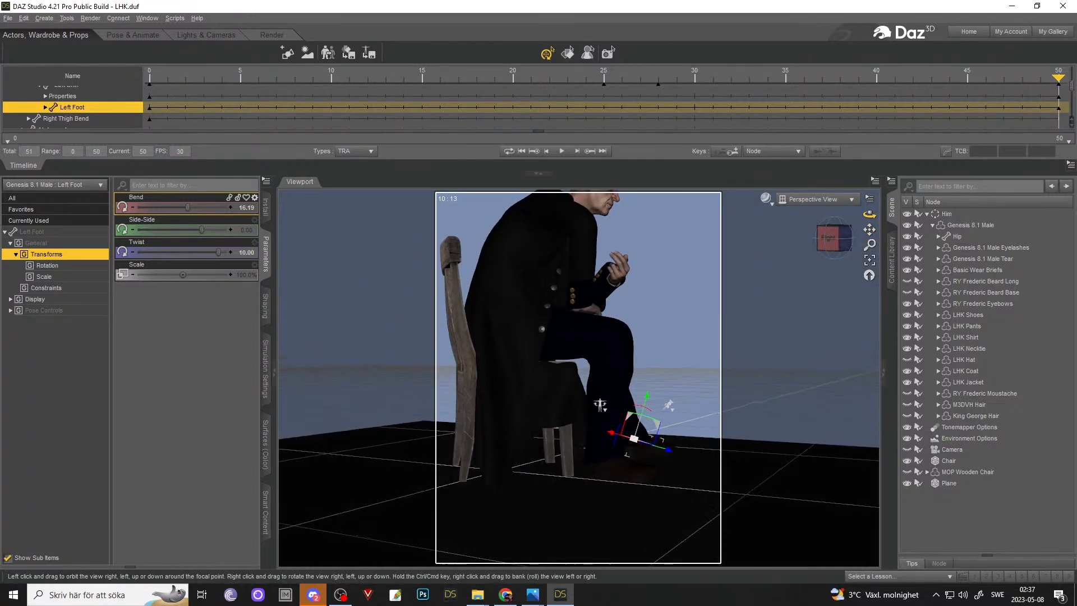
{"action": "scroll", "coordinate": [769, 236], "scroll_direction": "up", "scroll_amount": 5}
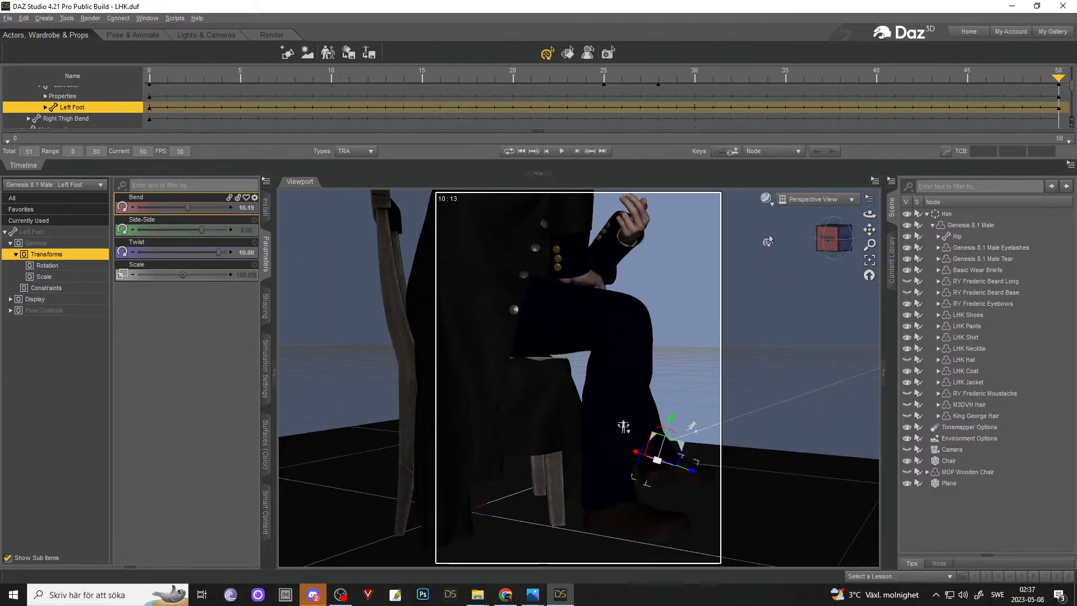
{"action": "scroll", "coordinate": [770, 240], "scroll_direction": "down", "scroll_amount": 4}
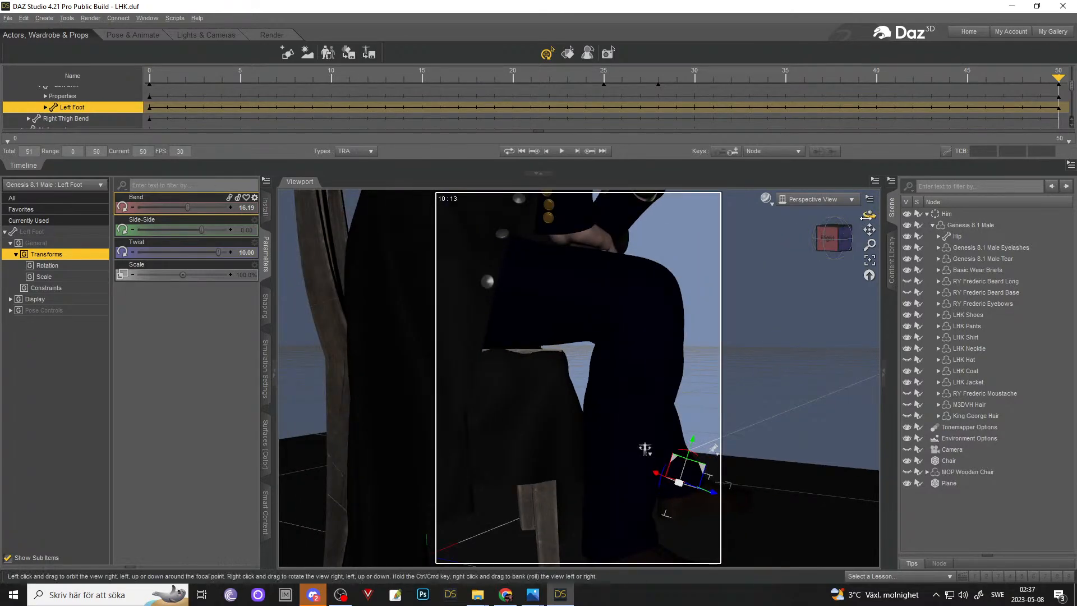
{"action": "left_click_drag", "start_coordinate": [869, 214], "coordinate": [752, 259]}
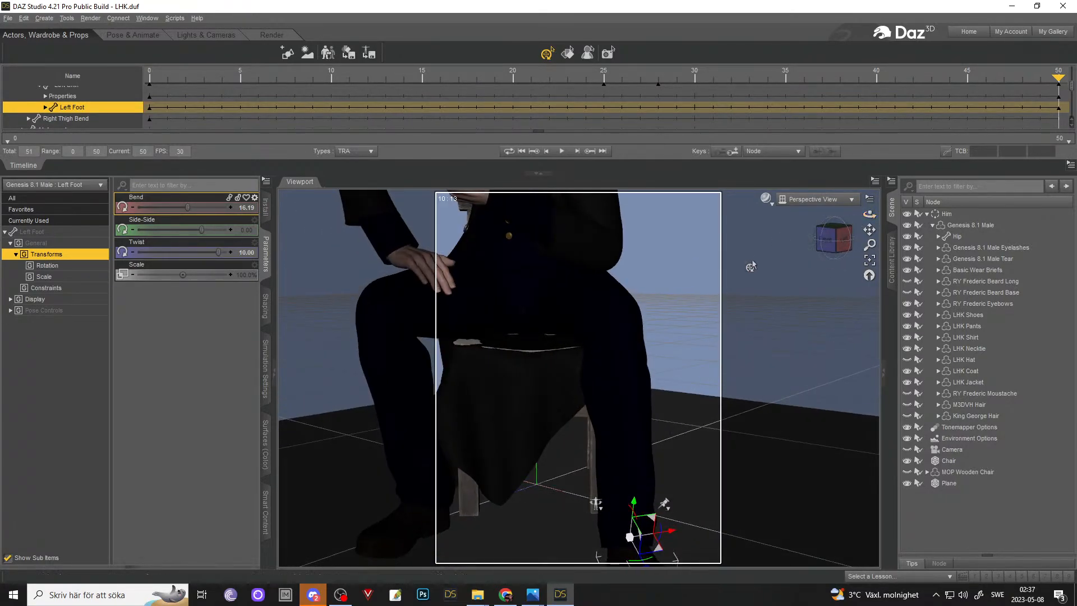
{"action": "scroll", "coordinate": [732, 255], "scroll_direction": "down", "scroll_amount": 3}
{"action": "scroll", "coordinate": [730, 257], "scroll_direction": "down", "scroll_amount": 2}
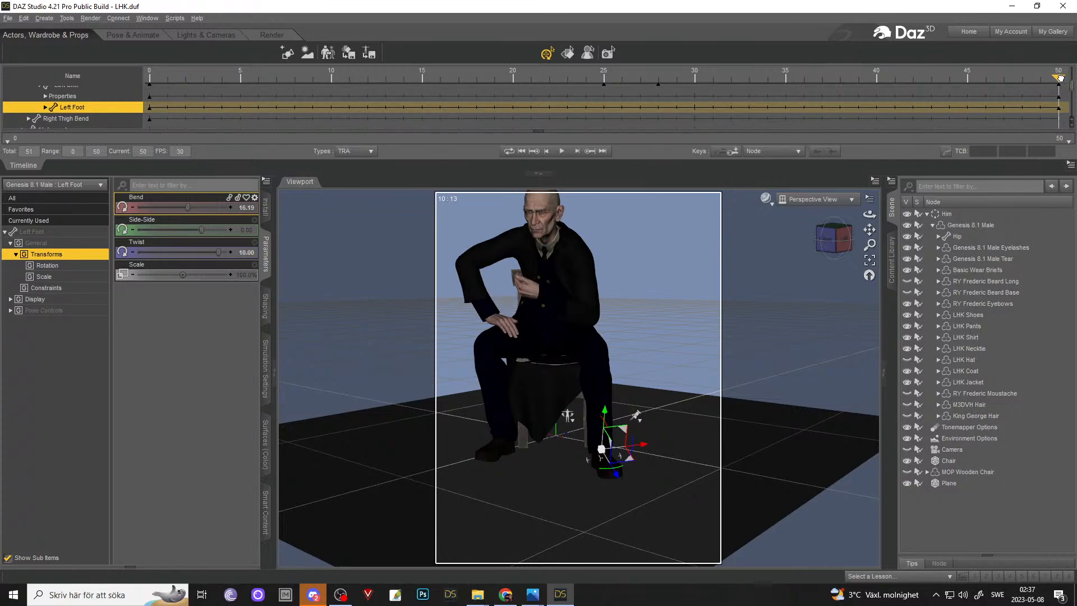
- Compare the figure's pose and coat drape at frame 0 and frame 50 by switching between the two frames repeatedly
{"action": "left_click", "coordinate": [150, 78]}
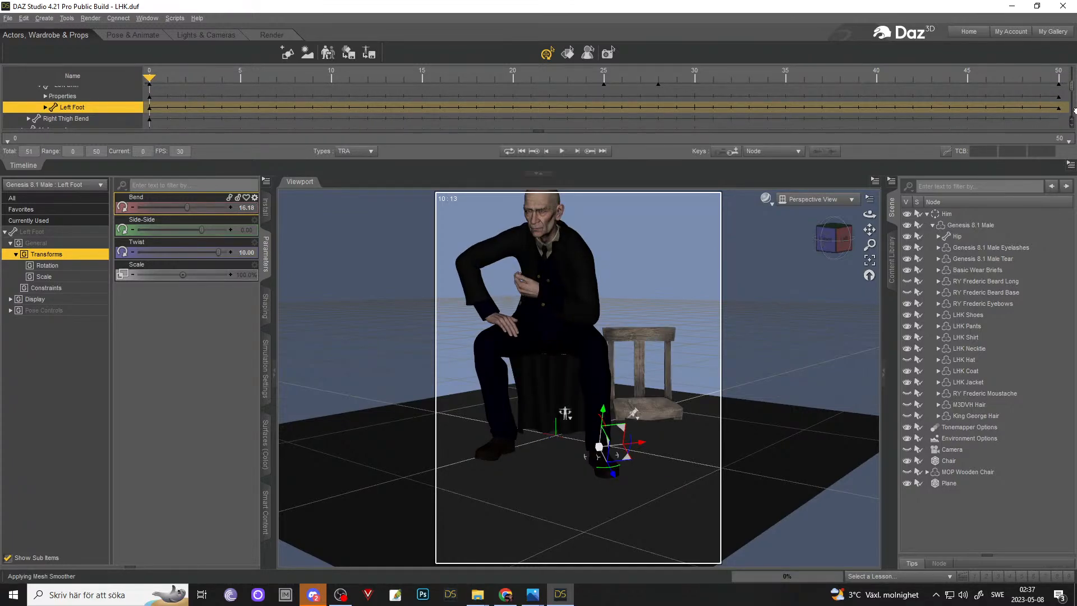
{"action": "left_click", "coordinate": [1059, 80]}
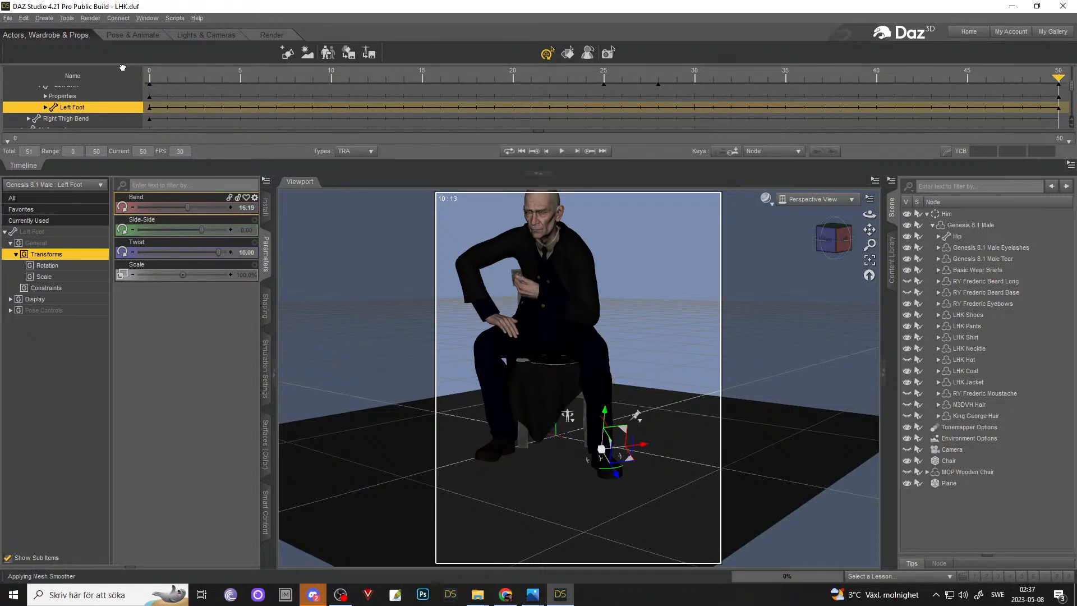
{"action": "left_click", "coordinate": [149, 72]}
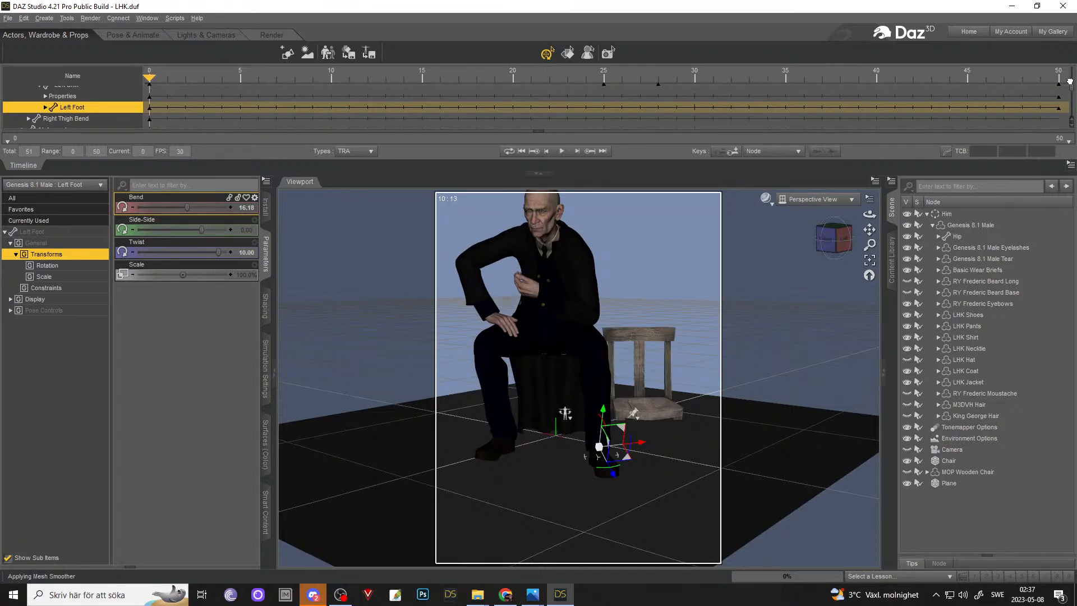
{"action": "left_click", "coordinate": [1063, 80]}
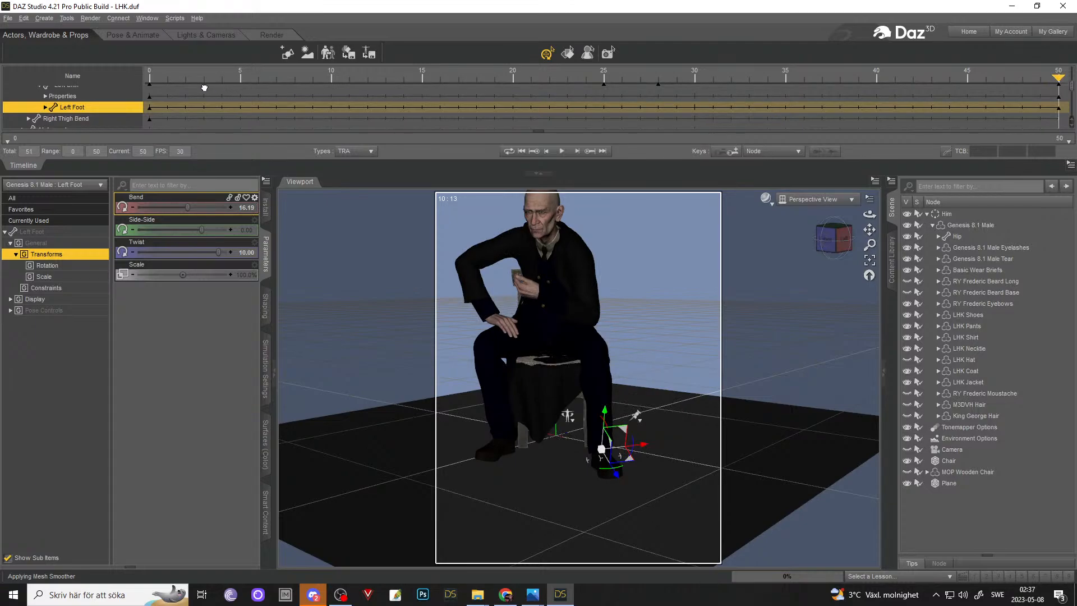
{"action": "left_click", "coordinate": [148, 74]}
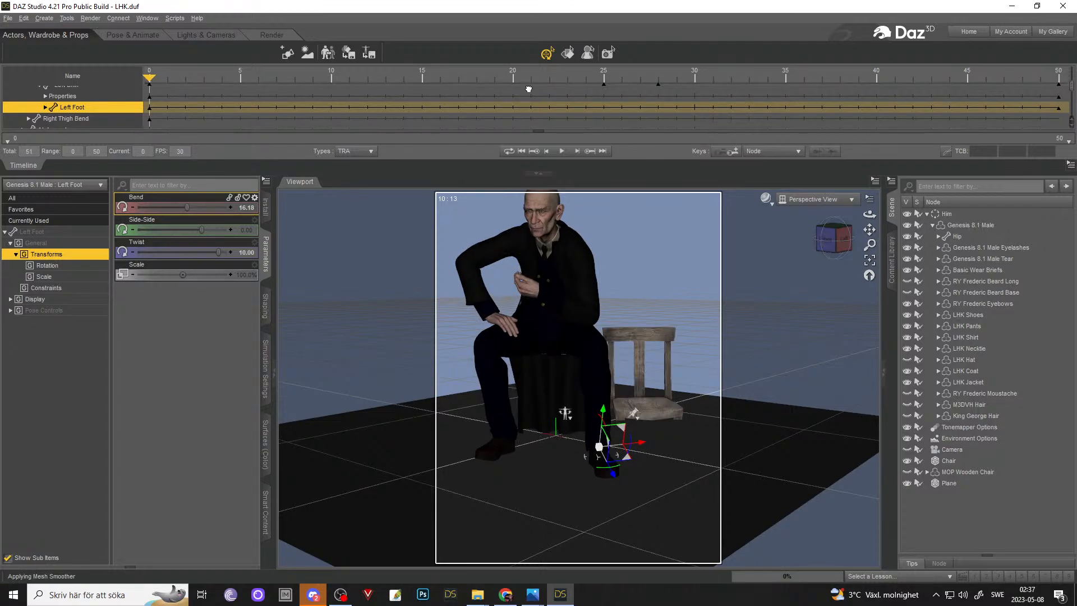
{"action": "left_click", "coordinate": [1064, 83]}
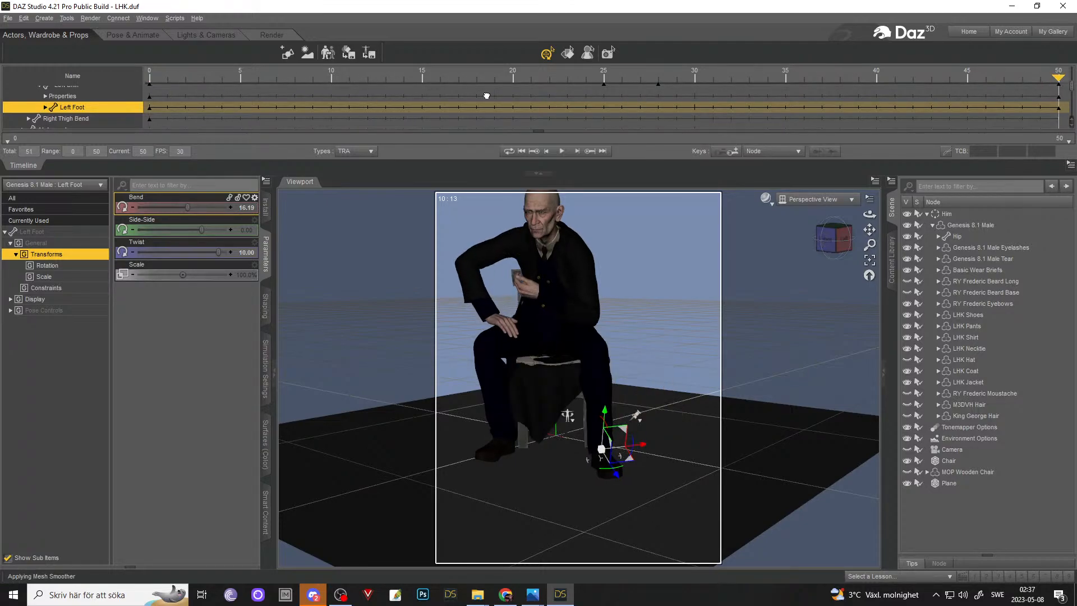
{"action": "left_click", "coordinate": [137, 84]}
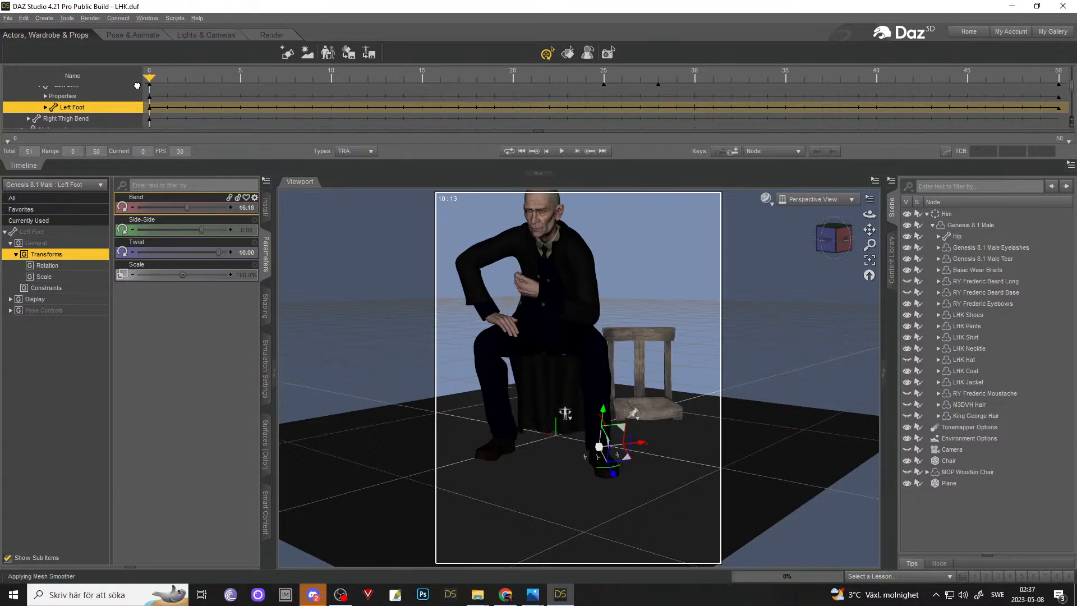
{"action": "left_click", "coordinate": [1059, 90]}
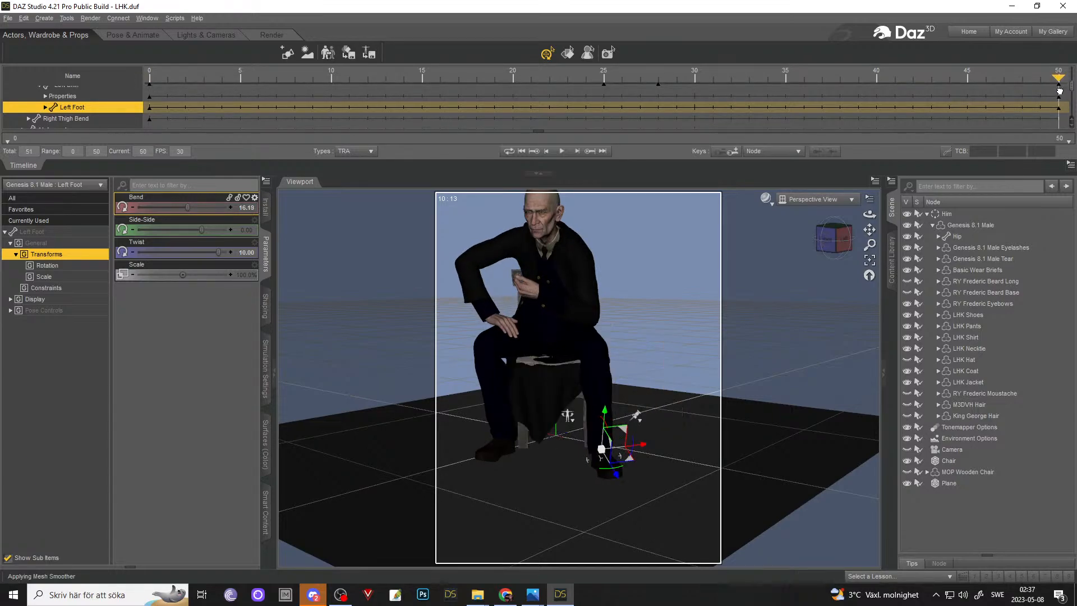
{"action": "left_click", "coordinate": [142, 97]}
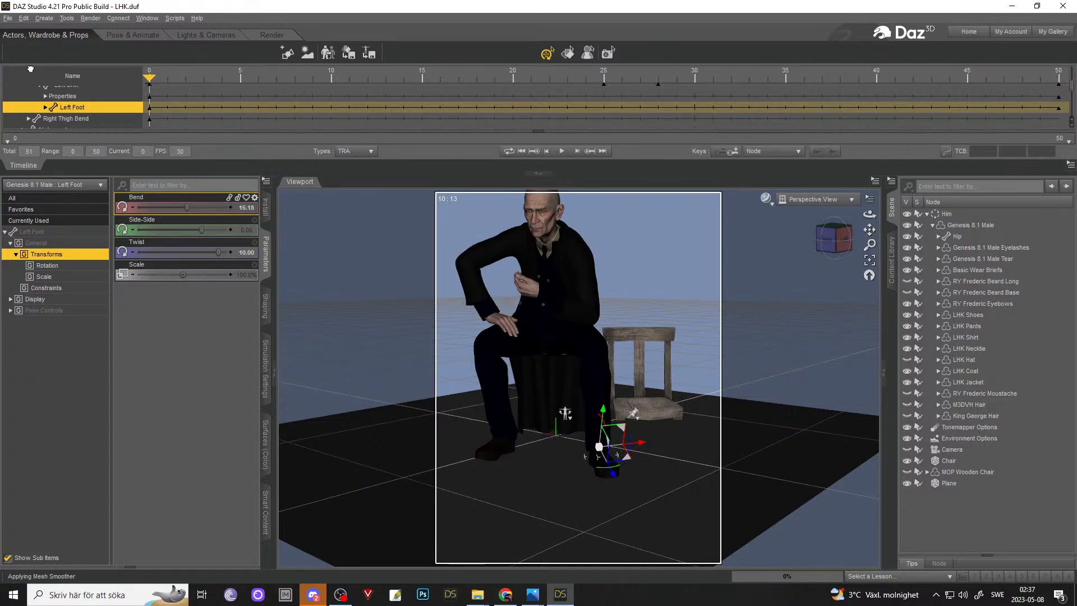
- Save the scene as a new file named LHK2 in the YT Streams folder, accepting the current scene save options
{"action": "left_click", "coordinate": [8, 18]}
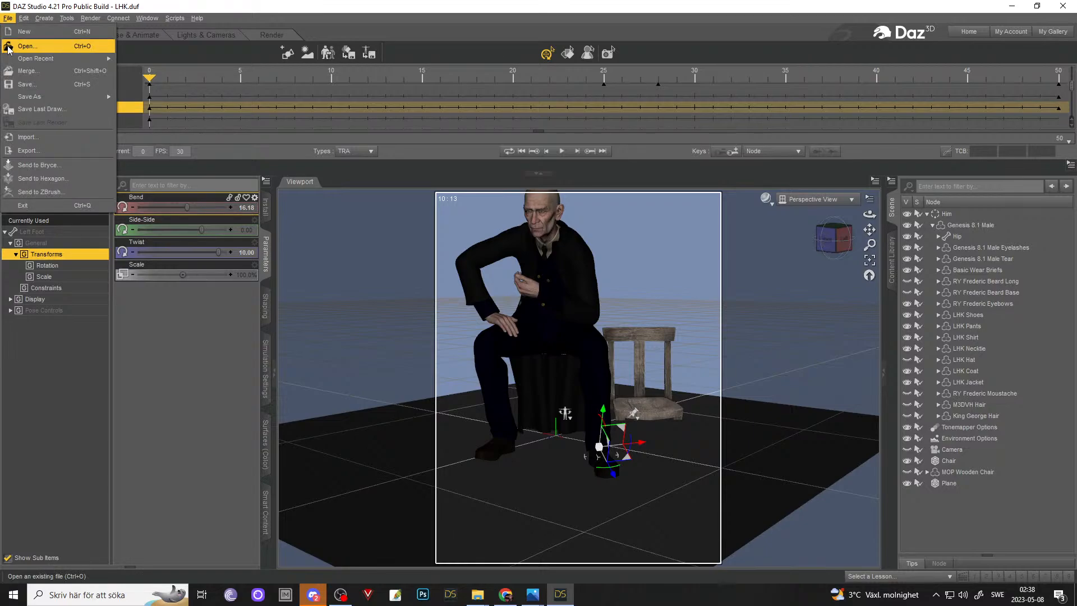
{"action": "mouse_move", "coordinate": [33, 96]}
{"action": "left_click", "coordinate": [138, 100]}
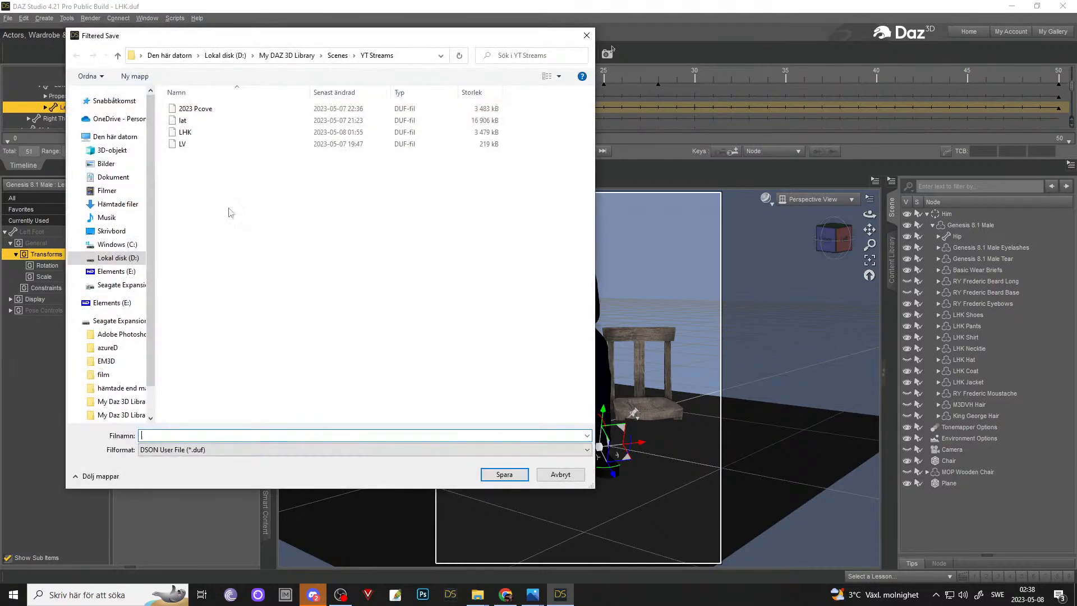
{"action": "left_click", "coordinate": [185, 132]}
{"action": "left_click", "coordinate": [203, 436]}
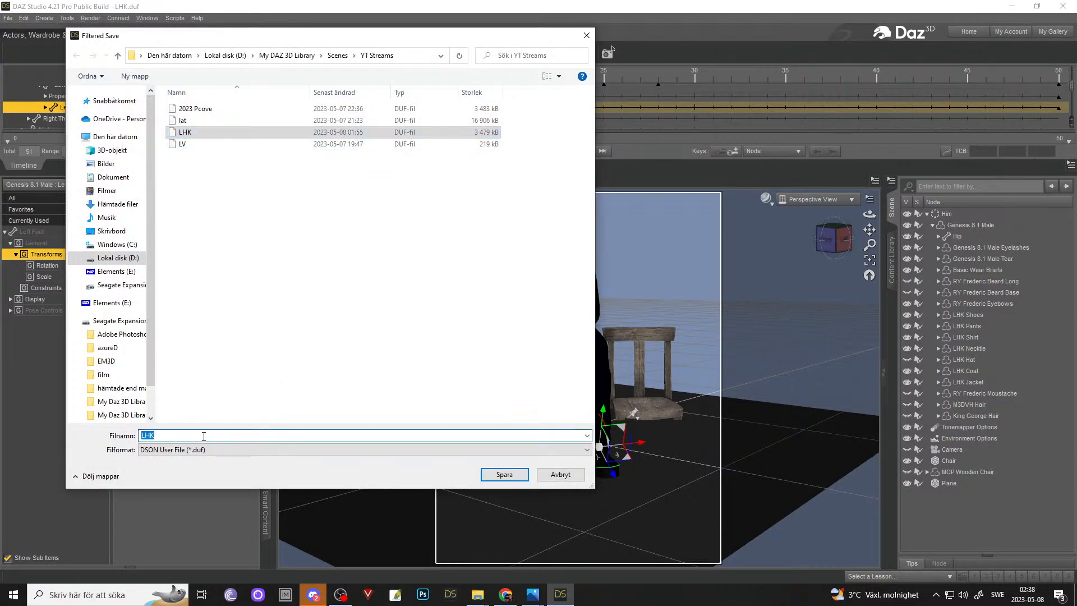
{"action": "left_click", "coordinate": [505, 474]}
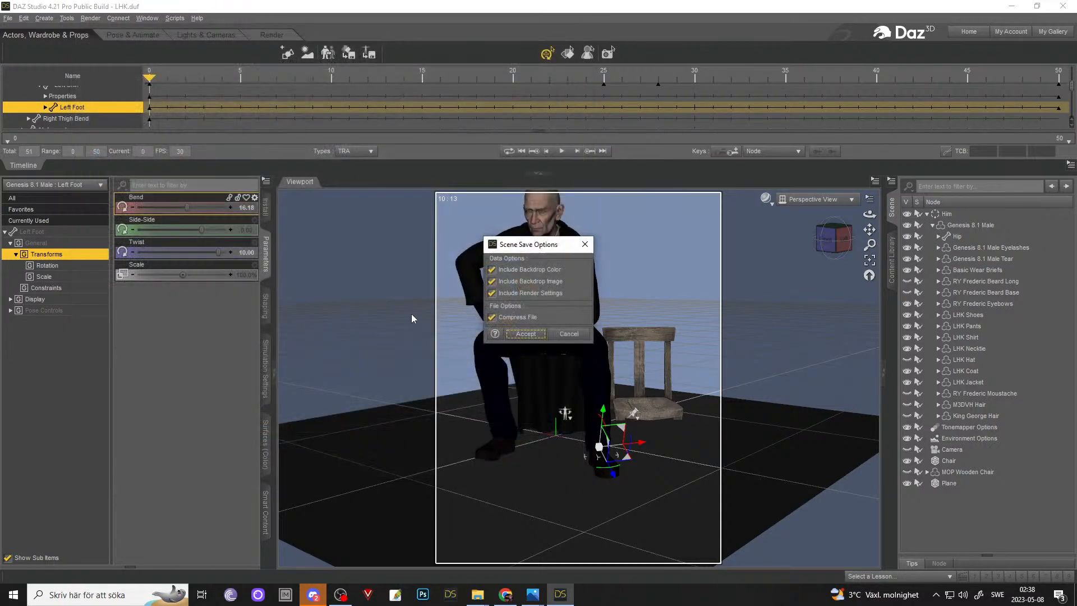
{"action": "left_click", "coordinate": [526, 333]}
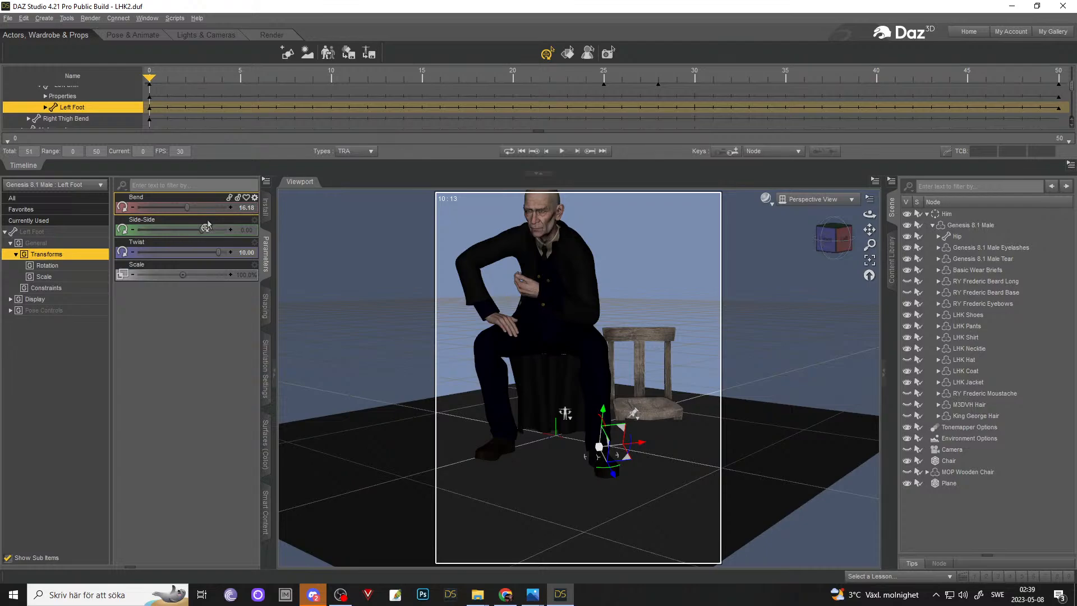
- View the figure from a more sideways angle and close the Timeline pane
{"action": "mouse_move", "coordinate": [541, 595]}
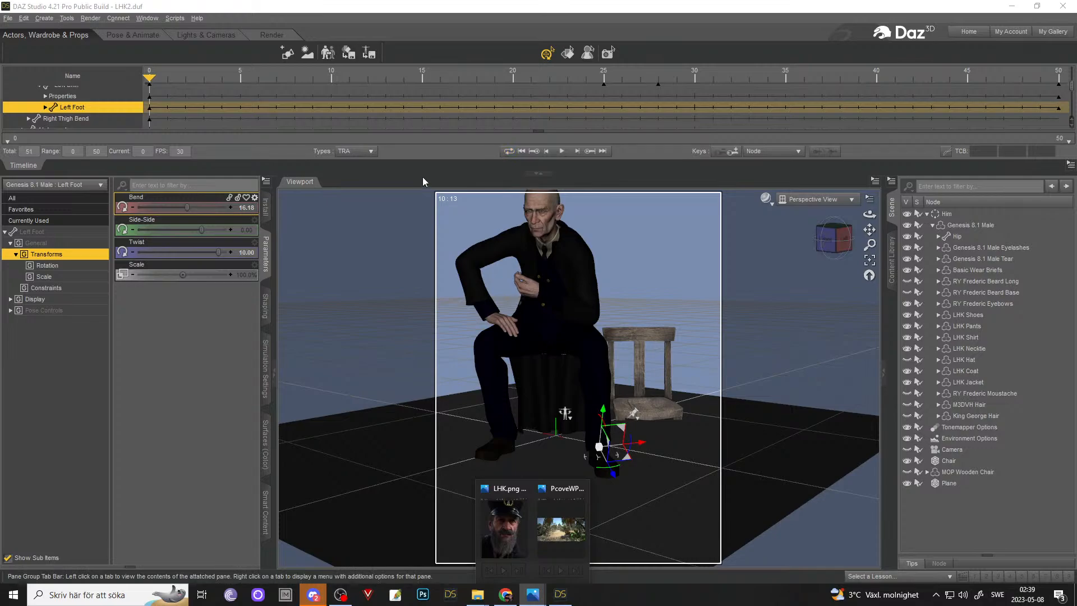
{"action": "mouse_move", "coordinate": [869, 214]}
{"action": "left_mouse_down"}
{"action": "mouse_move", "coordinate": [909, 217]}
{"action": "mouse_move", "coordinate": [858, 218]}
{"action": "mouse_move", "coordinate": [869, 218]}
{"action": "left_mouse_up"}
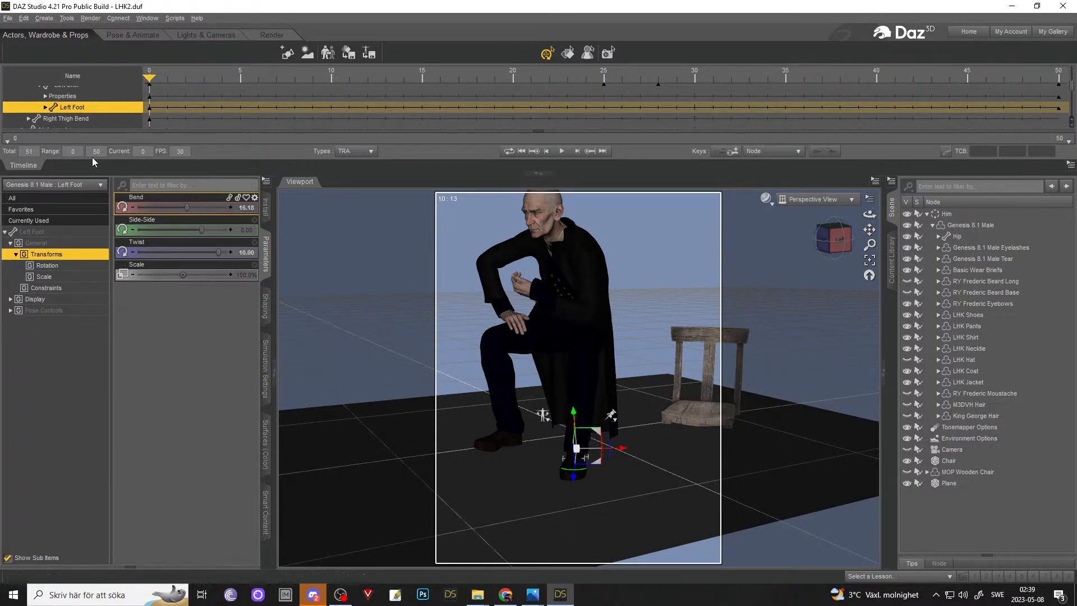
{"action": "right_click", "coordinate": [29, 165]}
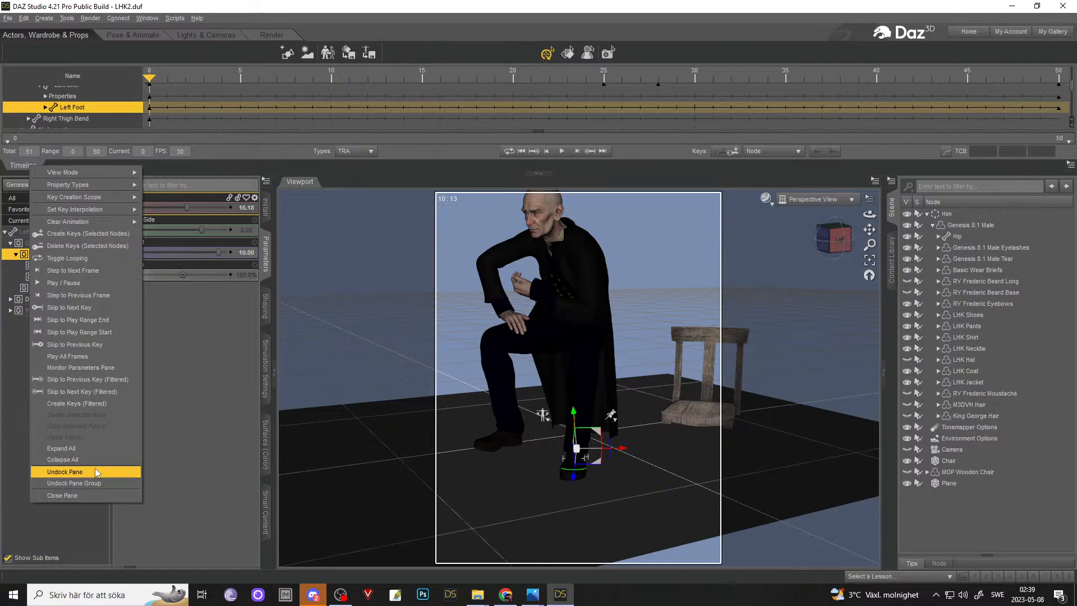
{"action": "mouse_move", "coordinate": [100, 210]}
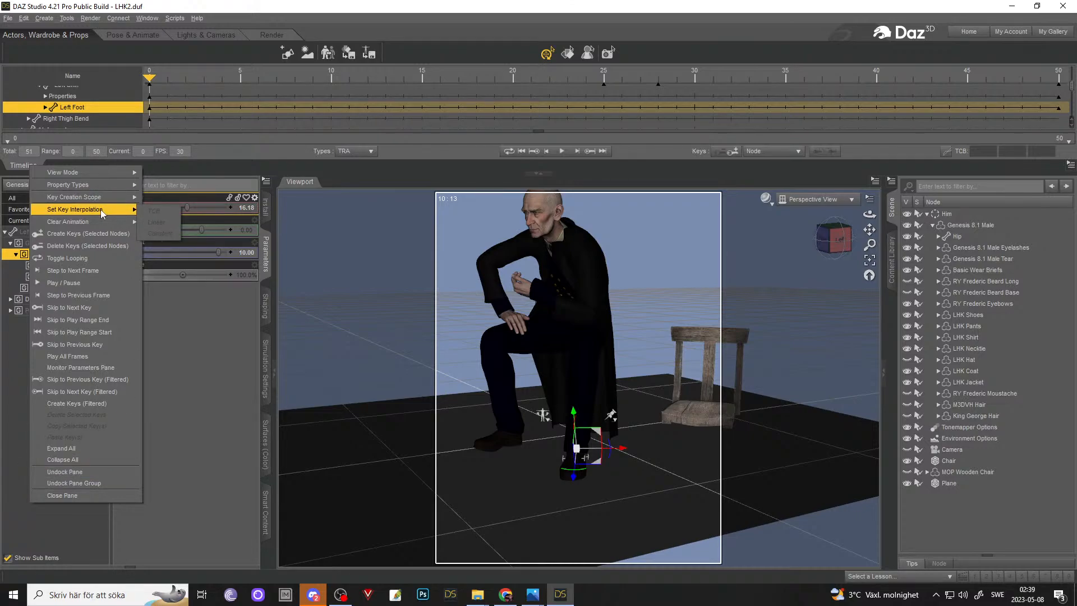
{"action": "left_click", "coordinate": [72, 495]}
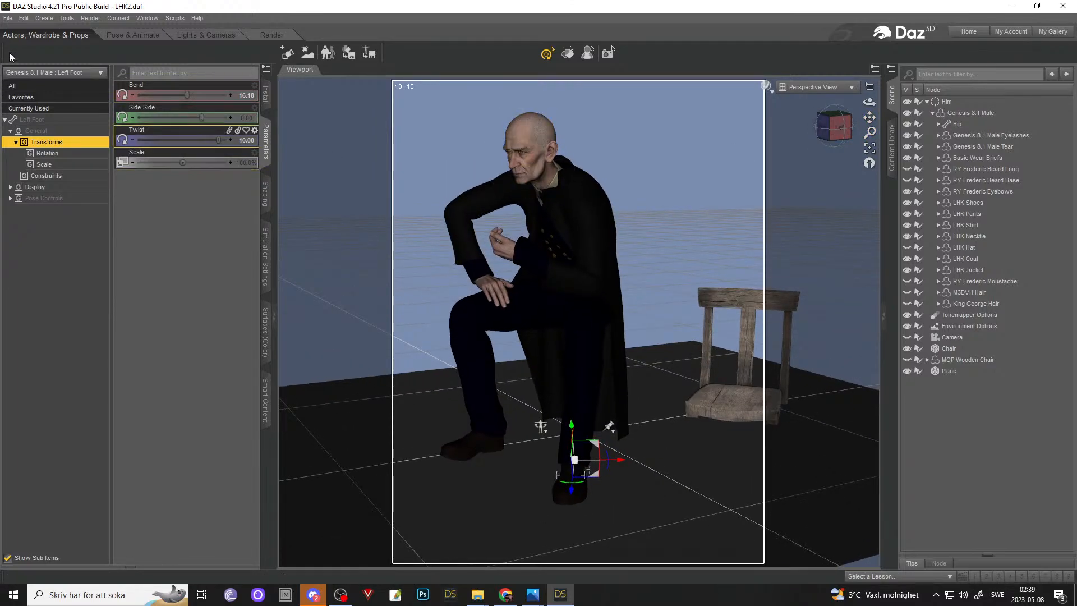
- Open the recent scene 2023 Pcove.duf
{"action": "left_click", "coordinate": [8, 18]}
{"action": "mouse_move", "coordinate": [86, 59]}
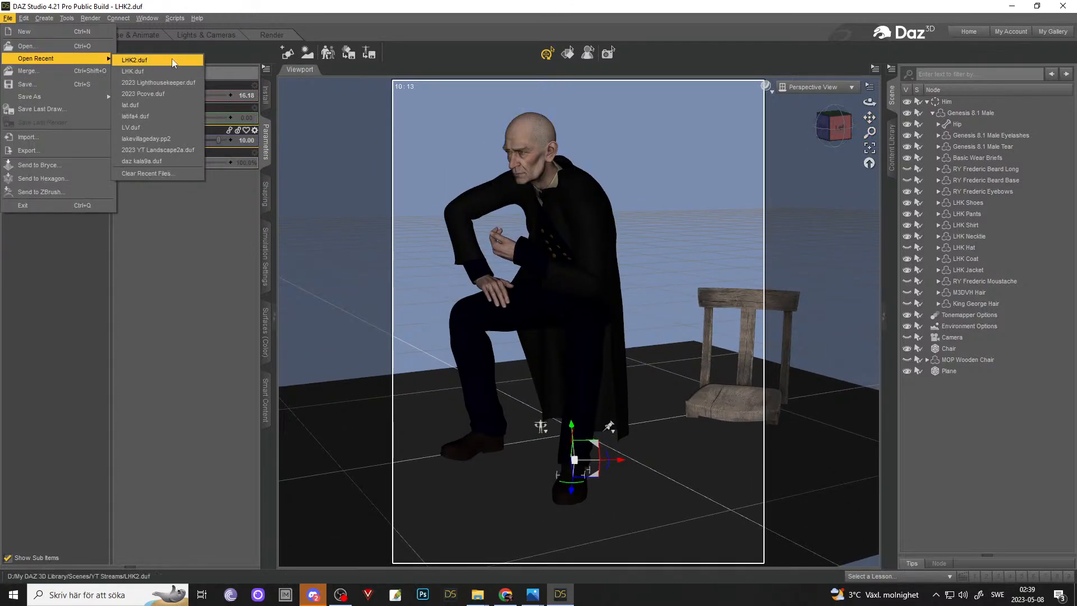
{"action": "left_click", "coordinate": [168, 93]}
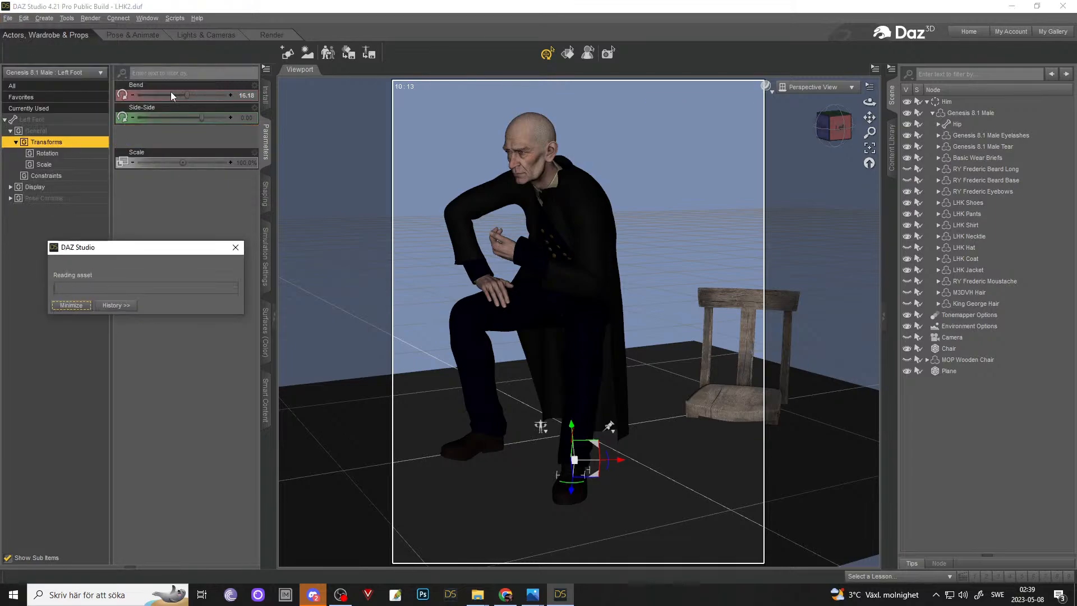
- Switch to the Photos window with PcoveWP.png, view the beach render at full size, and restore the window
{"action": "mouse_move", "coordinate": [533, 594]}
{"action": "left_click", "coordinate": [554, 541]}
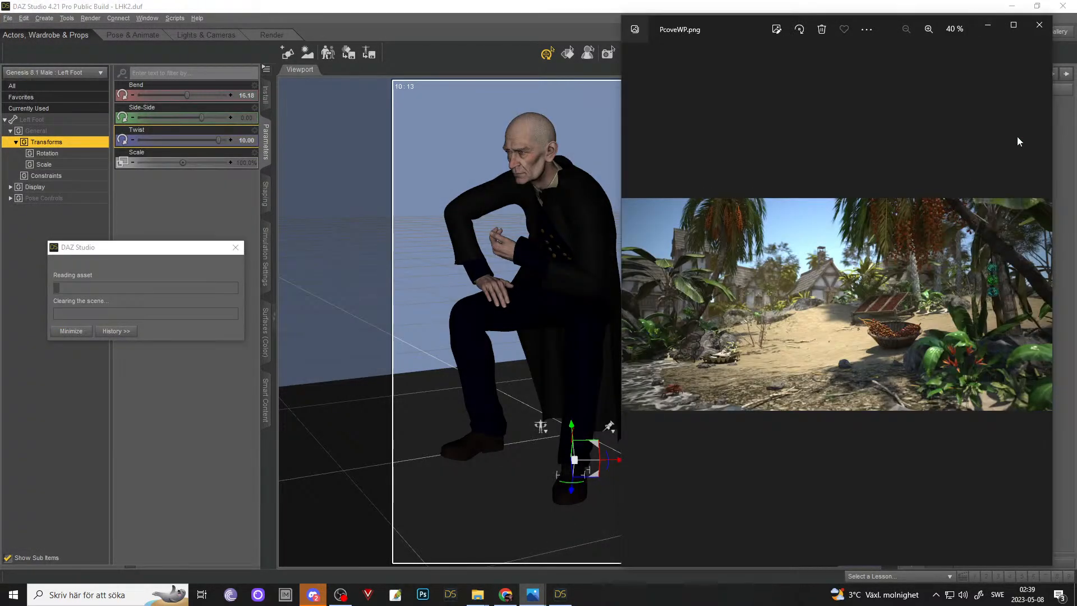
{"action": "left_click", "coordinate": [1014, 25]}
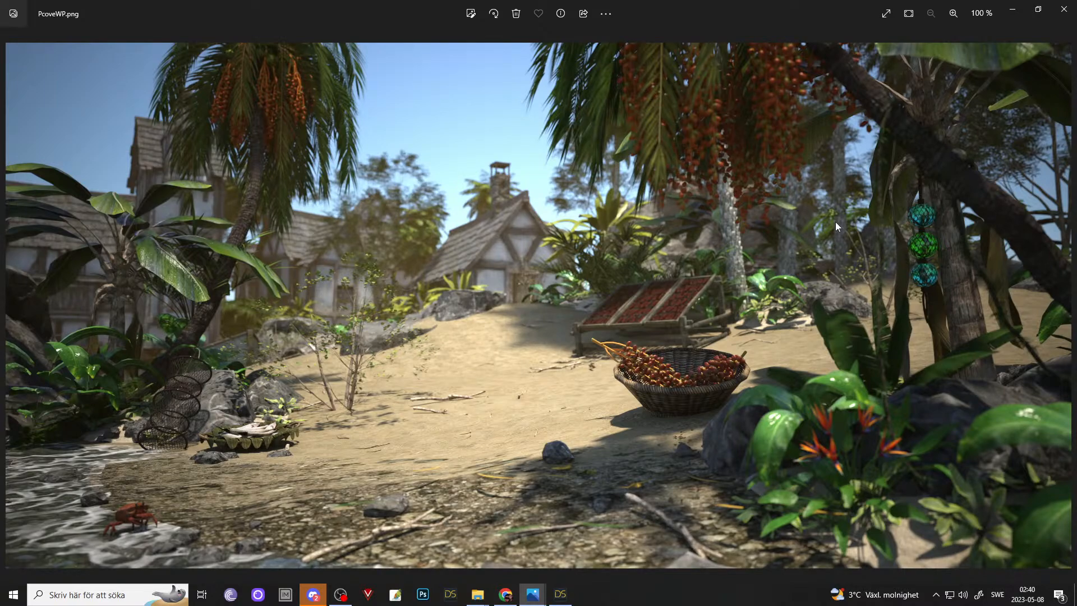
{"action": "left_click", "coordinate": [1038, 9]}
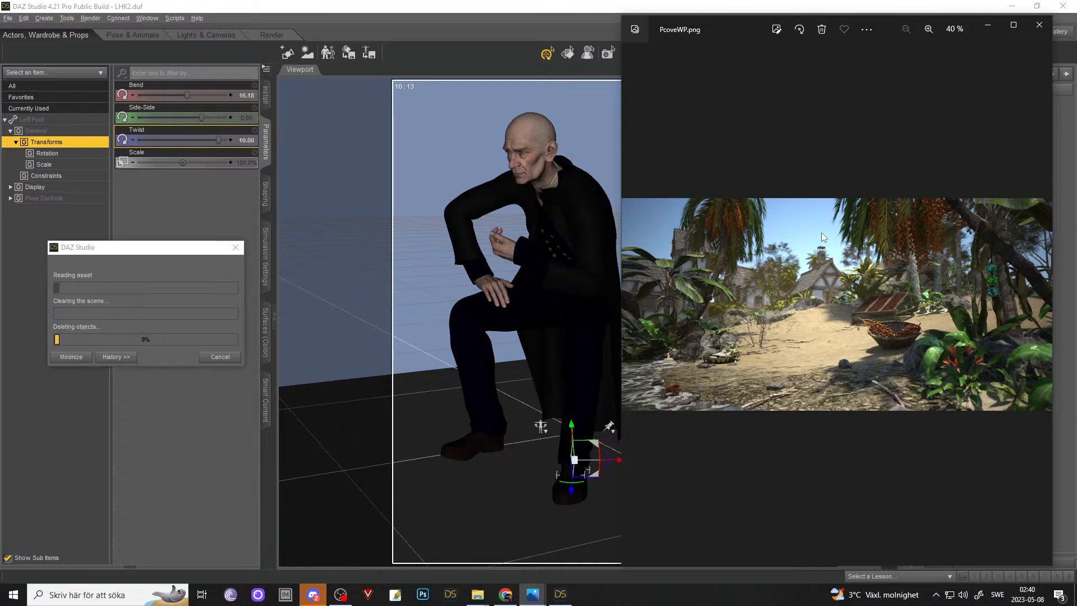
- Switch to Chrome, examine the Pirates Cove product page on the Daz 3D store, and put the browser away again
{"action": "mouse_move", "coordinate": [503, 598]}
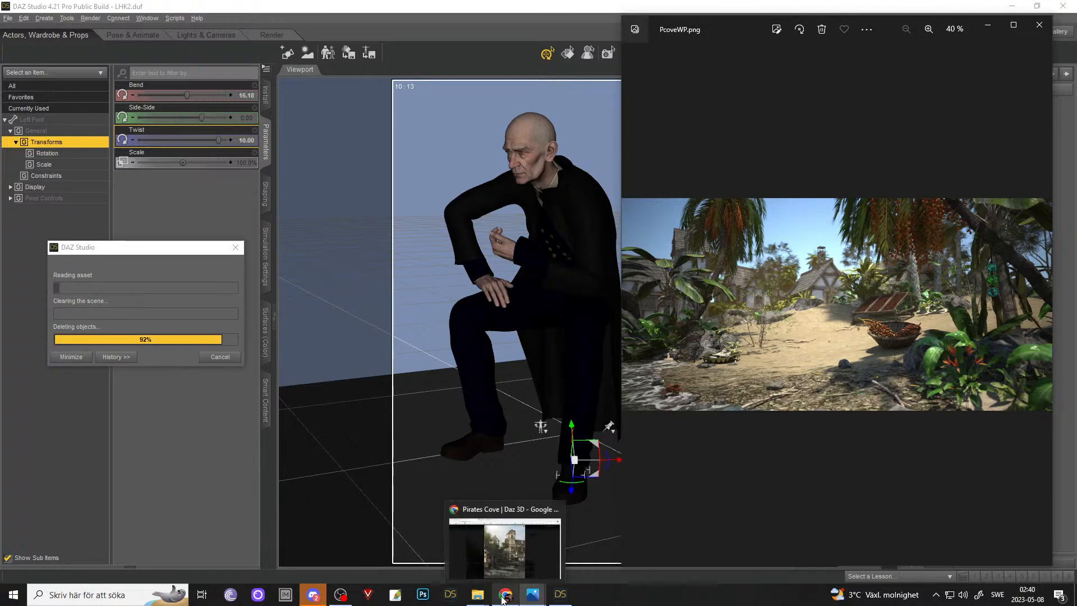
{"action": "left_click", "coordinate": [508, 565]}
{"action": "left_click", "coordinate": [126, 231]}
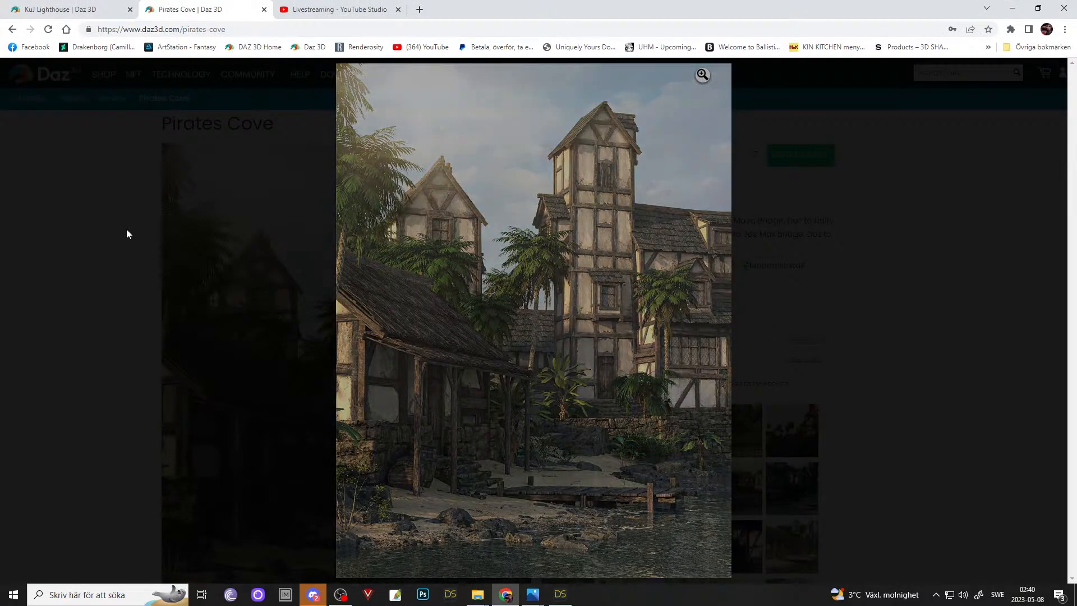
{"action": "scroll", "coordinate": [129, 234], "scroll_direction": "down", "scroll_amount": 1}
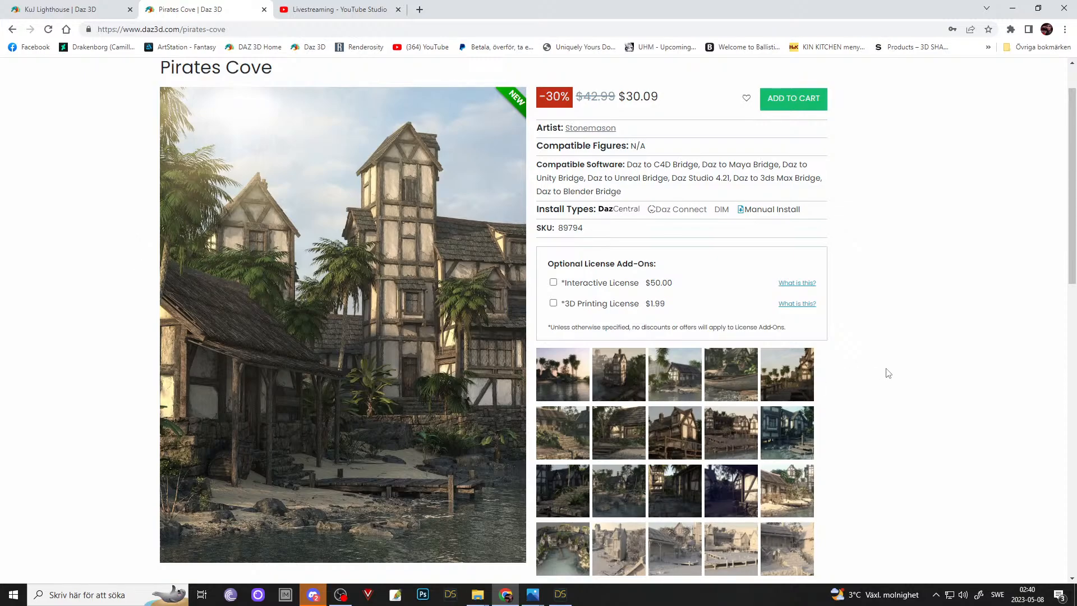
{"action": "scroll", "coordinate": [888, 373], "scroll_direction": "up", "scroll_amount": 1}
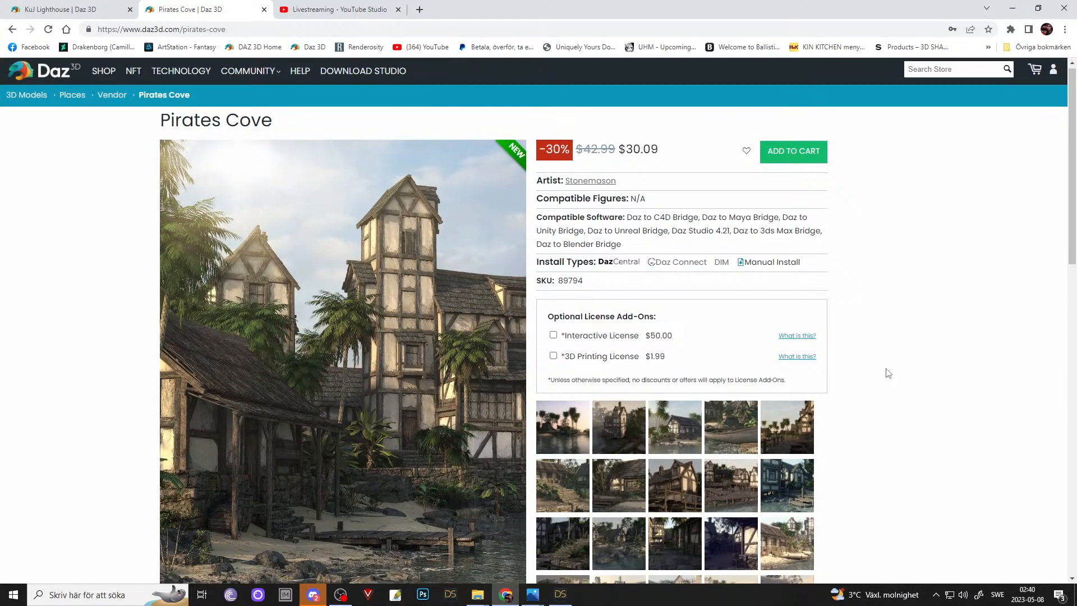
{"action": "scroll", "coordinate": [888, 374], "scroll_direction": "down", "scroll_amount": 1}
{"action": "scroll", "coordinate": [892, 341], "scroll_direction": "up", "scroll_amount": 1}
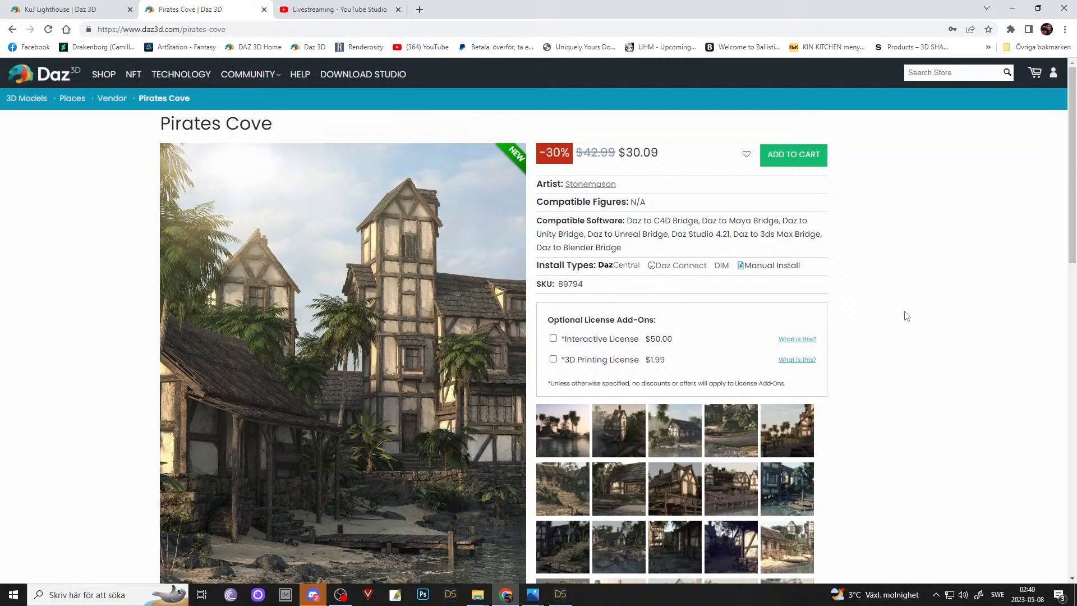
{"action": "scroll", "coordinate": [1002, 383], "scroll_direction": "down", "scroll_amount": 1}
{"action": "scroll", "coordinate": [1002, 383], "scroll_direction": "up", "scroll_amount": 1}
{"action": "left_click", "coordinate": [507, 595]}
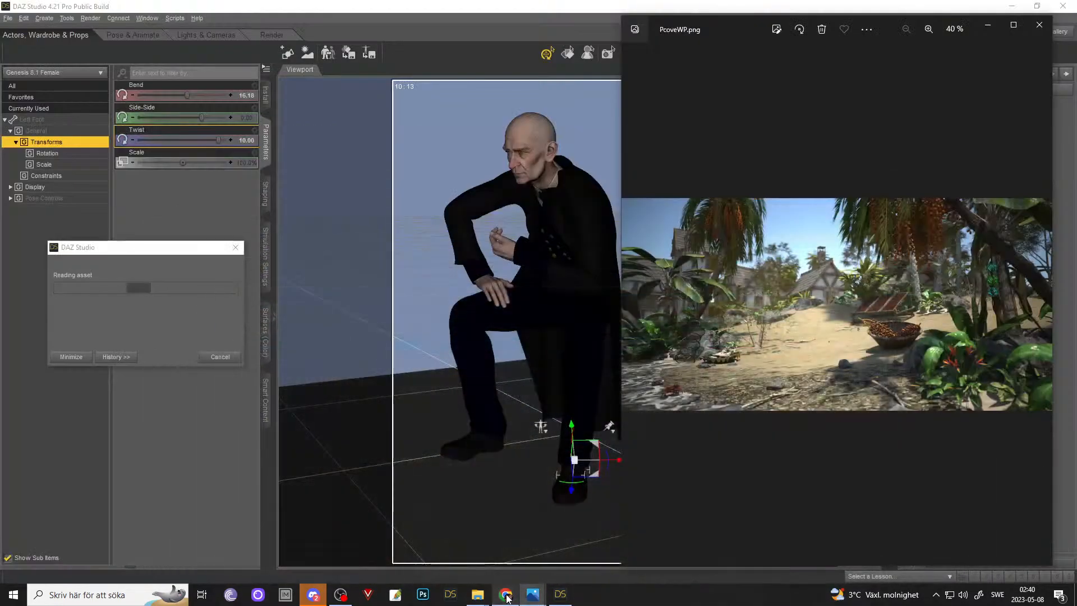
- Maximize PcoveWP.png and examine the fish traps and the leaf-lined basket at the water's edge up close
{"action": "left_click", "coordinate": [1012, 26]}
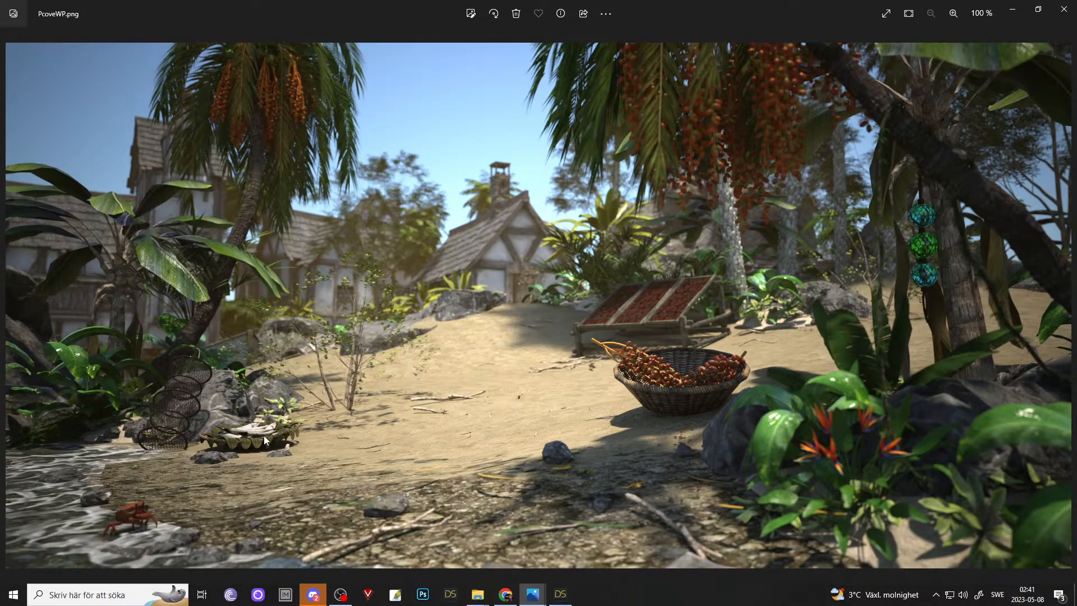
{"action": "scroll", "coordinate": [159, 418], "scroll_direction": "up", "scroll_amount": 5}
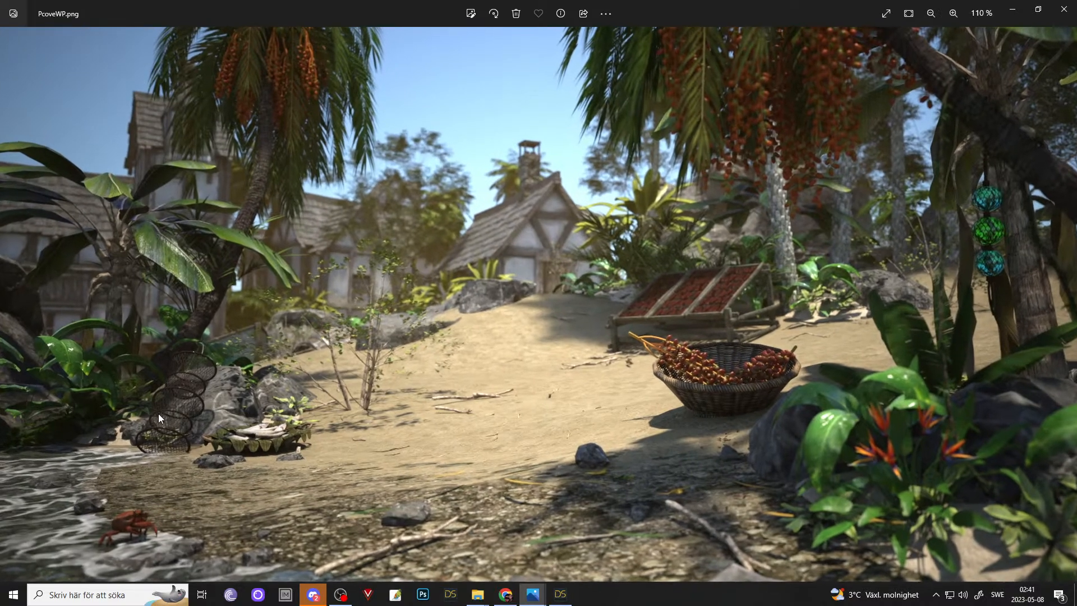
{"action": "scroll", "coordinate": [159, 419], "scroll_direction": "down", "scroll_amount": 3}
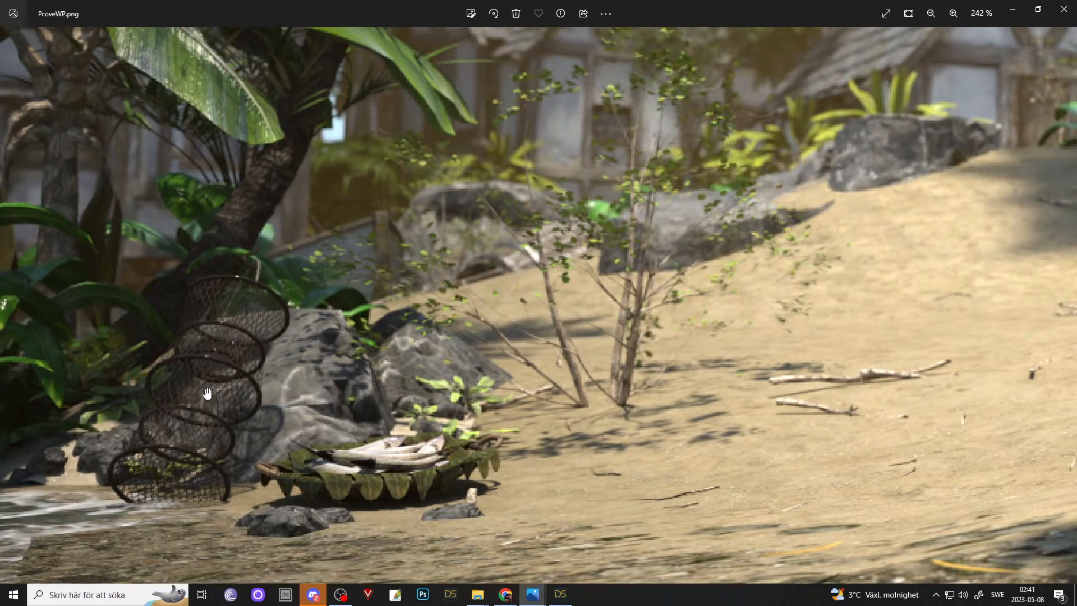
{"action": "left_click_drag", "start_coordinate": [250, 428], "coordinate": [238, 368]}
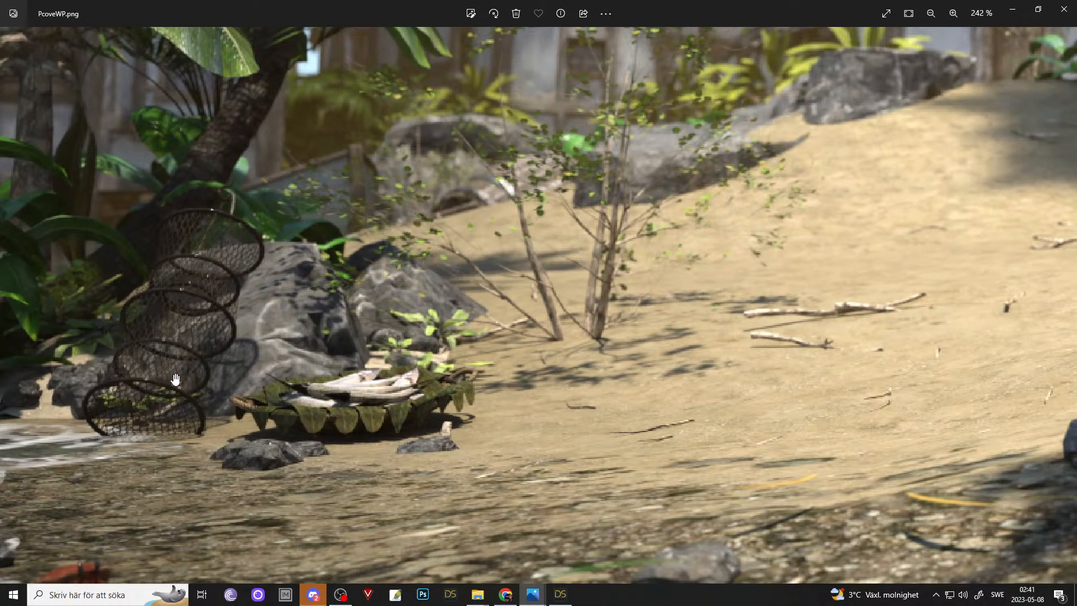
{"action": "scroll", "coordinate": [174, 410], "scroll_direction": "down", "scroll_amount": 5}
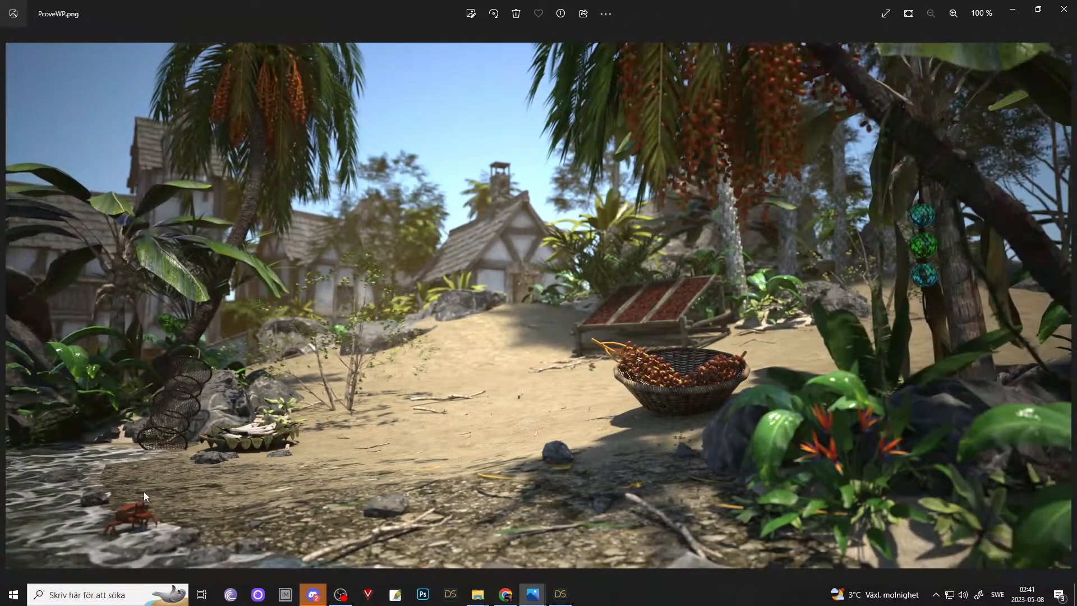
- Examine the red crab and the fruit basket in PcoveWP.png up close, restore the image window, and put it away
{"action": "scroll", "coordinate": [144, 491], "scroll_direction": "up", "scroll_amount": 3}
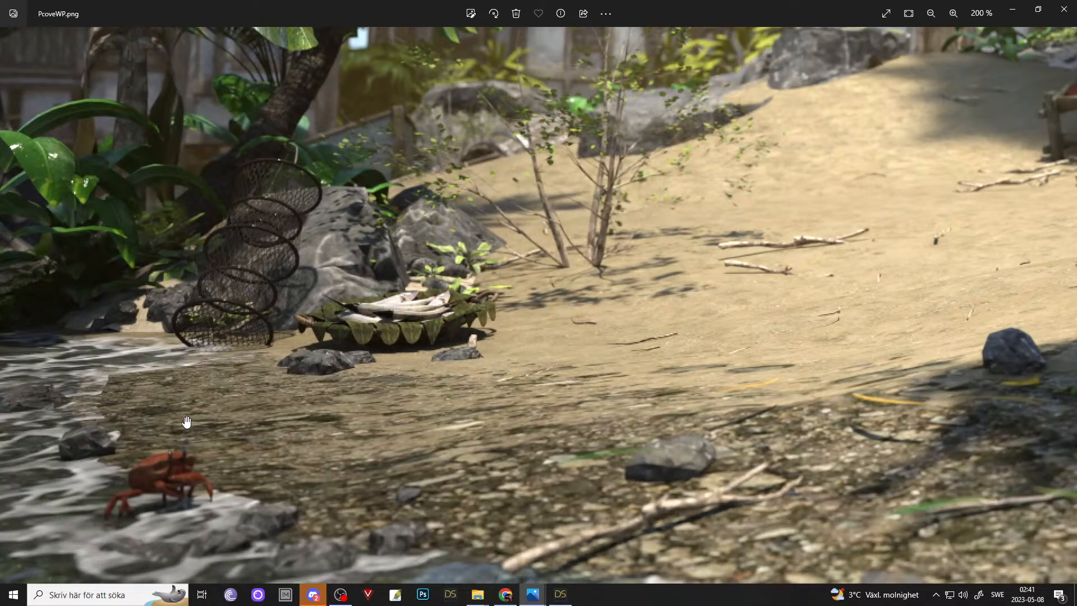
{"action": "scroll", "coordinate": [187, 421], "scroll_direction": "down", "scroll_amount": 3}
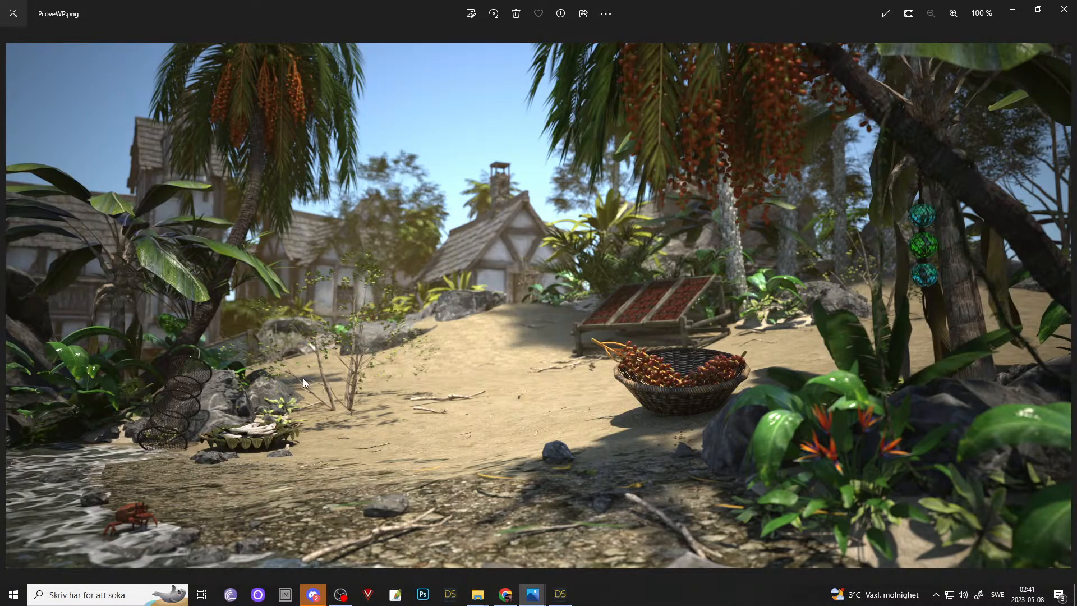
{"action": "scroll", "coordinate": [682, 400], "scroll_direction": "up", "scroll_amount": 2}
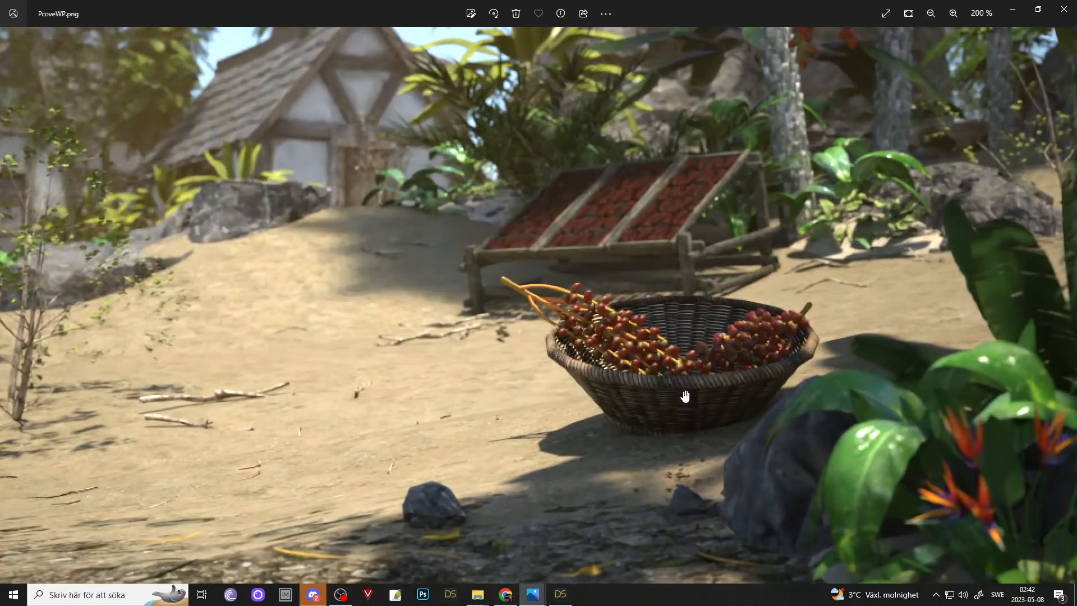
{"action": "scroll", "coordinate": [684, 393], "scroll_direction": "down", "scroll_amount": 2}
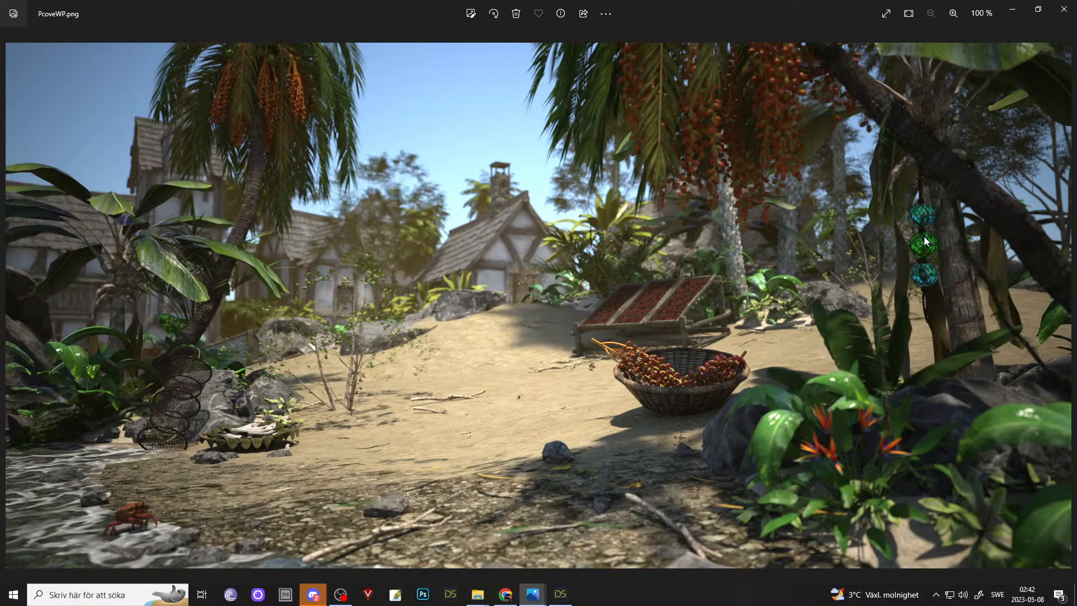
{"action": "left_click", "coordinate": [1038, 10]}
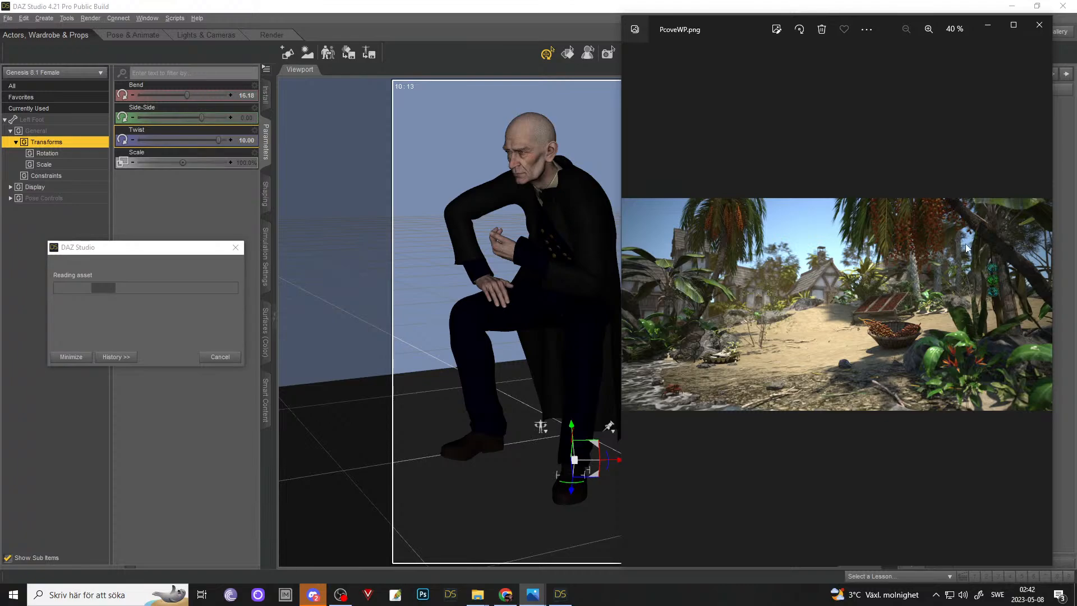
{"action": "left_click", "coordinate": [987, 26]}
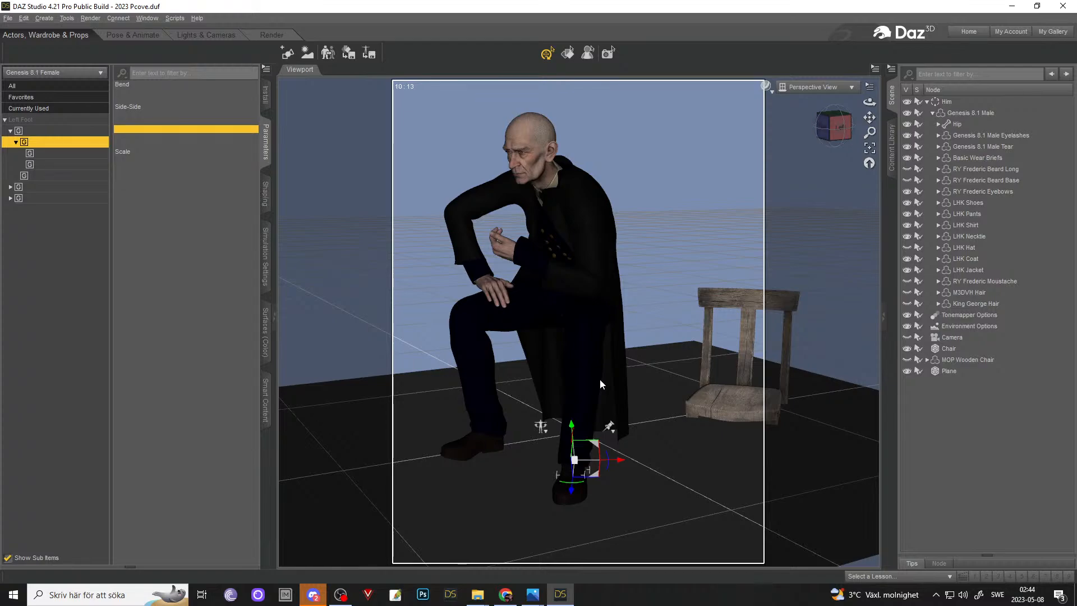
- Compare the loaded Pirates Cove scene with the full PcoveWP.png render, put the image away, and deselect the Genesis 8.1 Female figure
{"action": "left_click", "coordinate": [560, 522]}
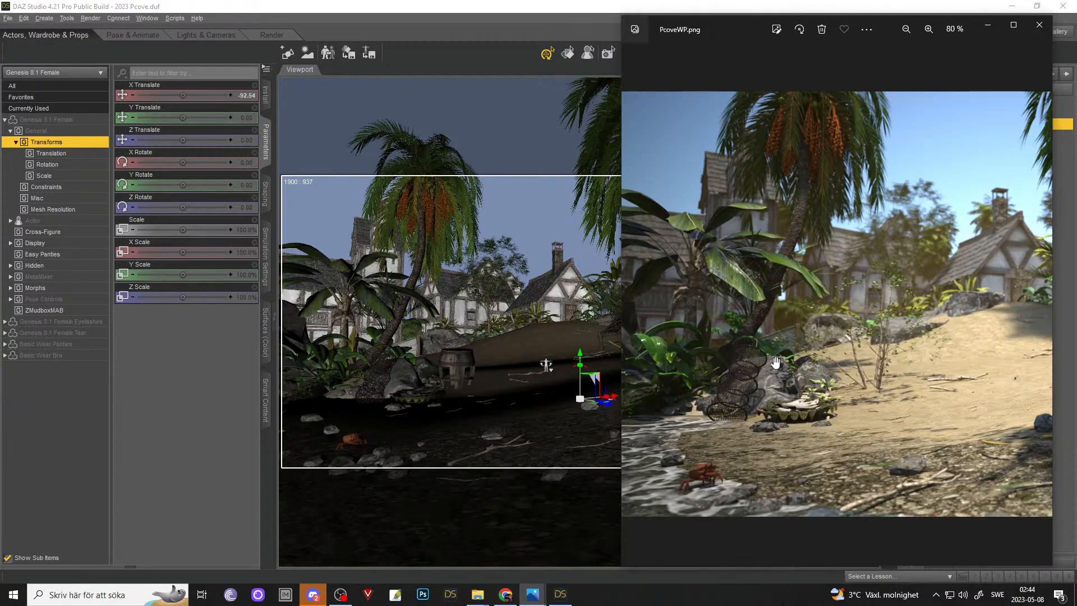
{"action": "scroll", "coordinate": [770, 354], "scroll_direction": "down", "scroll_amount": 2}
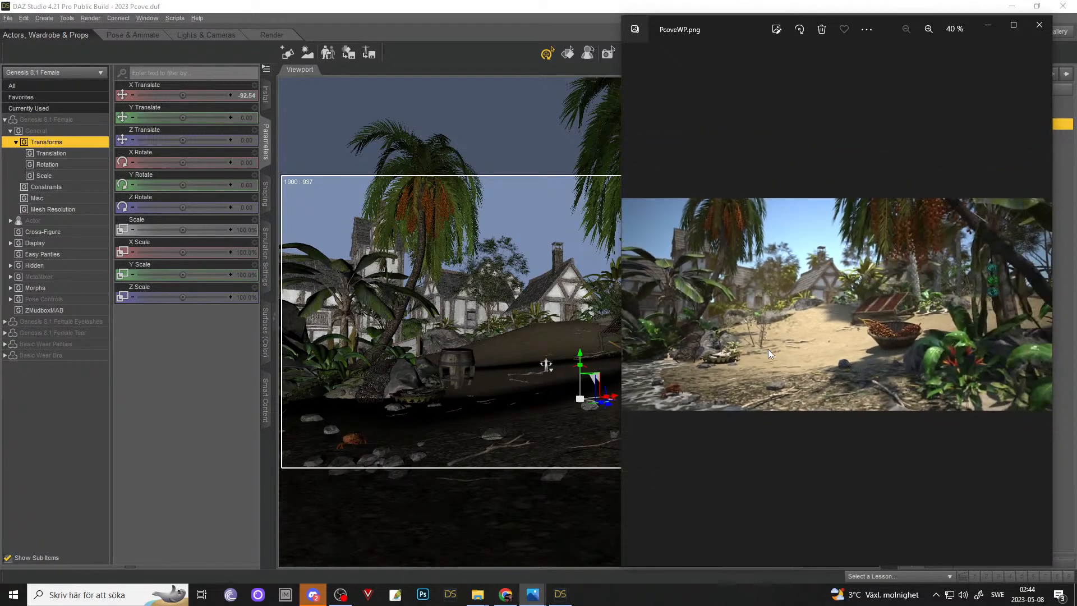
{"action": "left_click", "coordinate": [982, 32]}
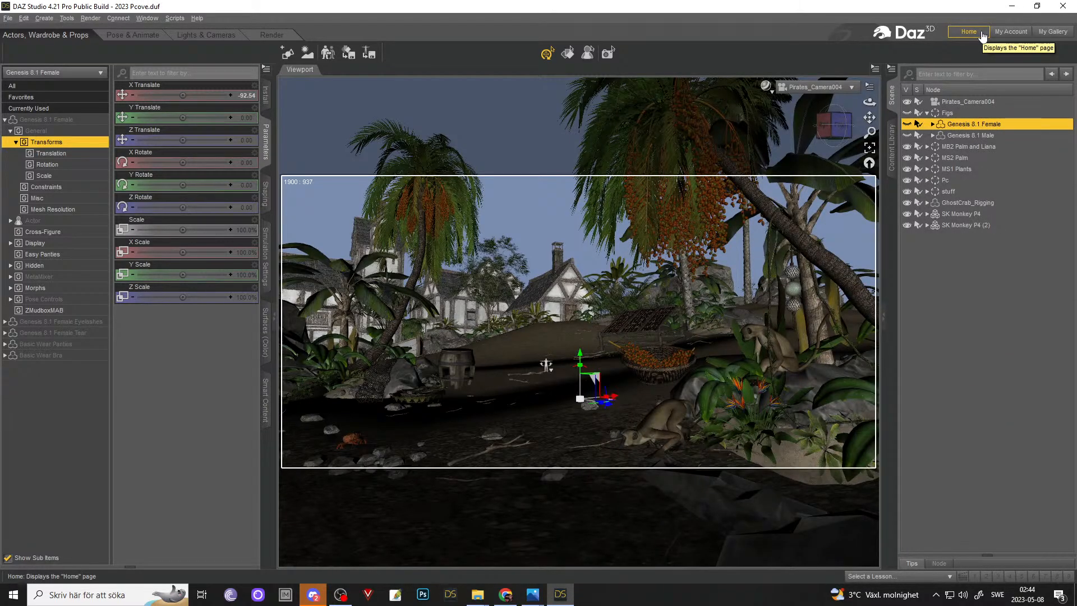
{"action": "left_click", "coordinate": [957, 279]}
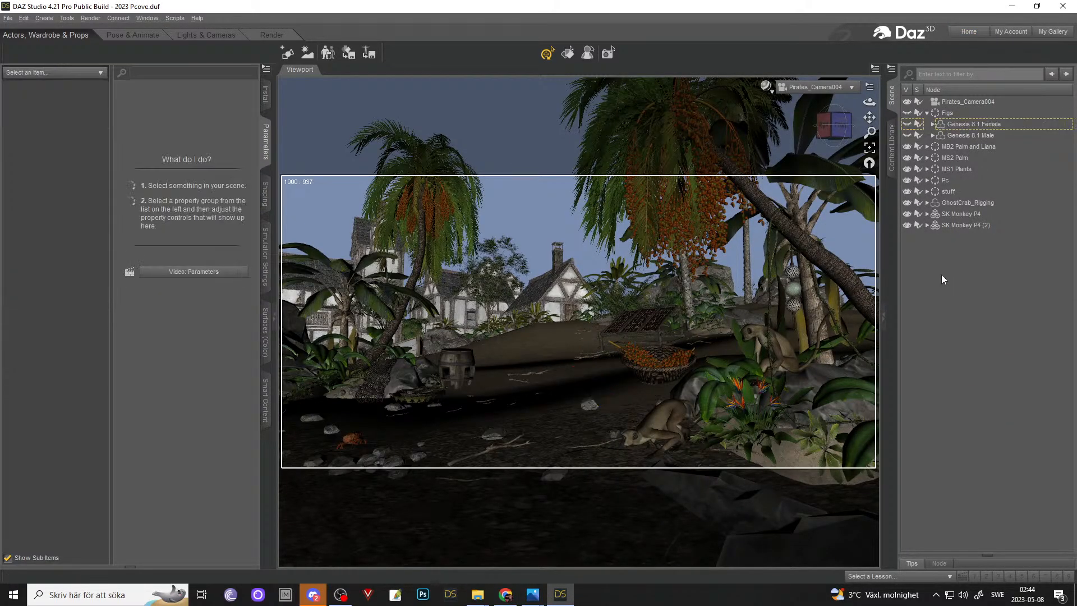
- Review the Filtering and General render settings, render the beach scene through Pirates_Camera004, and stop the render partway
{"action": "left_click", "coordinate": [267, 33]}
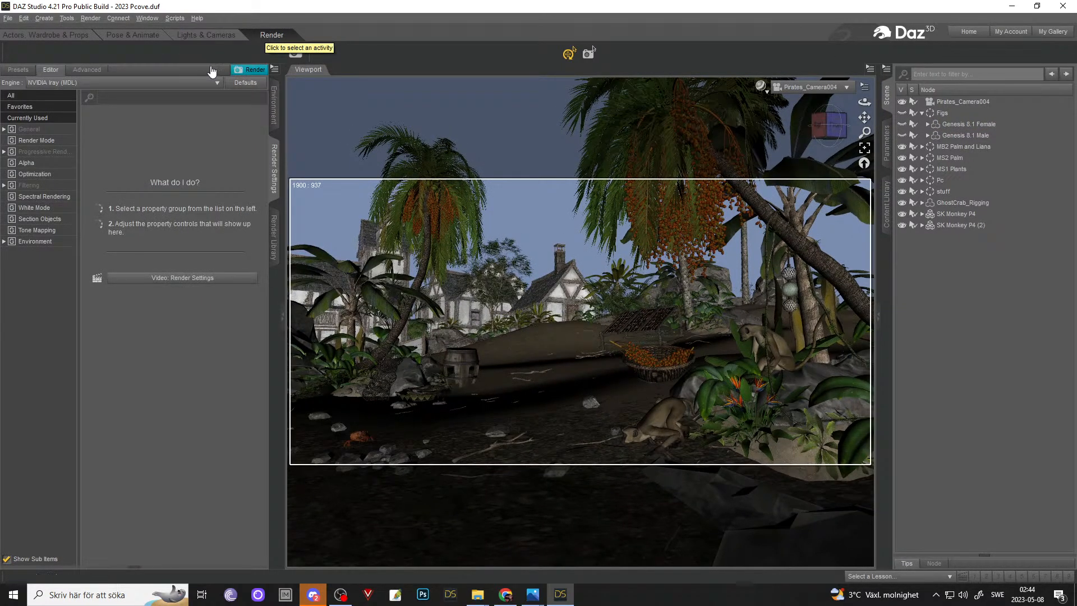
{"action": "left_click", "coordinate": [71, 185]}
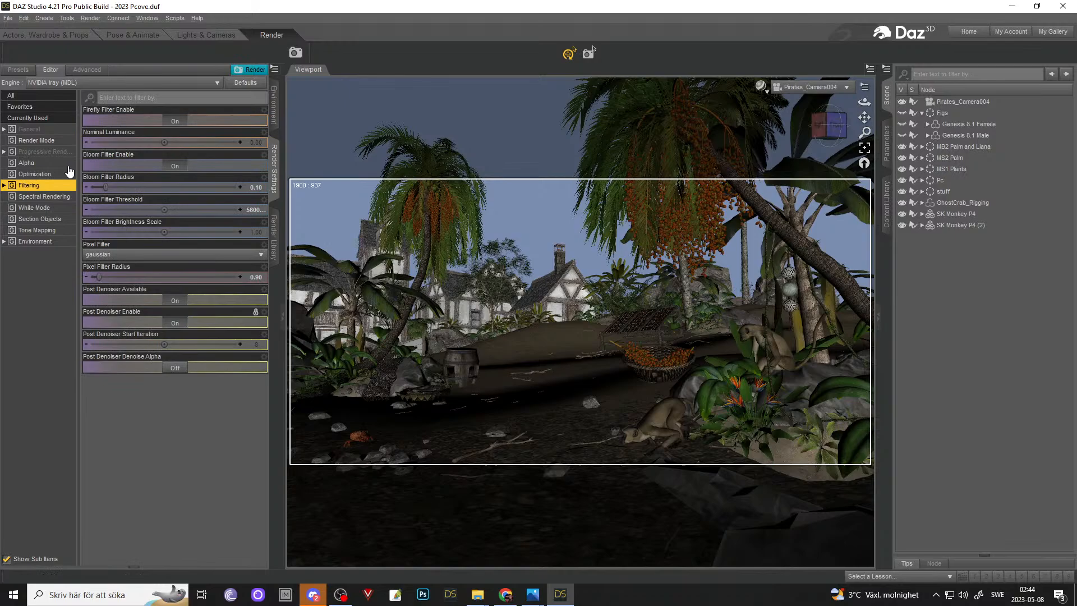
{"action": "left_click", "coordinate": [64, 135]}
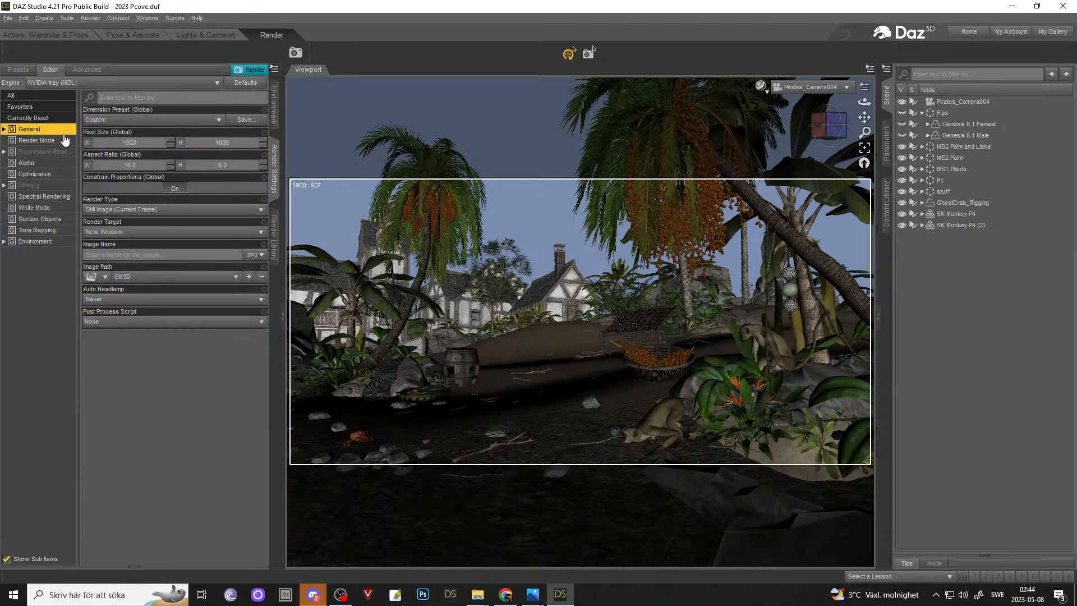
{"action": "left_click", "coordinate": [249, 69]}
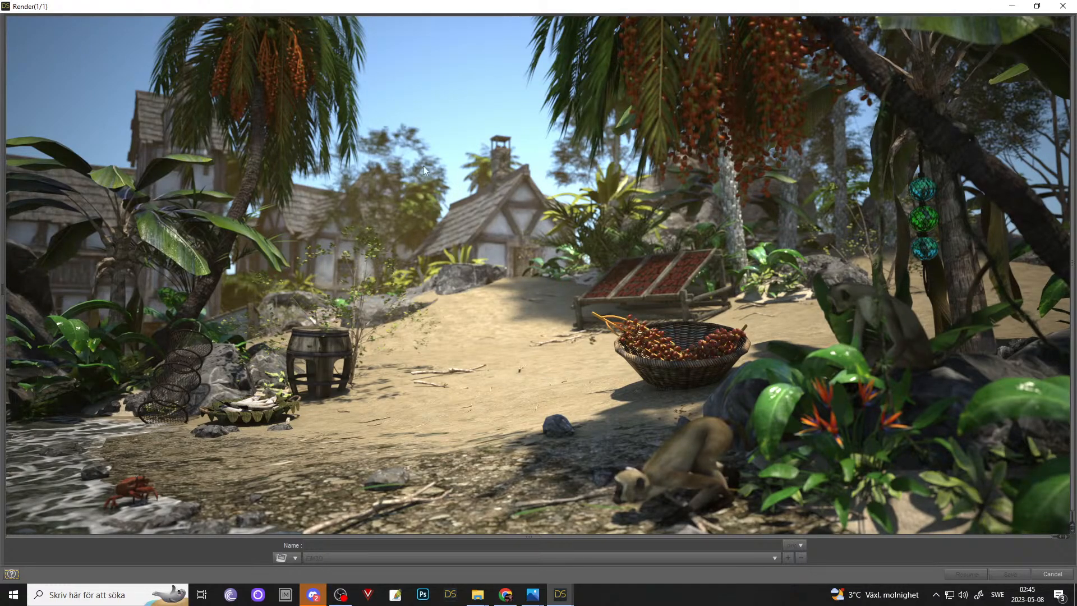
{"action": "left_click", "coordinate": [1042, 571]}
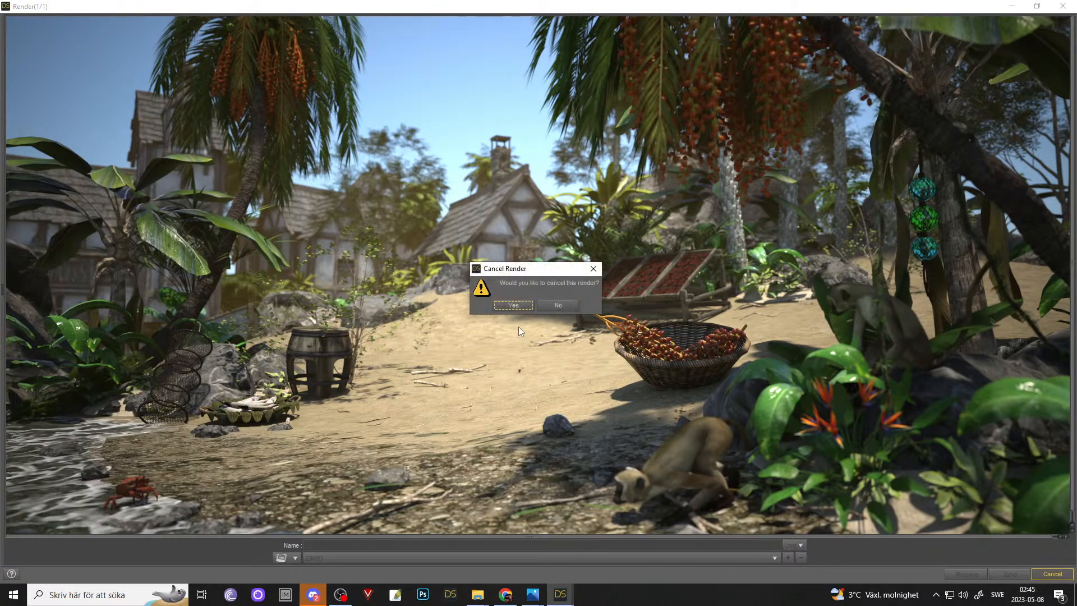
{"action": "left_click", "coordinate": [512, 307]}
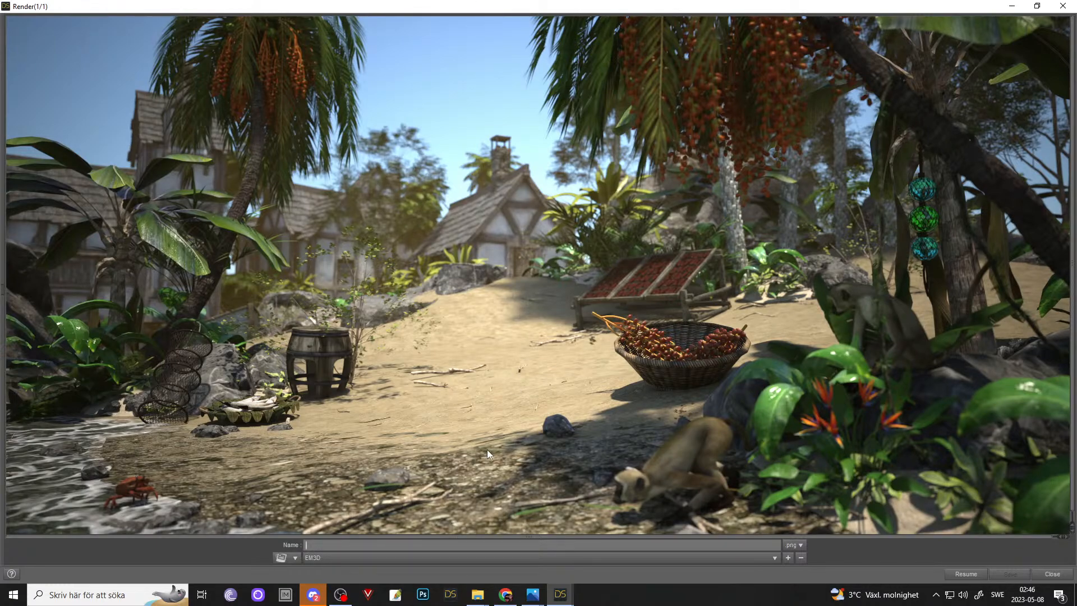
- Name the render cove2, decline replacing the existing file, rename it Pcove, and close the render window
{"action": "type", "text": "cove2"}
{"action": "key", "text": "Return"}
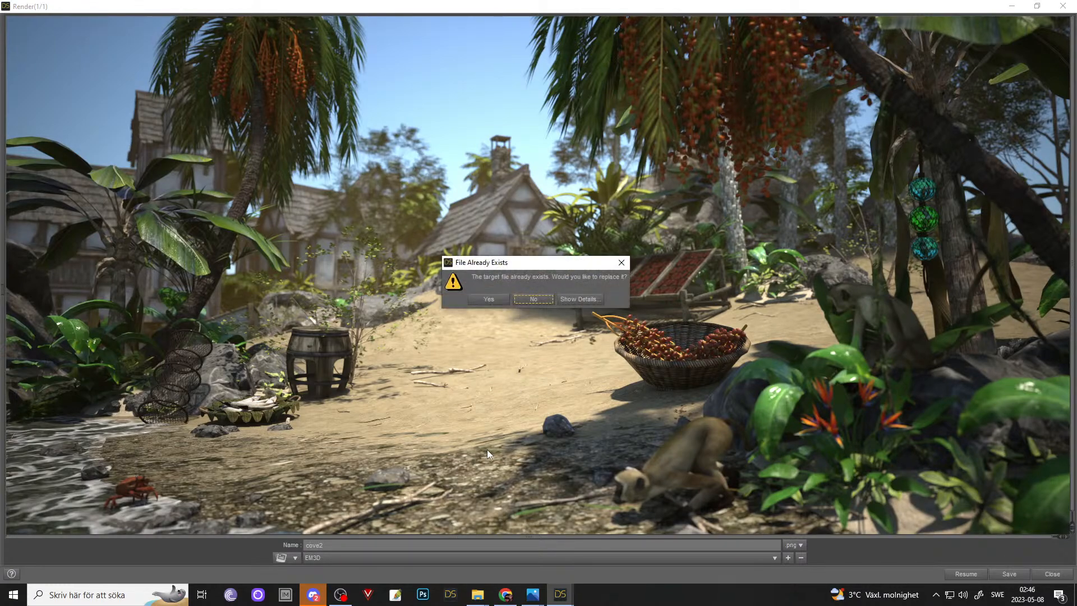
{"action": "left_click", "coordinate": [534, 299]}
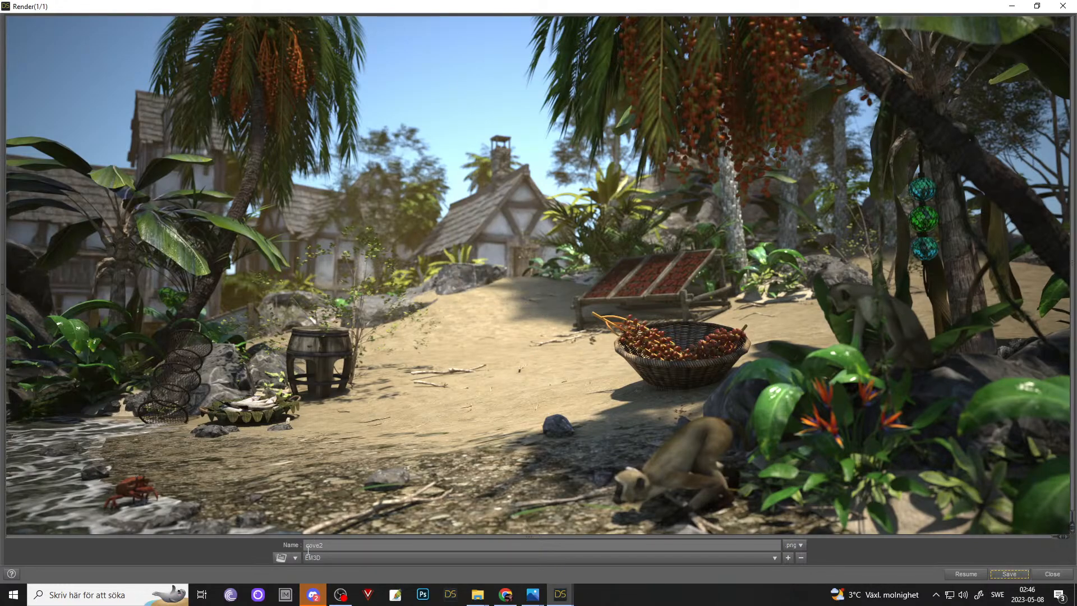
{"action": "left_click_drag", "start_coordinate": [324, 545], "coordinate": [316, 544]}
{"action": "key", "text": "BackSpace"}
{"action": "type", "text": "e"}
{"action": "key", "text": "BackSpace"}
{"action": "type", "text": "e"}
{"action": "key", "text": "Home"}
{"action": "type", "text": "P"}
{"action": "key", "text": "Escape"}
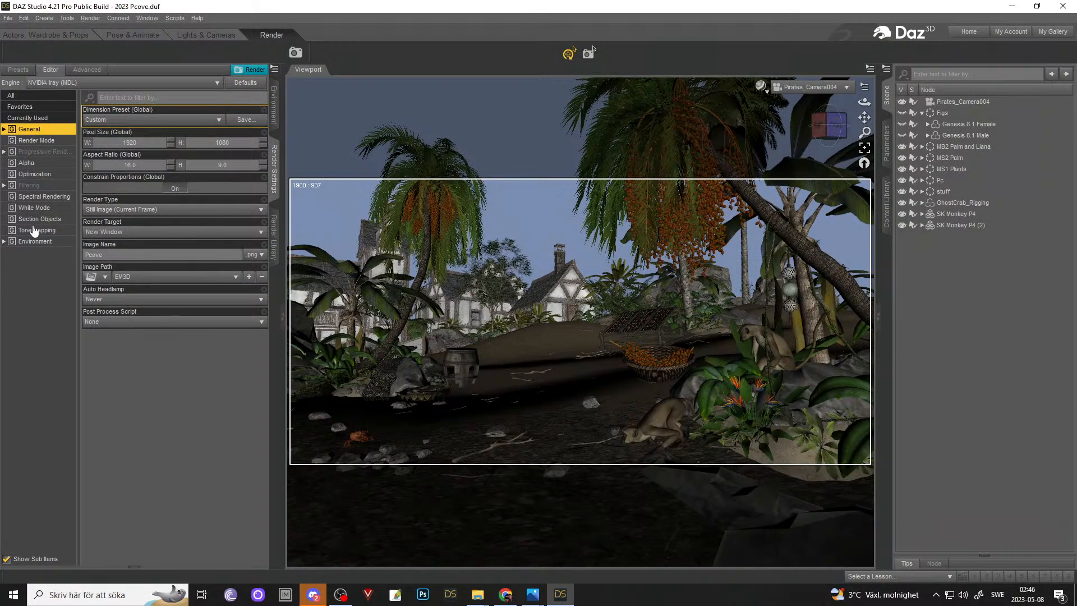
- Examine the Environment render settings, from the dome and sun-sky values down to the matte fog parameters
{"action": "left_click", "coordinate": [39, 241]}
{"action": "scroll", "coordinate": [232, 275], "scroll_direction": "down", "scroll_amount": 3}
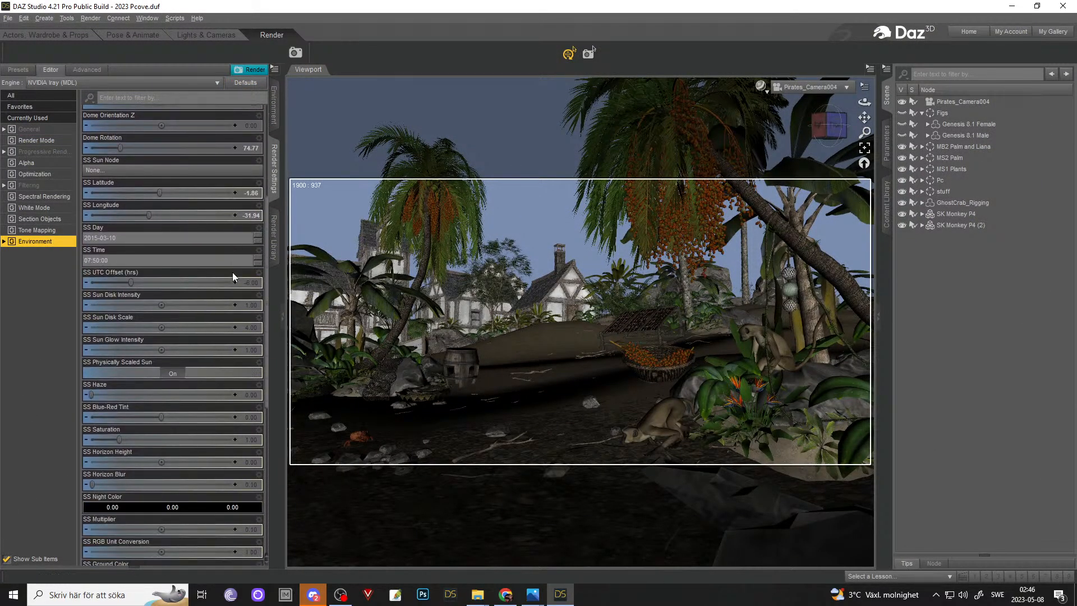
{"action": "scroll", "coordinate": [233, 272], "scroll_direction": "down", "scroll_amount": 5}
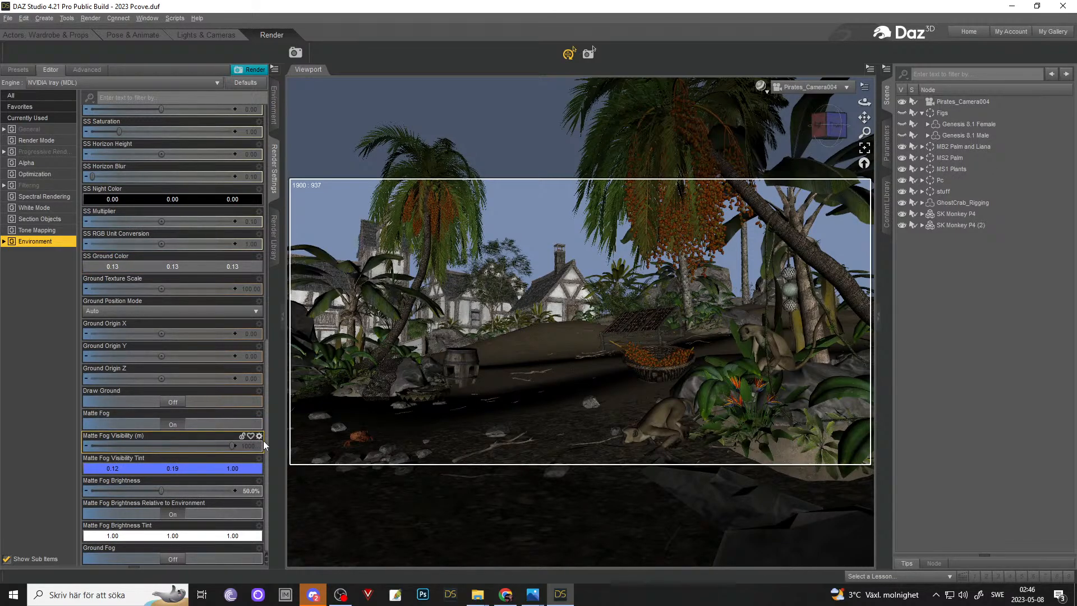
- Search the scene nodes for atm, fog, mist and dust in turn, and clear the filter
{"action": "left_click", "coordinate": [943, 73]}
{"action": "type", "text": "stmos"}
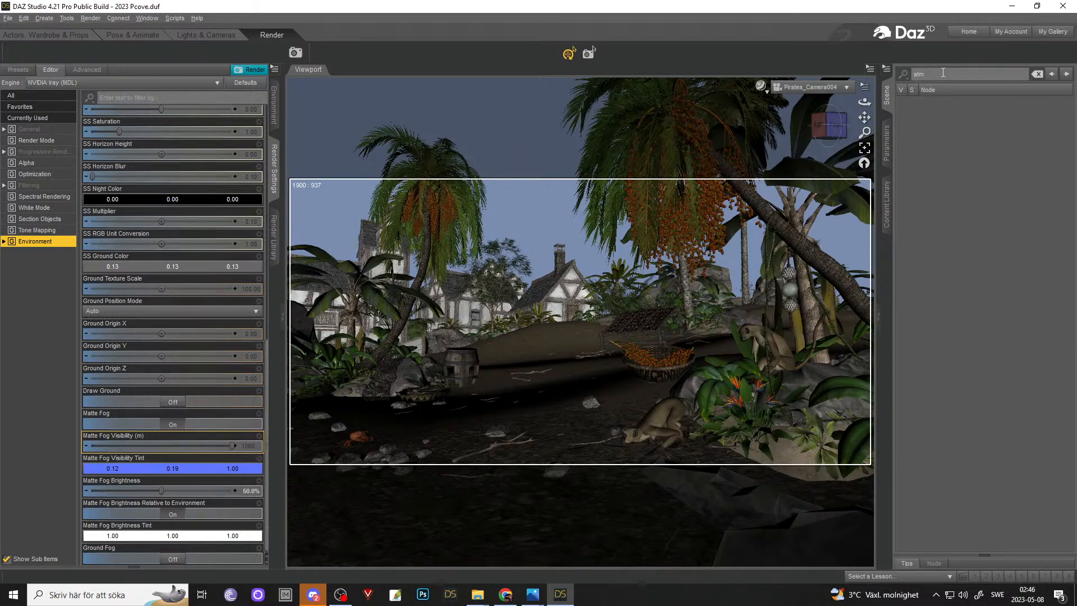
{"action": "key", "text": "BackSpace"}
{"action": "key", "text": "BackSpace"}
{"action": "key", "text": "BackSpace"}
{"action": "key", "text": "BackSpace"}
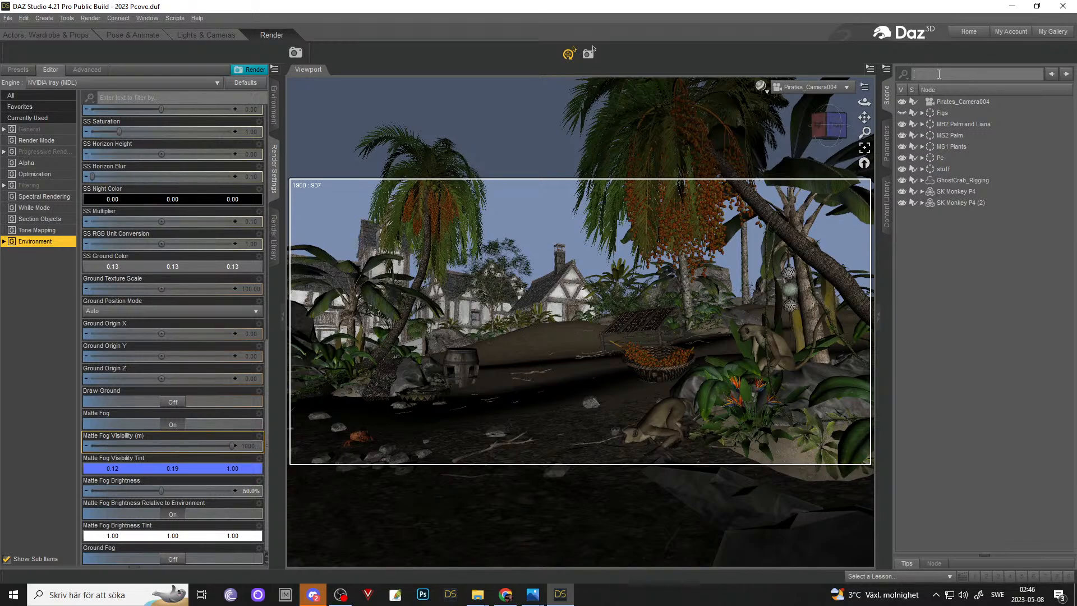
{"action": "type", "text": "fog"}
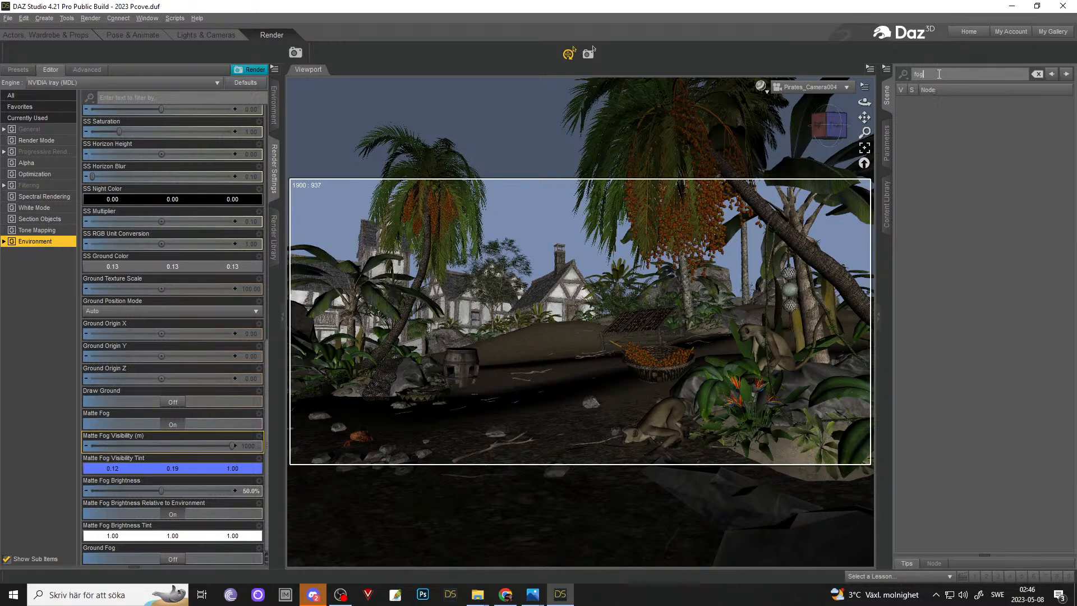
{"action": "key", "text": "BackSpace"}
{"action": "key", "text": "BackSpace"}
{"action": "key", "text": "BackSpace"}
{"action": "type", "text": "mist"}
{"action": "key", "text": "ctrl+a"}
{"action": "type", "text": "dust"}
{"action": "key", "text": "ctrl+a"}
{"action": "key", "text": "BackSpace"}
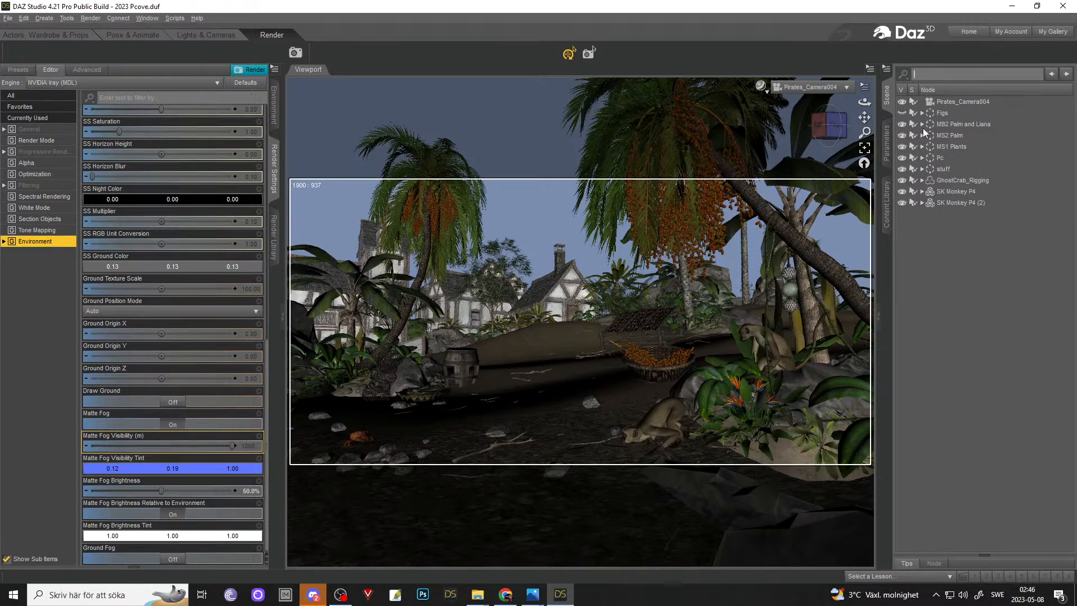
- Expand the Pc group and look through the terrain, building, plant and water nodes nested inside it
{"action": "left_click", "coordinate": [940, 159]}
{"action": "left_click", "coordinate": [922, 158]}
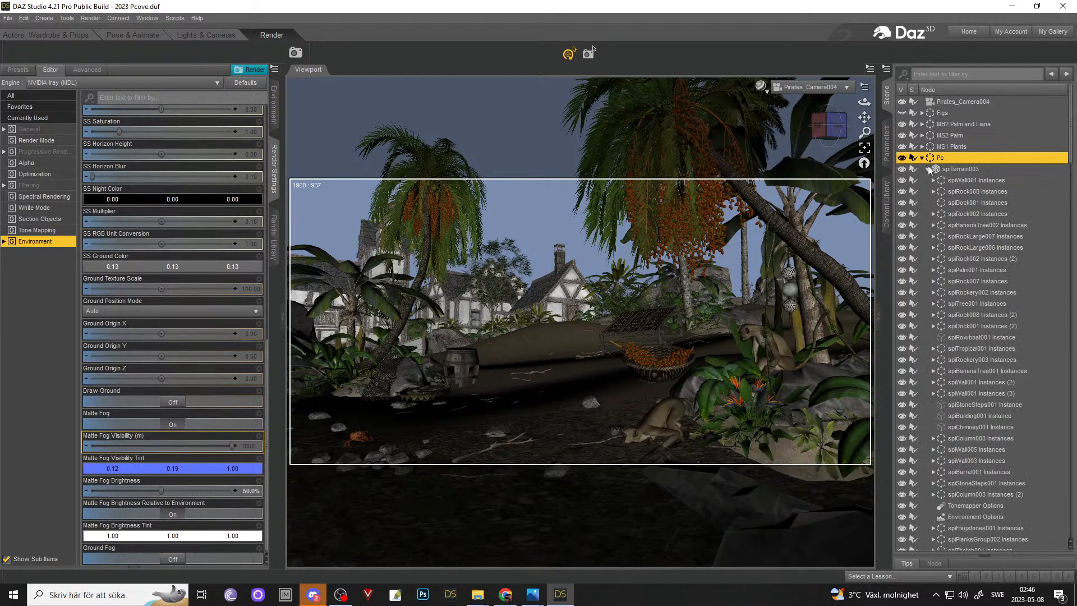
{"action": "scroll", "coordinate": [1026, 207], "scroll_direction": "down", "scroll_amount": 1}
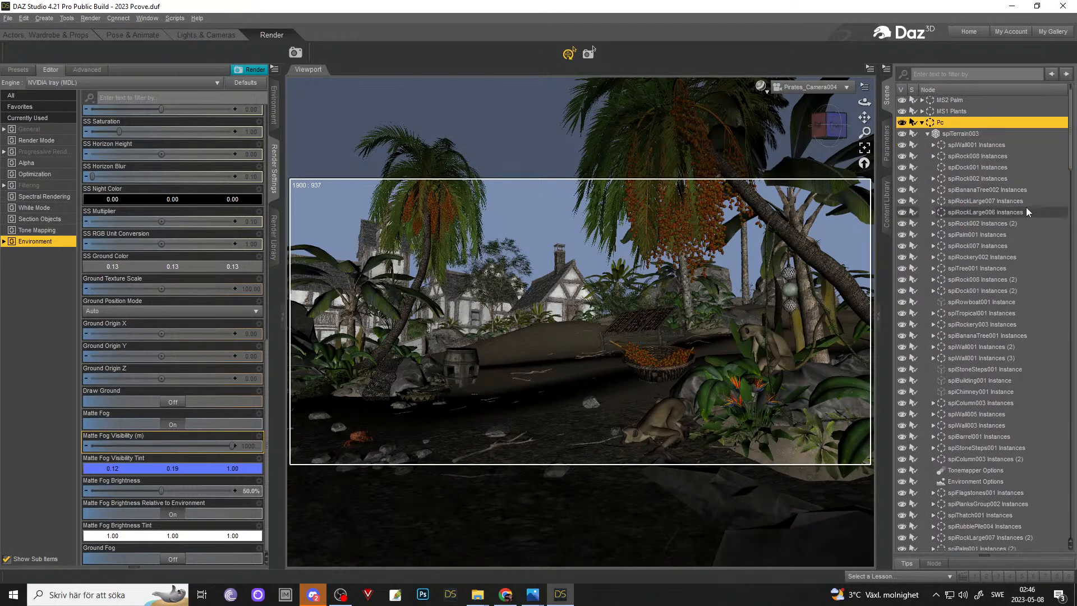
{"action": "scroll", "coordinate": [1027, 209], "scroll_direction": "down", "scroll_amount": 4}
{"action": "scroll", "coordinate": [1025, 211], "scroll_direction": "down", "scroll_amount": 15}
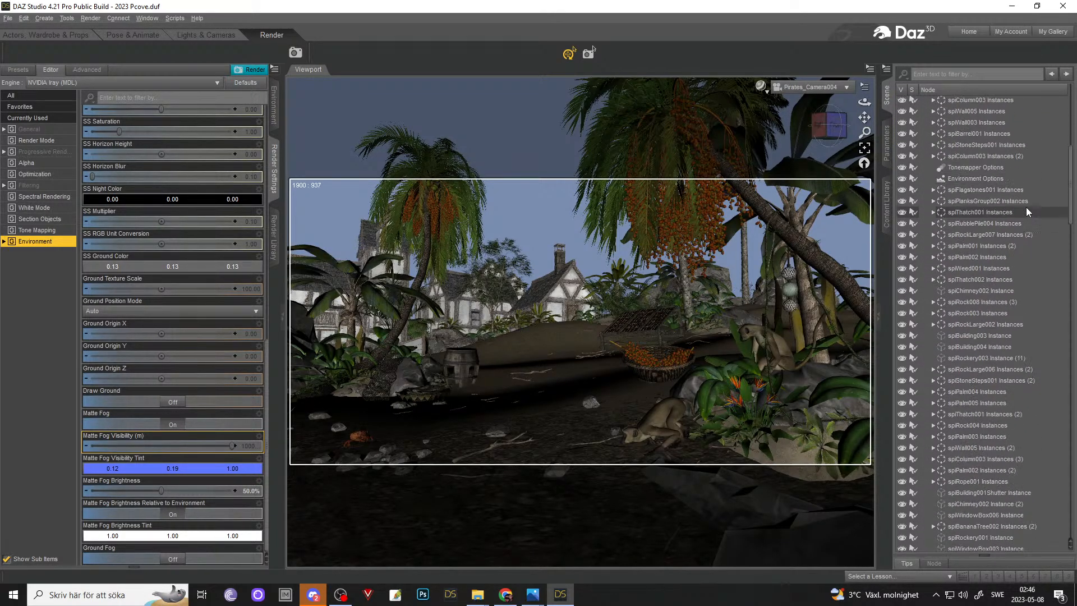
{"action": "scroll", "coordinate": [1025, 211], "scroll_direction": "down", "scroll_amount": 8}
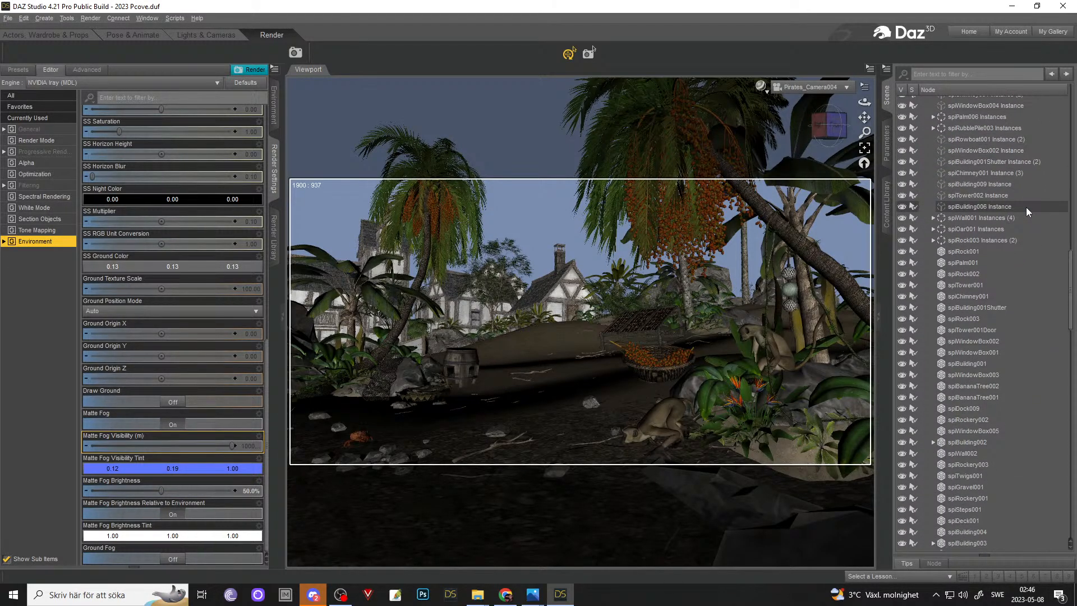
{"action": "scroll", "coordinate": [1026, 207], "scroll_direction": "down", "scroll_amount": 6}
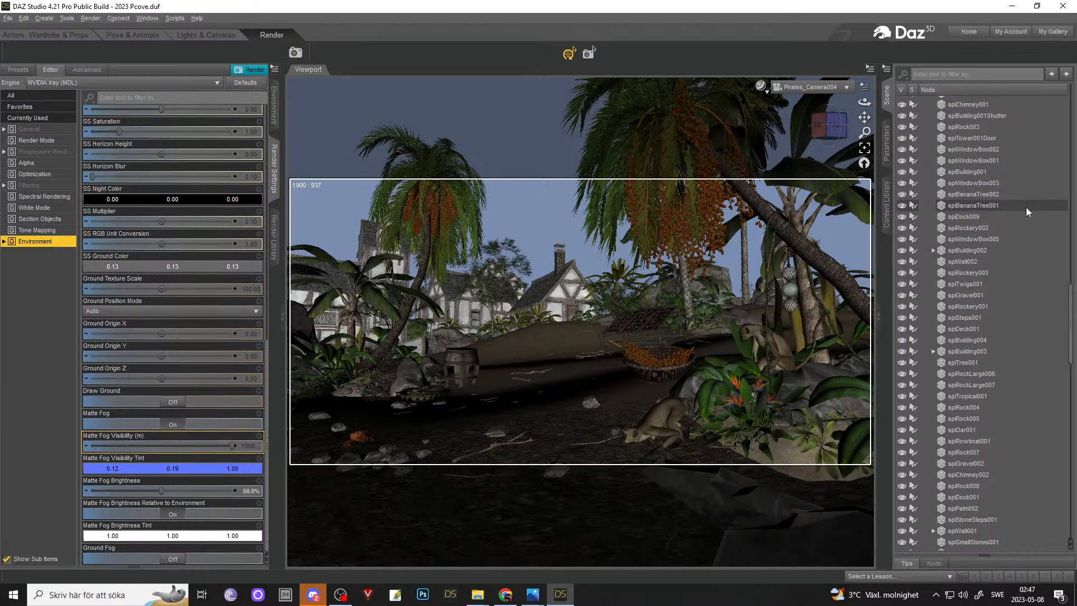
{"action": "scroll", "coordinate": [1026, 207], "scroll_direction": "down", "scroll_amount": 9}
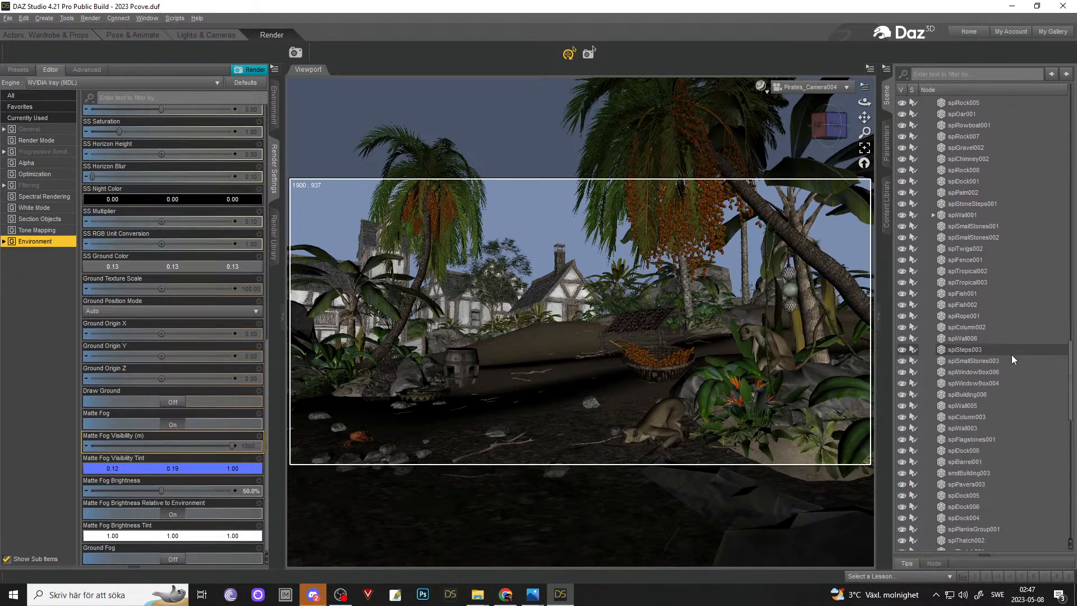
{"action": "scroll", "coordinate": [1011, 355], "scroll_direction": "down", "scroll_amount": 10}
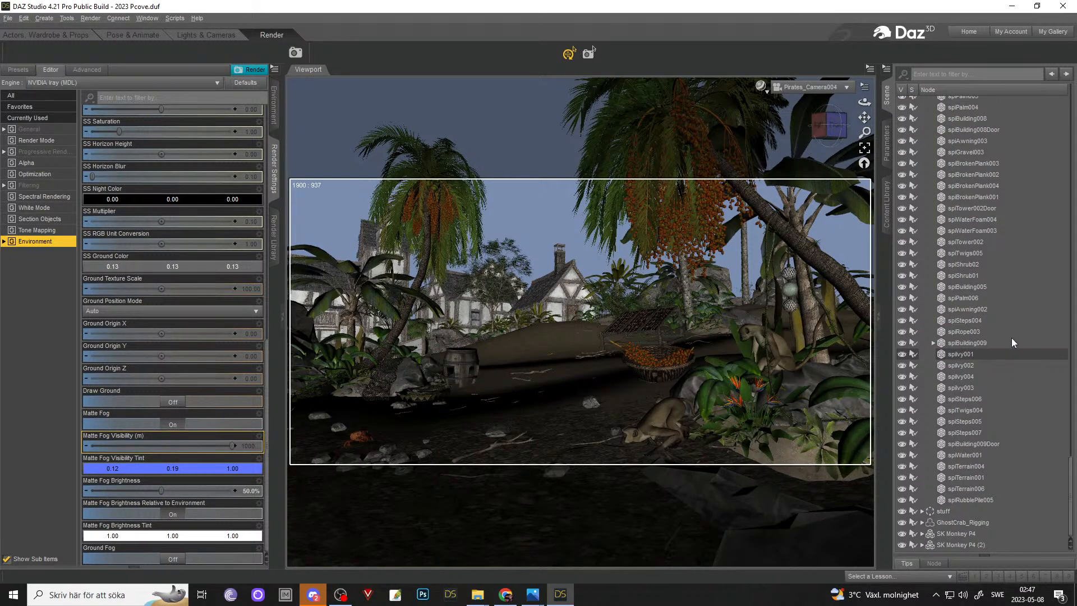
{"action": "scroll", "coordinate": [1002, 316], "scroll_direction": "up", "scroll_amount": 12}
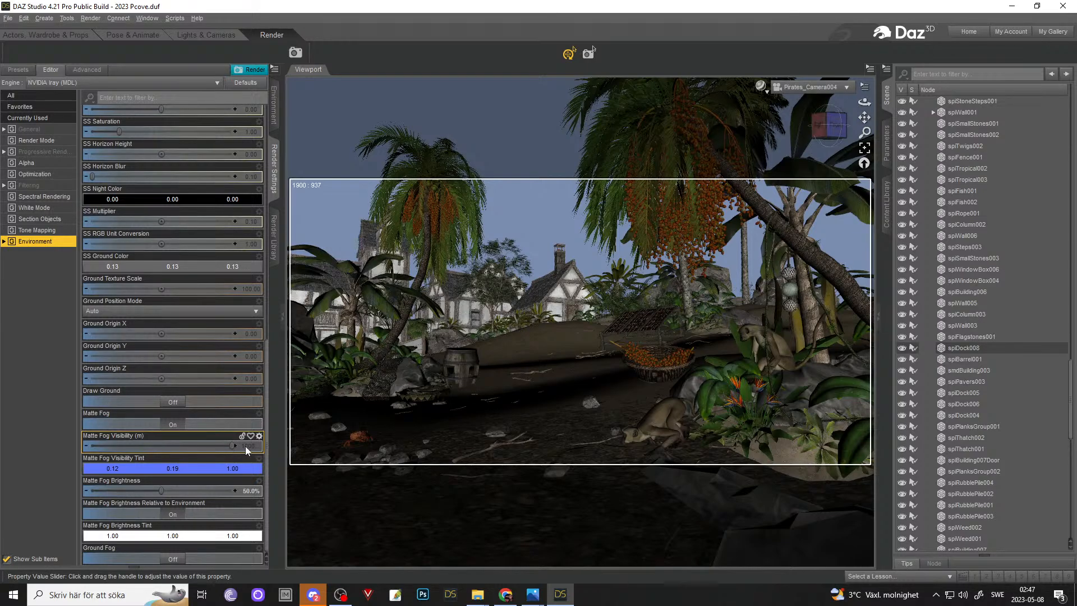
- View the Matte Fog Visibility Tint in the color picker and cancel without picking a color
{"action": "left_click", "coordinate": [146, 474]}
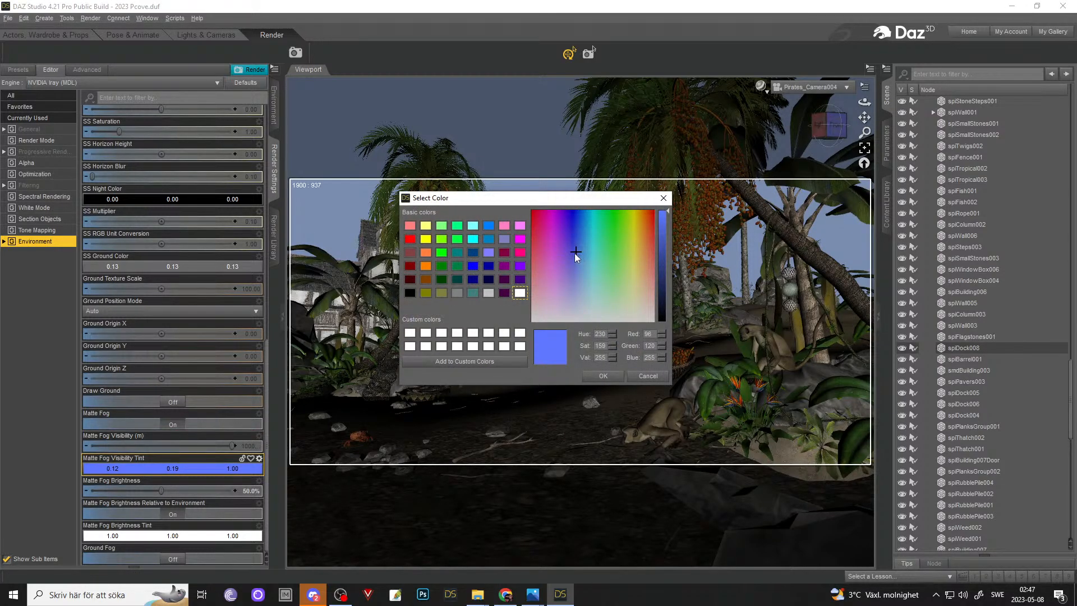
{"action": "left_click", "coordinate": [649, 379]}
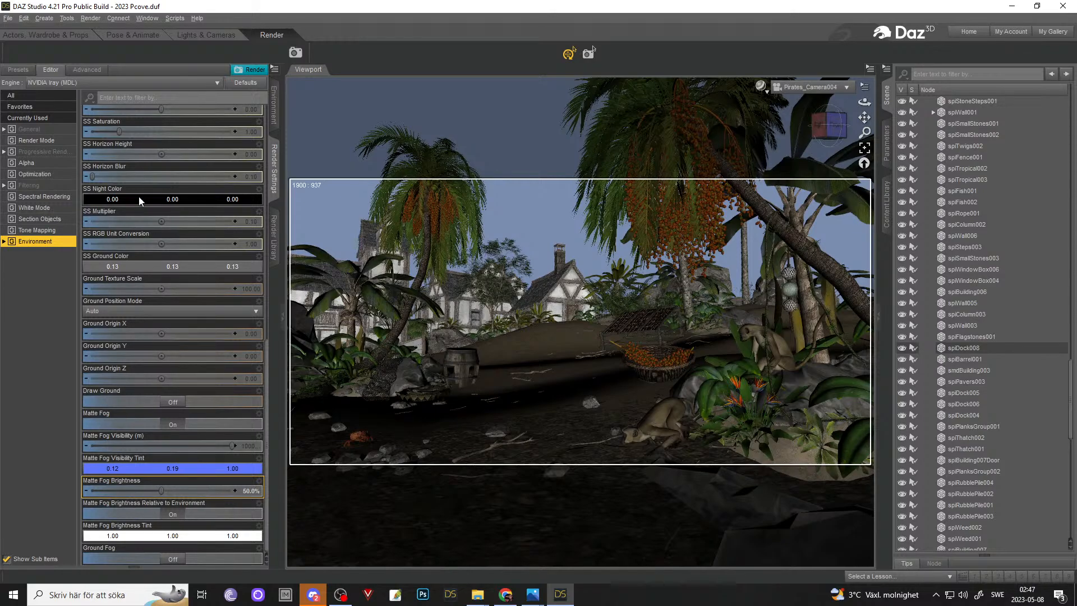
- Find the Pcove image in the EM3D folder, view it enlarged, and return to the 2023 Pcove scene
{"action": "scroll", "coordinate": [203, 493], "scroll_direction": "up", "scroll_amount": 1}
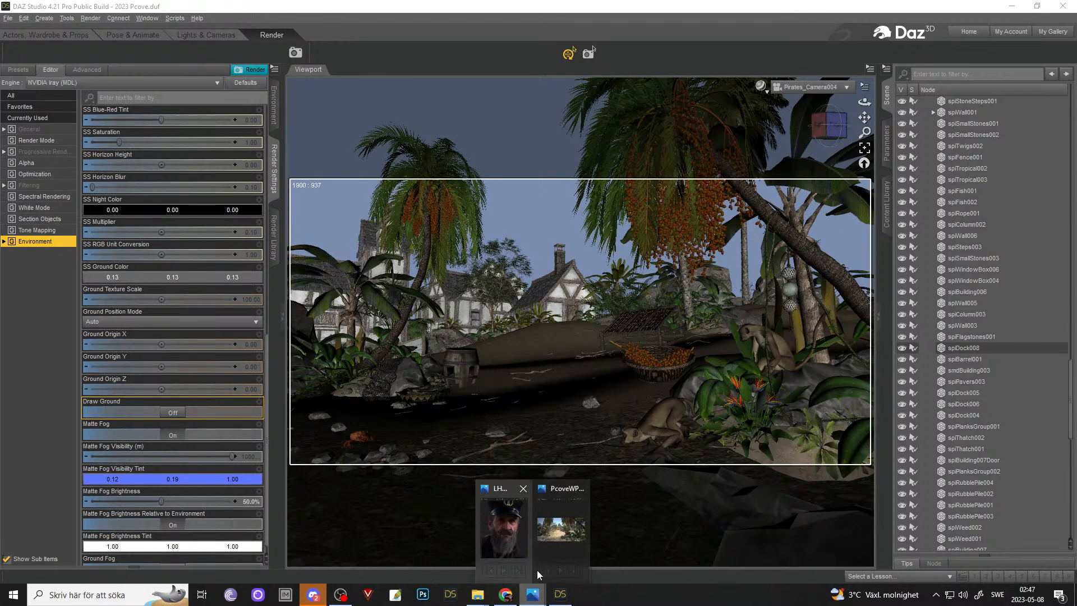
{"action": "mouse_move", "coordinate": [477, 595]}
{"action": "left_click", "coordinate": [438, 547]}
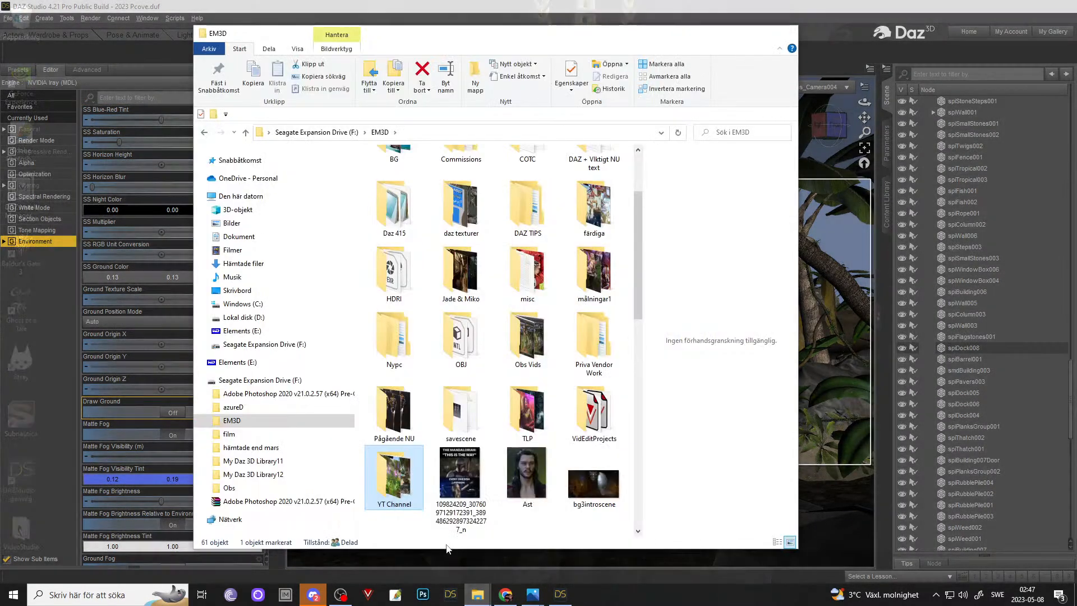
{"action": "scroll", "coordinate": [460, 438], "scroll_direction": "down", "scroll_amount": 10}
{"action": "scroll", "coordinate": [521, 441], "scroll_direction": "up", "scroll_amount": 3}
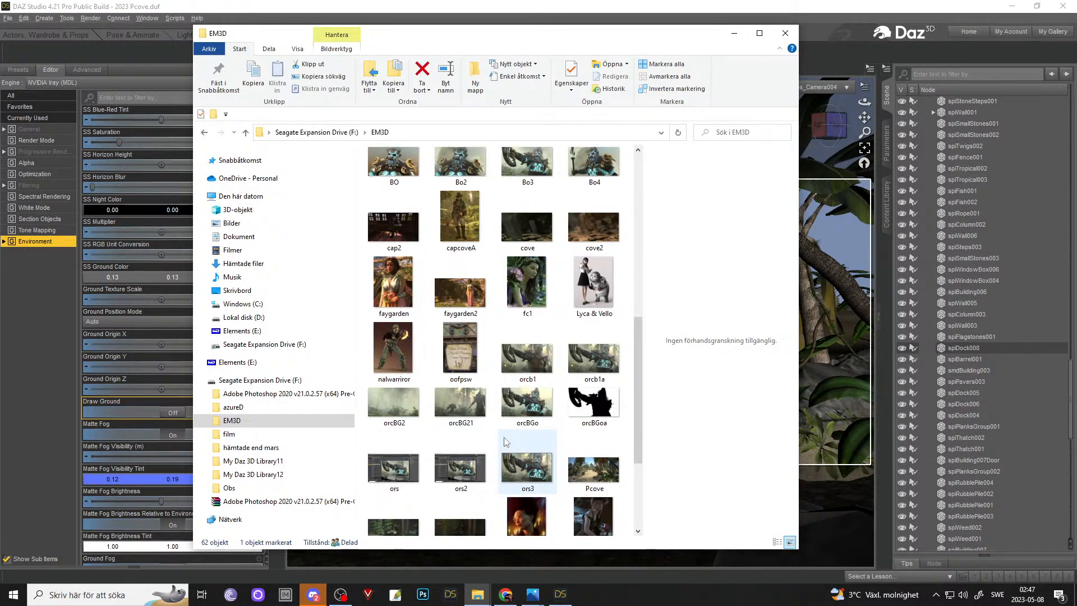
{"action": "scroll", "coordinate": [503, 441], "scroll_direction": "up", "scroll_amount": 4}
{"action": "scroll", "coordinate": [503, 441], "scroll_direction": "down", "scroll_amount": 5}
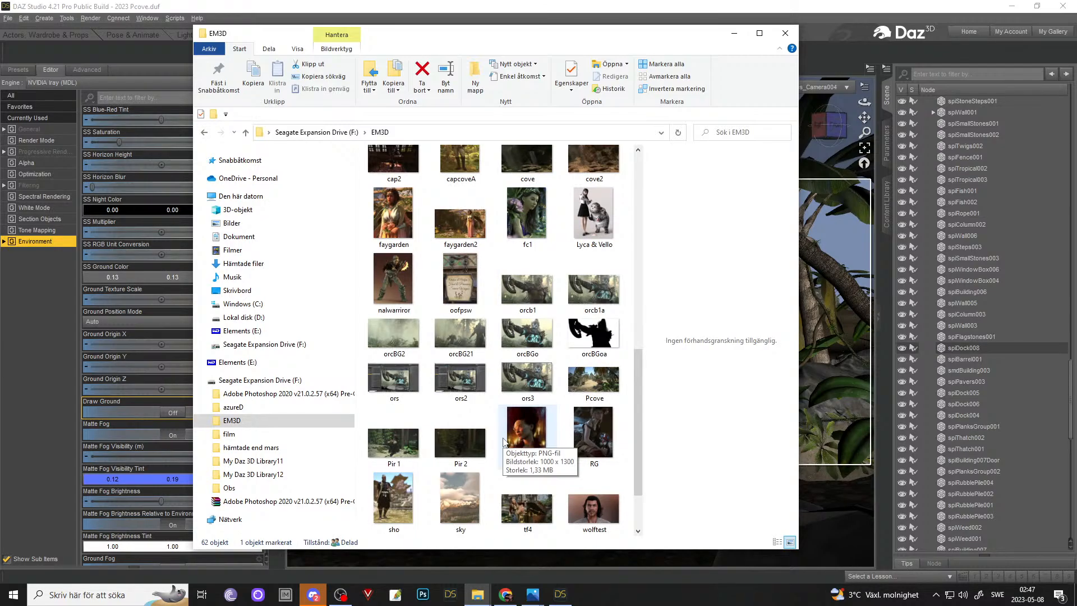
{"action": "double_click", "coordinate": [583, 387]}
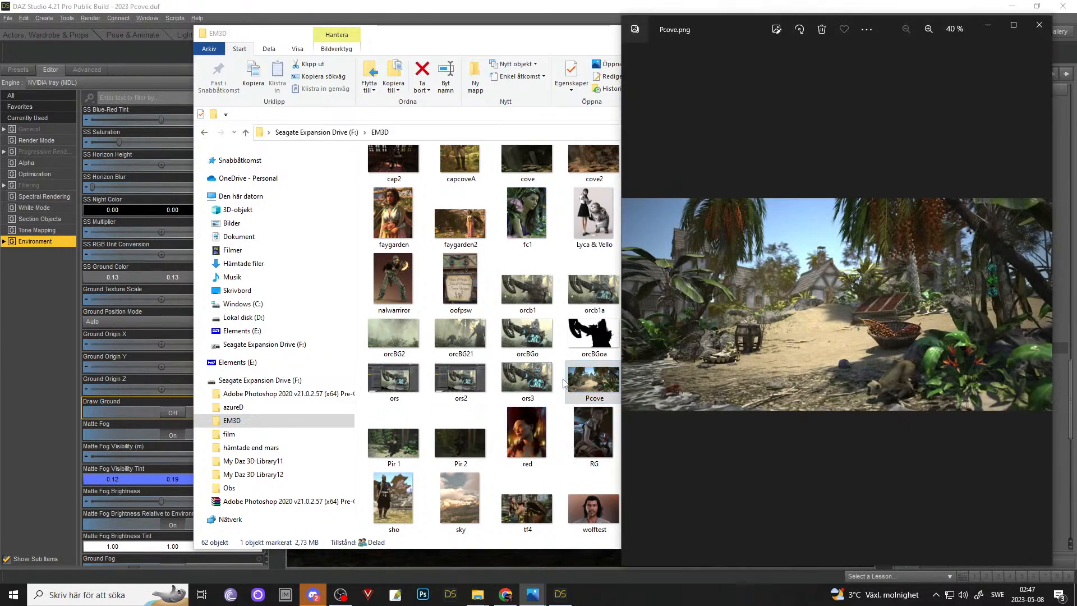
{"action": "left_click", "coordinate": [1013, 26]}
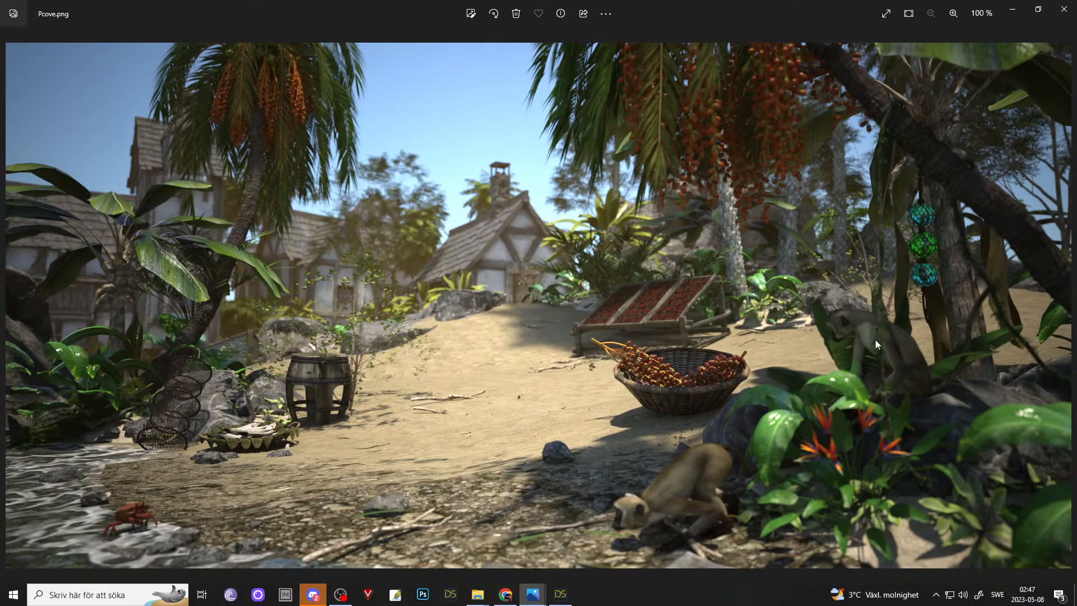
{"action": "left_click", "coordinate": [1012, 11]}
{"action": "left_click", "coordinate": [734, 33]}
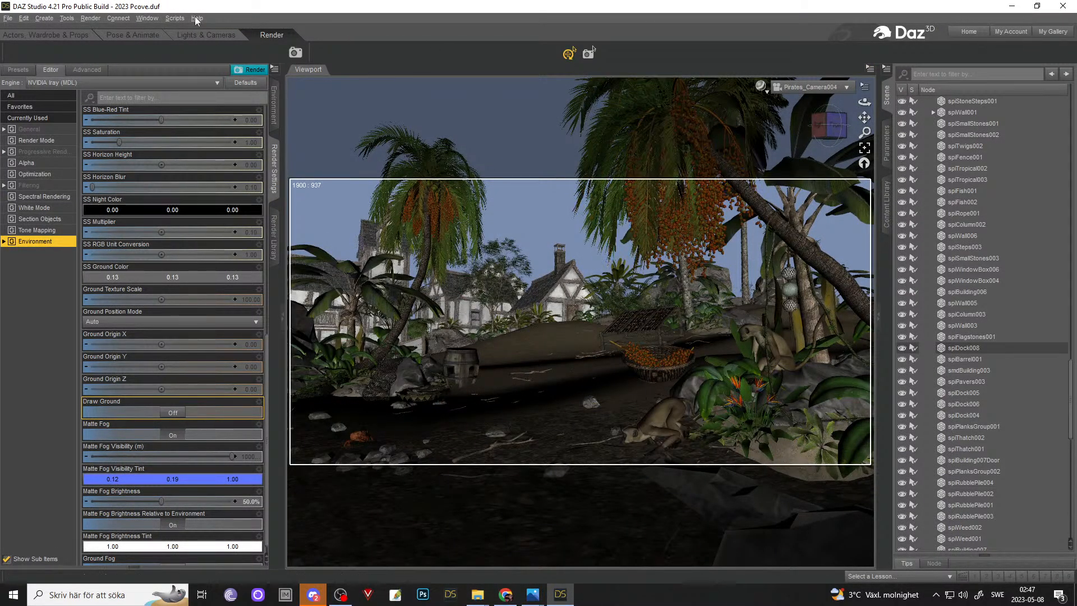
- Switch to the Actors, Wardrobe & Props workspace, examine the finished Pcove render once more, and minimize it
{"action": "left_click", "coordinate": [45, 35]}
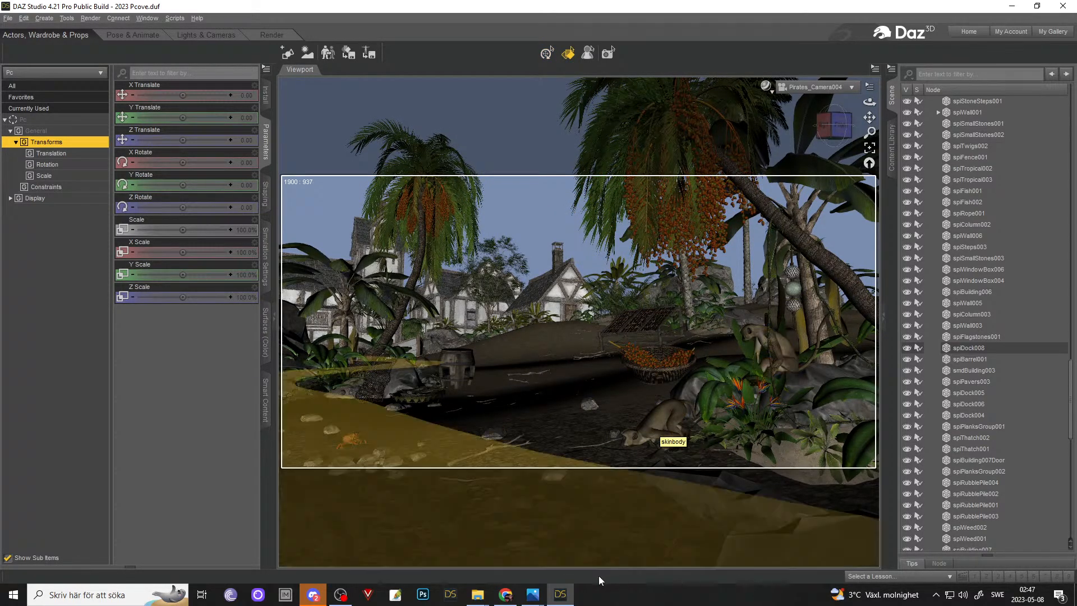
{"action": "mouse_move", "coordinate": [533, 594]}
{"action": "left_click", "coordinate": [581, 538]}
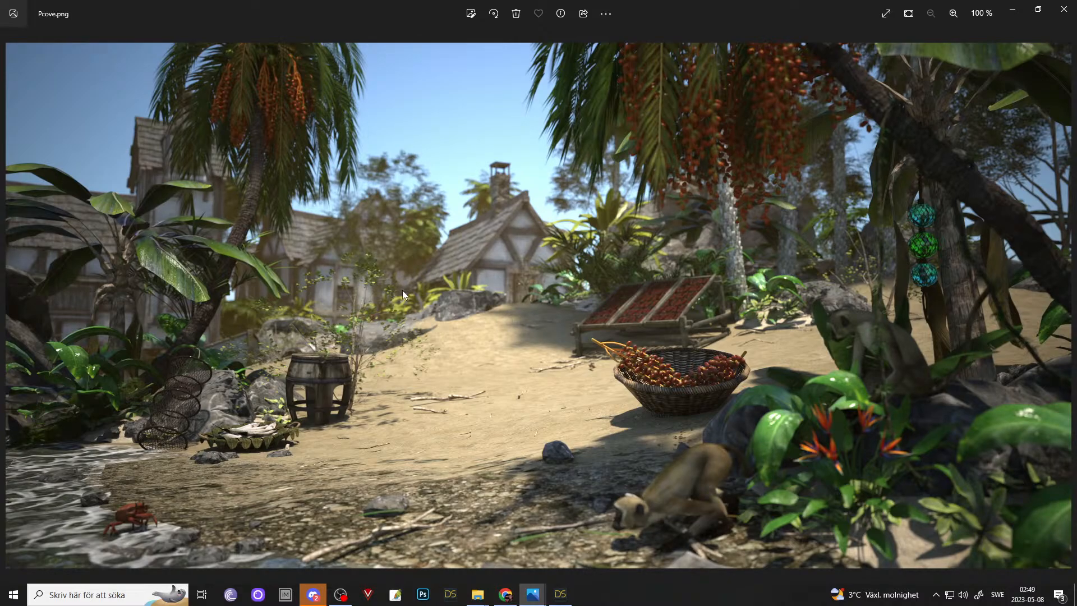
{"action": "left_click", "coordinate": [1039, 9]}
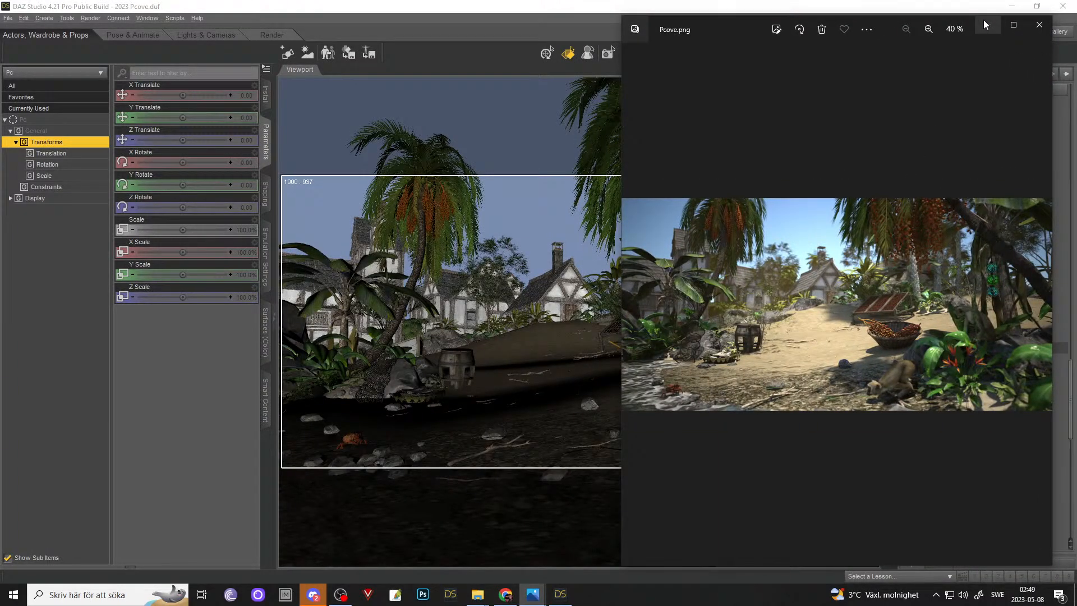
{"action": "left_click", "coordinate": [987, 25]}
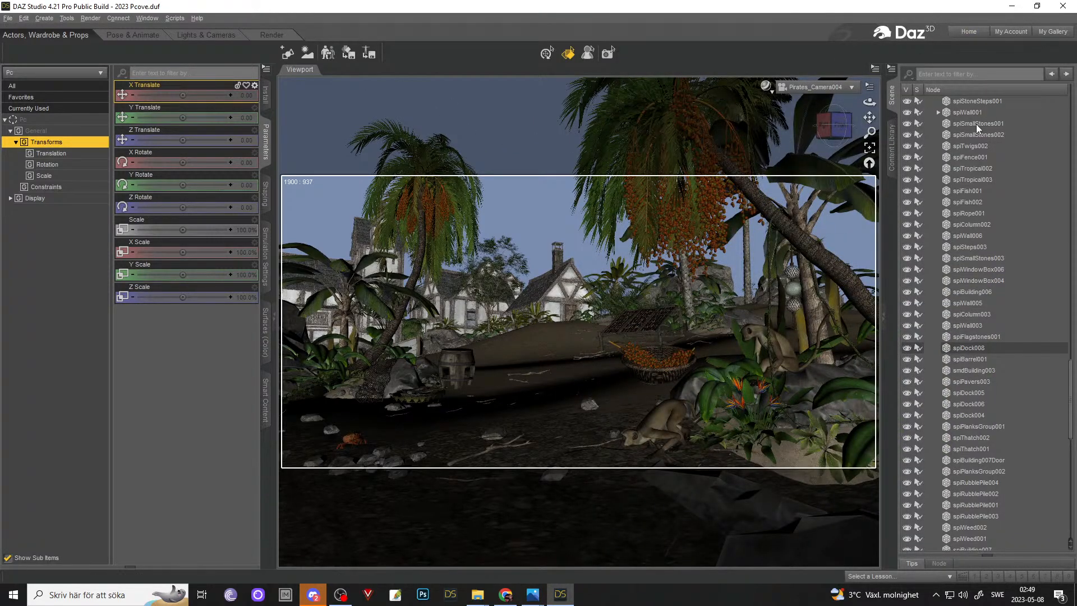
- Collapse the Pc group in the scene hierarchy and select Pirates_Camera004
{"action": "scroll", "coordinate": [980, 173], "scroll_direction": "up", "scroll_amount": 12}
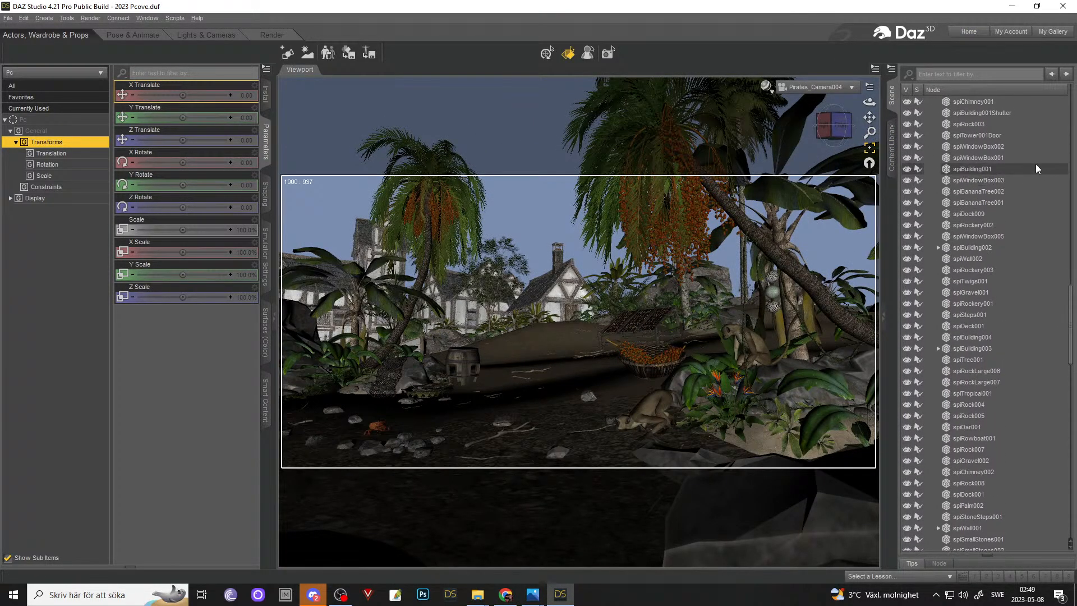
{"action": "scroll", "coordinate": [1016, 180], "scroll_direction": "up", "scroll_amount": 15}
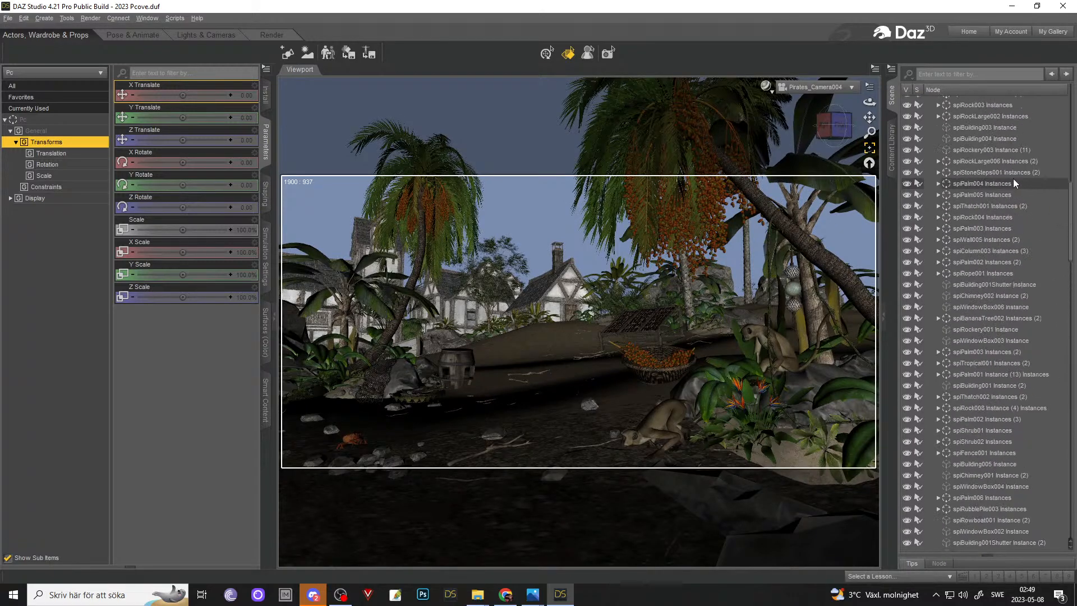
{"action": "scroll", "coordinate": [1007, 174], "scroll_direction": "up", "scroll_amount": 9}
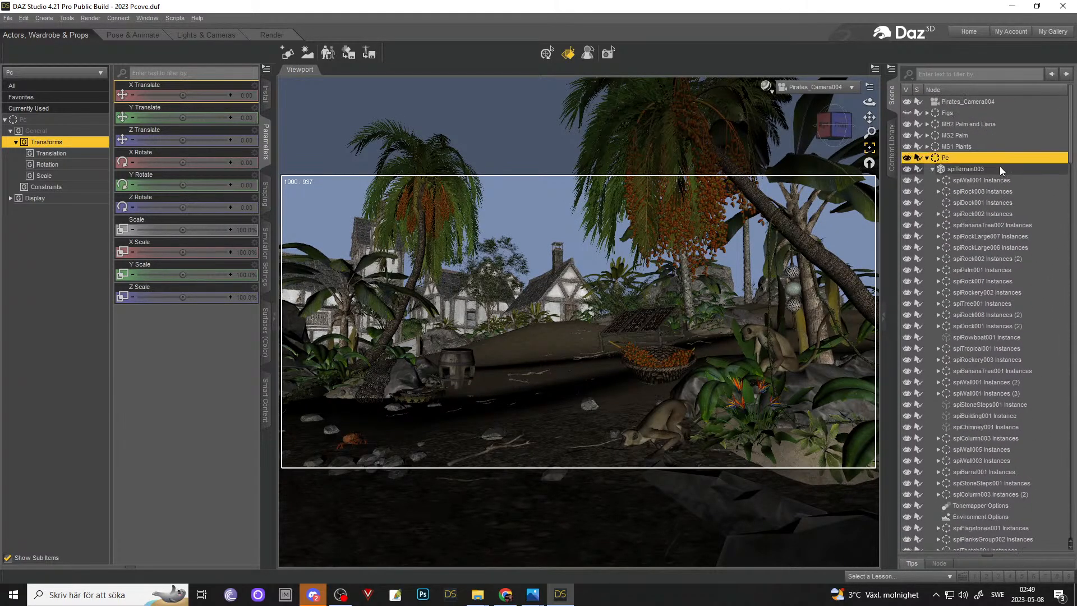
{"action": "left_click", "coordinate": [926, 159]}
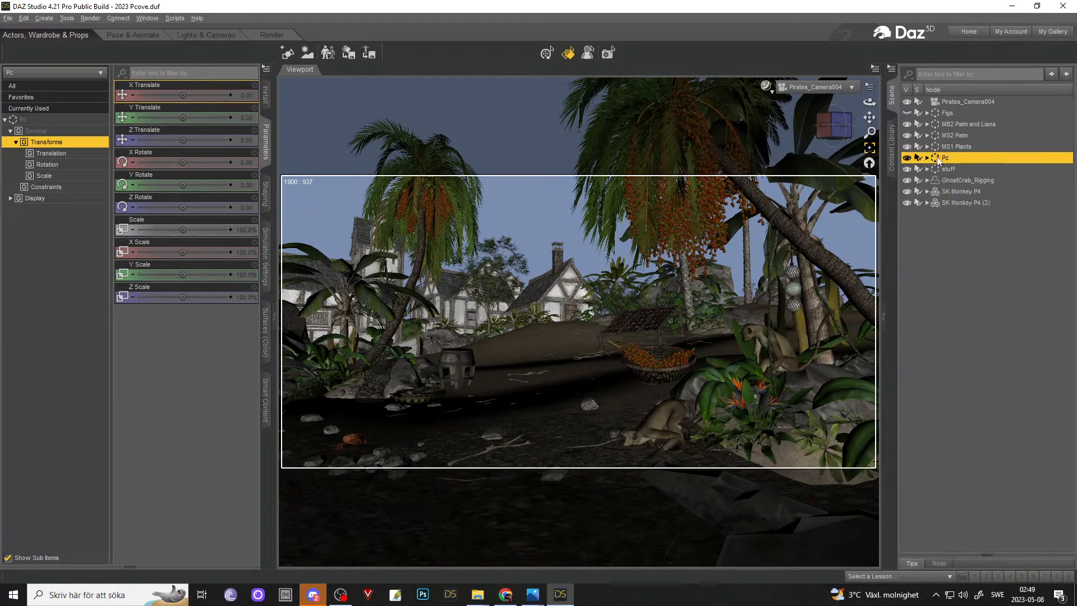
{"action": "left_click", "coordinate": [975, 101]}
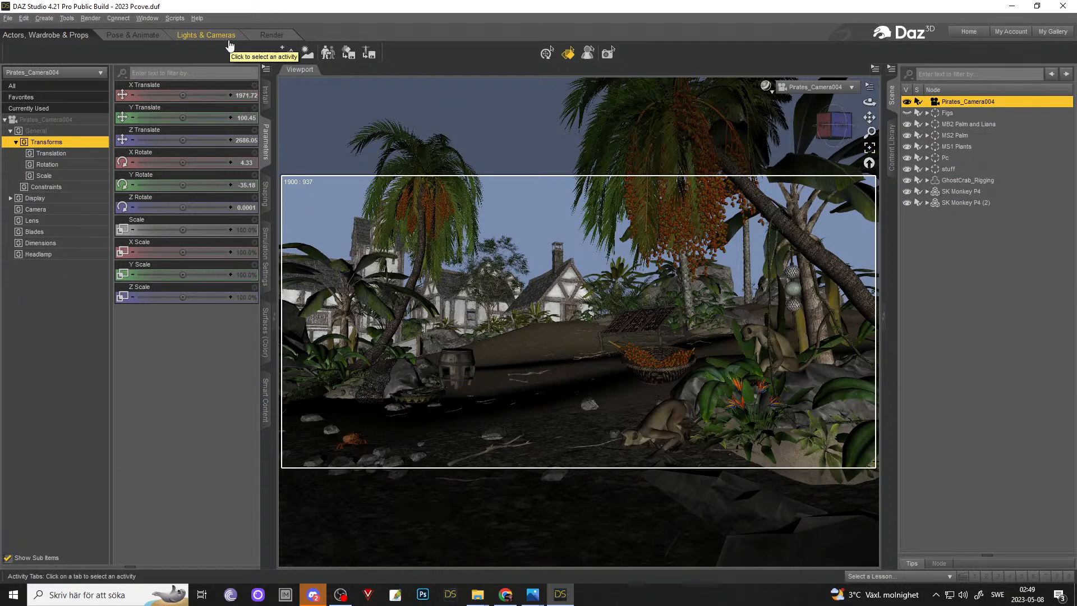
- Check the pixel dimensions of the Pcove image file in the EM3D folder
{"action": "mouse_move", "coordinate": [477, 594]}
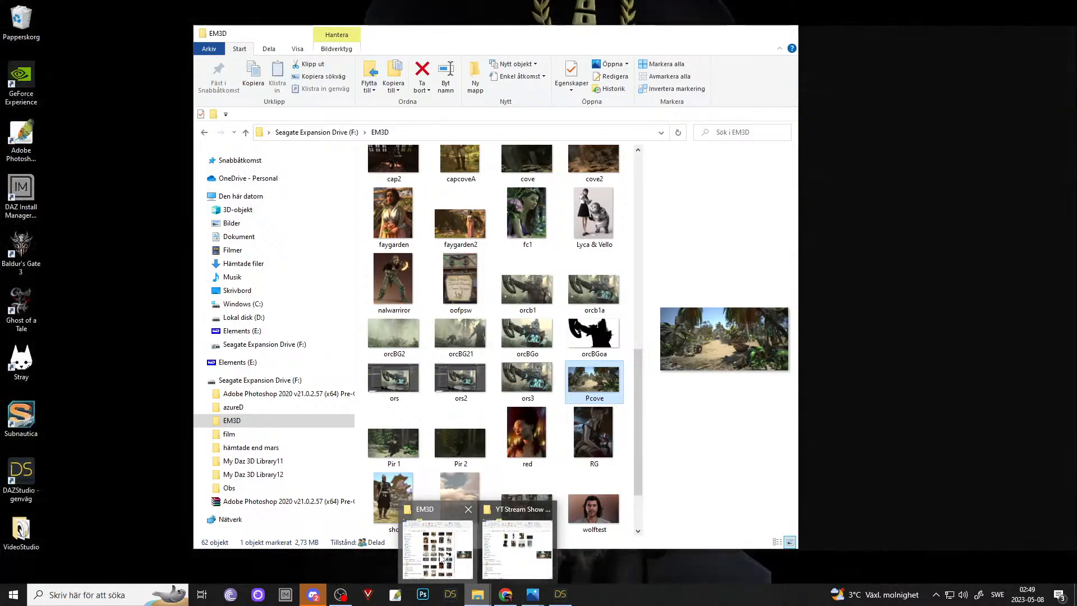
{"action": "left_click", "coordinate": [441, 557]}
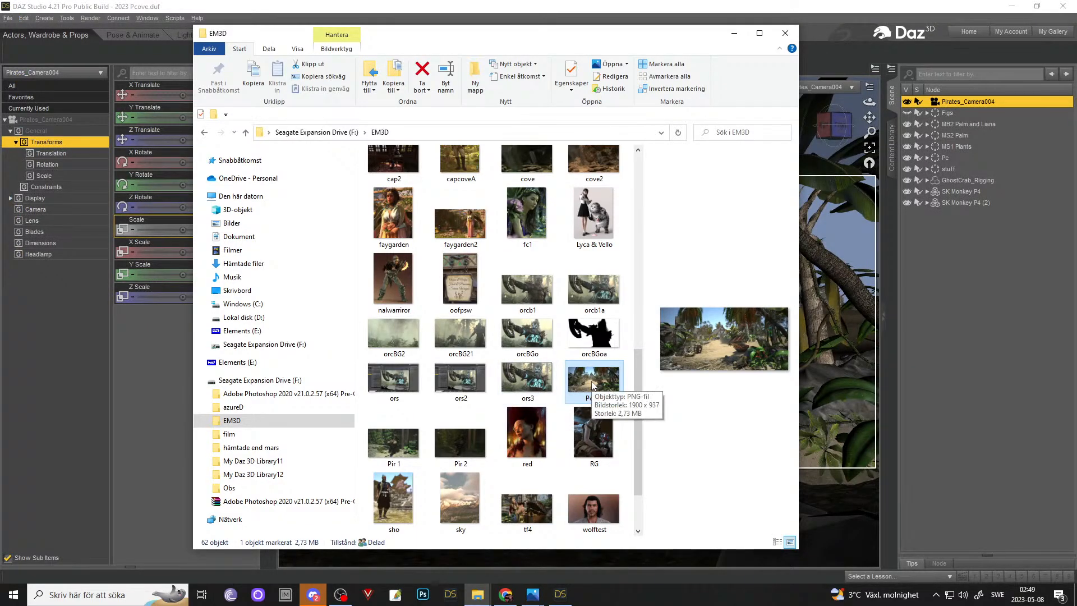
{"action": "left_click", "coordinate": [734, 34]}
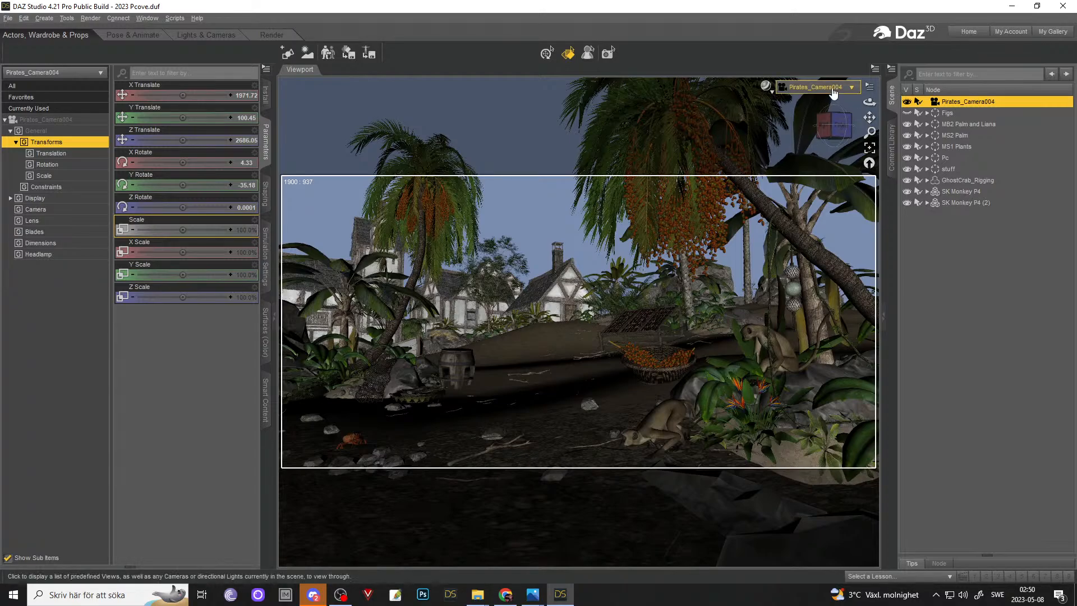
- Compare the global pixel size in the General render settings with the Pcove image file's dimensions
{"action": "left_click", "coordinate": [295, 38]}
{"action": "left_click", "coordinate": [56, 130]}
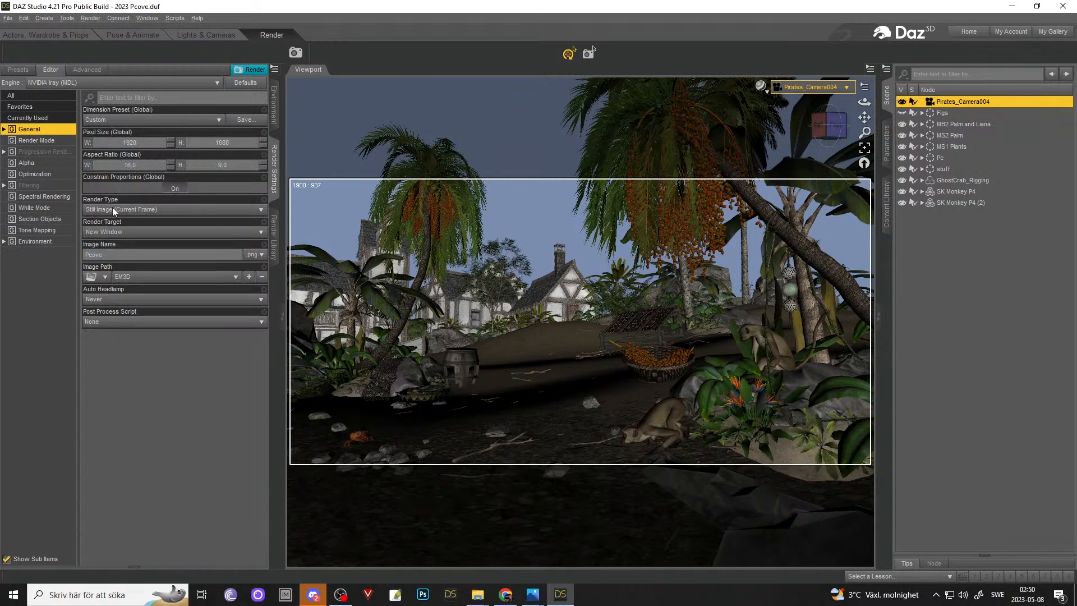
{"action": "left_click", "coordinate": [148, 144]}
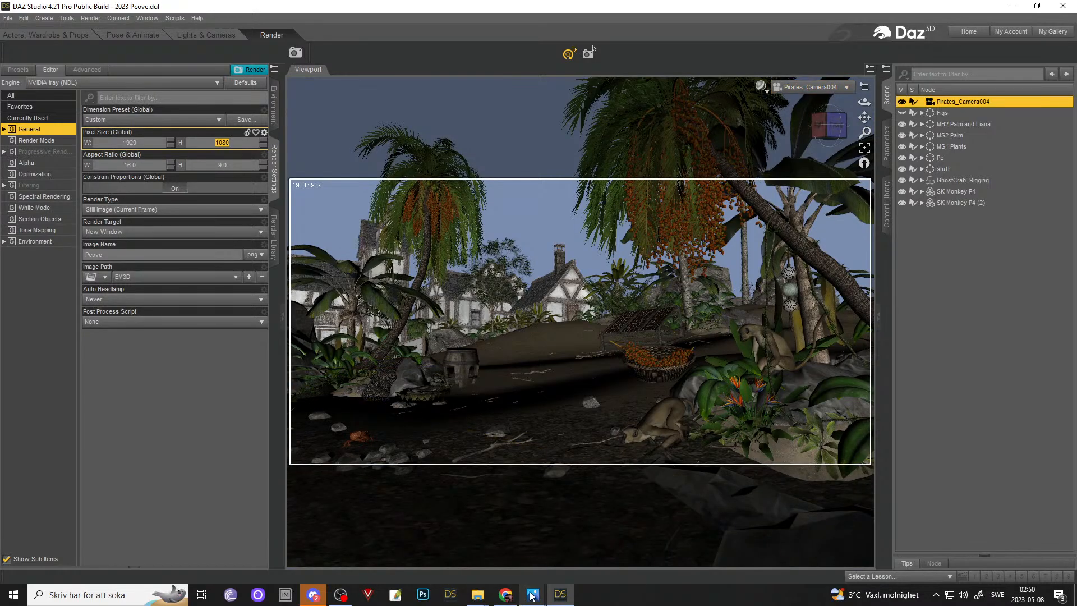
{"action": "mouse_move", "coordinate": [532, 594]}
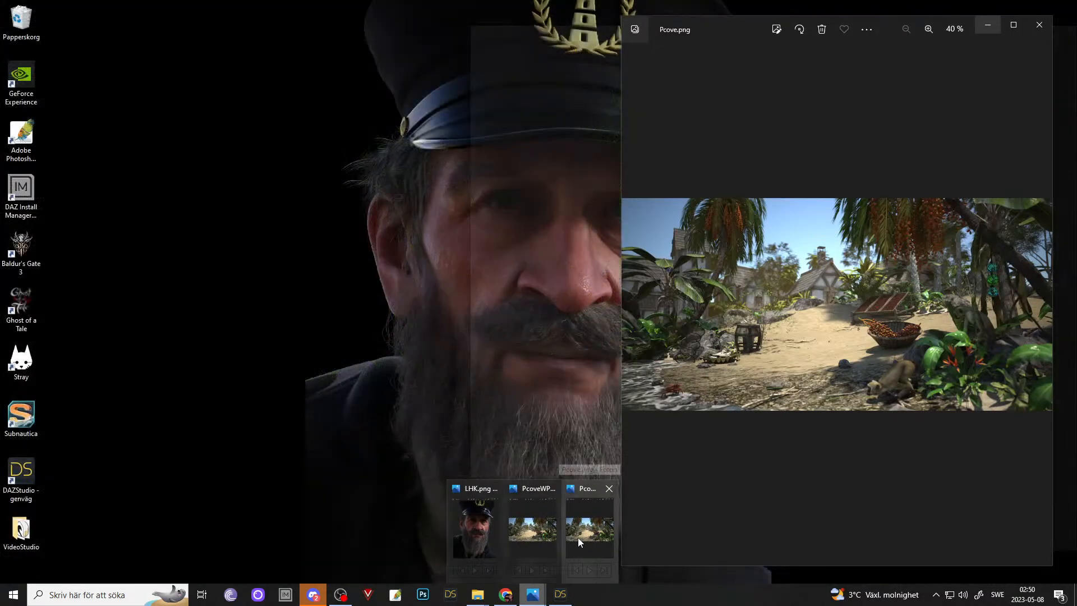
{"action": "left_click", "coordinate": [578, 538]}
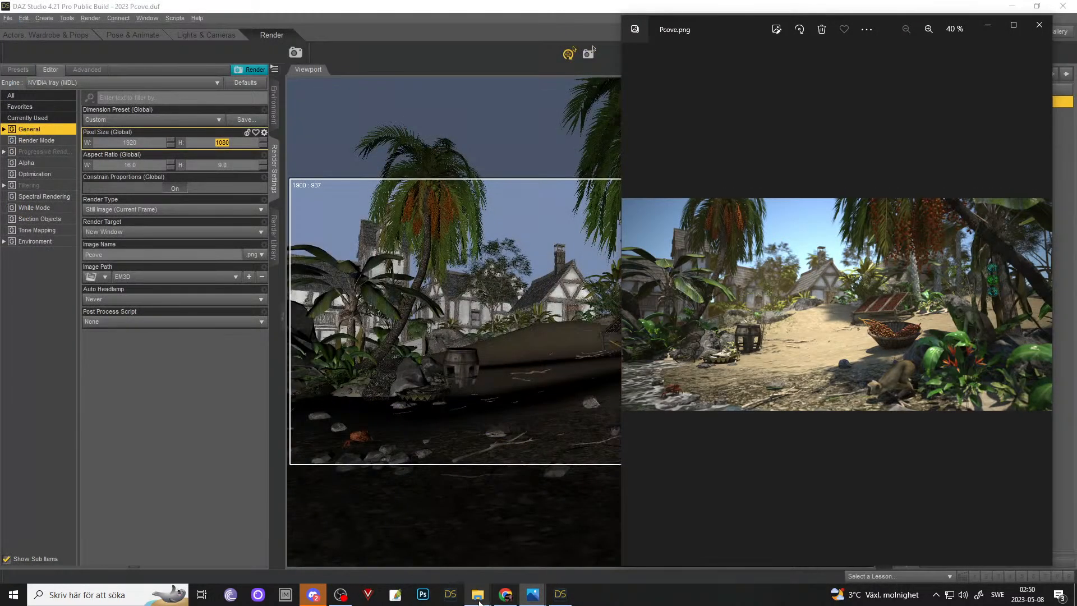
{"action": "mouse_move", "coordinate": [478, 596]}
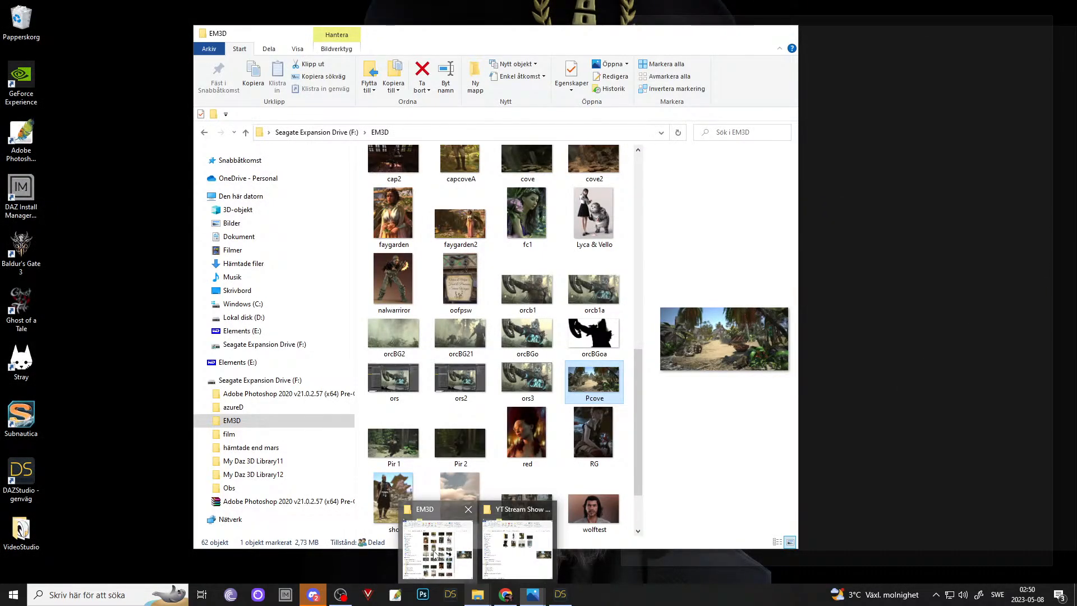
{"action": "left_click", "coordinate": [435, 554]}
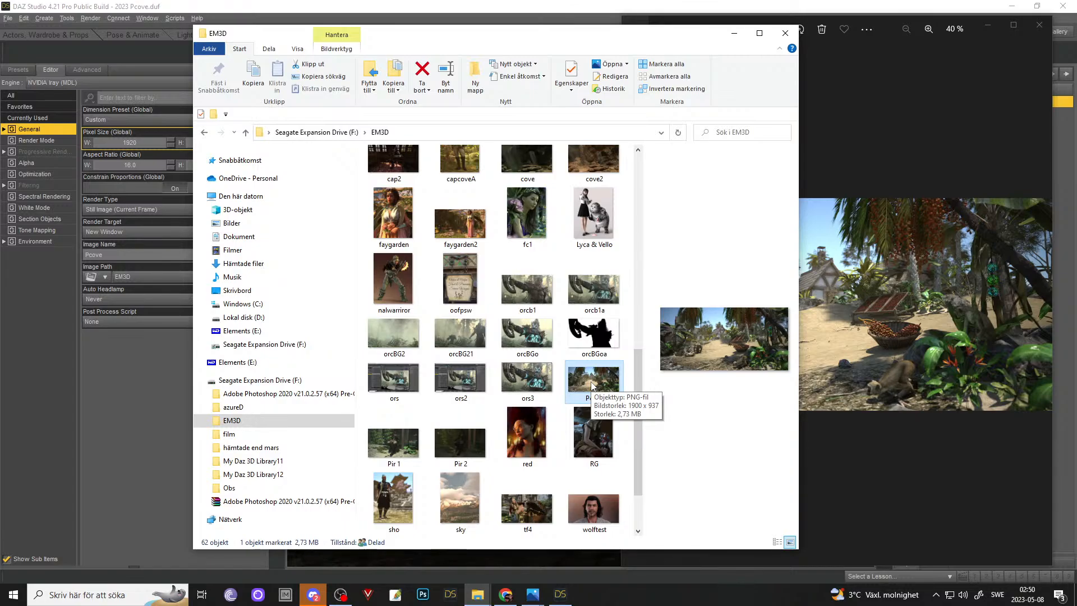
{"action": "left_click", "coordinate": [734, 33]}
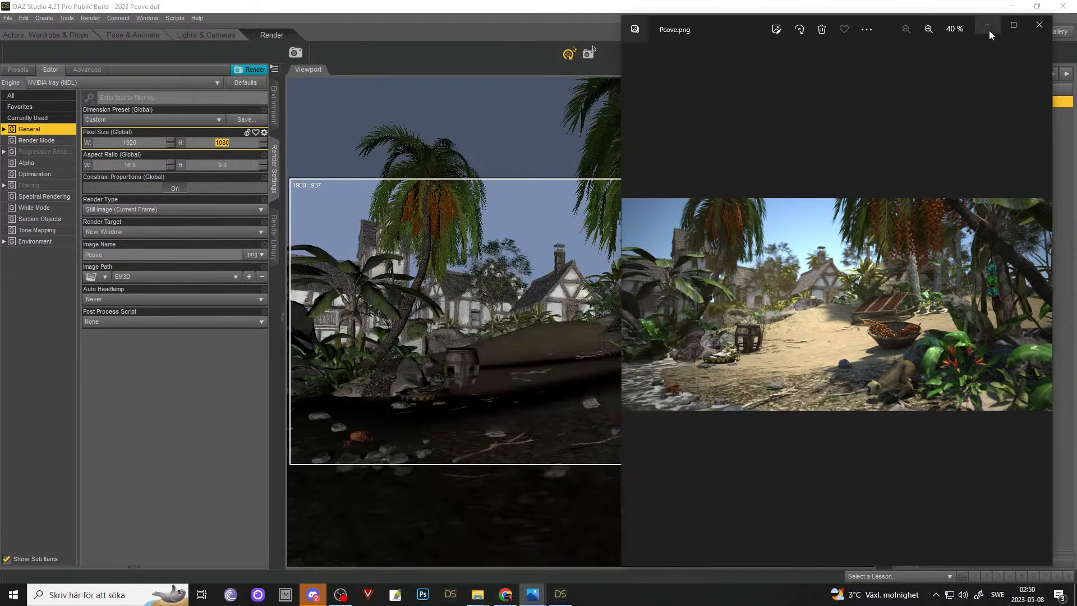
{"action": "left_click", "coordinate": [988, 26]}
{"action": "left_click", "coordinate": [143, 143]}
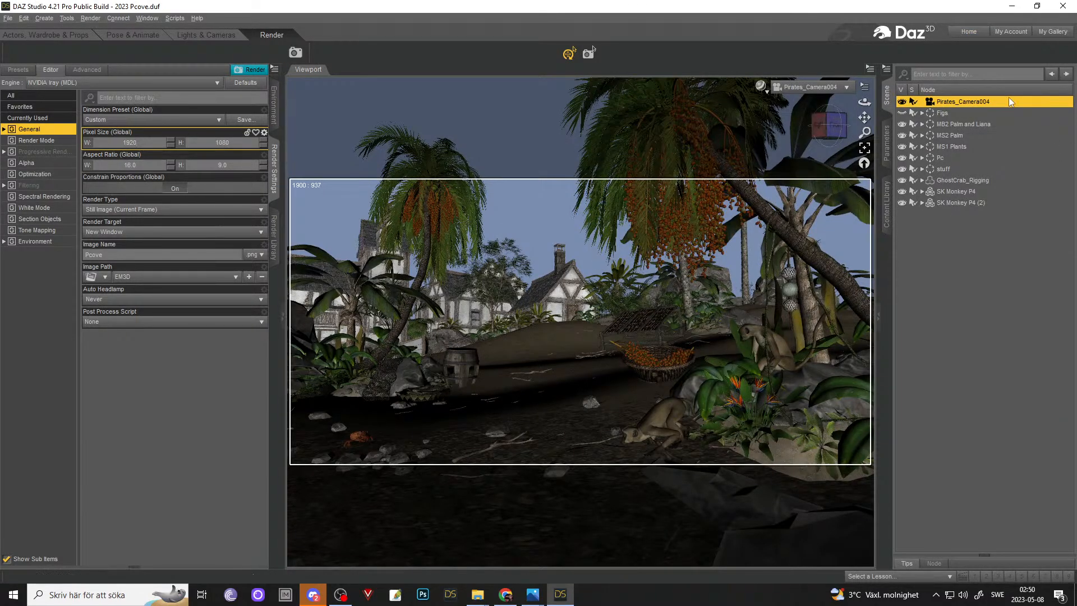
- Set the local dimensions of Pirates_Camera004 to 1920 x 1080 pixels with a 16:9 aspect ratio and proportions constrained
{"action": "left_click", "coordinate": [214, 35]}
{"action": "left_click", "coordinate": [44, 143]}
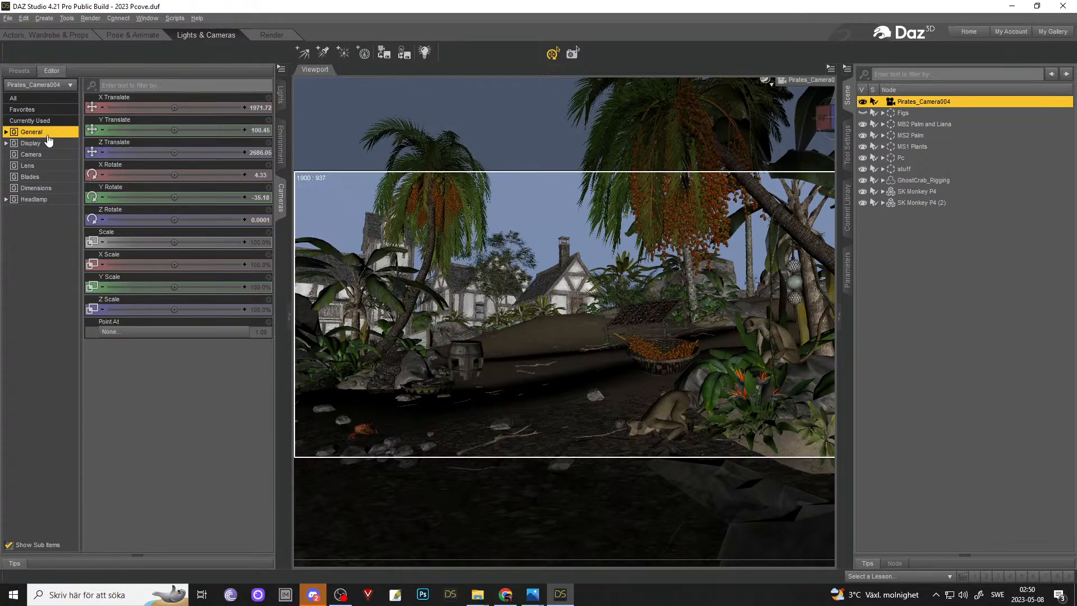
{"action": "left_click", "coordinate": [45, 188]}
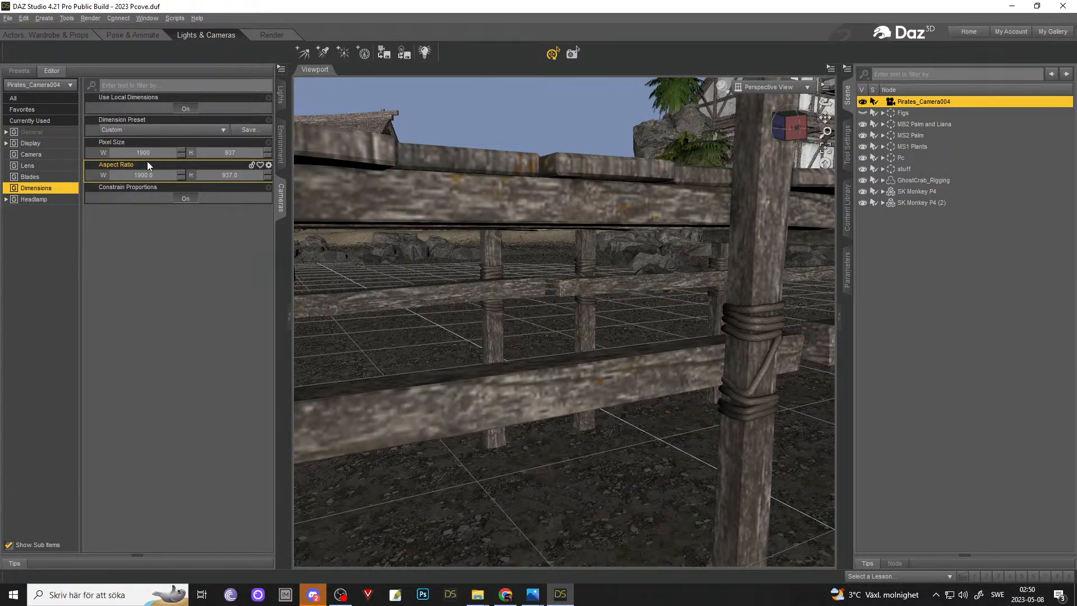
{"action": "left_click_drag", "start_coordinate": [150, 152], "coordinate": [144, 152]}
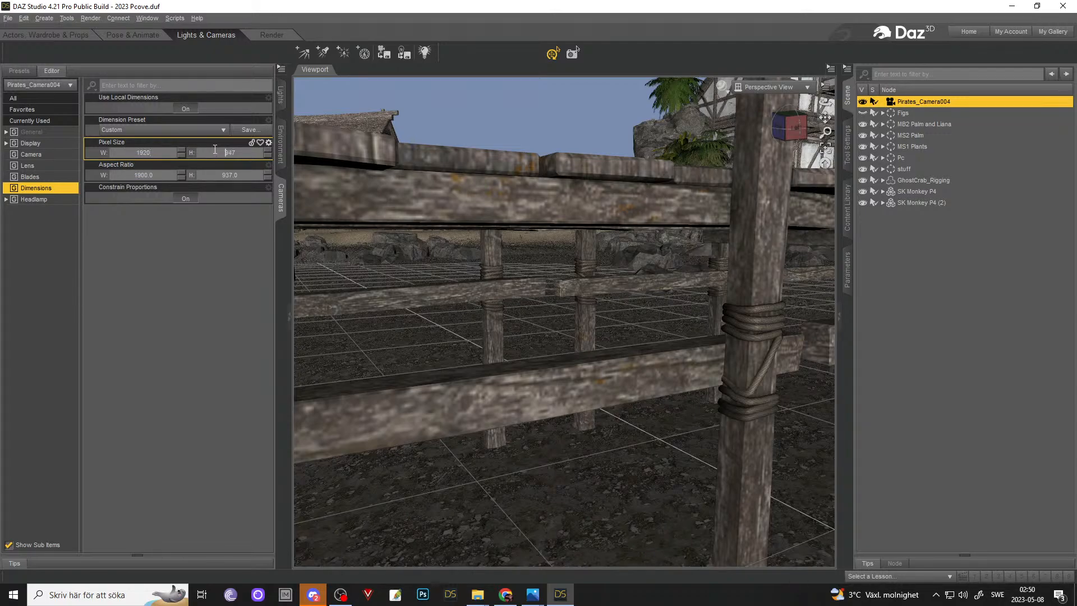
{"action": "left_click_drag", "start_coordinate": [224, 151], "coordinate": [241, 152]}
{"action": "left_click", "coordinate": [186, 199]}
{"action": "left_click", "coordinate": [216, 154]}
{"action": "left_click", "coordinate": [180, 199]}
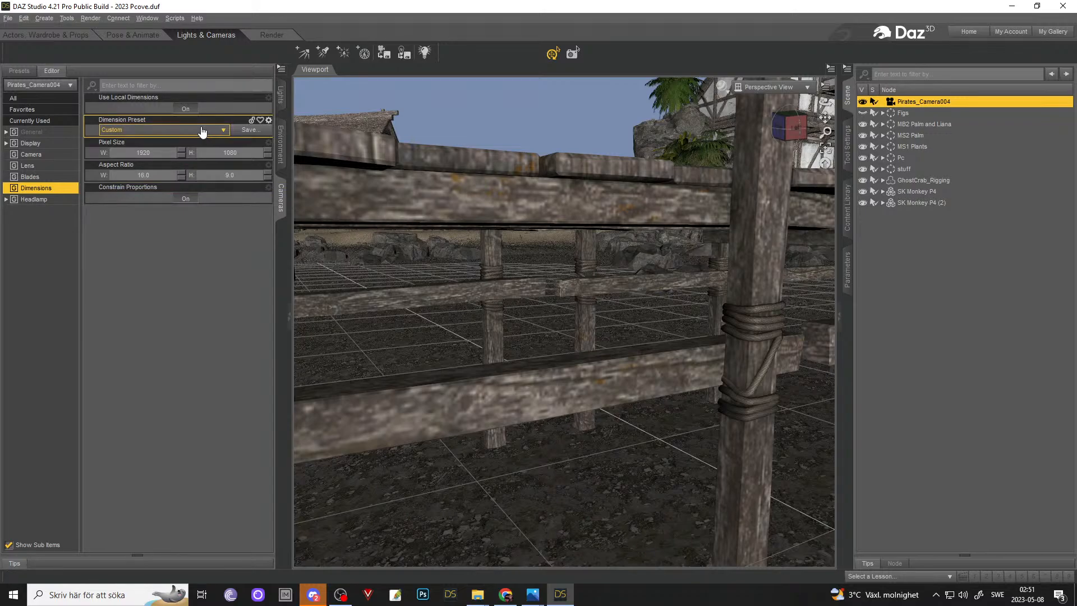
- Review the camera's focal length, depth of field and F/Stop settings, and return to its Dimensions settings
{"action": "left_click", "coordinate": [31, 154]}
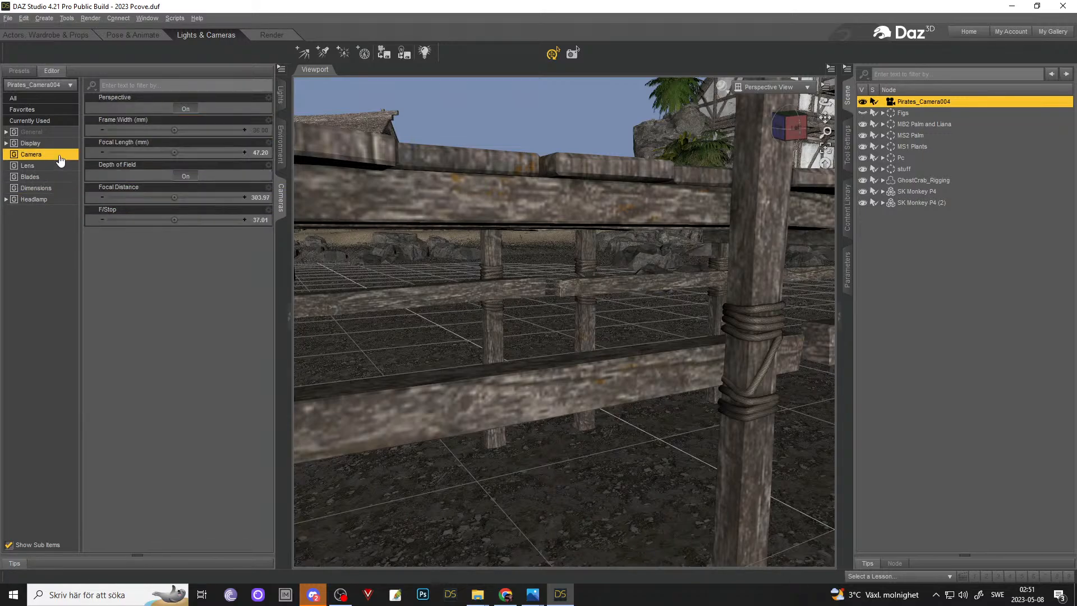
{"action": "scroll", "coordinate": [698, 242], "scroll_direction": "up", "scroll_amount": 2}
{"action": "scroll", "coordinate": [697, 242], "scroll_direction": "down", "scroll_amount": 5}
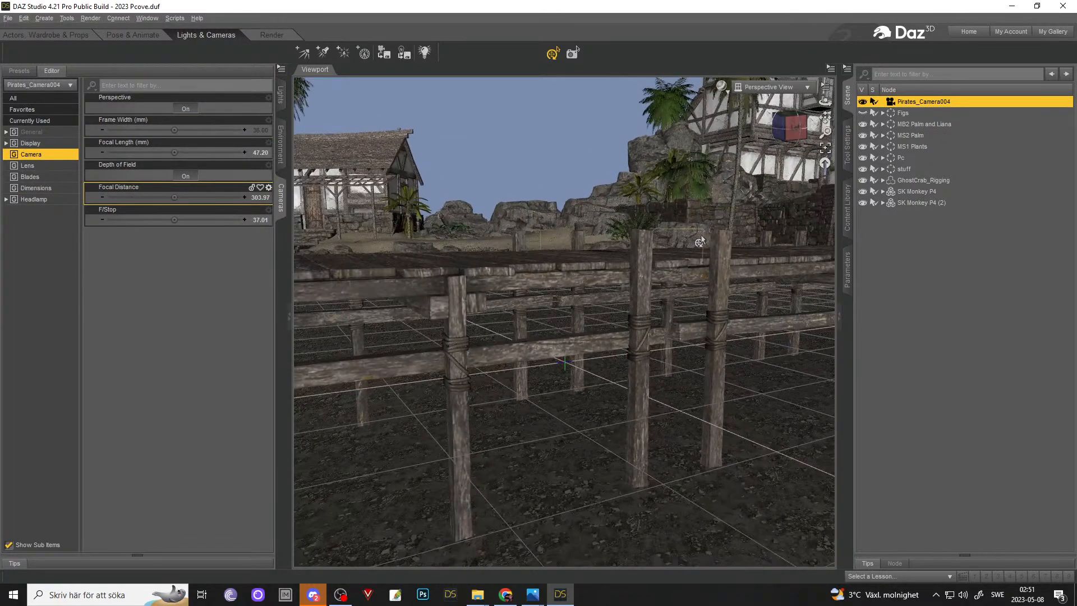
{"action": "left_click_drag", "start_coordinate": [825, 118], "coordinate": [825, 106]}
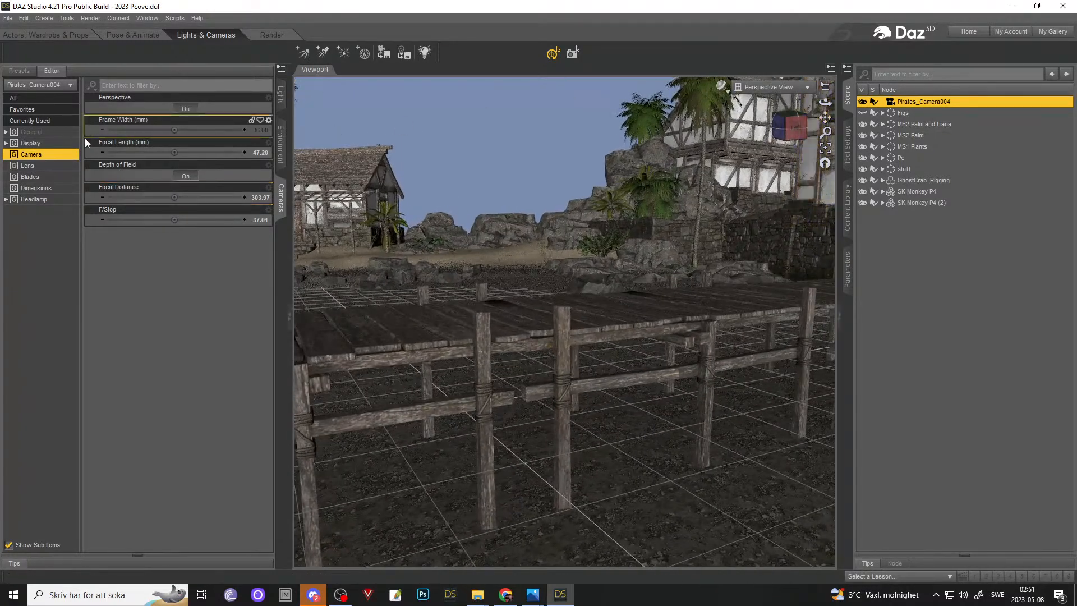
{"action": "left_click", "coordinate": [36, 188]}
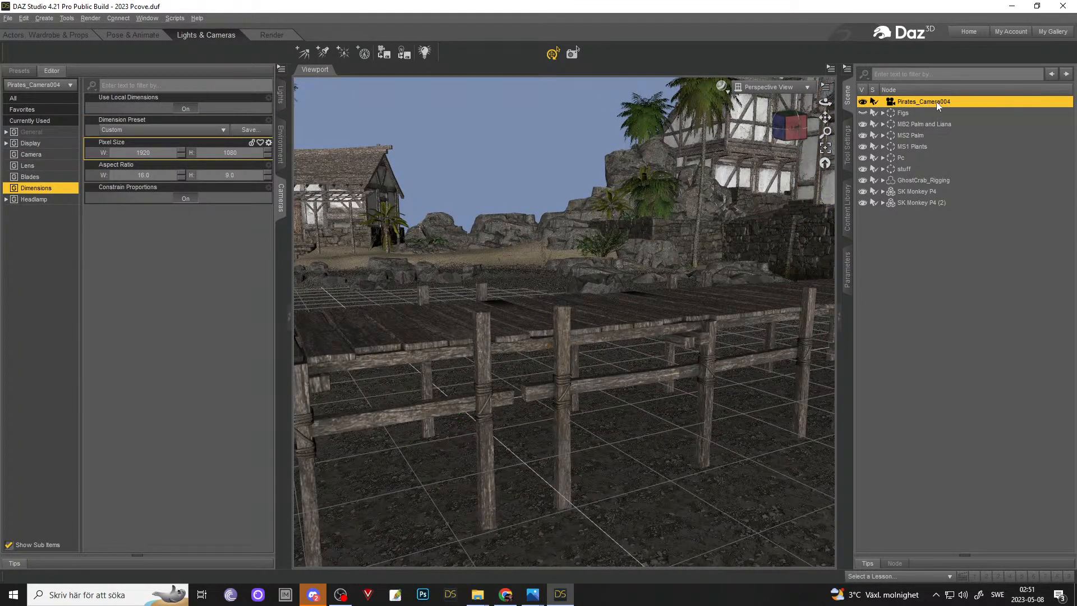
- Check the global pixel size in the General render settings and the transform values of Pirates_Camera004
{"action": "left_click", "coordinate": [271, 36]}
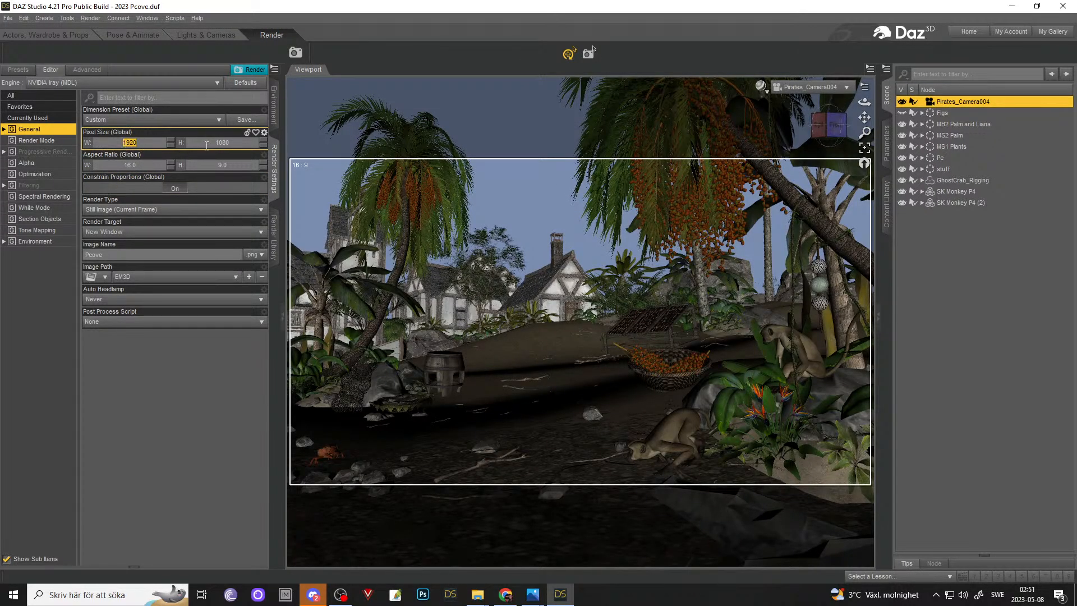
{"action": "left_click", "coordinate": [45, 34]}
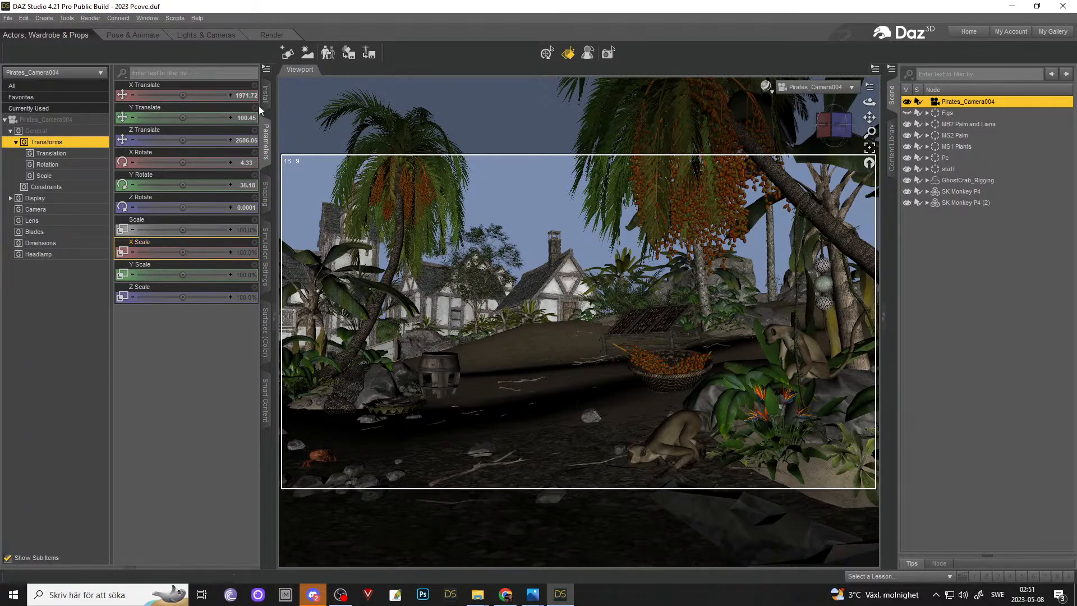
{"action": "left_click", "coordinate": [207, 35]}
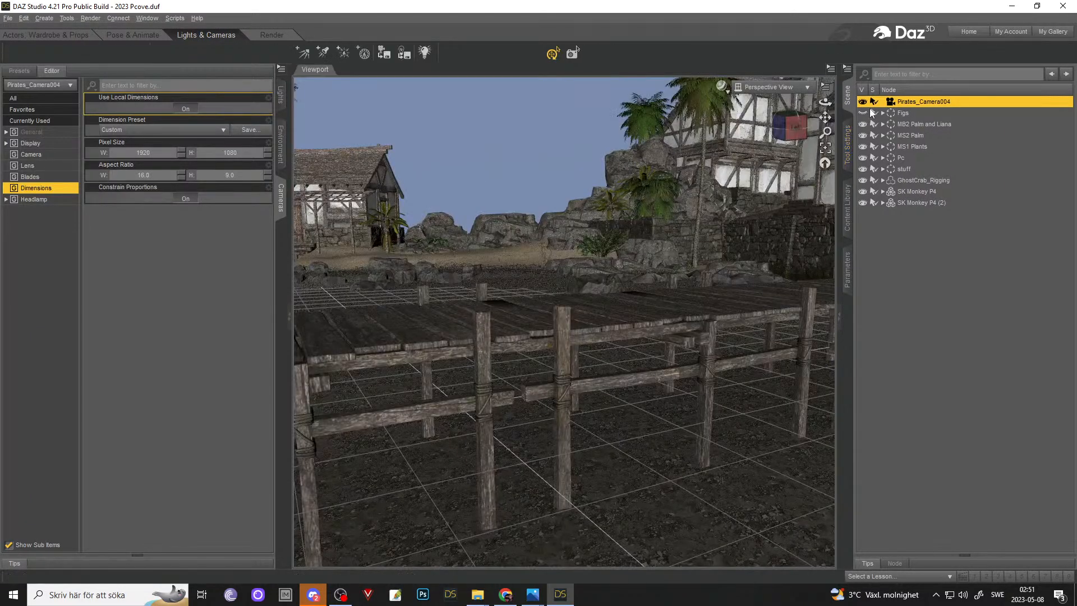
- Examine the placement of Pirates_Camera004 and its depth-of-field planes in the cove from the Perspective View
{"action": "left_click_drag", "start_coordinate": [825, 102], "coordinate": [735, 143]}
{"action": "left_click_drag", "start_coordinate": [824, 116], "coordinate": [823, 87]}
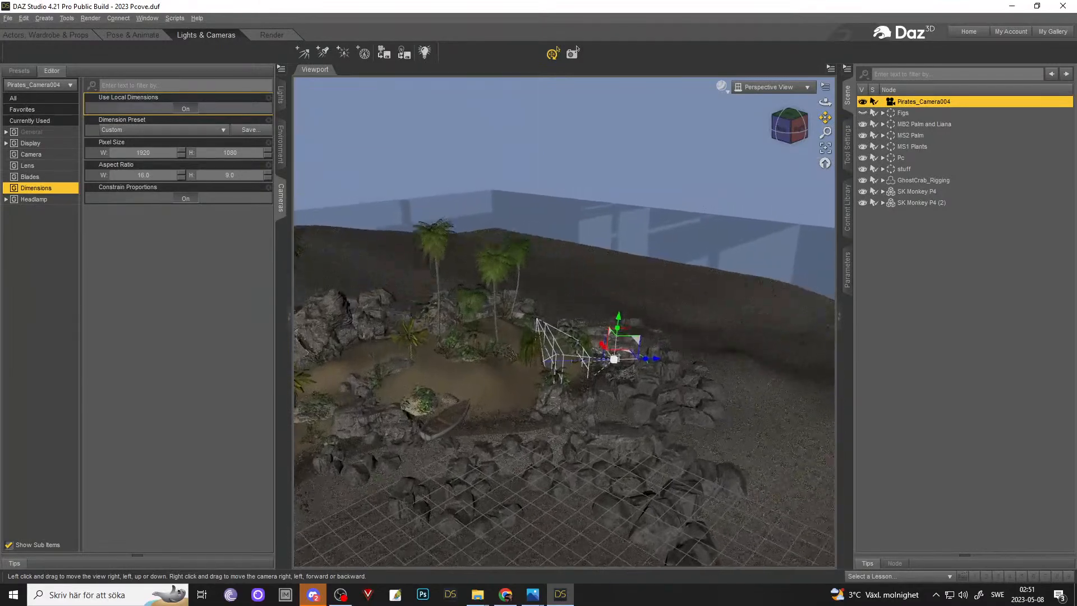
{"action": "scroll", "coordinate": [713, 315], "scroll_direction": "up", "scroll_amount": 5}
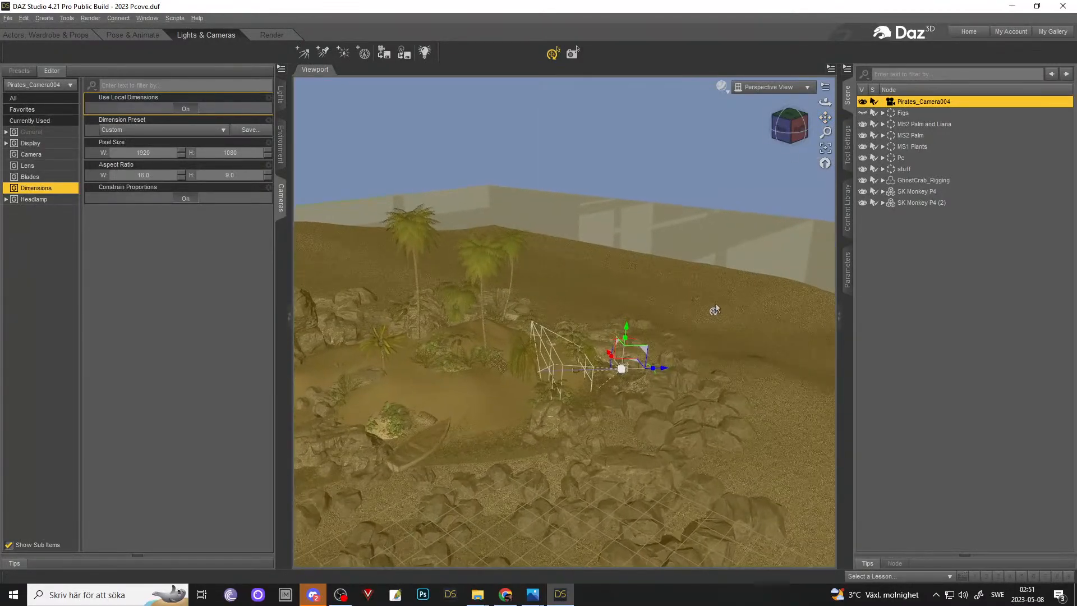
{"action": "scroll", "coordinate": [712, 303], "scroll_direction": "up", "scroll_amount": 4}
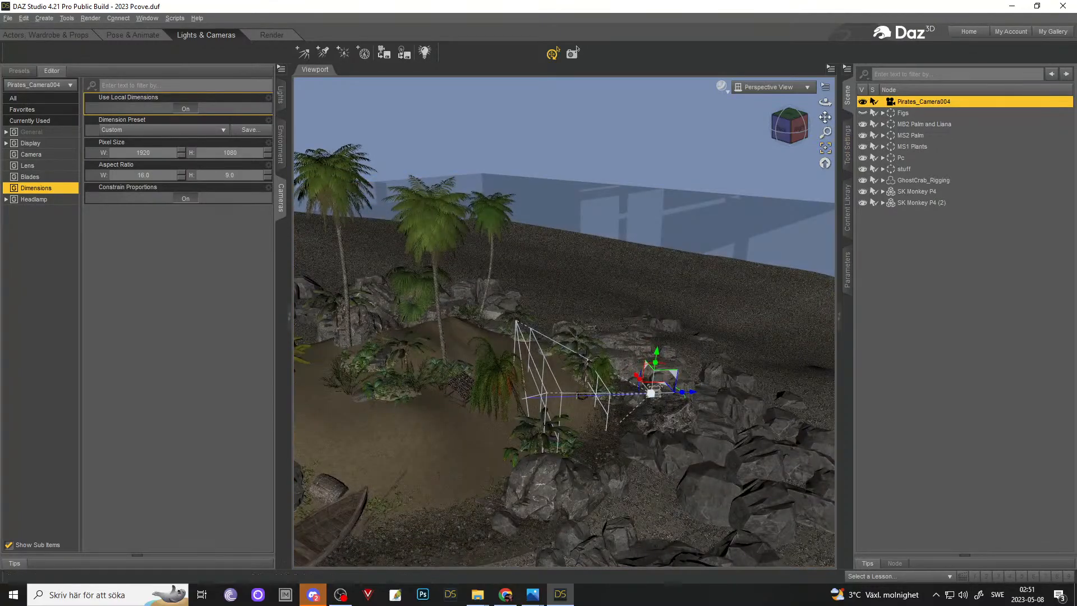
{"action": "left_click_drag", "start_coordinate": [825, 117], "coordinate": [766, 159]}
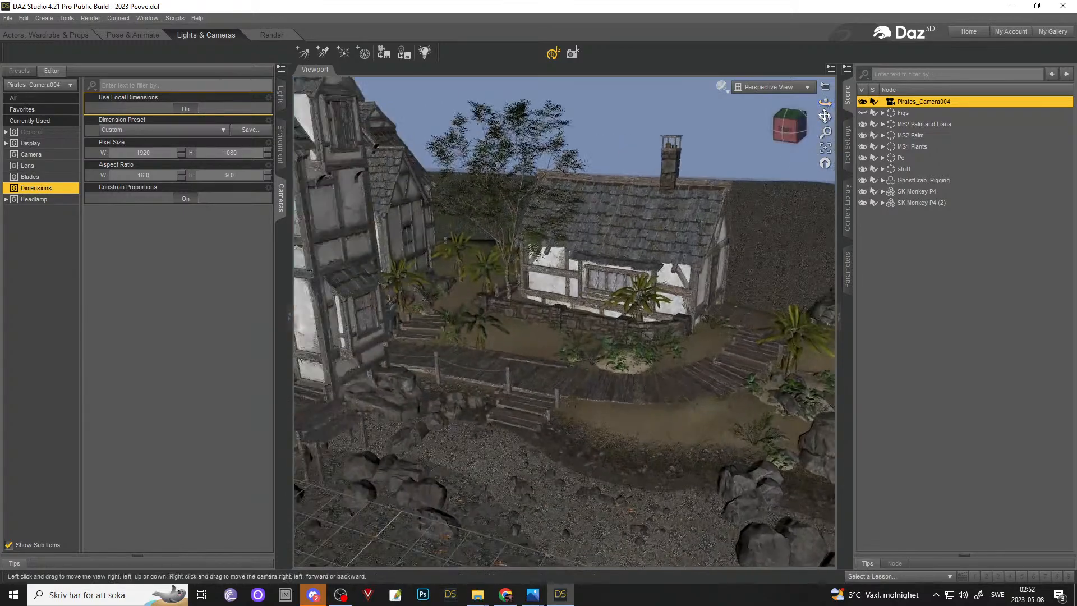
{"action": "mouse_move", "coordinate": [825, 116]}
{"action": "left_mouse_down"}
{"action": "mouse_move", "coordinate": [813, 121]}
{"action": "mouse_move", "coordinate": [825, 117]}
{"action": "mouse_move", "coordinate": [817, 137]}
{"action": "mouse_move", "coordinate": [825, 118]}
{"action": "left_mouse_up"}
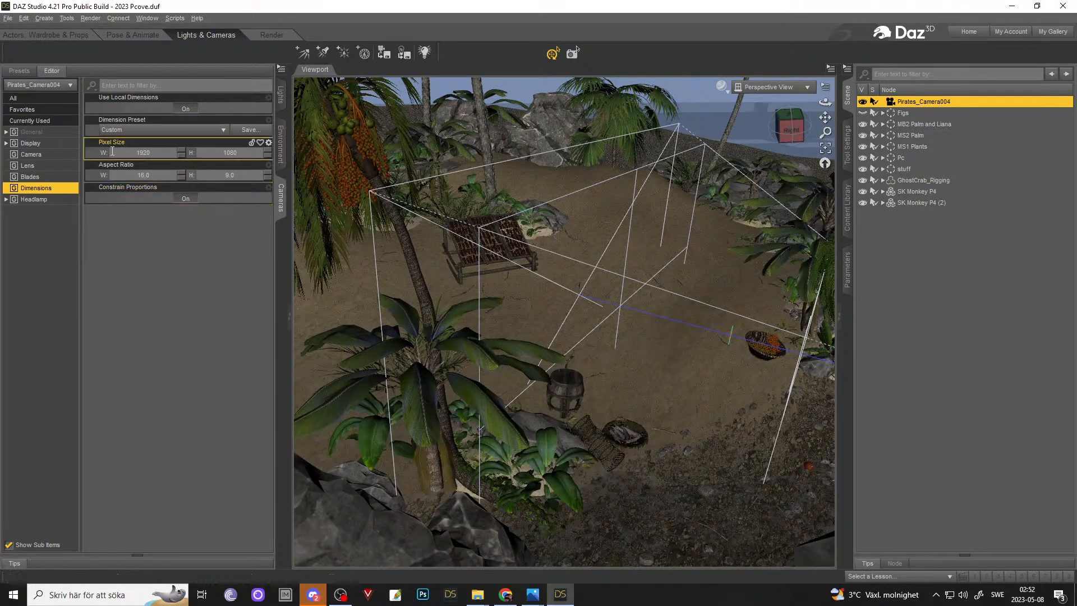
- Adjust the Focal Distance of Pirates_Camera004 to 304.38 and review its Display settings
{"action": "left_click", "coordinate": [31, 154]}
{"action": "mouse_move", "coordinate": [164, 198]}
{"action": "left_mouse_down"}
{"action": "mouse_move", "coordinate": [185, 198]}
{"action": "mouse_move", "coordinate": [174, 197]}
{"action": "left_mouse_up"}
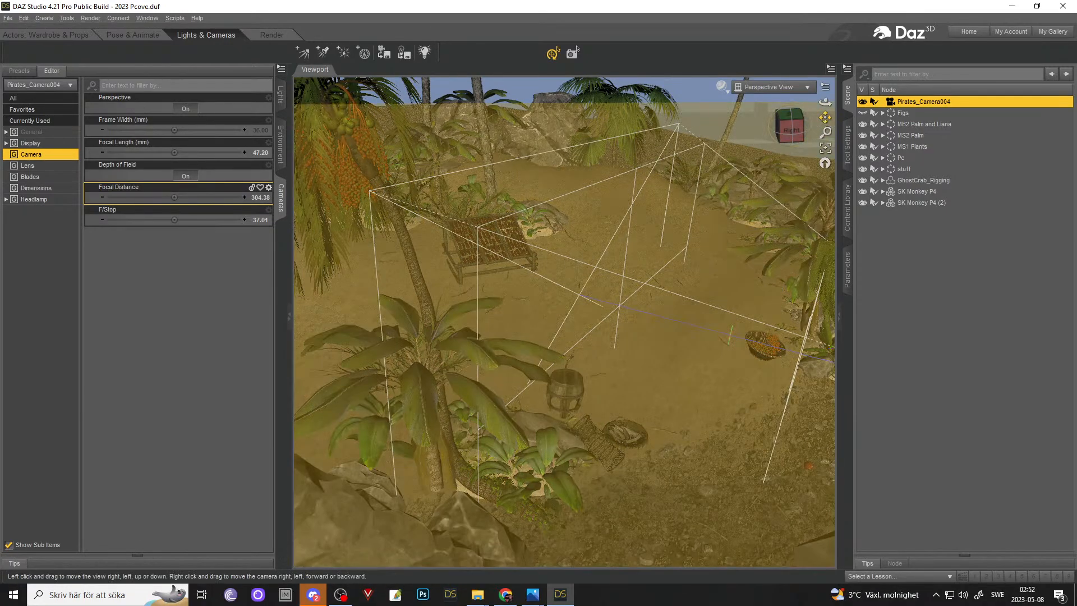
{"action": "mouse_move", "coordinate": [828, 119]}
{"action": "left_mouse_down"}
{"action": "mouse_move", "coordinate": [833, 109]}
{"action": "mouse_move", "coordinate": [823, 119]}
{"action": "left_mouse_up"}
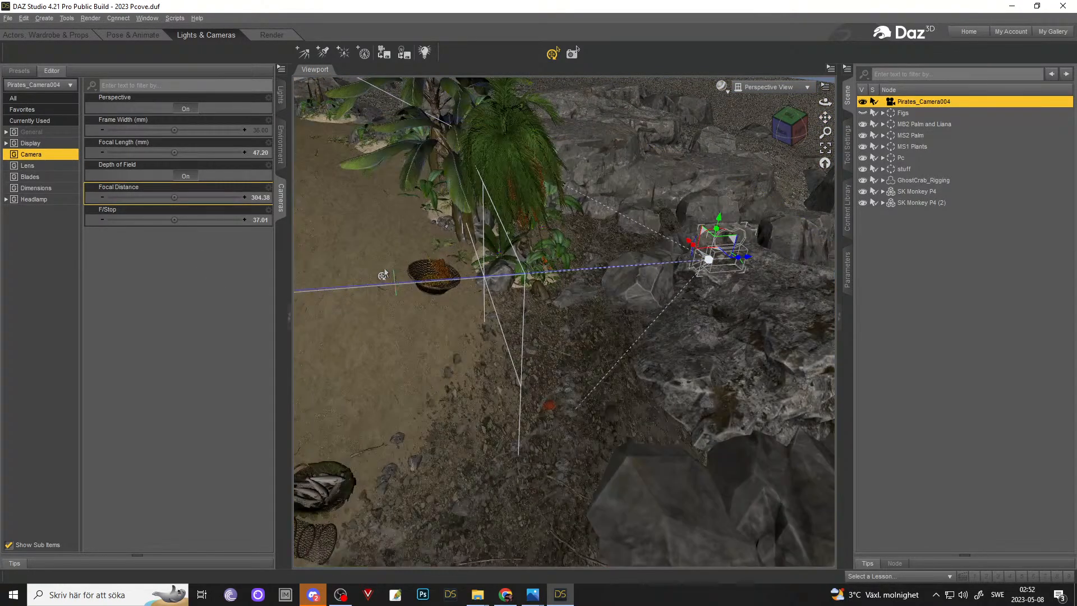
{"action": "left_click", "coordinate": [55, 143]}
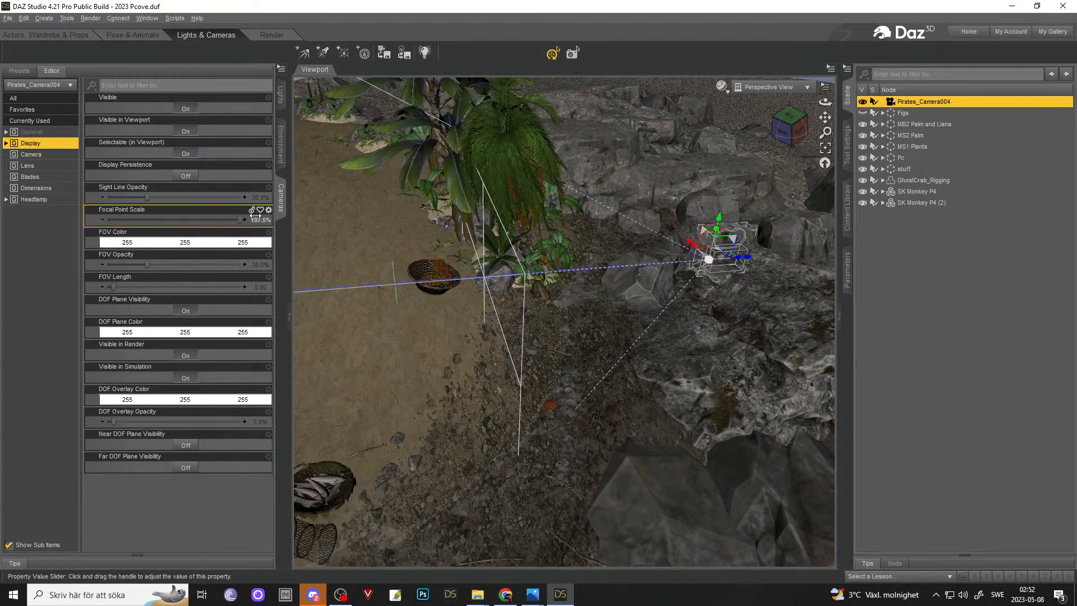
{"action": "left_click", "coordinate": [53, 156]}
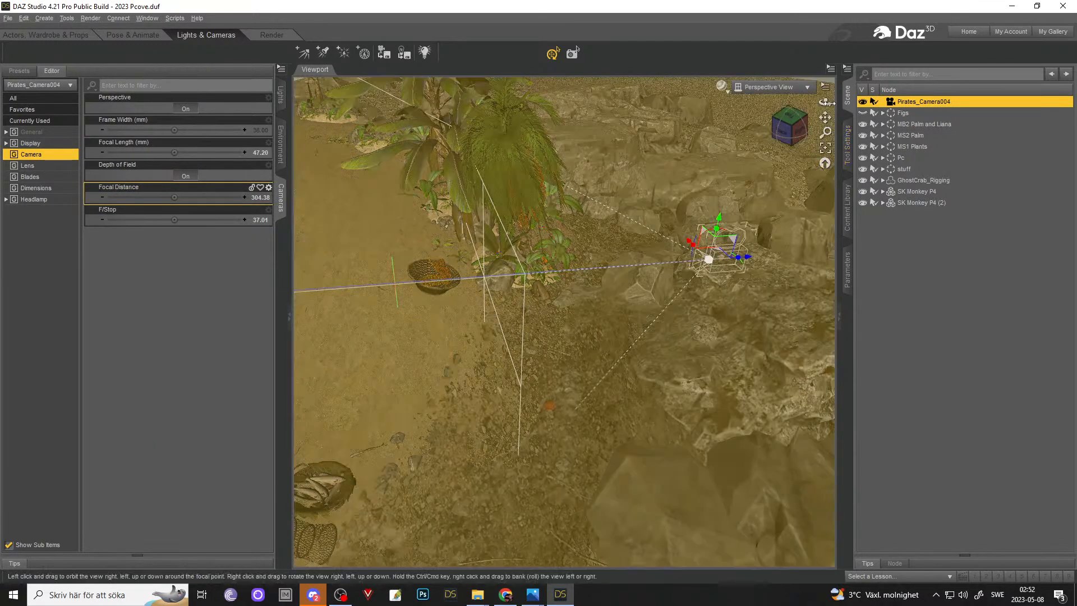
- Set the Focal Distance of Pirates_Camera004 to 324.79, checking the focal point against the fruit basket
{"action": "left_click_drag", "start_coordinate": [825, 102], "coordinate": [613, 207]}
{"action": "mouse_move", "coordinate": [197, 199]}
{"action": "left_mouse_down"}
{"action": "mouse_move", "coordinate": [216, 199]}
{"action": "mouse_move", "coordinate": [185, 198]}
{"action": "left_mouse_up"}
{"action": "left_click_drag", "start_coordinate": [825, 117], "coordinate": [765, 149]}
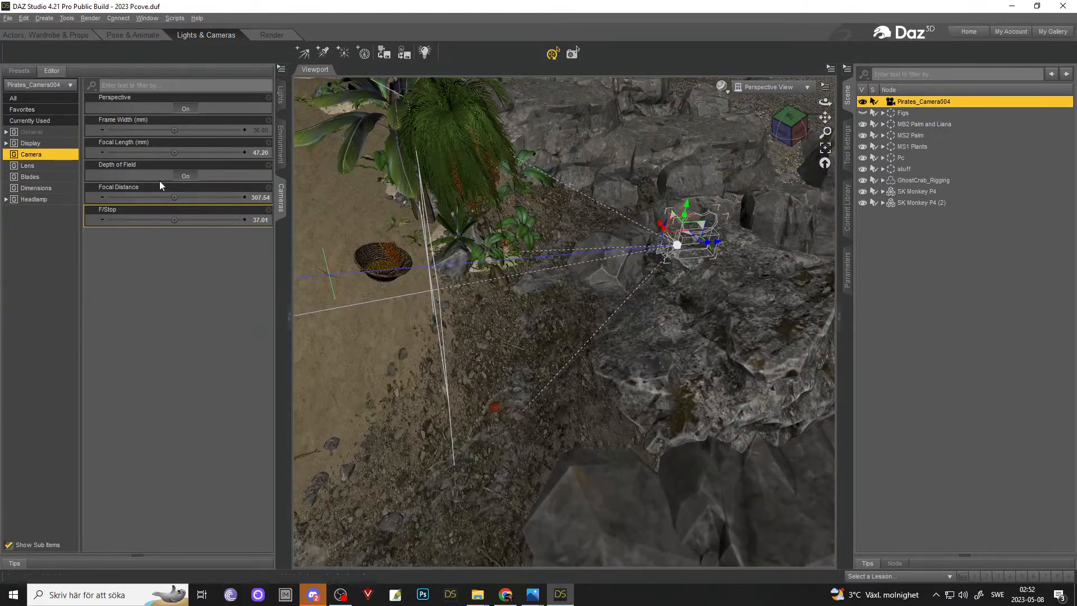
{"action": "left_click_drag", "start_coordinate": [161, 185], "coordinate": [192, 197]}
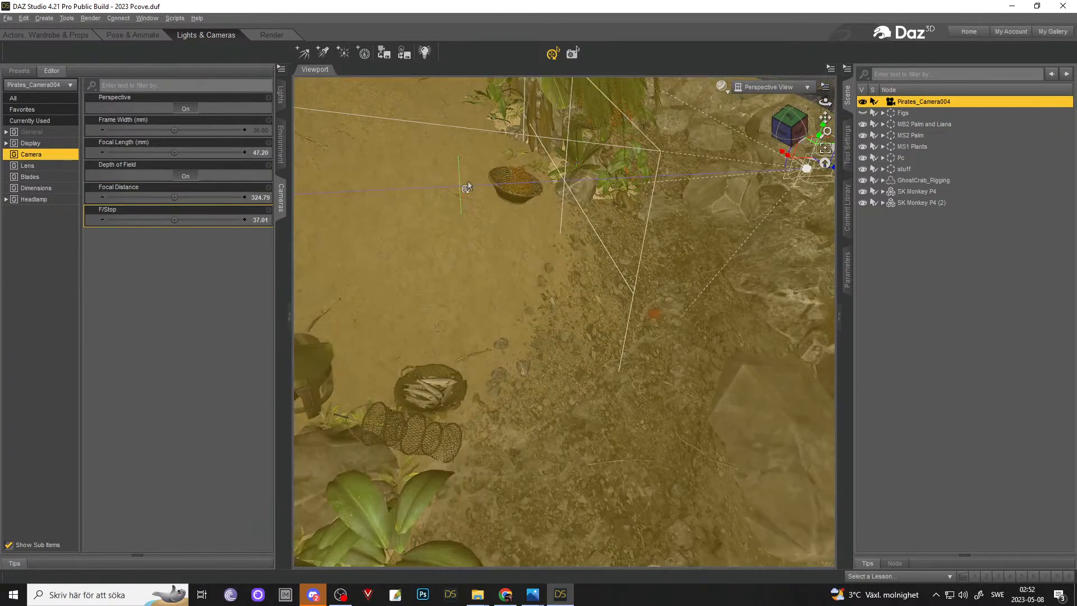
{"action": "left_click_drag", "start_coordinate": [826, 116], "coordinate": [869, 81]}
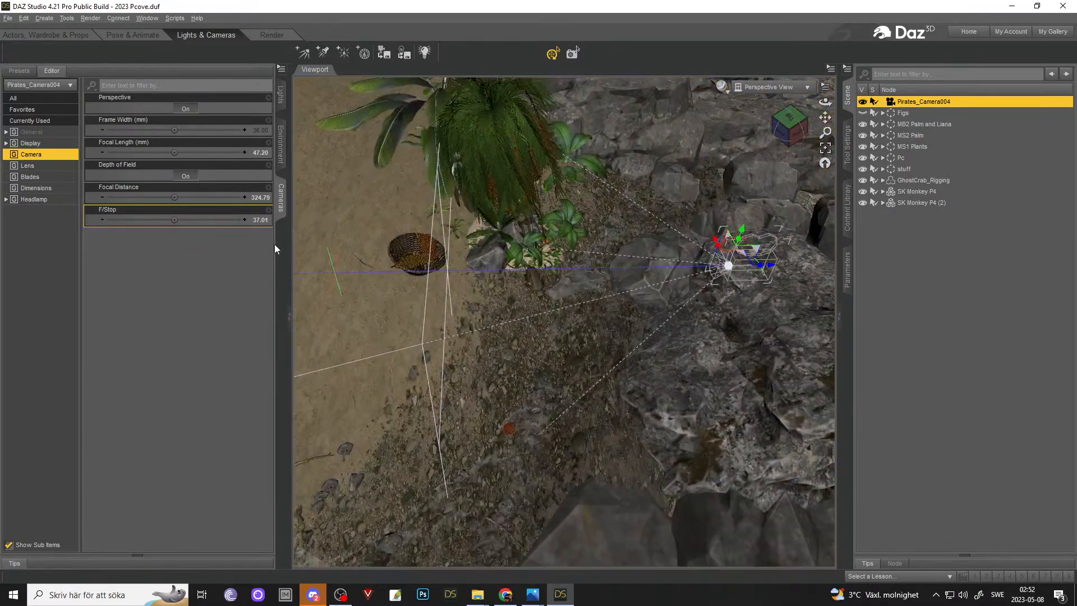
- Try F/Stop values of 46.22 and 77.81 on Pirates_Camera004 and compare the spacing of the depth-of-field planes
{"action": "mouse_move", "coordinate": [185, 224]}
{"action": "left_mouse_down"}
{"action": "mouse_move", "coordinate": [207, 224]}
{"action": "mouse_move", "coordinate": [183, 225]}
{"action": "mouse_move", "coordinate": [194, 225]}
{"action": "left_mouse_up"}
{"action": "left_click_drag", "start_coordinate": [410, 318], "coordinate": [412, 307]}
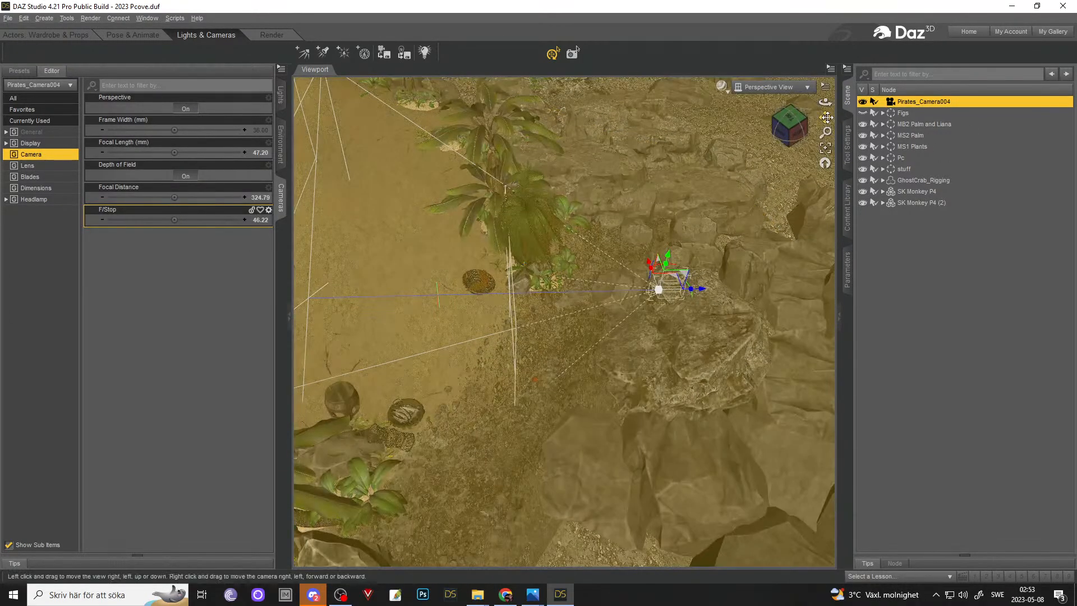
{"action": "left_click_drag", "start_coordinate": [827, 118], "coordinate": [864, 117]}
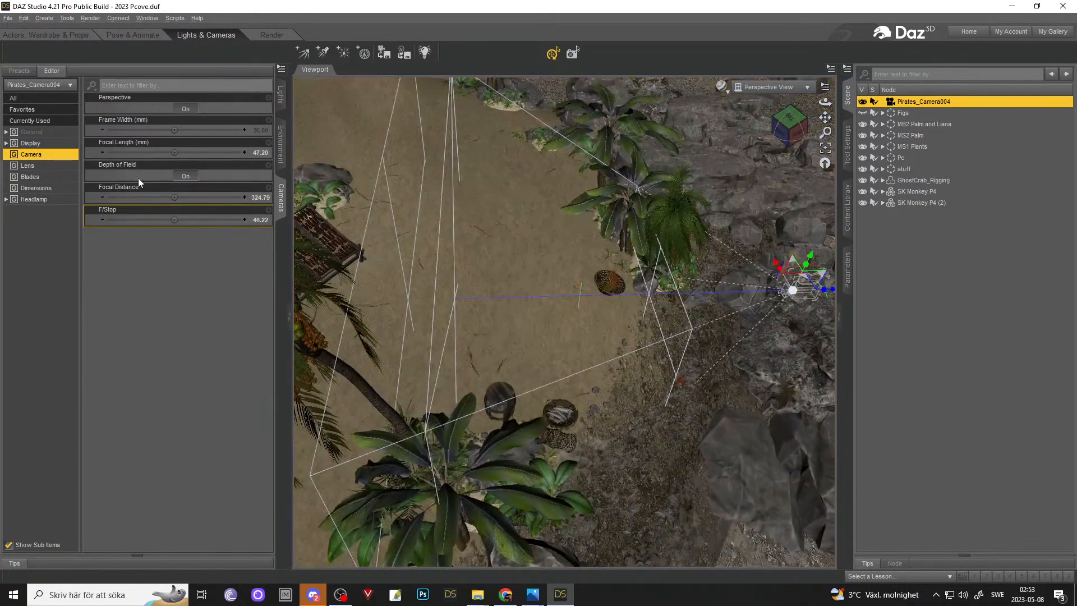
{"action": "left_click_drag", "start_coordinate": [173, 223], "coordinate": [201, 223]}
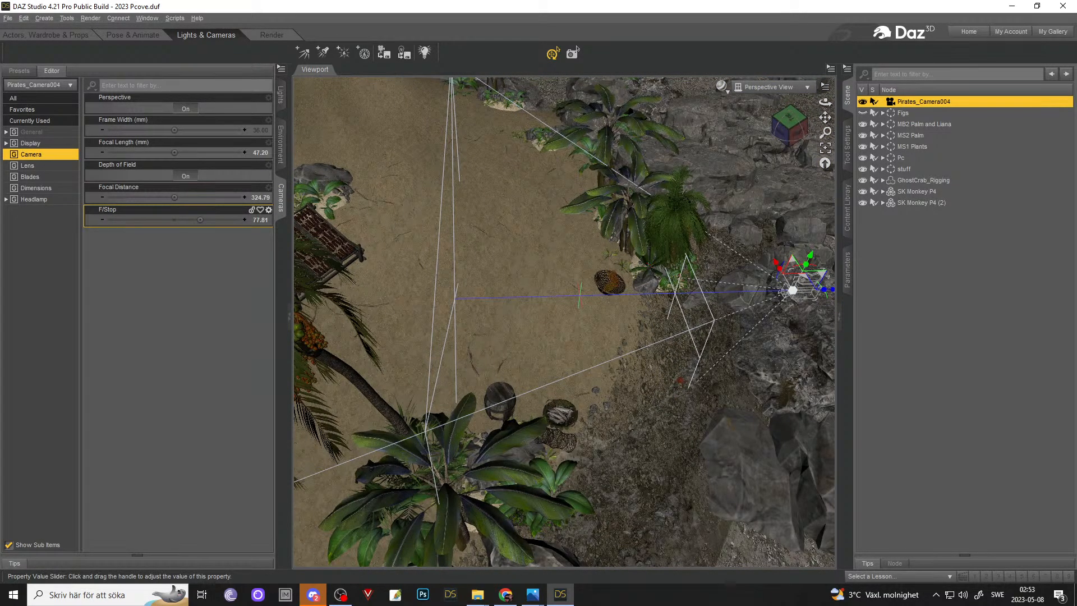
{"action": "left_click_drag", "start_coordinate": [199, 220], "coordinate": [152, 197]}
- Search all Smart Content products for "water" and open the SY Rippling Water Iray product
{"action": "left_click", "coordinate": [67, 36]}
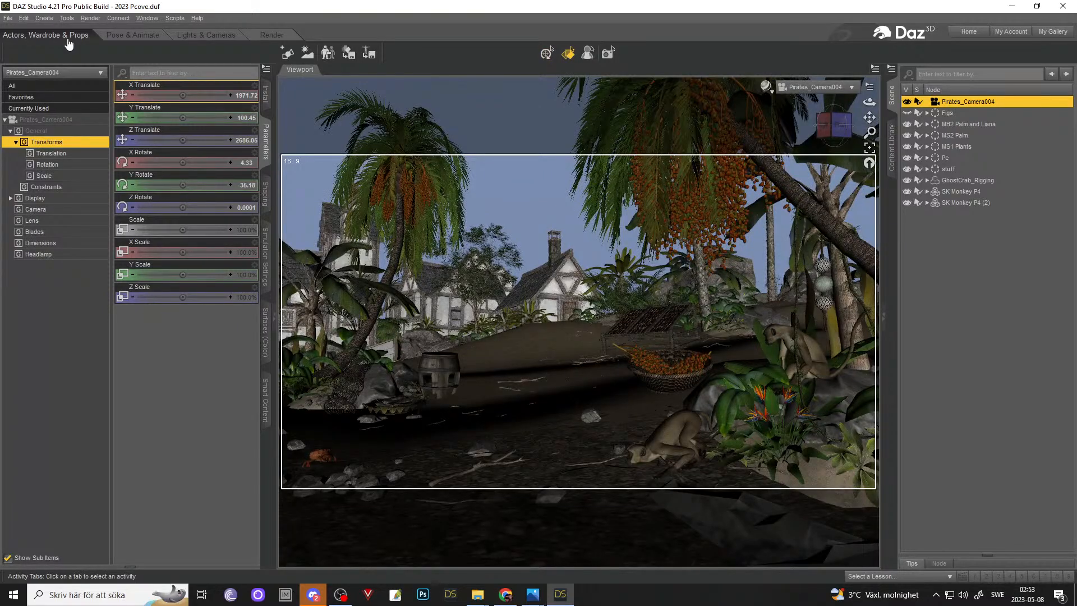
{"action": "left_click", "coordinate": [958, 241]}
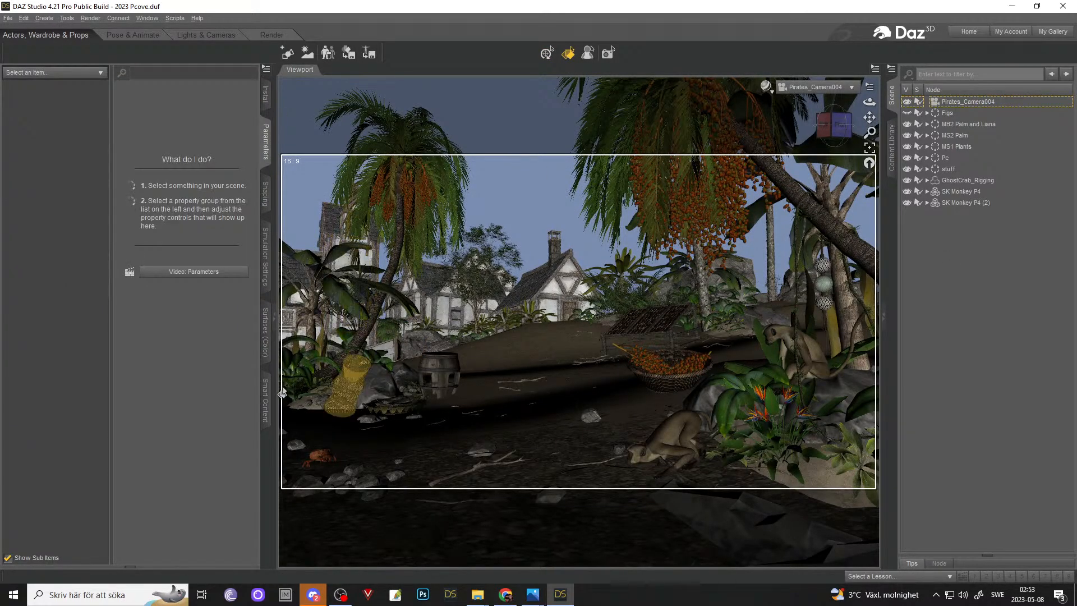
{"action": "left_click", "coordinate": [265, 397]}
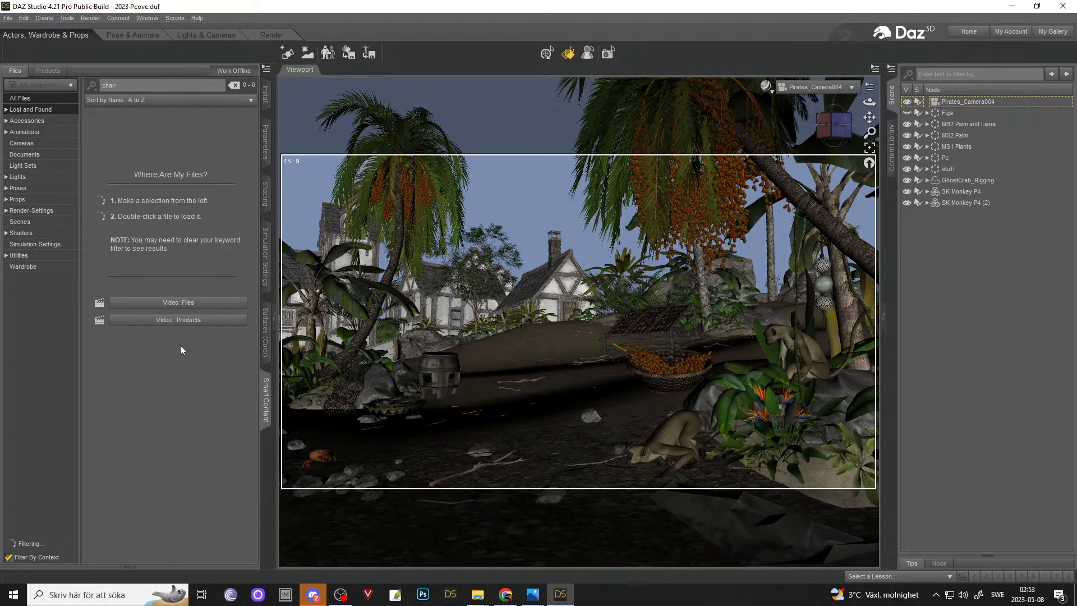
{"action": "left_click", "coordinate": [48, 72]}
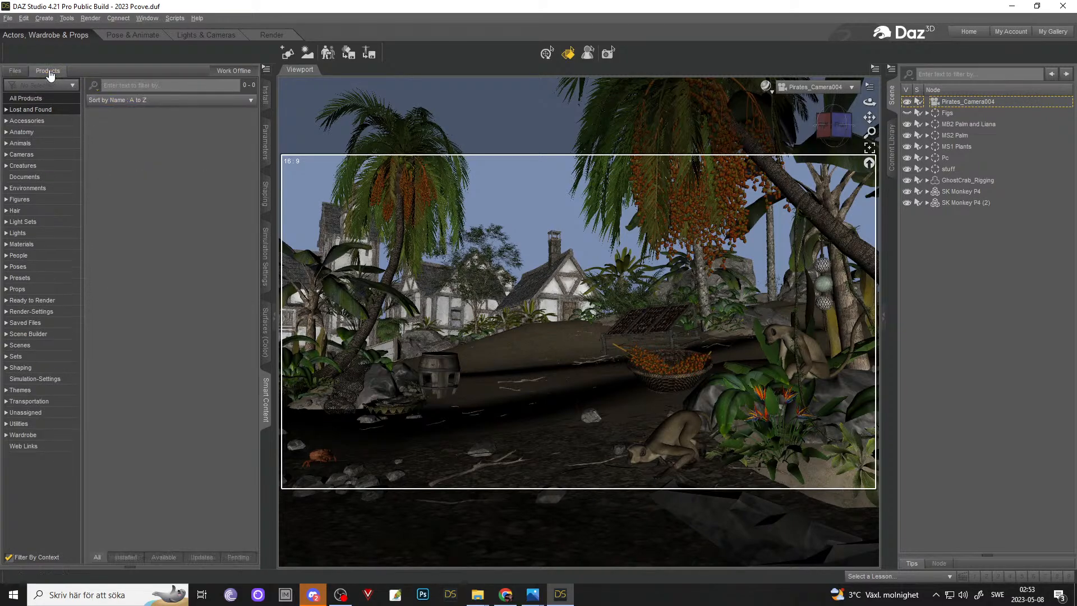
{"action": "left_click", "coordinate": [37, 100]}
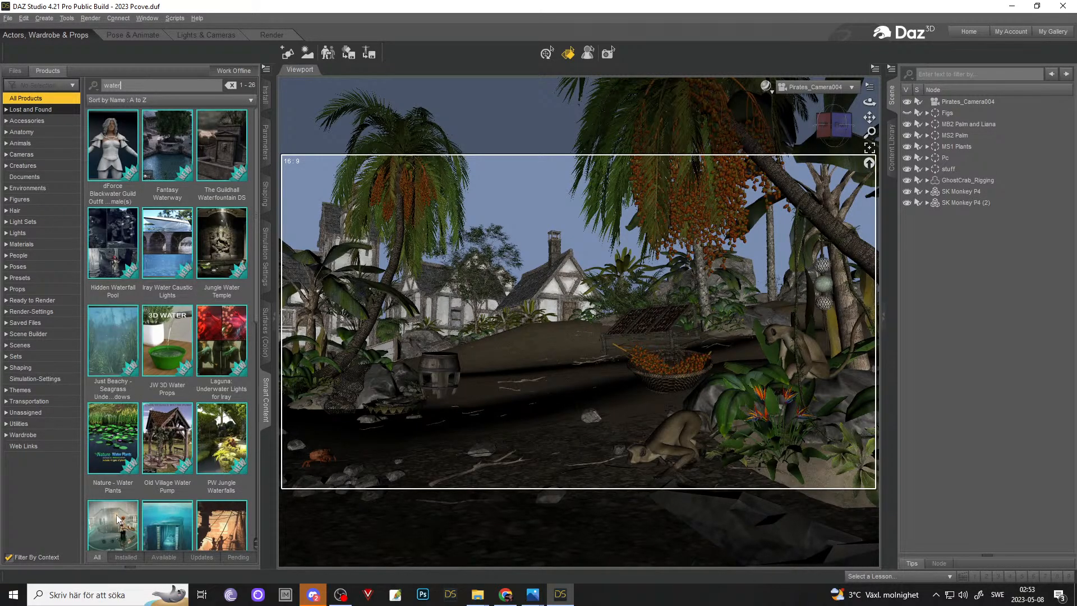
{"action": "scroll", "coordinate": [118, 503], "scroll_direction": "down", "scroll_amount": 5}
{"action": "left_click", "coordinate": [113, 244]}
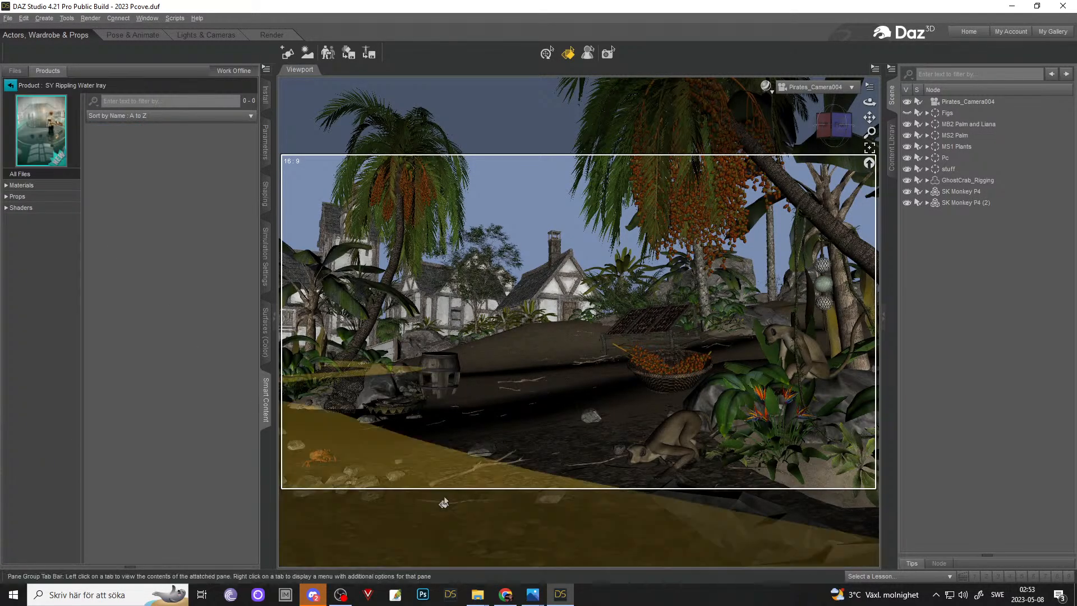
- Examine the water around the crab and shoreline rocks in the Pcove.png render at close range
{"action": "mouse_move", "coordinate": [532, 600]}
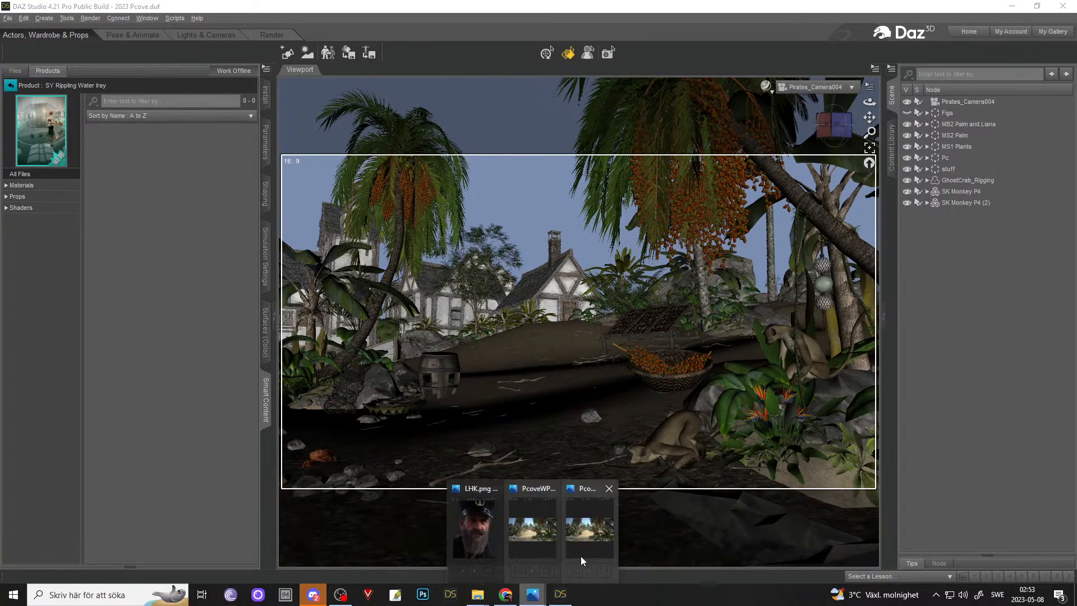
{"action": "left_click", "coordinate": [583, 527]}
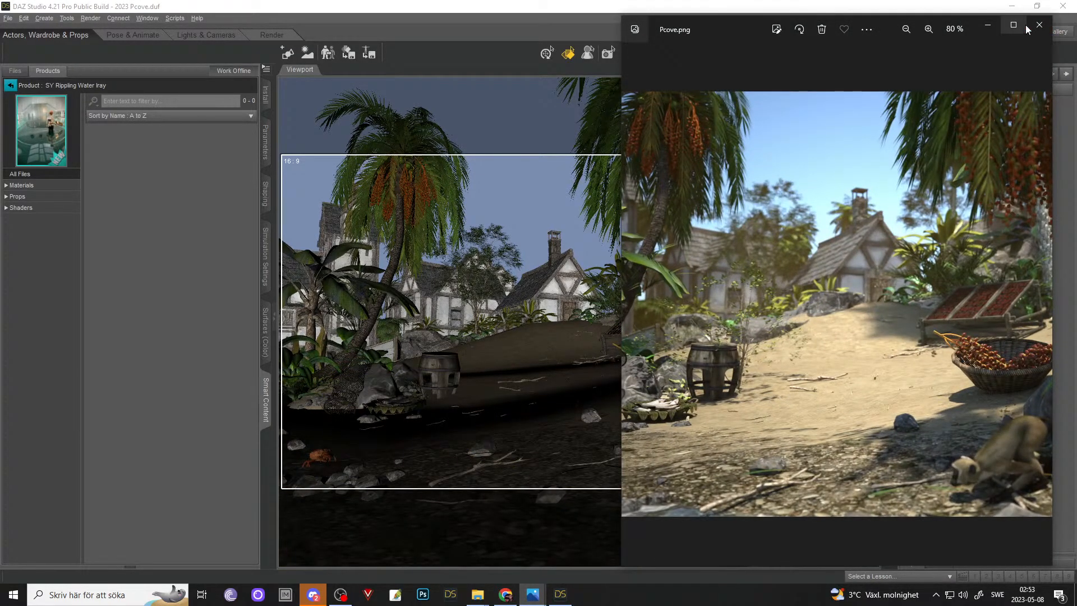
{"action": "left_click", "coordinate": [1014, 25]}
{"action": "scroll", "coordinate": [328, 387], "scroll_direction": "up", "scroll_amount": 5}
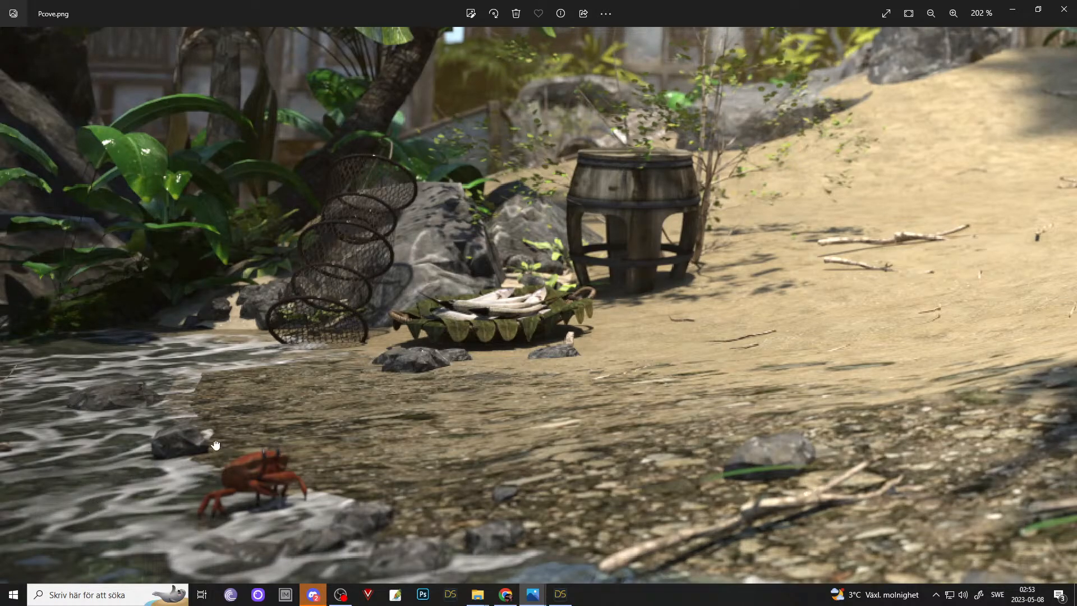
{"action": "scroll", "coordinate": [1014, 147], "scroll_direction": "down", "scroll_amount": 5}
{"action": "left_click", "coordinate": [1021, 10]}
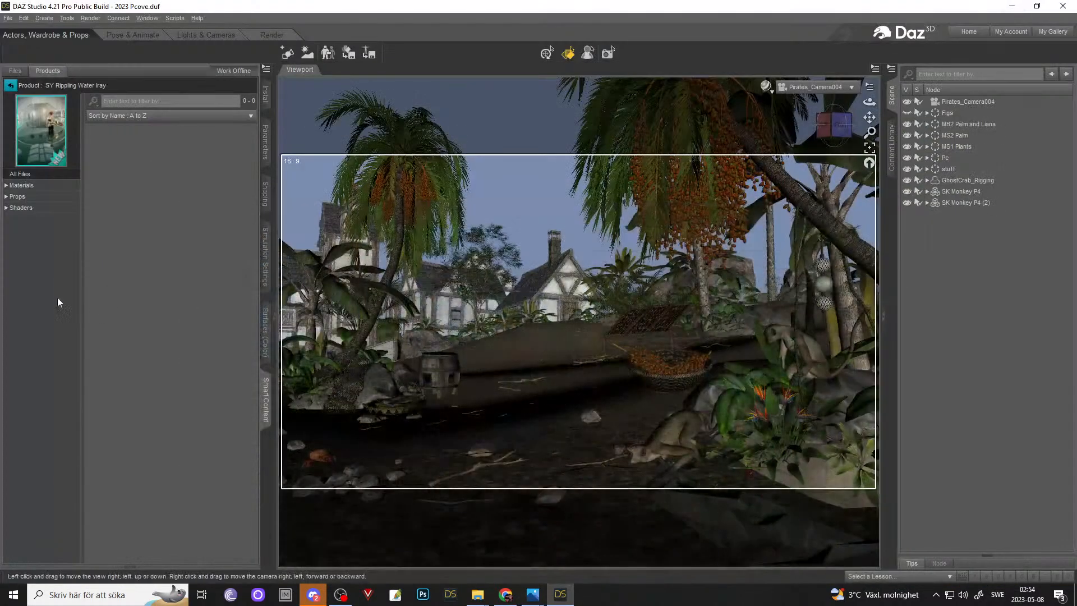
- Browse the ripple, splash and water props of SY Rippling Water Iray
{"action": "left_click", "coordinate": [17, 196]}
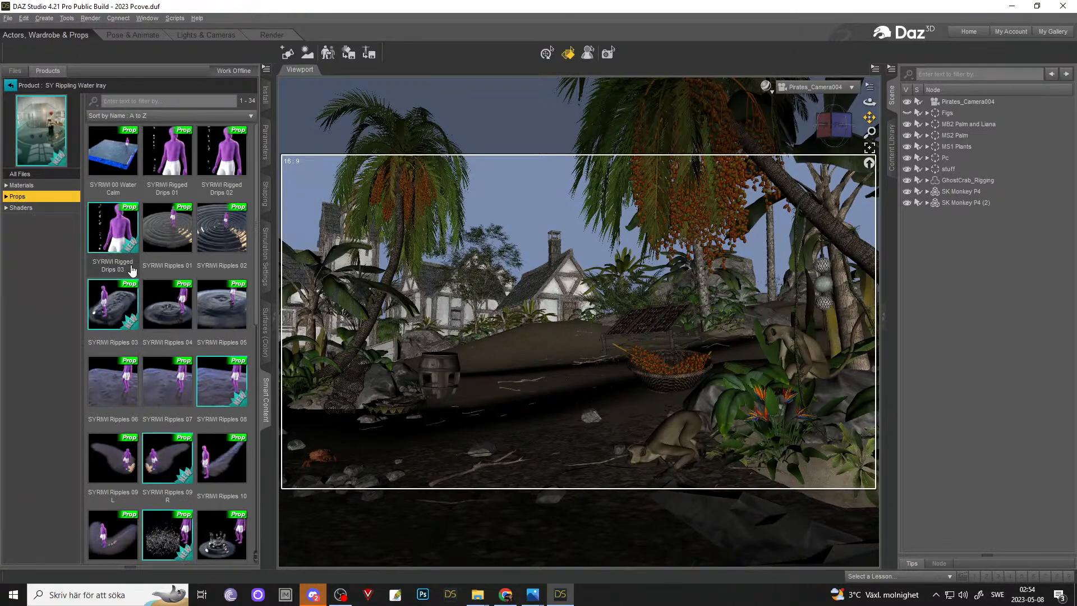
{"action": "mouse_move", "coordinate": [128, 260]}
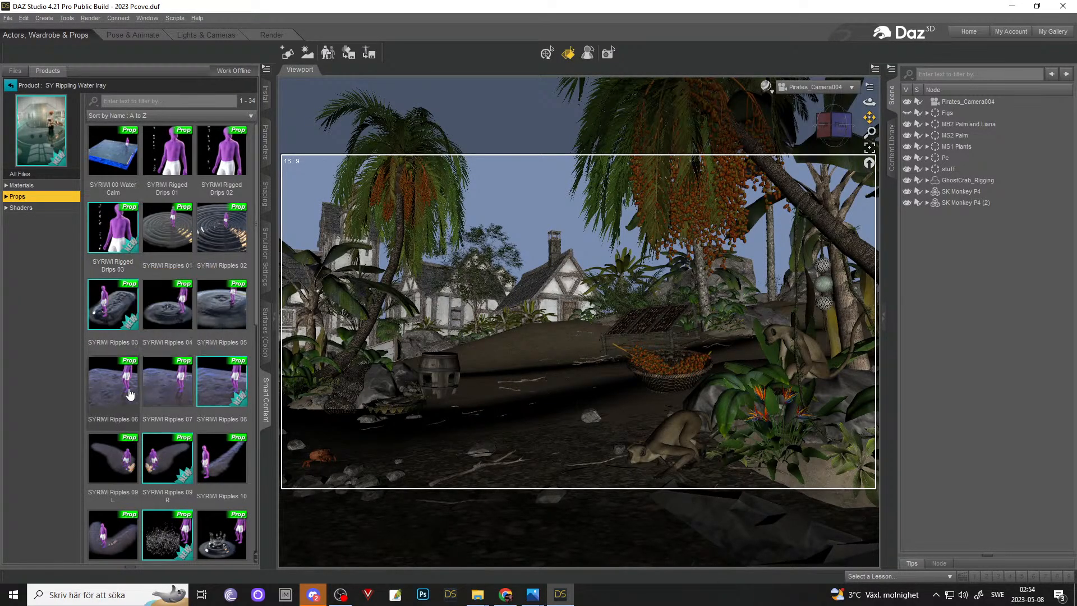
{"action": "scroll", "coordinate": [166, 393], "scroll_direction": "down", "scroll_amount": 3}
{"action": "scroll", "coordinate": [166, 393], "scroll_direction": "down", "scroll_amount": 3}
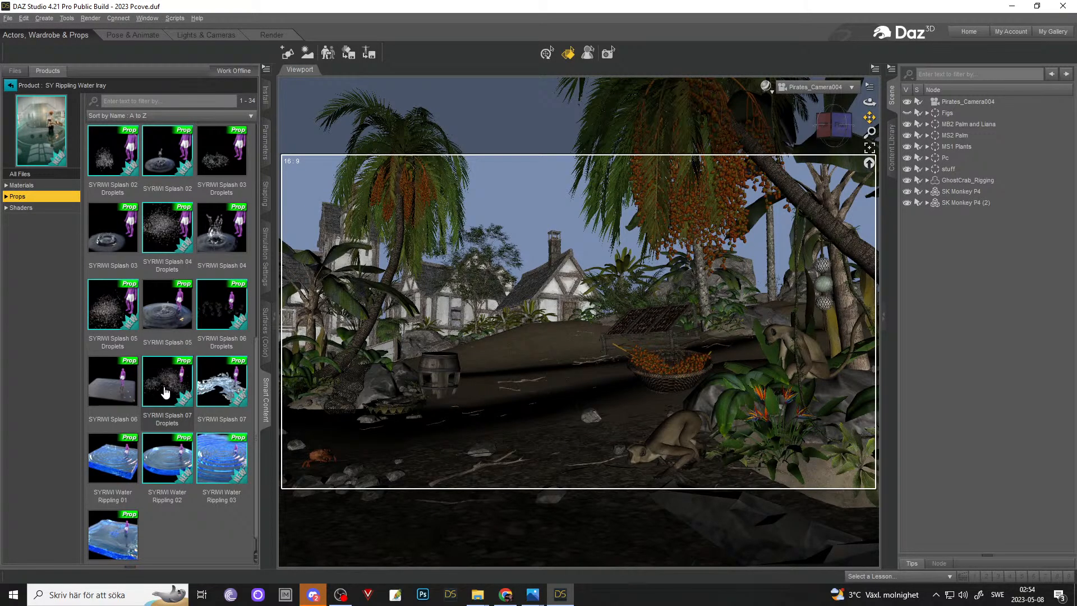
{"action": "mouse_move", "coordinate": [120, 389]}
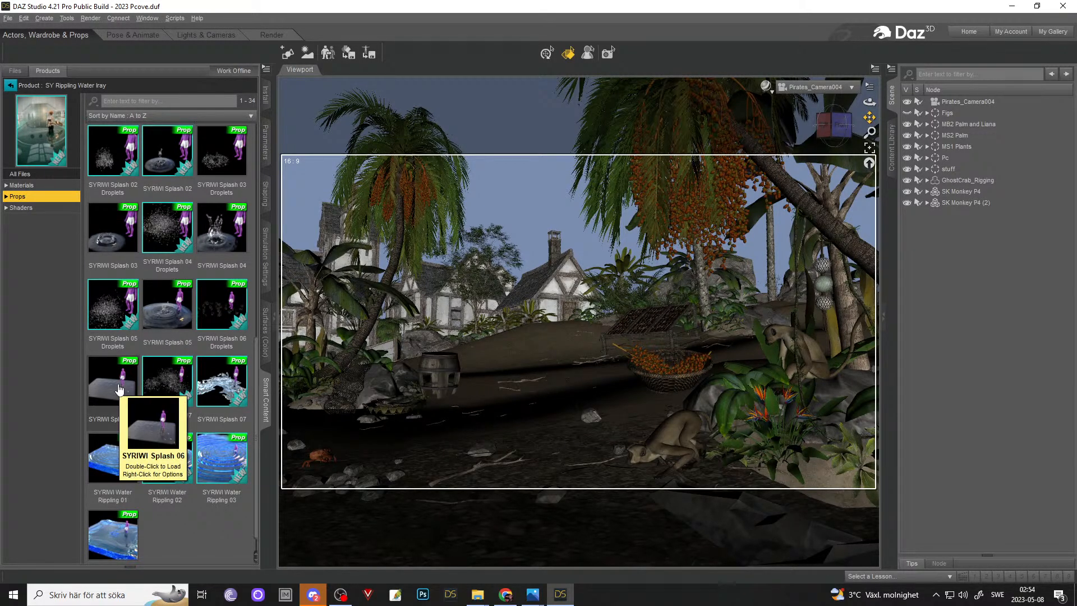
{"action": "mouse_move", "coordinate": [217, 414]}
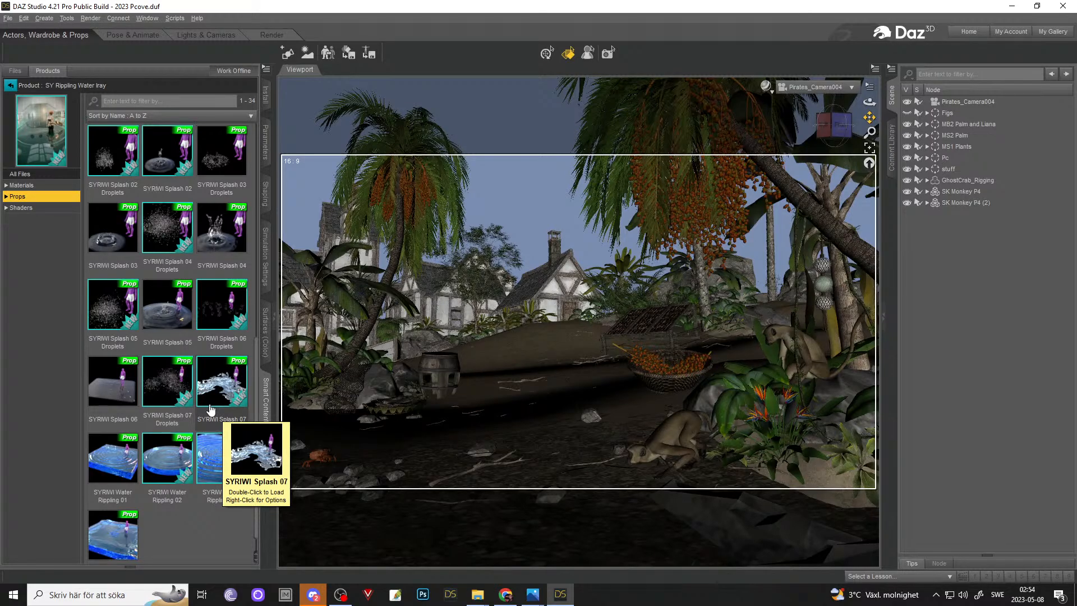
{"action": "scroll", "coordinate": [210, 410], "scroll_direction": "up", "scroll_amount": 5}
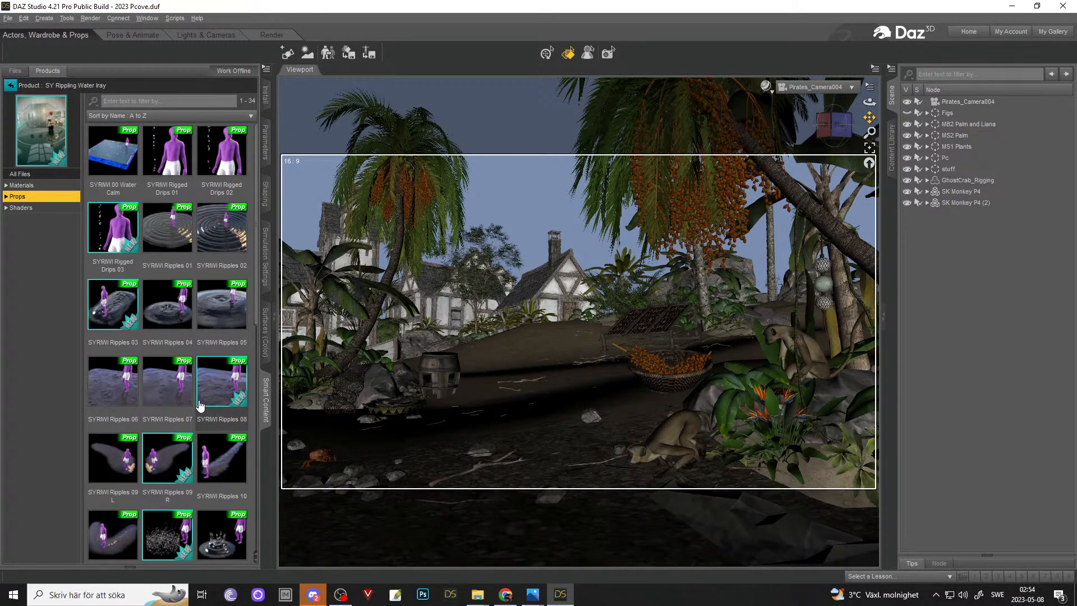
{"action": "mouse_move", "coordinate": [187, 253]}
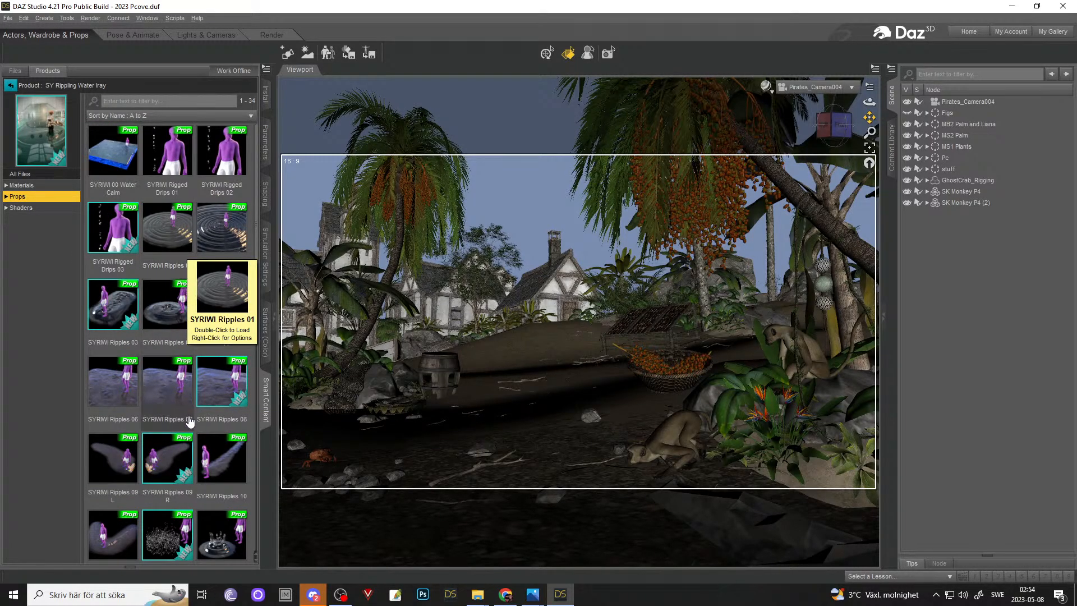
- Load the SYRIWI 00 Water Calm prop into the scene and select it
{"action": "mouse_move", "coordinate": [218, 476]}
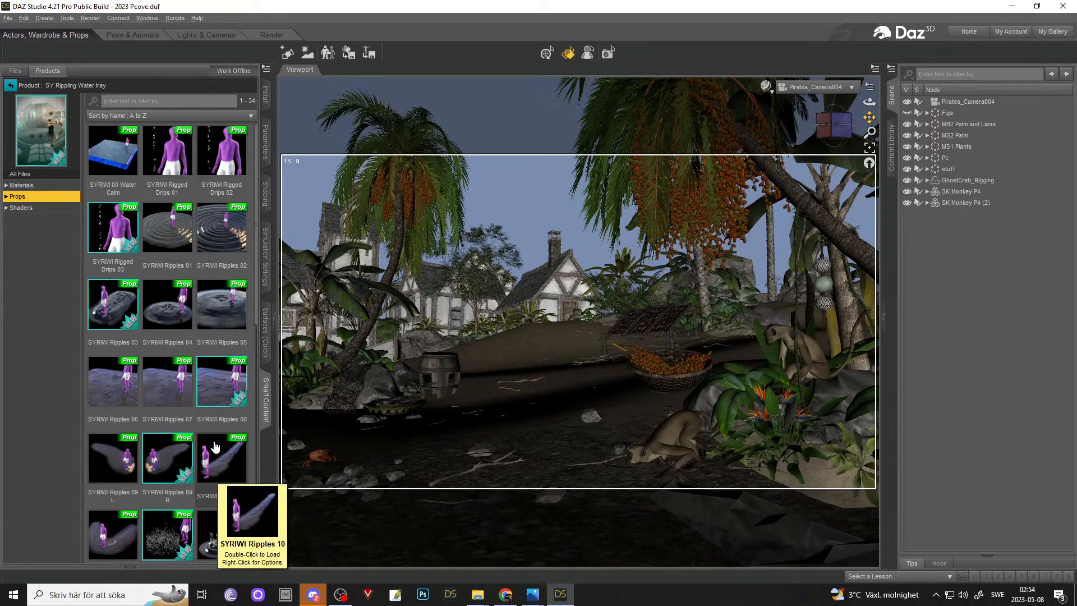
{"action": "scroll", "coordinate": [215, 446], "scroll_direction": "down", "scroll_amount": 7}
{"action": "scroll", "coordinate": [209, 447], "scroll_direction": "up", "scroll_amount": 8}
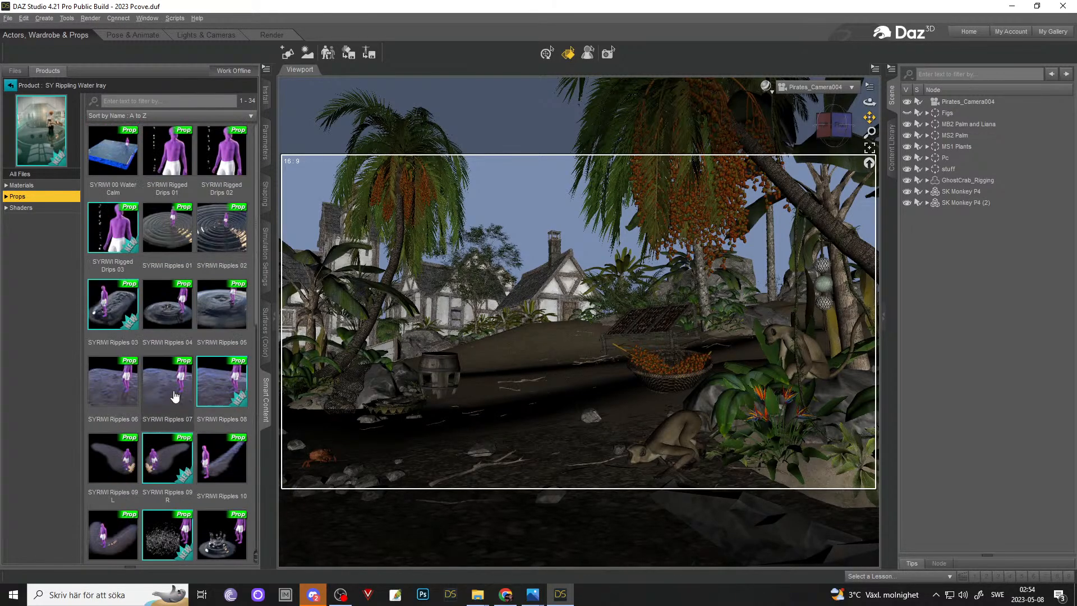
{"action": "double_click", "coordinate": [117, 160]}
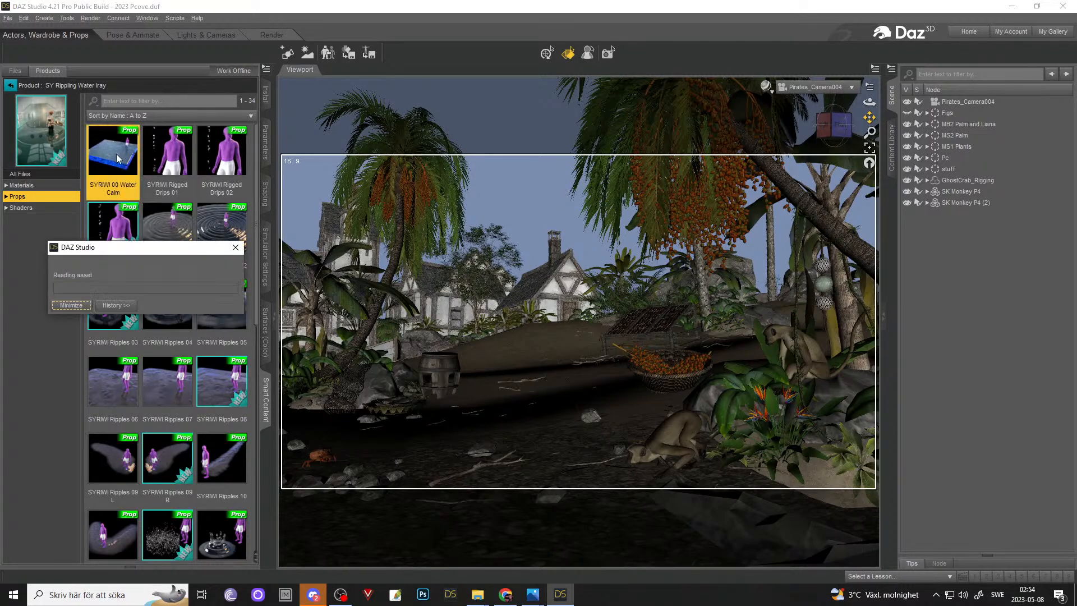
{"action": "left_click", "coordinate": [958, 213]}
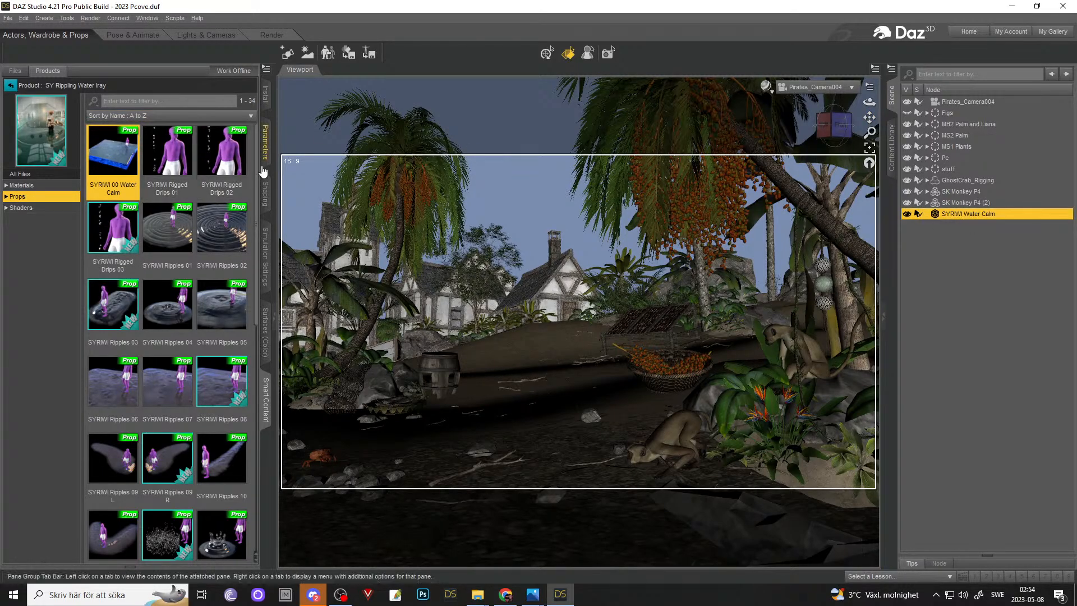
- Move the water prop to X Translate 2541.81 and Z Translate 2303.37, and select its surface to highlight it
{"action": "left_click", "coordinate": [266, 140]}
{"action": "left_click_drag", "start_coordinate": [213, 95], "coordinate": [236, 95]}
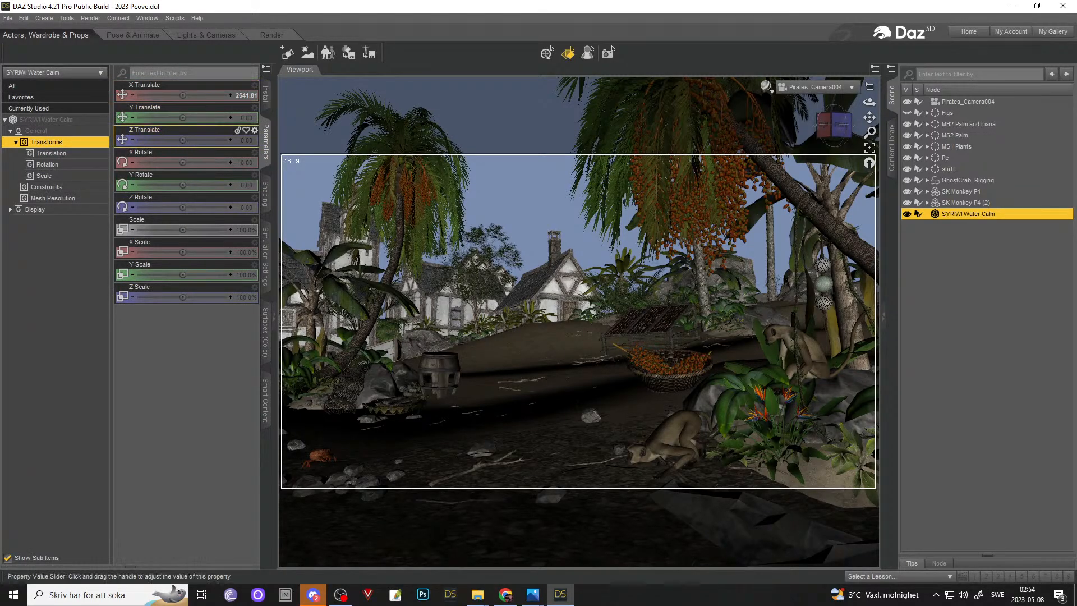
{"action": "left_click_drag", "start_coordinate": [215, 140], "coordinate": [231, 140]}
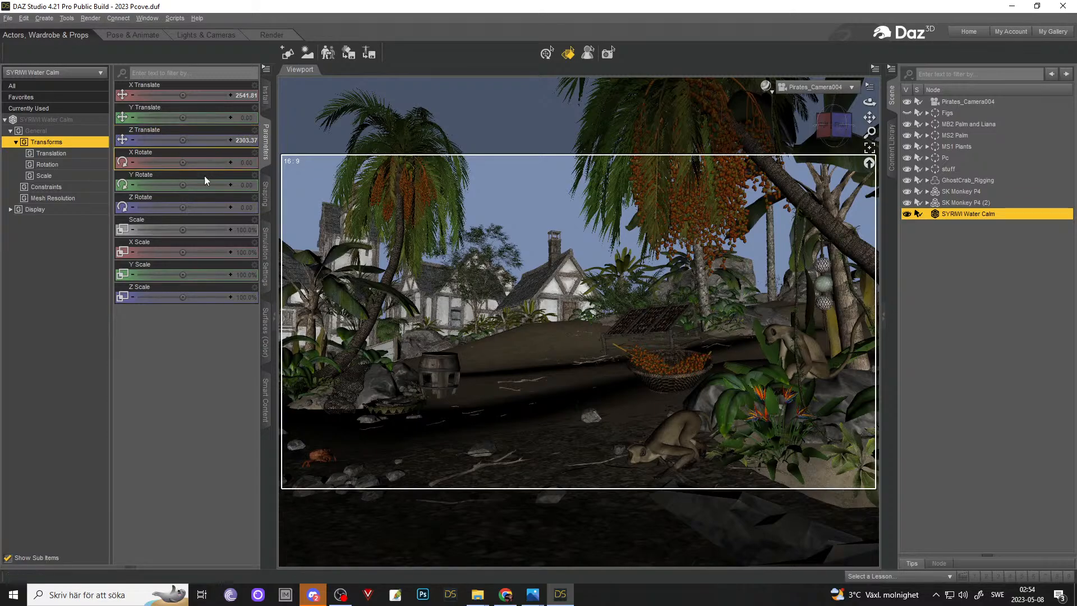
{"action": "left_click", "coordinate": [266, 324]}
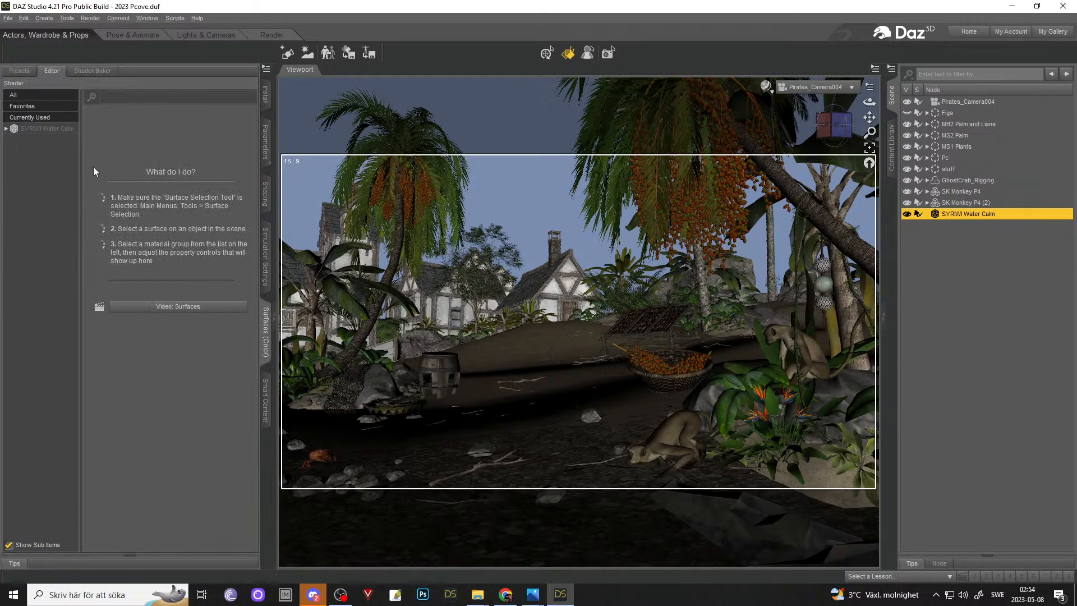
{"action": "left_click", "coordinate": [56, 130]}
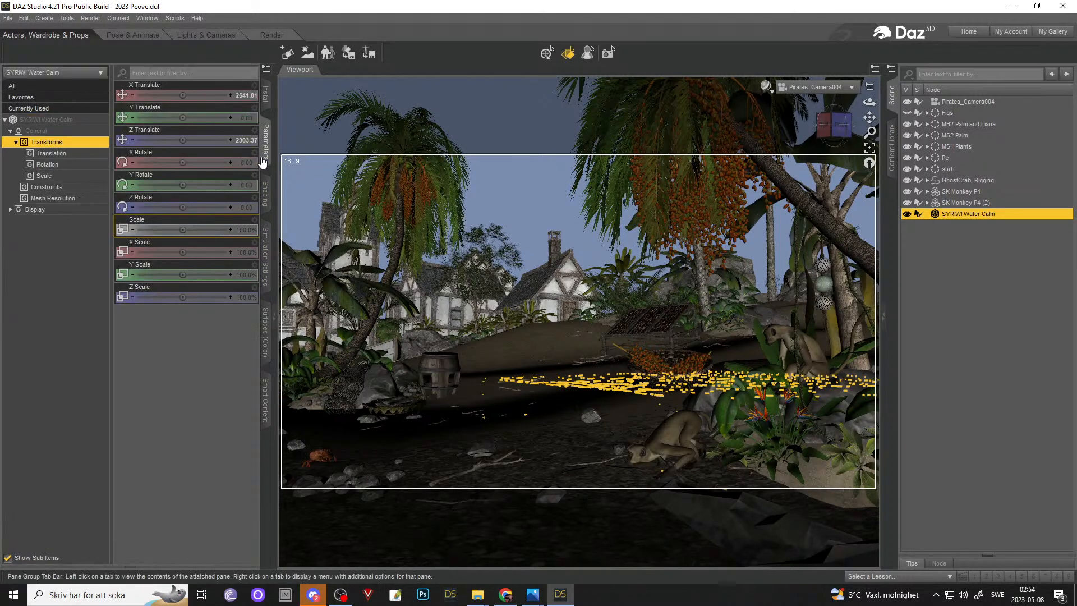
- Reposition the water prop at the shoreline with X Translate 1761.86, Y Translate -9.77 and Z Translate 2226.18, checking it in Perspective View
{"action": "left_click", "coordinate": [265, 141]}
{"action": "left_click_drag", "start_coordinate": [191, 126], "coordinate": [174, 140]}
{"action": "left_click_drag", "start_coordinate": [183, 94], "coordinate": [174, 117]}
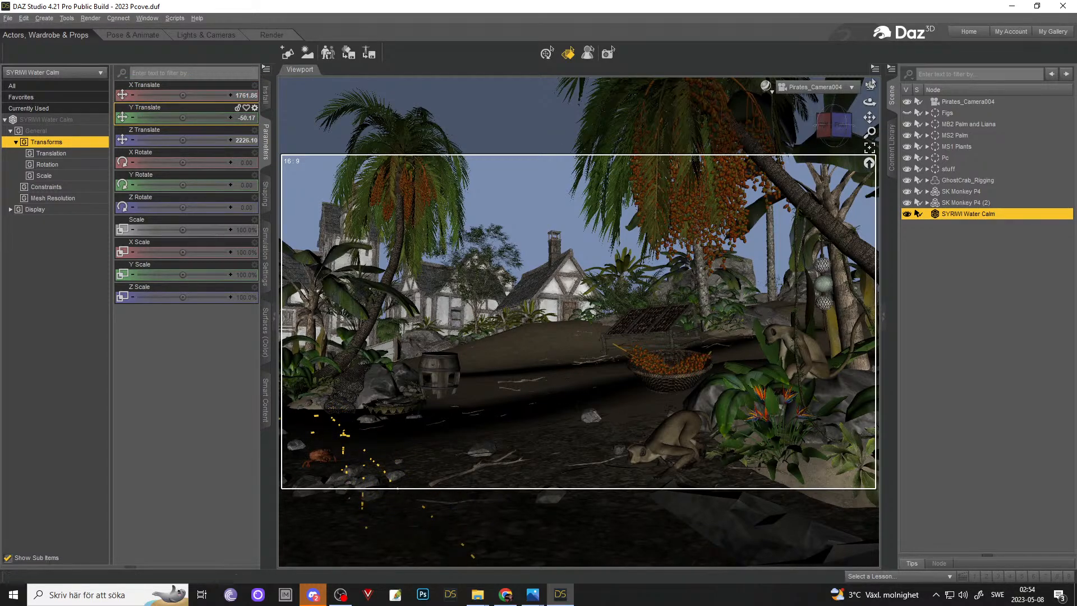
{"action": "left_click", "coordinate": [849, 87]}
{"action": "left_click", "coordinate": [841, 96]}
{"action": "left_click_drag", "start_coordinate": [869, 102], "coordinate": [868, 102]}
{"action": "scroll", "coordinate": [784, 217], "scroll_direction": "down", "scroll_amount": 3}
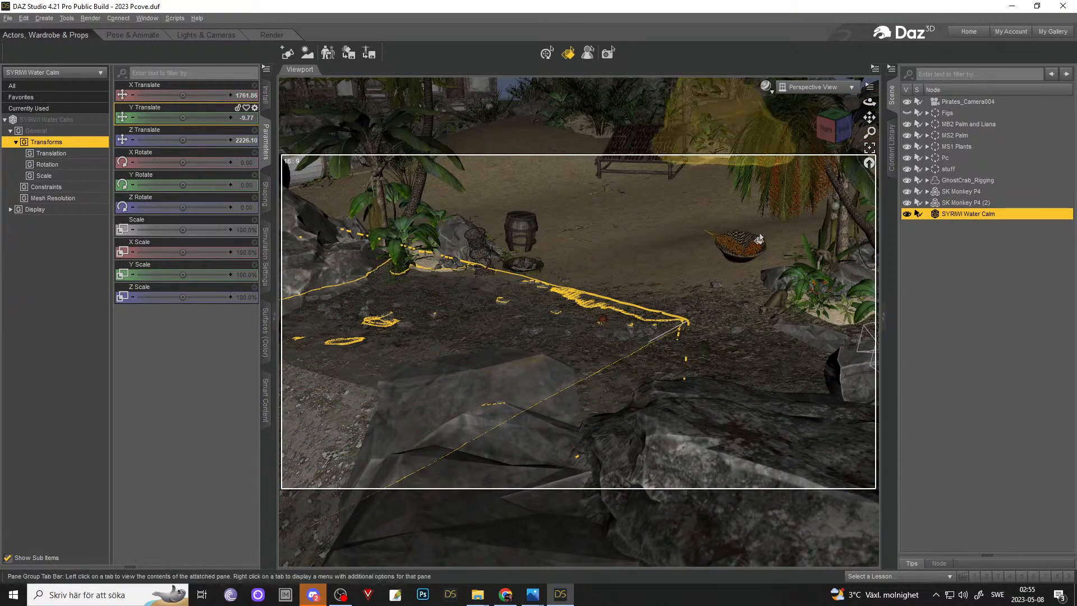
{"action": "scroll", "coordinate": [761, 243], "scroll_direction": "up", "scroll_amount": 3}
{"action": "scroll", "coordinate": [736, 257], "scroll_direction": "down", "scroll_amount": 5}
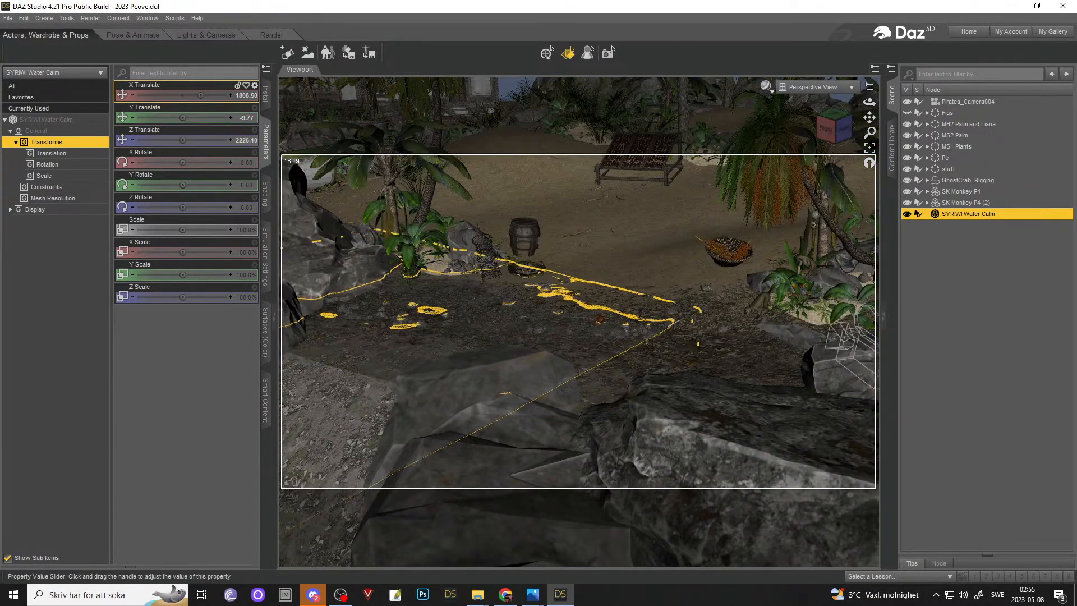
- Shift the water prop along the shore to Z Translate 2365.32, keeping X Translate at 1761.86
{"action": "left_click_drag", "start_coordinate": [198, 94], "coordinate": [185, 95]}
{"action": "left_click_drag", "start_coordinate": [183, 139], "coordinate": [187, 139]}
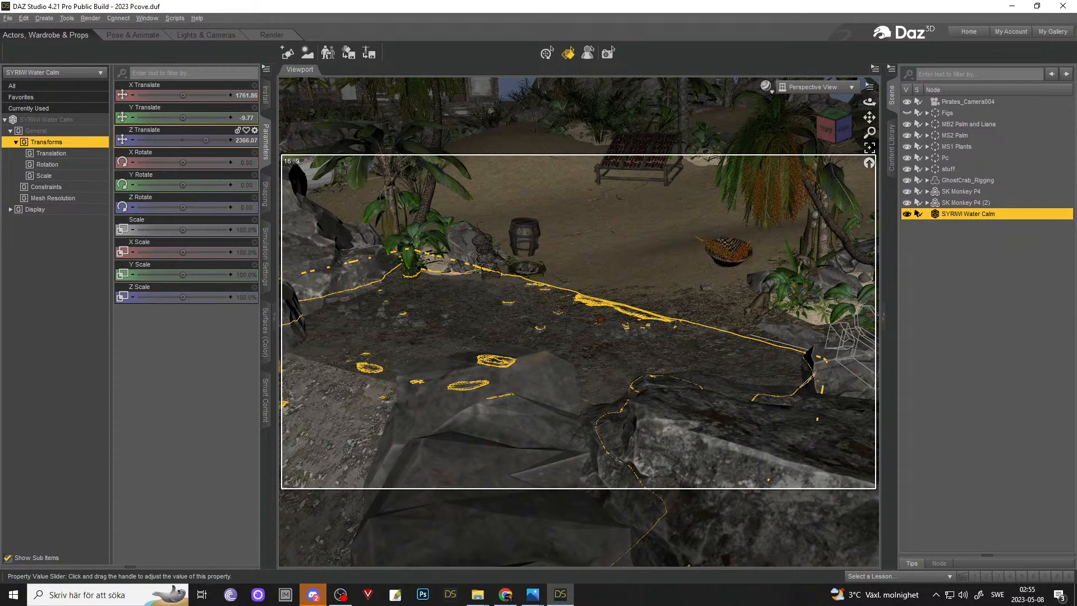
{"action": "left_click_drag", "start_coordinate": [206, 140], "coordinate": [201, 139]}
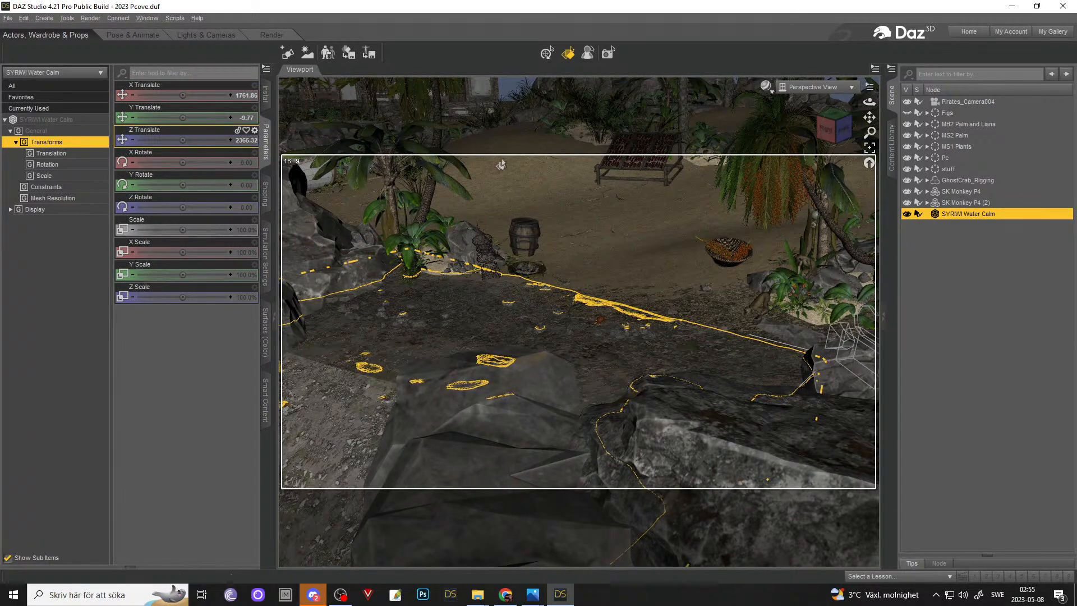
- Try lowering the water around the crab and shore rocks to Y Translate -10.59, and undo the change
{"action": "scroll", "coordinate": [778, 178], "scroll_direction": "up", "scroll_amount": 2}
{"action": "scroll", "coordinate": [774, 180], "scroll_direction": "up", "scroll_amount": 5}
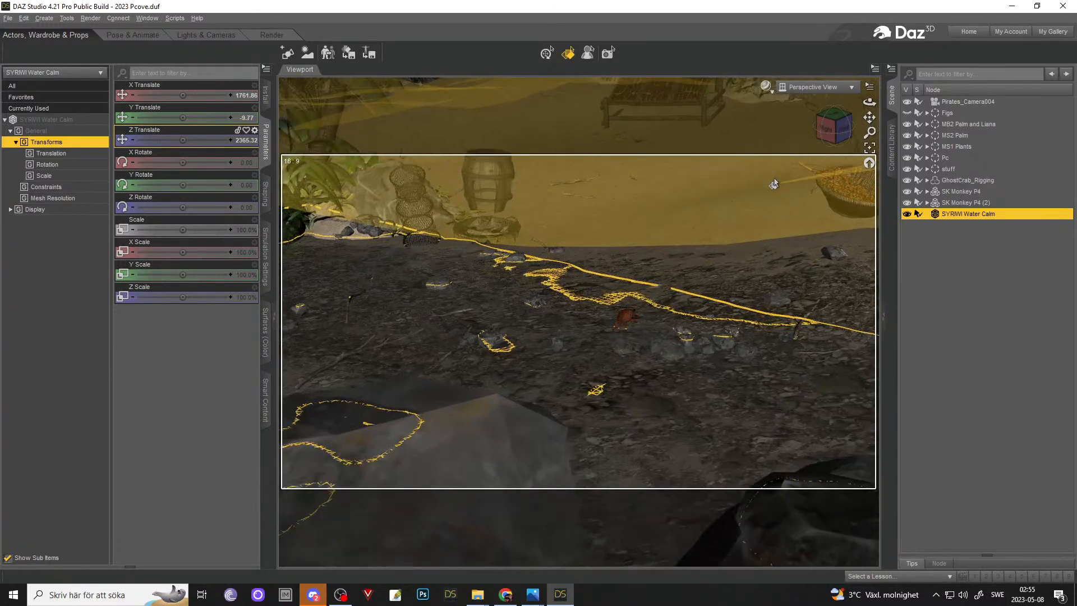
{"action": "scroll", "coordinate": [681, 354], "scroll_direction": "up", "scroll_amount": 1}
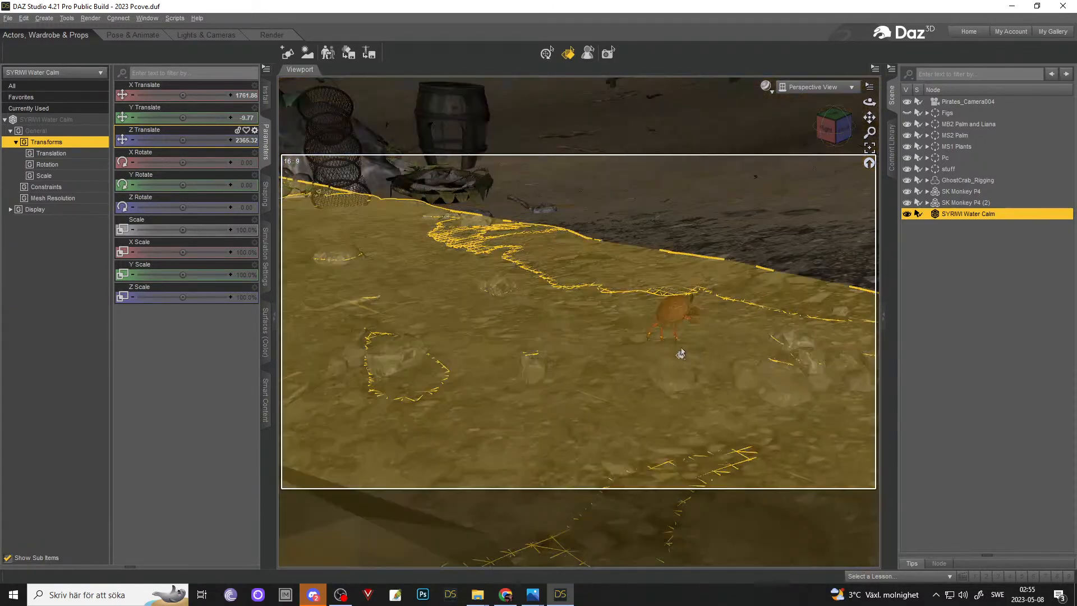
{"action": "scroll", "coordinate": [681, 354], "scroll_direction": "up", "scroll_amount": 1}
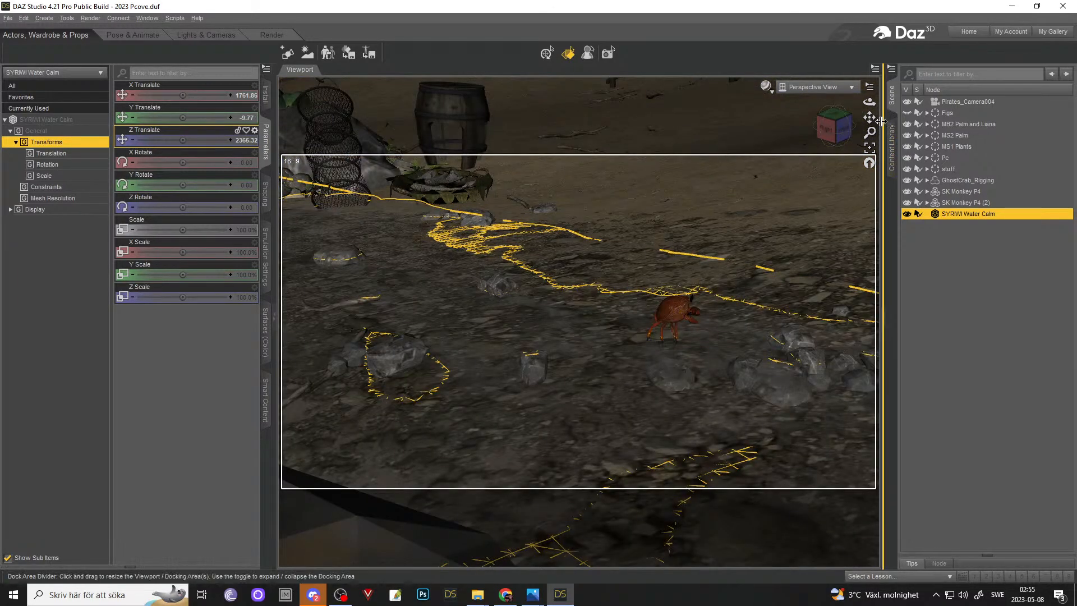
{"action": "mouse_move", "coordinate": [869, 102]}
{"action": "left_mouse_down"}
{"action": "mouse_move", "coordinate": [852, 107]}
{"action": "mouse_move", "coordinate": [845, 77]}
{"action": "mouse_move", "coordinate": [867, 102]}
{"action": "left_mouse_up"}
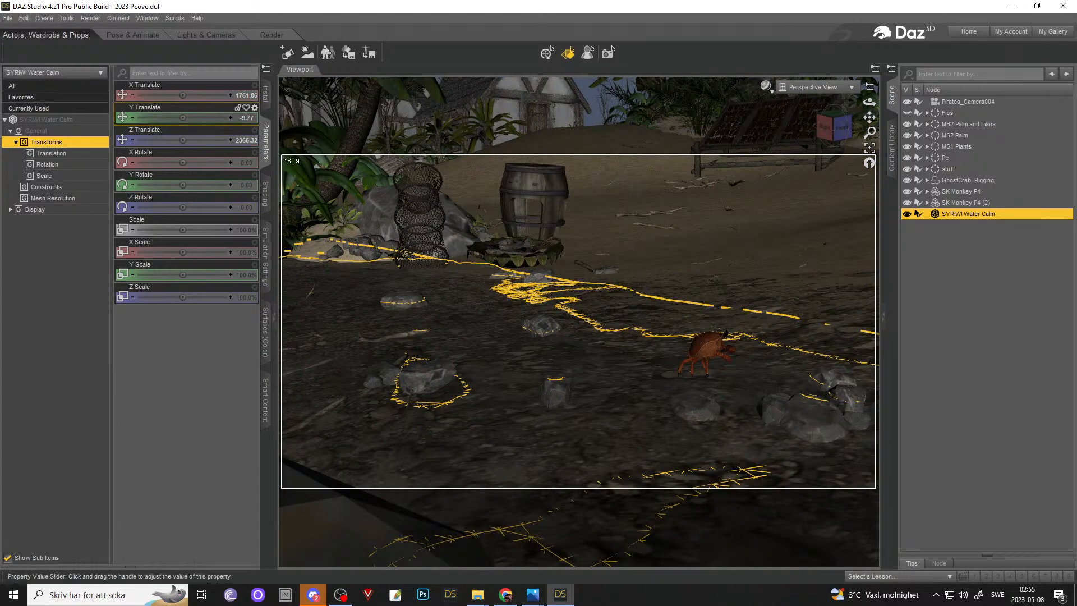
{"action": "left_click_drag", "start_coordinate": [182, 117], "coordinate": [180, 117]}
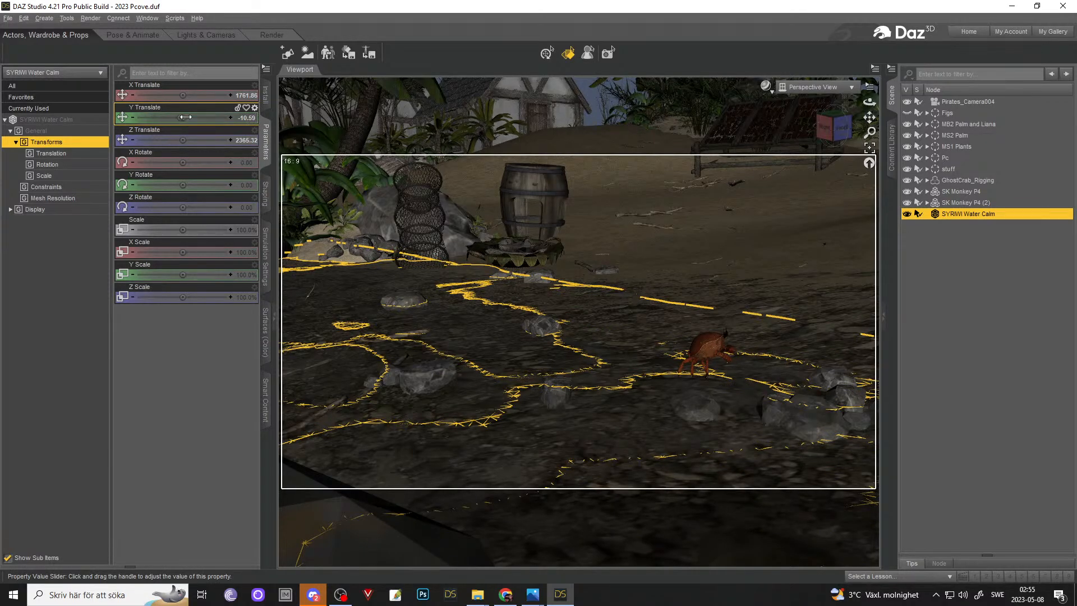
{"action": "key", "text": "ctrl+z"}
{"action": "key", "text": "ctrl+z"}
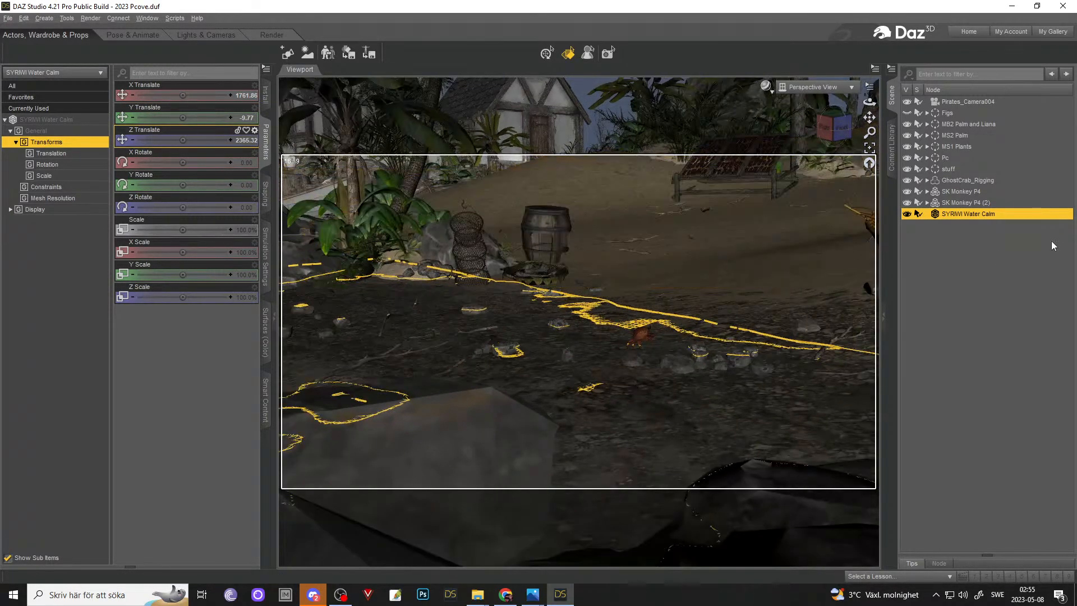
- View the scene through Pirates_Camera004 again and look over the water prop's surface settings
{"action": "left_click_drag", "start_coordinate": [859, 210], "coordinate": [785, 253]}
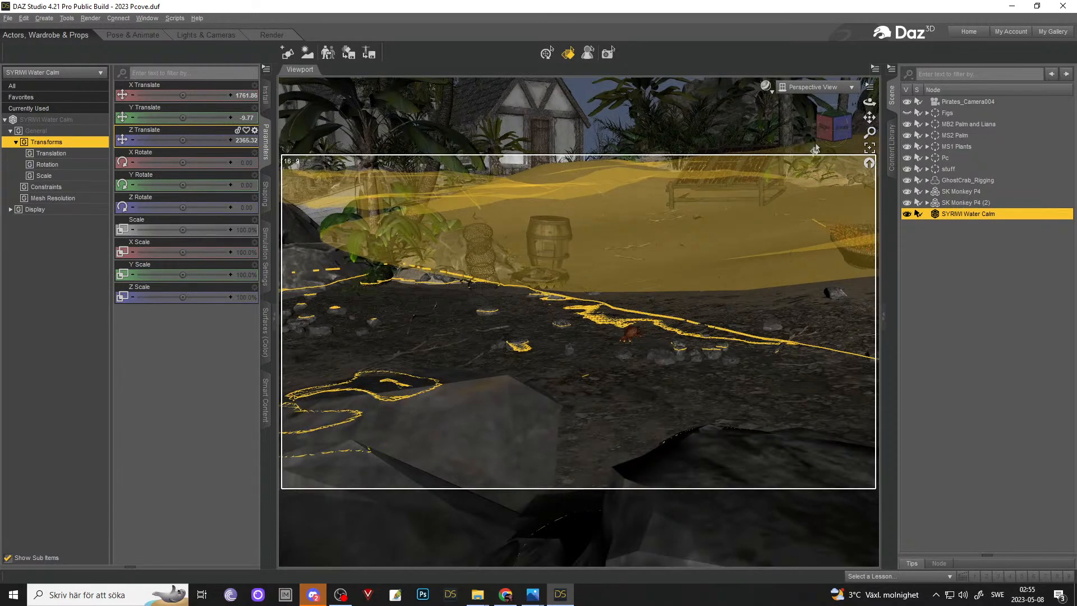
{"action": "left_click", "coordinate": [817, 87]}
{"action": "left_click", "coordinate": [799, 180]}
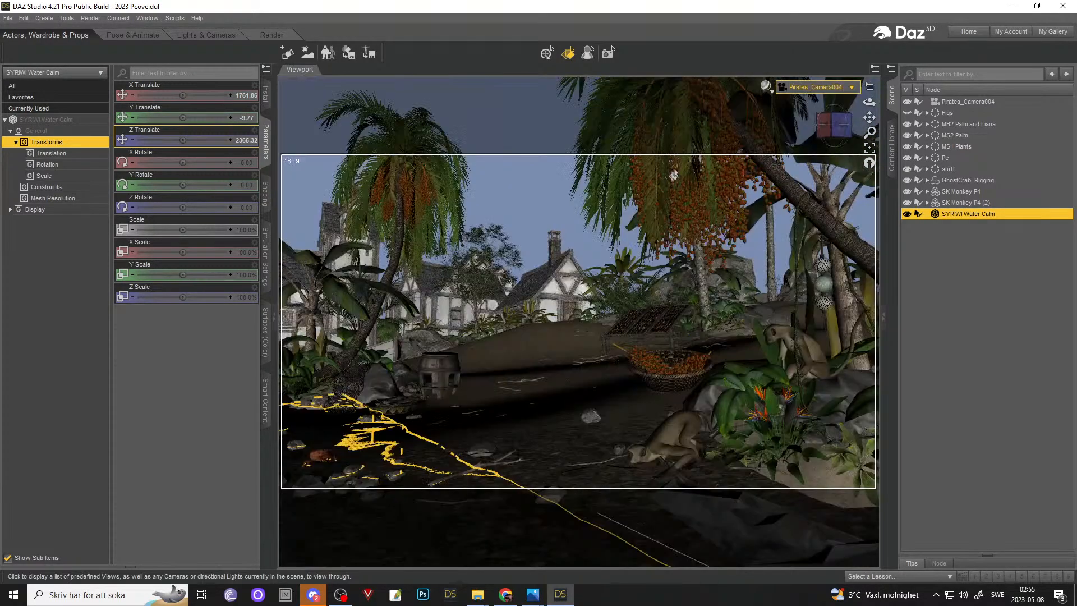
{"action": "left_click", "coordinate": [134, 298]}
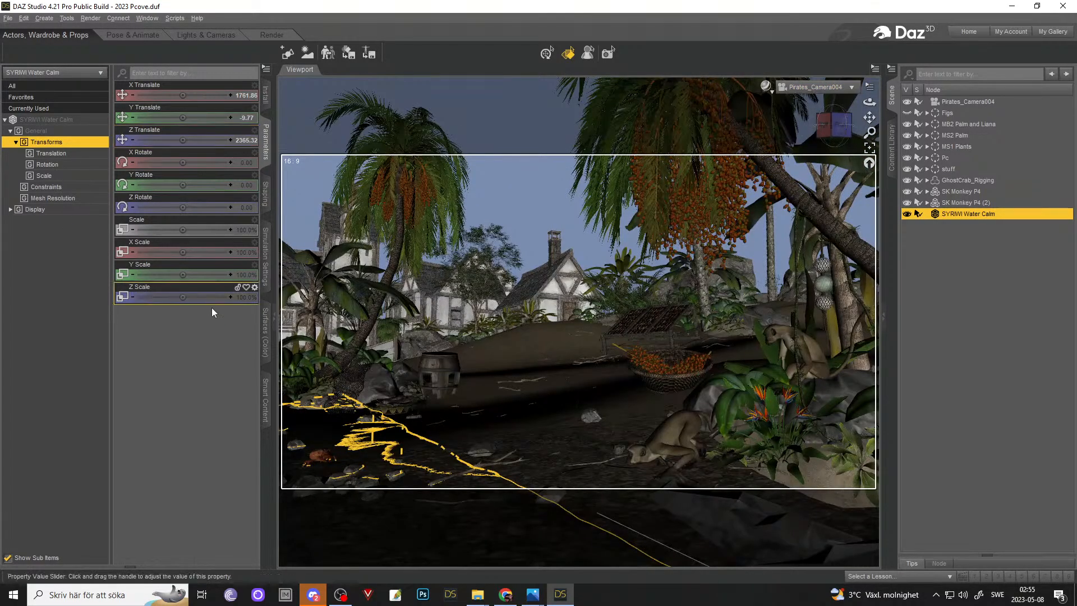
{"action": "left_click", "coordinate": [265, 354]}
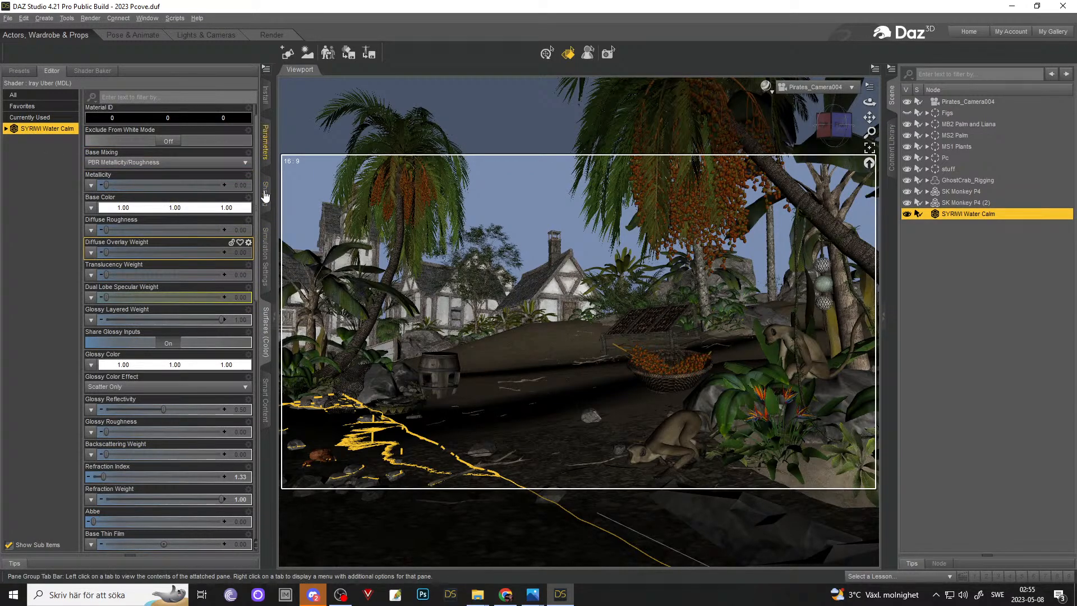
- Apply the SYRIWI Water Green Iray shader from SY Rippling Water Iray to the water prop
{"action": "left_click", "coordinate": [263, 398]}
{"action": "left_click", "coordinate": [22, 207]}
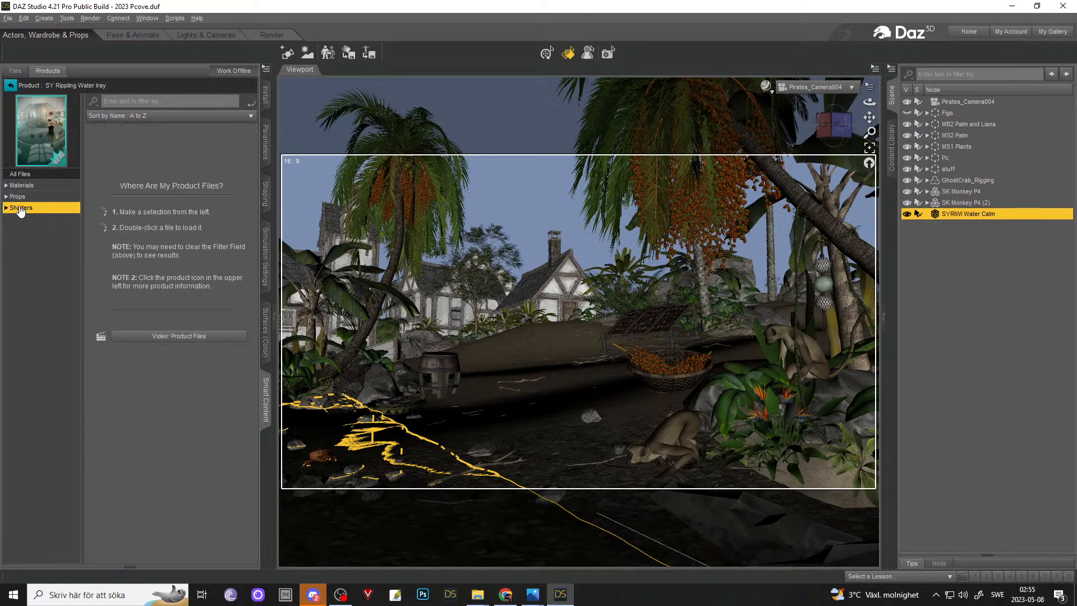
{"action": "left_click", "coordinate": [20, 219]}
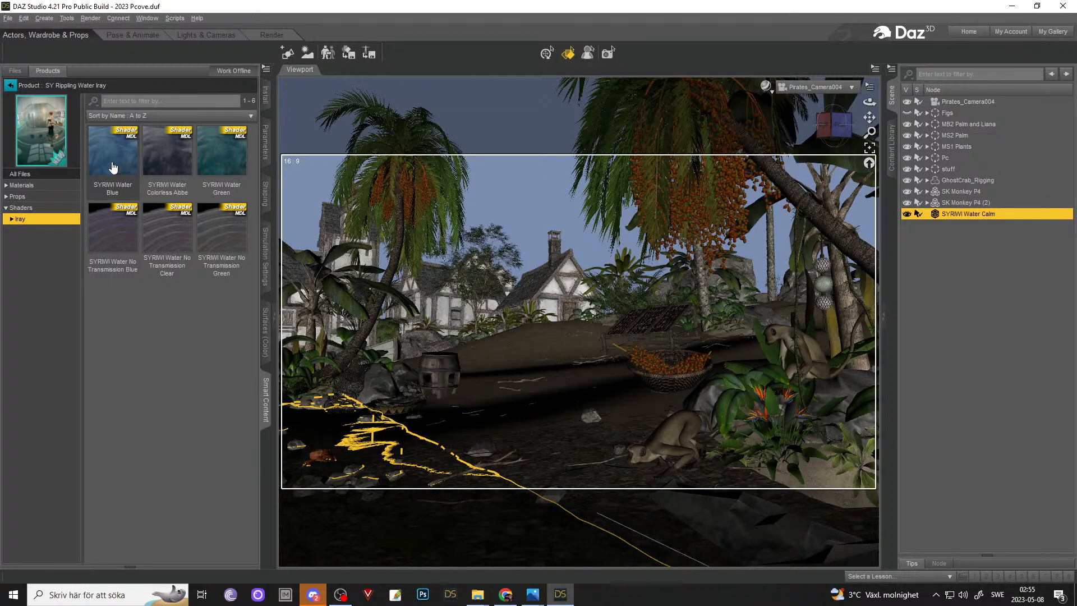
{"action": "left_click", "coordinate": [113, 167]}
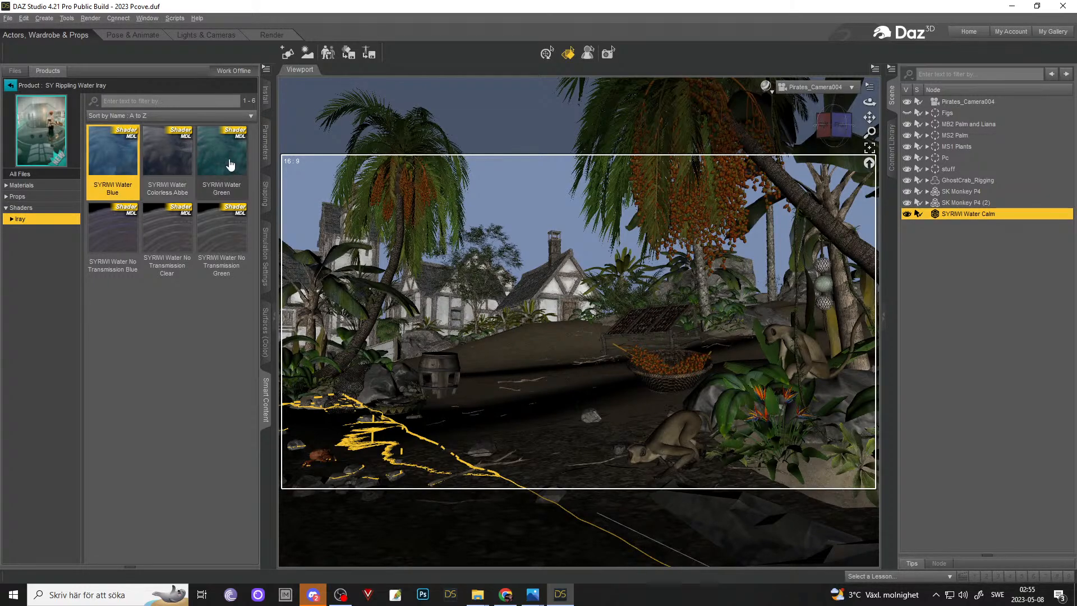
{"action": "double_click", "coordinate": [230, 164]}
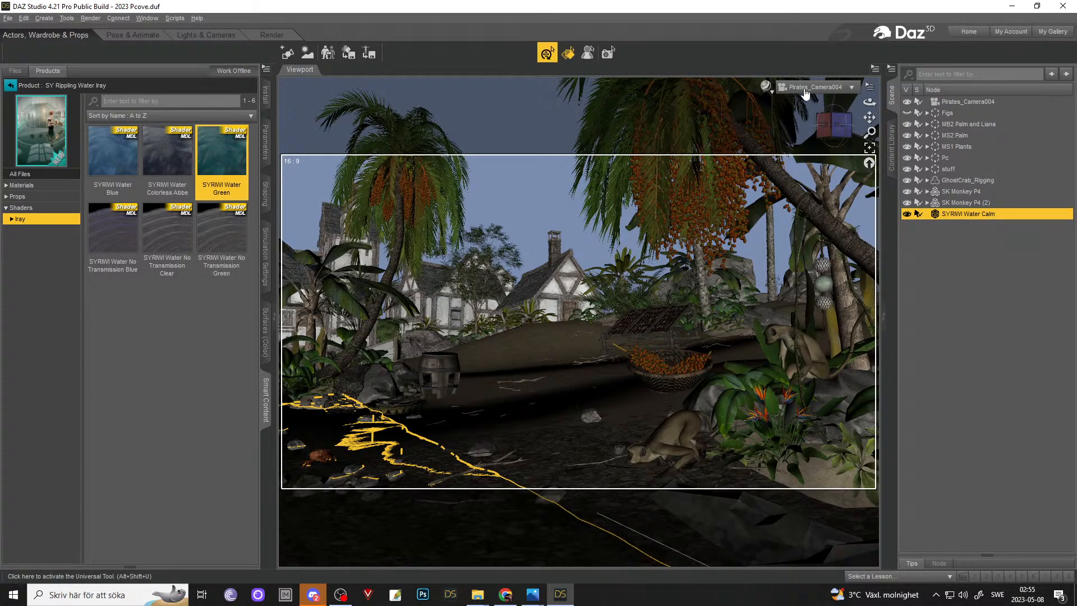
- Preview the scene in NVIDIA Iray and try the SYRIWI Water Blue shader on the water prop
{"action": "left_click", "coordinate": [765, 85]}
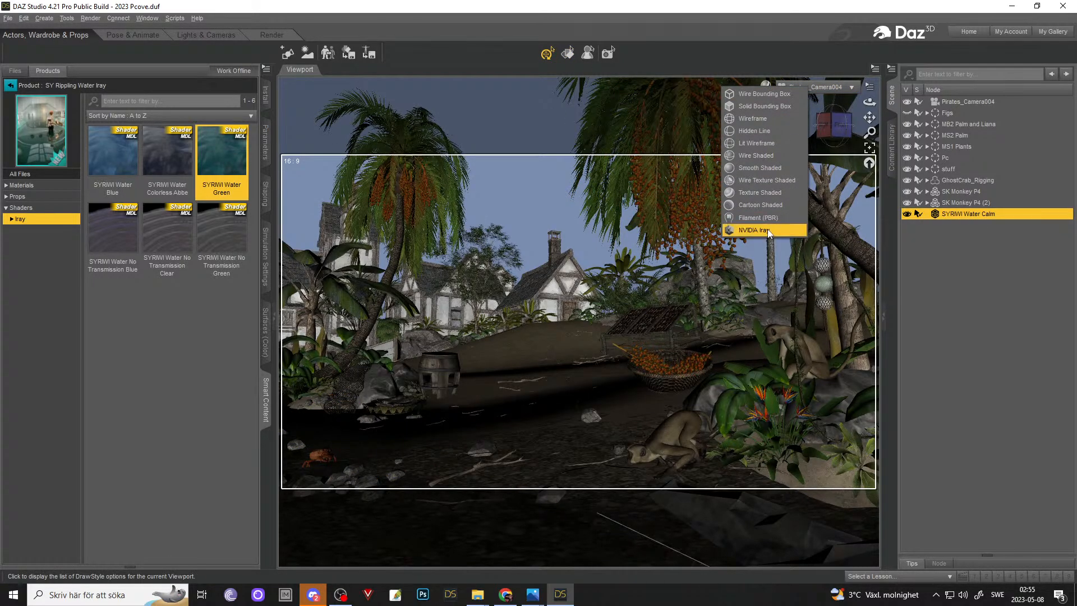
{"action": "left_click", "coordinate": [768, 229]}
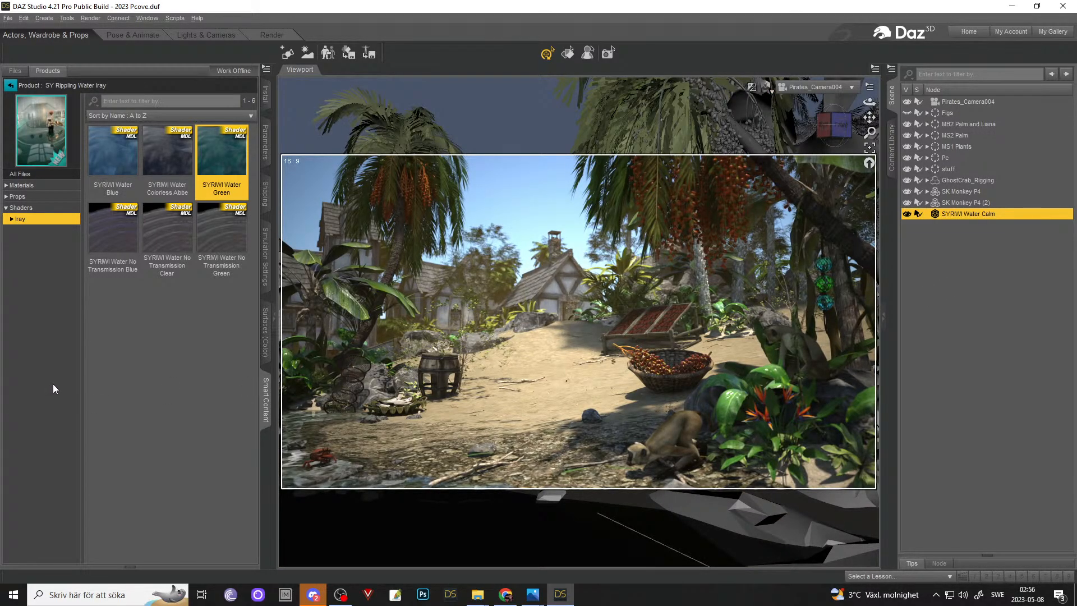
{"action": "double_click", "coordinate": [112, 152]}
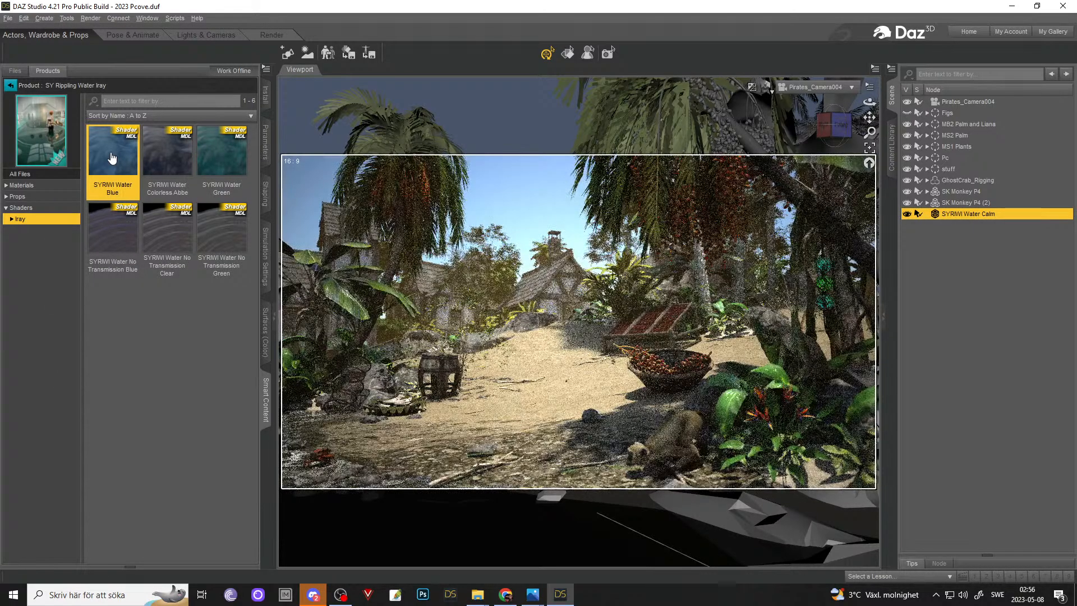
{"action": "double_click", "coordinate": [206, 157]}
- Raise the water level at the shoreline to a Y Translate of -7.70
{"action": "left_click", "coordinate": [263, 157]}
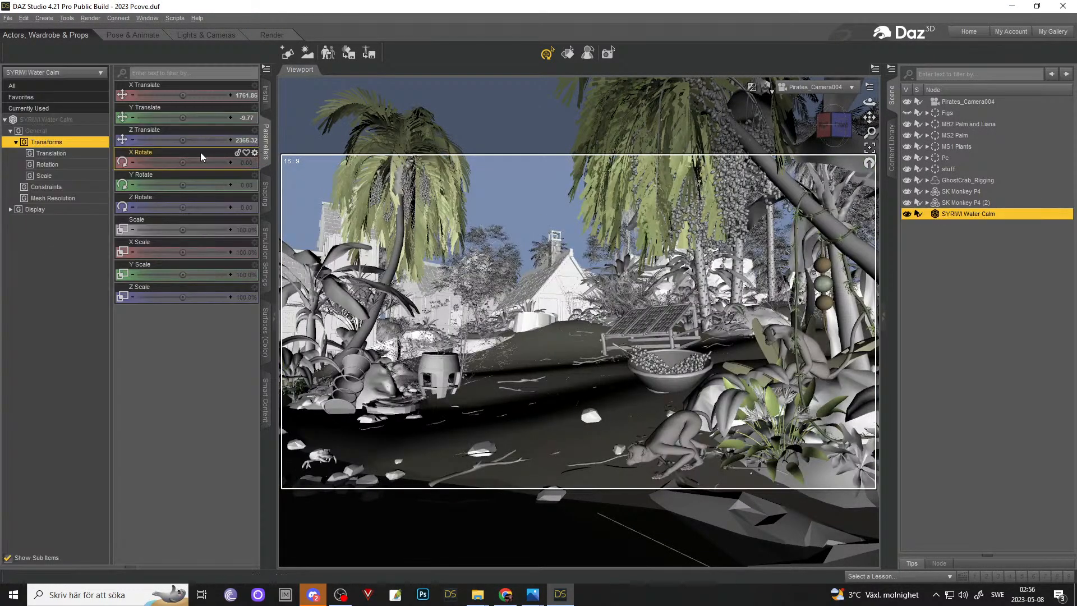
{"action": "left_click_drag", "start_coordinate": [181, 122], "coordinate": [181, 123]}
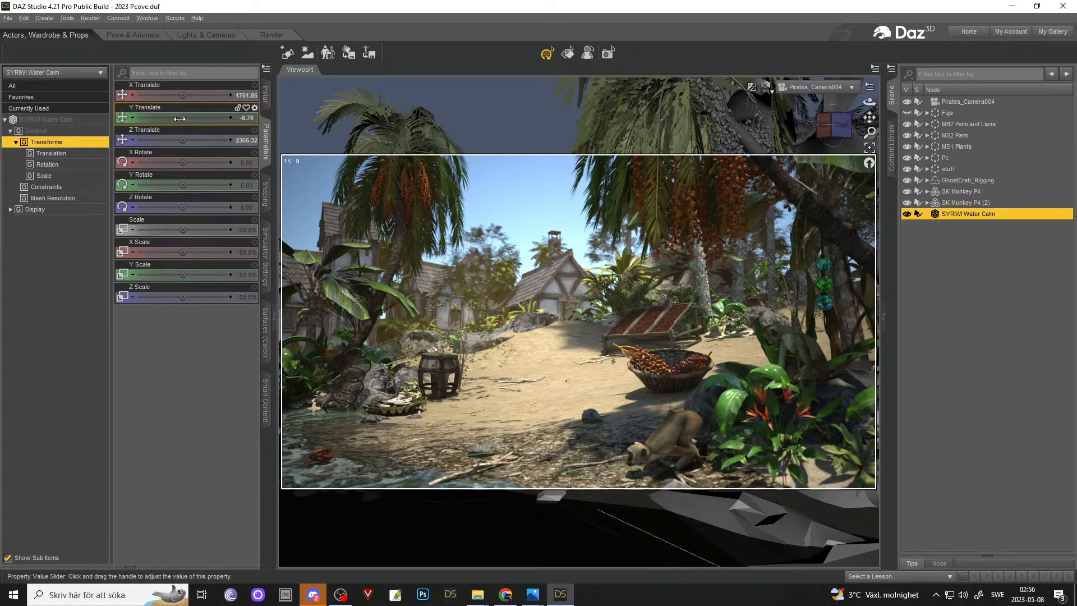
{"action": "left_click_drag", "start_coordinate": [180, 118], "coordinate": [182, 118]}
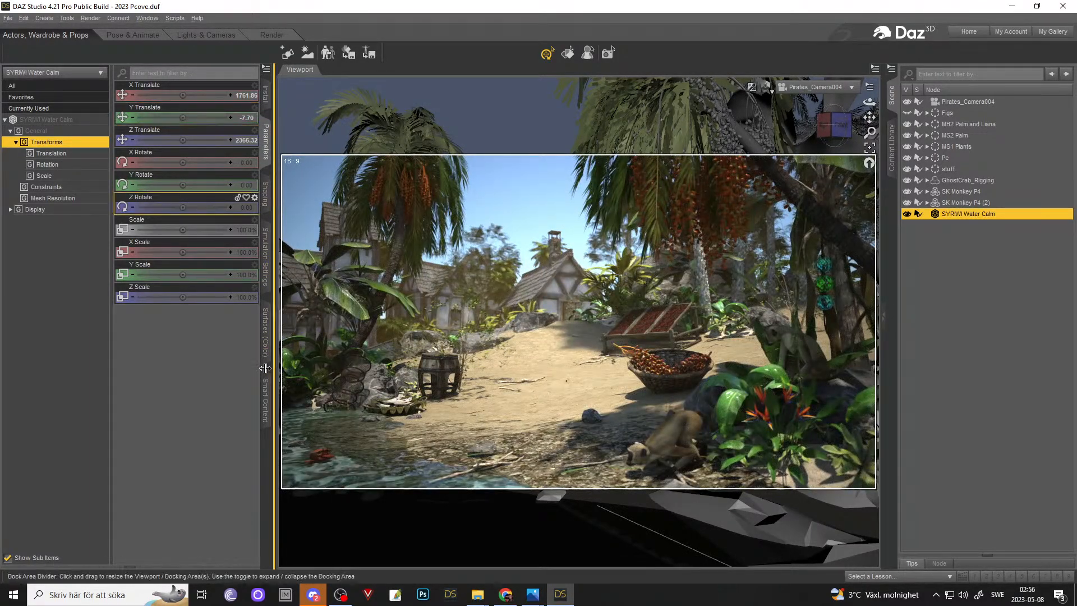
- Switch the water prop back to the SYRIWI Water Green shader
{"action": "left_click", "coordinate": [267, 404]}
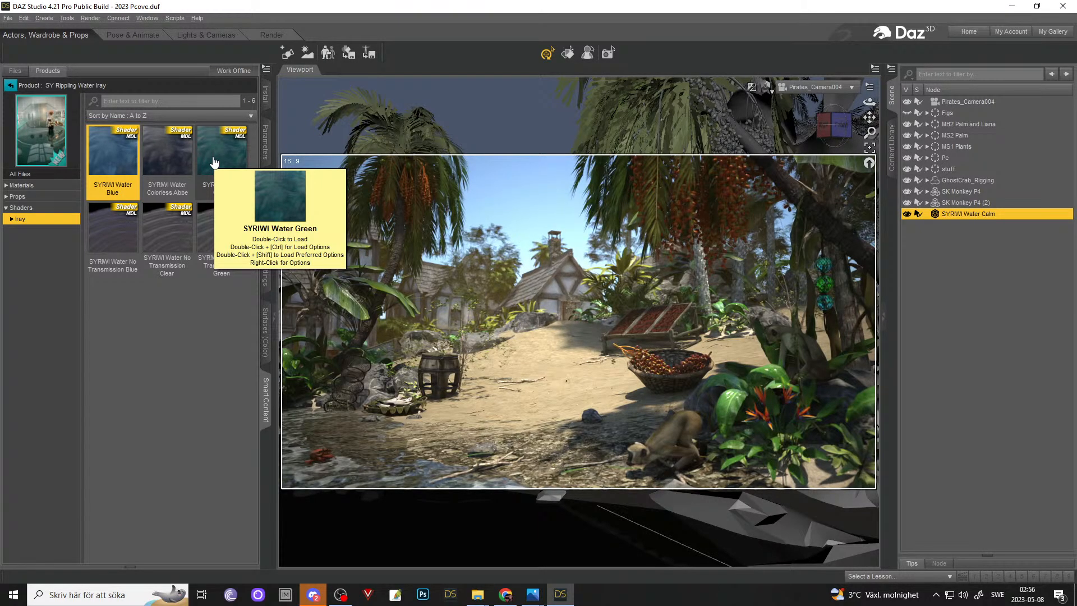
{"action": "double_click", "coordinate": [213, 162]}
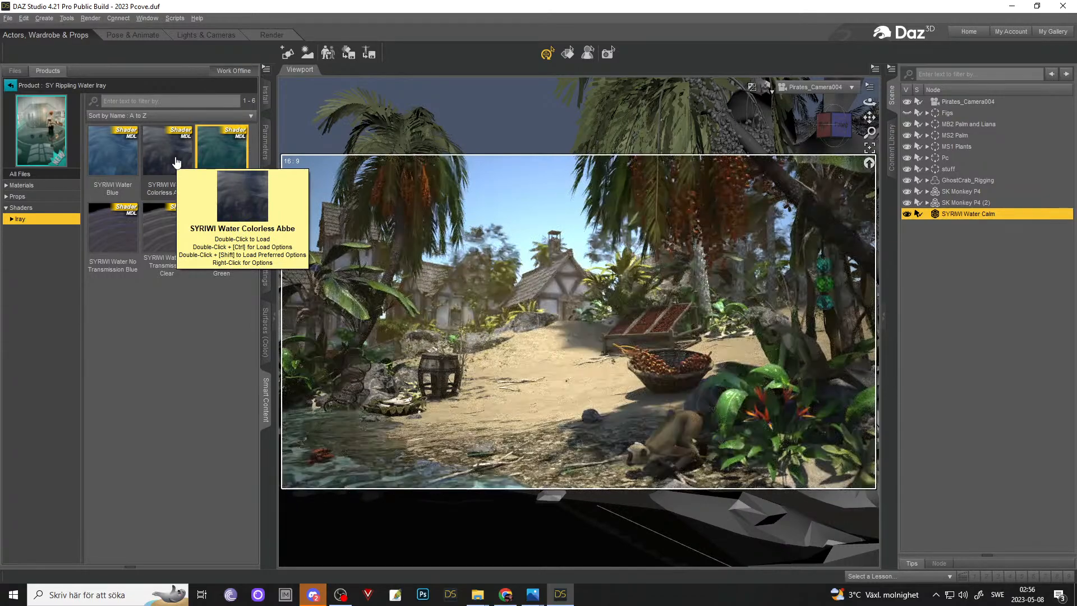
- Try the SYRIWI Water Colorless Abbe and SYRIWI Water Blue shaders on the water prop, and return it to SYRIWI Water Green
{"action": "double_click", "coordinate": [177, 162]}
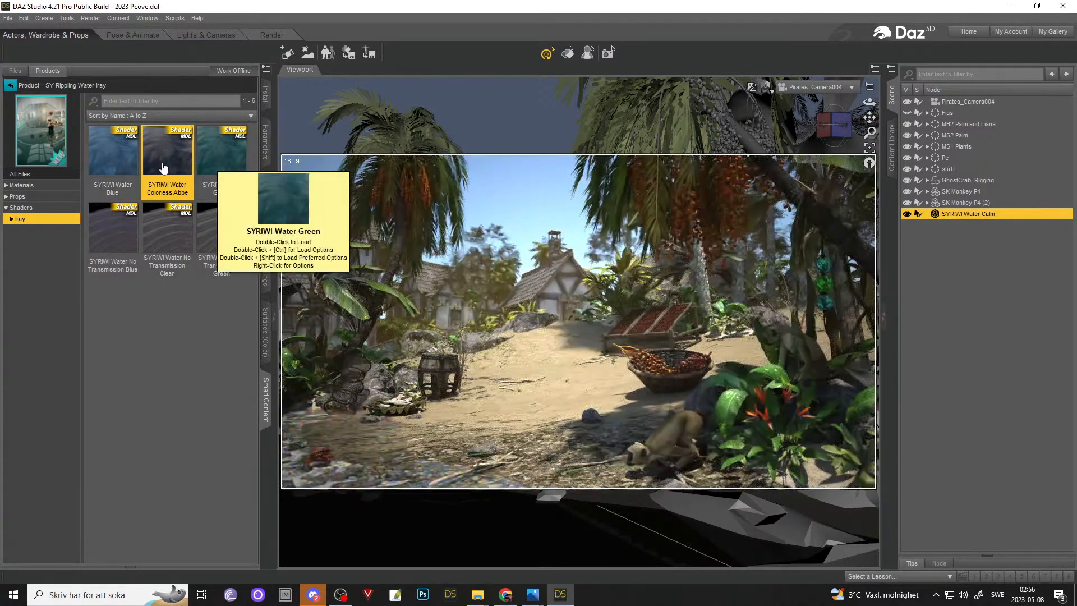
{"action": "double_click", "coordinate": [130, 163]}
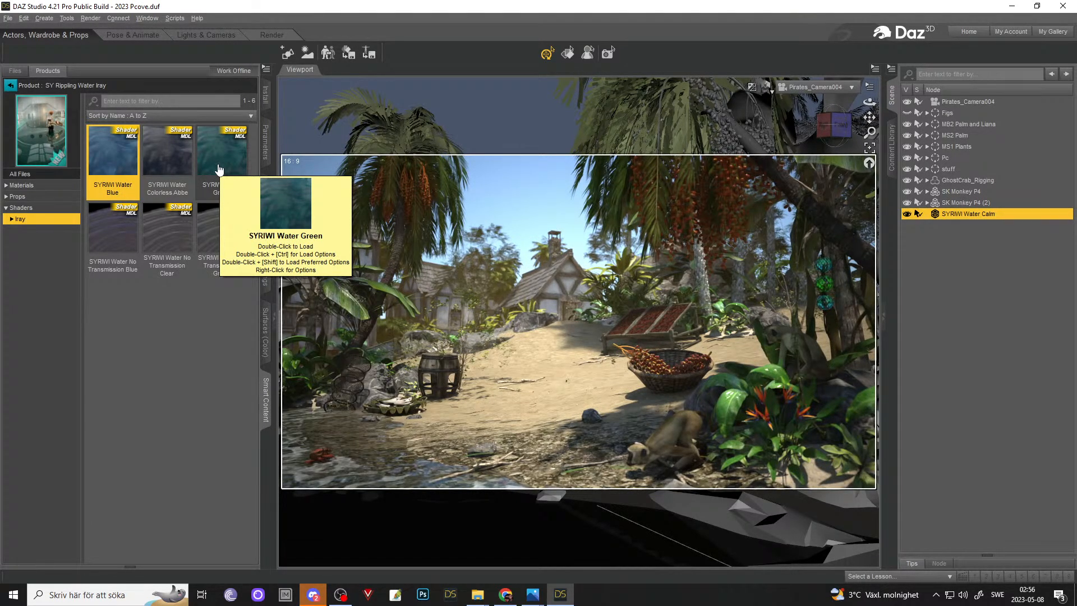
{"action": "left_click", "coordinate": [270, 315]}
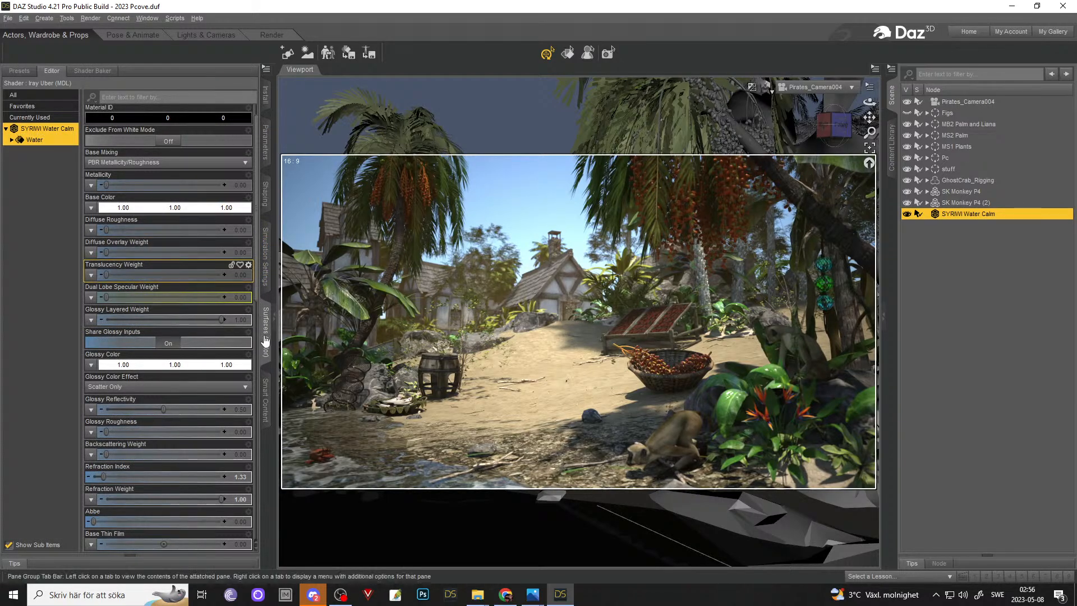
{"action": "left_click", "coordinate": [266, 399]}
{"action": "double_click", "coordinate": [222, 151]}
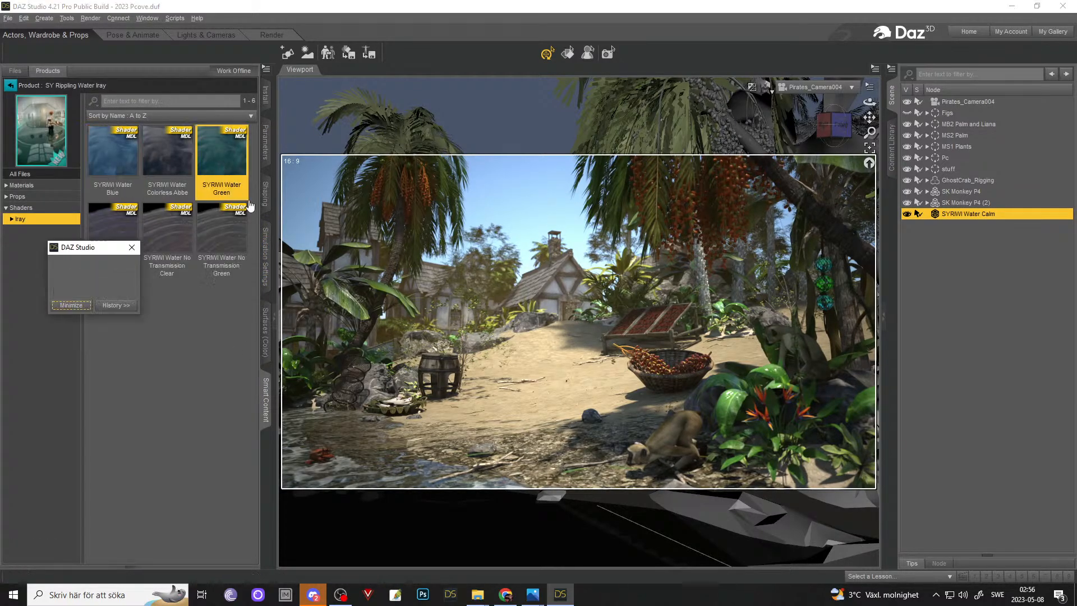
- Try a light blue Transmitted Color of 0.28, 0.67, 0.88 on the water surface and settle on pale cyan 0.49, 0.88, 0.88
{"action": "left_click", "coordinate": [265, 314]}
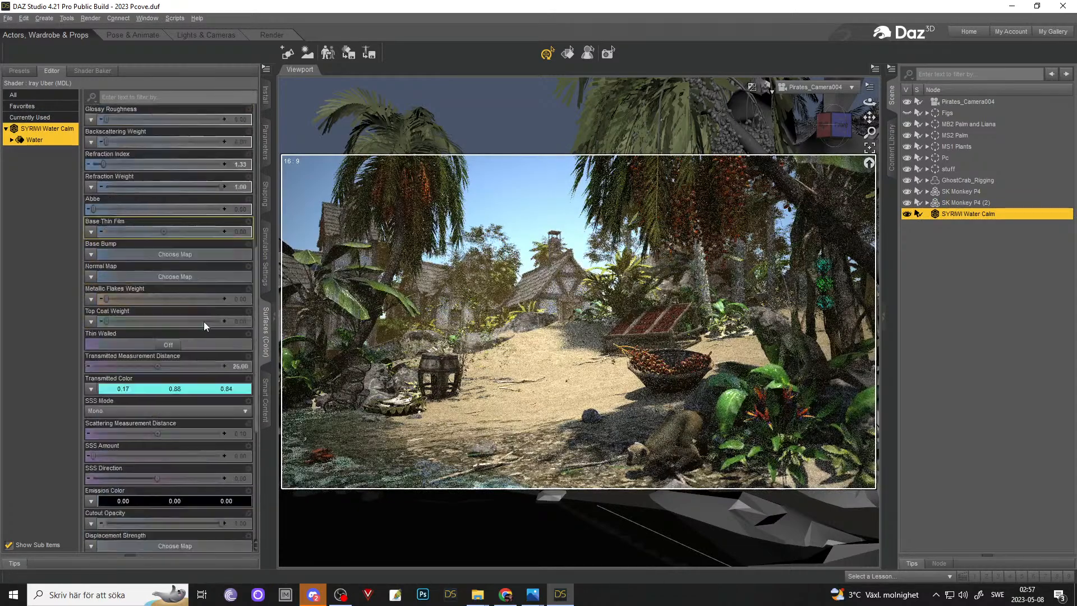
{"action": "scroll", "coordinate": [204, 322], "scroll_direction": "down", "scroll_amount": 3}
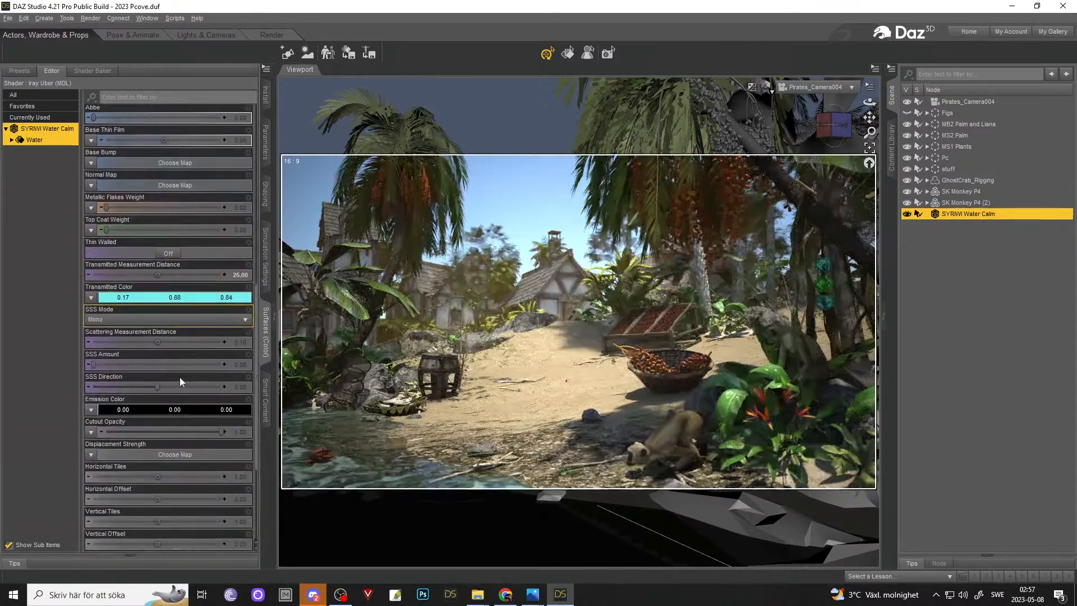
{"action": "left_click", "coordinate": [145, 301]}
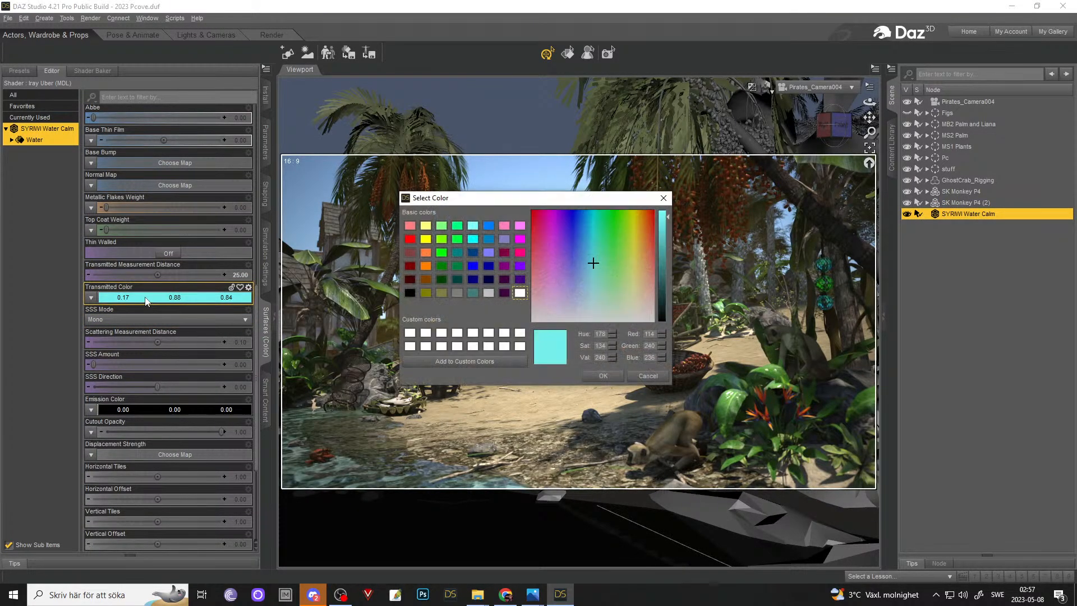
{"action": "left_click_drag", "start_coordinate": [534, 200], "coordinate": [223, 135]}
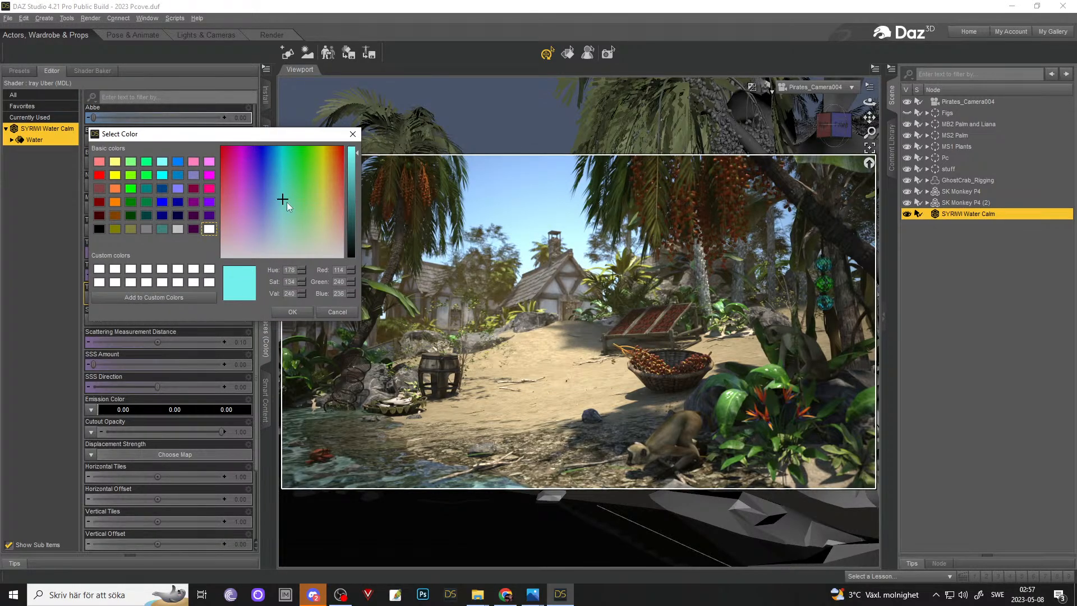
{"action": "left_click_drag", "start_coordinate": [286, 204], "coordinate": [275, 213]}
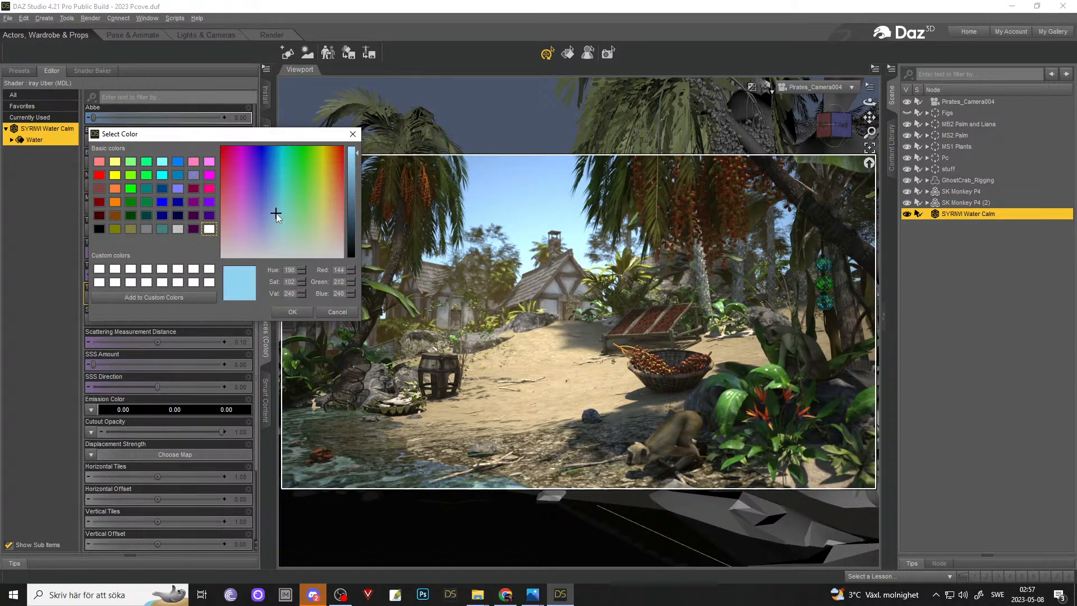
{"action": "left_click", "coordinate": [291, 313]}
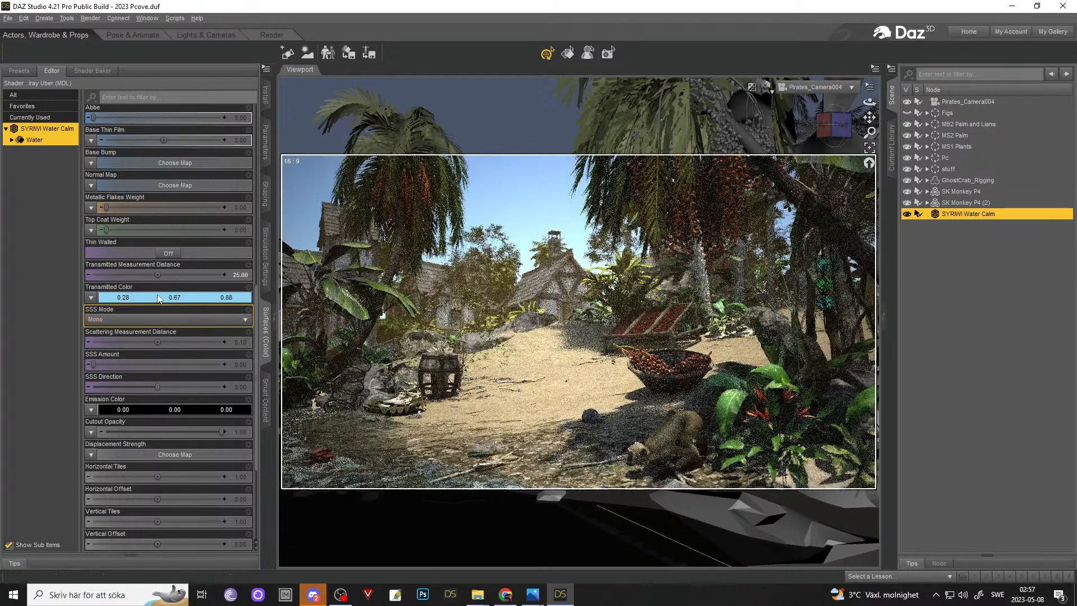
{"action": "left_click", "coordinate": [143, 295]}
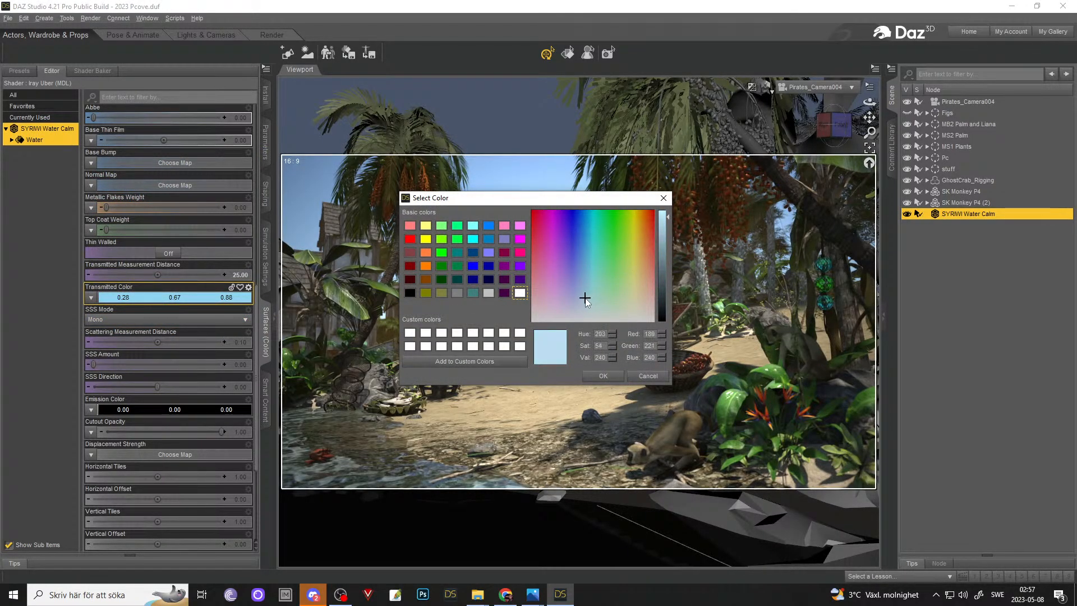
{"action": "left_click", "coordinate": [584, 297]}
{"action": "left_click", "coordinate": [591, 374]}
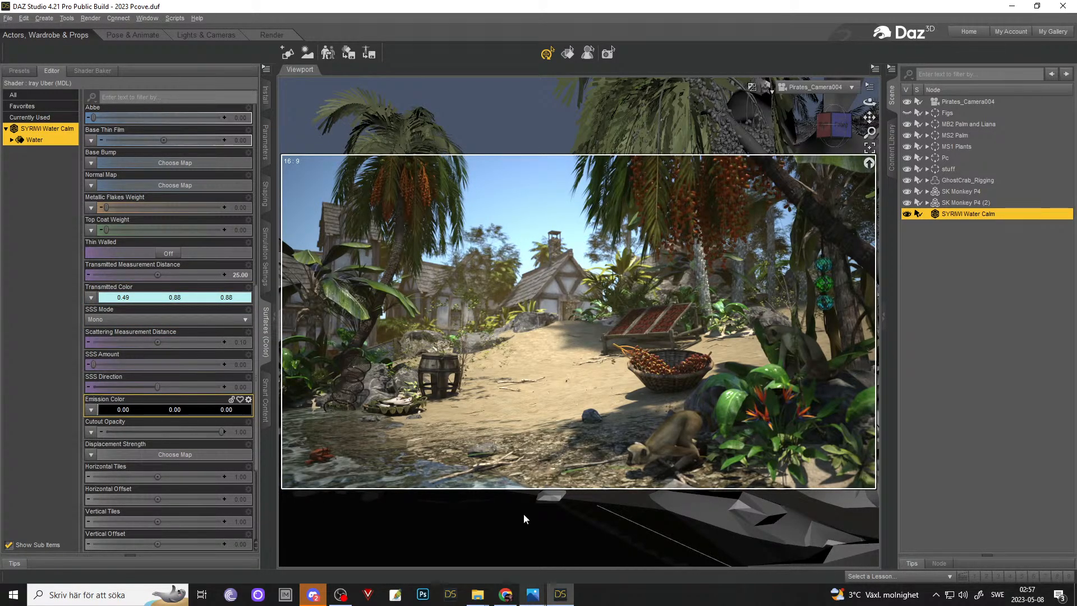
- Set the viewport to Texture Shaded and render the scene in a maximized render window, inspecting the shoreline water
{"action": "left_click", "coordinate": [766, 87]}
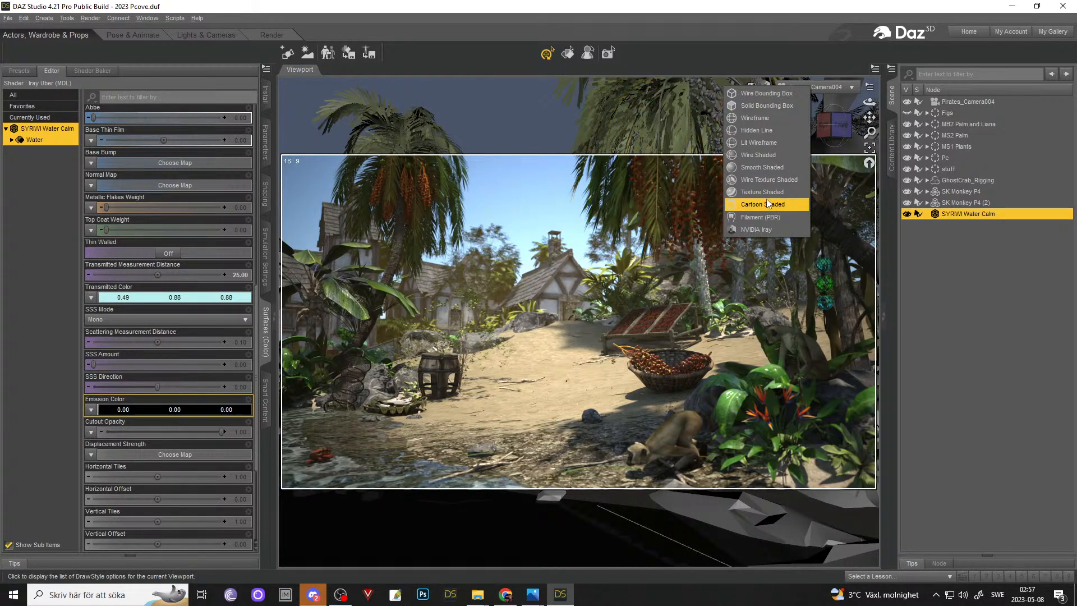
{"action": "left_click", "coordinate": [767, 192]}
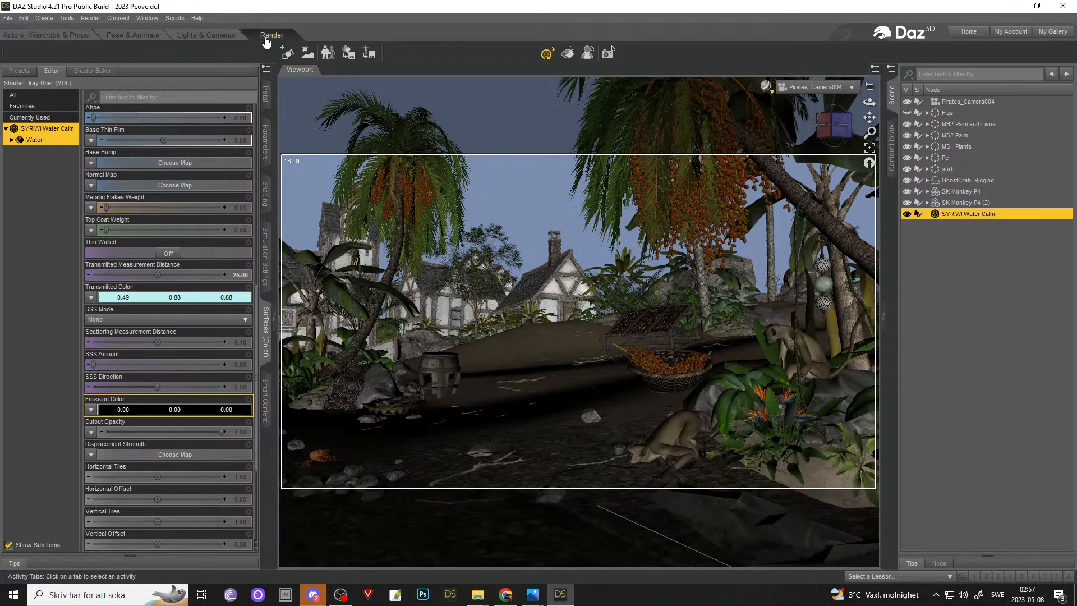
{"action": "left_click", "coordinate": [272, 37]}
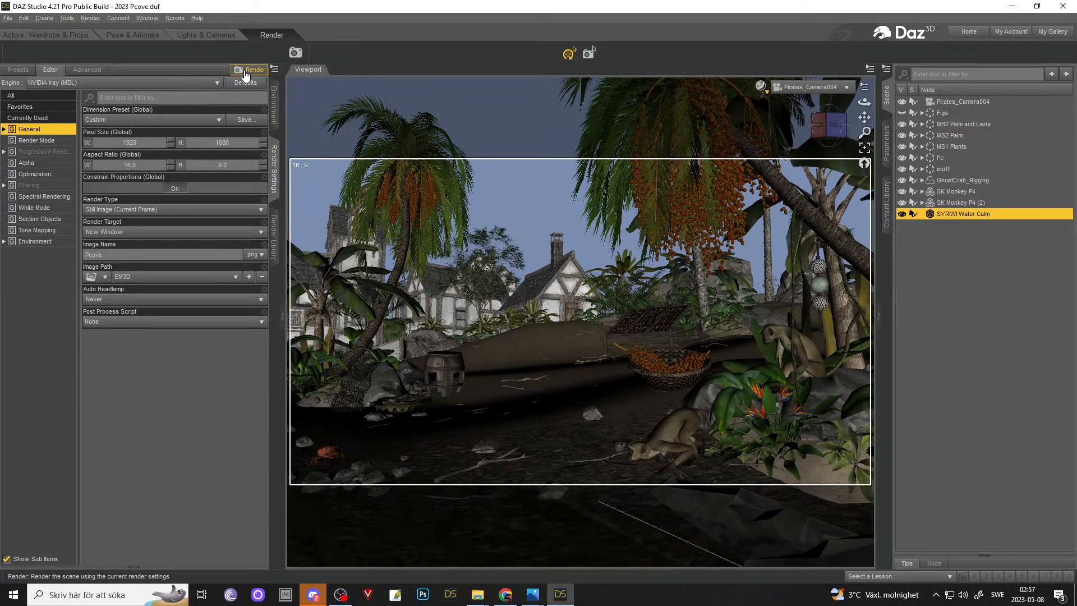
{"action": "left_click", "coordinate": [245, 74]}
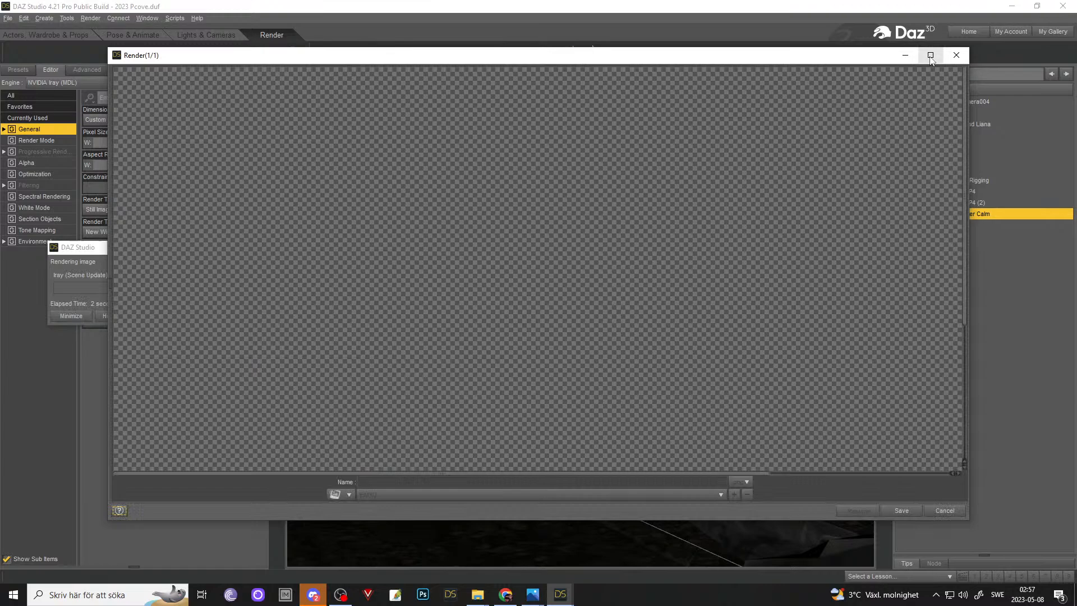
{"action": "left_click", "coordinate": [930, 56]}
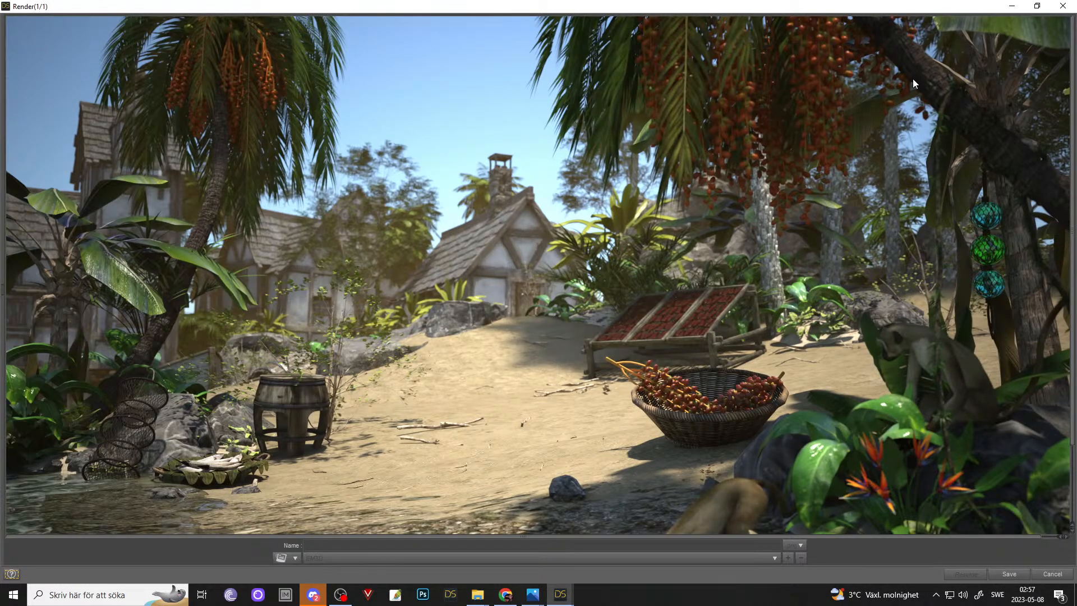
{"action": "scroll", "coordinate": [518, 219], "scroll_direction": "down", "scroll_amount": 3}
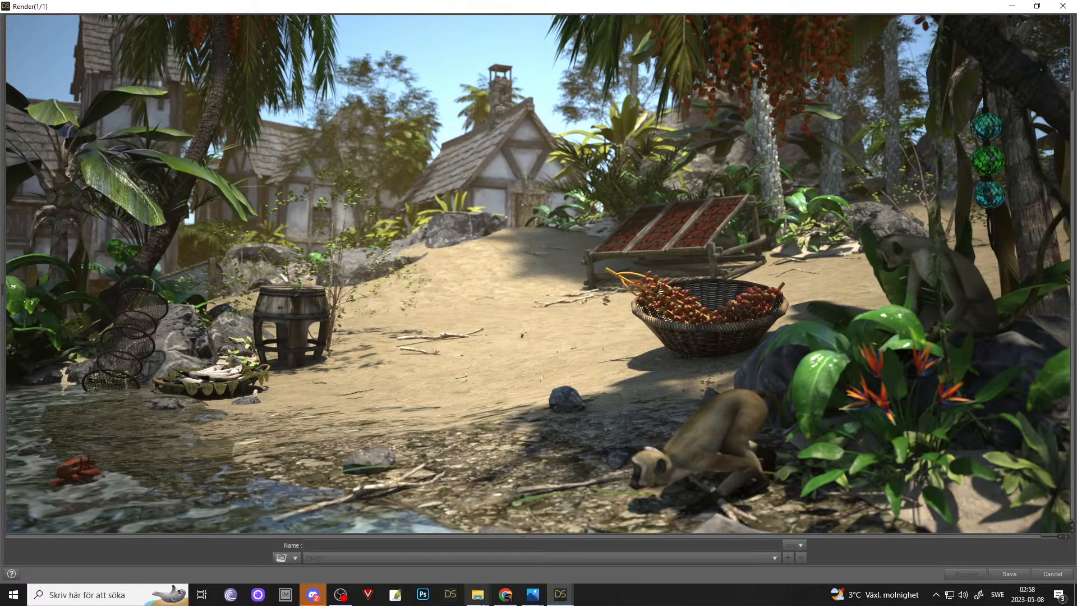
- Compare the new render's shoreline water with the earlier Pcove.png image in the photo viewer
{"action": "mouse_move", "coordinate": [533, 595]}
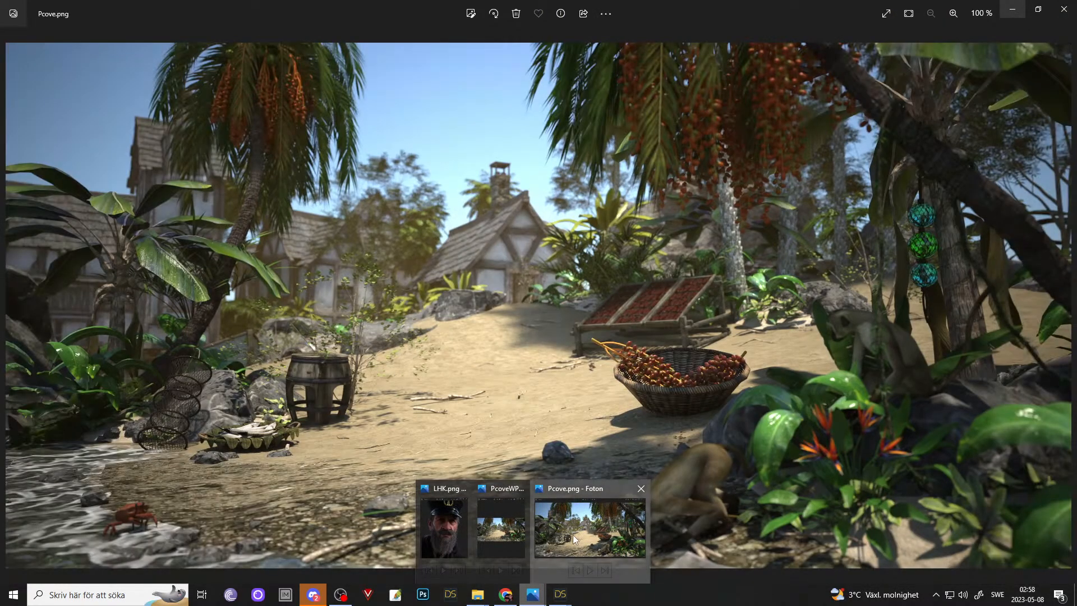
{"action": "left_click", "coordinate": [574, 534]}
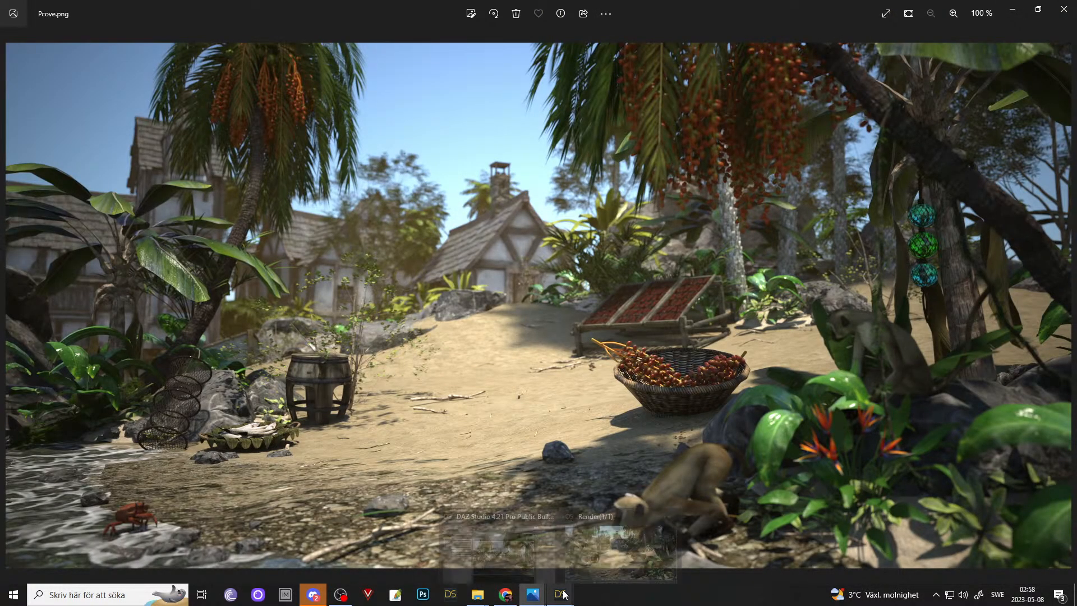
{"action": "mouse_move", "coordinate": [560, 594]}
{"action": "left_click", "coordinate": [601, 553]}
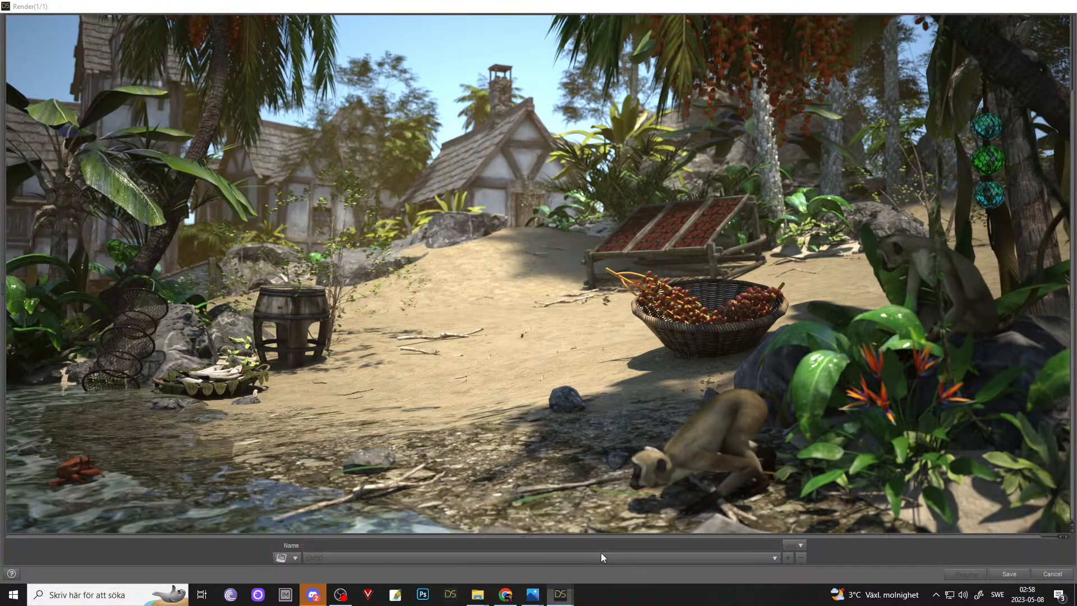
{"action": "mouse_move", "coordinate": [533, 594]}
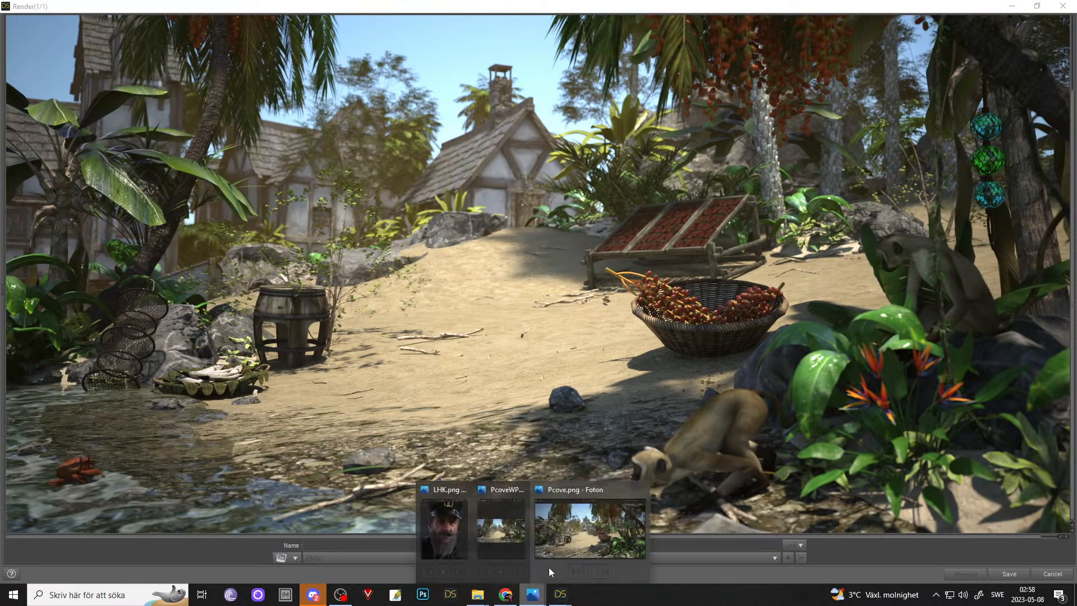
{"action": "left_click", "coordinate": [573, 537]}
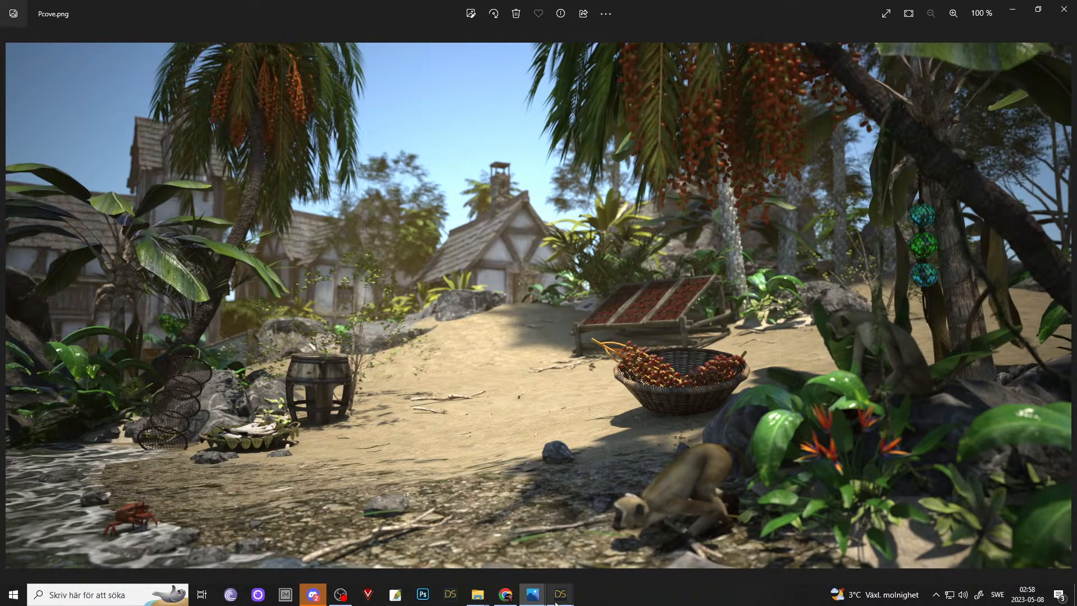
{"action": "mouse_move", "coordinate": [560, 594]}
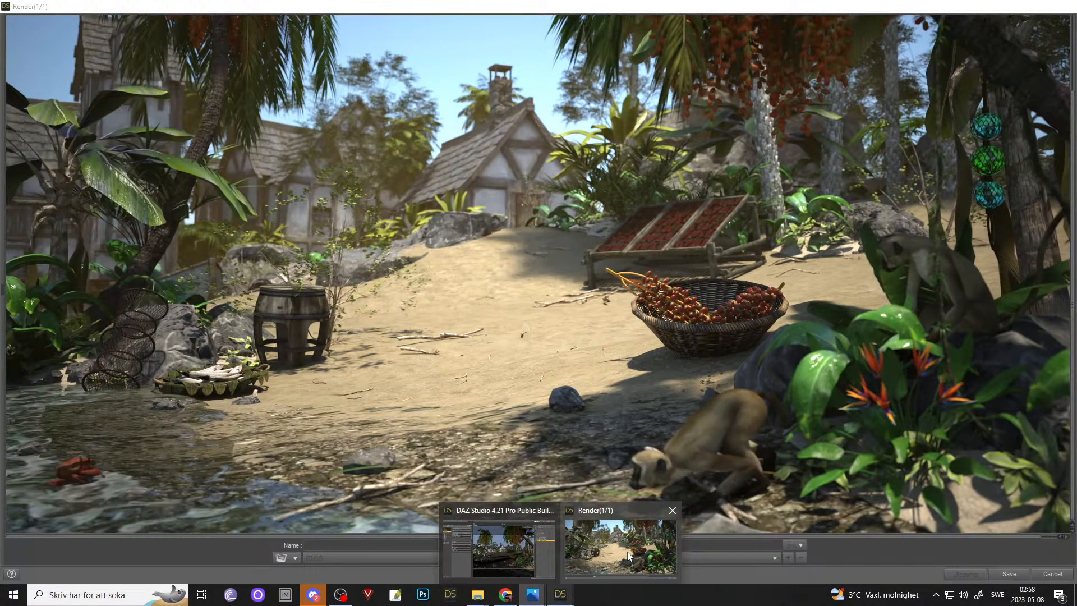
{"action": "left_click", "coordinate": [628, 555]}
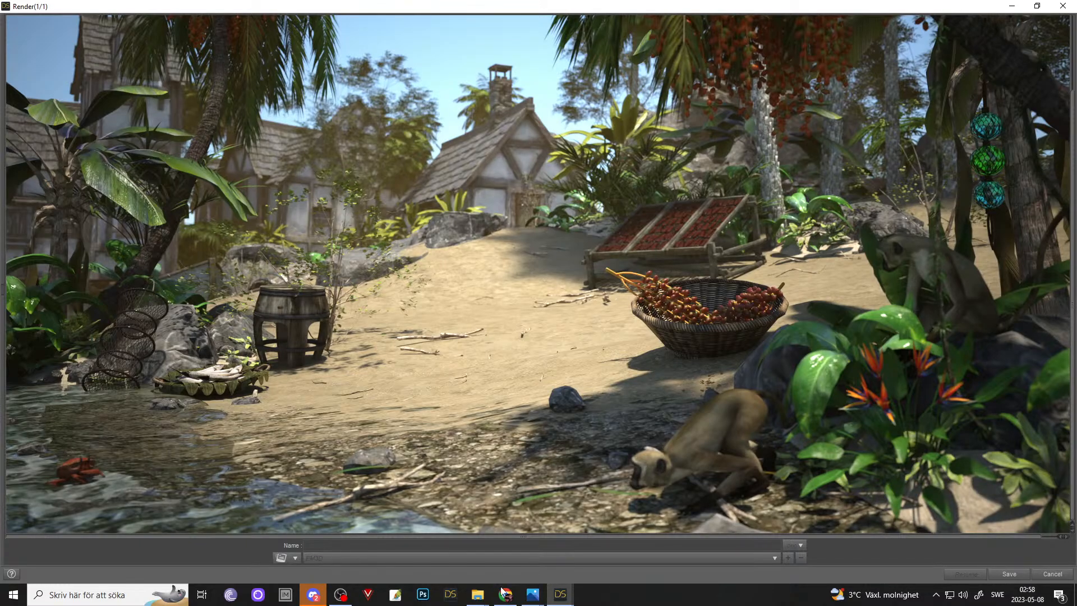
{"action": "mouse_move", "coordinate": [508, 596]}
{"action": "mouse_move", "coordinate": [555, 592]}
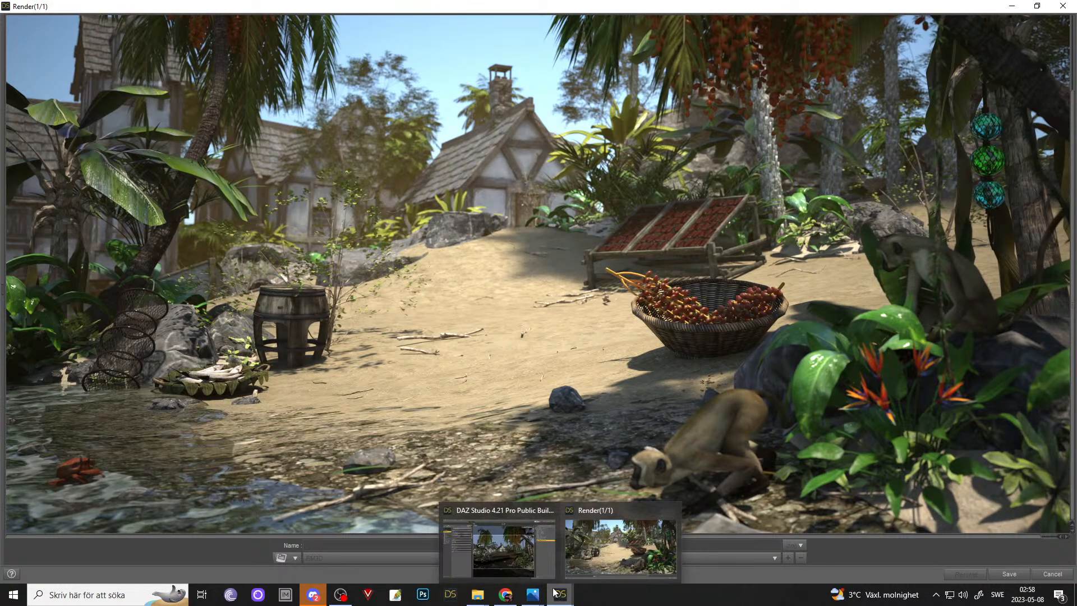
- Stop the render, close it without saving, and minimize the Pcove.png image to return to the scene
{"action": "left_click", "coordinate": [1035, 574]}
{"action": "left_click", "coordinate": [523, 307]}
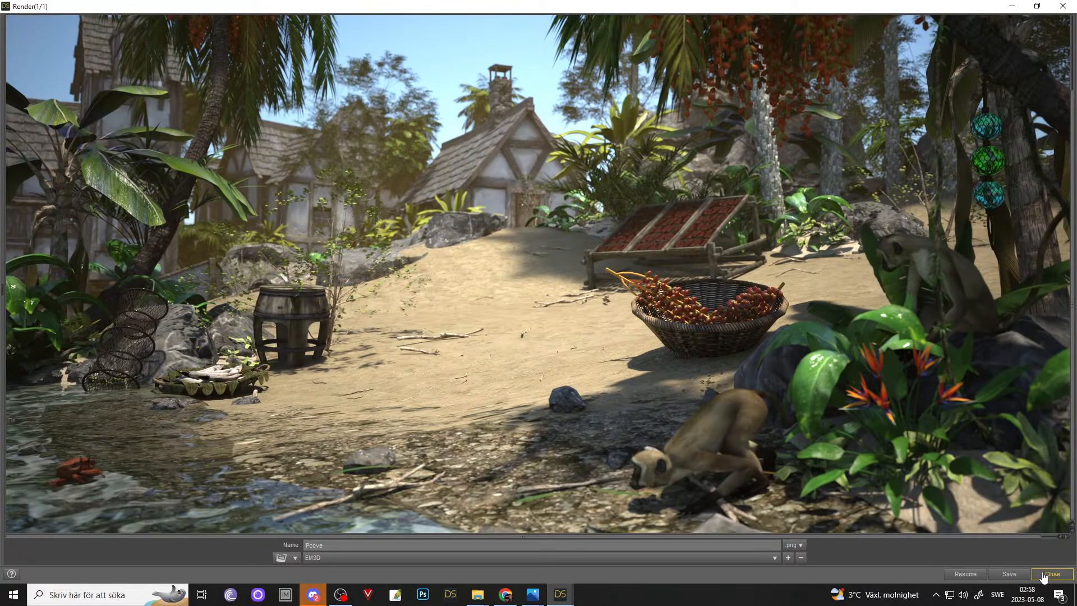
{"action": "left_click", "coordinate": [1047, 577]}
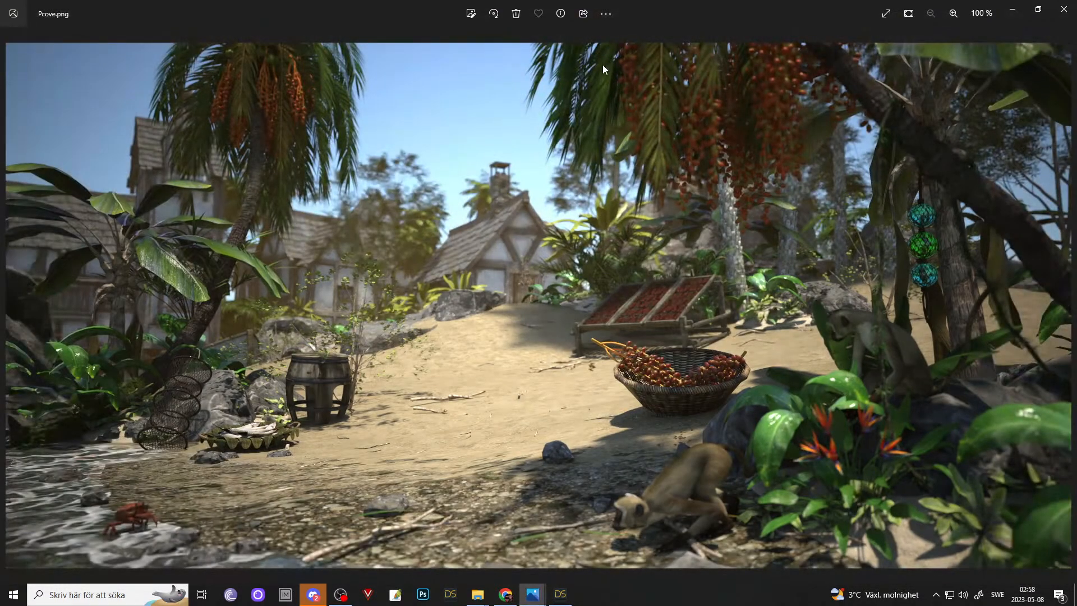
{"action": "left_click", "coordinate": [1012, 7]}
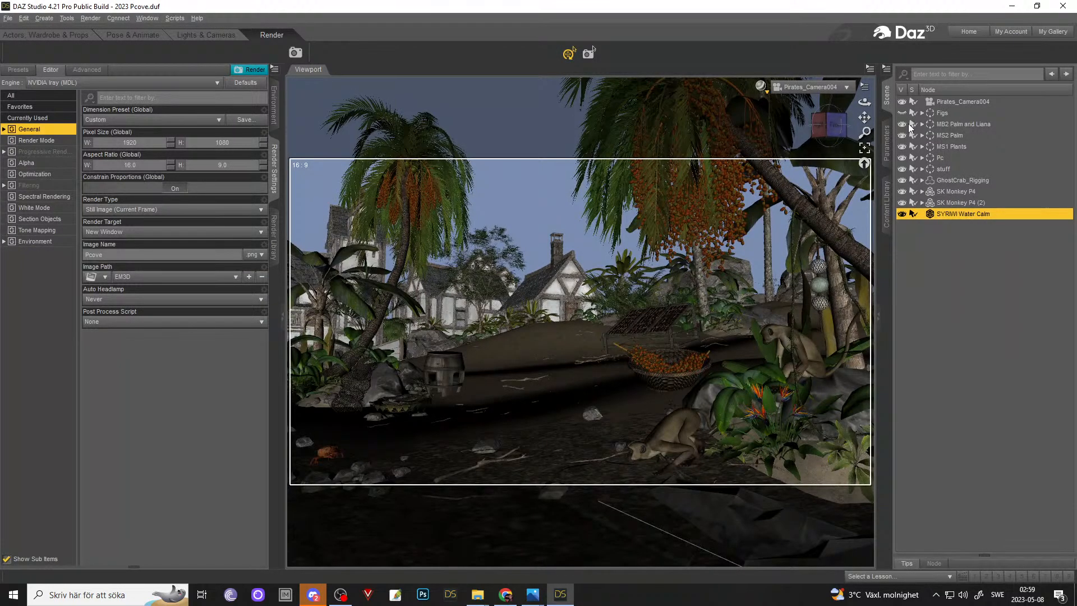
- Hide MB2 Palm and Liana, MS2 Palm, MS1 Plants, stuff, GhostCrab_Rigging, both SK Monkey P4 figures and SYRIWI Water Calm in the scene
{"action": "left_click", "coordinate": [902, 124]}
{"action": "left_click", "coordinate": [902, 135]}
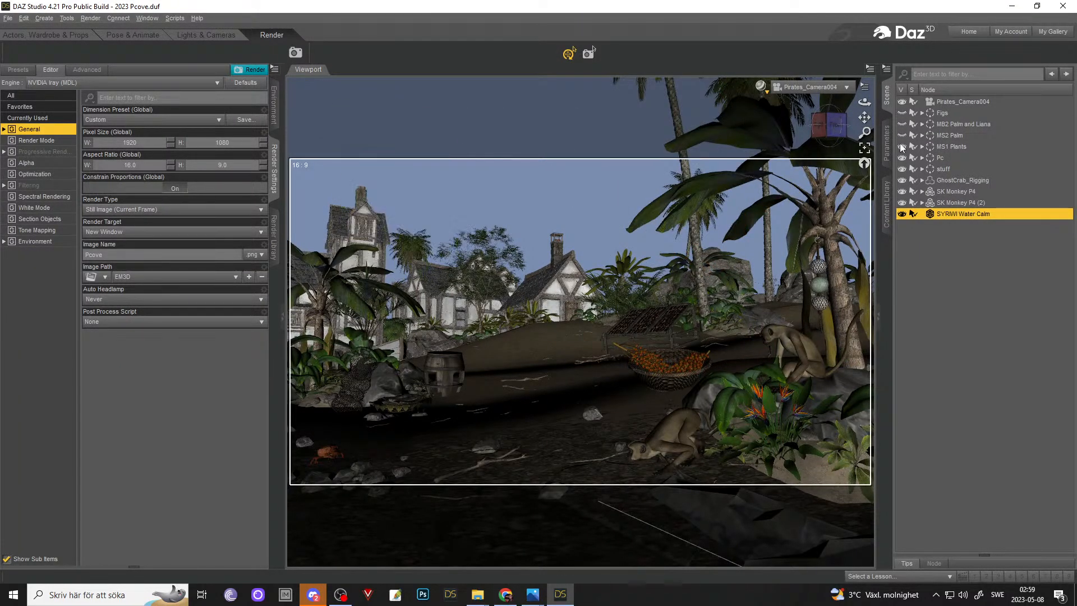
{"action": "left_click", "coordinate": [902, 146]}
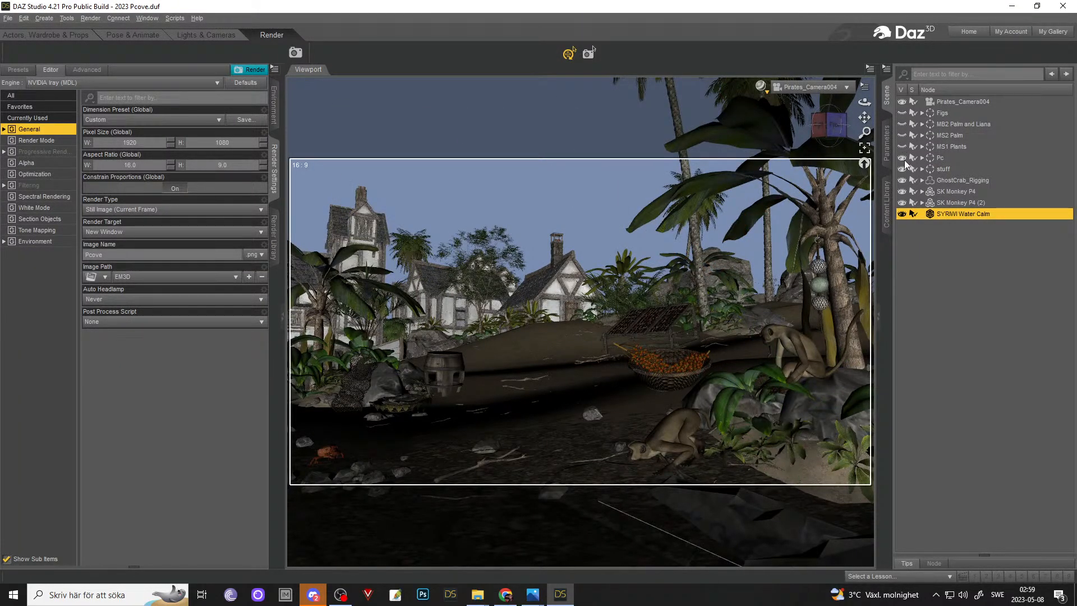
{"action": "left_click", "coordinate": [902, 170]}
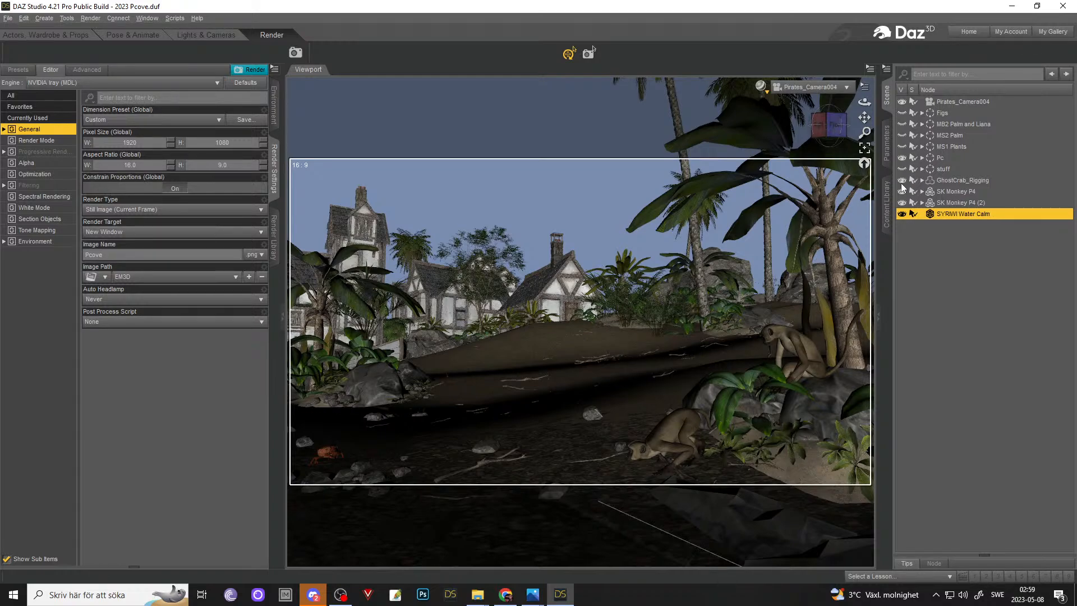
{"action": "left_click", "coordinate": [902, 180]}
{"action": "left_click", "coordinate": [902, 192]}
{"action": "left_click", "coordinate": [902, 202]}
{"action": "left_click", "coordinate": [921, 252]}
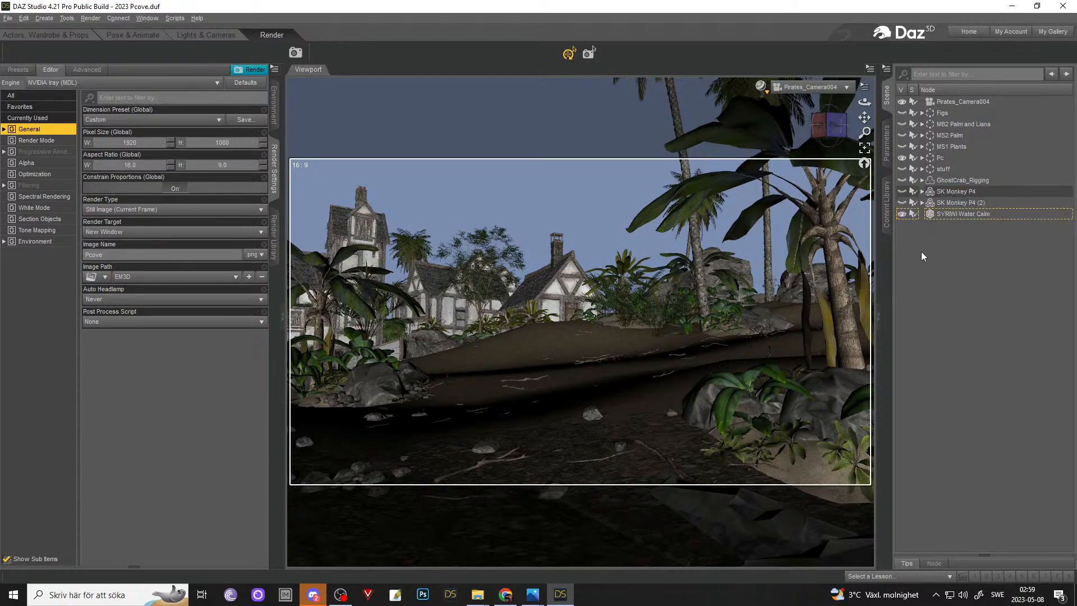
{"action": "left_click", "coordinate": [902, 214]}
- Return to the Actors, Wardrobe & Props activity
{"action": "left_click", "coordinate": [35, 36]}
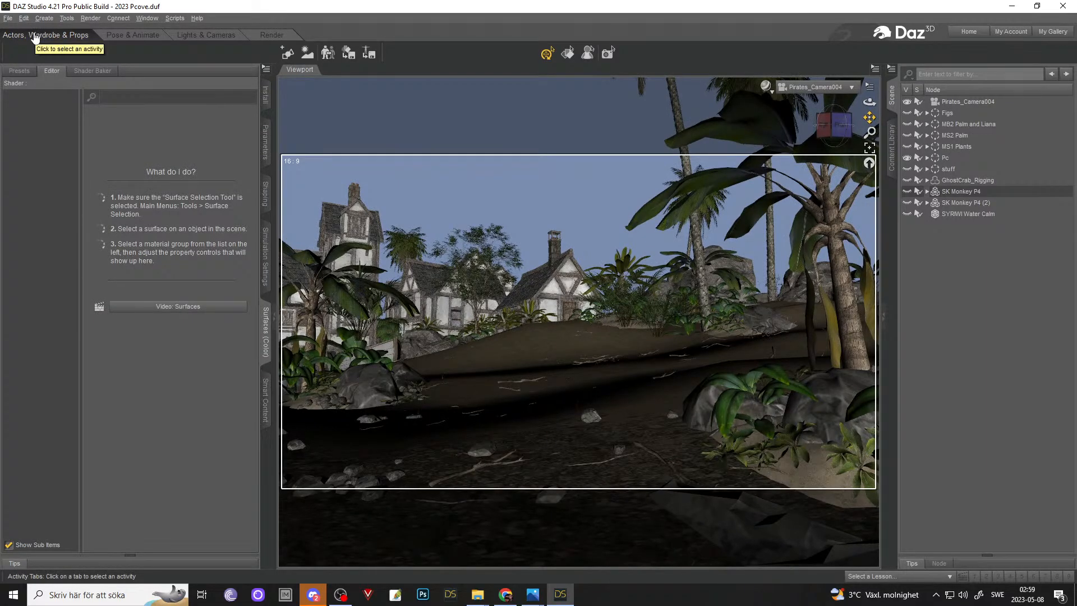
{"action": "left_click", "coordinate": [8, 18]}
{"action": "left_click", "coordinate": [33, 69]}
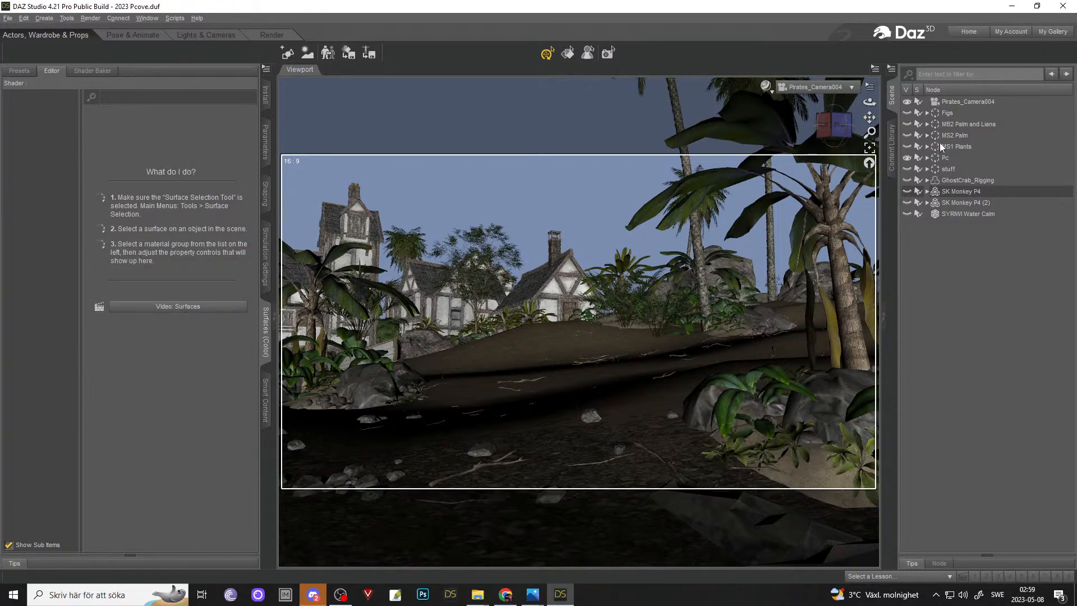
- Make the MB2 Palm and Liana, MS2 Palm and MS1 Plants groups visible again in the scene
{"action": "left_click", "coordinate": [912, 135]}
{"action": "left_click", "coordinate": [910, 125]}
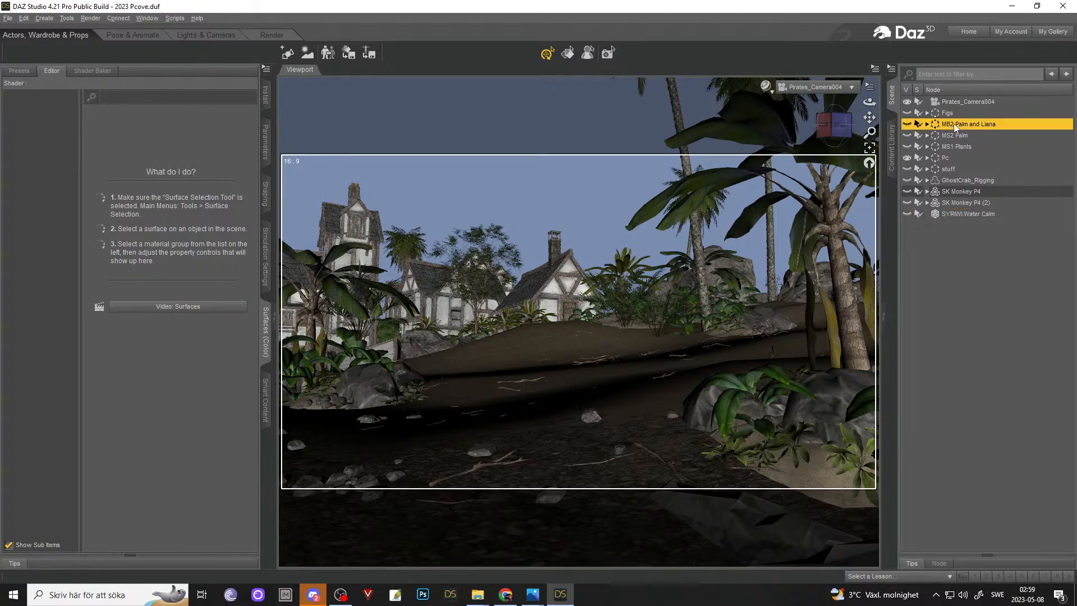
{"action": "left_click", "coordinate": [908, 124]}
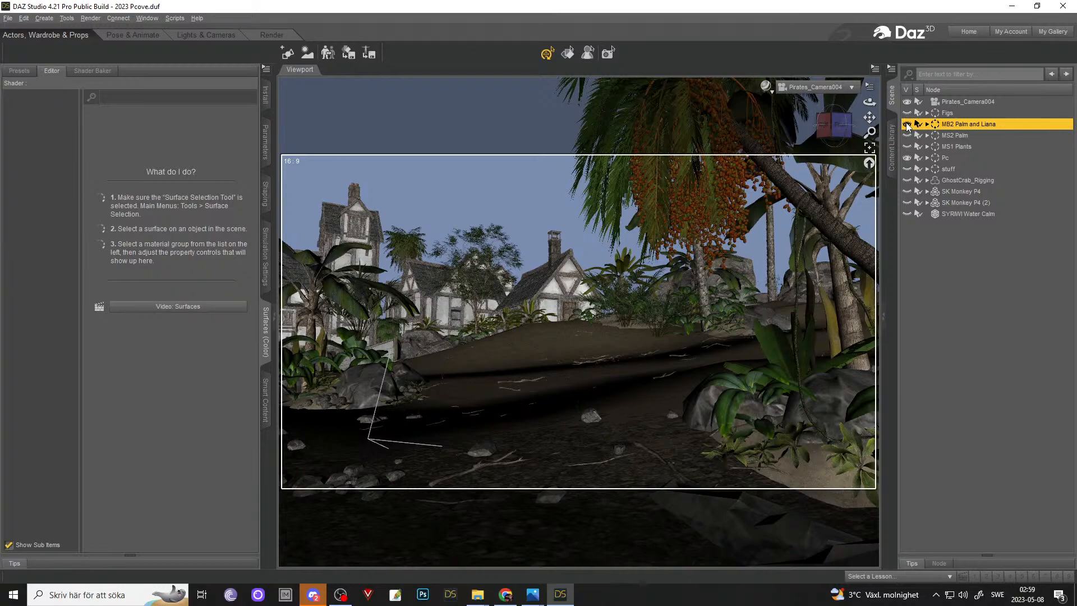
{"action": "left_click", "coordinate": [908, 133]}
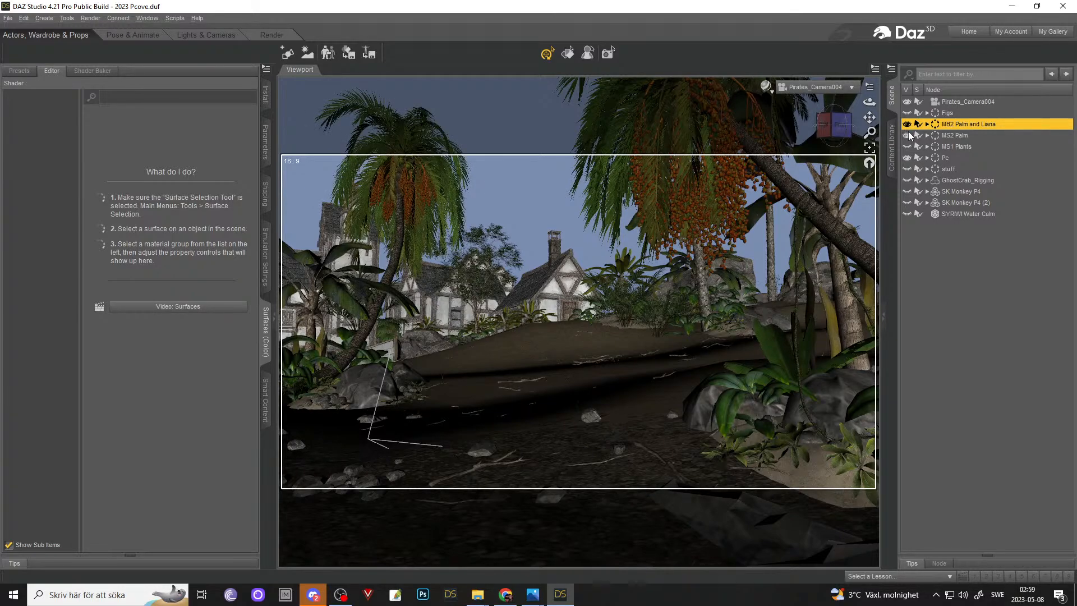
{"action": "left_click", "coordinate": [909, 132]}
{"action": "left_click", "coordinate": [908, 133]}
{"action": "left_click", "coordinate": [908, 147]}
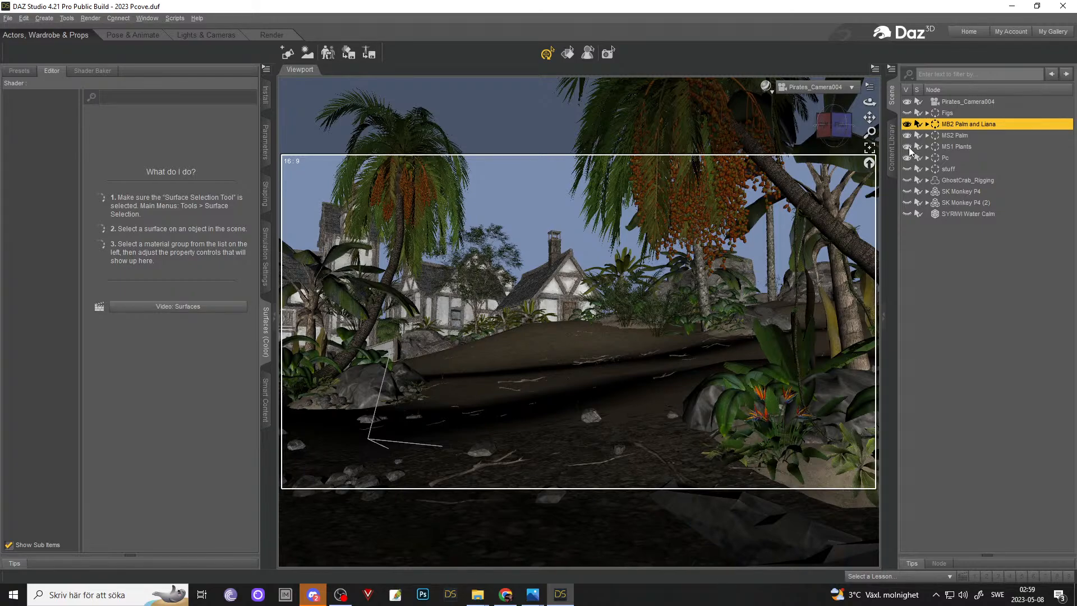
- Unhide the stuff group, GhostCrab_Rigging, both SK Monkey P4 figures and SYRIWI Water Calm
{"action": "left_click", "coordinate": [908, 169]}
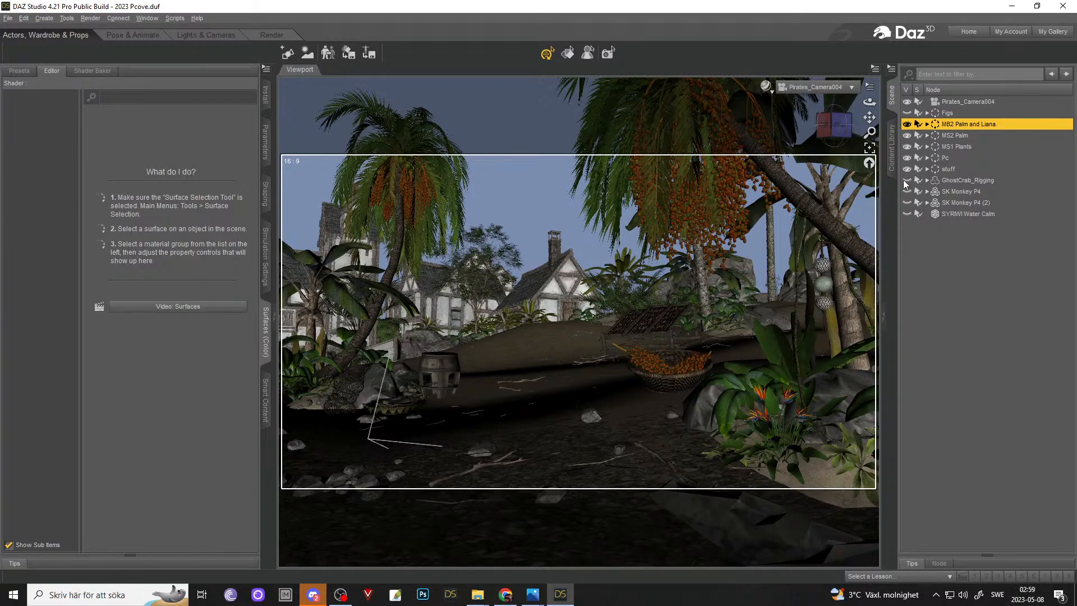
{"action": "left_click", "coordinate": [907, 181]}
{"action": "left_click", "coordinate": [907, 203]}
{"action": "left_click", "coordinate": [907, 192]}
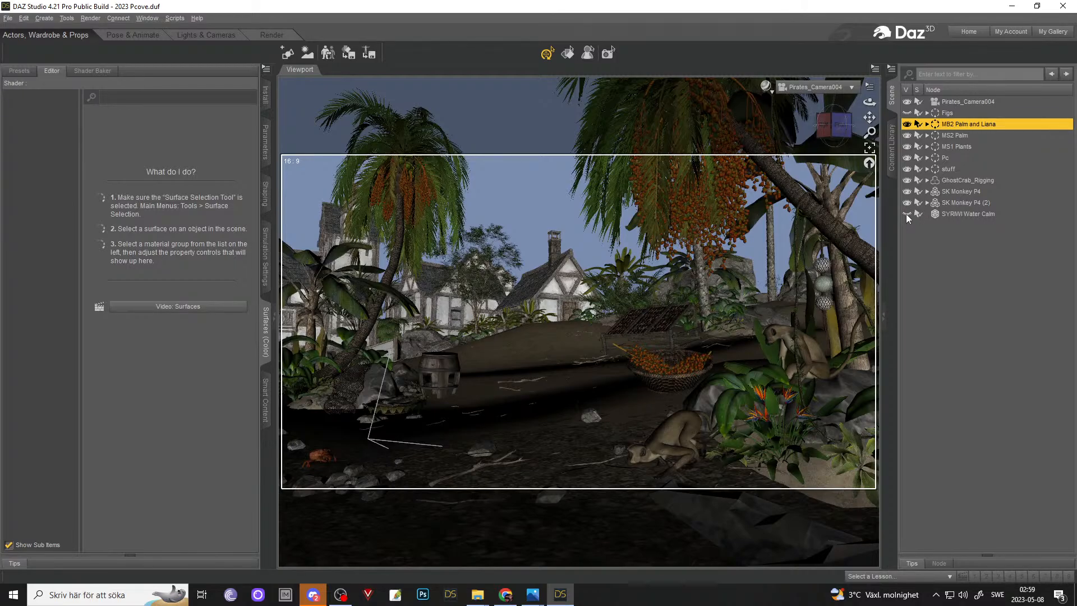
{"action": "left_click", "coordinate": [907, 214]}
- Switch to the Render activity and hide both SK Monkey P4 figures, GhostCrab_Rigging and the stuff group
{"action": "left_click", "coordinate": [269, 35]}
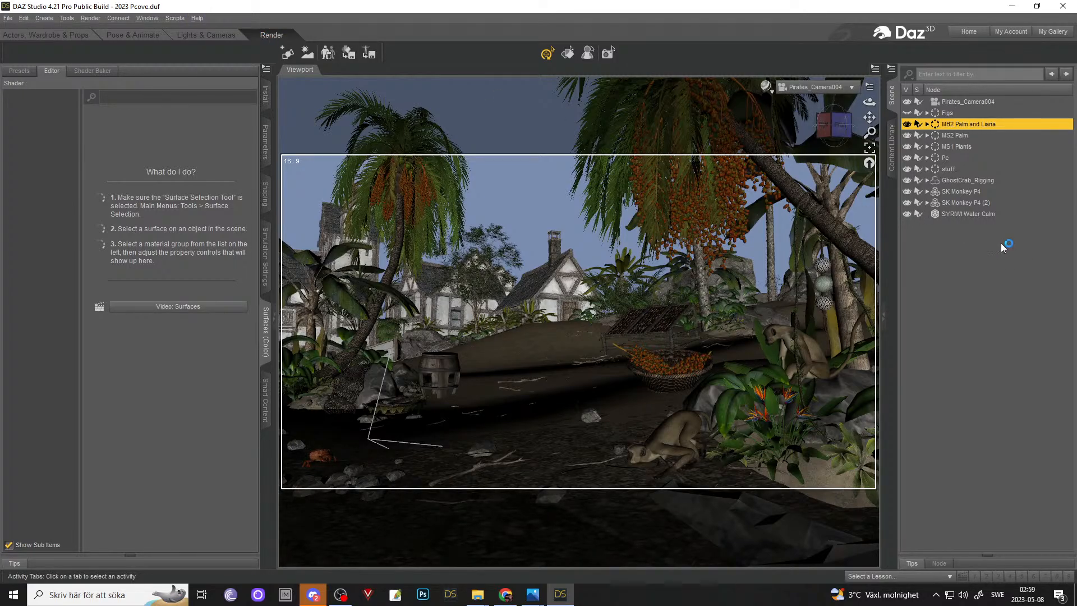
{"action": "left_click", "coordinate": [902, 204]}
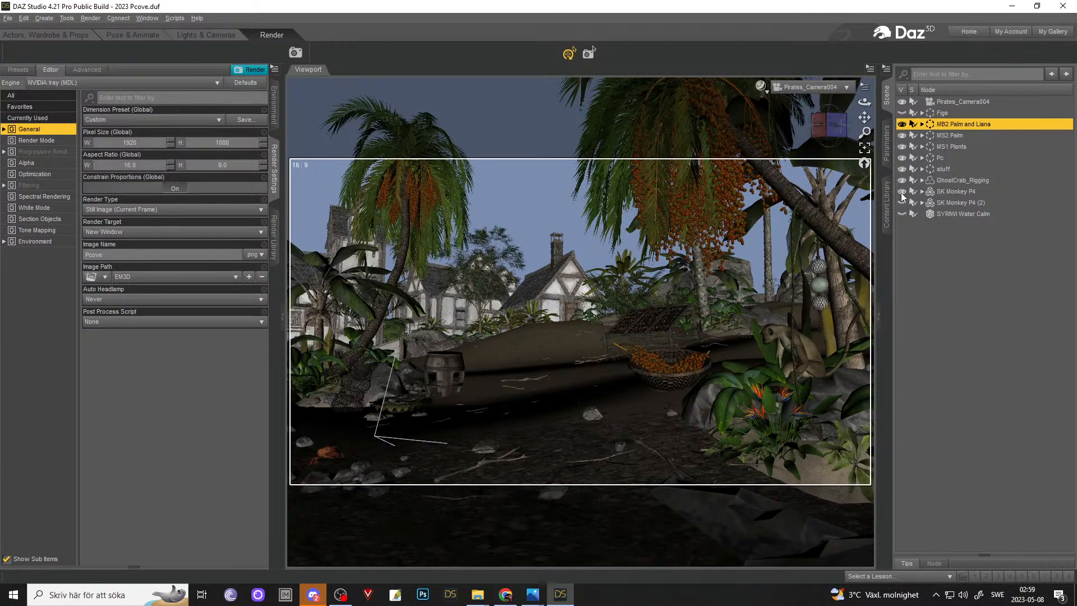
{"action": "left_click", "coordinate": [902, 191]}
{"action": "left_click", "coordinate": [902, 180]}
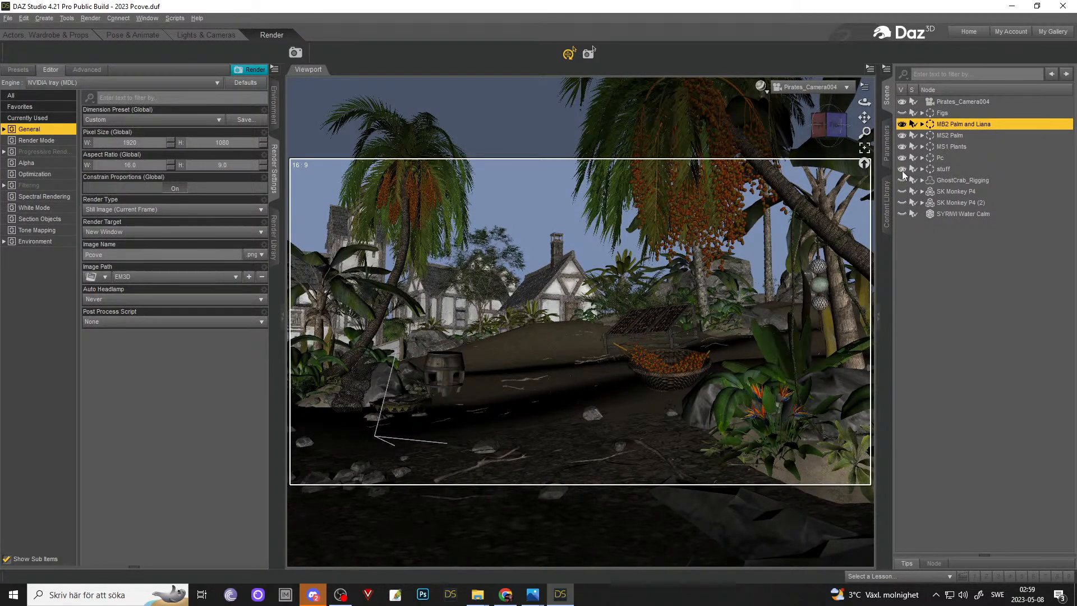
{"action": "left_click", "coordinate": [903, 168]}
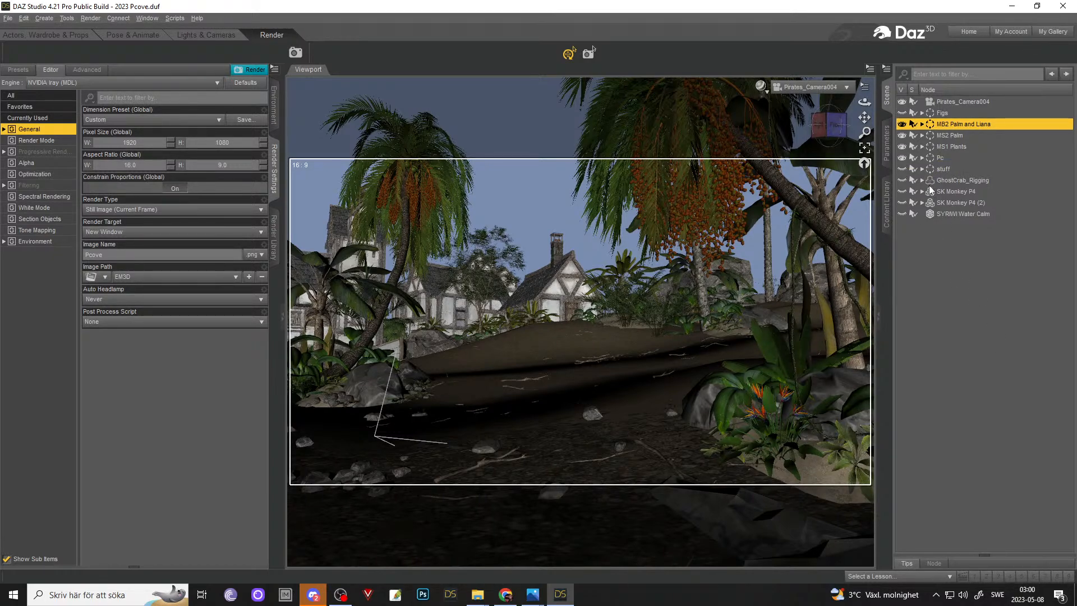
{"action": "left_click", "coordinate": [951, 295]}
- Bring up the Matte Fog options in the Environment render settings and preview the viewport in NVIDIA Iray
{"action": "left_click", "coordinate": [35, 241]}
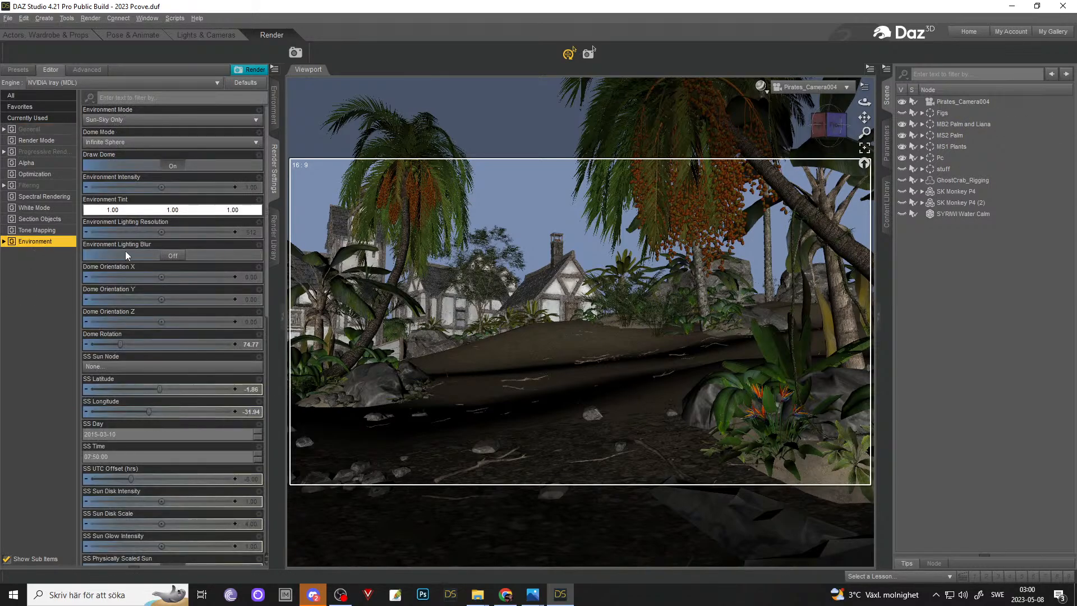
{"action": "scroll", "coordinate": [188, 384], "scroll_direction": "down", "scroll_amount": 5}
{"action": "scroll", "coordinate": [189, 384], "scroll_direction": "down", "scroll_amount": 4}
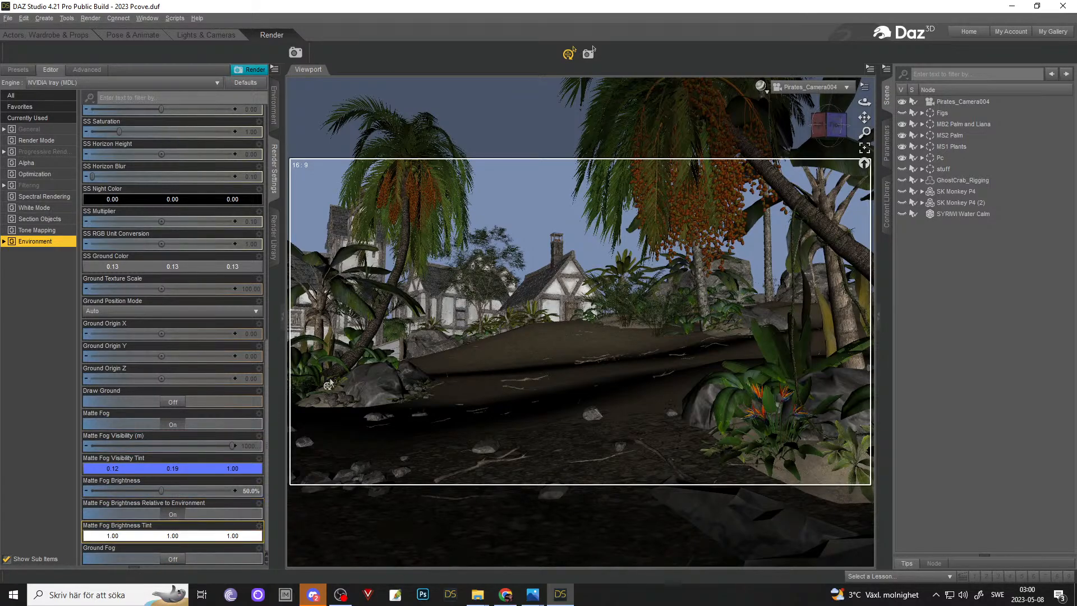
{"action": "left_click", "coordinate": [761, 86]}
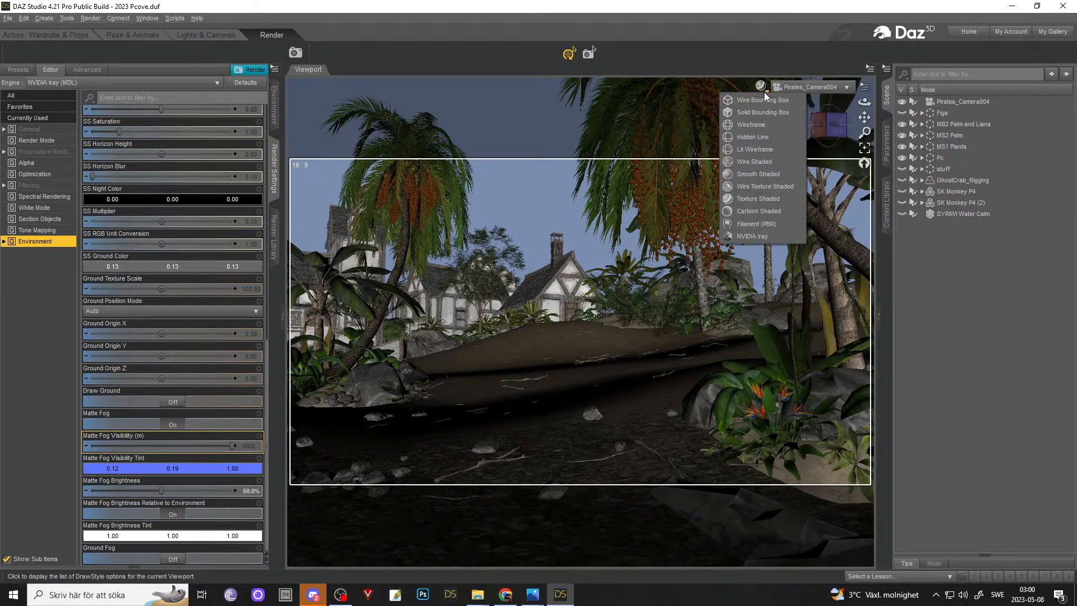
{"action": "left_click", "coordinate": [751, 233]}
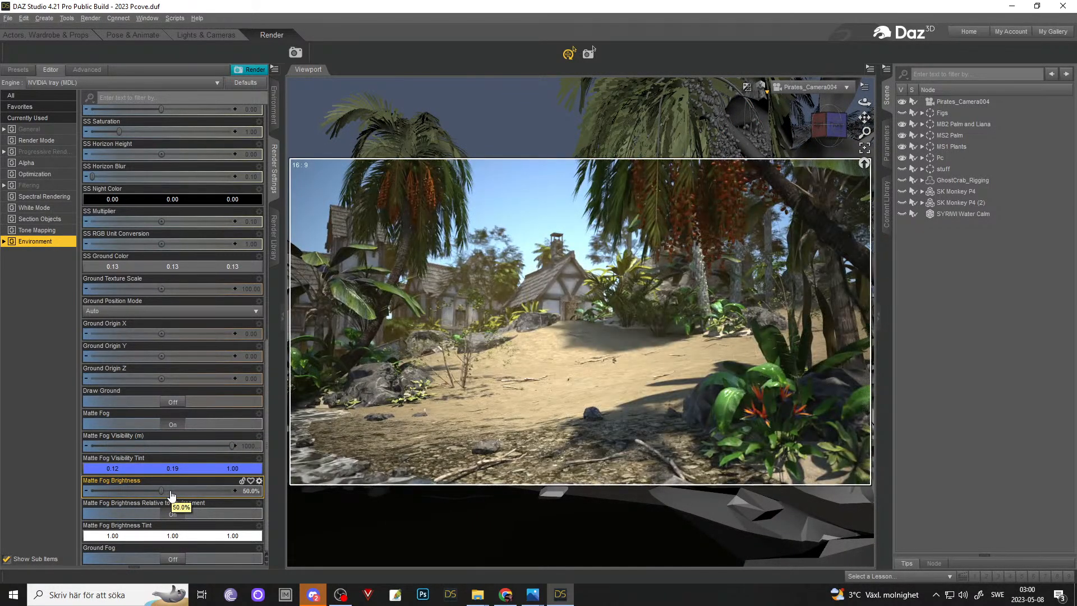
- Try Matte Fog Brightness at 100% and 0%, undo the last change, and set it to 44.2%
{"action": "left_click_drag", "start_coordinate": [171, 492], "coordinate": [236, 491]}
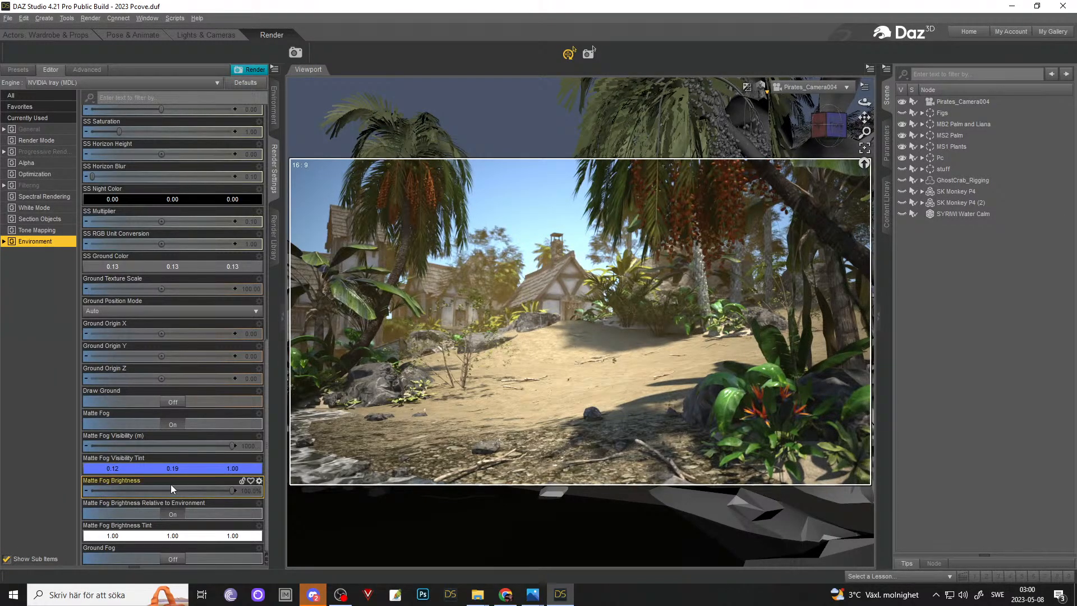
{"action": "left_click_drag", "start_coordinate": [170, 488], "coordinate": [54, 492]}
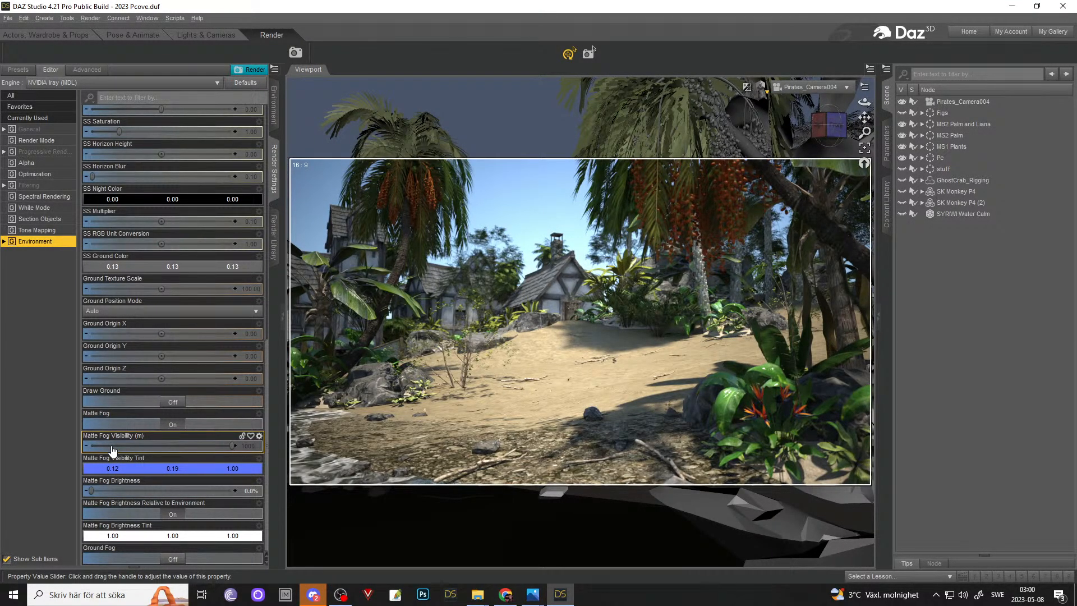
{"action": "key", "text": "ctrl+z"}
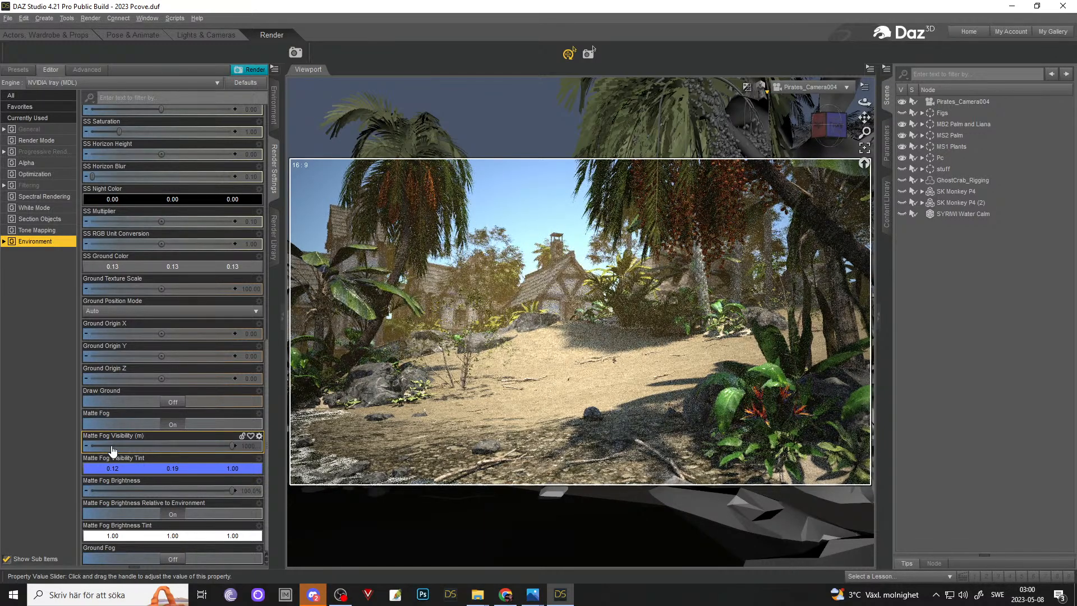
{"action": "left_click", "coordinate": [153, 489]}
{"action": "left_click_drag", "start_coordinate": [153, 489], "coordinate": [152, 490]}
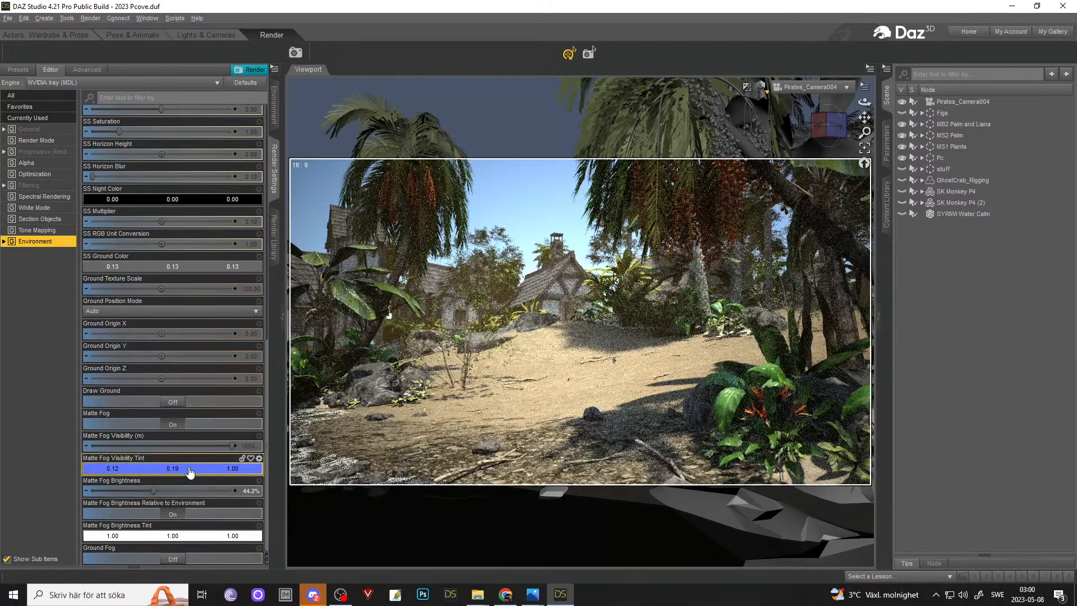
- Try Matte Fog Visibility at 0, 1235.06 and the maximum, ending at 637.45 m
{"action": "left_click_drag", "start_coordinate": [230, 446], "coordinate": [50, 445]}
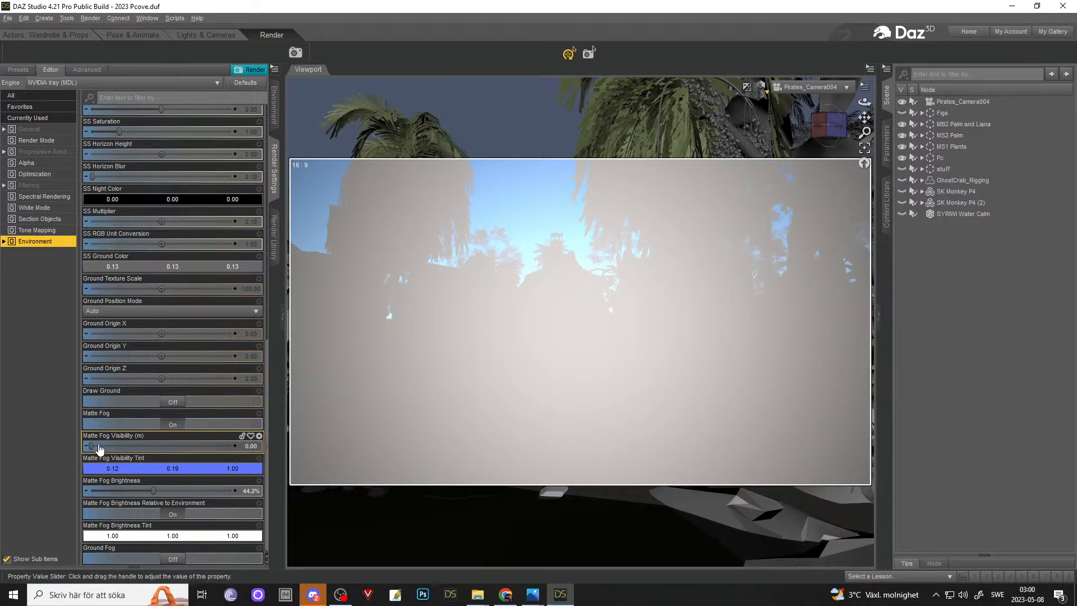
{"action": "mouse_move", "coordinate": [99, 449]}
{"action": "mouse_move", "coordinate": [100, 447]}
{"action": "left_mouse_down"}
{"action": "mouse_move", "coordinate": [119, 445]}
{"action": "mouse_move", "coordinate": [108, 444]}
{"action": "left_mouse_up"}
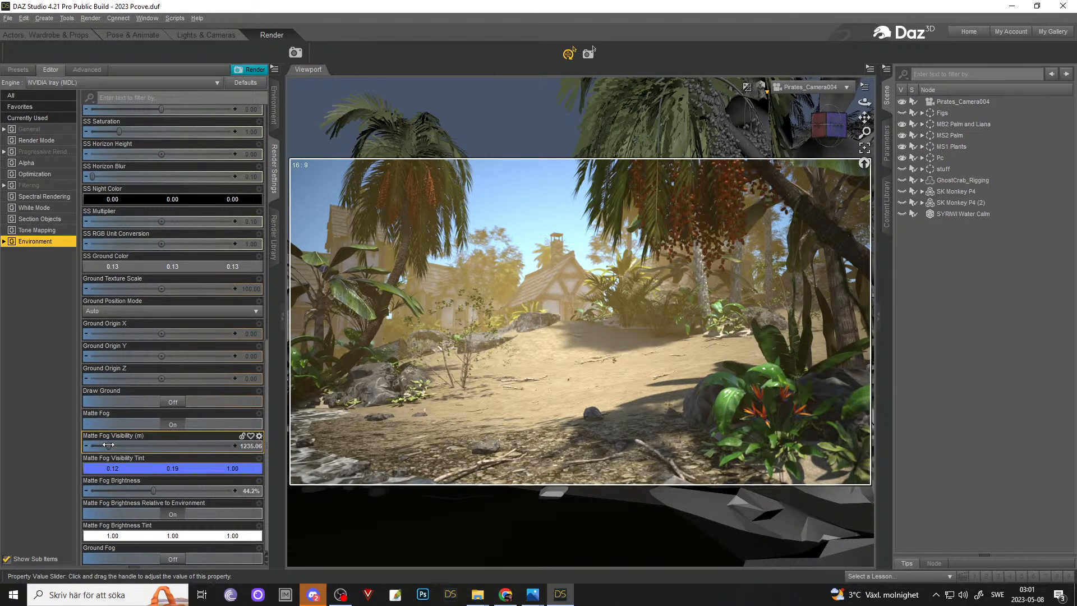
{"action": "left_click_drag", "start_coordinate": [109, 445], "coordinate": [289, 448]}
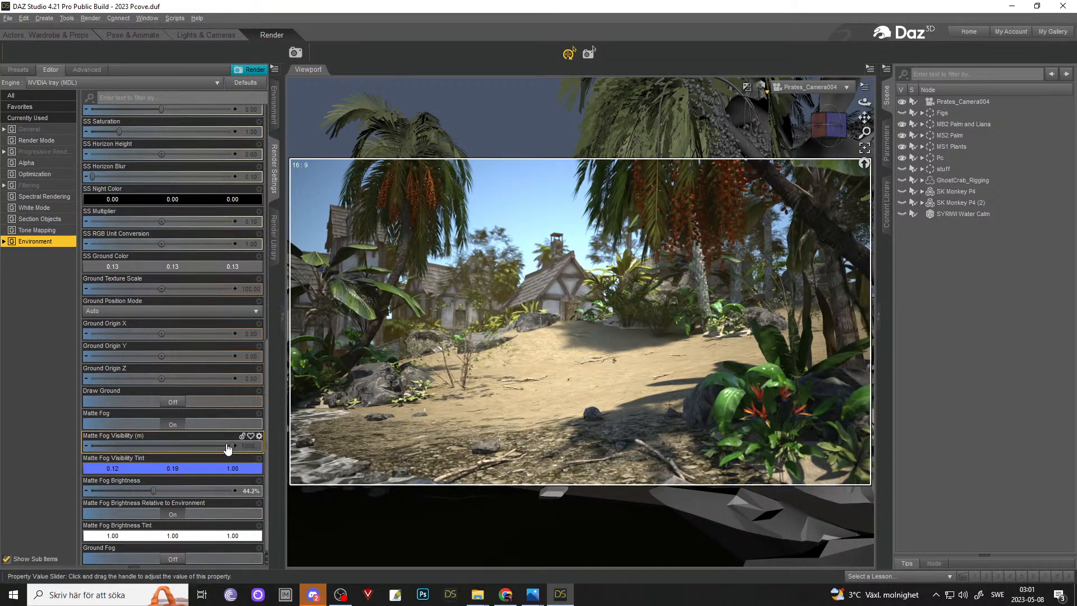
{"action": "left_click_drag", "start_coordinate": [228, 447], "coordinate": [100, 441]}
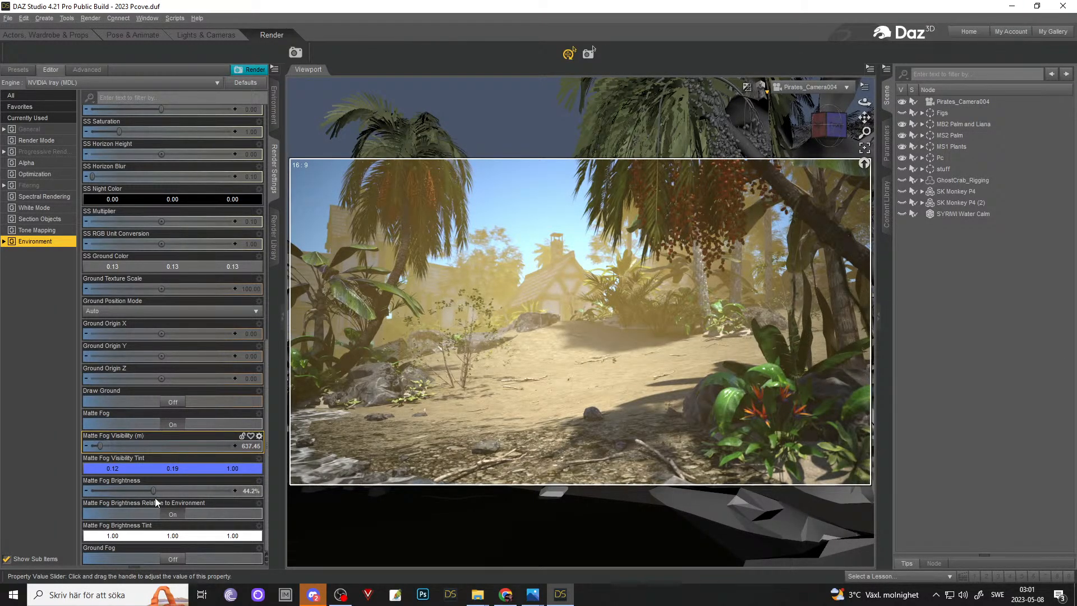
- Try Matte Fog Brightness at 93.6% and 0% with visibility at 0, and undo these three changes
{"action": "left_click_drag", "start_coordinate": [153, 491], "coordinate": [223, 492]}
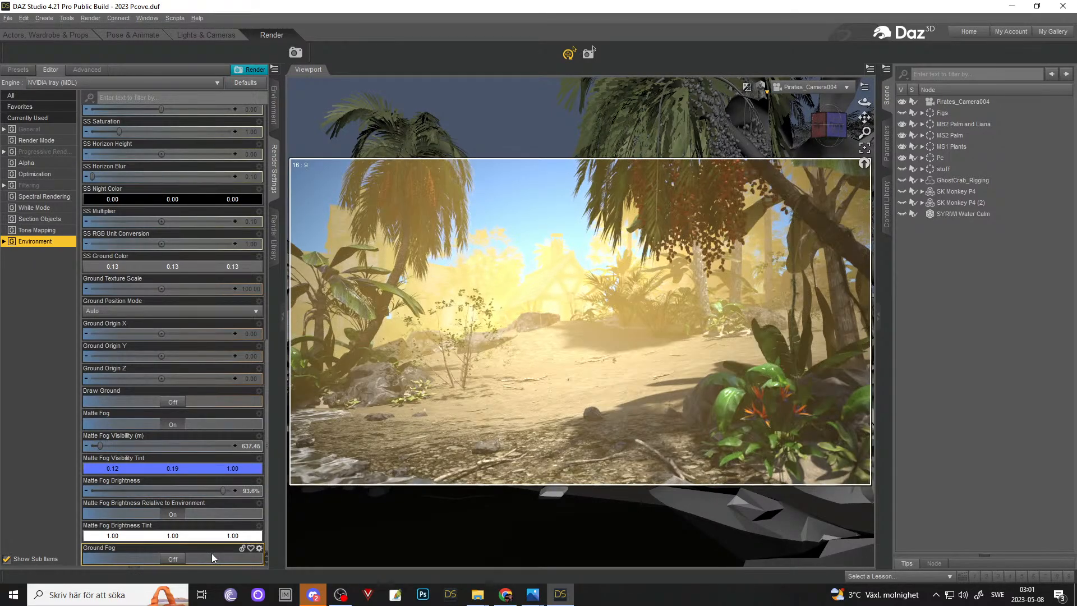
{"action": "left_click_drag", "start_coordinate": [220, 492], "coordinate": [89, 490]}
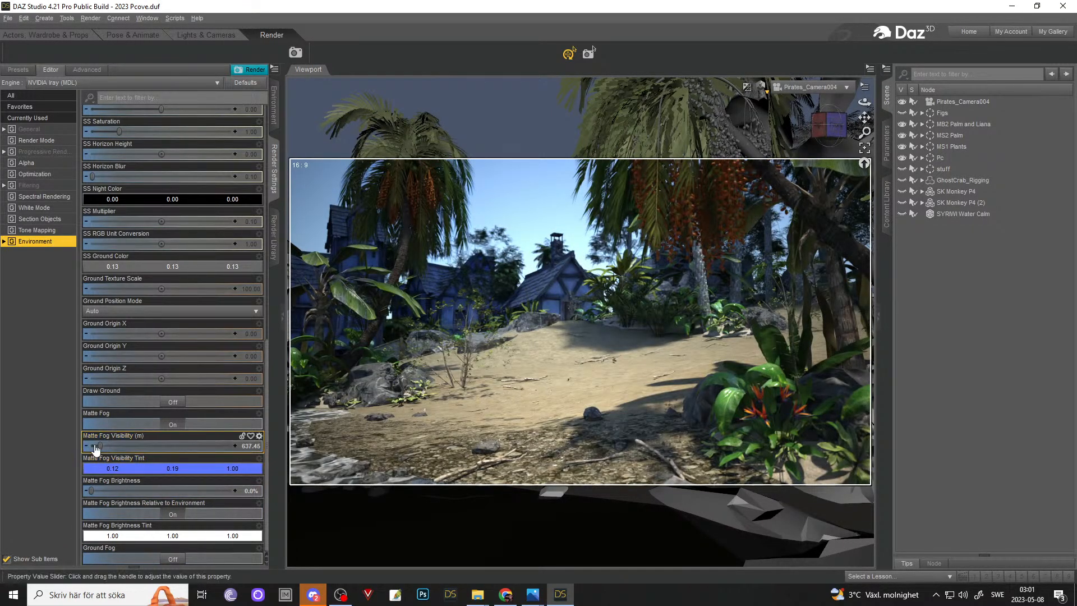
{"action": "left_click_drag", "start_coordinate": [100, 445], "coordinate": [90, 445]}
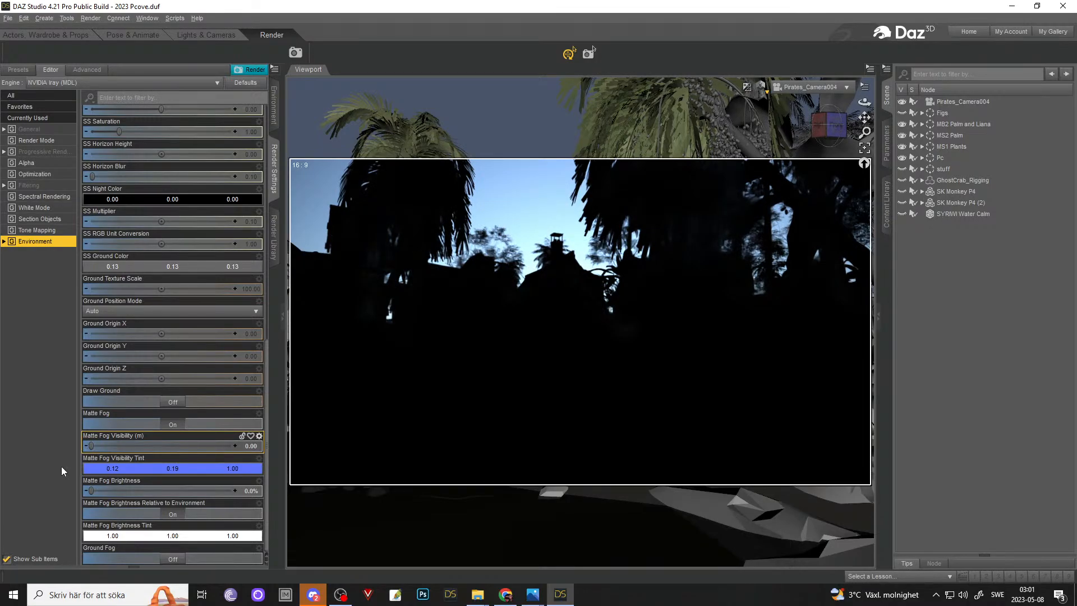
{"action": "key", "text": "ctrl+z"}
{"action": "key", "text": "ctrl+z"}
{"action": "key", "text": "ctrl+z"}
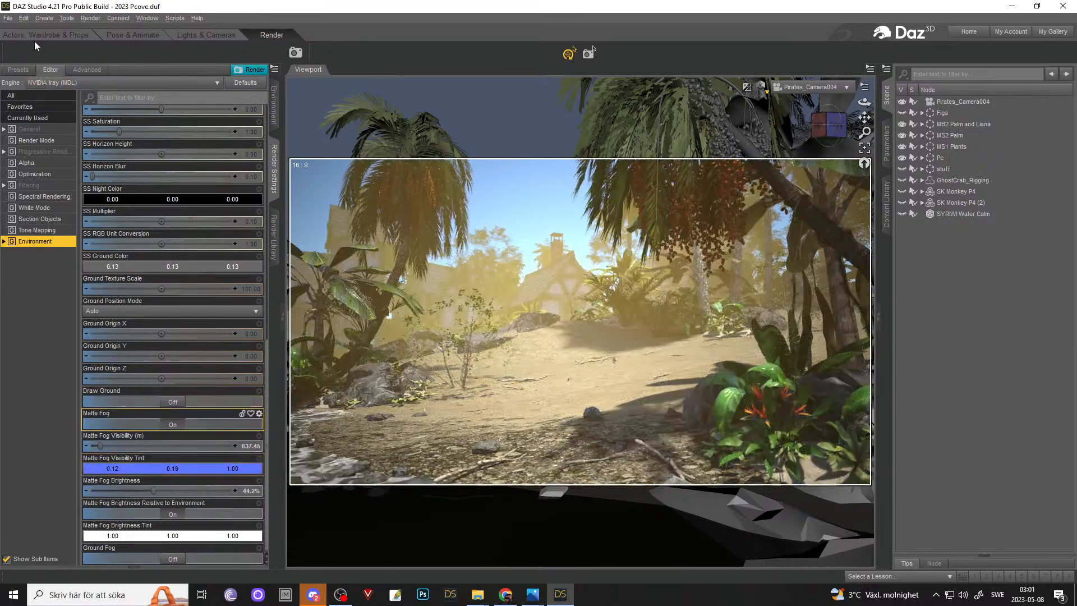
- Undo the remaining Matte Fog Visibility and Brightness changes back to the 50% brightness setting
{"action": "left_click", "coordinate": [23, 18]}
{"action": "left_click", "coordinate": [68, 31]}
{"action": "left_click", "coordinate": [23, 18]}
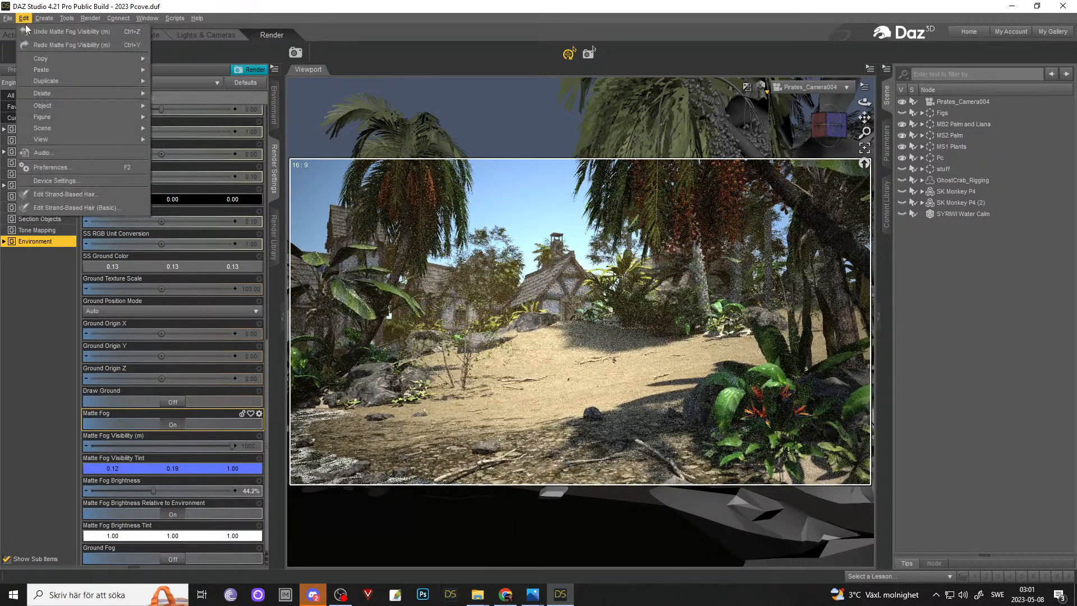
{"action": "left_click", "coordinate": [27, 29]}
{"action": "left_click", "coordinate": [23, 18]}
{"action": "left_click", "coordinate": [30, 31]}
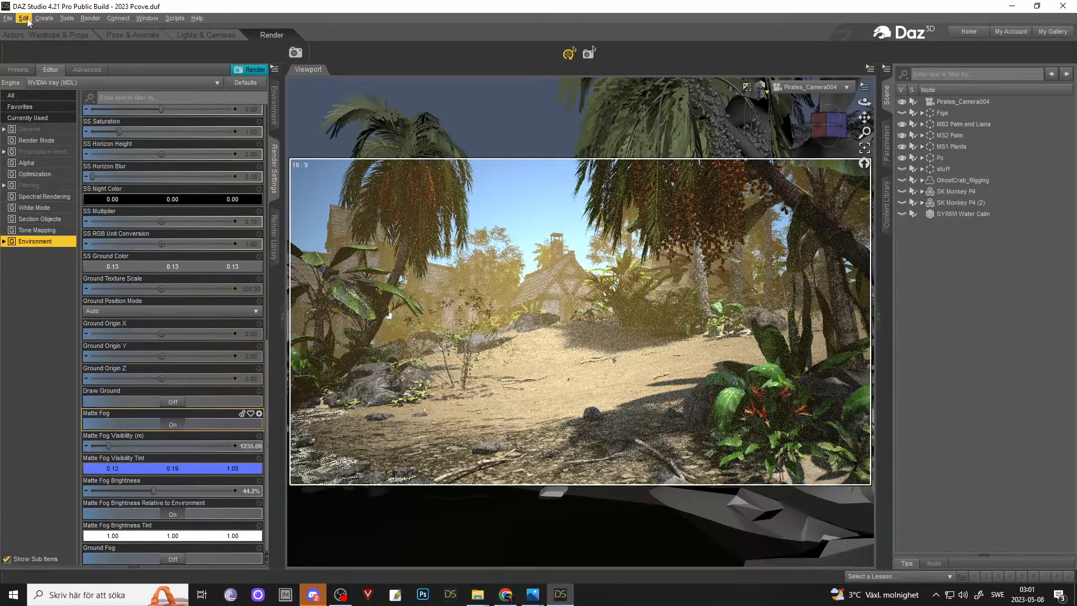
{"action": "left_click", "coordinate": [25, 18]}
{"action": "left_click", "coordinate": [30, 31]}
{"action": "left_click", "coordinate": [25, 18]}
{"action": "left_click", "coordinate": [29, 32]}
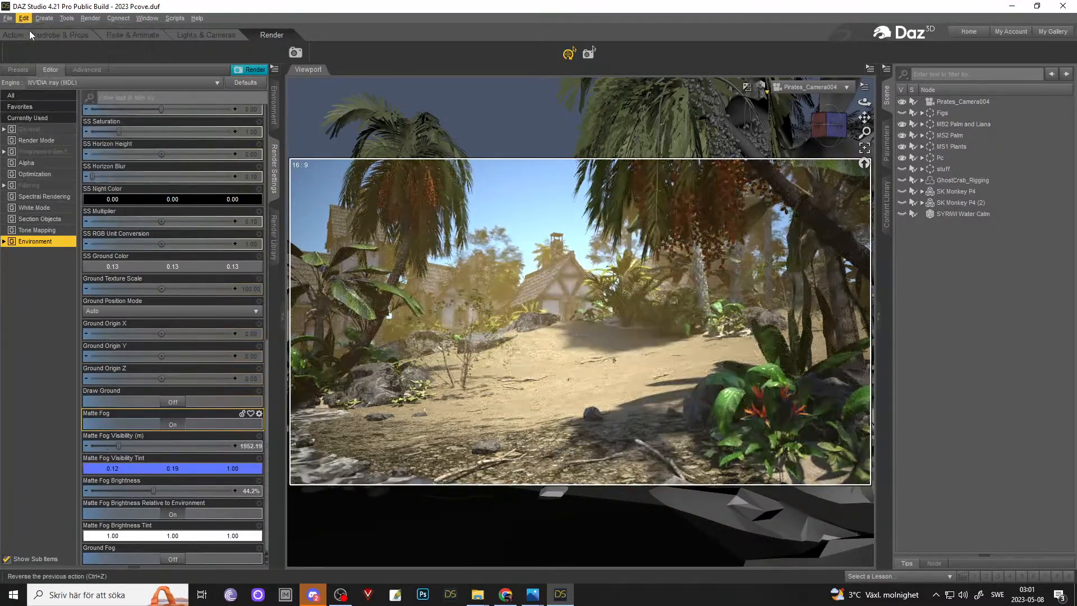
{"action": "left_click", "coordinate": [24, 18]}
{"action": "left_click", "coordinate": [26, 31]}
{"action": "left_click", "coordinate": [24, 19]}
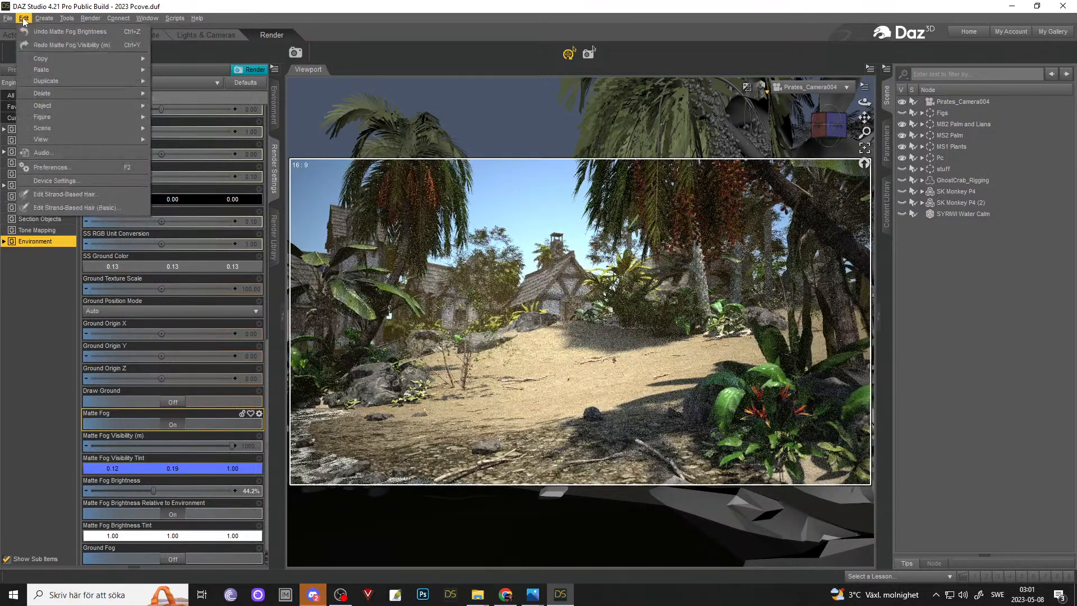
{"action": "left_click", "coordinate": [25, 30]}
{"action": "left_click", "coordinate": [24, 18]}
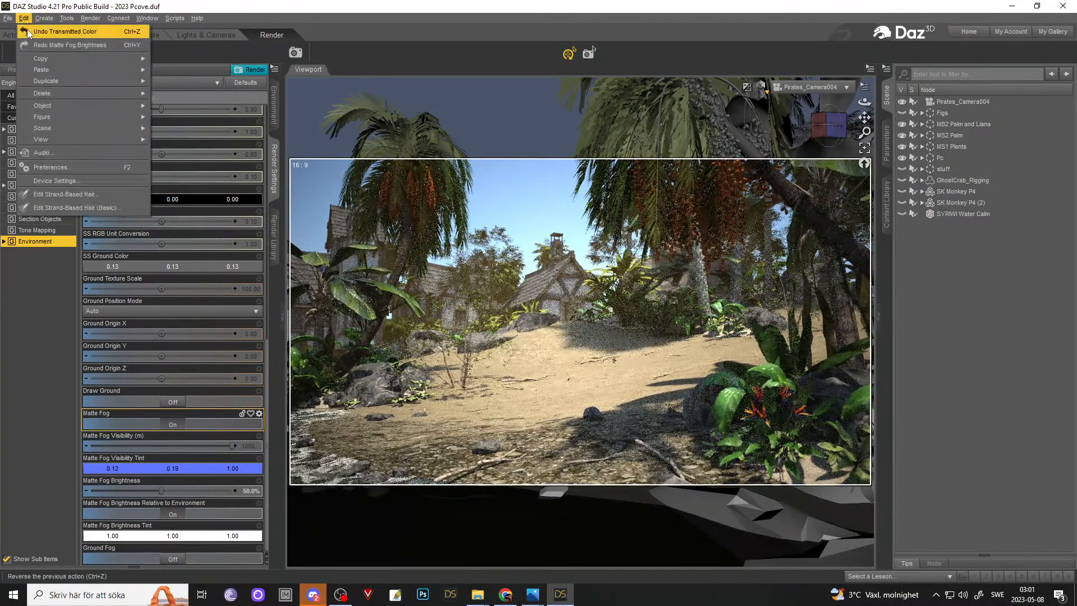
{"action": "left_click", "coordinate": [302, 19]}
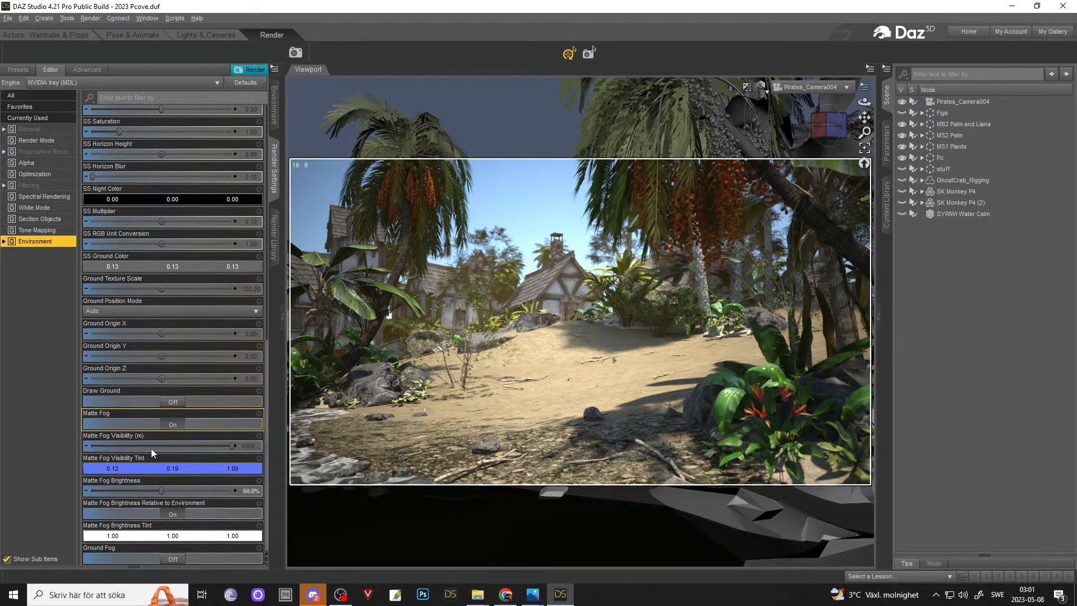
- Set the Matte Fog Visibility Tint to magenta (1.00, 0.029, 0.86)
{"action": "left_click", "coordinate": [202, 471]}
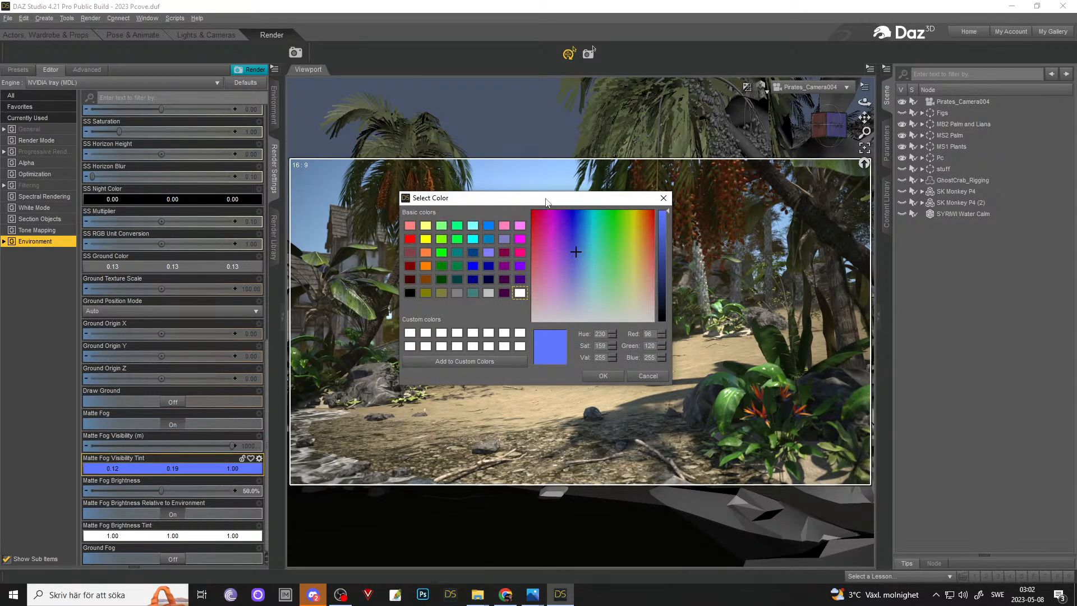
{"action": "left_click_drag", "start_coordinate": [547, 200], "coordinate": [206, 146]}
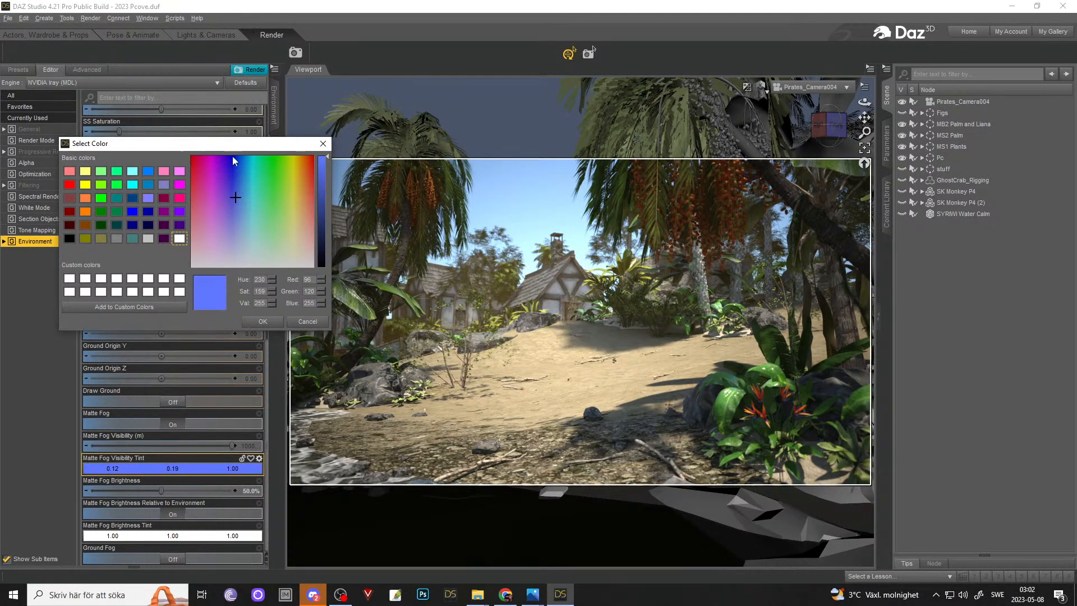
{"action": "left_click", "coordinate": [210, 177]}
{"action": "left_click", "coordinate": [262, 322]}
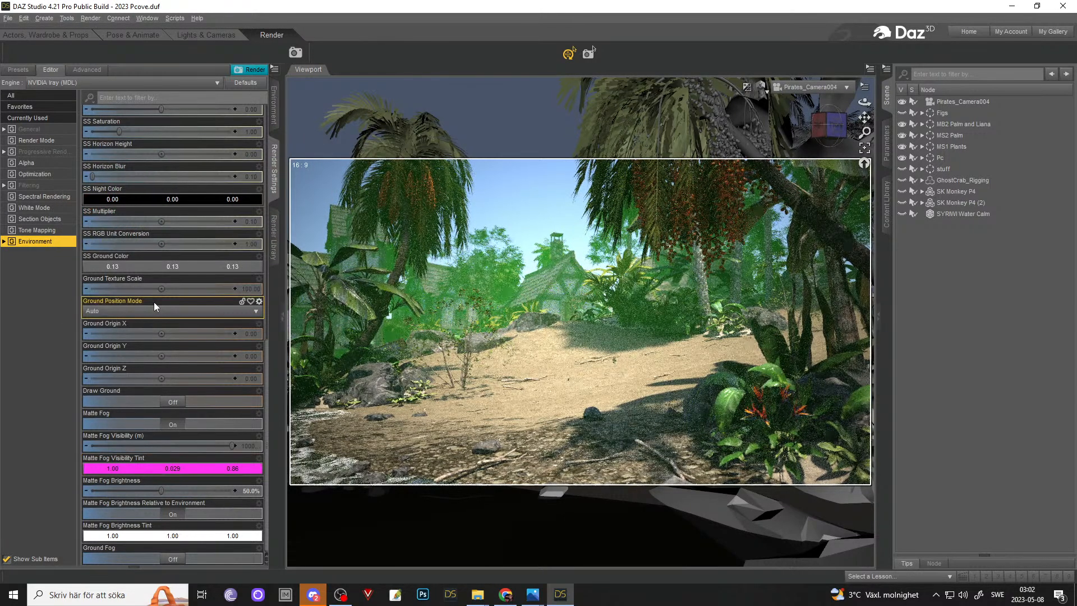
- Try the Matte Fog Visibility Tint at yellow (1.00, 0.71, 0.051) and red (1.00, 0.0050, 0.0050)
{"action": "left_click", "coordinate": [210, 470]}
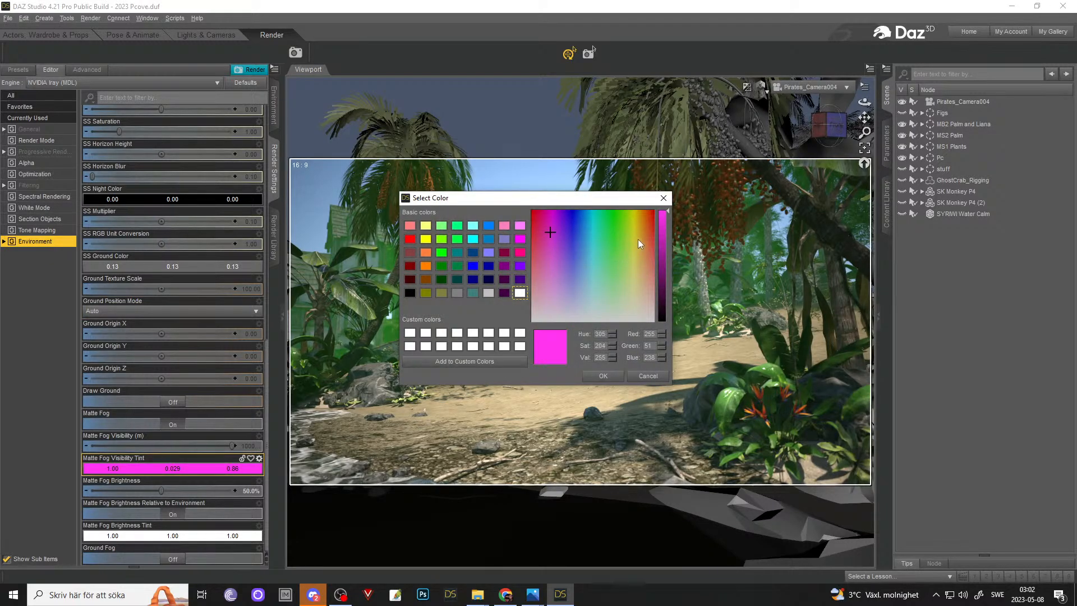
{"action": "left_click", "coordinate": [638, 239]}
{"action": "left_click", "coordinate": [603, 376]}
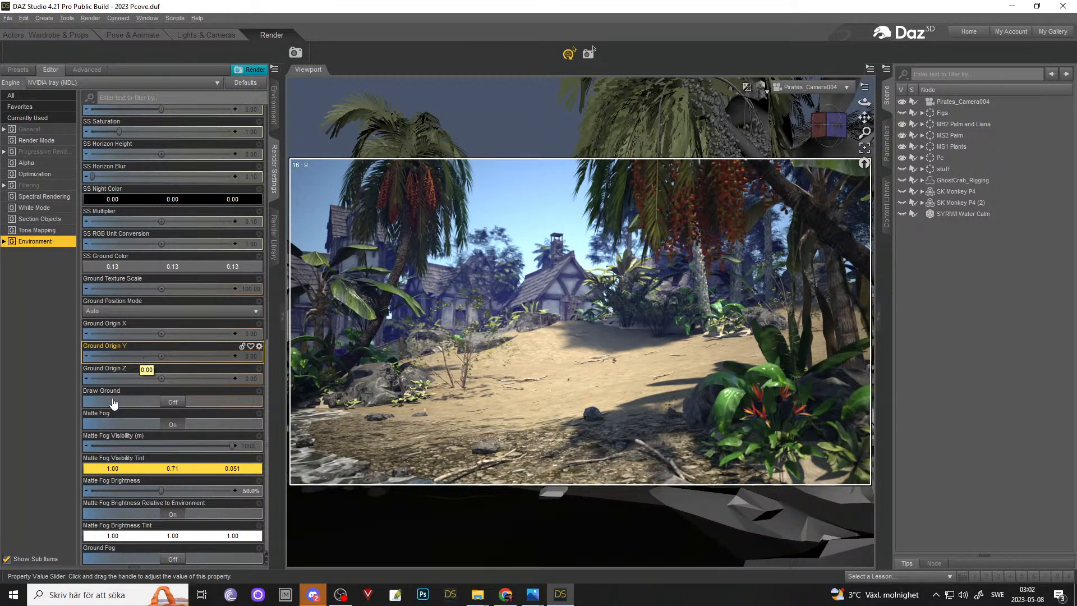
{"action": "left_click", "coordinate": [140, 470]}
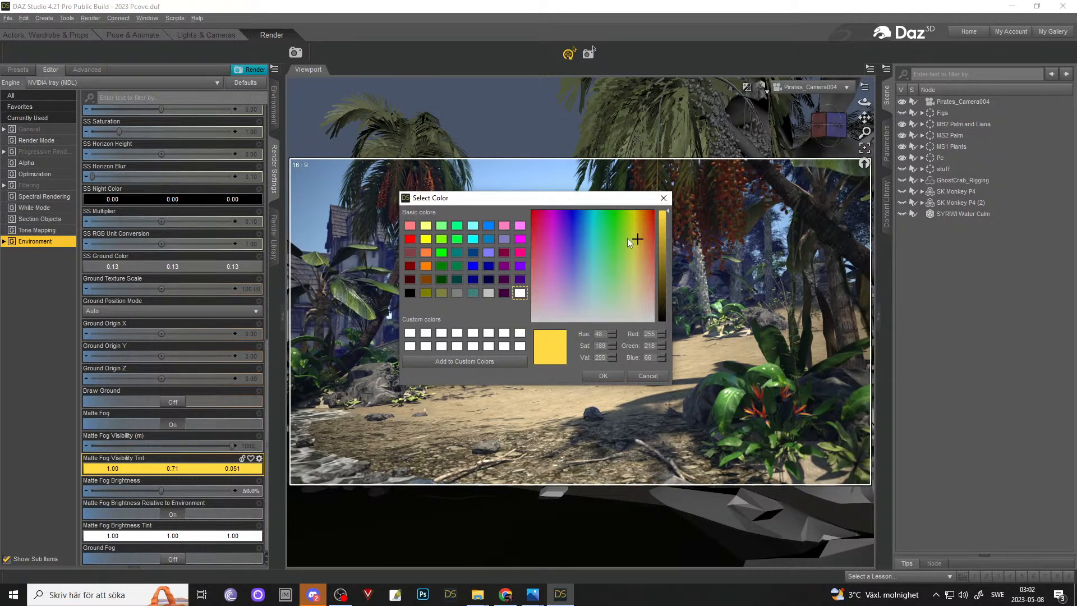
{"action": "left_click_drag", "start_coordinate": [651, 225], "coordinate": [655, 220]}
{"action": "left_click", "coordinate": [603, 375]}
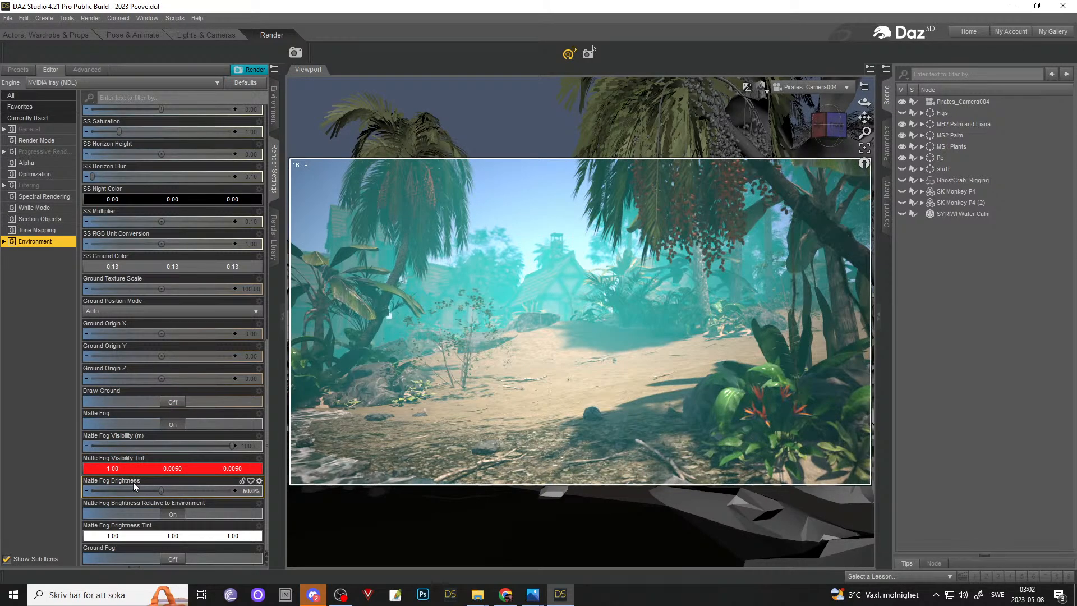
- Try a pale cyan Matte Fog Visibility Tint (0.78, 1.00, 0.99)
{"action": "left_click", "coordinate": [135, 469]}
{"action": "mouse_move", "coordinate": [596, 313]}
{"action": "left_mouse_down"}
{"action": "mouse_move", "coordinate": [603, 298]}
{"action": "mouse_move", "coordinate": [594, 308]}
{"action": "left_mouse_up"}
{"action": "left_click", "coordinate": [603, 375]}
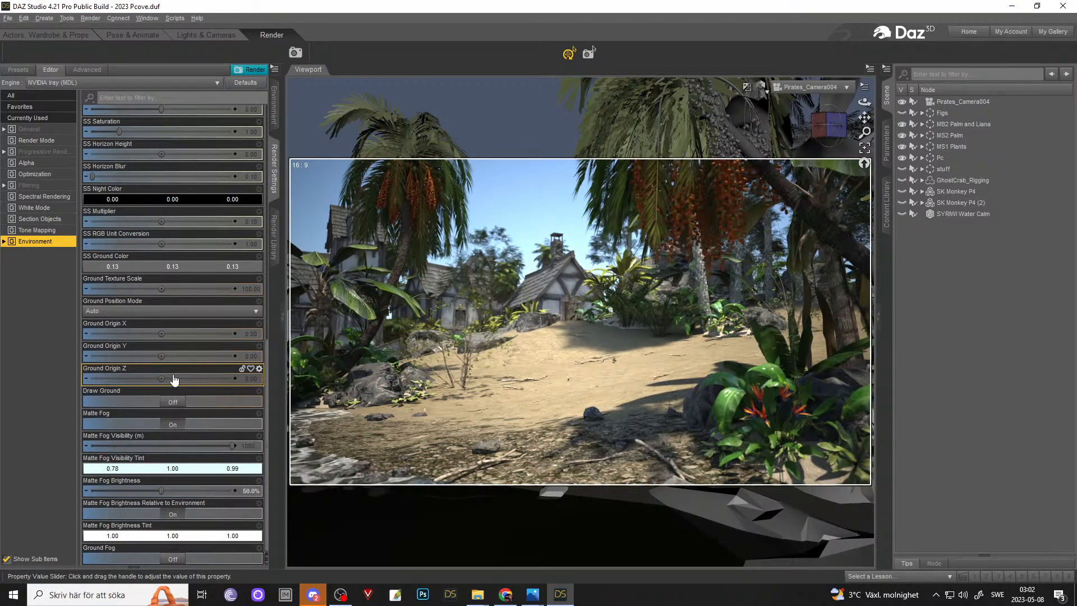
- Undo the Matte Fog Visibility Tint changes back to the blue tint (0.12, 0.19, 1.00)
{"action": "key", "text": "ctrl+z"}
{"action": "key", "text": "ctrl+z"}
{"action": "key", "text": "ctrl+z"}
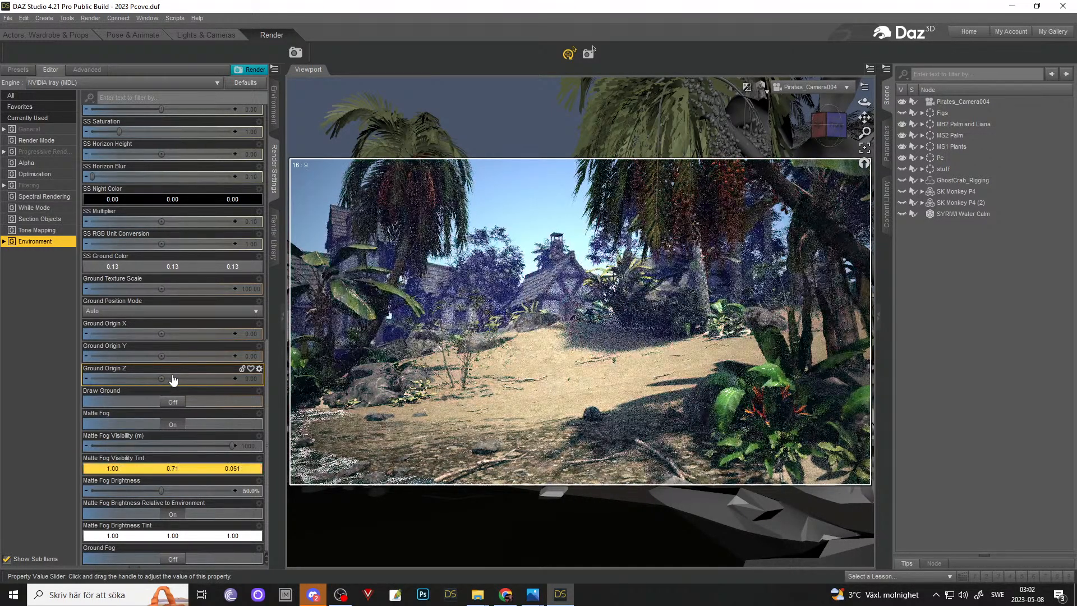
{"action": "key", "text": "ctrl+z"}
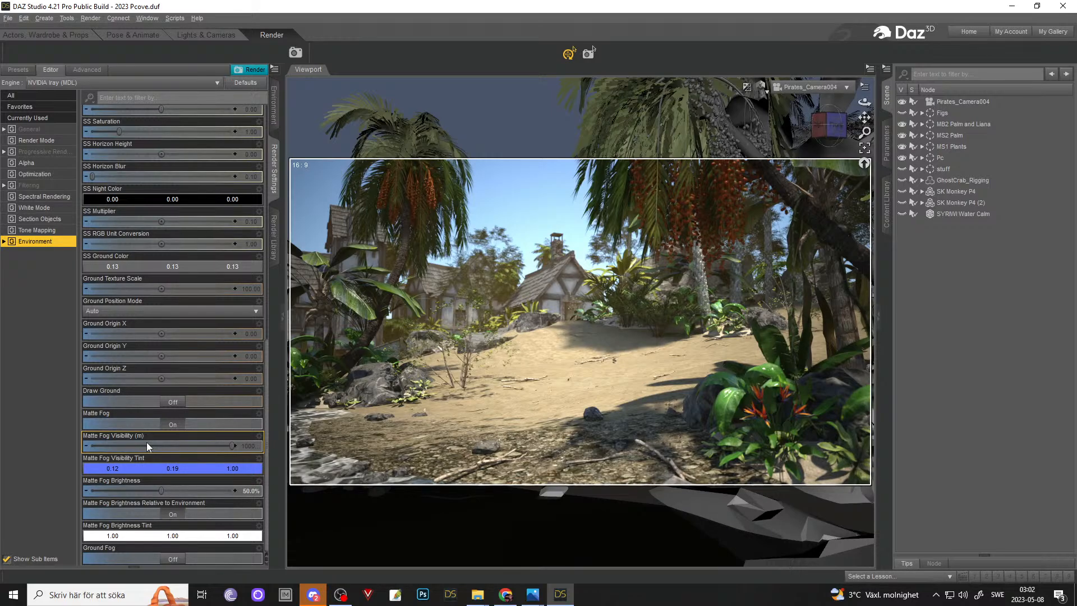
- Change the viewport draw style from the Iray preview to a textured, non-Iray shaded display
{"action": "left_click", "coordinate": [763, 89]}
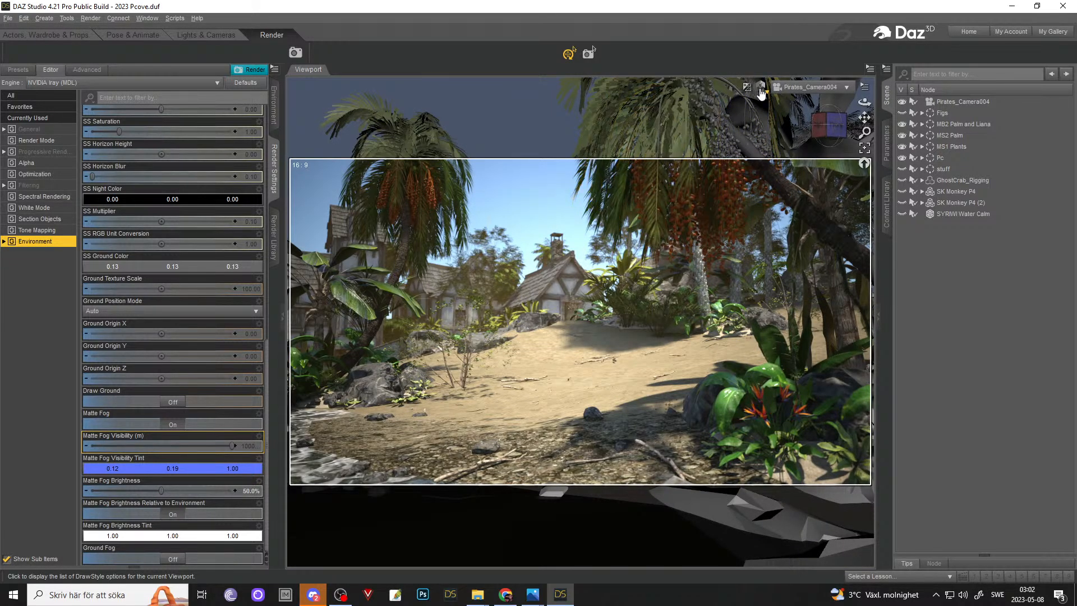
{"action": "left_click", "coordinate": [755, 193]}
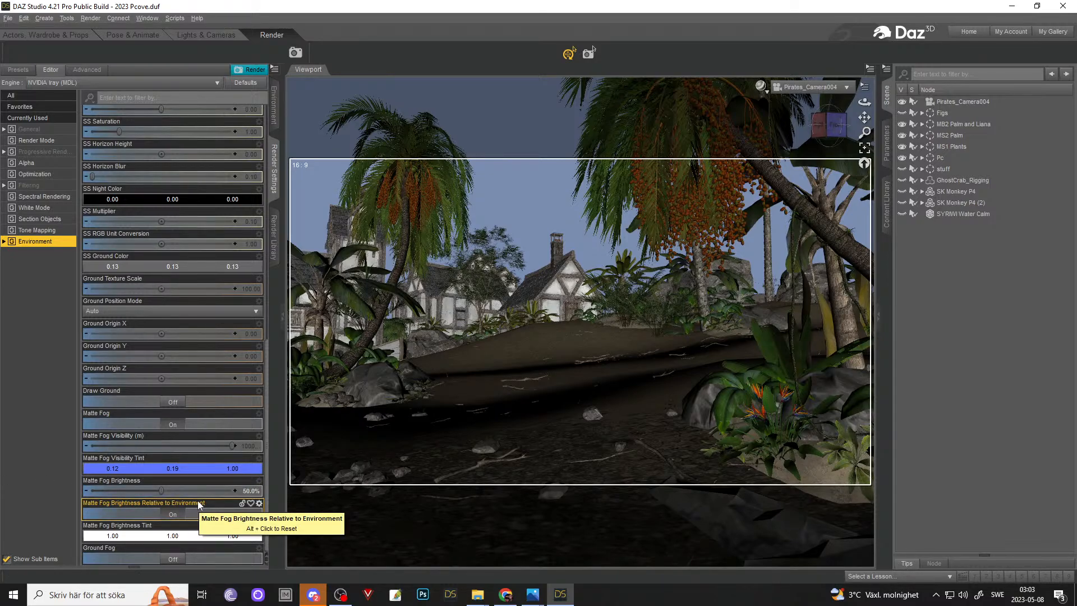
- Review the render settings for Environment, Tone Mapping, Progressive Rendering and Filtering
{"action": "scroll", "coordinate": [164, 455], "scroll_direction": "up", "scroll_amount": 7}
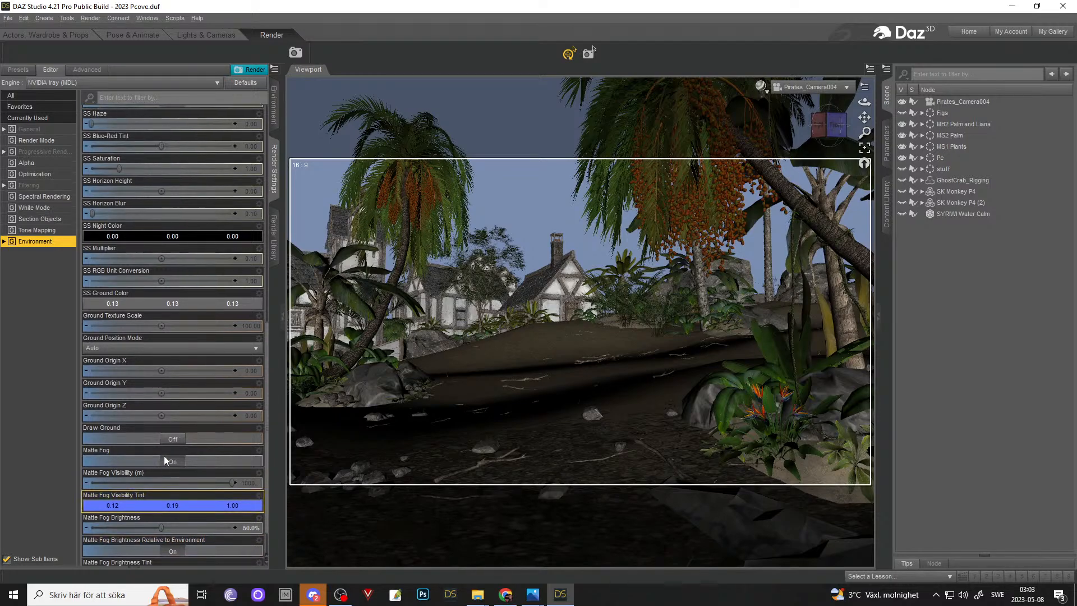
{"action": "scroll", "coordinate": [164, 456], "scroll_direction": "down", "scroll_amount": 3}
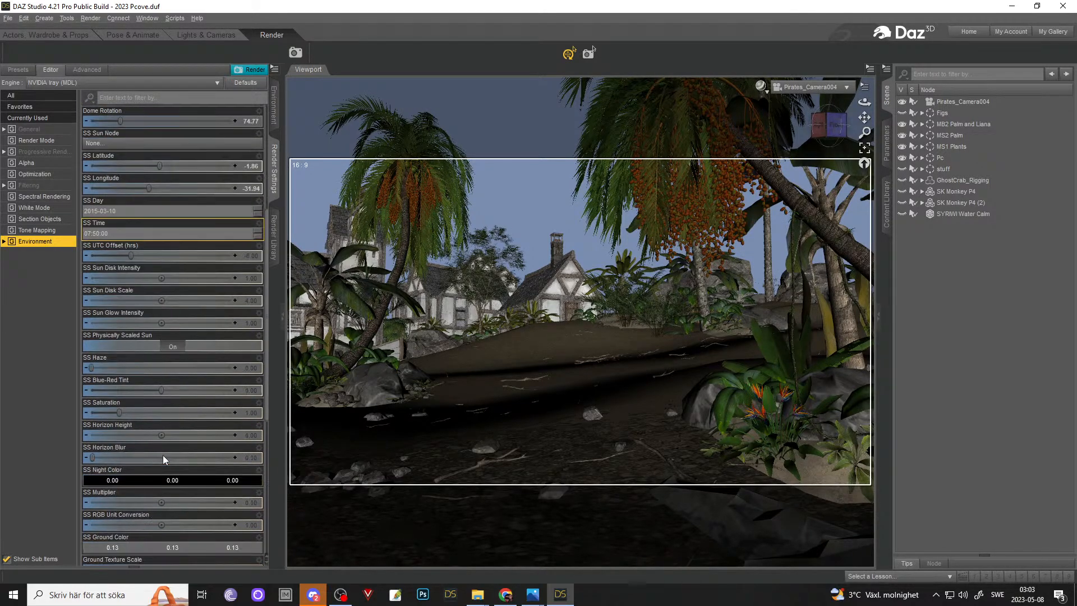
{"action": "scroll", "coordinate": [163, 455], "scroll_direction": "up", "scroll_amount": 1}
{"action": "scroll", "coordinate": [163, 456], "scroll_direction": "down", "scroll_amount": 8}
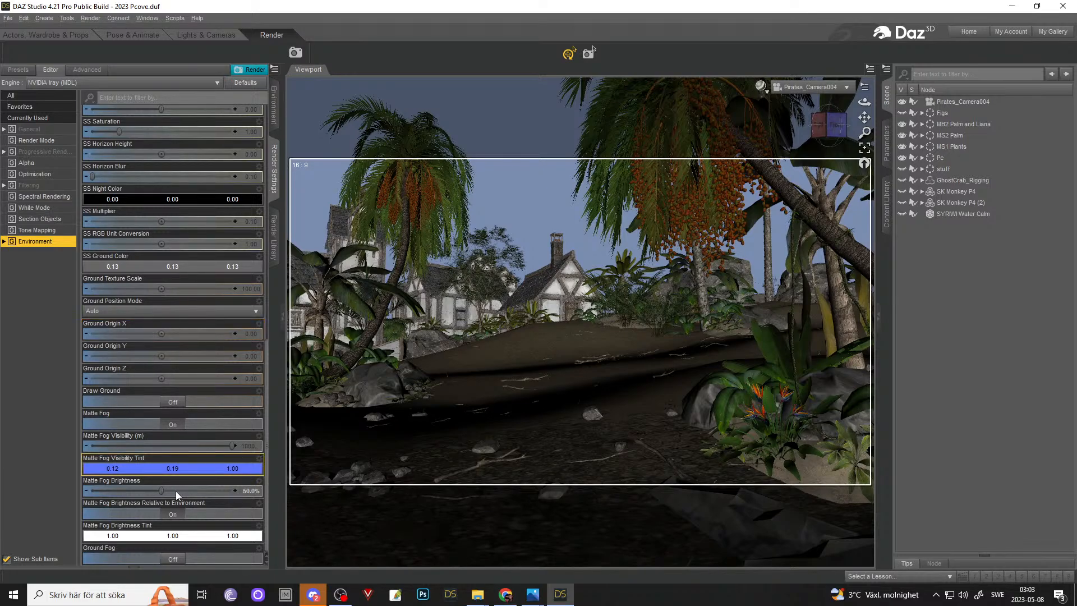
{"action": "scroll", "coordinate": [183, 297], "scroll_direction": "up", "scroll_amount": 3}
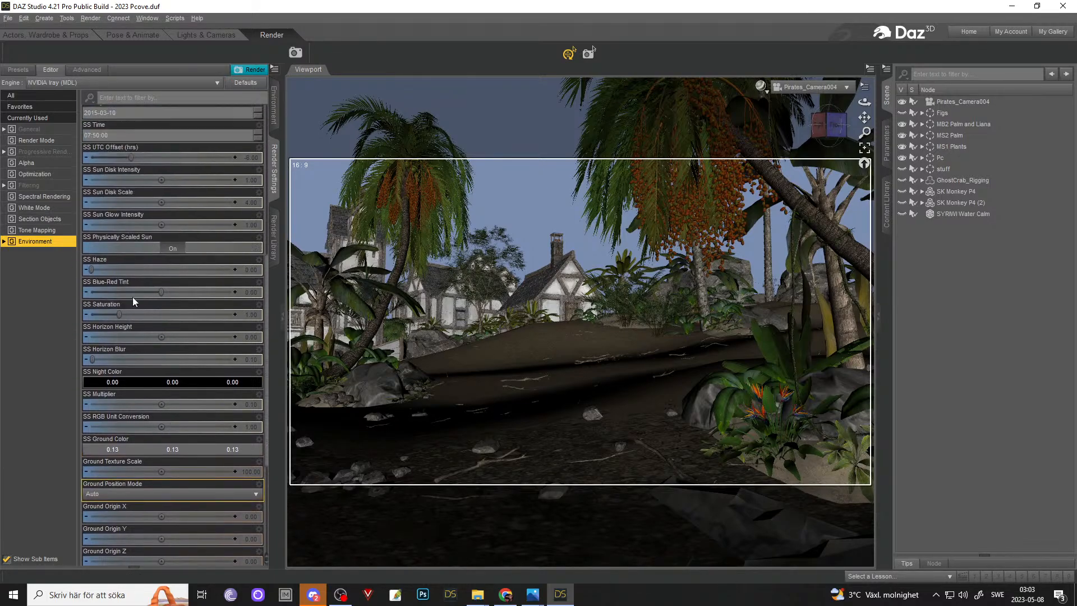
{"action": "left_click", "coordinate": [43, 185]}
{"action": "left_click", "coordinate": [40, 230]}
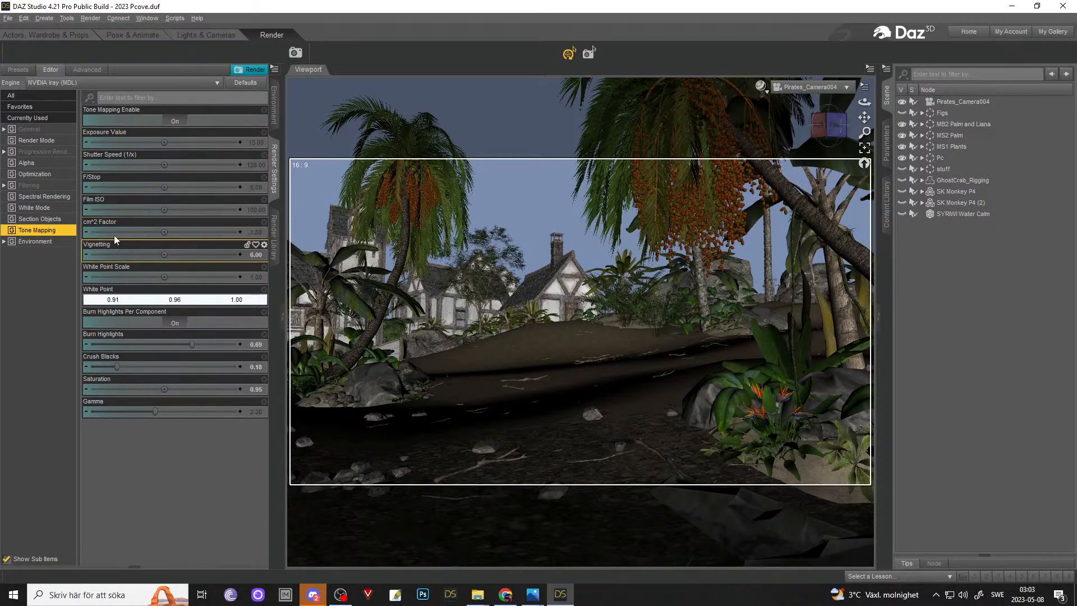
{"action": "left_click", "coordinate": [48, 152]}
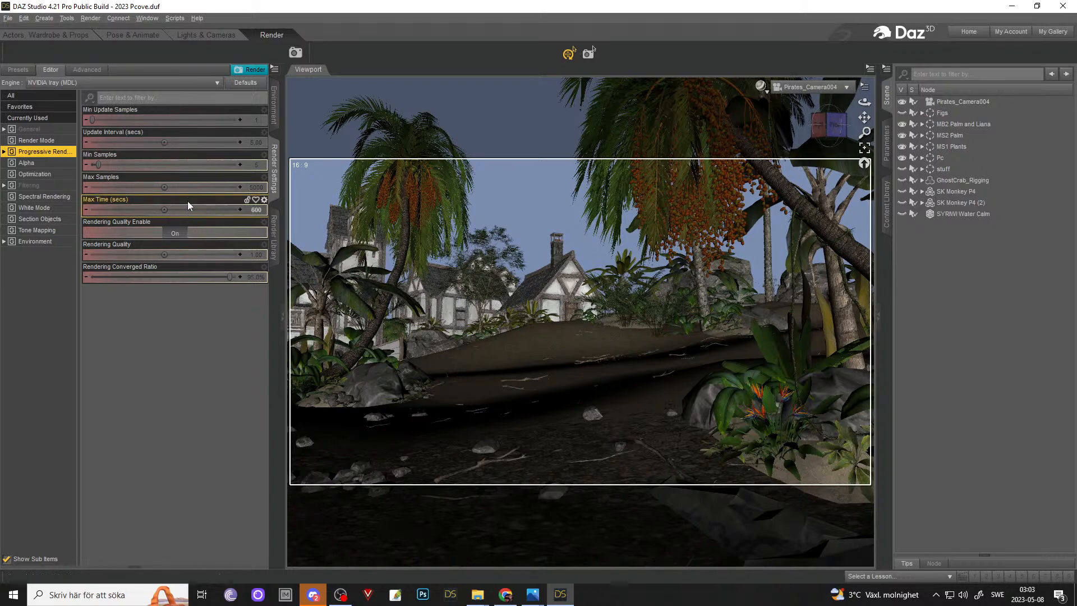
{"action": "left_click", "coordinate": [54, 188]}
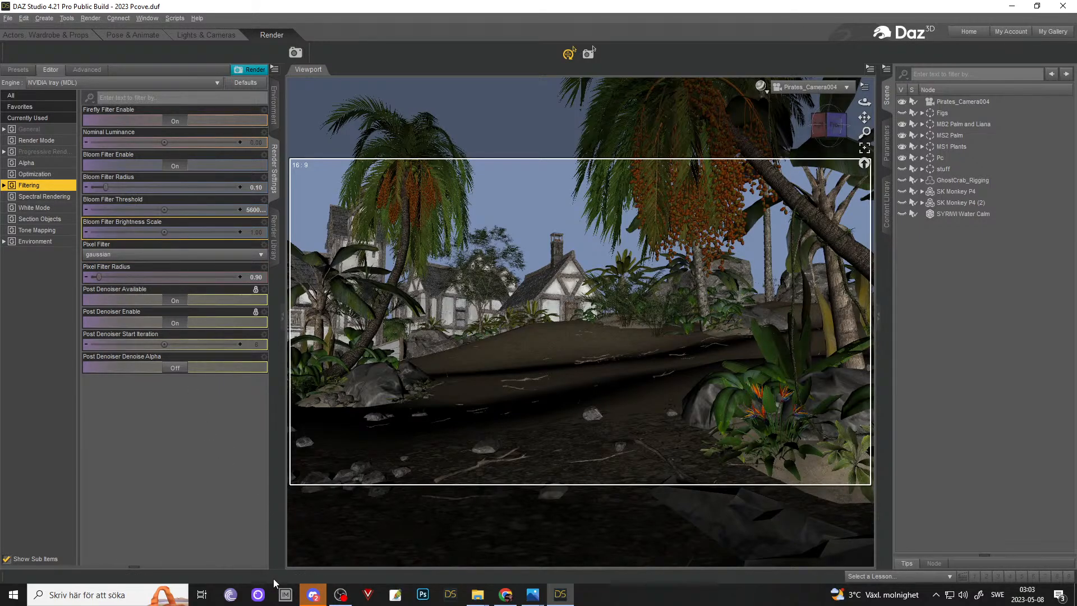
- Switch to OBS Studio and transition the program output to the Stream End scene
{"action": "left_click", "coordinate": [340, 594]}
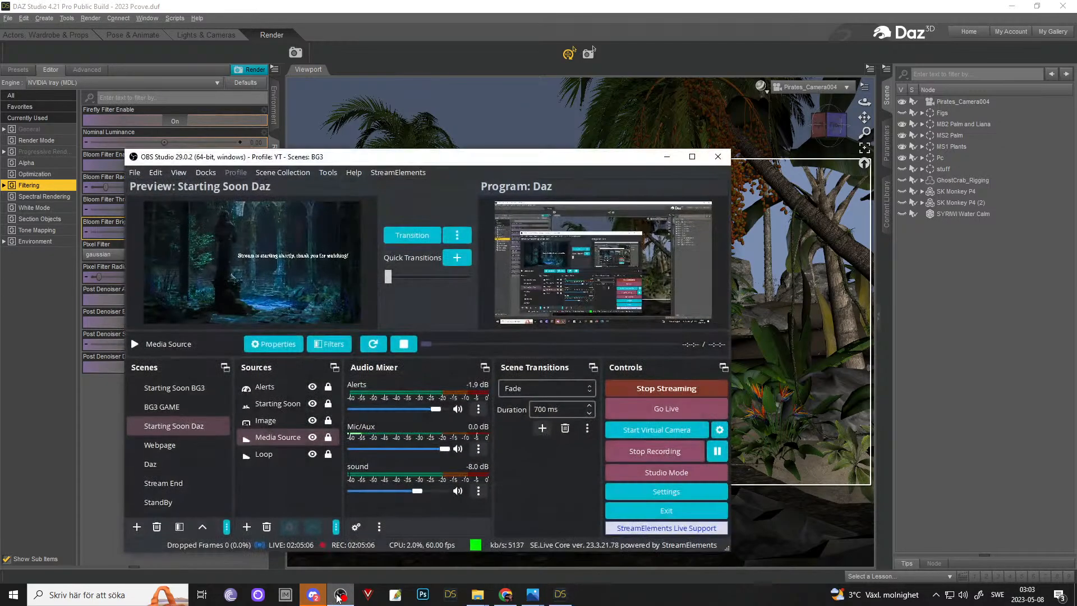
{"action": "left_click", "coordinate": [173, 483]}
{"action": "left_click", "coordinate": [412, 235]}
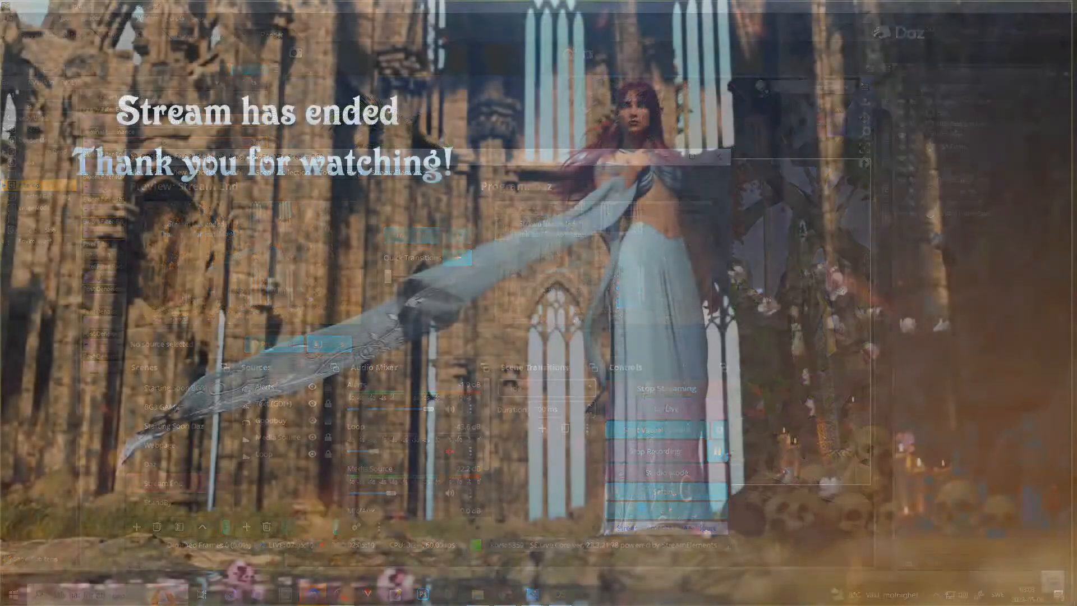